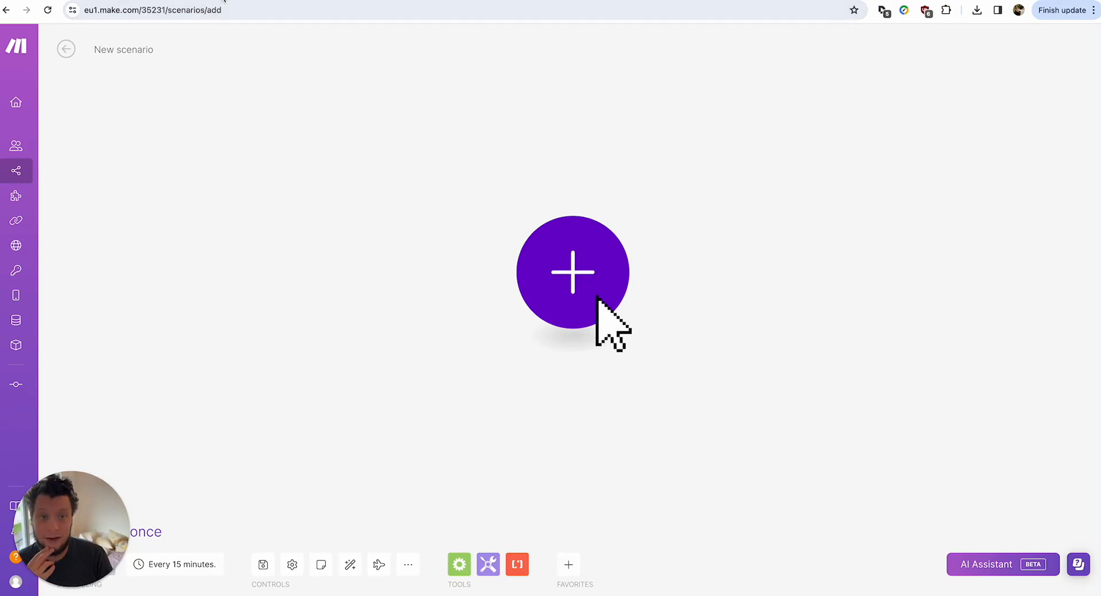
Search Indeed for 'airtable' jobs in Portugal and scroll through the four matching offers.
click(224, 0)
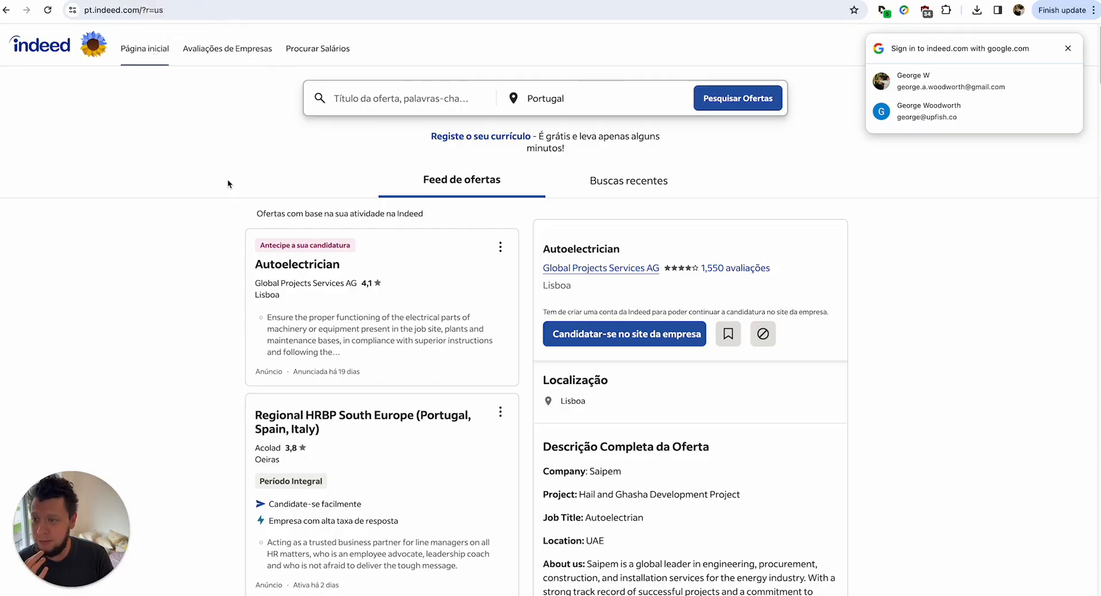
click(1067, 49)
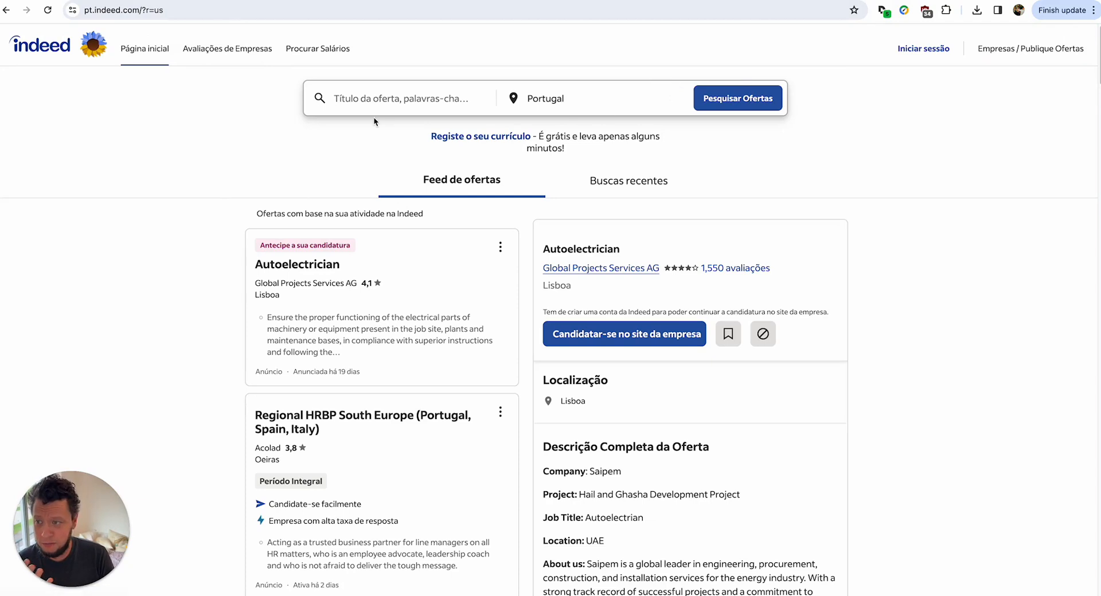
click(401, 90)
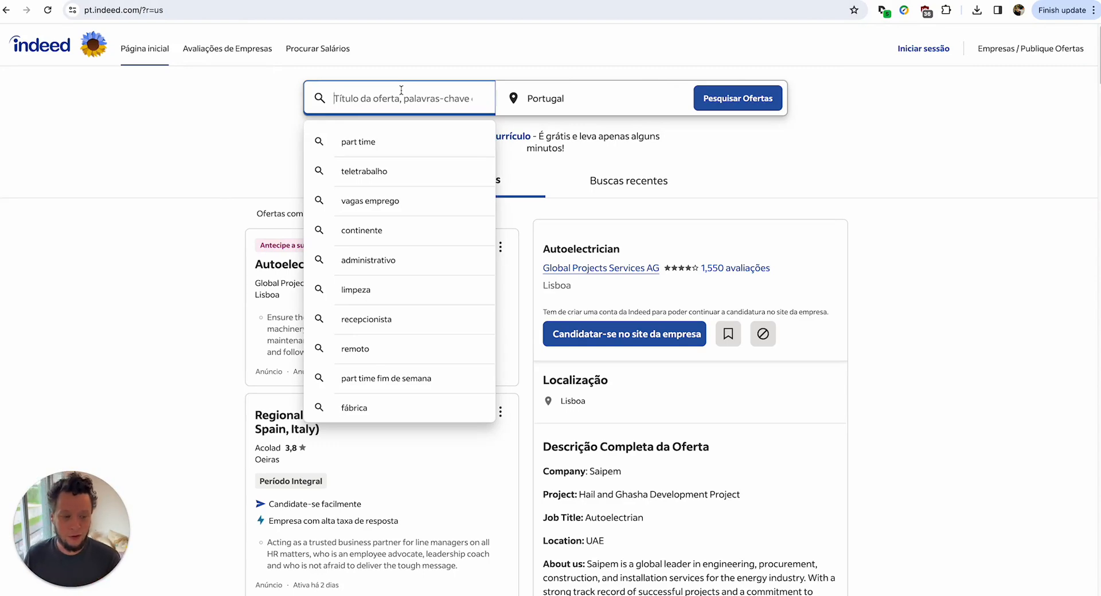
text(airtable)
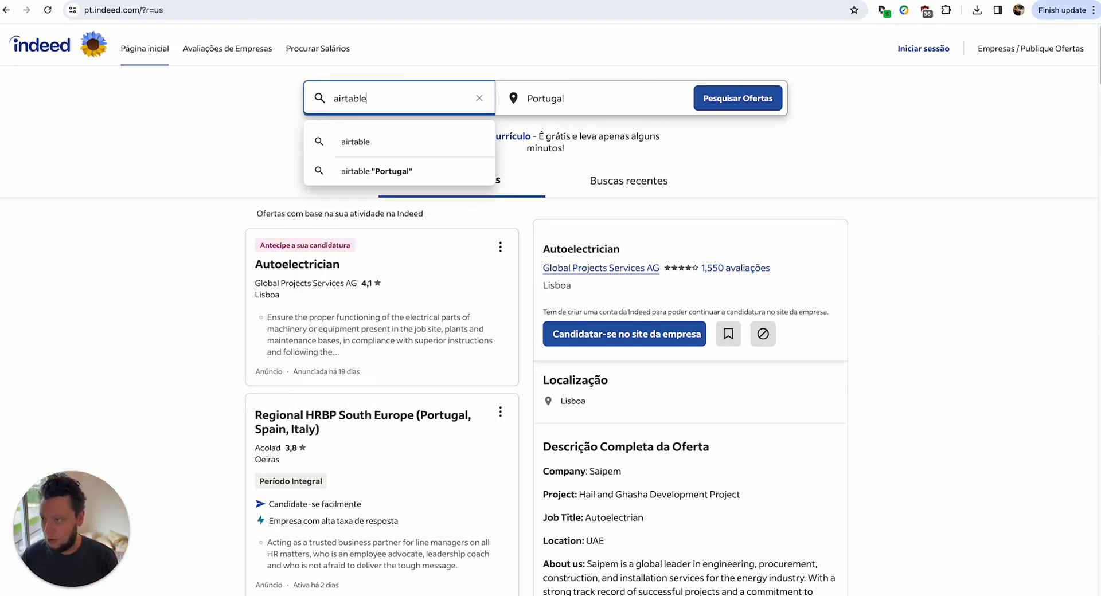
key(Return)
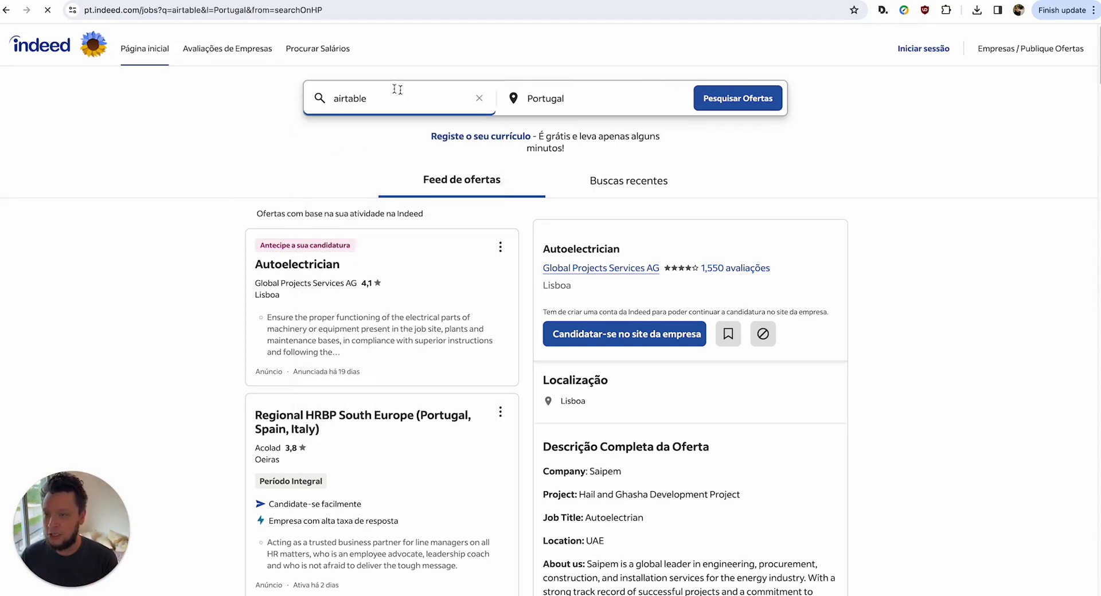
scroll(265, 304, down, 4)
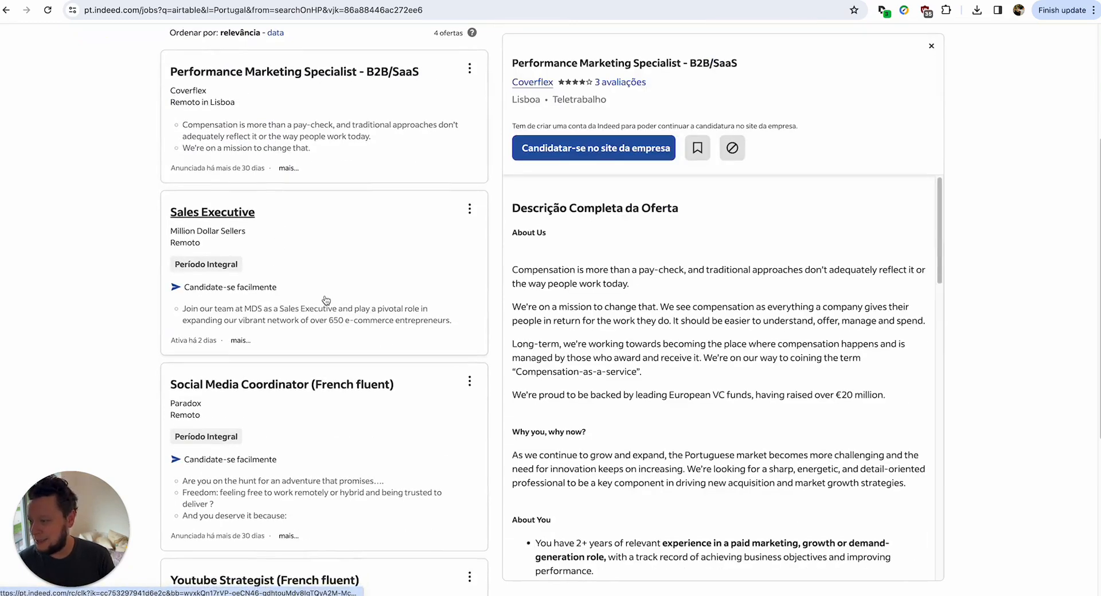
scroll(325, 258, down, 5)
scroll(289, 209, up, 10)
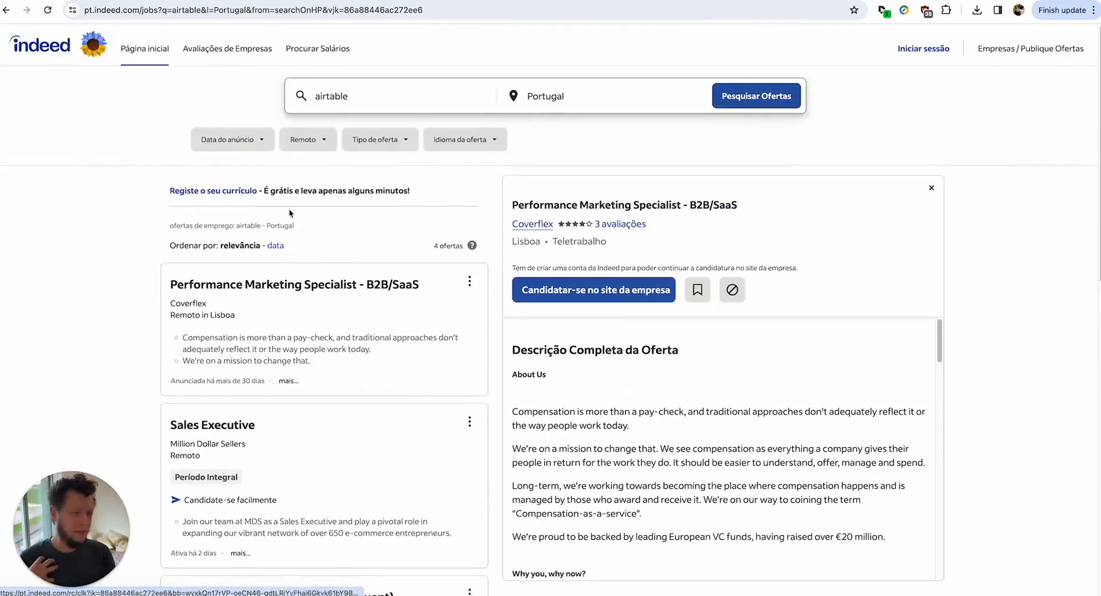
scroll(288, 212, down, 1)
scroll(290, 213, down, 1)
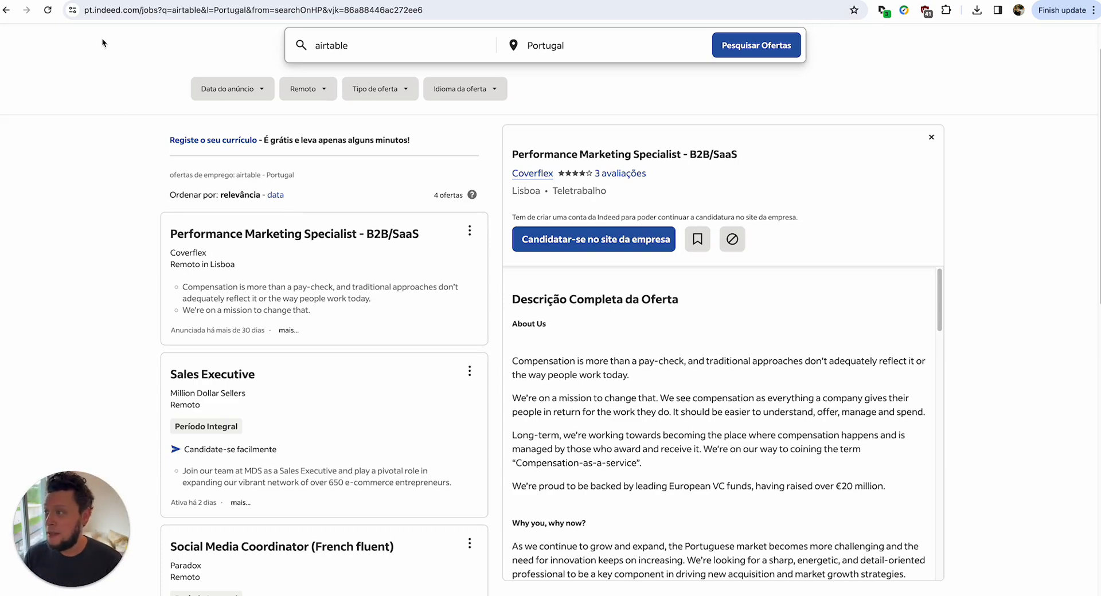
Replace 'jobs' with 'rss' in the Indeed search URL to load the raw RSS feed.
click(121, 15)
key(Right)
key(alt+shift+Left)
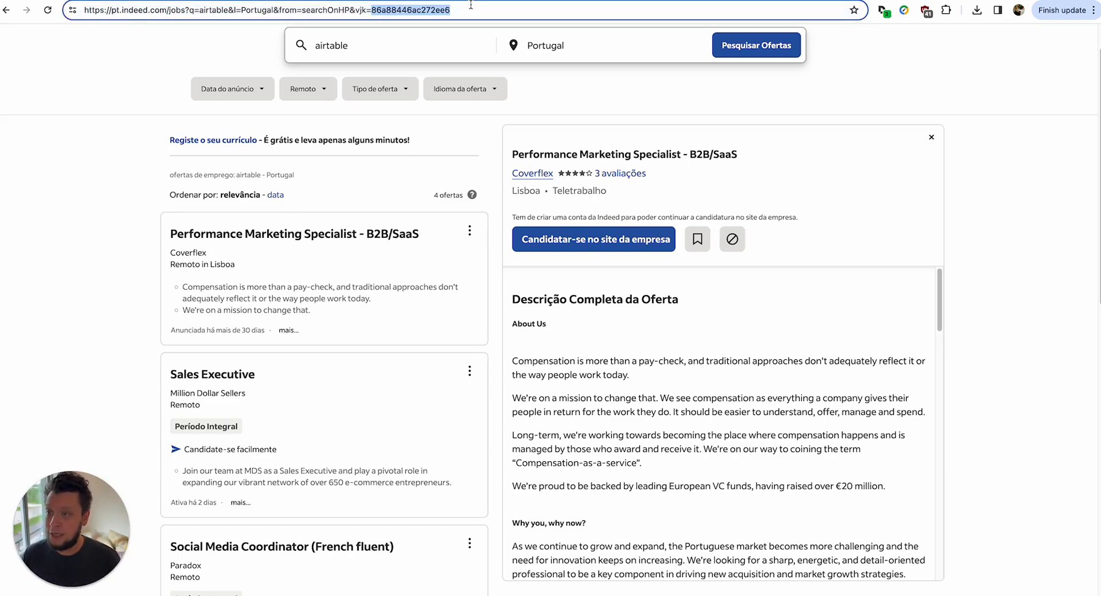
triple_click(471, 7)
triple_click(156, 11)
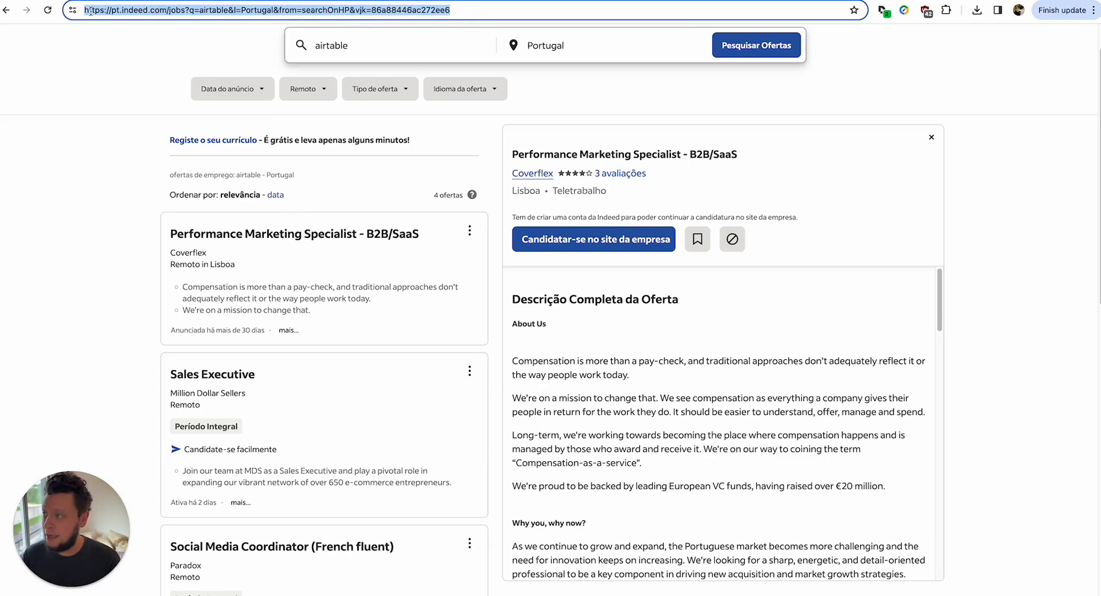
double_click(179, 11)
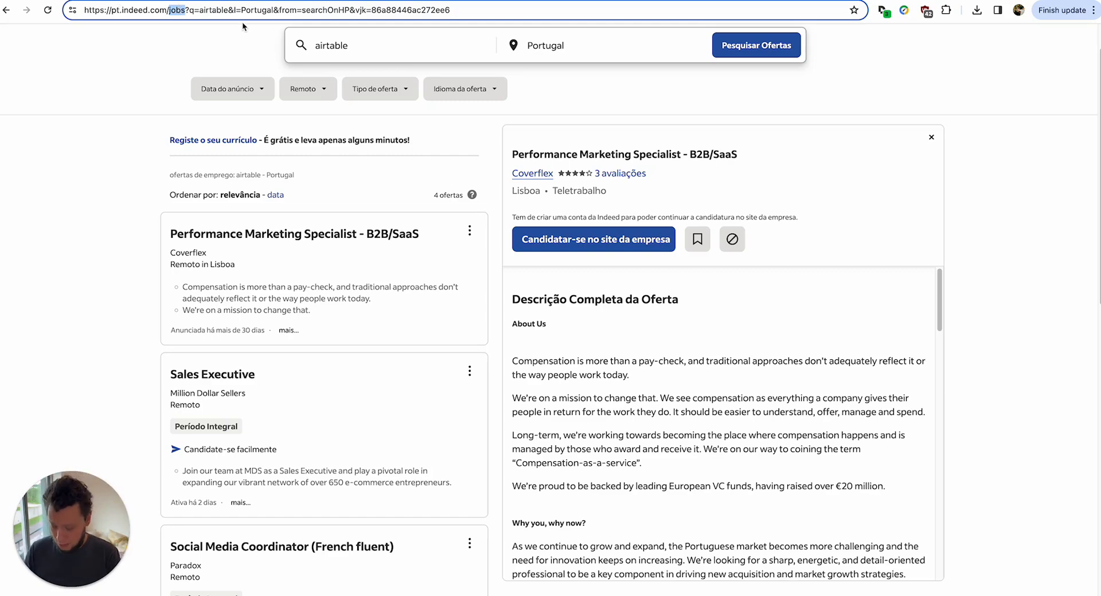
text(rss)
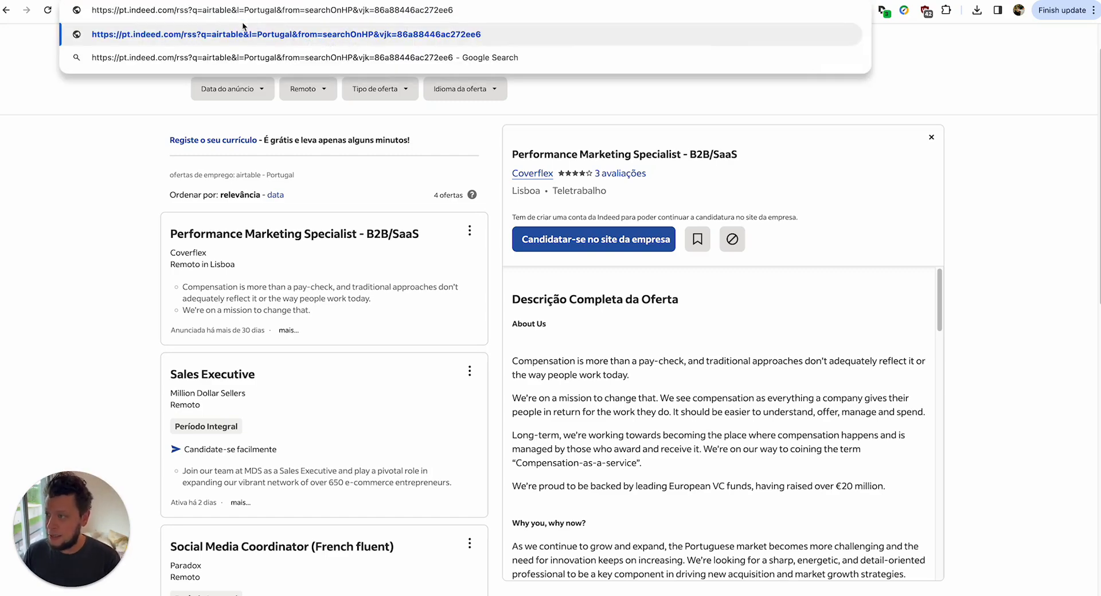
key(Return)
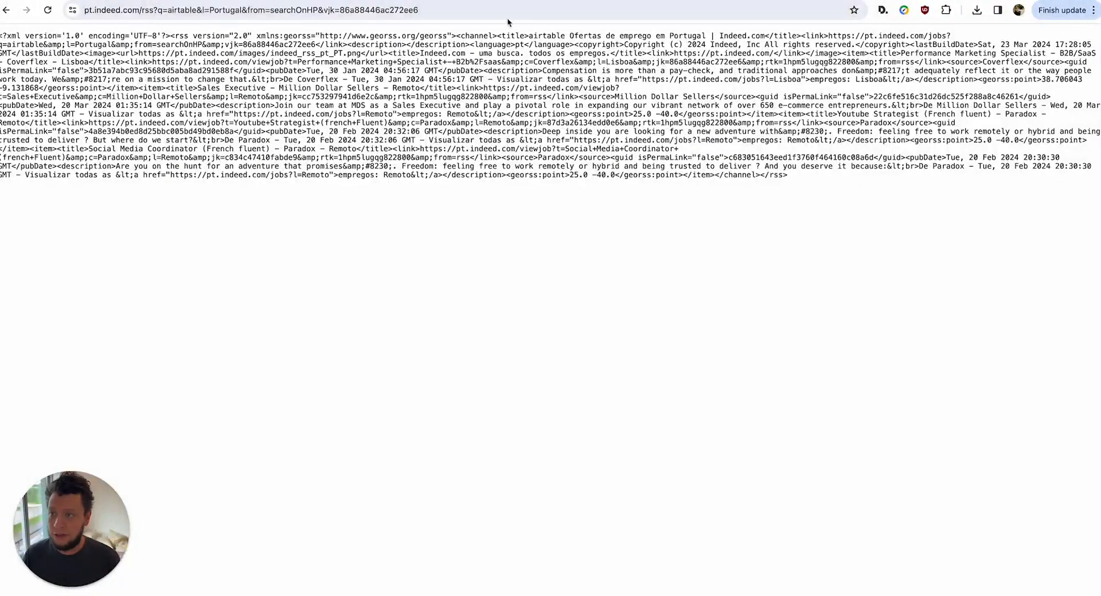
Copy the RSS feed address and add a blank record to the New CRM Campaign table.
click(507, 10)
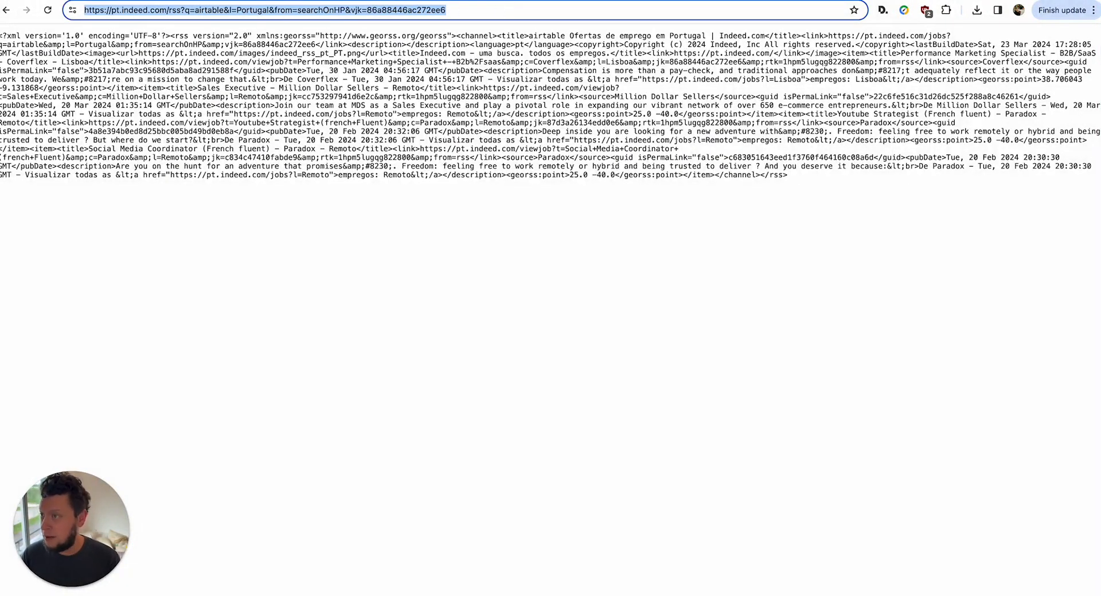
key(super+Tab)
click(209, 147)
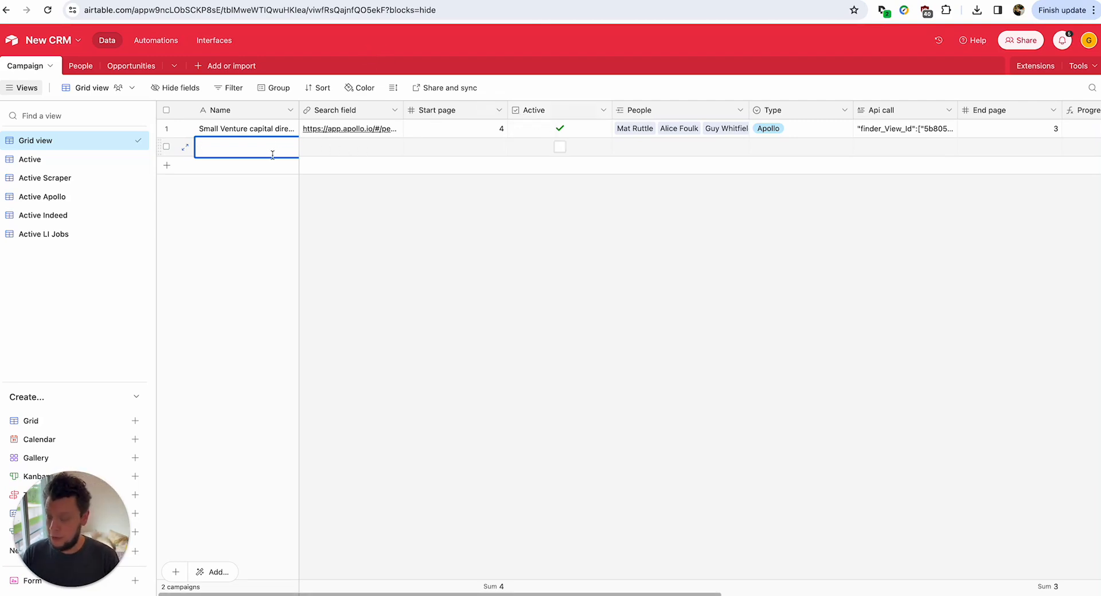
Fill the new campaign: name 'Airtable Portugal', pasted RSS URL in Search field, Active ticked, Type Indeed.
text(Airtable)
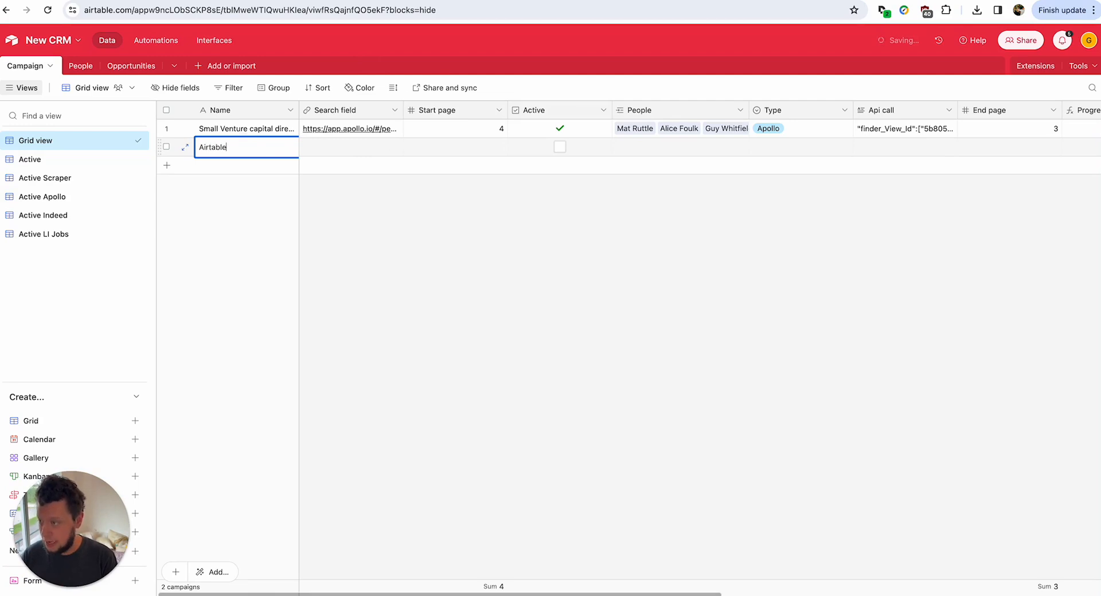
text( Portugal)
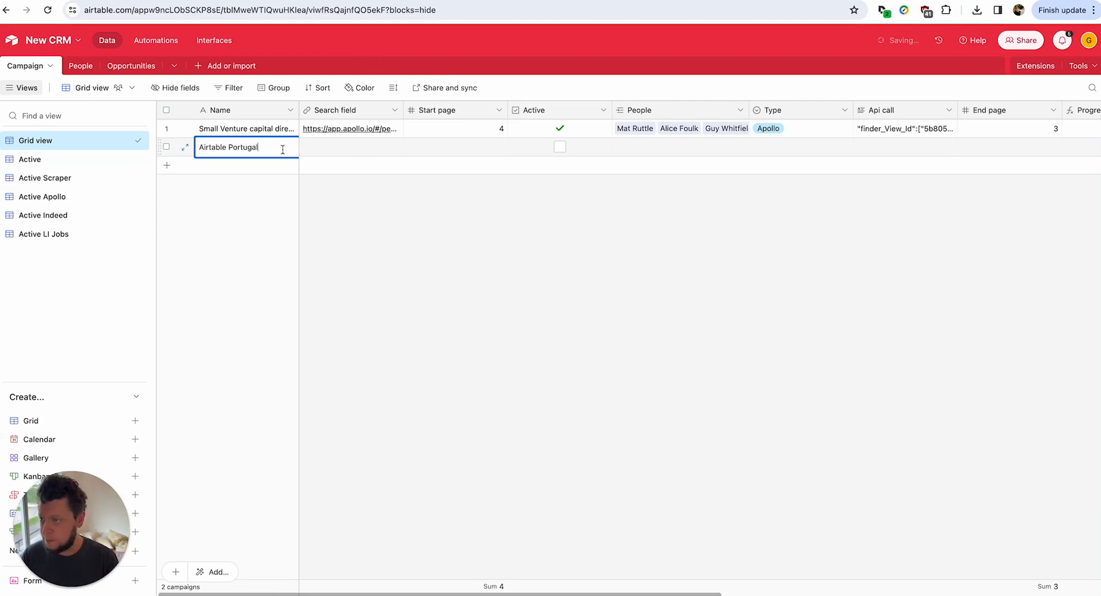
key(Tab)
key(ctrl+v)
click(454, 213)
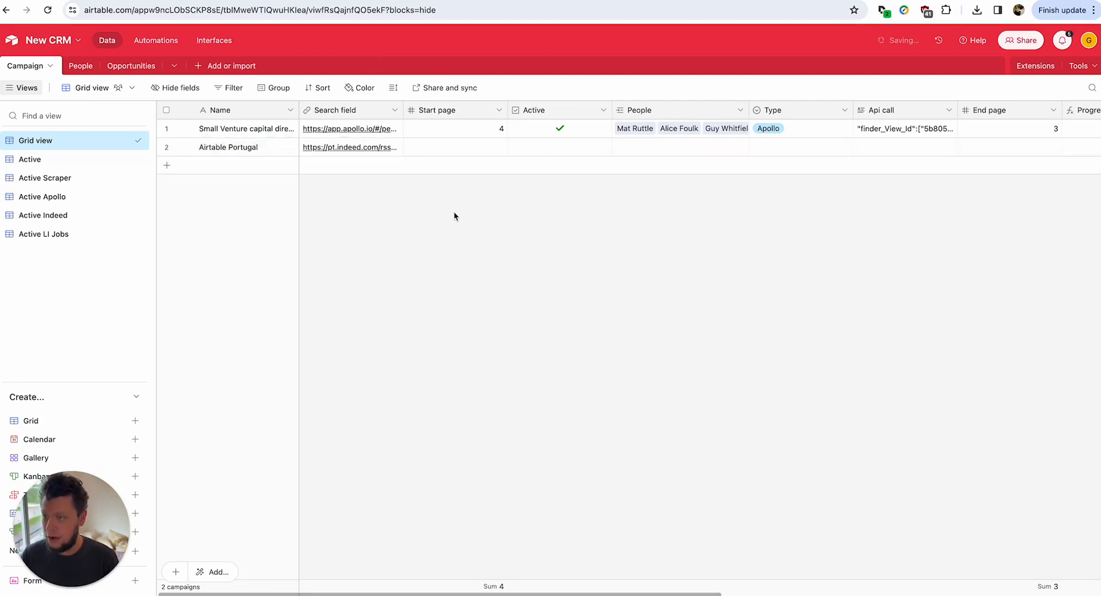
click(560, 147)
double_click(781, 148)
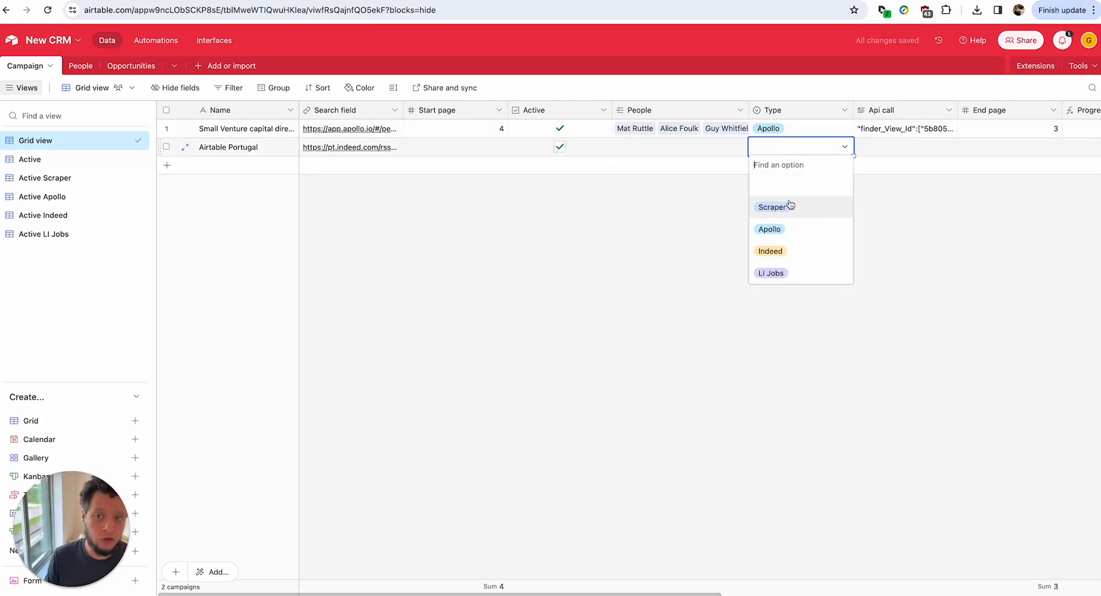
click(814, 251)
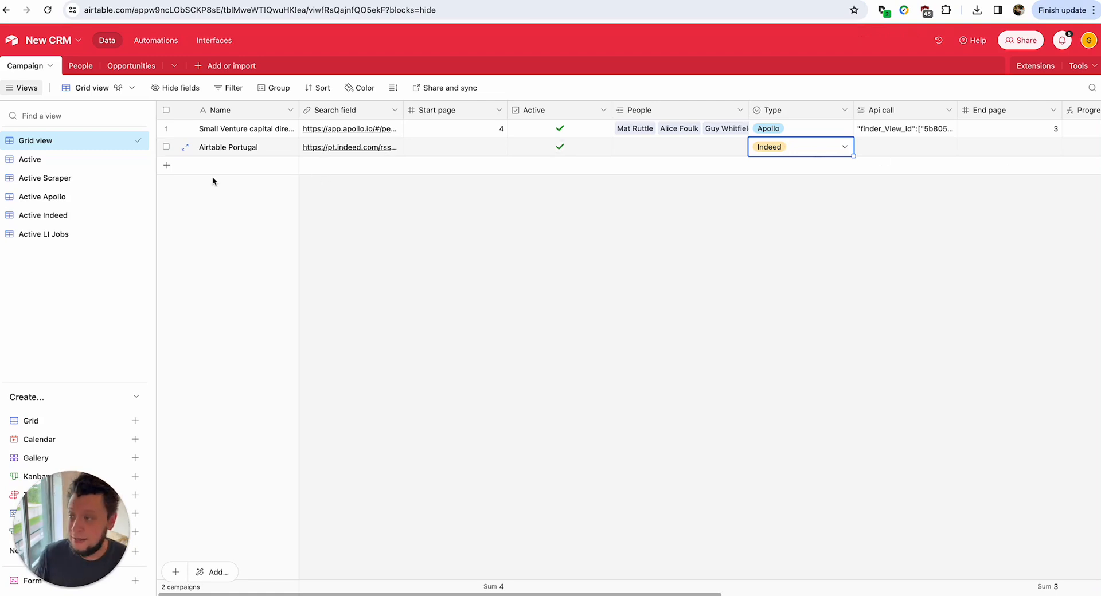
Switch to the Active Indeed view and review its filter conditions.
click(51, 220)
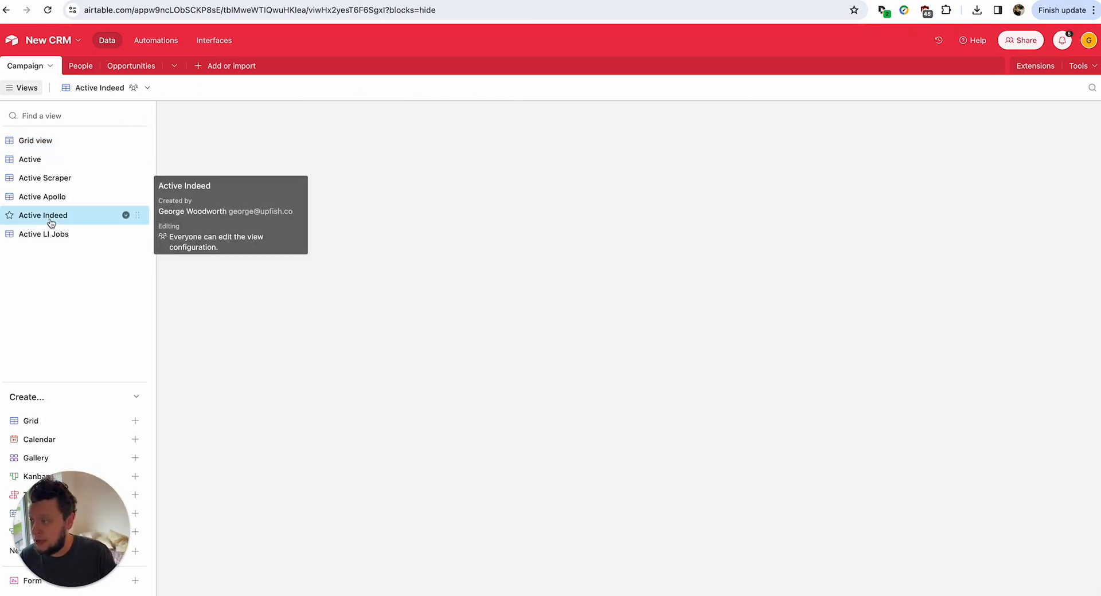
click(256, 89)
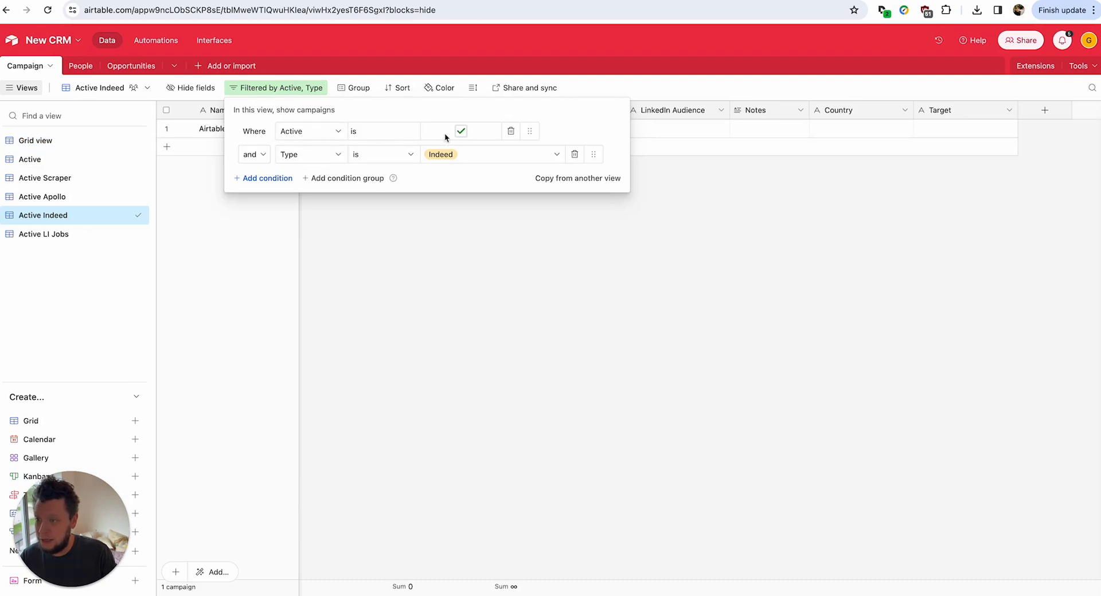
click(540, 274)
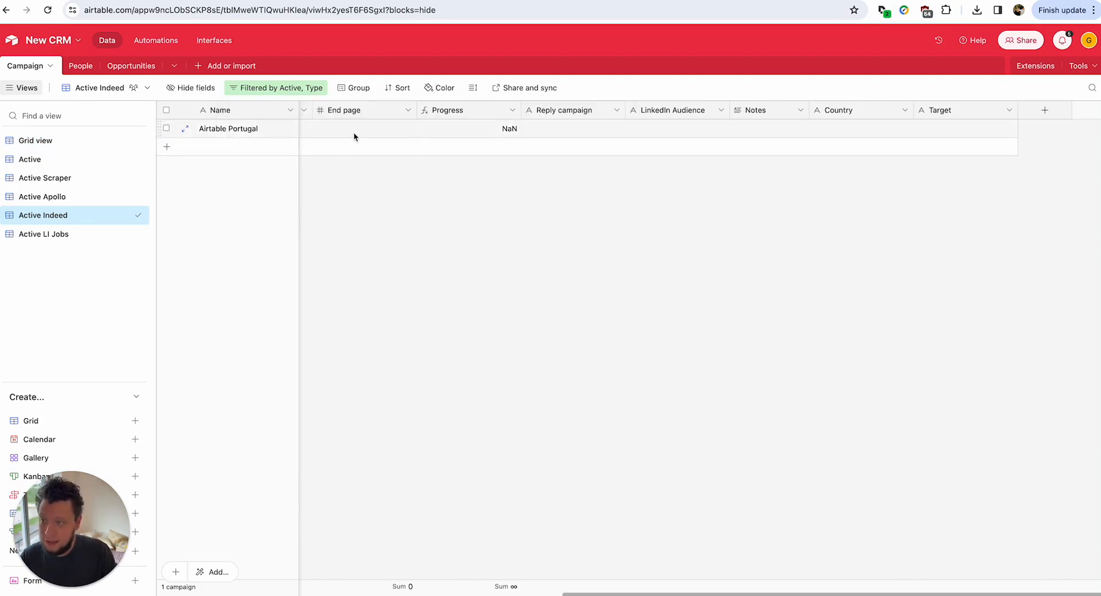
drag(569, 594, 176, 575)
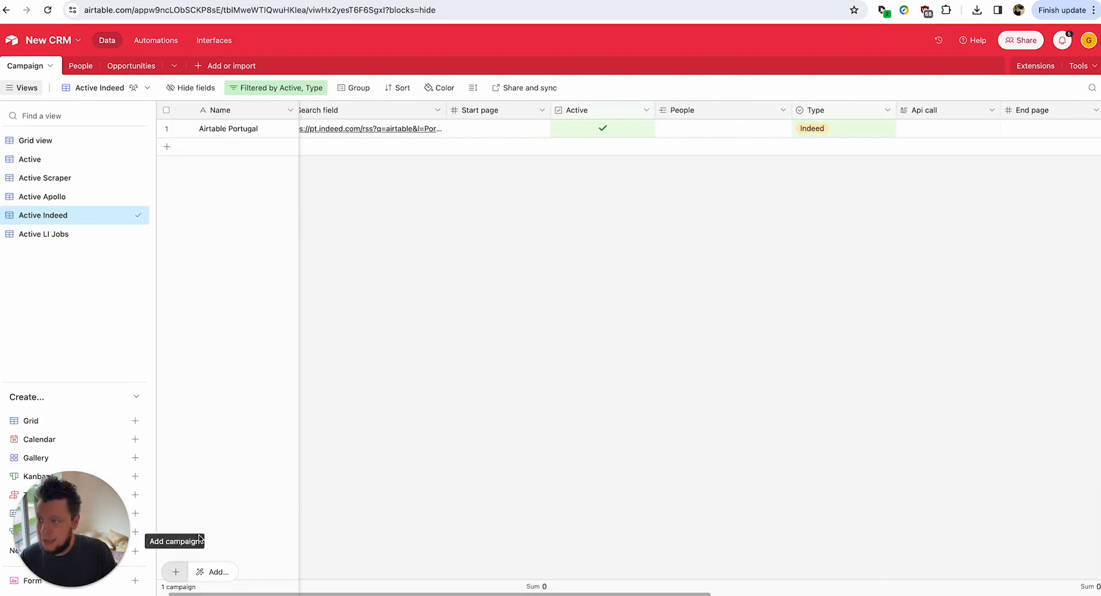
Open the campaign's Search field RSS link in a new tab and select the feed text.
click(375, 133)
click(379, 128)
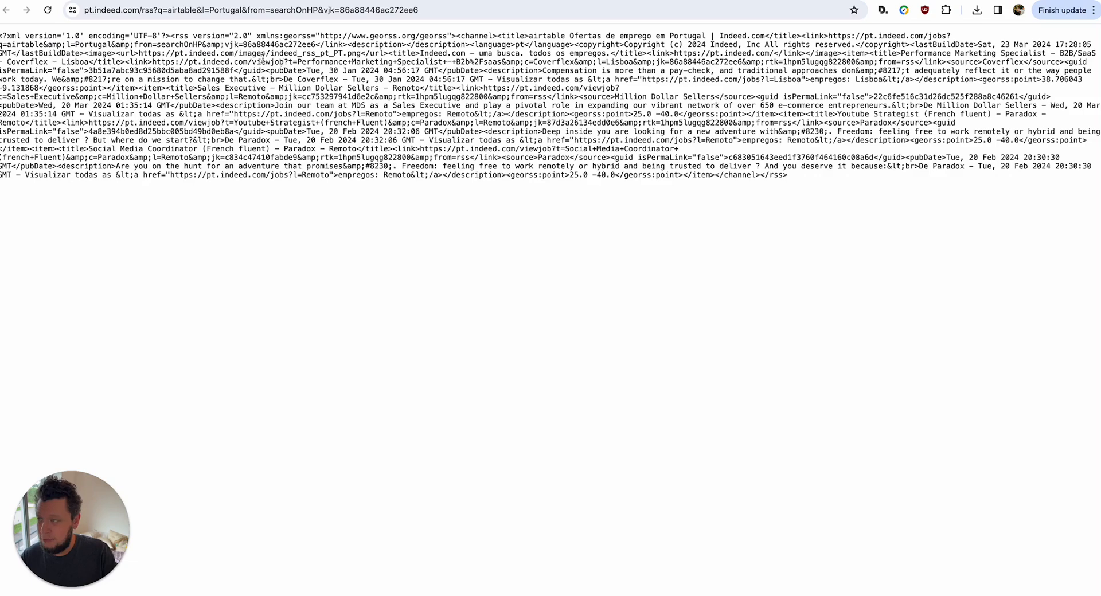
double_click(338, 61)
triple_click(338, 62)
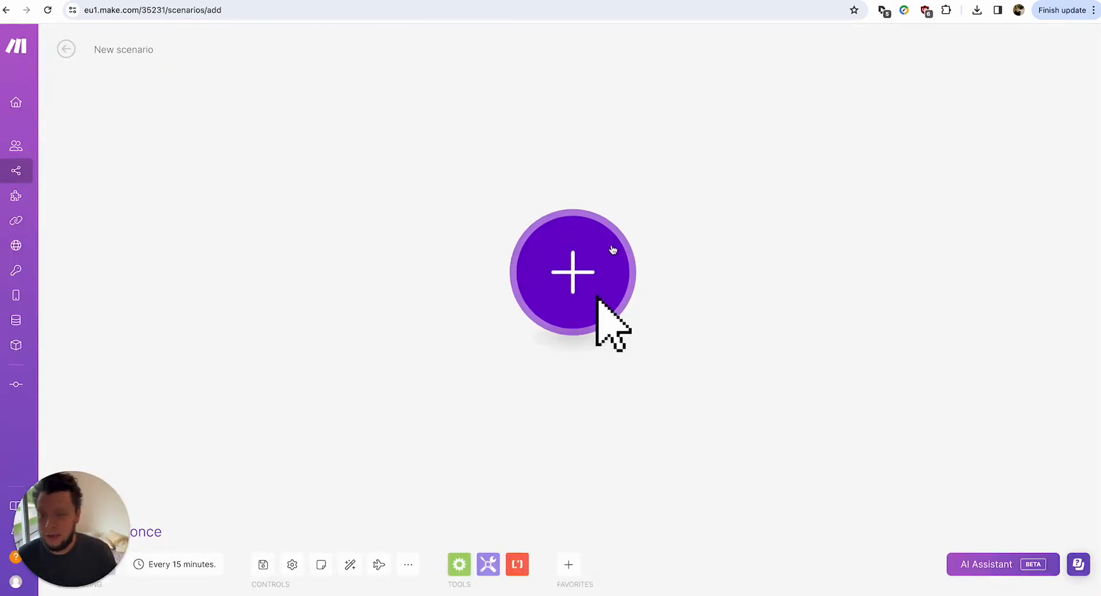
Add an Airtable Search Records module using the Airtable OAuth connection.
click(612, 251)
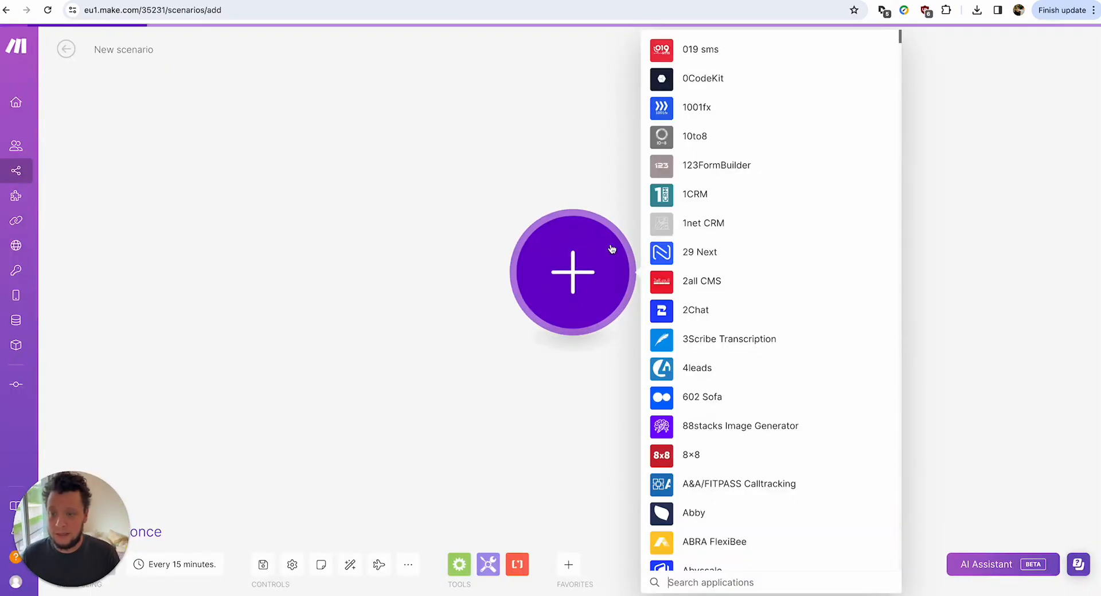
text(airtable)
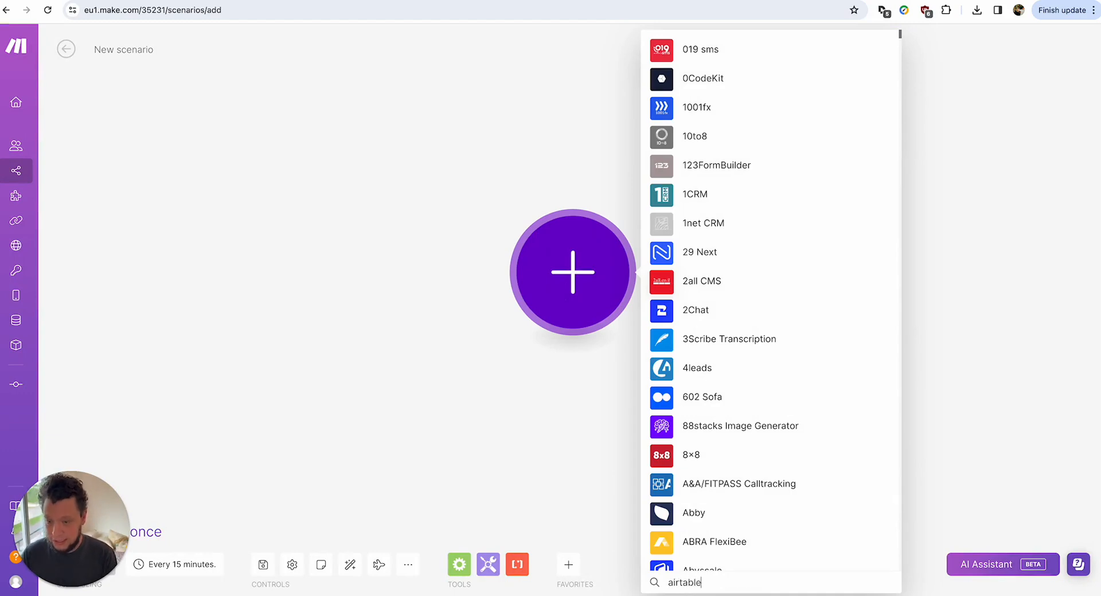
click(713, 247)
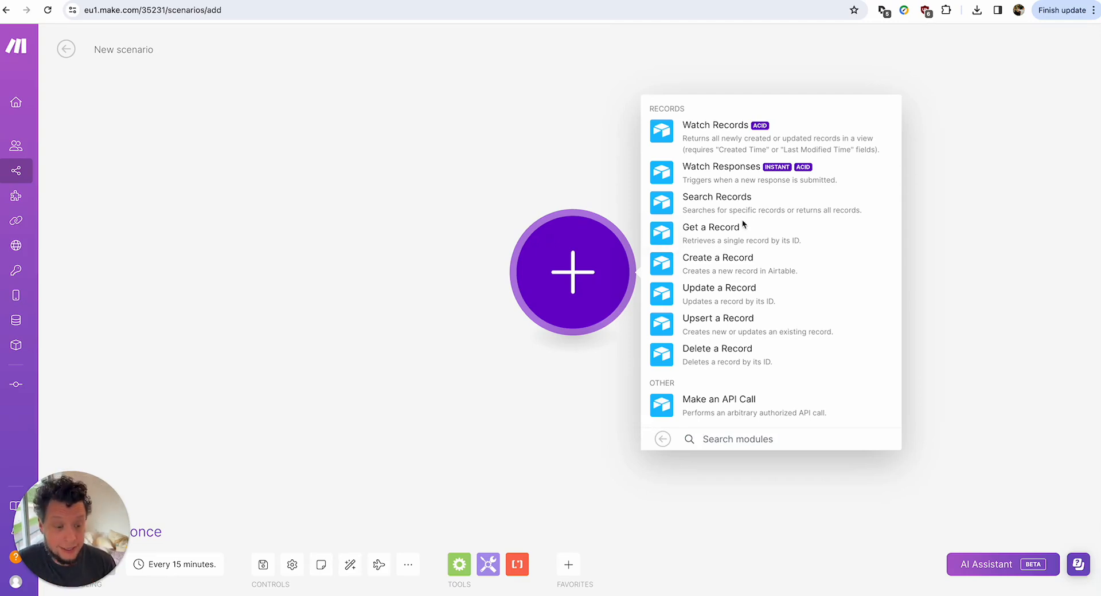
click(715, 208)
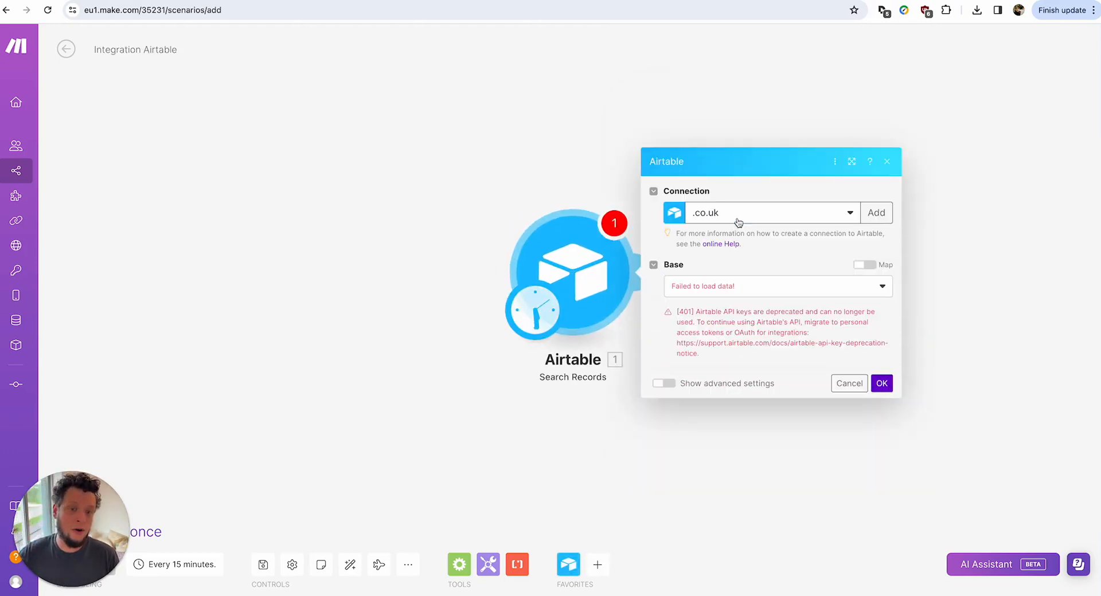
click(751, 215)
click(747, 297)
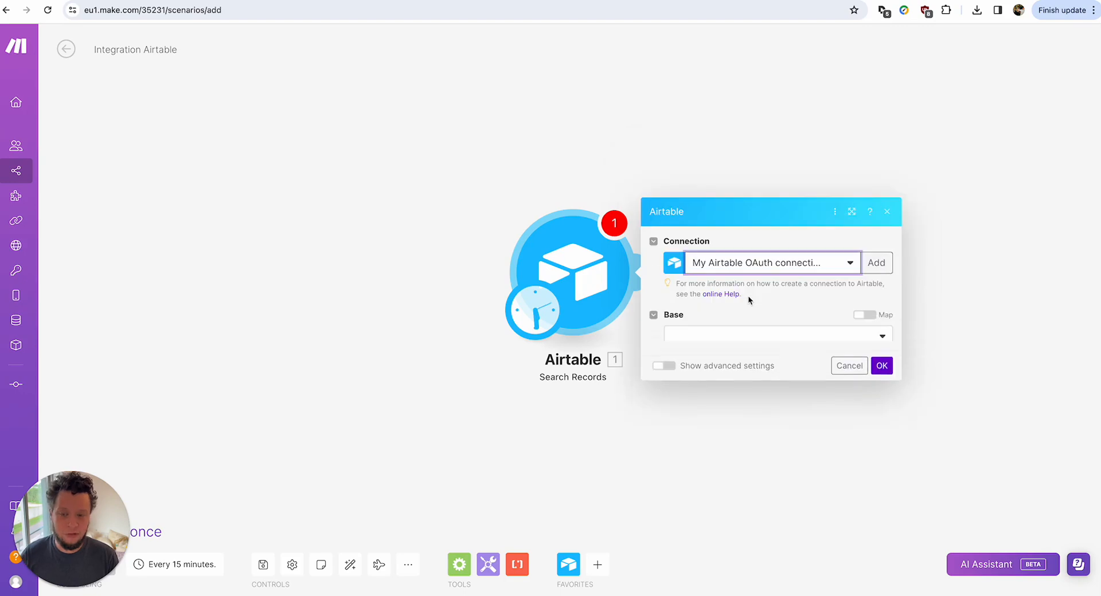
Set base New CRM, table Campaign, view Active Indeed, save, and run only this module.
click(713, 327)
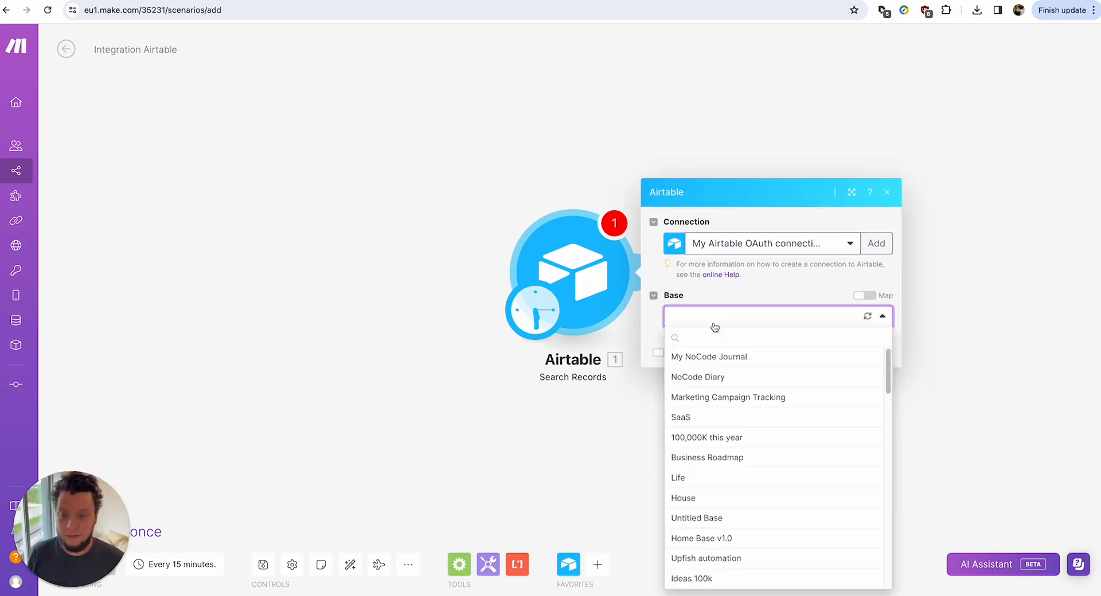
text(crm)
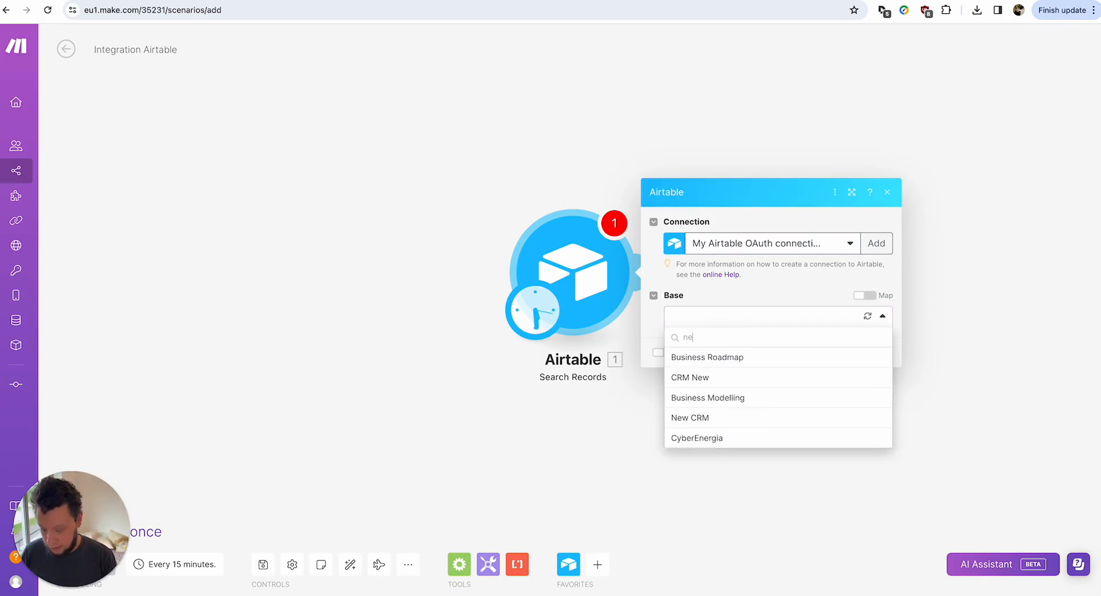
click(715, 371)
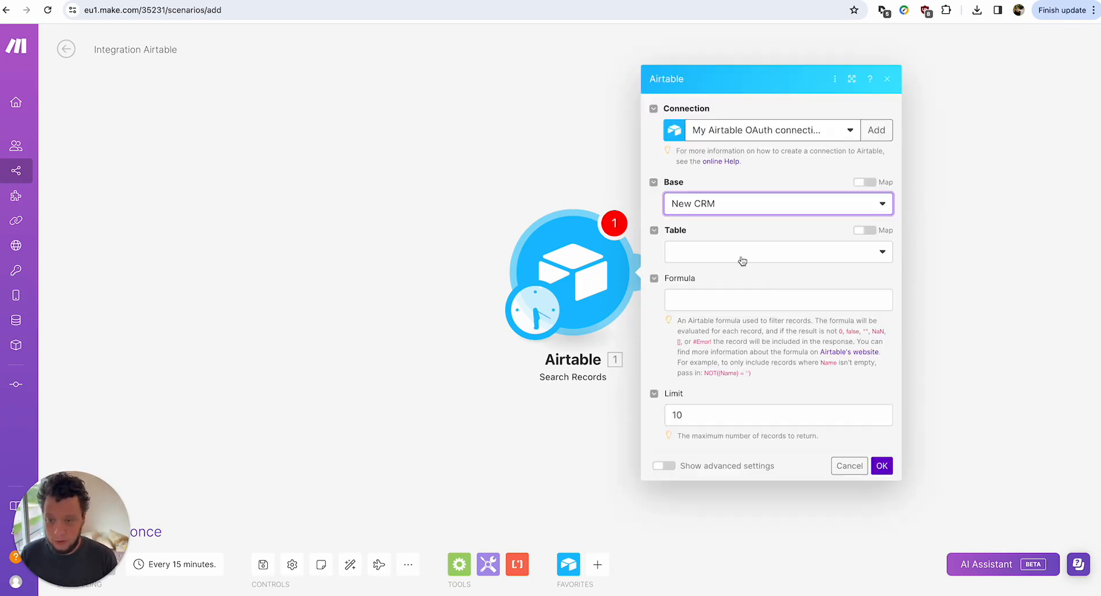
click(740, 255)
click(729, 272)
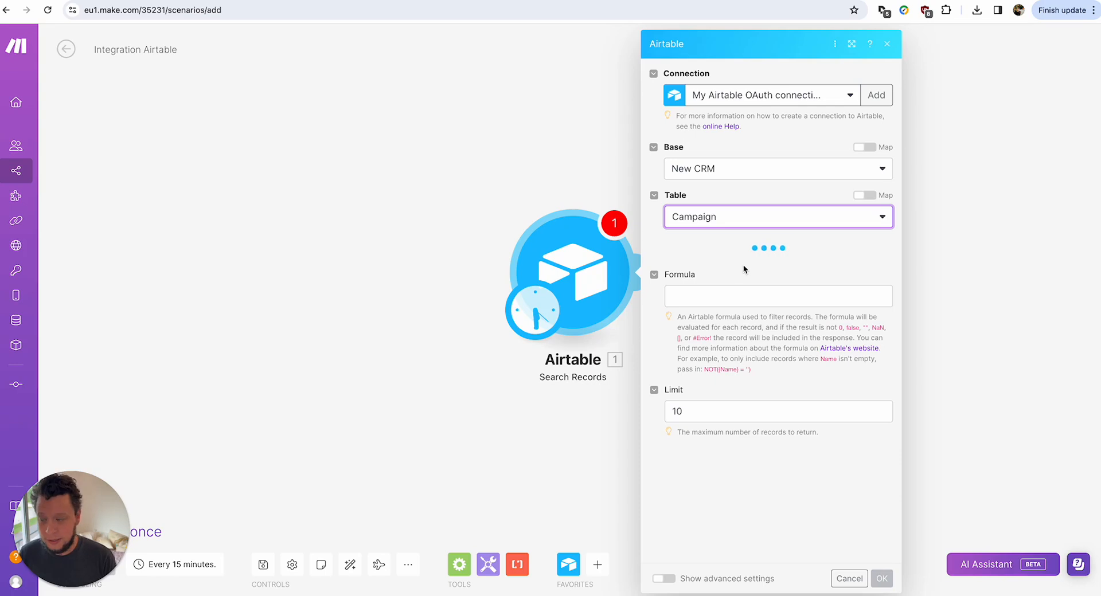
click(737, 304)
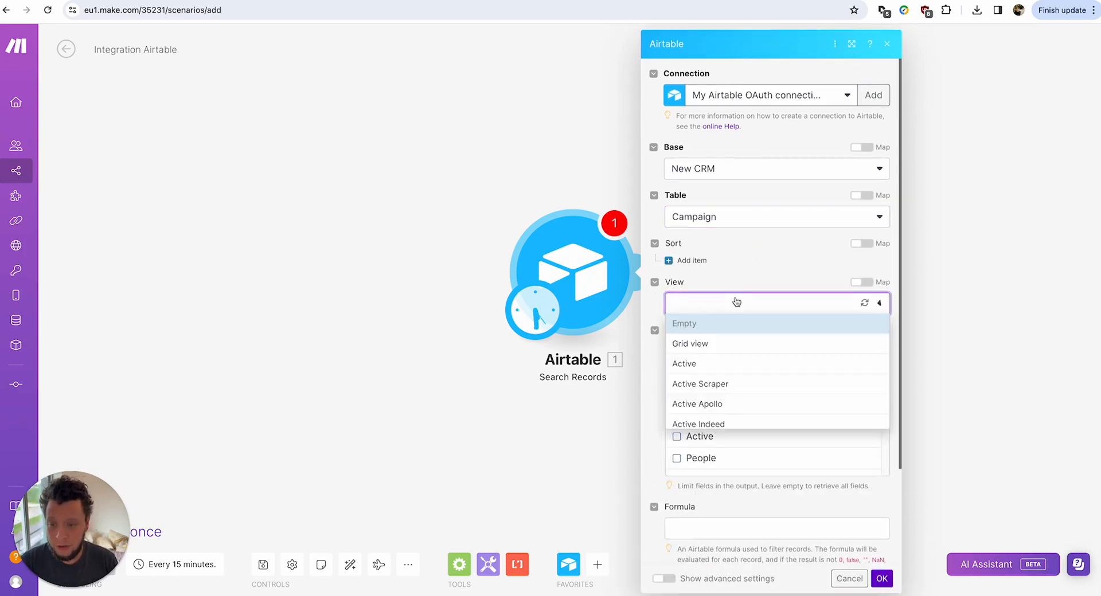
click(726, 424)
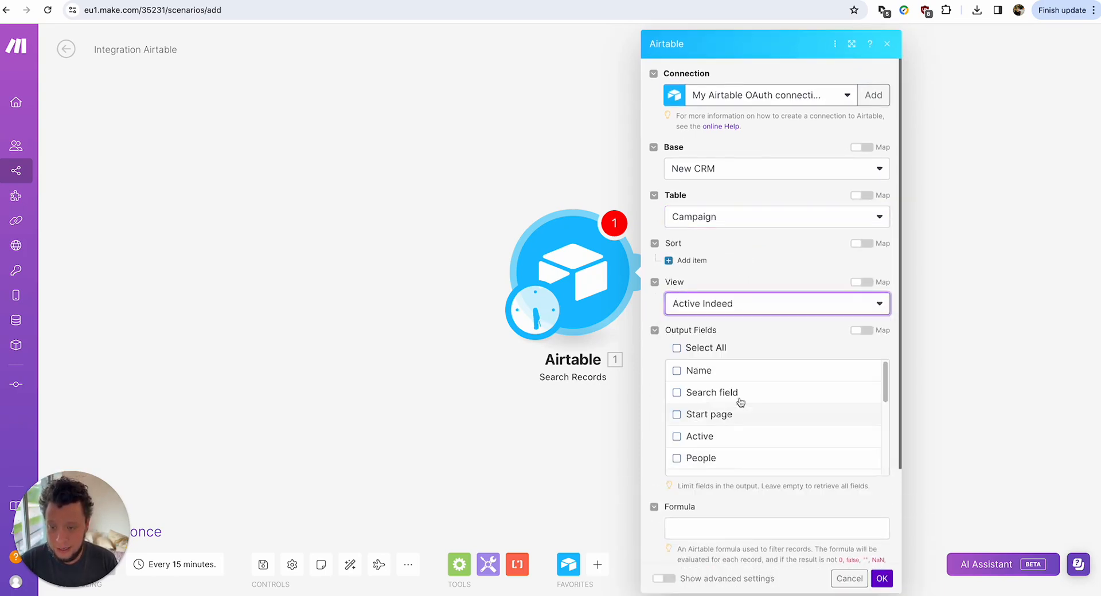
click(883, 579)
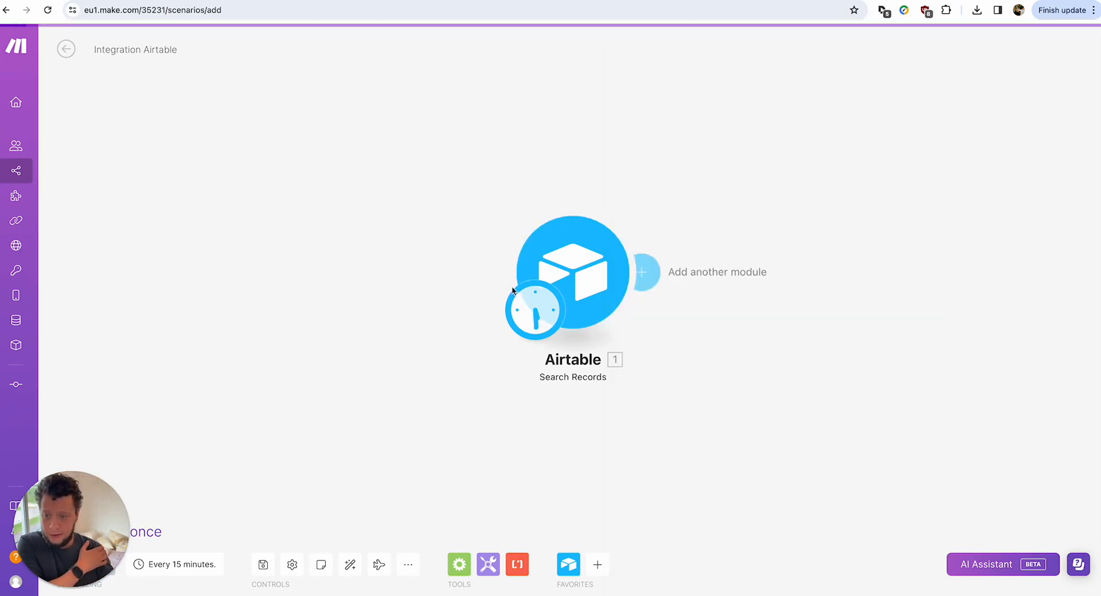
right_click(562, 253)
click(610, 285)
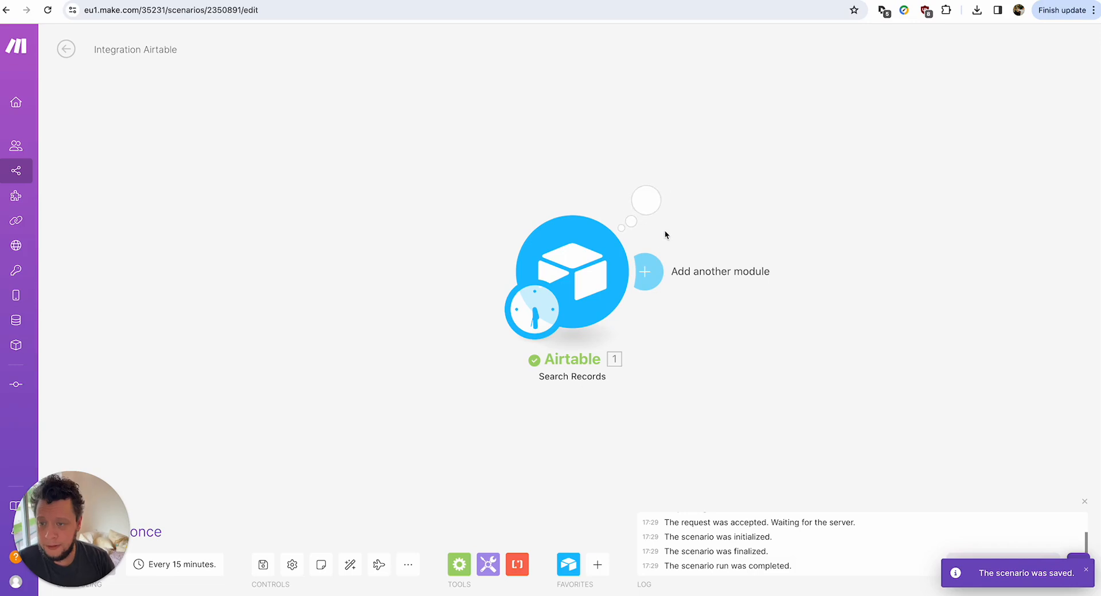
Inspect the Airtable module's output and its Search field URL value.
click(646, 200)
drag(769, 247, 1016, 279)
click(1017, 279)
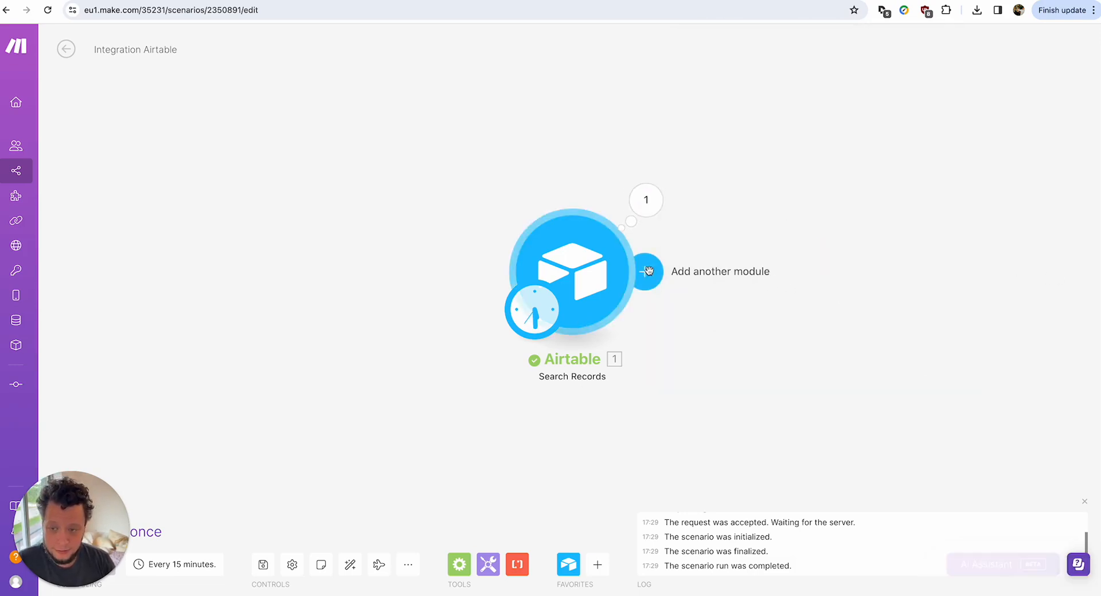
Add an RSS Retrieve feed items module with URL mapped to Search field and maximum 1 item.
click(645, 272)
text(rssr)
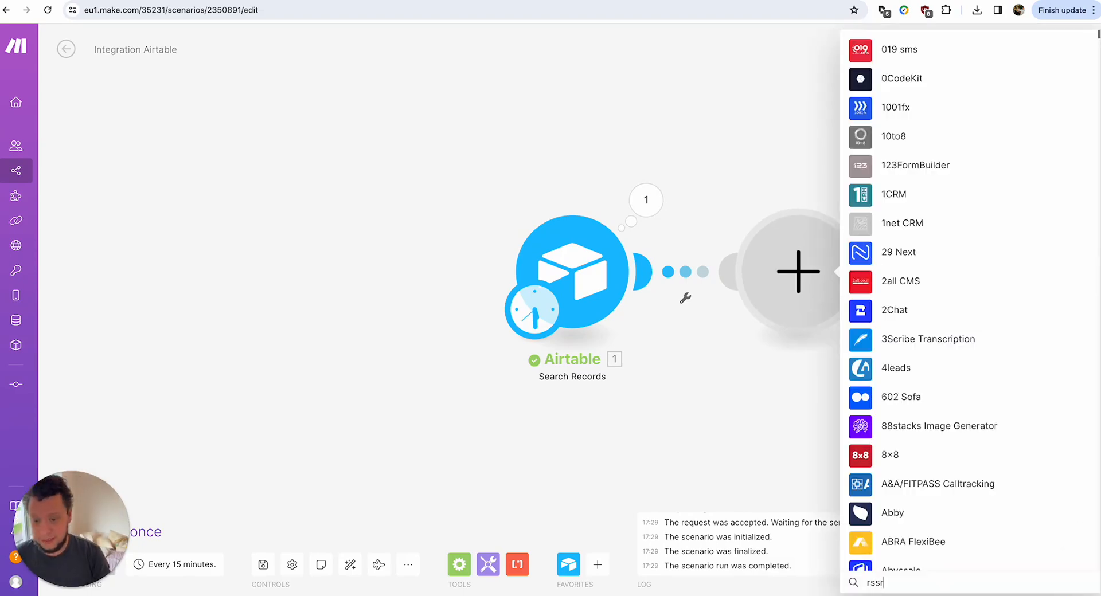
click(898, 48)
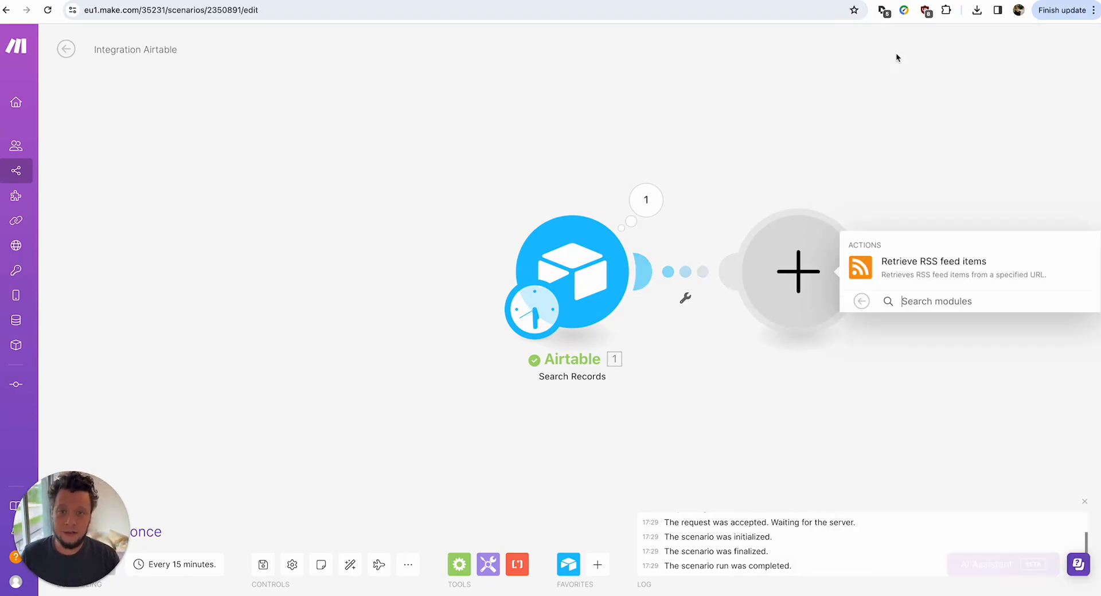
click(892, 262)
click(918, 127)
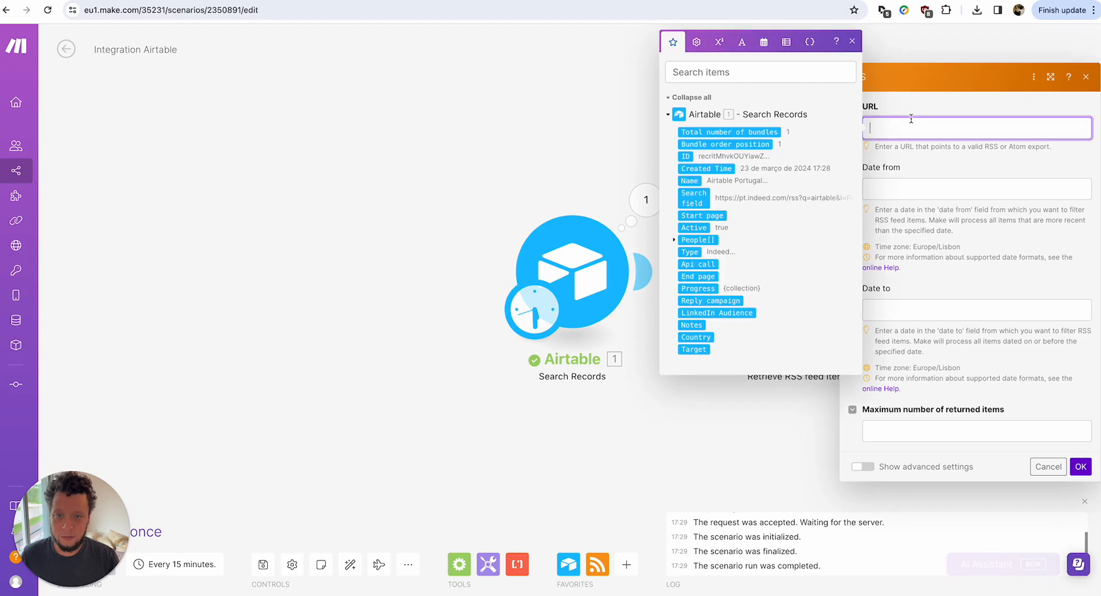
click(694, 200)
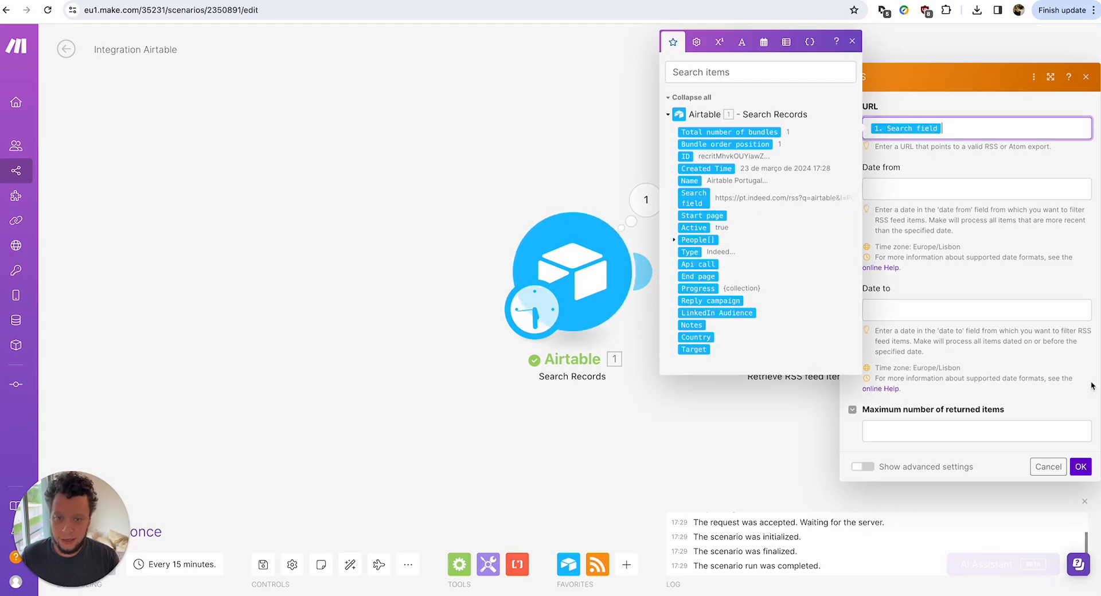
click(983, 434)
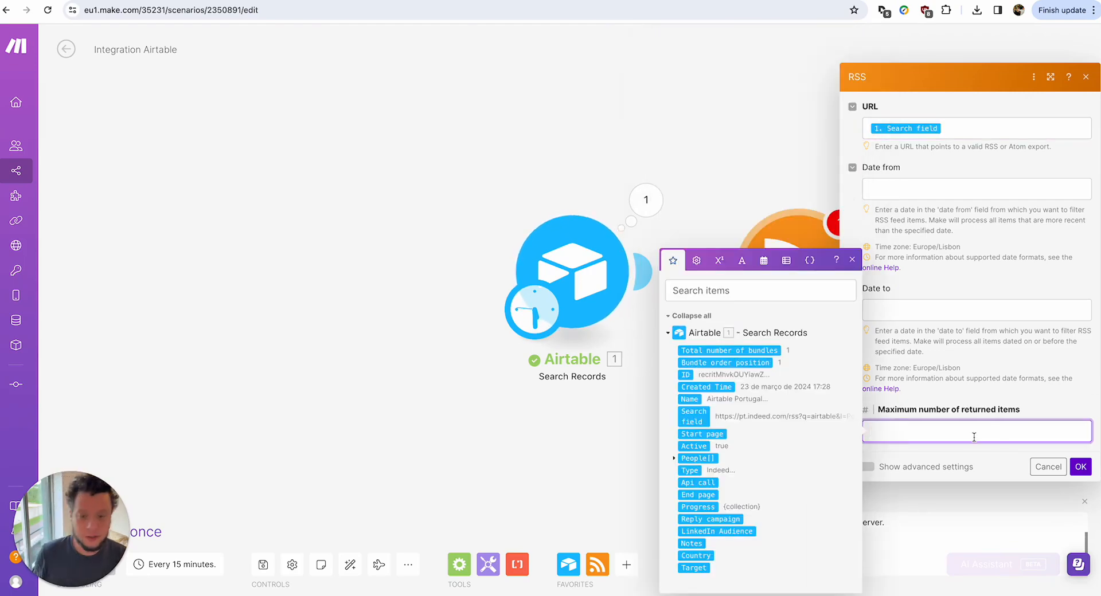
text(1)
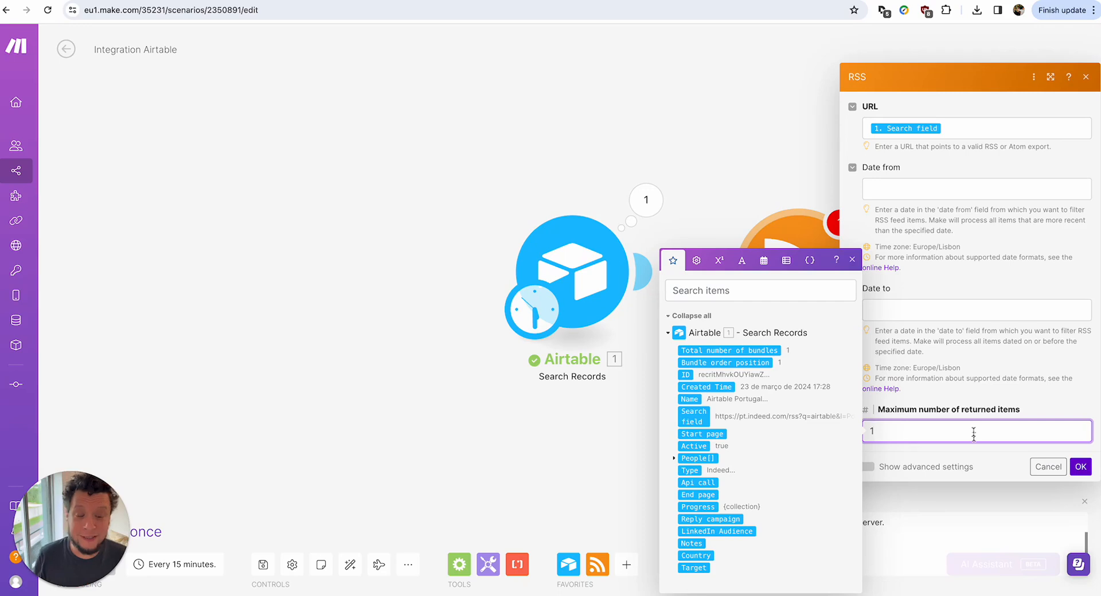
Save the RSS module, run the scenario once, and open the RSS output's job title.
click(1080, 467)
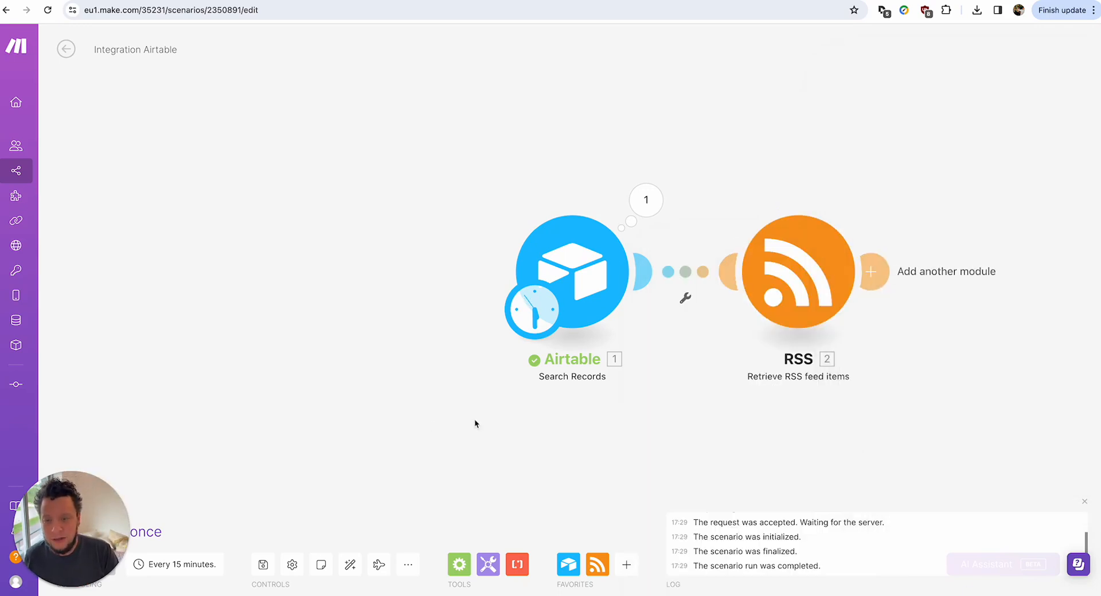
drag(102, 493, 103, 418)
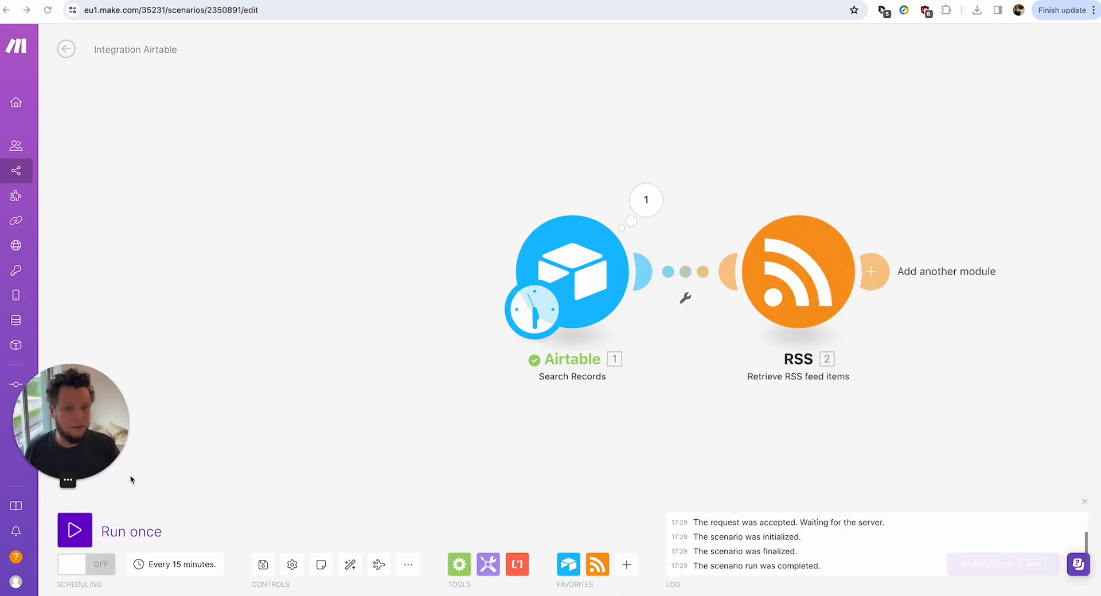
click(76, 530)
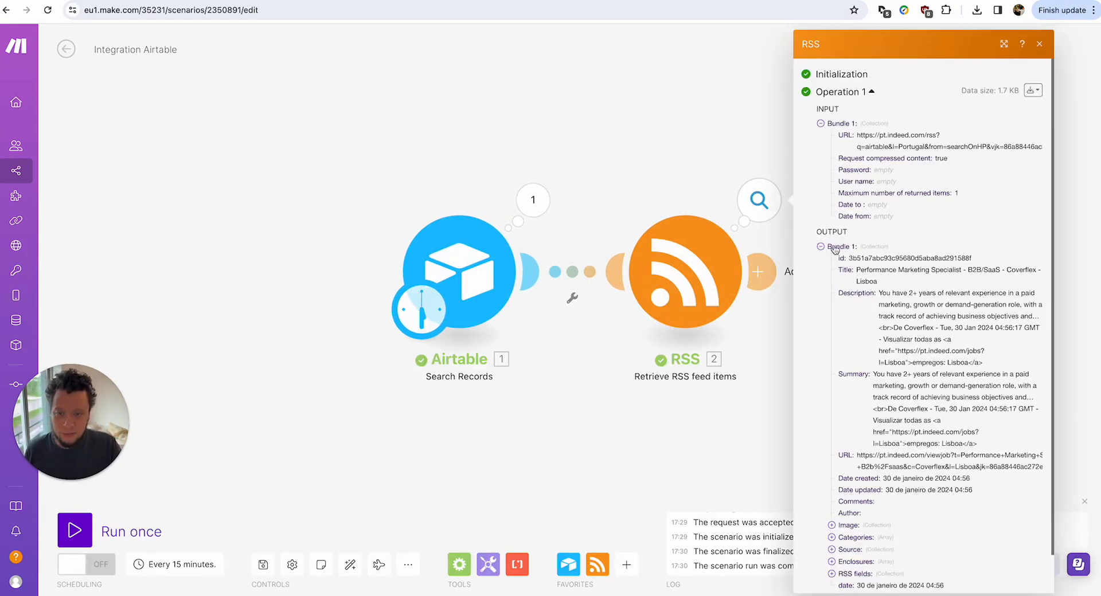
click(759, 201)
drag(856, 269, 877, 281)
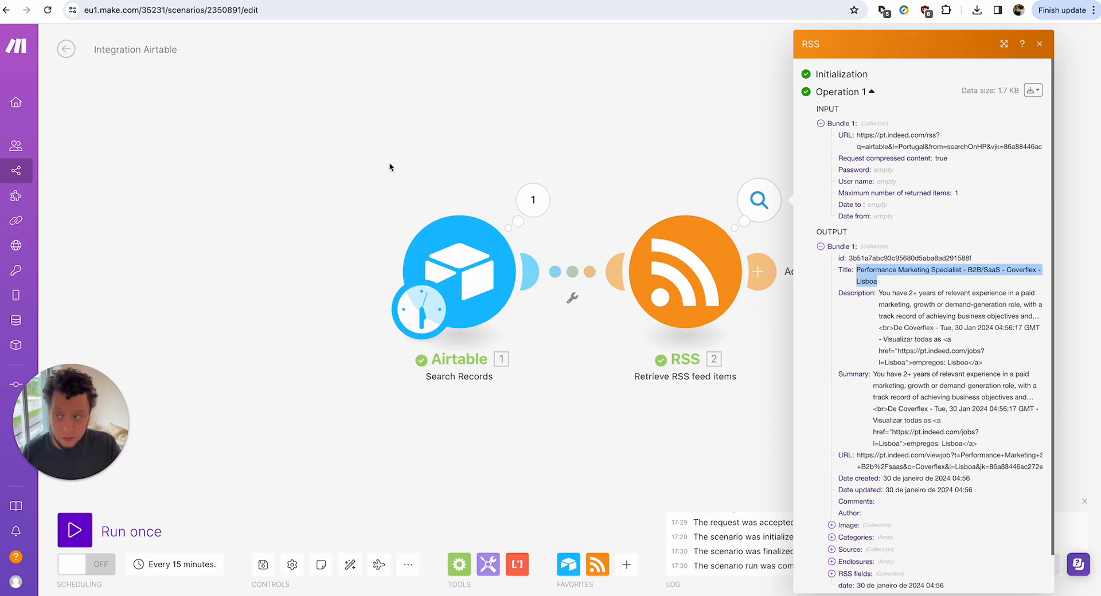
Switch the Indeed feed tab back to the regular jobs page, then return to Make.
click(199, 1)
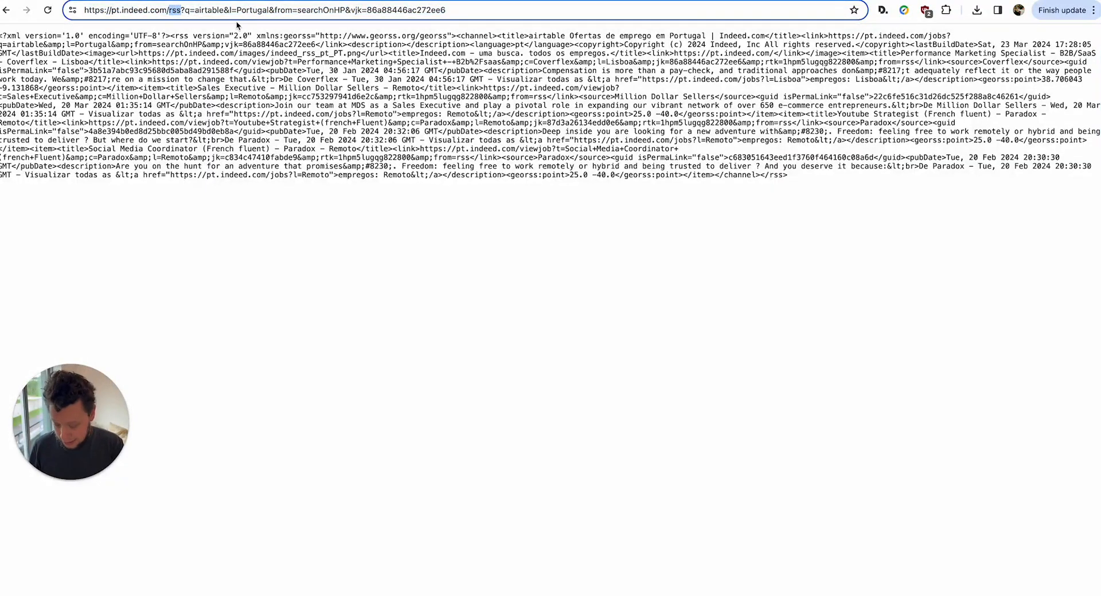
text(jobs)
key(Return)
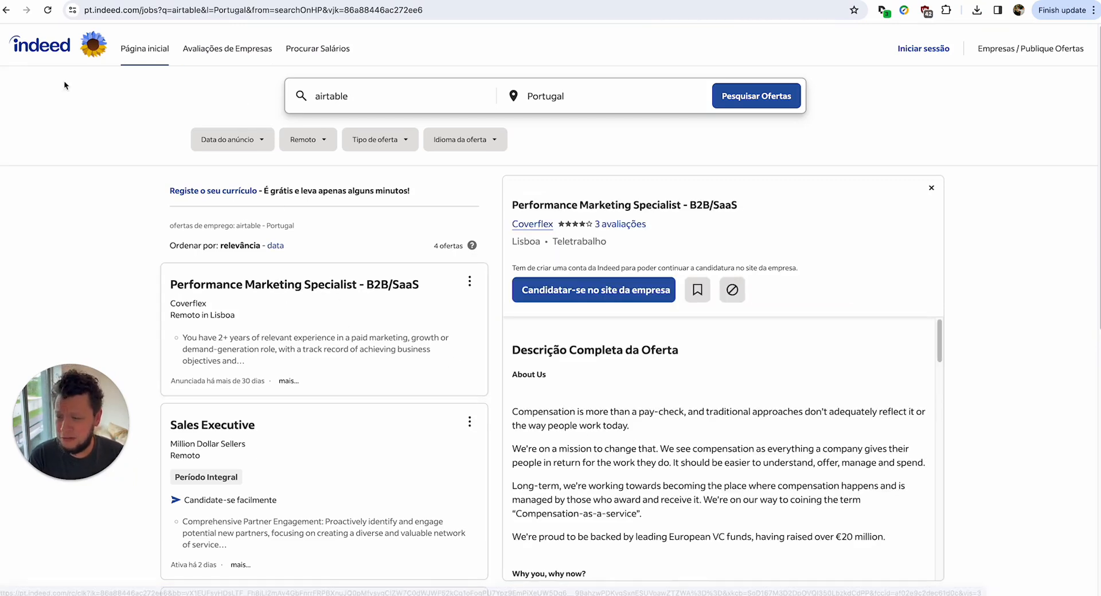
click(69, 1)
Select the Performance Marketing Specialist title, description and job URL in the RSS output.
triple_click(903, 270)
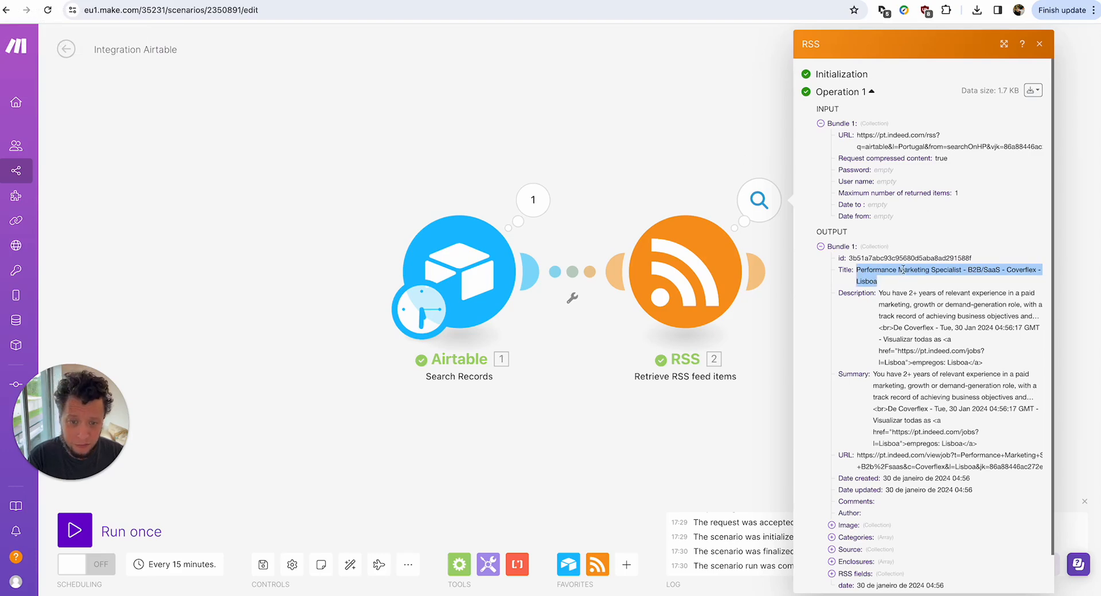
drag(1012, 269, 1033, 278)
drag(880, 294, 997, 365)
drag(885, 375, 948, 466)
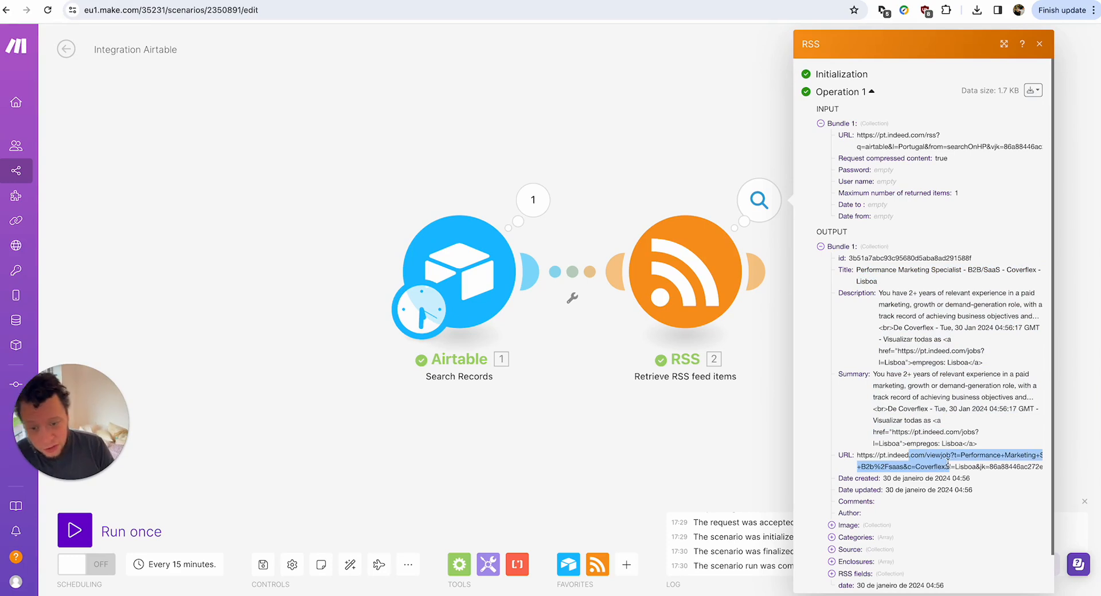
triple_click(949, 466)
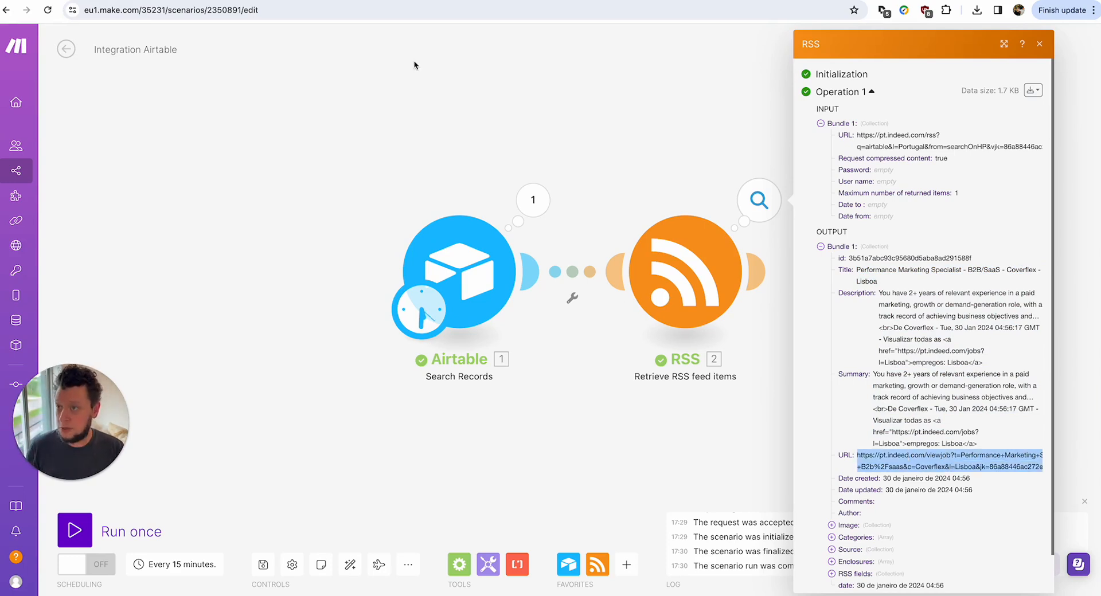
Open the copied job posting URL in the Indeed tab to compare it with the output.
click(499, 0)
click(492, 9)
text(https://pt.indeed.com/viewjob?t=Performance+Marketing+Specialist+-+B2b%2Fsaas&c=Coverflex&l=Lisboa&jk=86a88446ac272ee6&rtk=1hpm5pefng822800&from=rss)
key(Return)
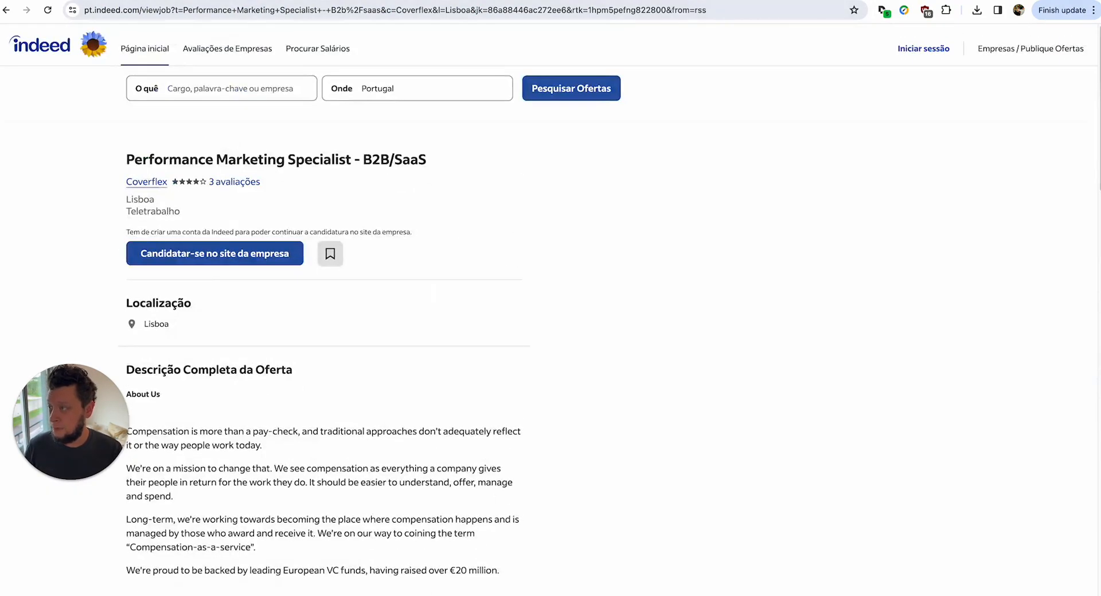
key(ctrl+shift+Tab)
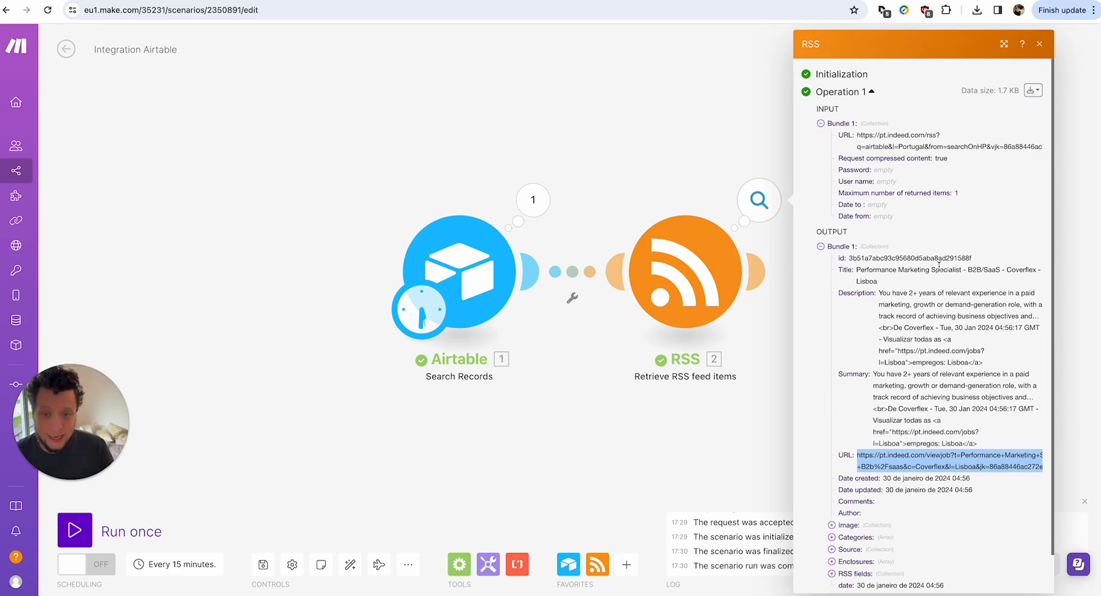
click(718, 260)
Change the RSS module's maximum returned items from 1 to 3 and confirm.
click(849, 428)
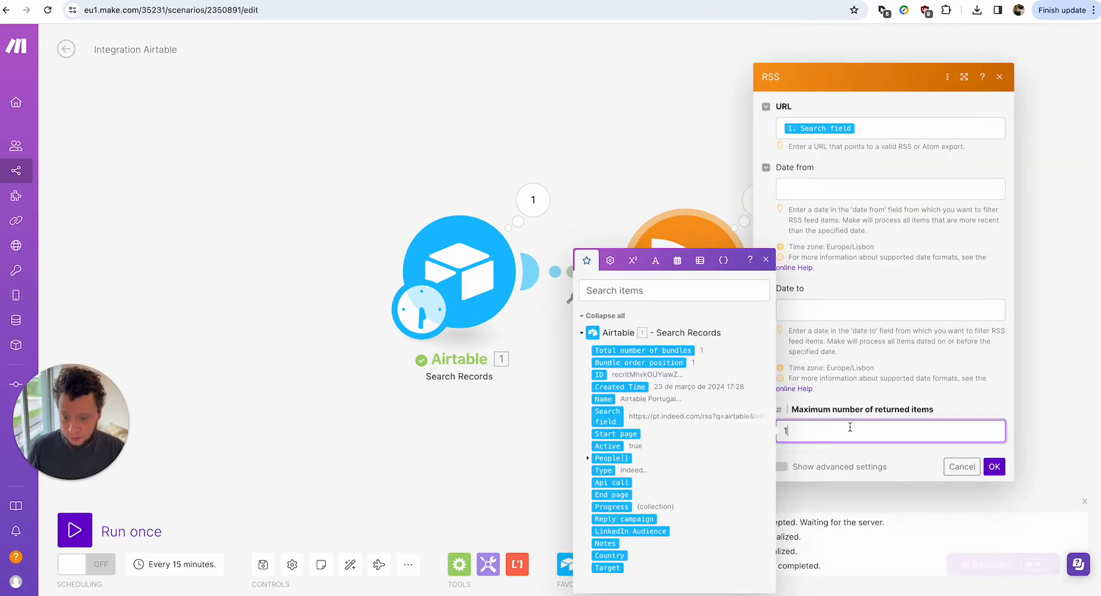
key(BackSpace)
click(994, 466)
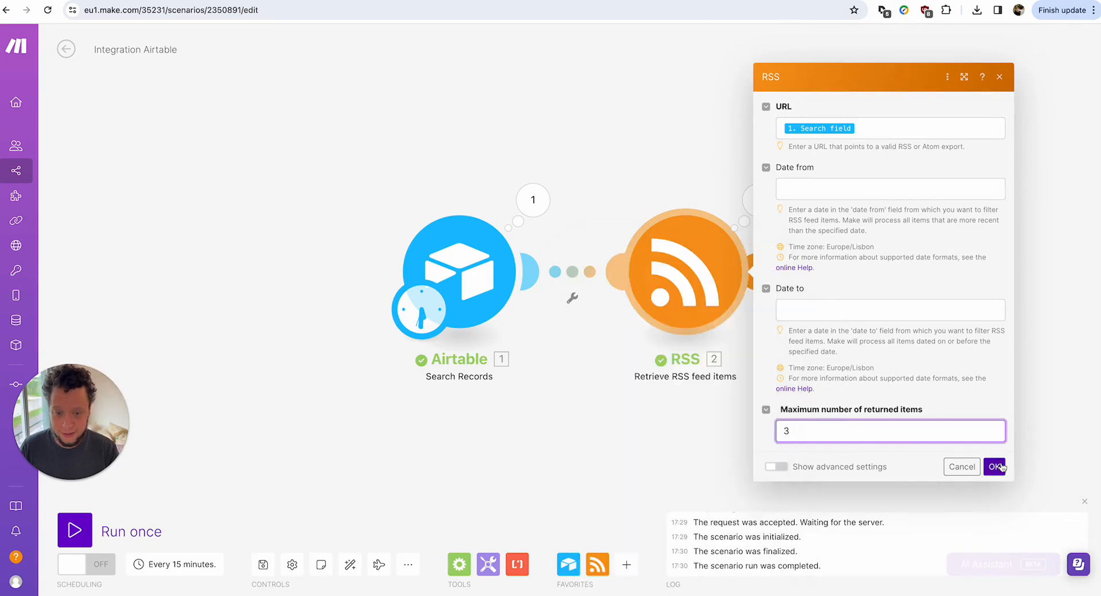
Run the scenario once and mark the company names in each of the three descriptions.
click(78, 530)
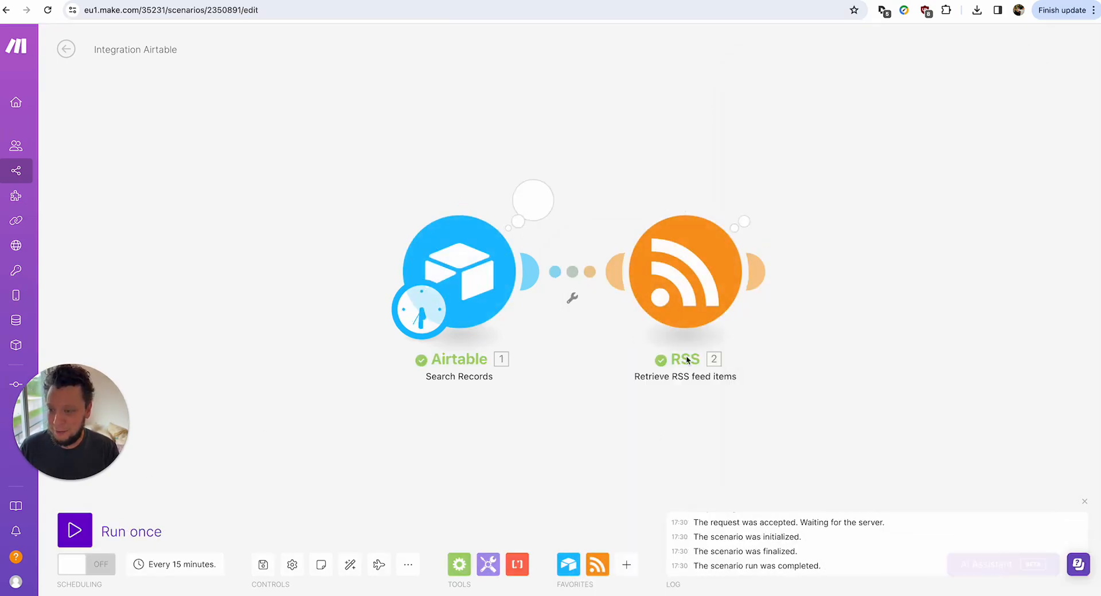
click(760, 207)
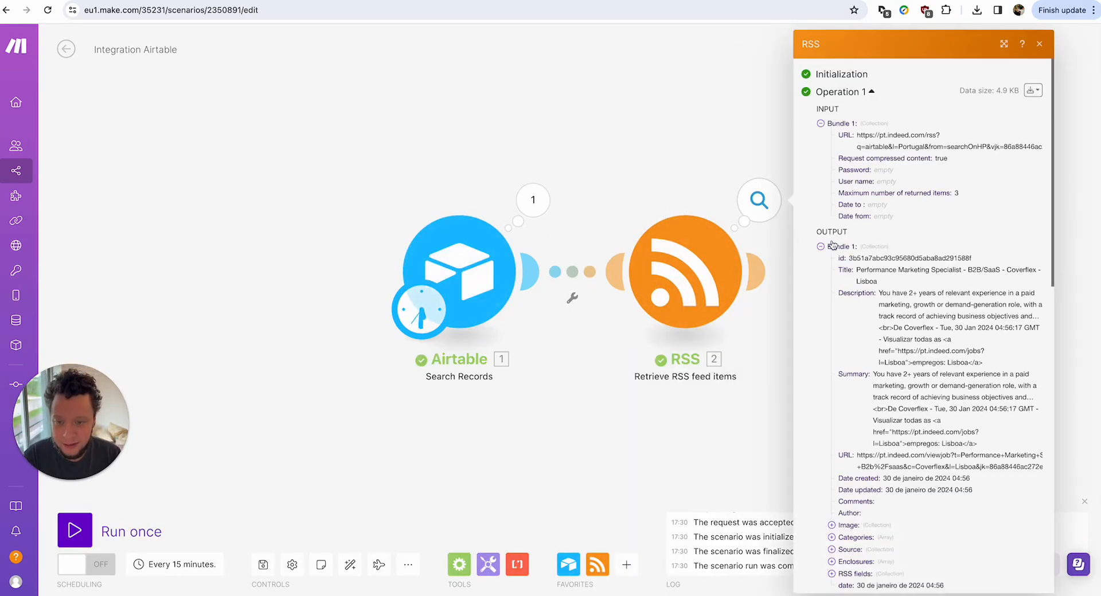
double_click(906, 331)
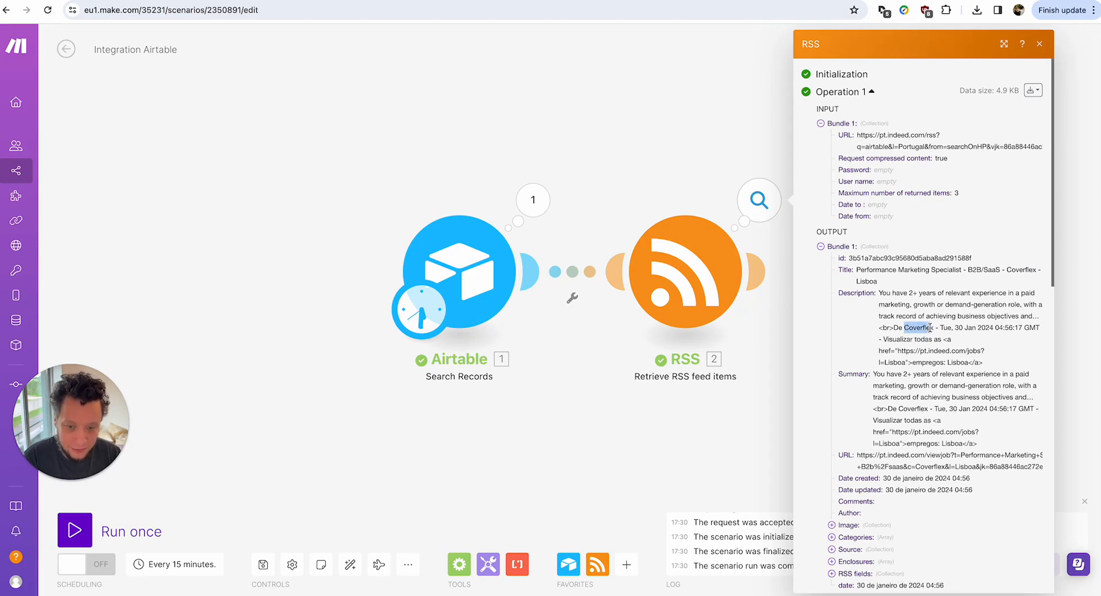
scroll(910, 401, down, 4)
scroll(912, 412, down, 1)
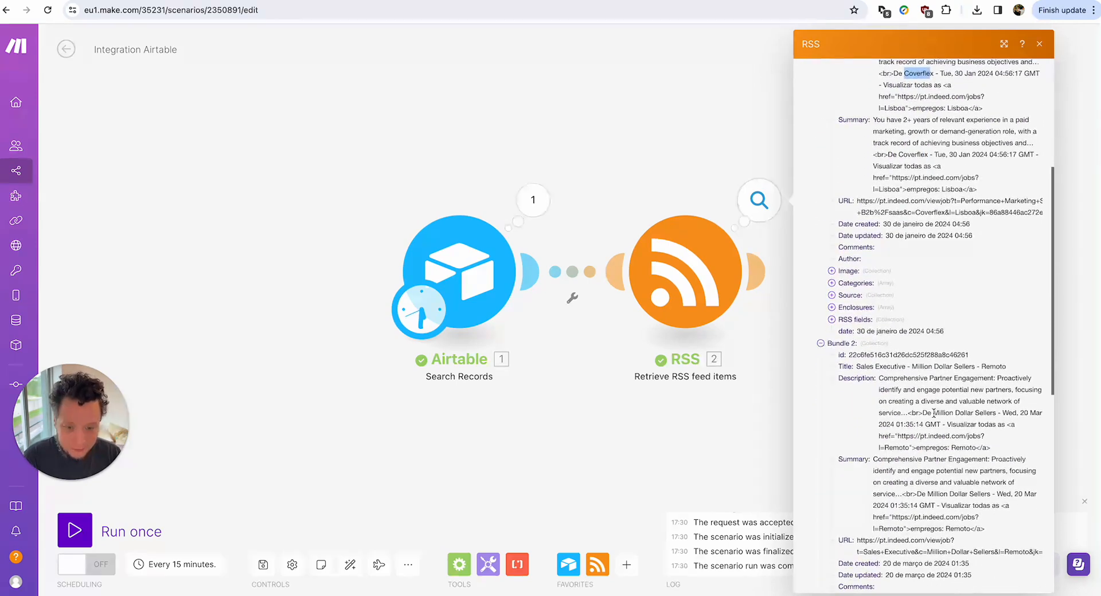
drag(923, 411, 1023, 412)
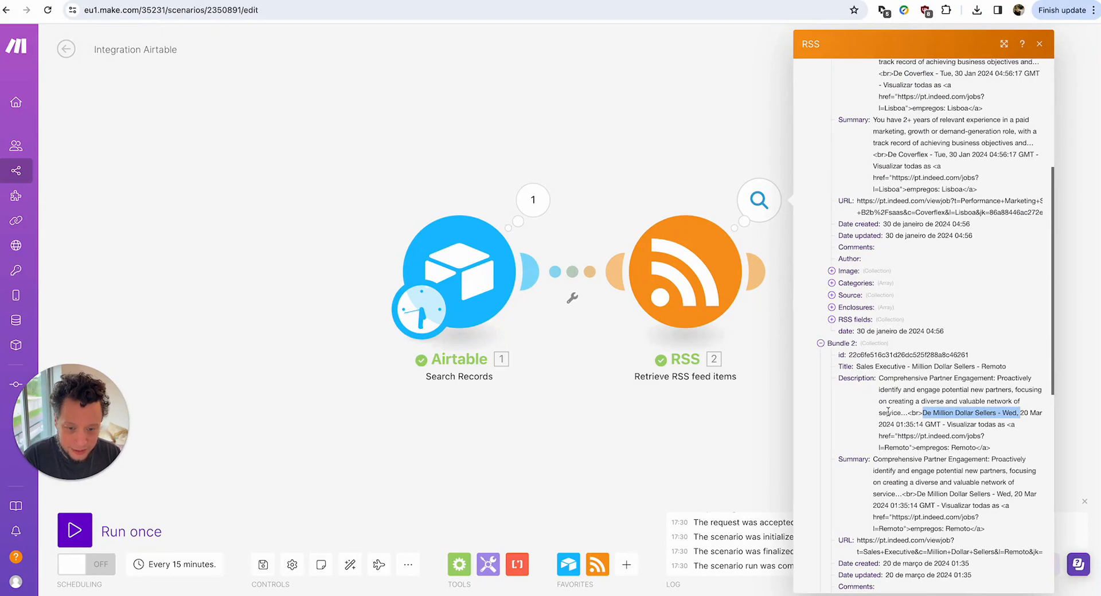
scroll(887, 406, down, 8)
drag(952, 286, 982, 285)
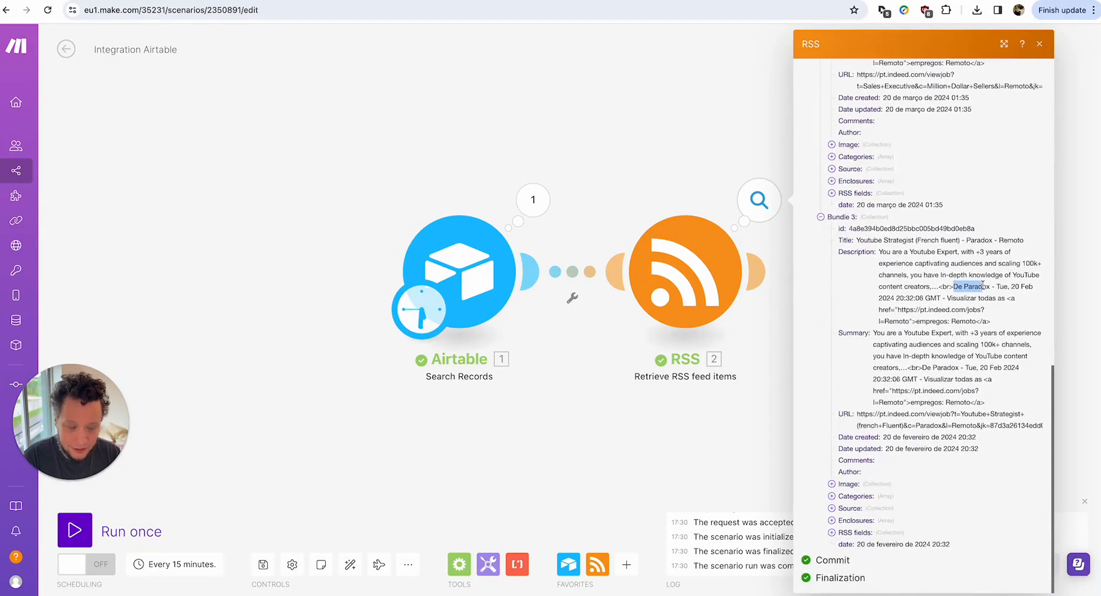
scroll(970, 275, up, 1)
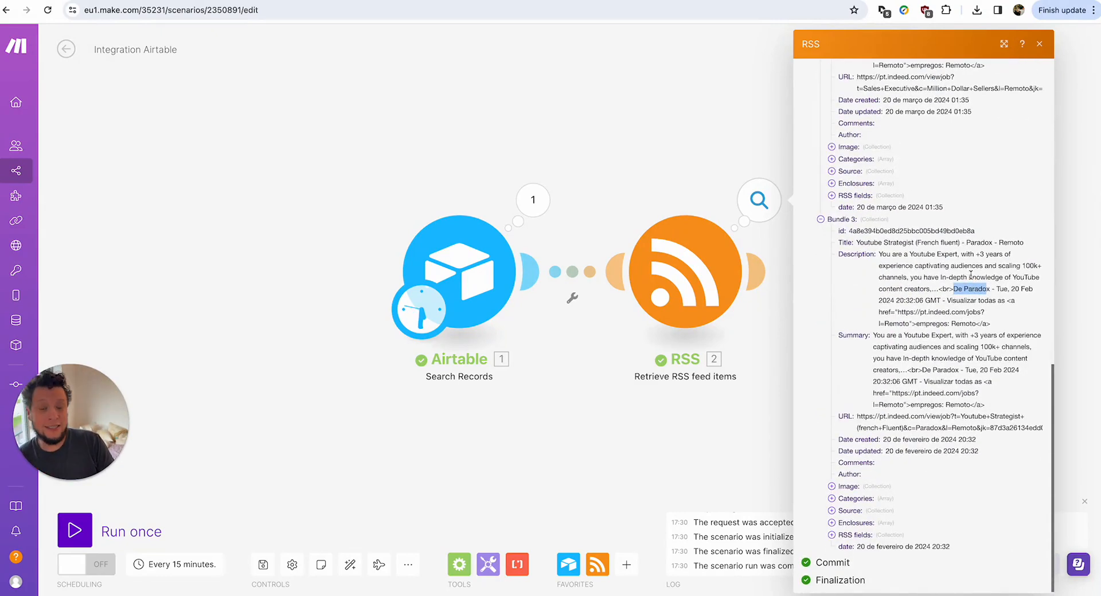
scroll(973, 274, up, 10)
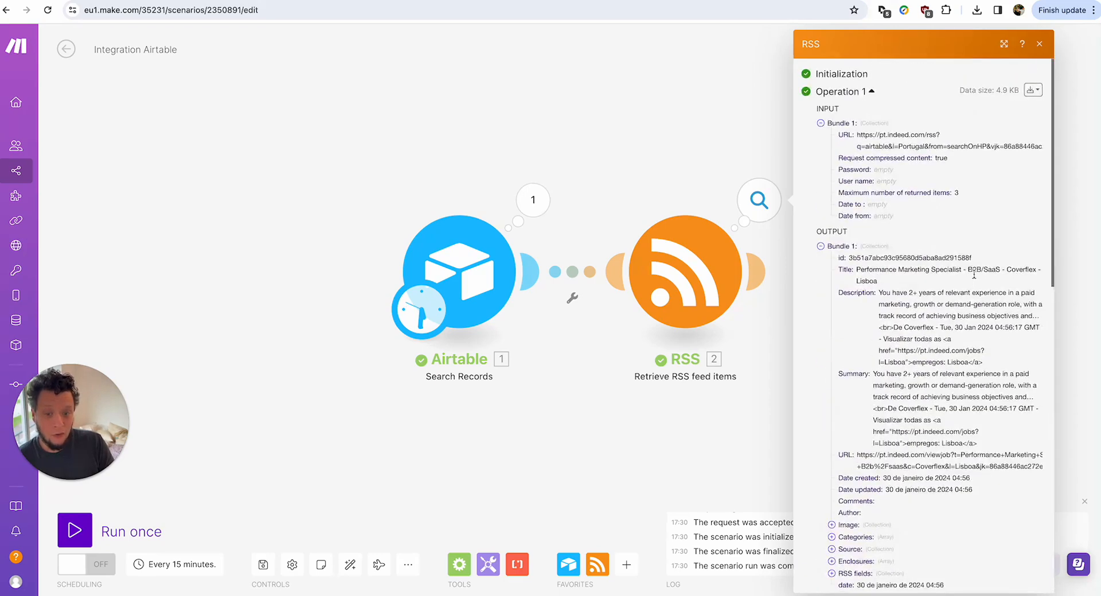
Examine the <br> tag and the word 'De' preceding Coverflex in the first description.
drag(880, 307, 891, 307)
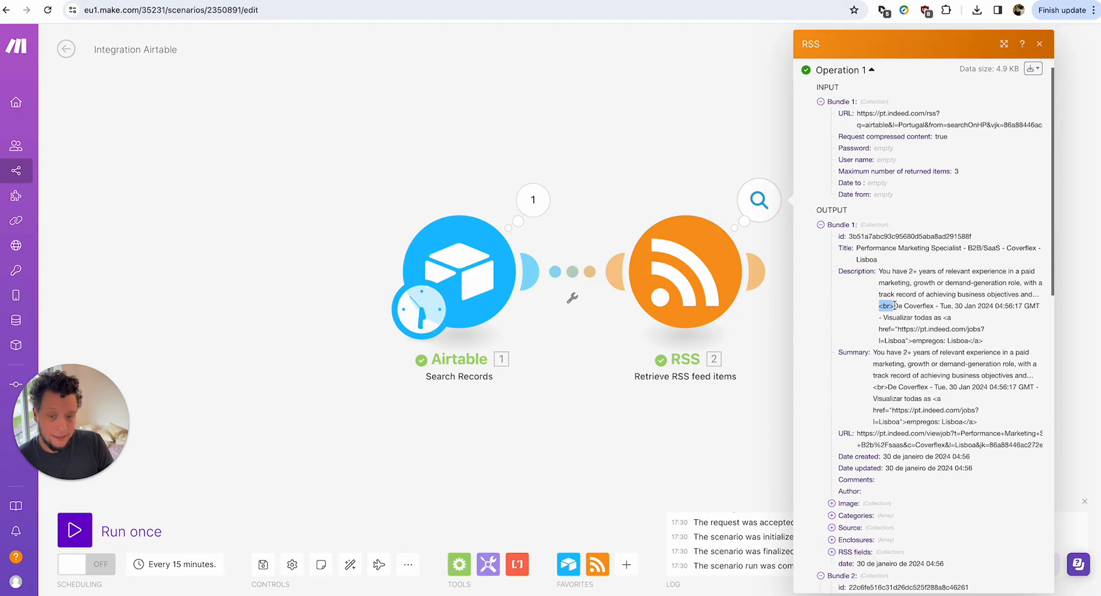
double_click(898, 307)
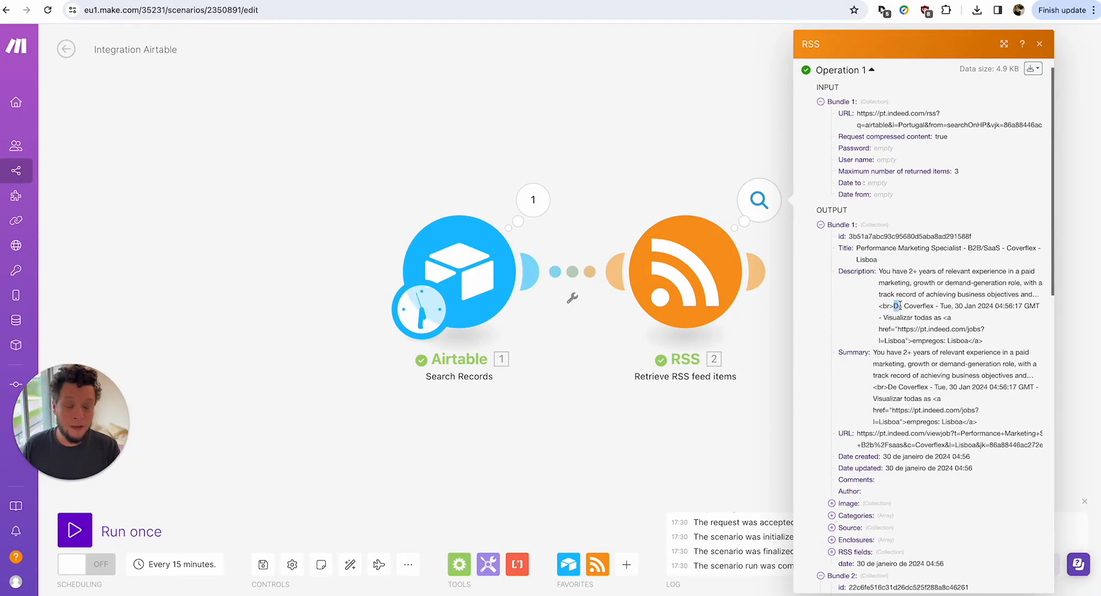
click(898, 315)
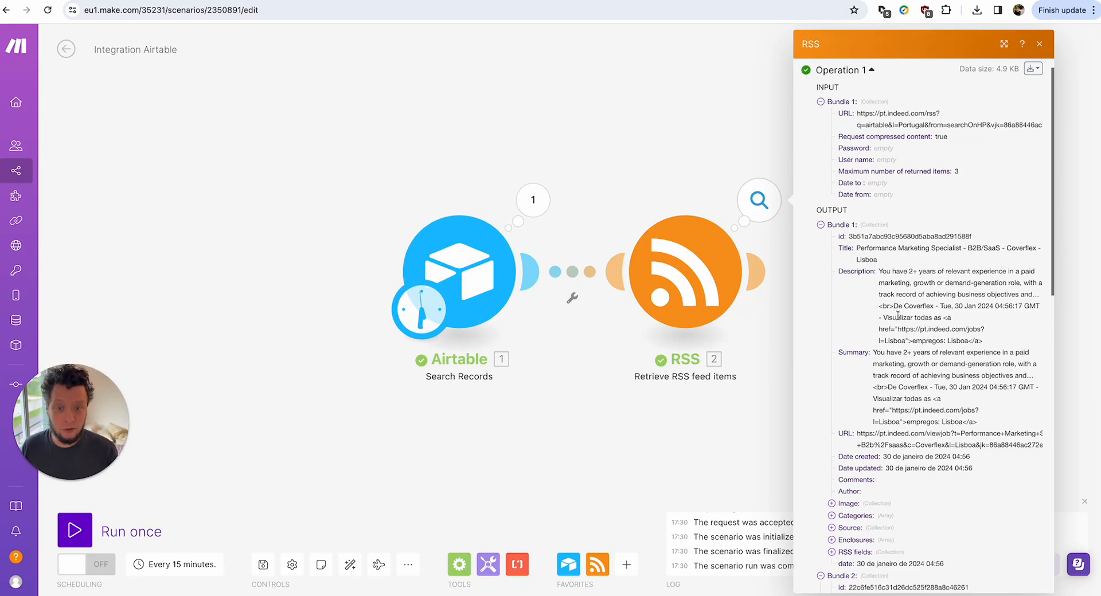
double_click(898, 307)
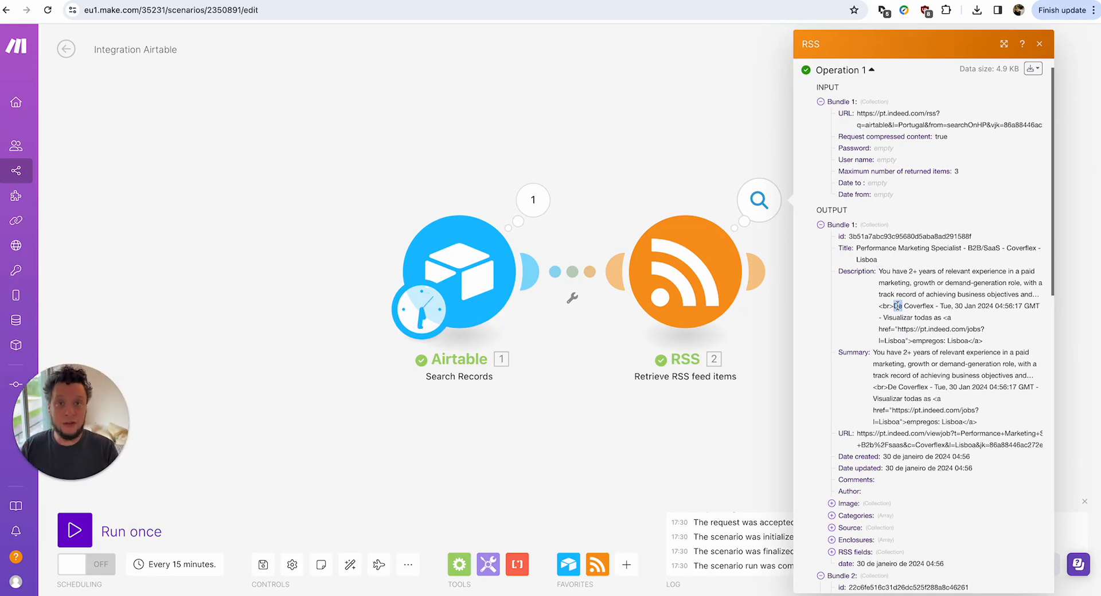
triple_click(898, 306)
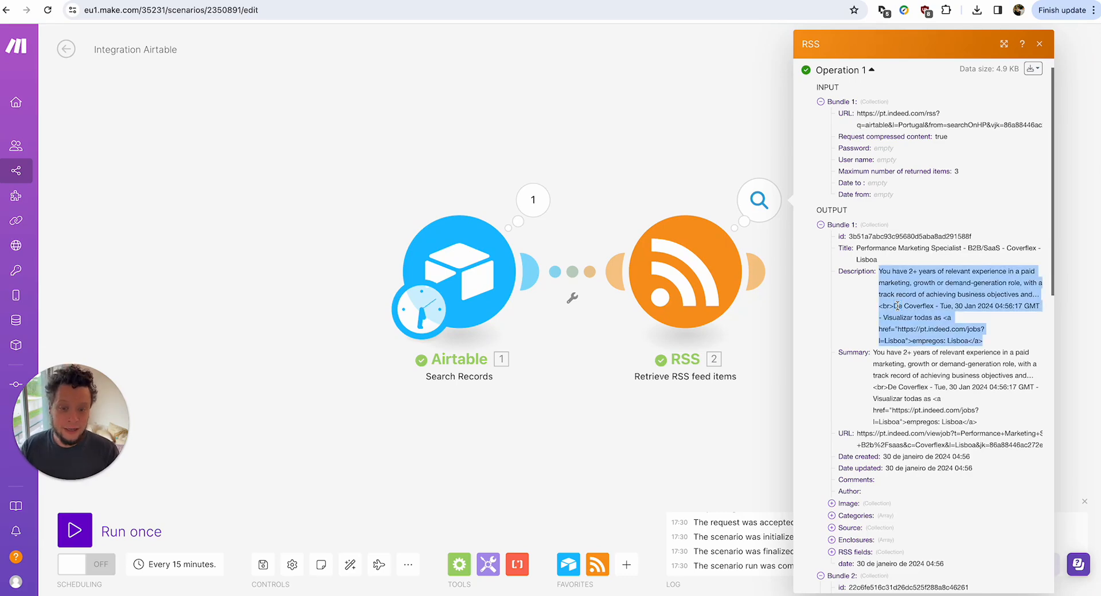
click(919, 305)
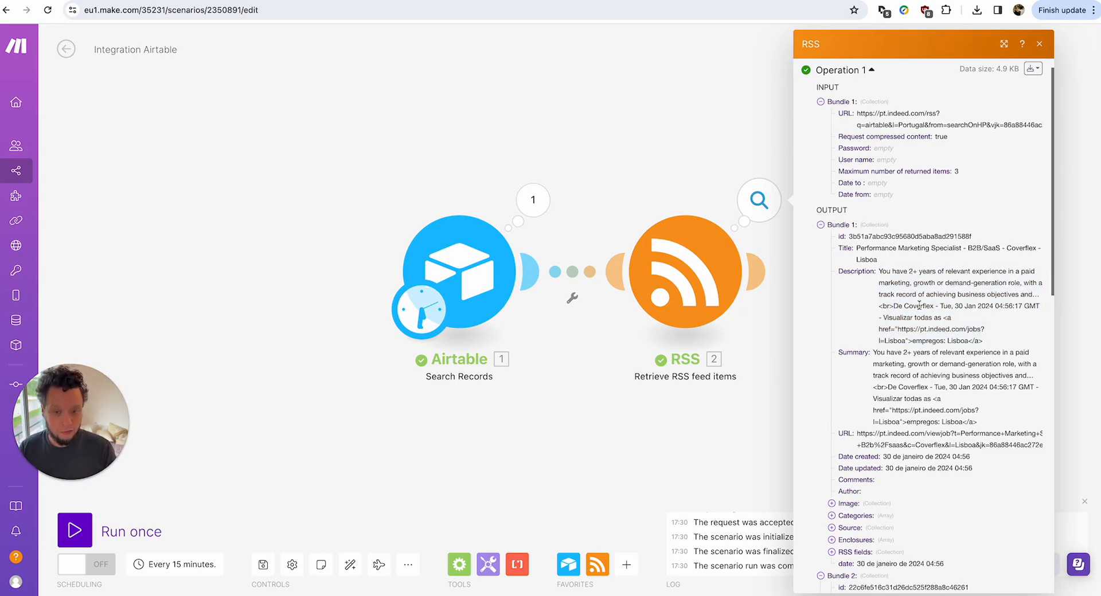
Mark the '<br>De' prefix before the company name, then close the RSS output panel.
drag(881, 306, 905, 307)
click(885, 304)
click(886, 307)
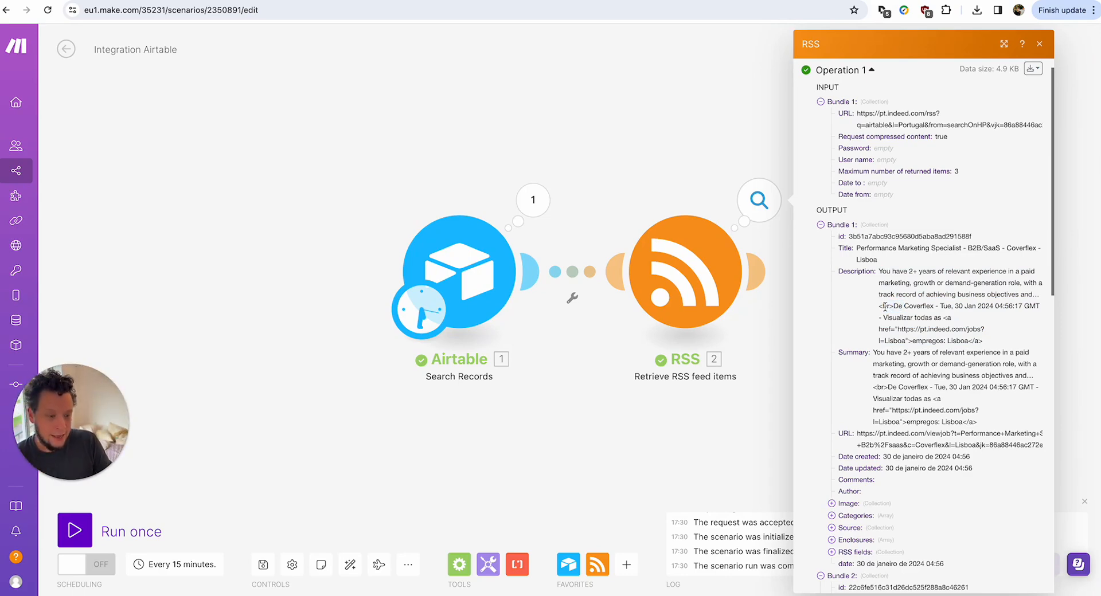
drag(883, 307, 914, 309)
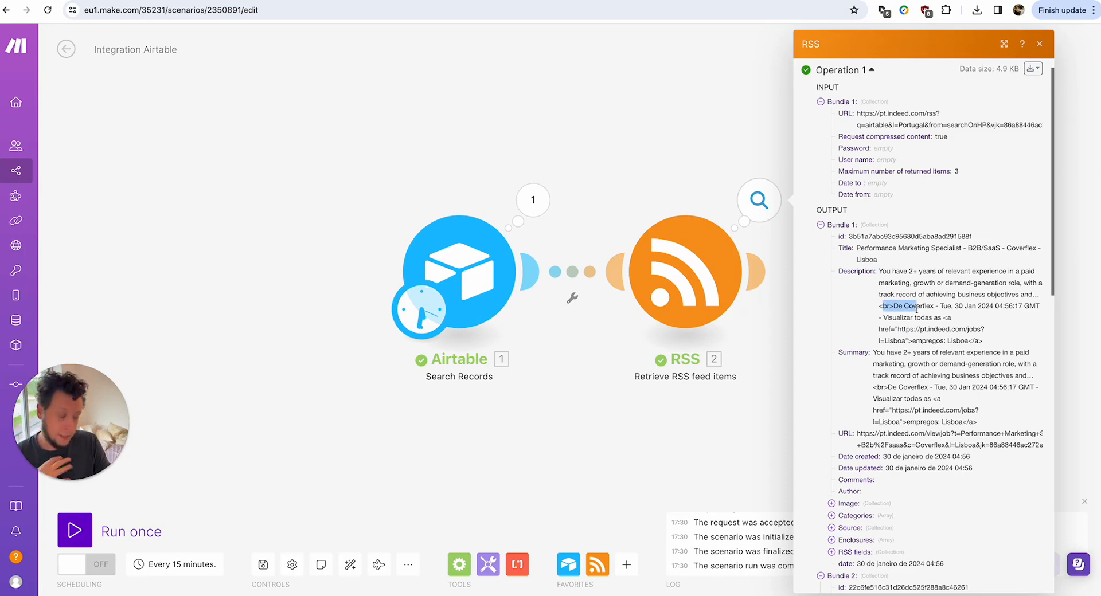
click(893, 314)
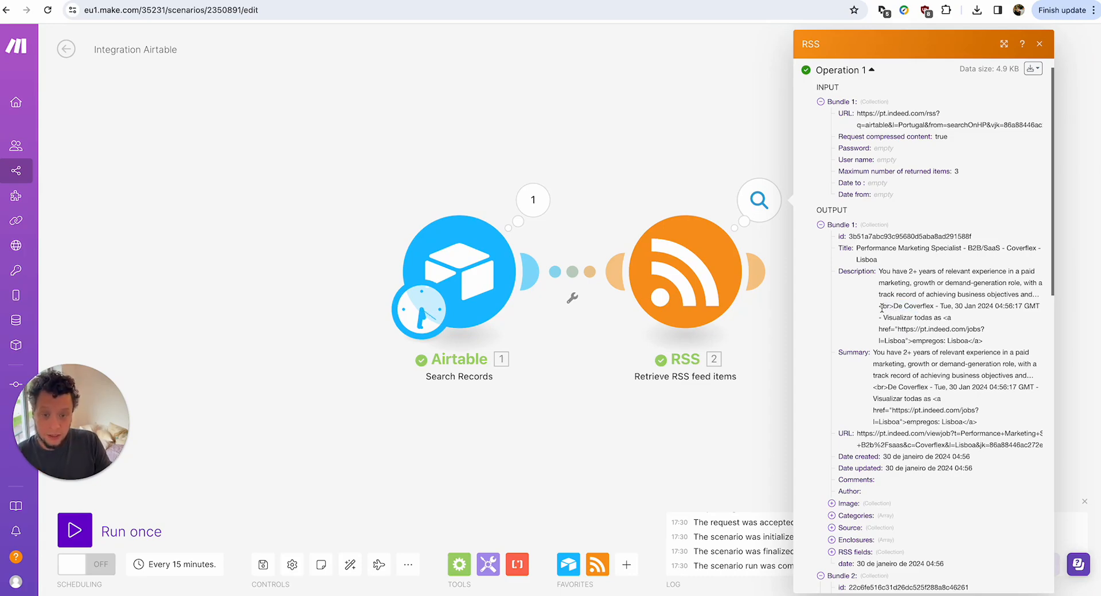
drag(882, 307, 910, 310)
click(938, 308)
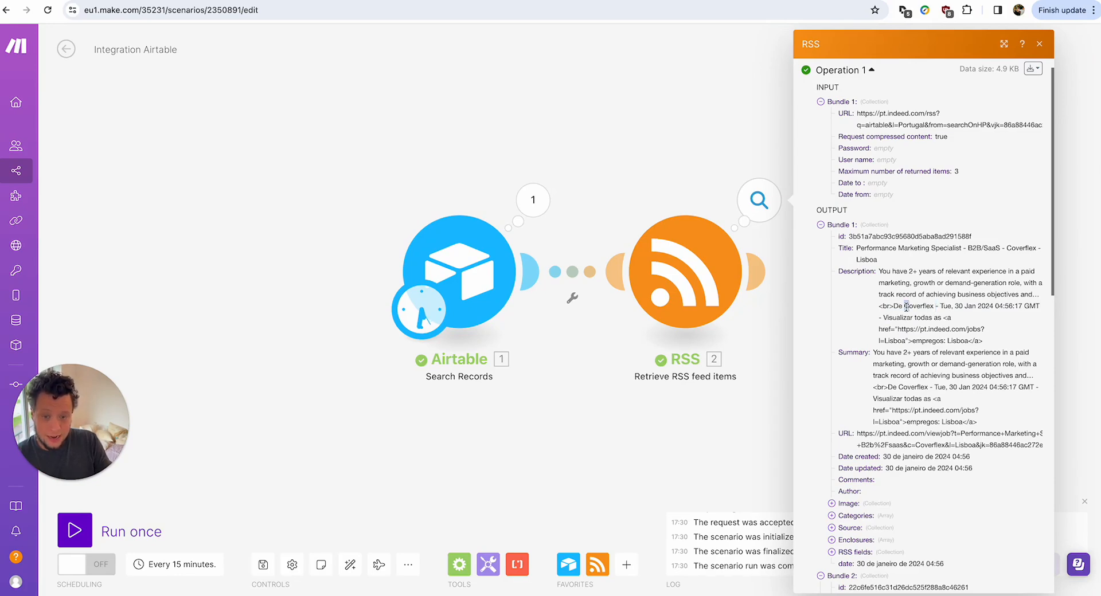
drag(902, 308, 878, 308)
click(914, 308)
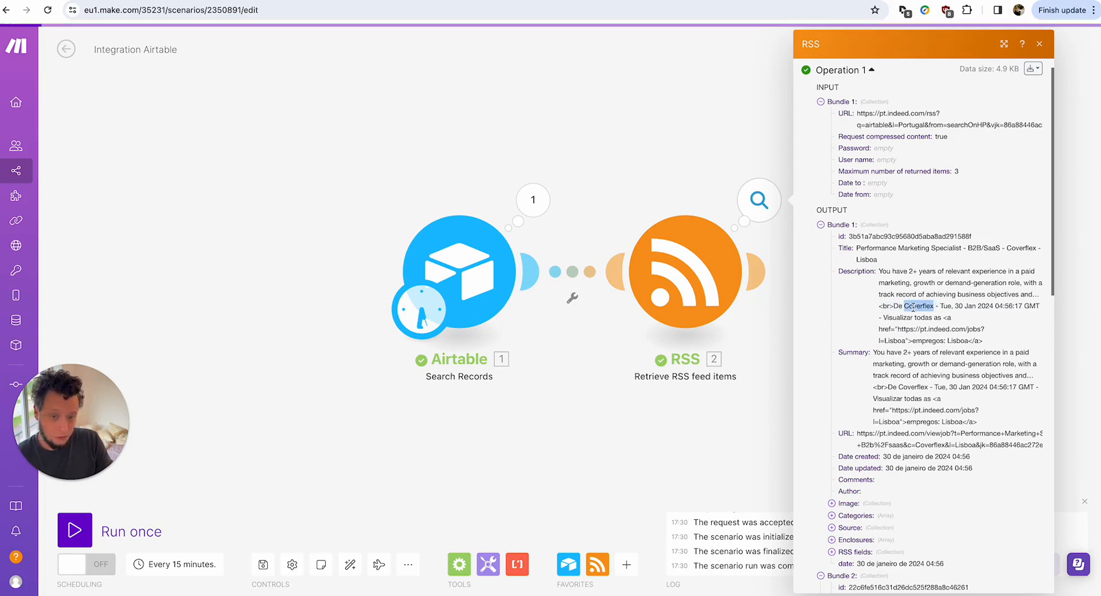
scroll(915, 308, down, 10)
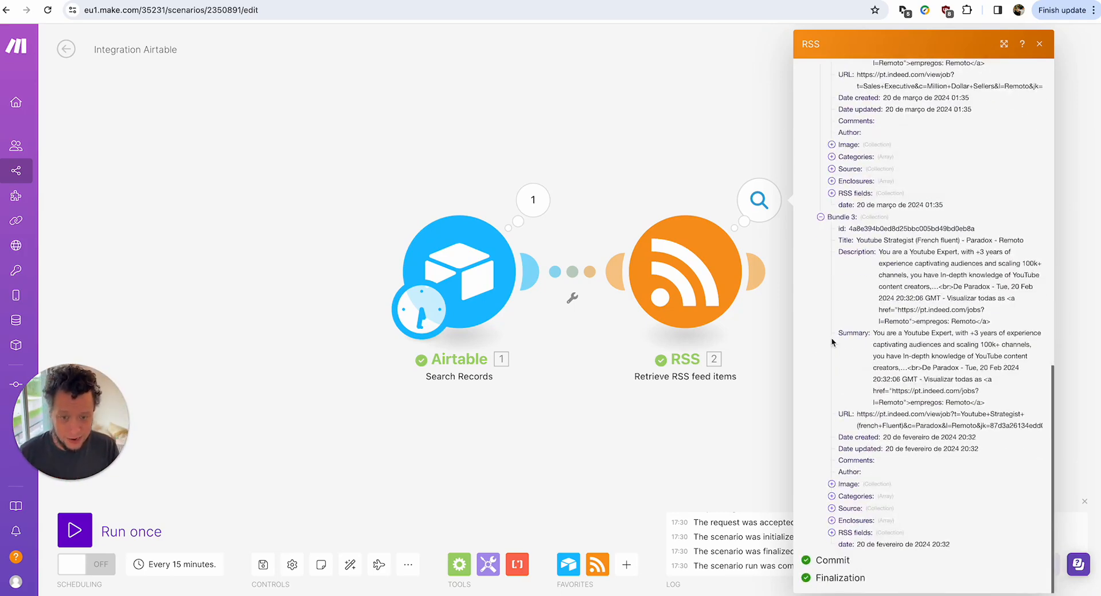
click(754, 305)
Add a Text parser Match pattern module after the RSS feed.
mouse_move(755, 278)
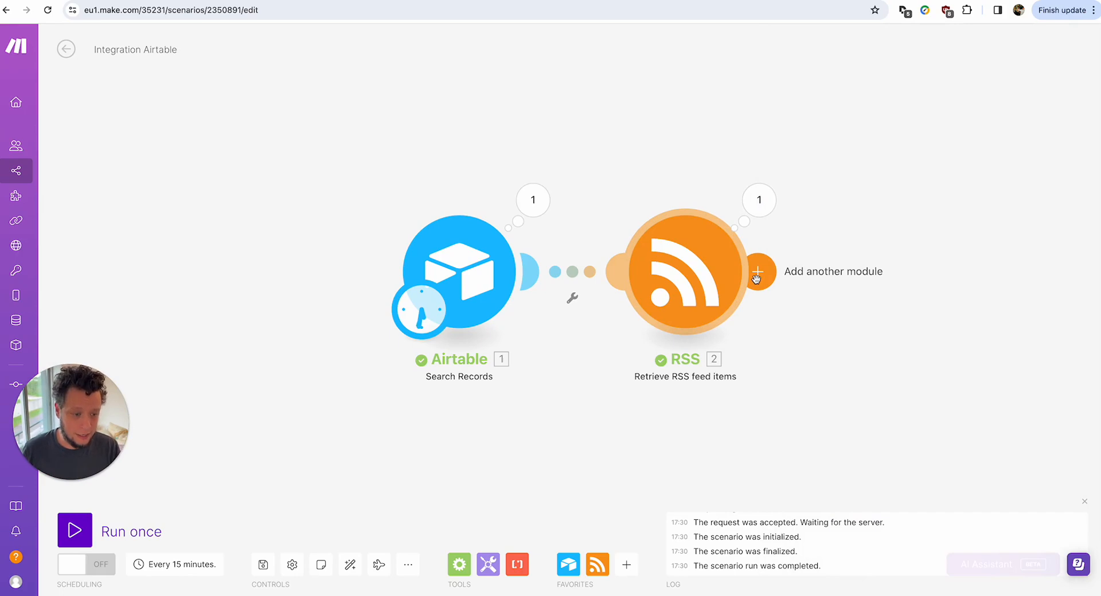
click(755, 277)
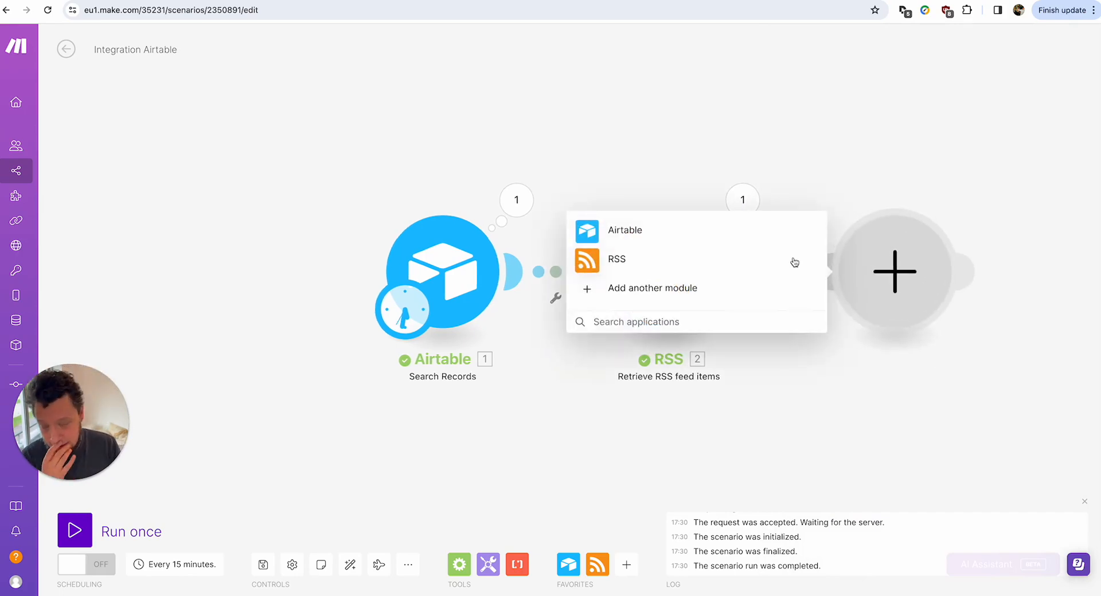
text(text)
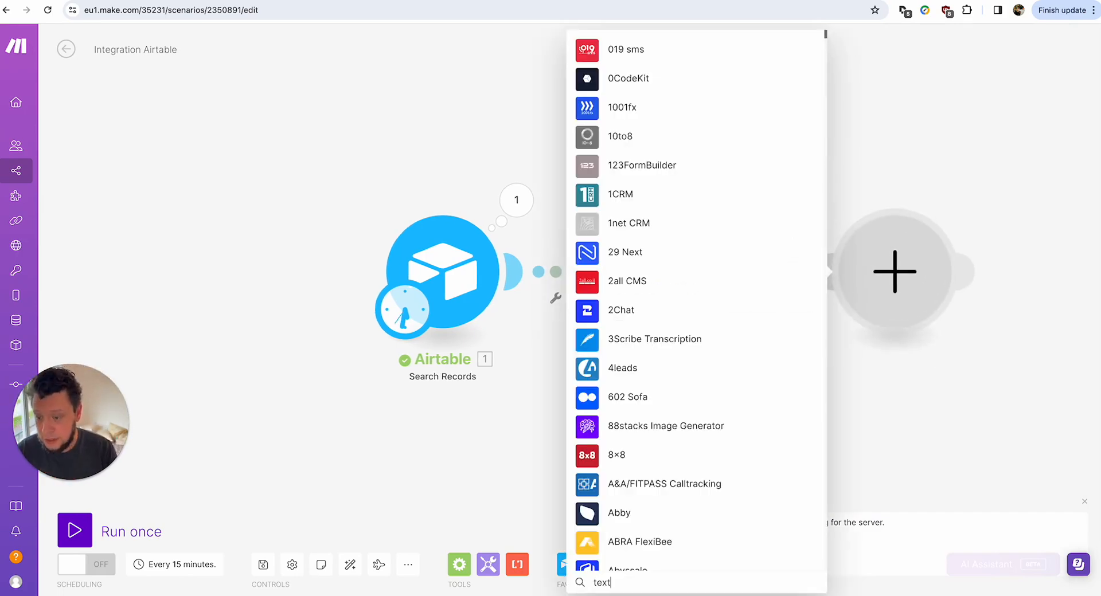
click(627, 188)
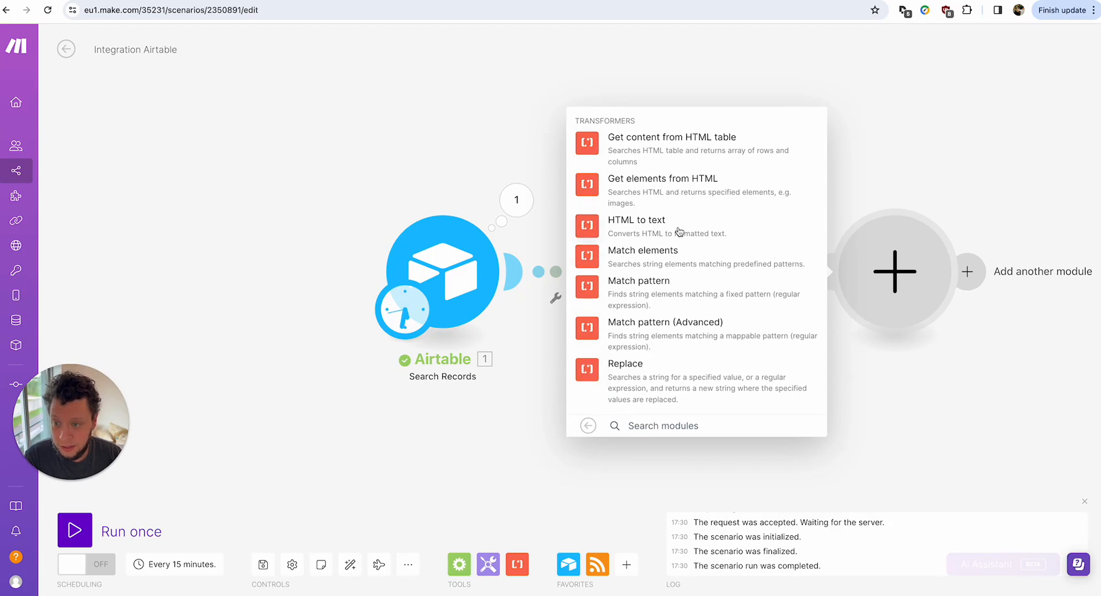
click(650, 286)
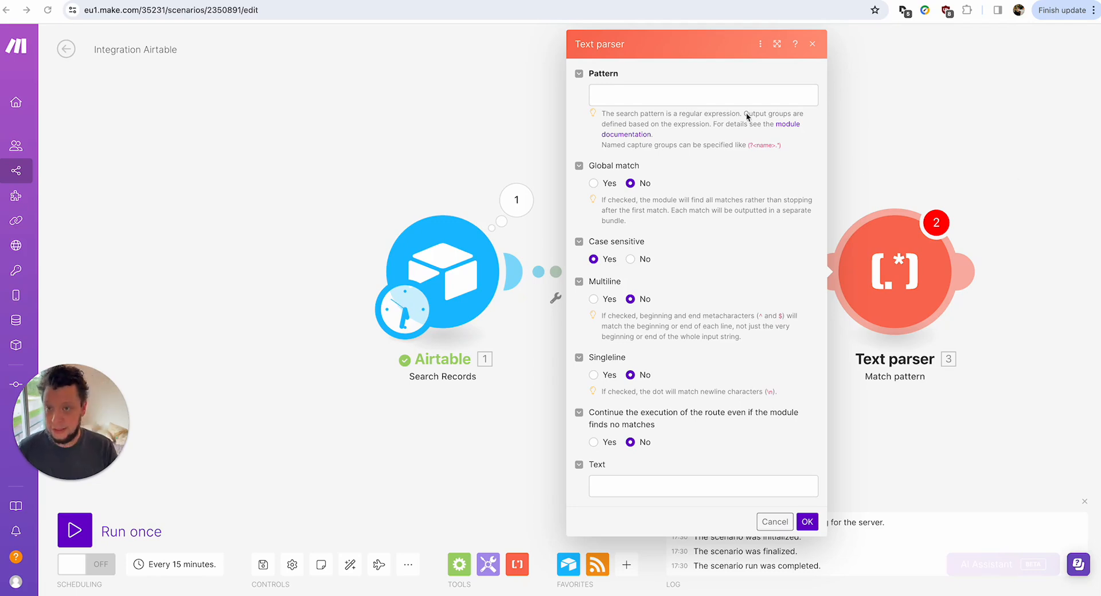
Paste the pattern De\s(.*?)\s- and check its capture group.
click(608, 93)
text(De\s(.*?)\s-)
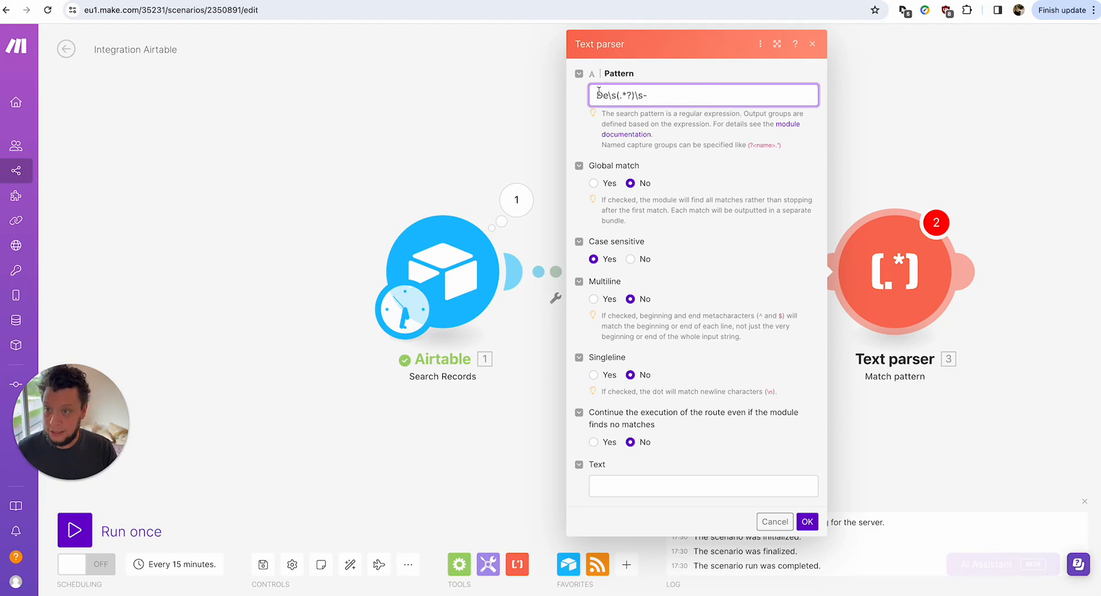
double_click(605, 95)
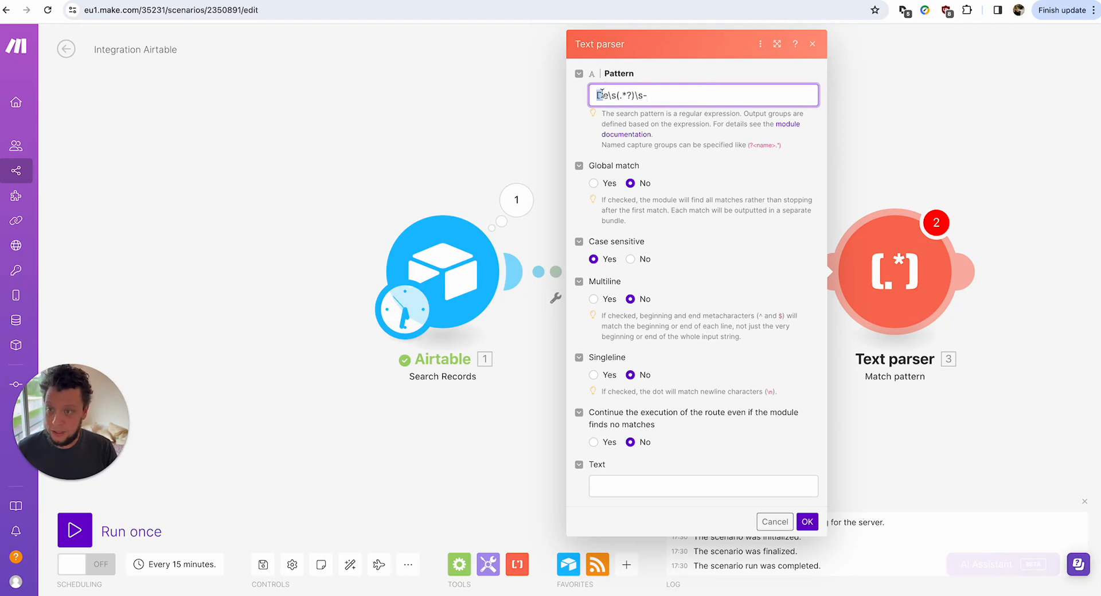
click(644, 96)
drag(608, 95, 641, 96)
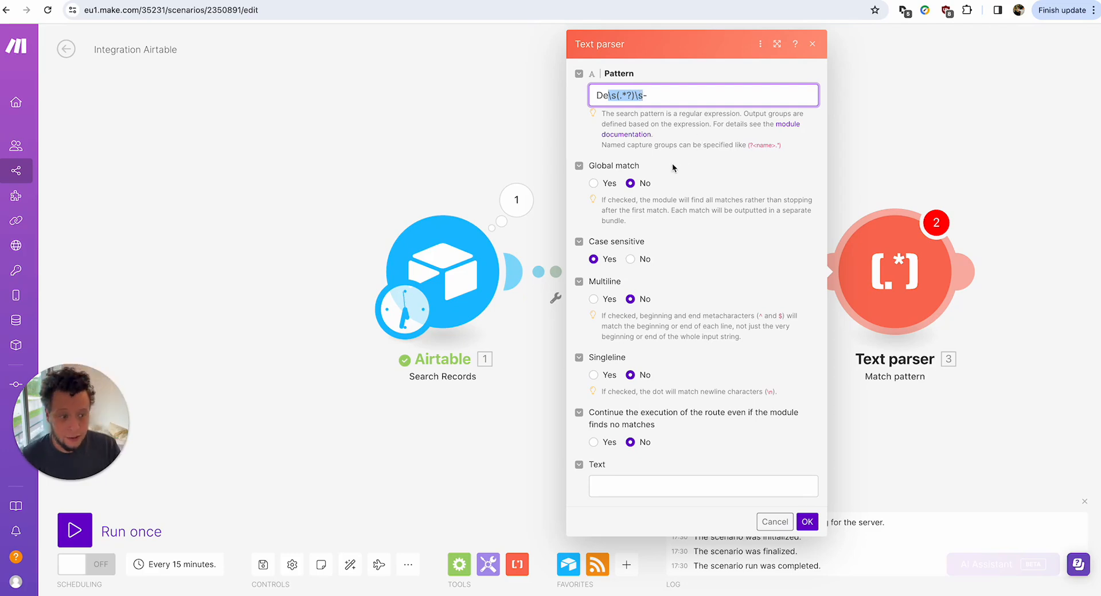
Keep Case sensitive on Yes, map RSS Description into Text, and save.
click(633, 260)
click(595, 261)
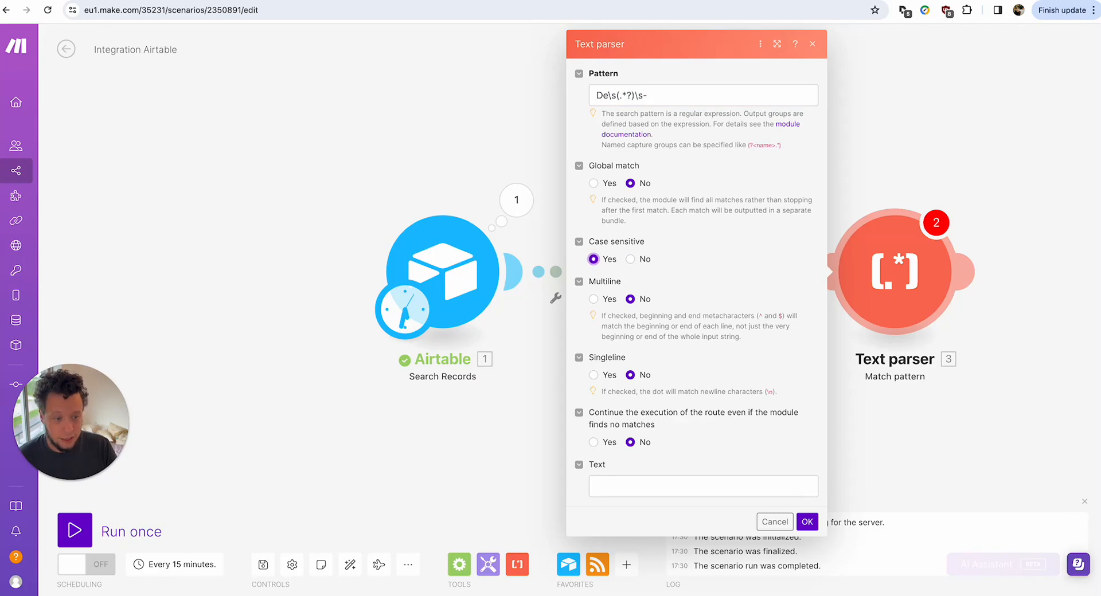
click(690, 486)
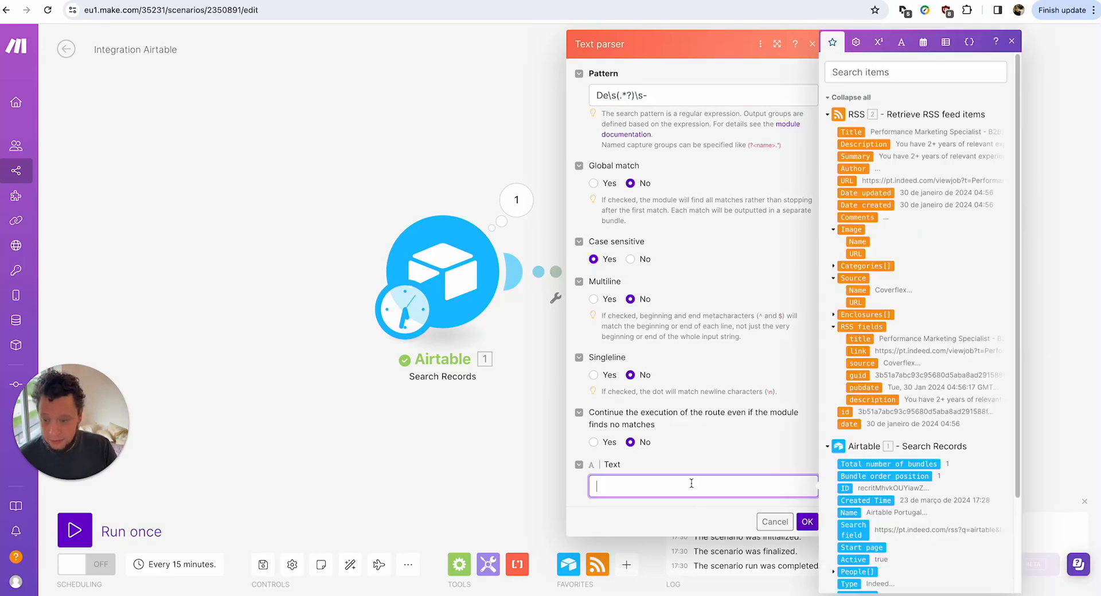
click(872, 145)
click(808, 522)
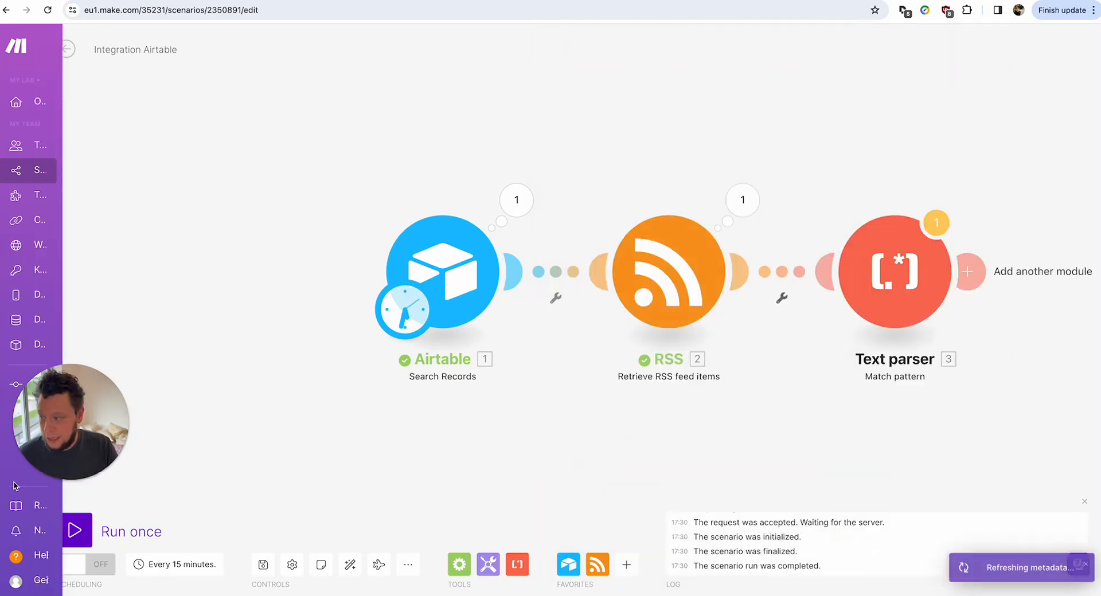
Run the scenario anyway and expand operations 1–3 showing Coverflex, Million Dollar Sellers and Paradox.
click(74, 531)
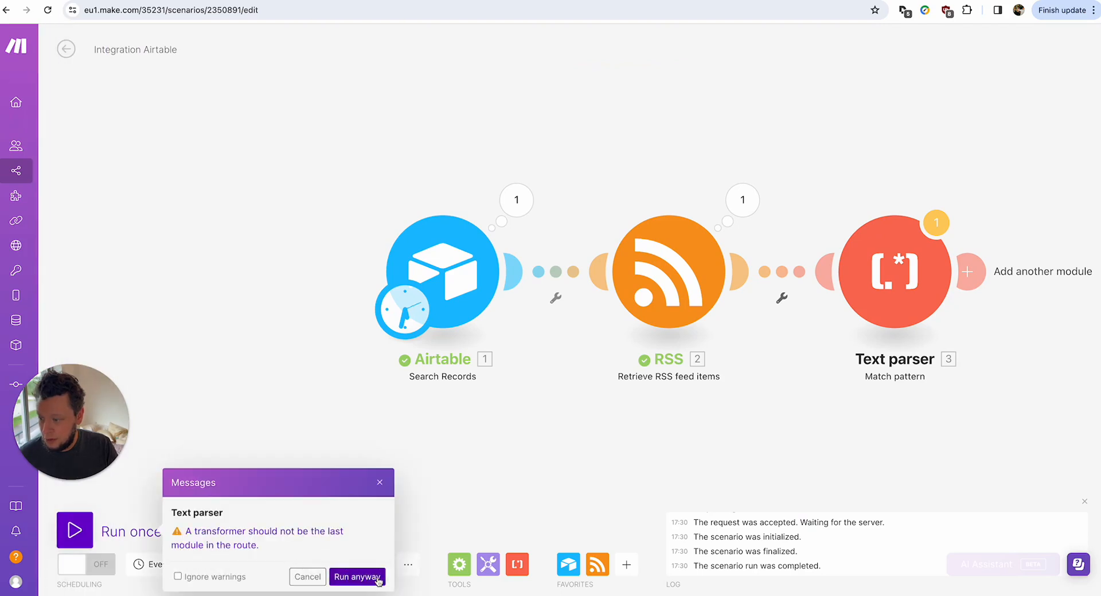
click(357, 576)
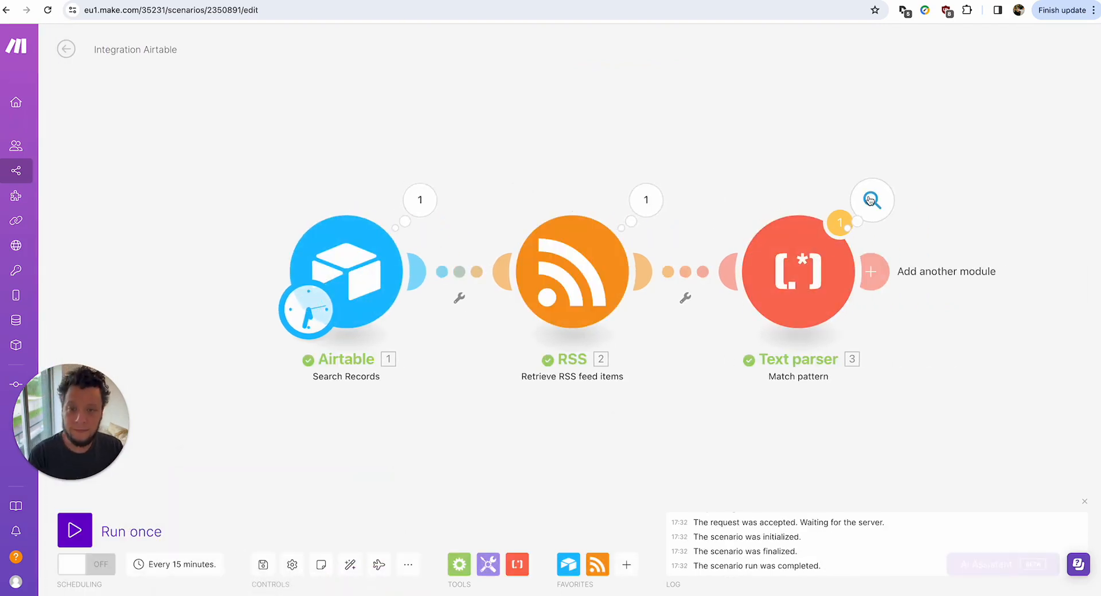
click(870, 200)
click(638, 190)
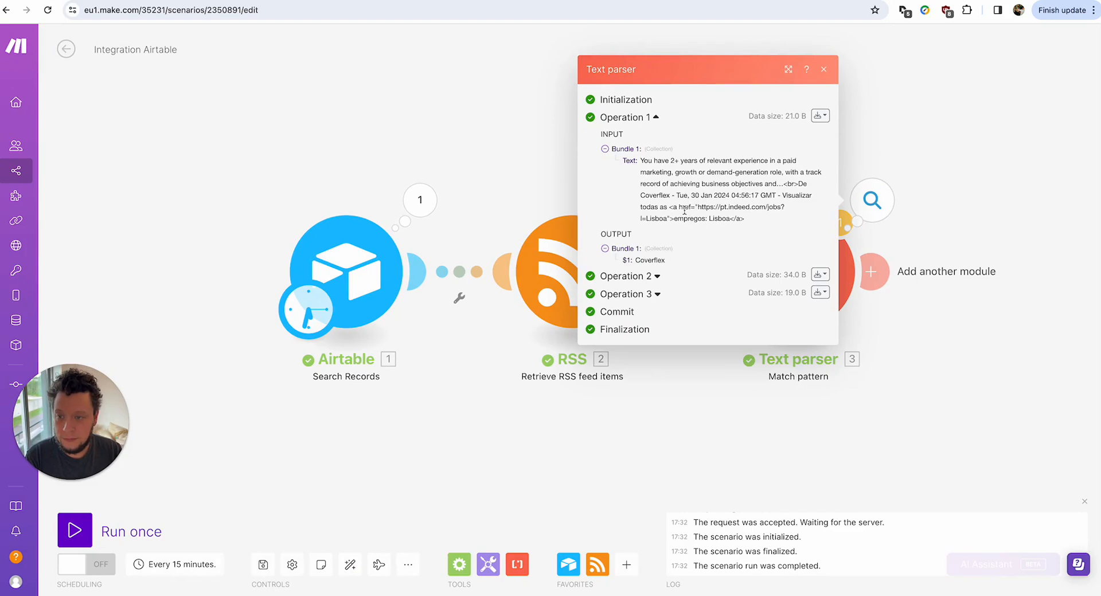
click(658, 278)
drag(642, 393, 624, 393)
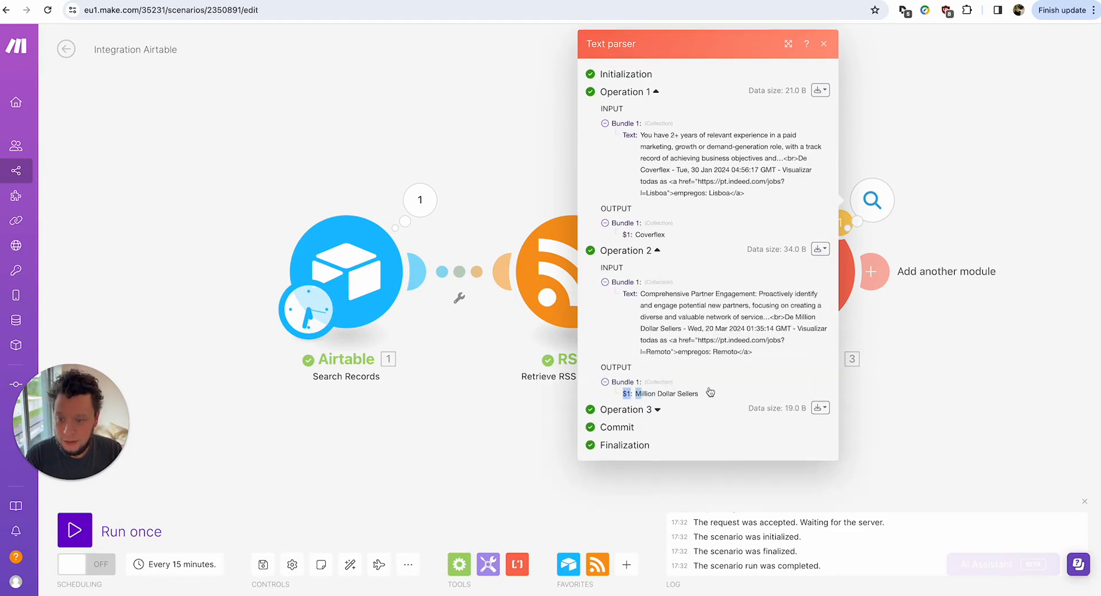
click(658, 411)
drag(640, 544, 624, 544)
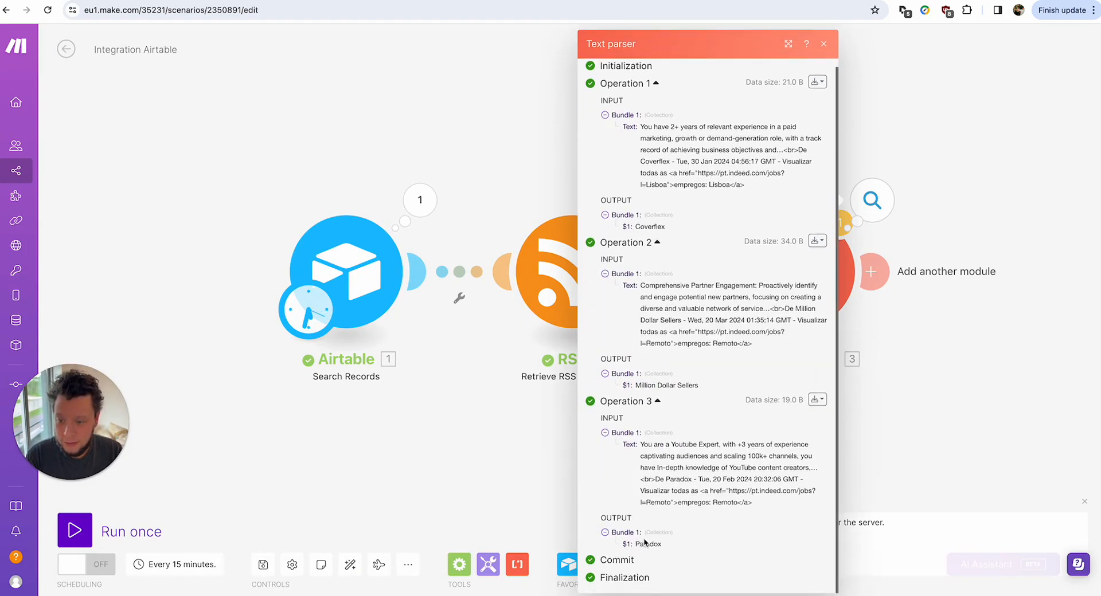
click(1000, 440)
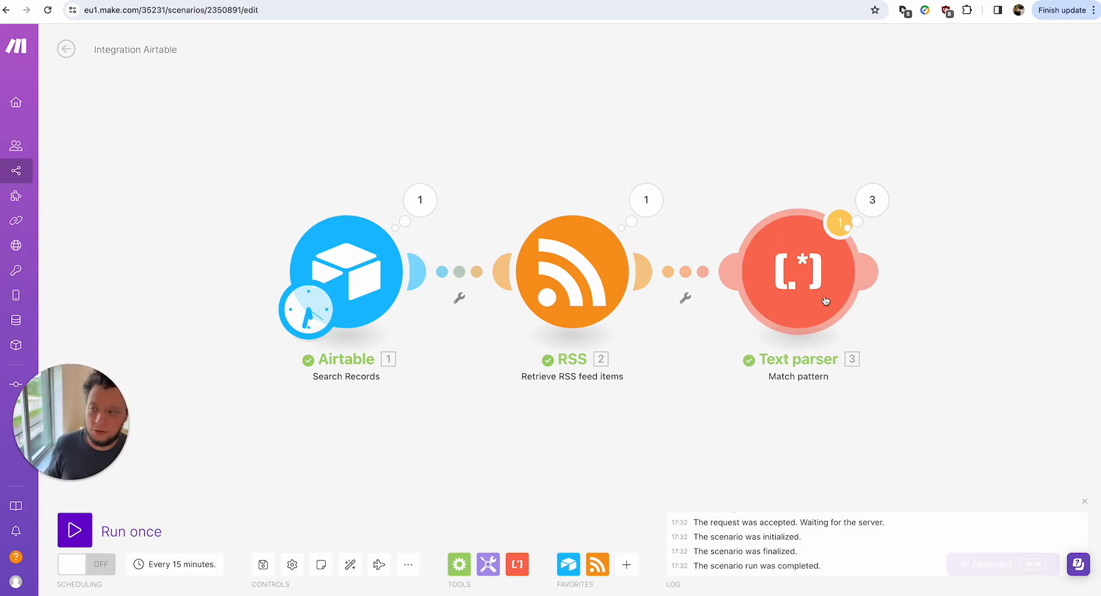
Add an HTTP 'Make a request' module after the Text parser, mapping the RSS item URL.
click(873, 200)
click(1009, 207)
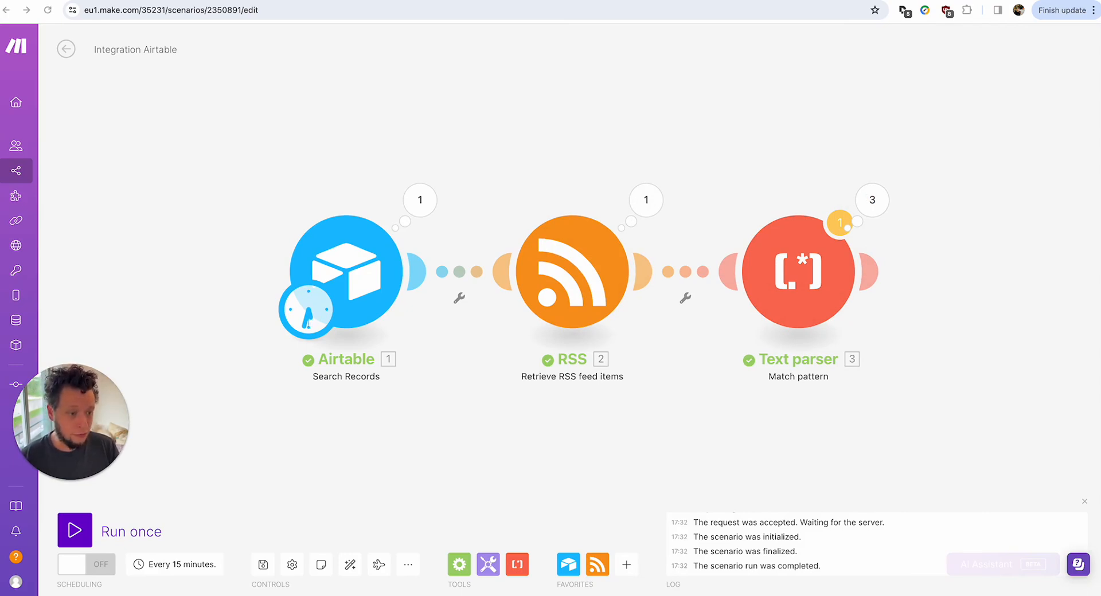
click(872, 280)
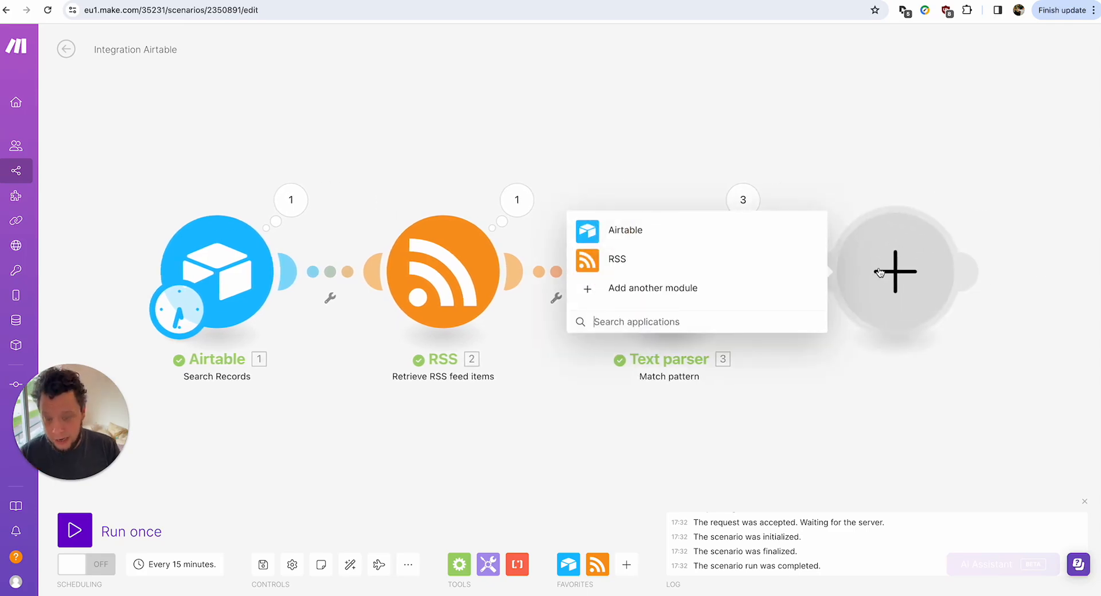
text(http)
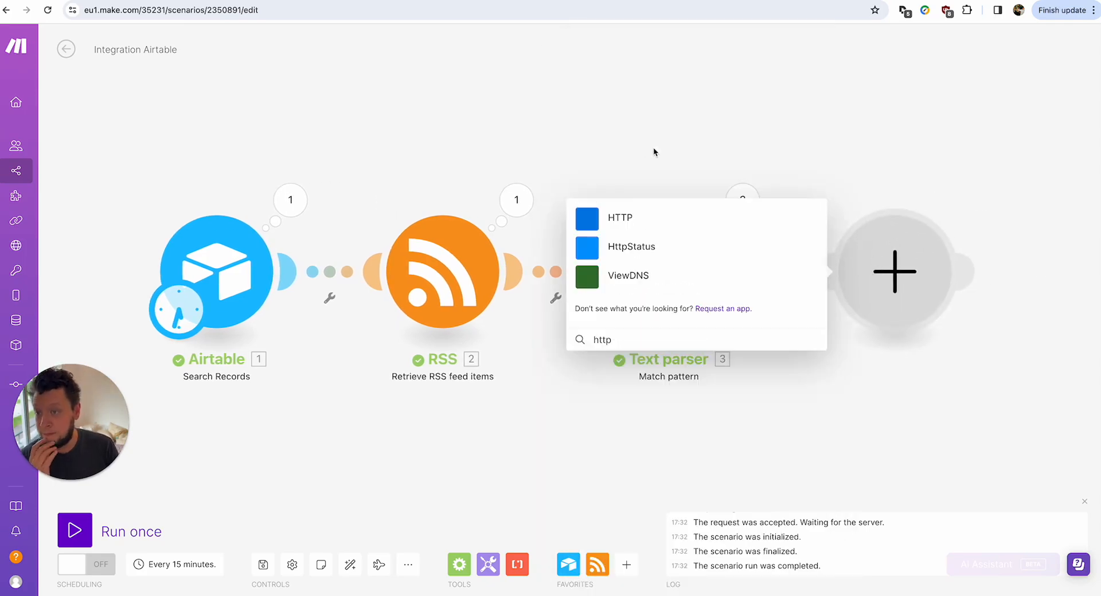
click(669, 215)
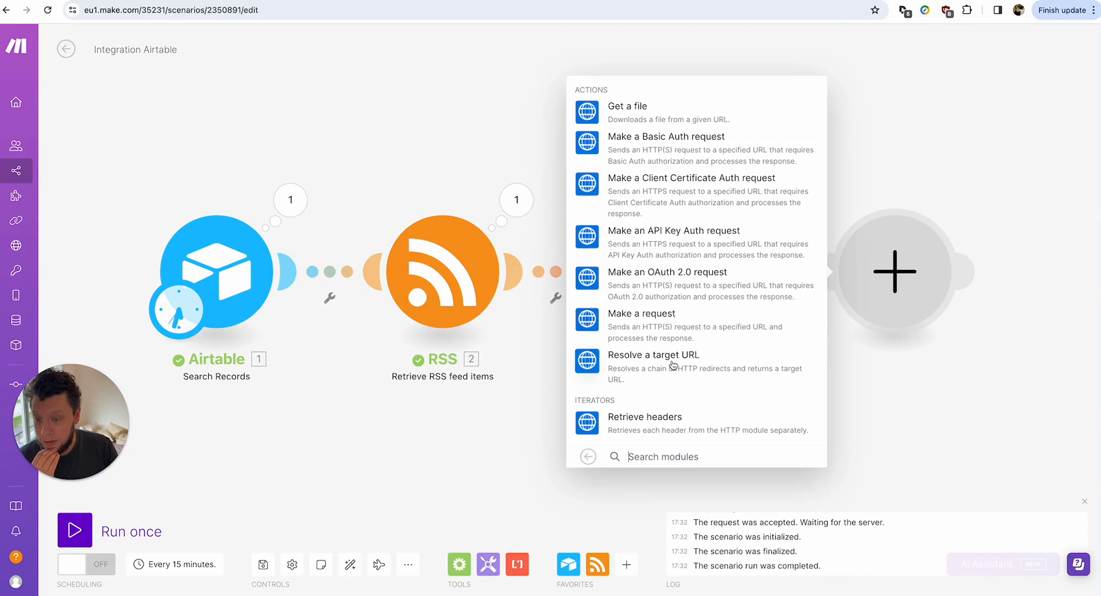
click(662, 329)
click(646, 143)
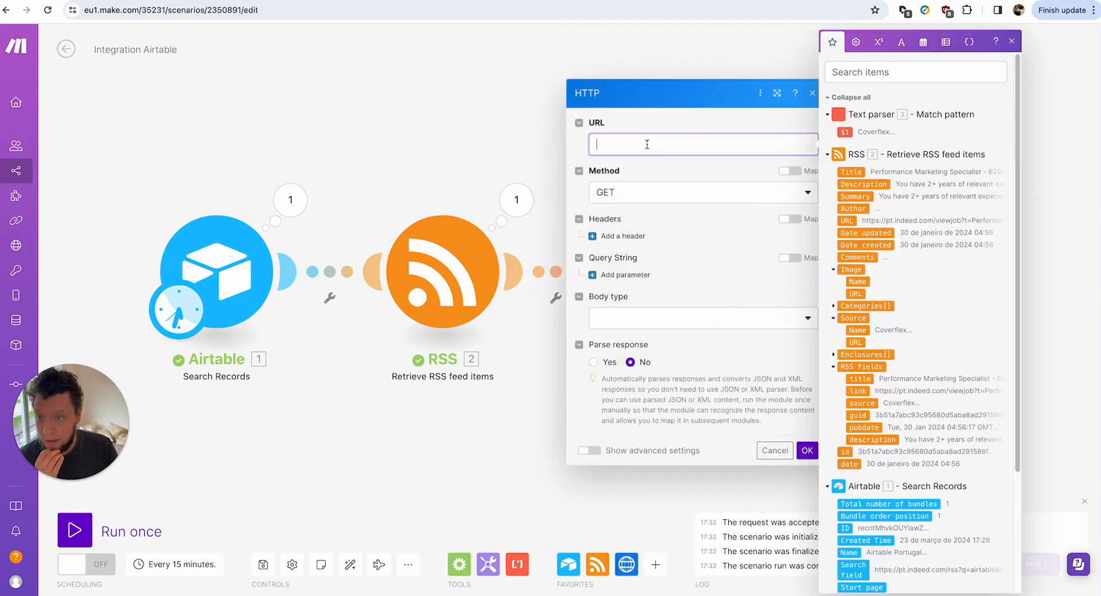
click(852, 221)
click(816, 453)
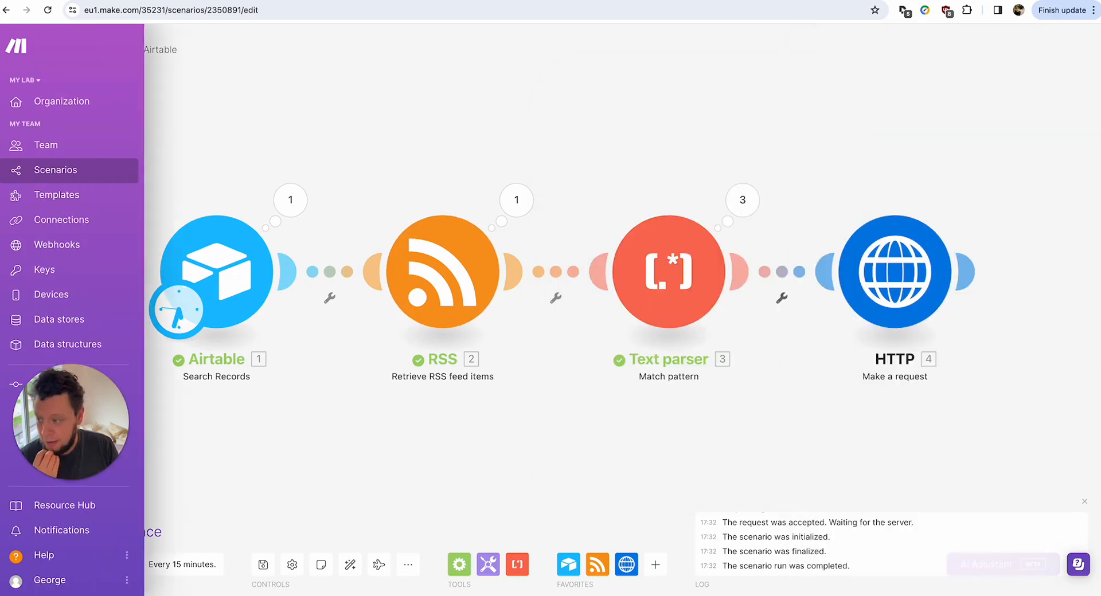
Run the scenario once and inspect the page HTML returned by the third request.
click(138, 531)
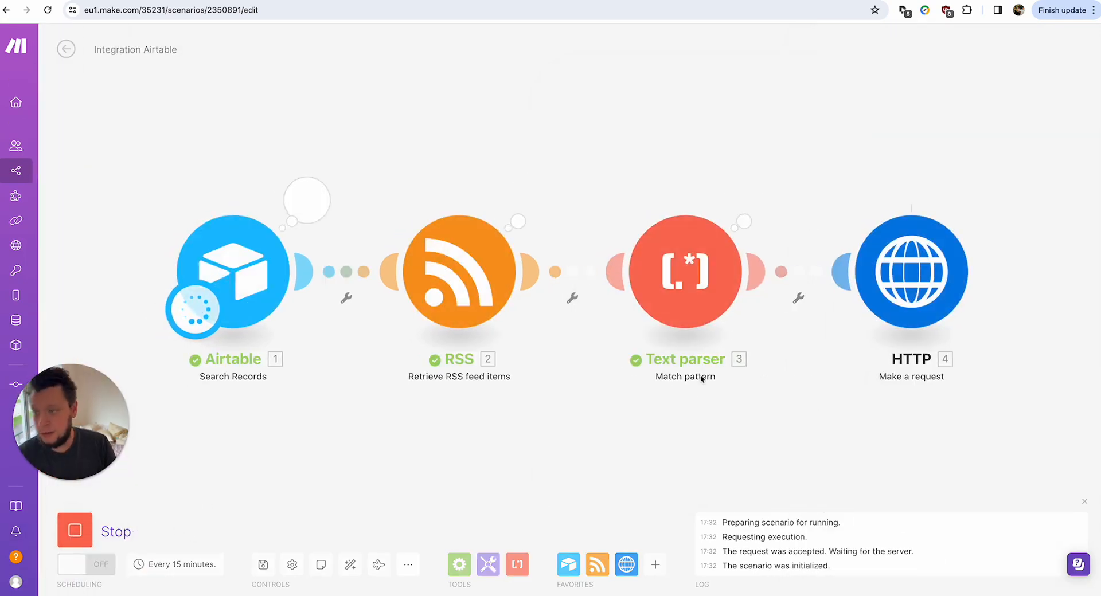
click(989, 209)
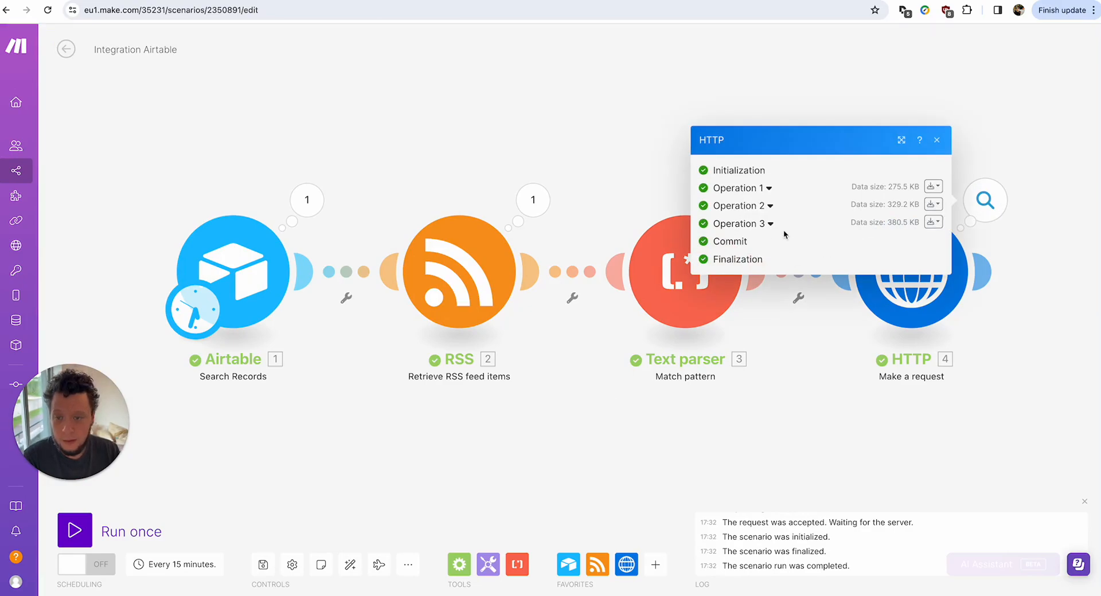
click(770, 224)
click(768, 462)
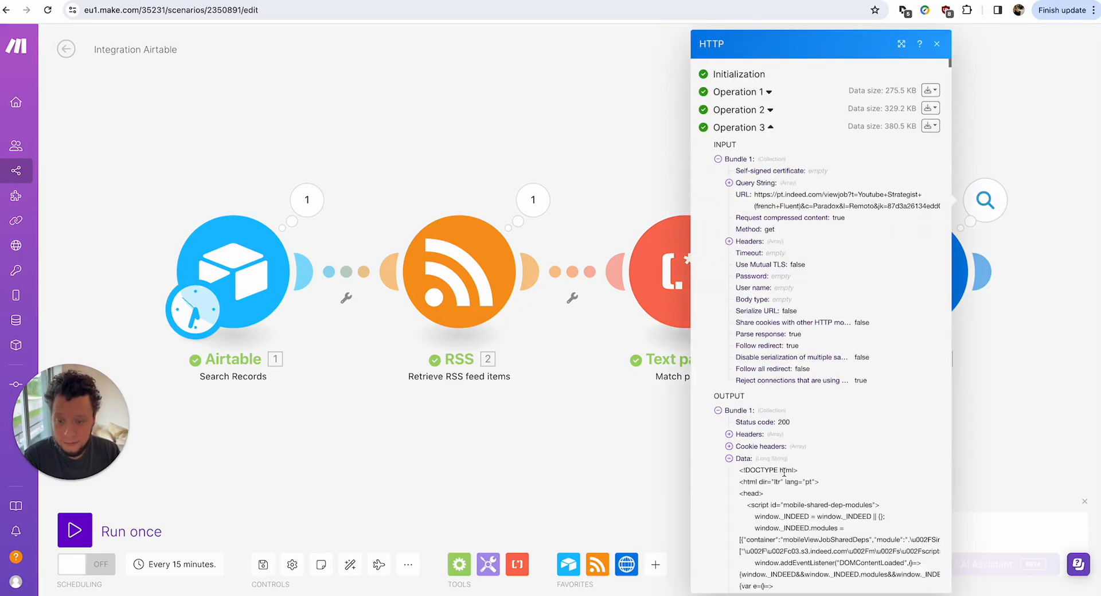
scroll(787, 462, down, 10)
scroll(798, 227, down, 15)
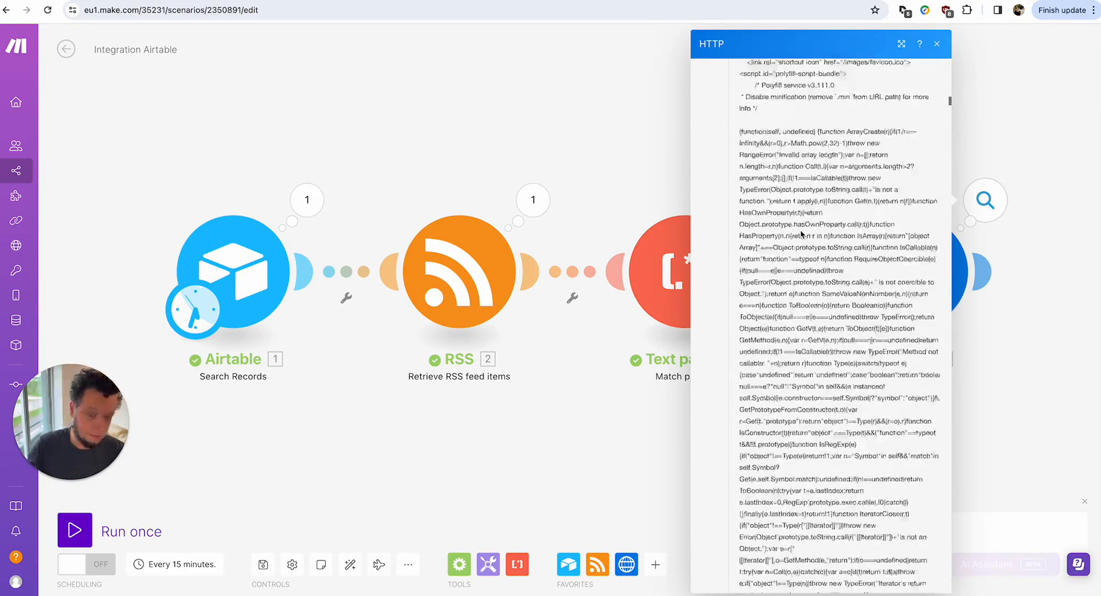
click(614, 456)
Add a Text parser 'HTML to text' module fed by the HTTP Data, then run anyway.
mouse_move(946, 275)
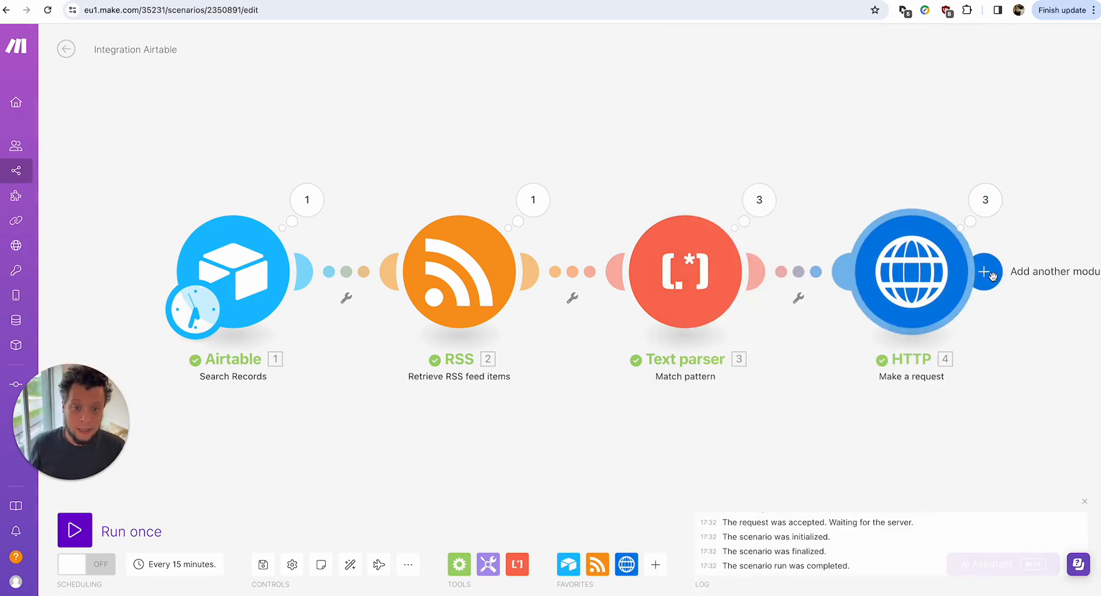
click(984, 271)
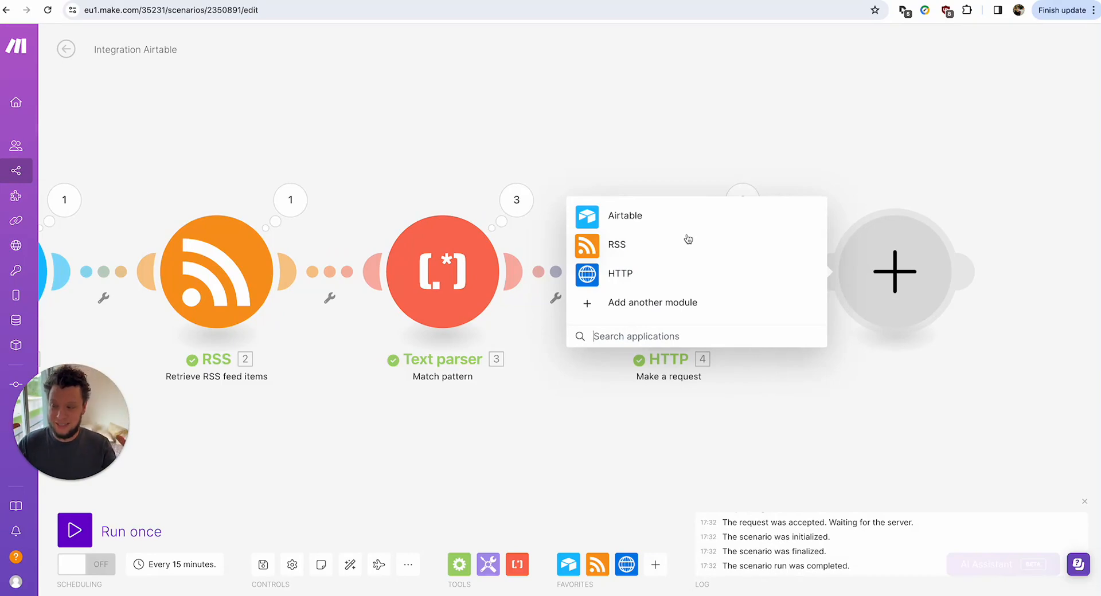
text(text)
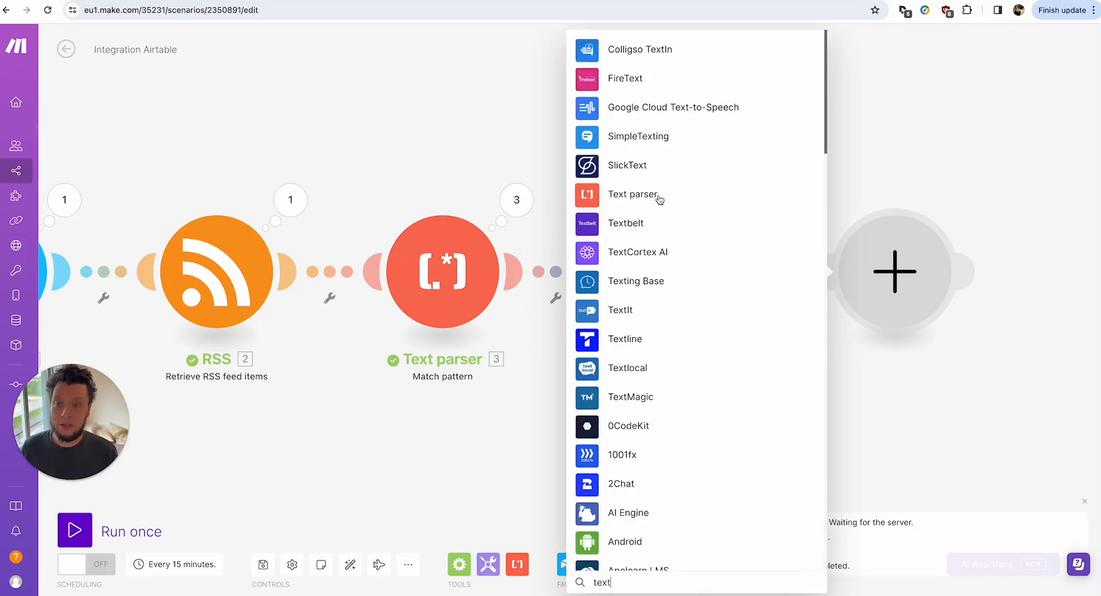
click(658, 195)
click(661, 234)
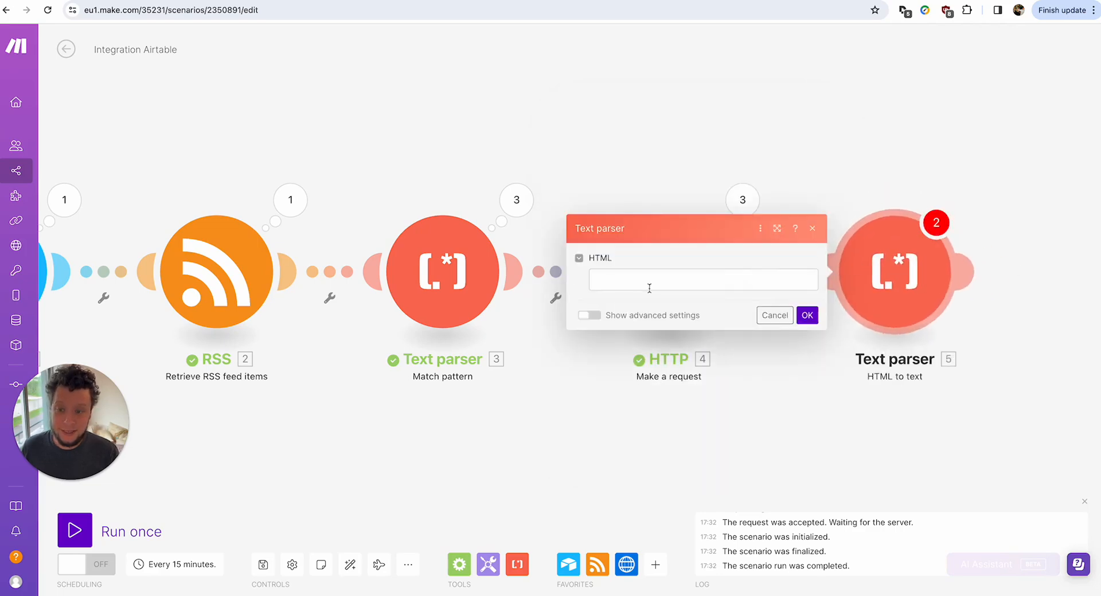
click(648, 283)
click(849, 168)
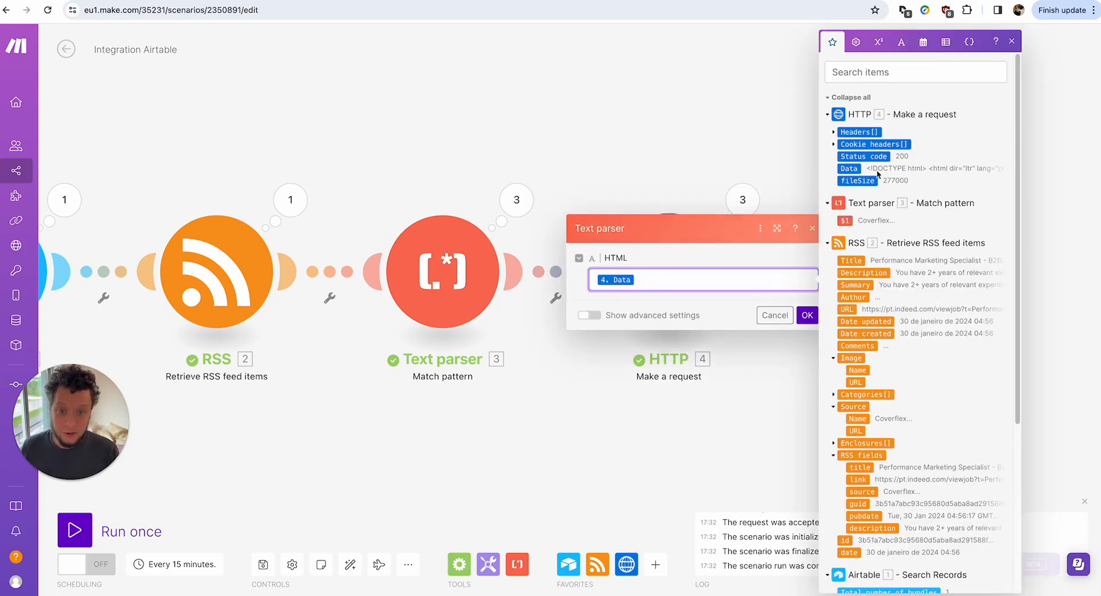
click(807, 315)
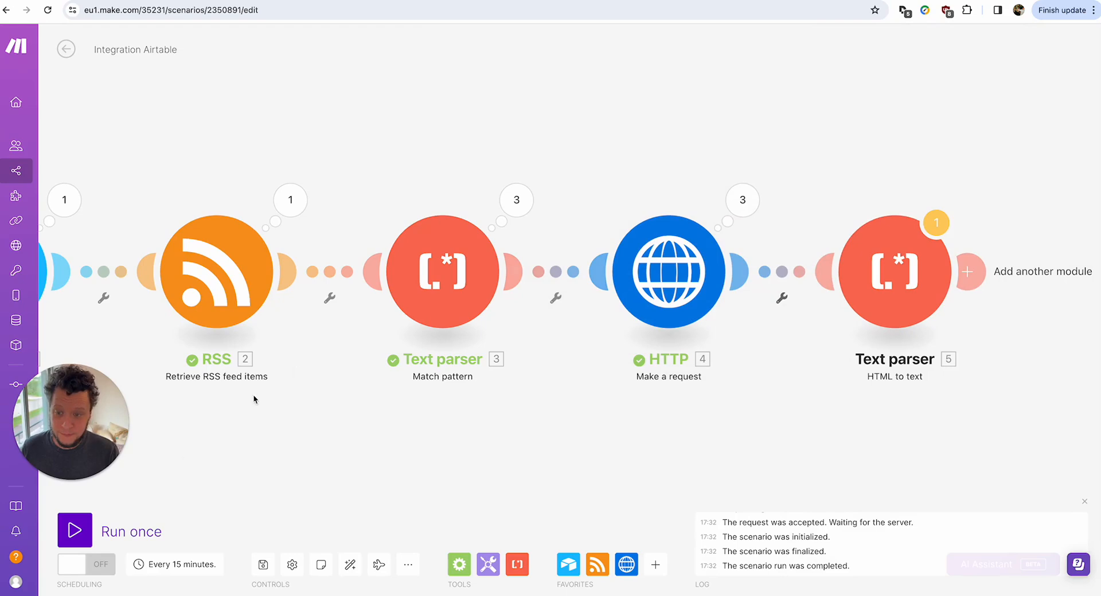
click(75, 530)
click(356, 577)
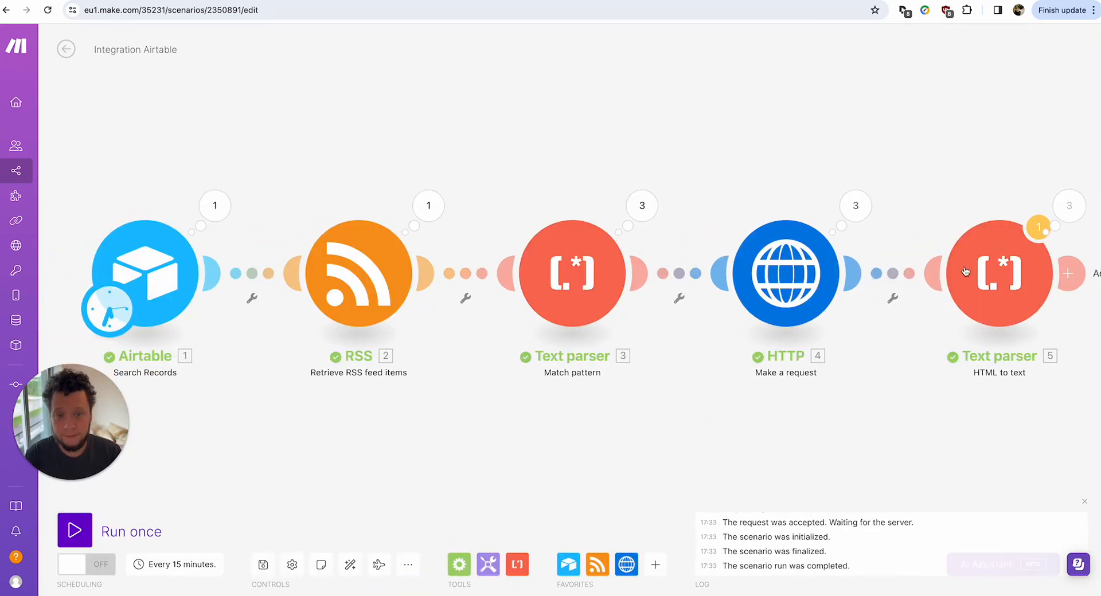
Open the HTML to text results and read the third operation's converted job text.
click(1068, 206)
click(856, 230)
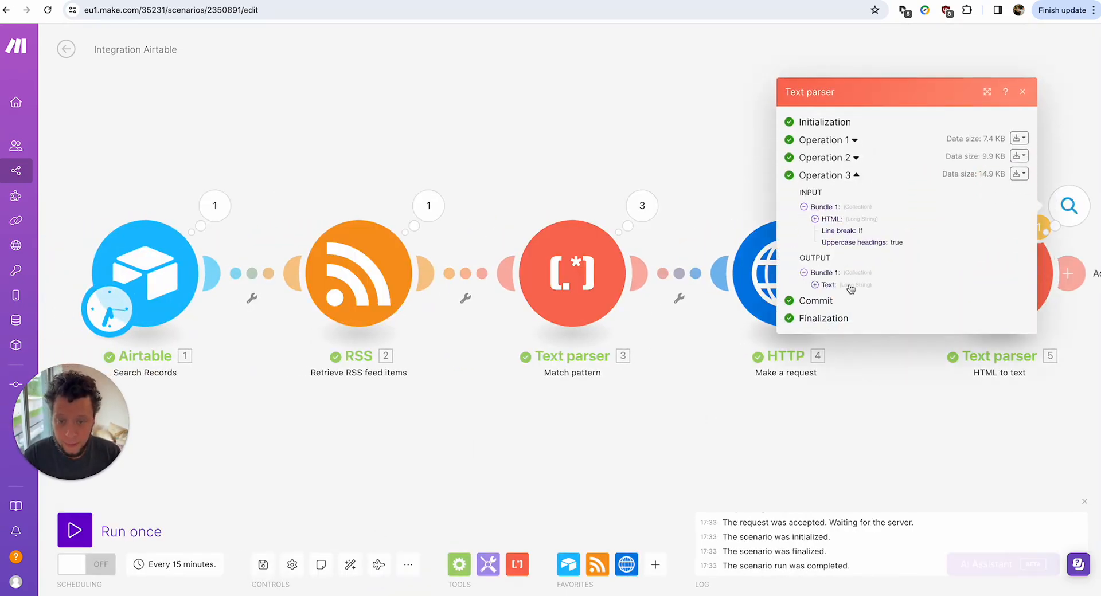
scroll(863, 286, down, 3)
scroll(874, 179, up, 1)
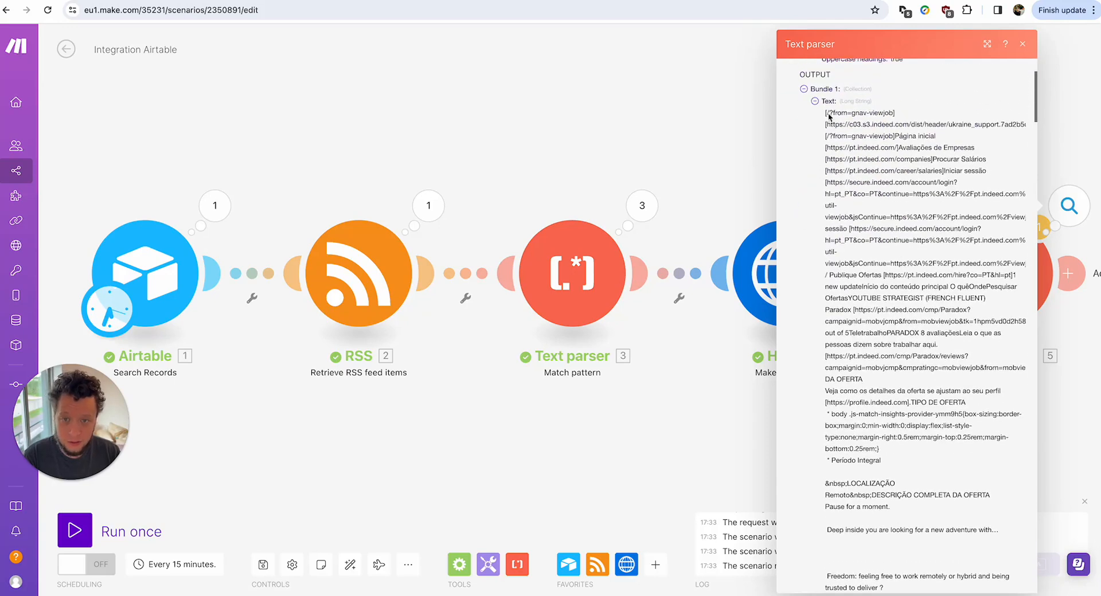
drag(825, 112, 943, 264)
scroll(885, 311, down, 4)
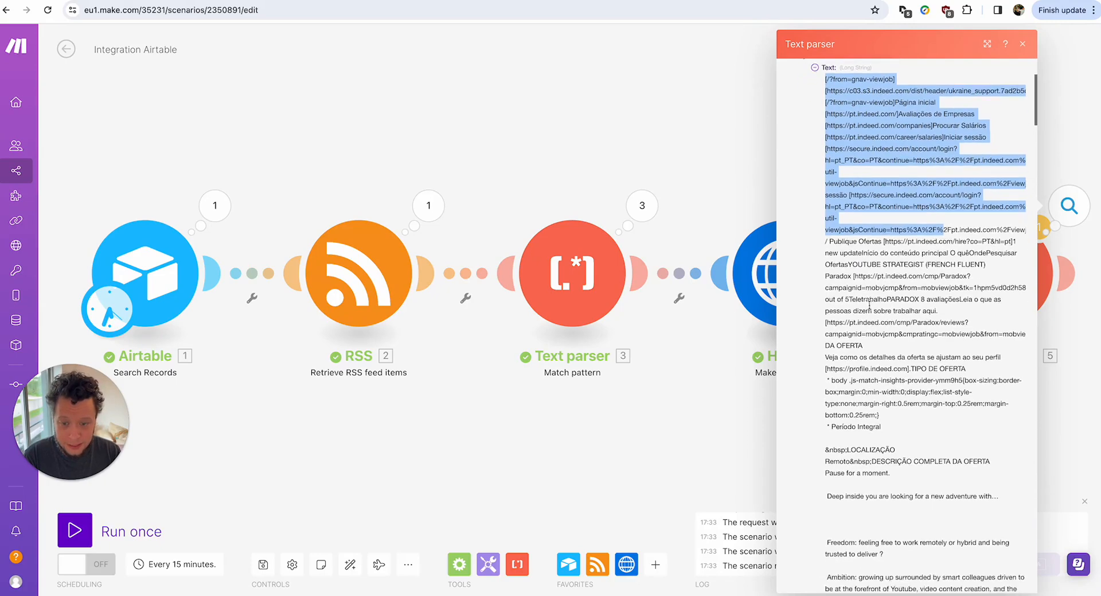
drag(824, 274, 985, 278)
click(827, 292)
Read the rest of Paradox's job description, close the output and pan the canvas.
scroll(848, 307, down, 1)
click(968, 302)
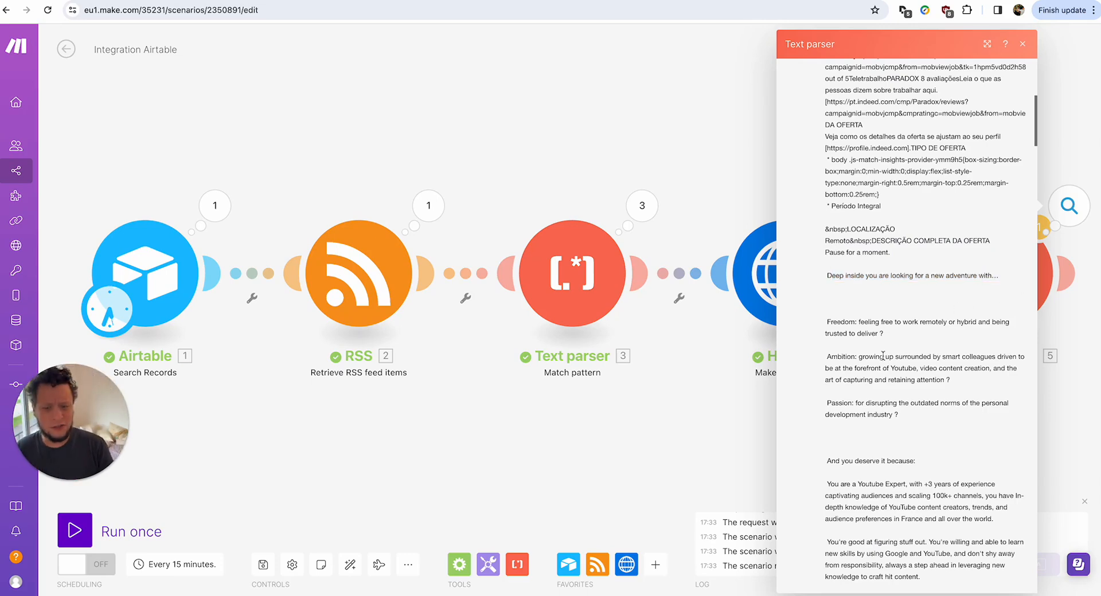
scroll(969, 302, down, 1)
drag(845, 305, 952, 317)
scroll(932, 317, down, 3)
scroll(932, 317, down, 5)
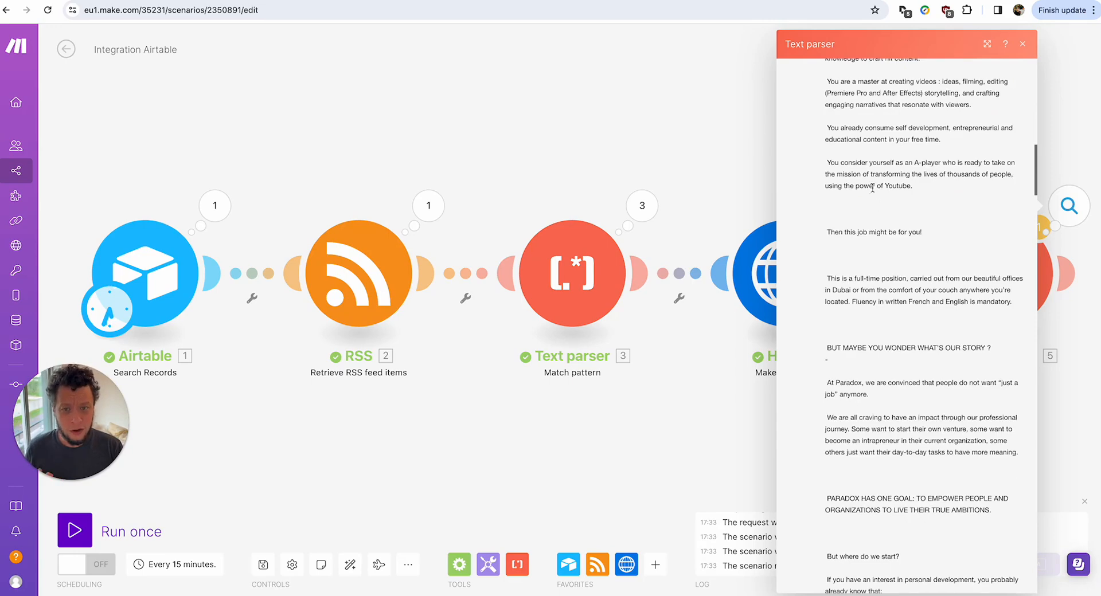
drag(898, 93, 982, 128)
click(861, 125)
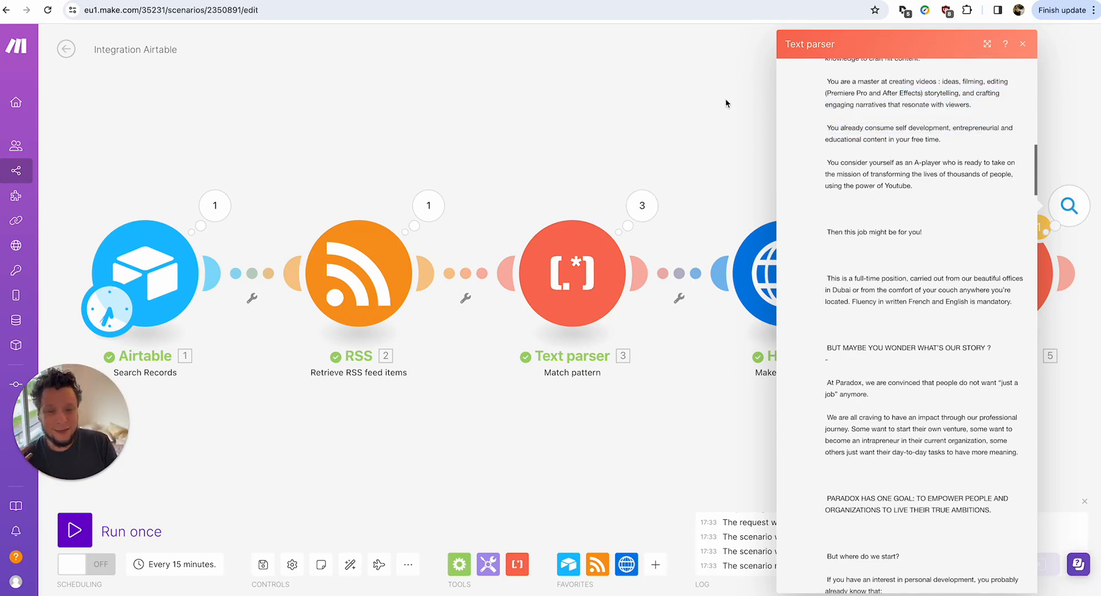
click(719, 111)
scroll(843, 154, right, 7)
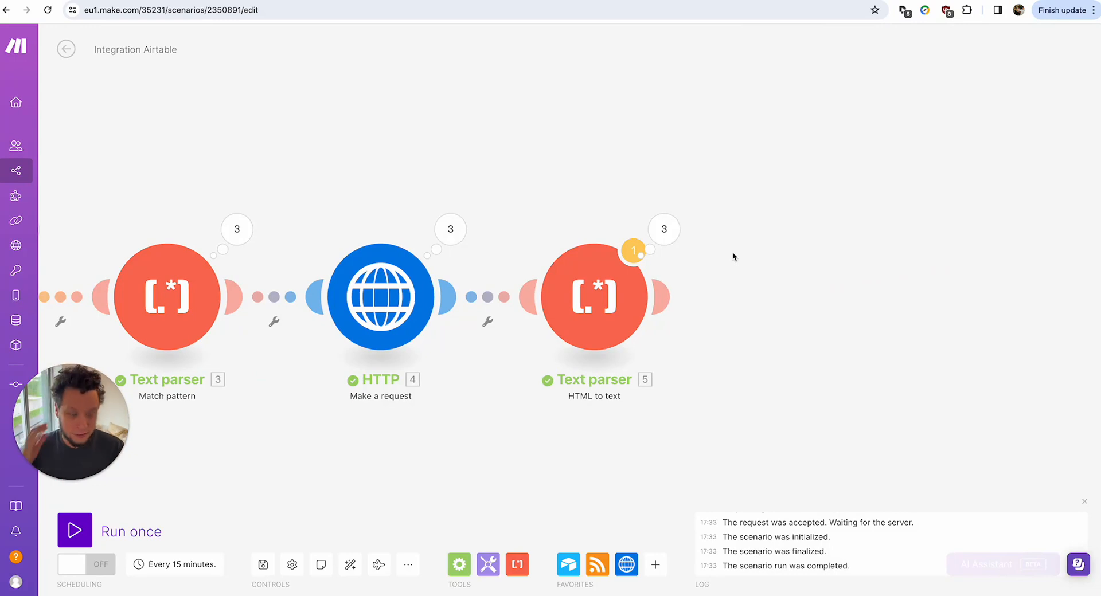
Append an OpenAI (ChatGPT, Whisper, DALL-E) Create a Completion module after the HTML to text step.
click(660, 297)
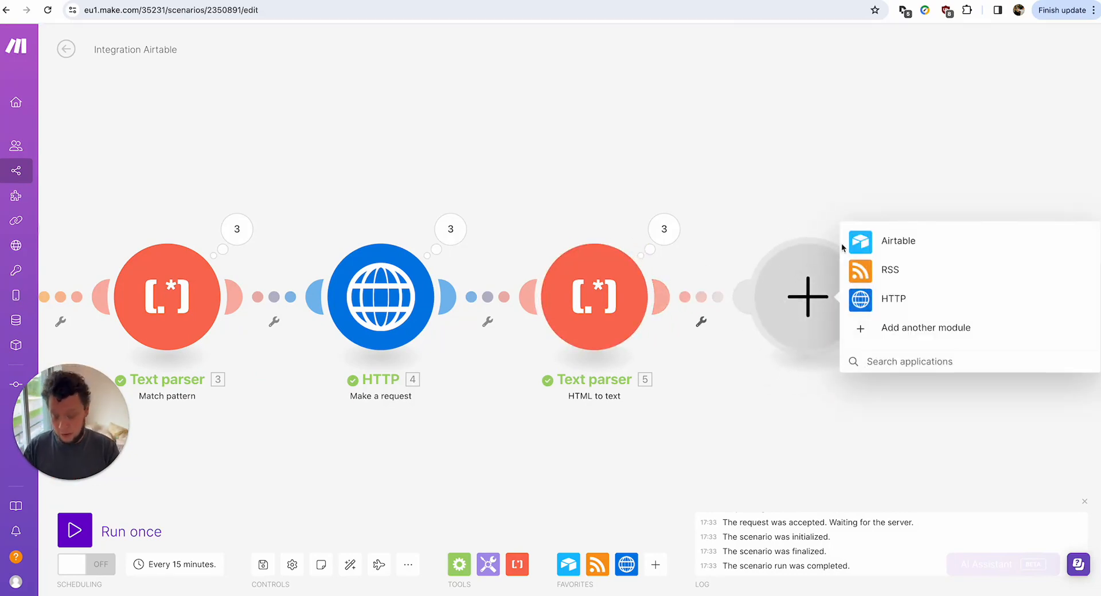
text(open)
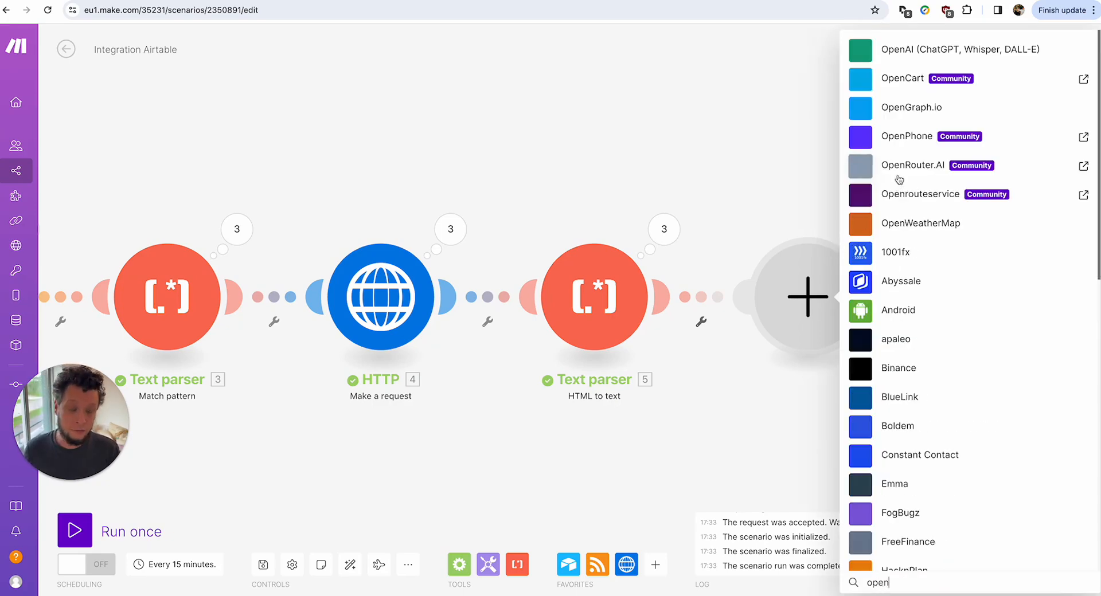
click(931, 49)
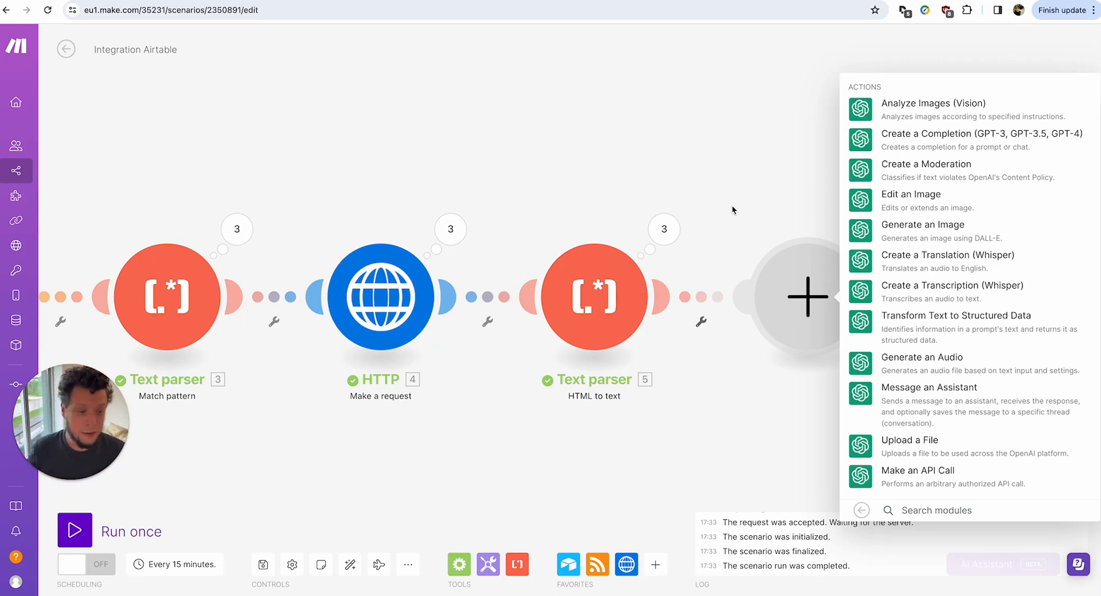
click(920, 137)
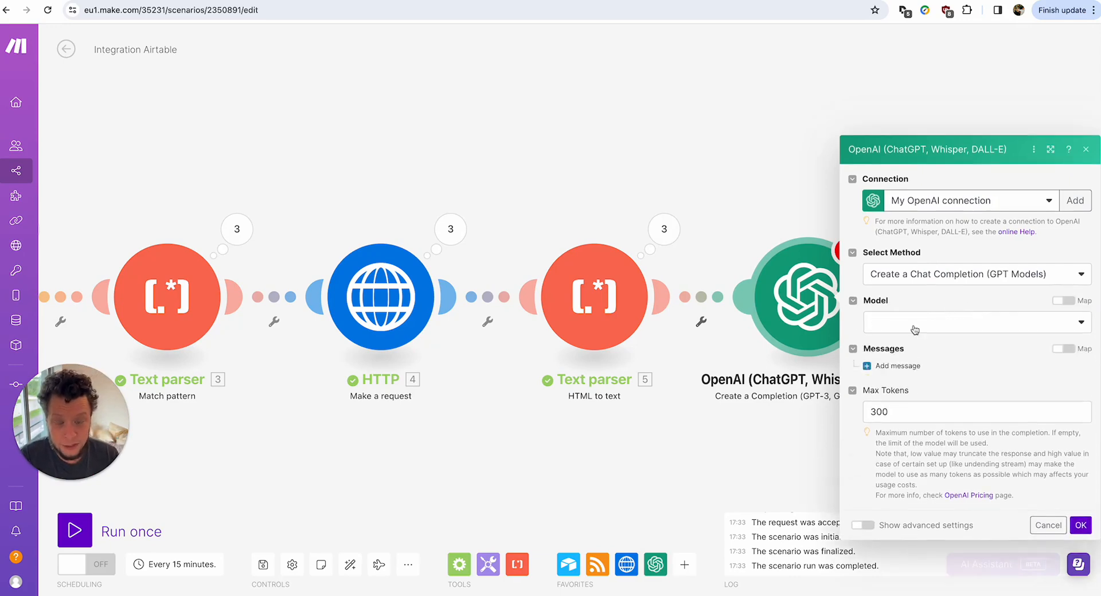
Set Max Tokens to 400, choose gpt-4-1106-preview, and add an empty Message 1.
double_click(902, 382)
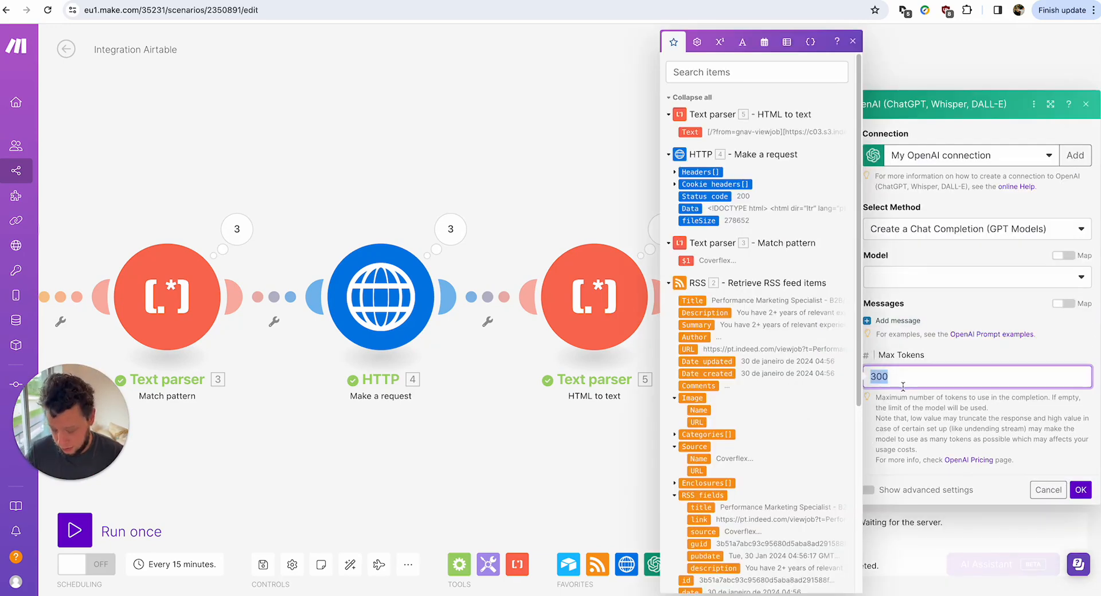
text(400)
click(971, 278)
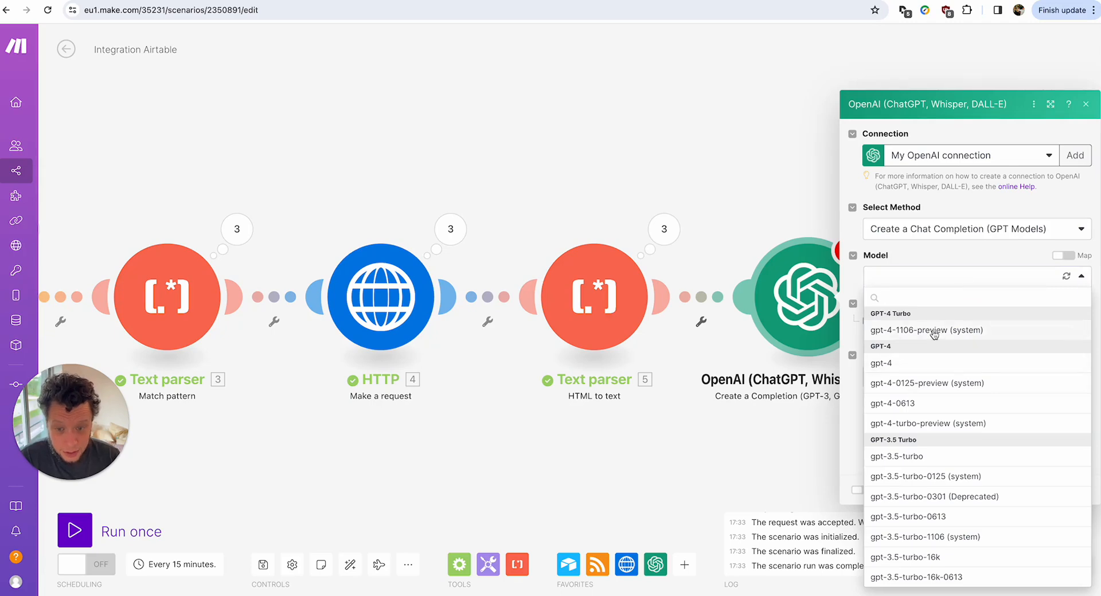
click(933, 330)
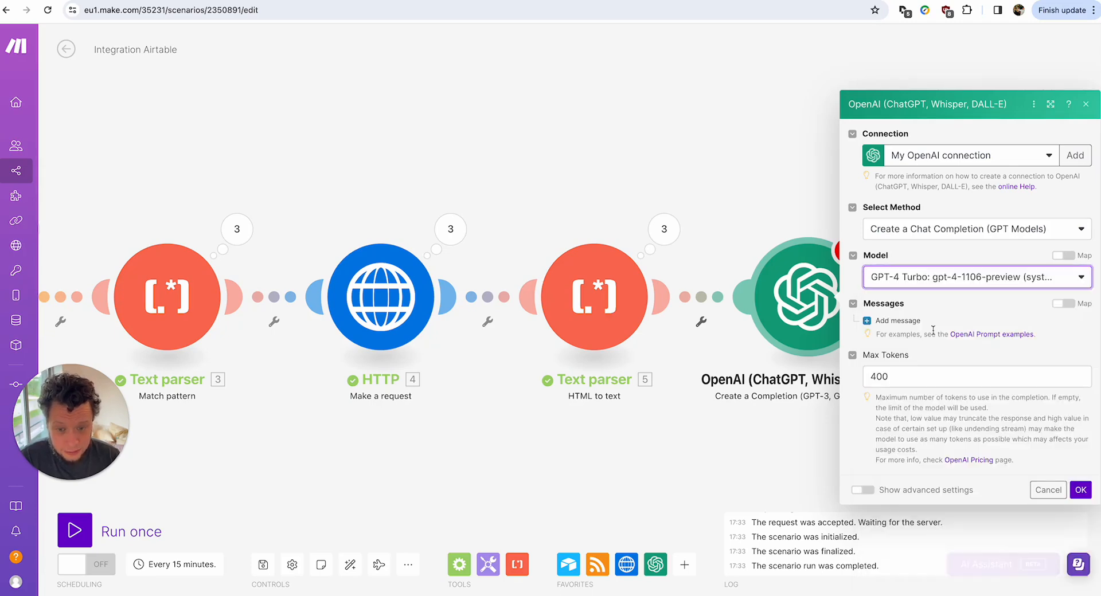
click(897, 321)
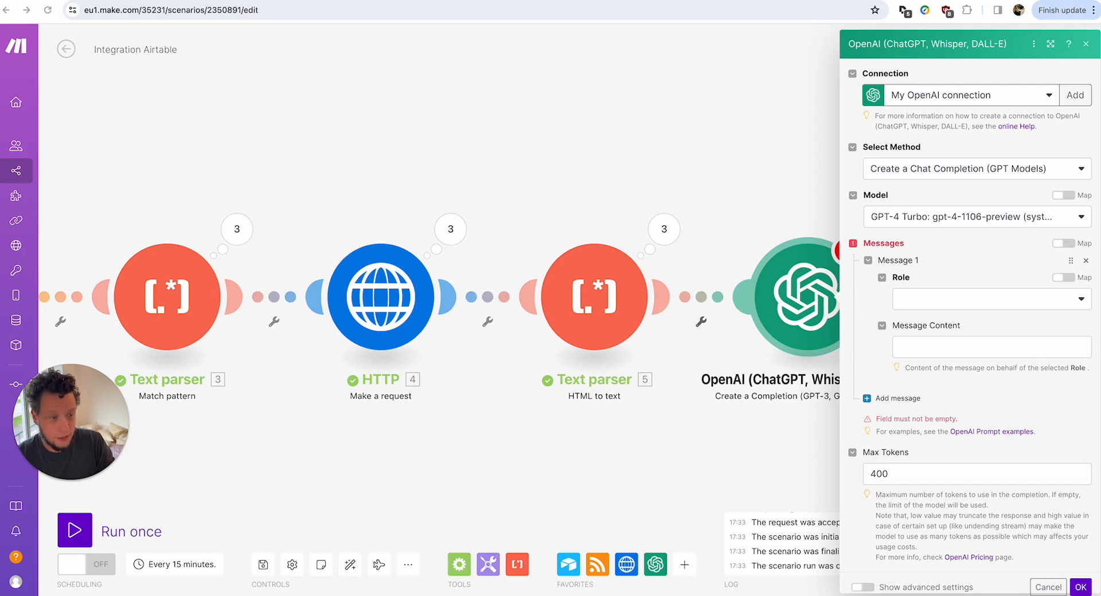
Begin the message by introducing yourself as running an agency automating marketing and sales operations.
click(923, 343)
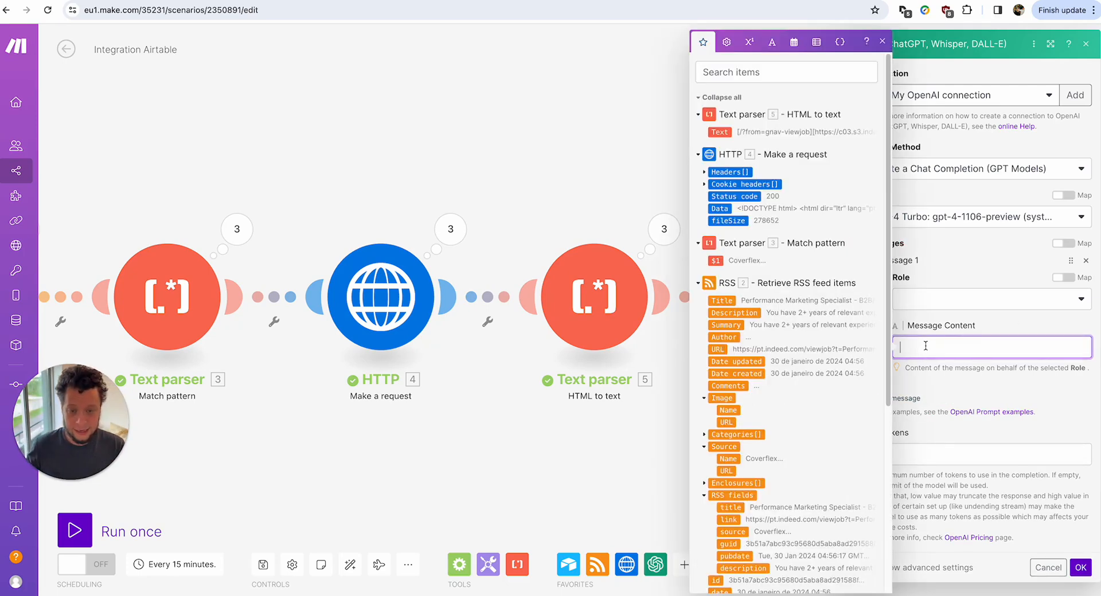
text(I am)
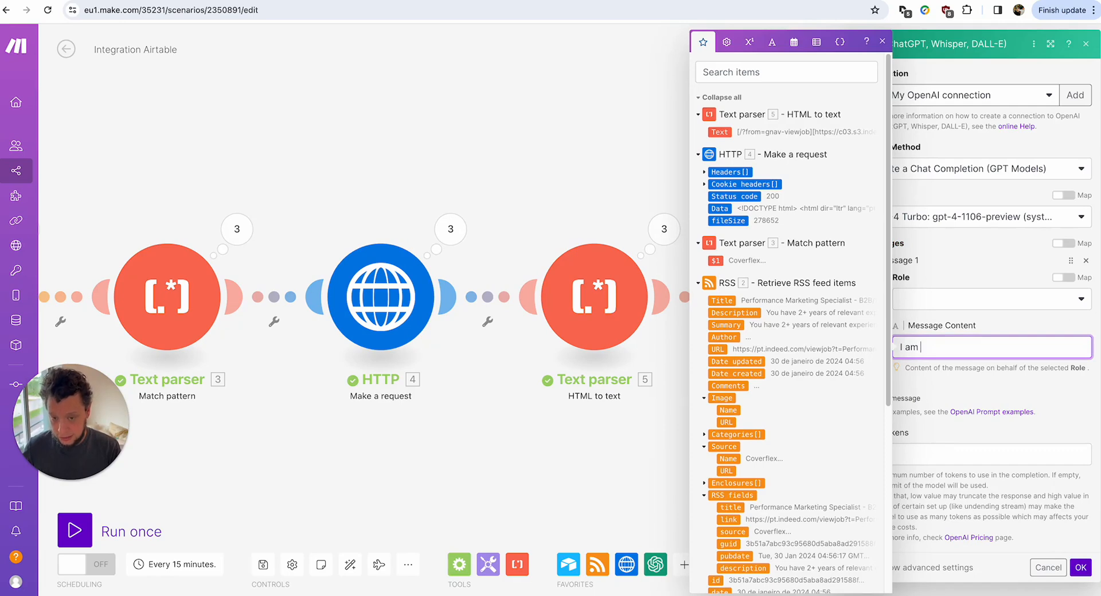
key(BackSpace)
key(BackSpace)
key(BackSpace)
text(My name is Rod)
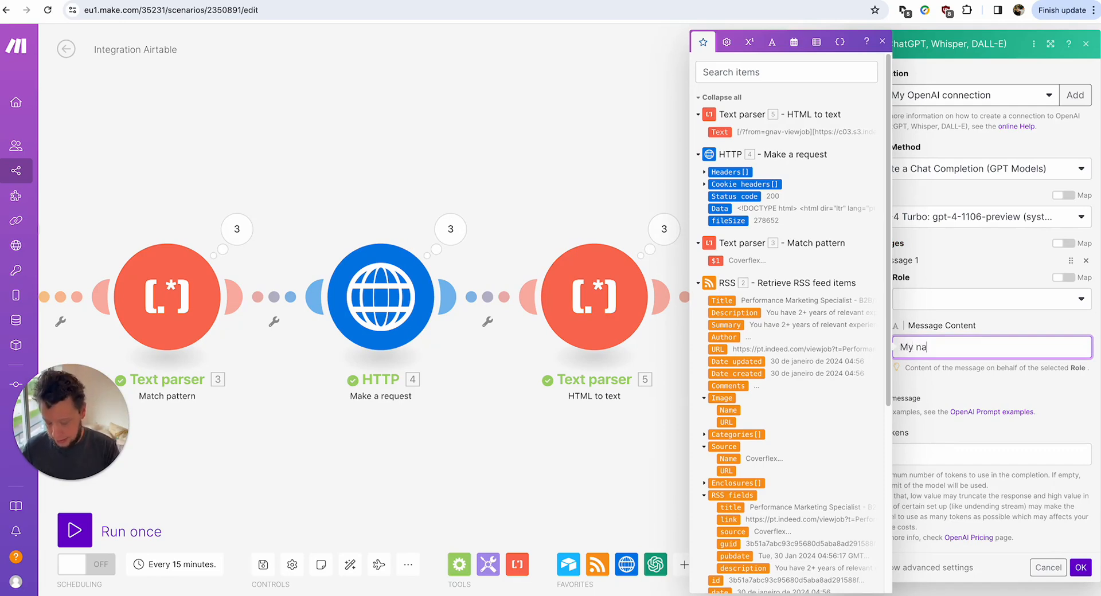
key(BackSpace)
key(BackSpace)
key(BackSpace)
text(George. I)
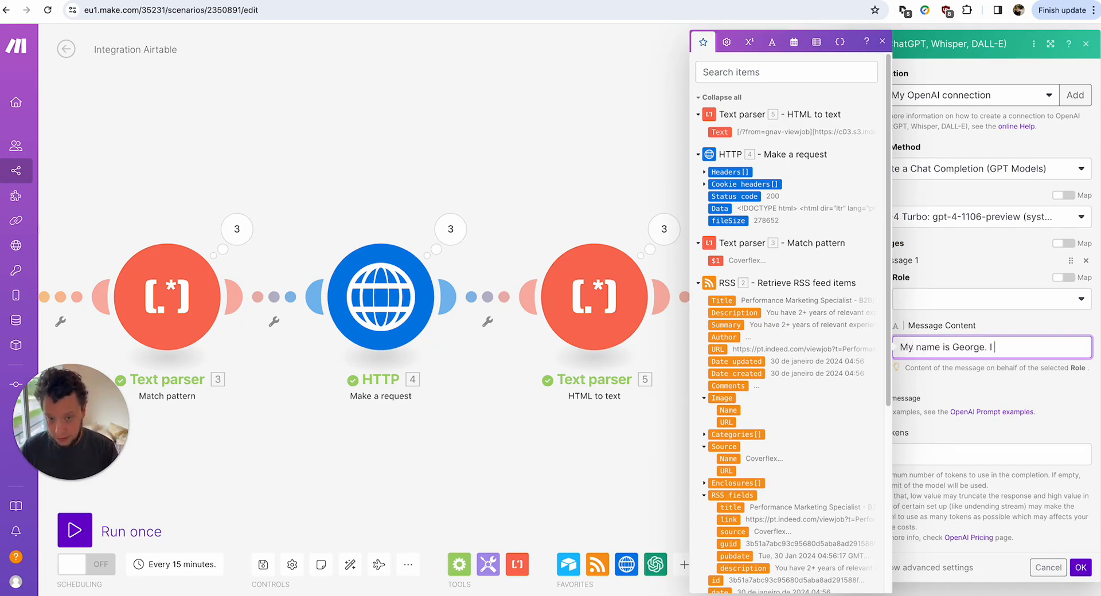
text( run an a)
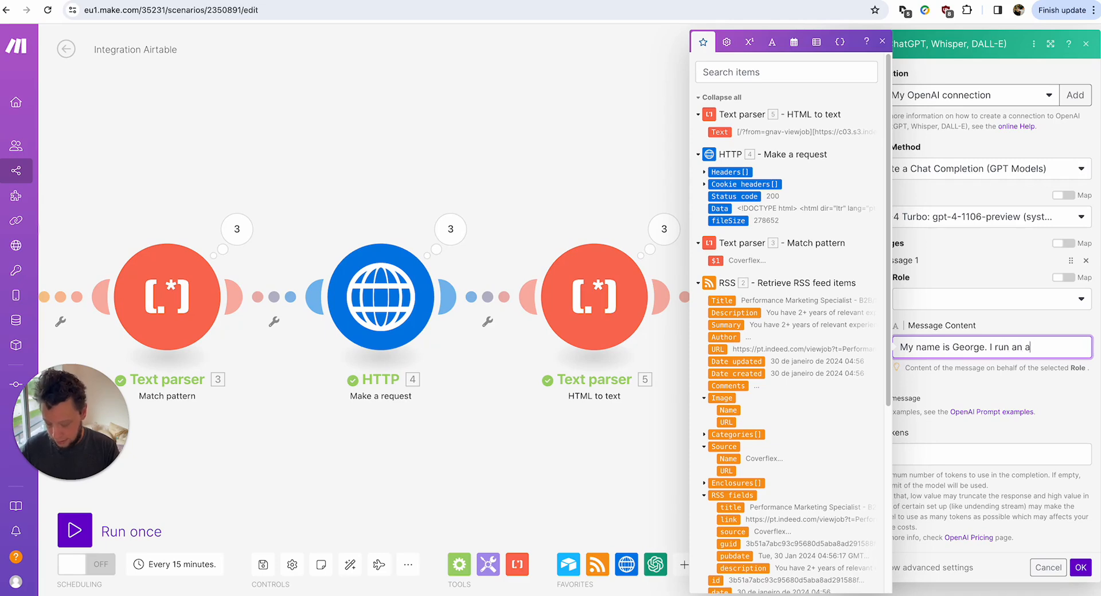
text(utomation agency)
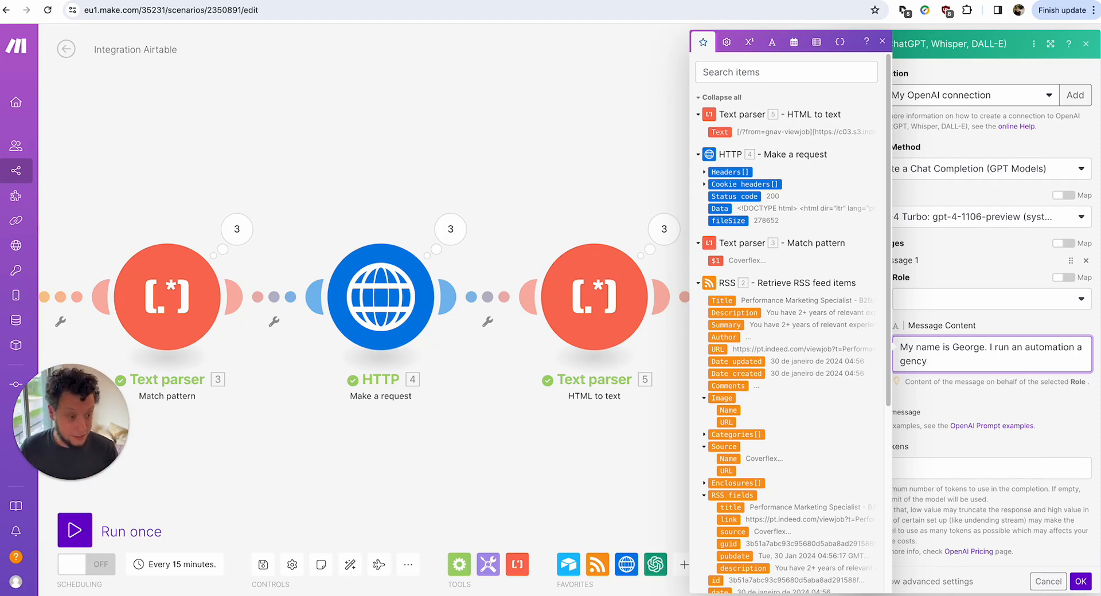
text(that helps)
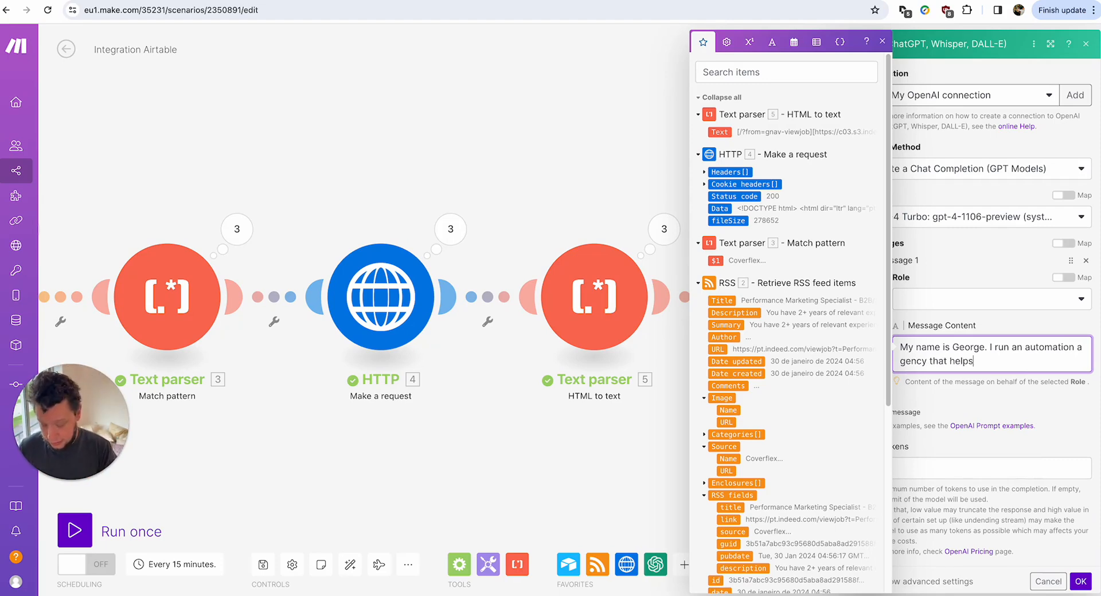
text( companies to automat)
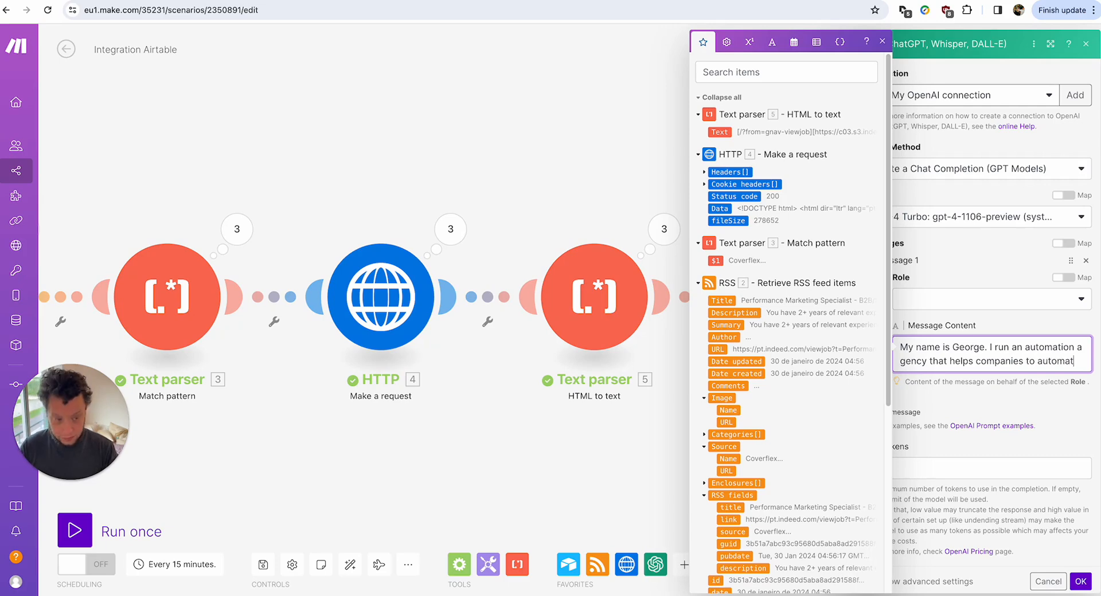
text(e large p)
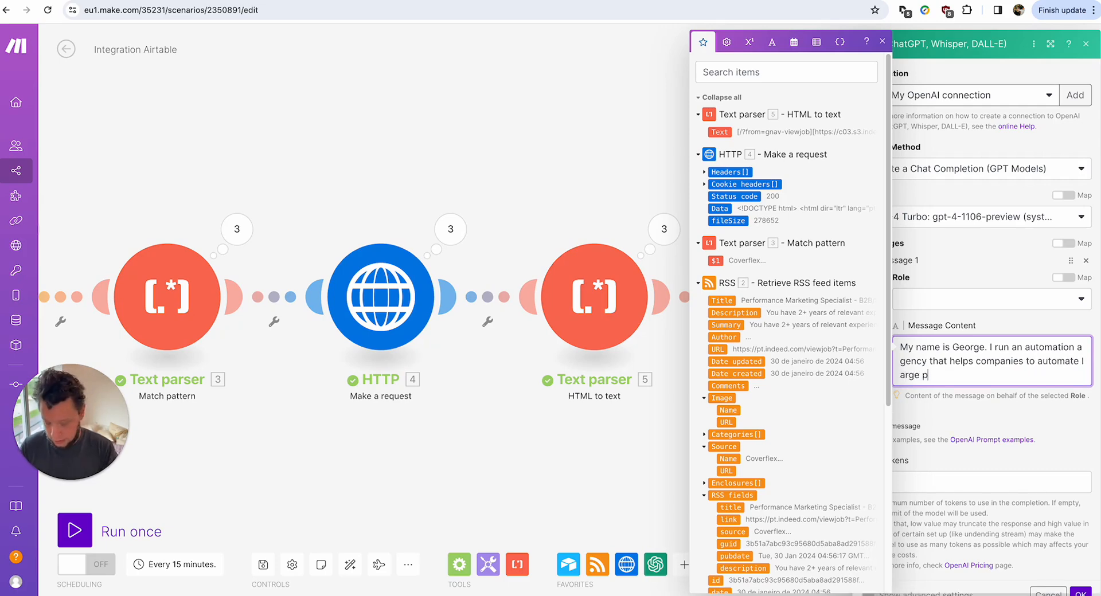
text(arts of their )
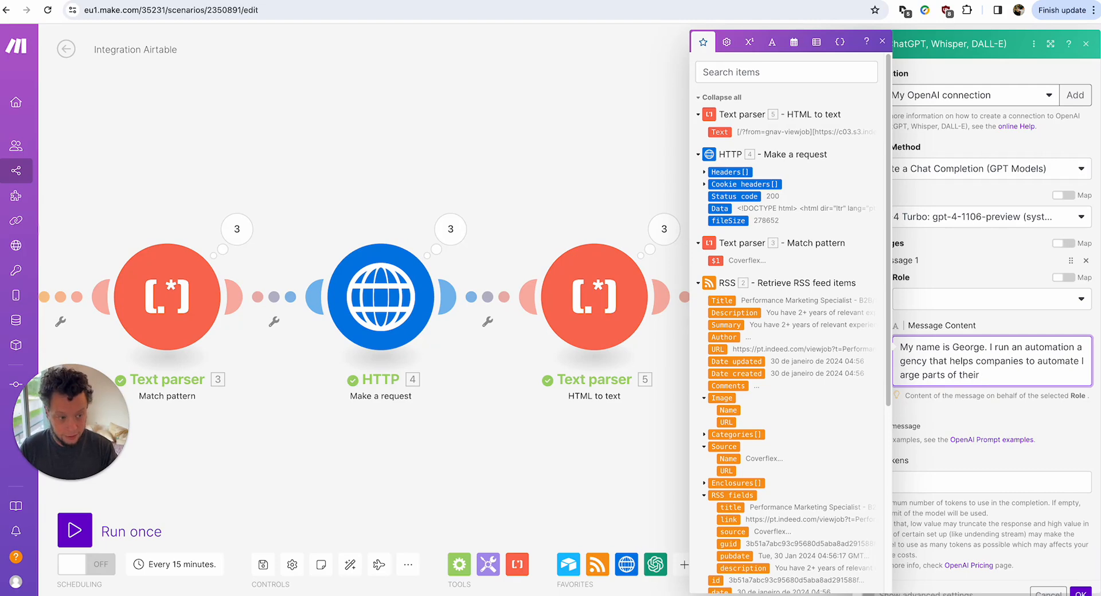
text(marketing an)
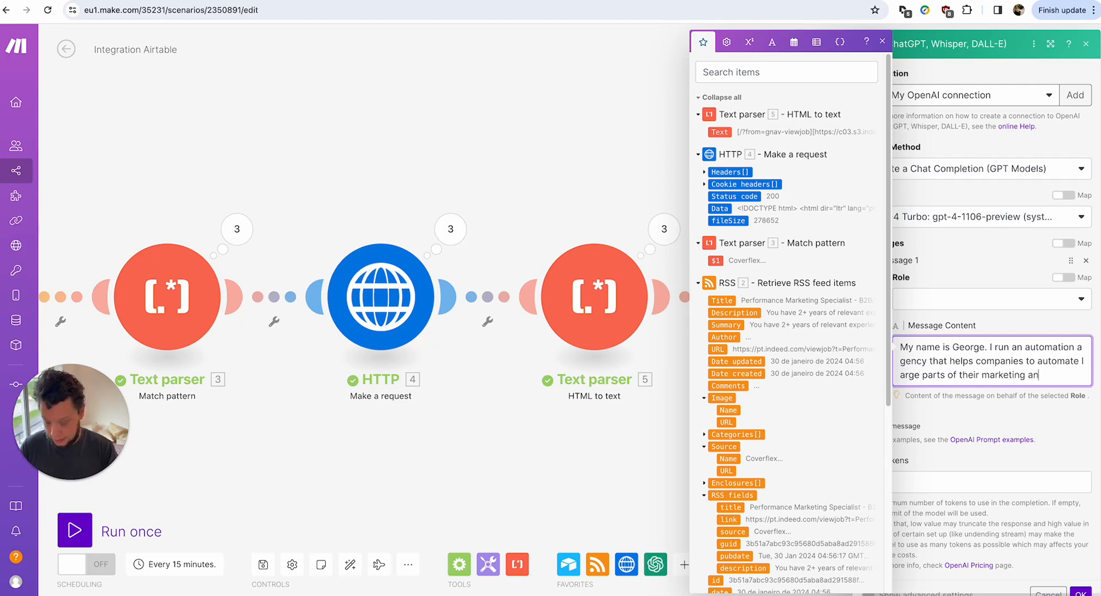
text(d sales operations)
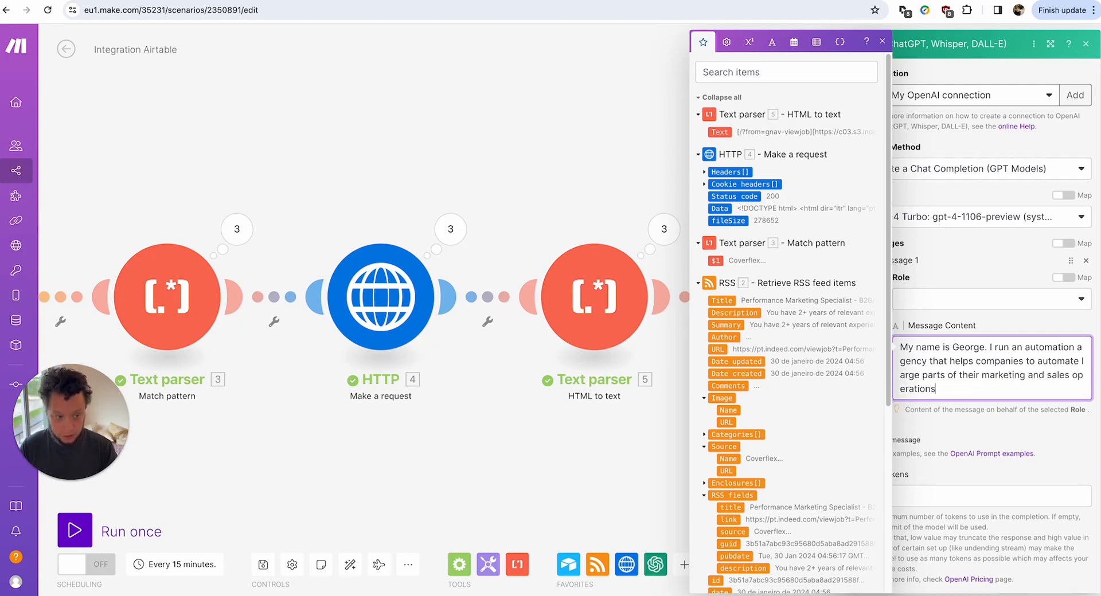
text(.)
key(Return)
key(Return)
Add a paragraph asking to assess job descriptions as service leads, stating 'NOT APPLYING FOR THE JOB'.
text(I will s)
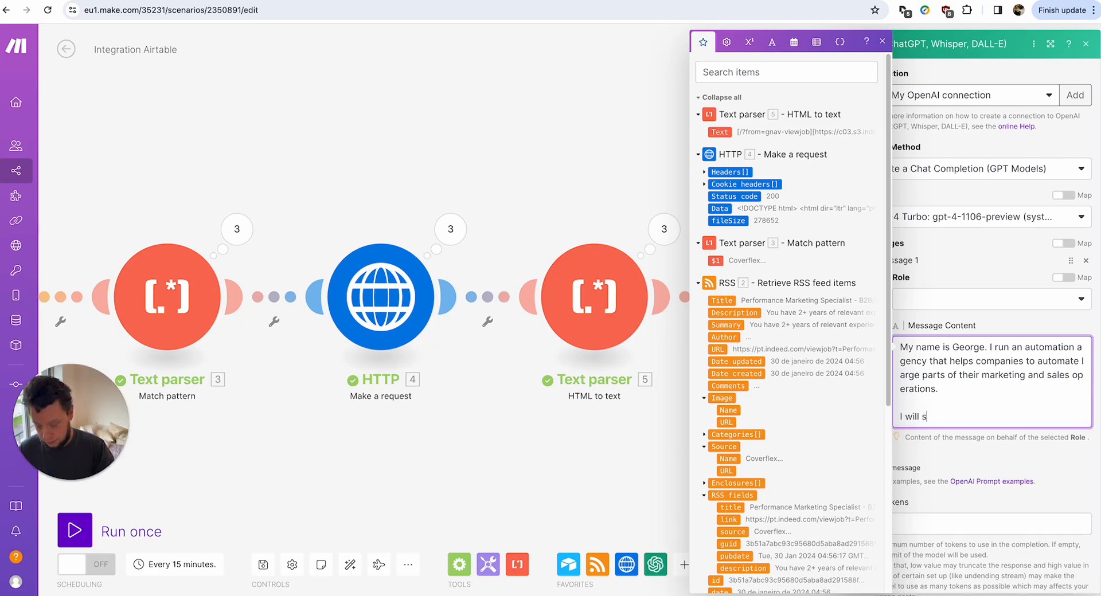
text(upply you with a jo)
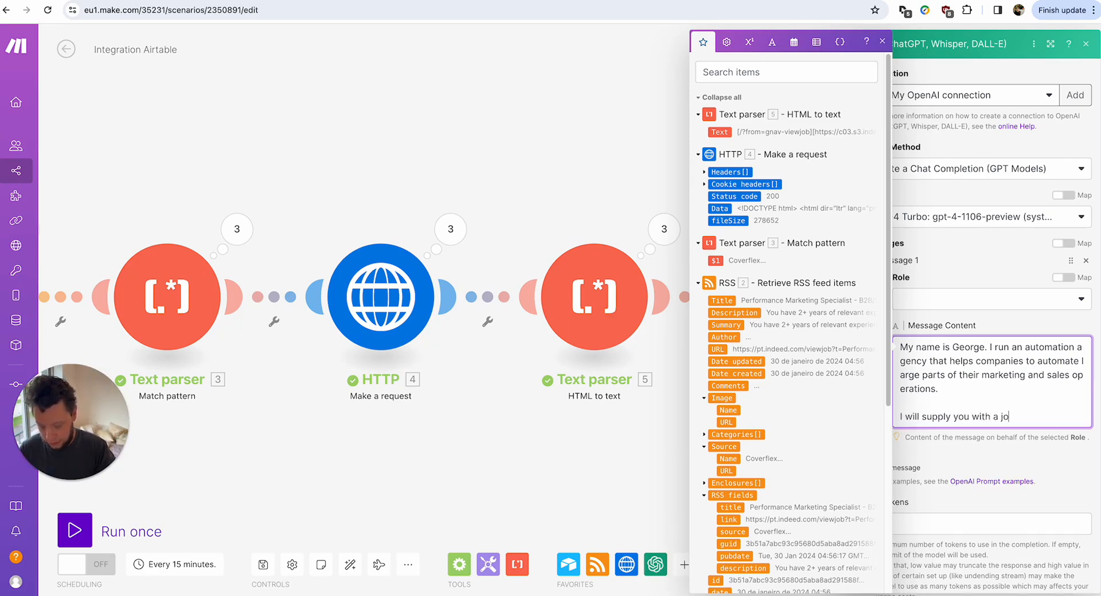
text(b description and )
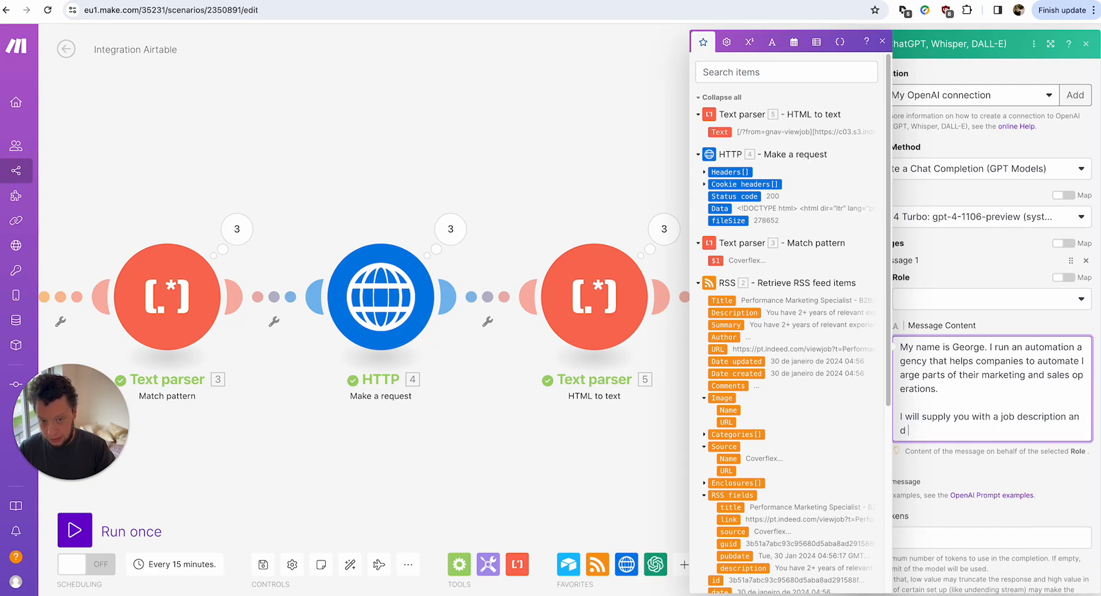
text(I want tou to)
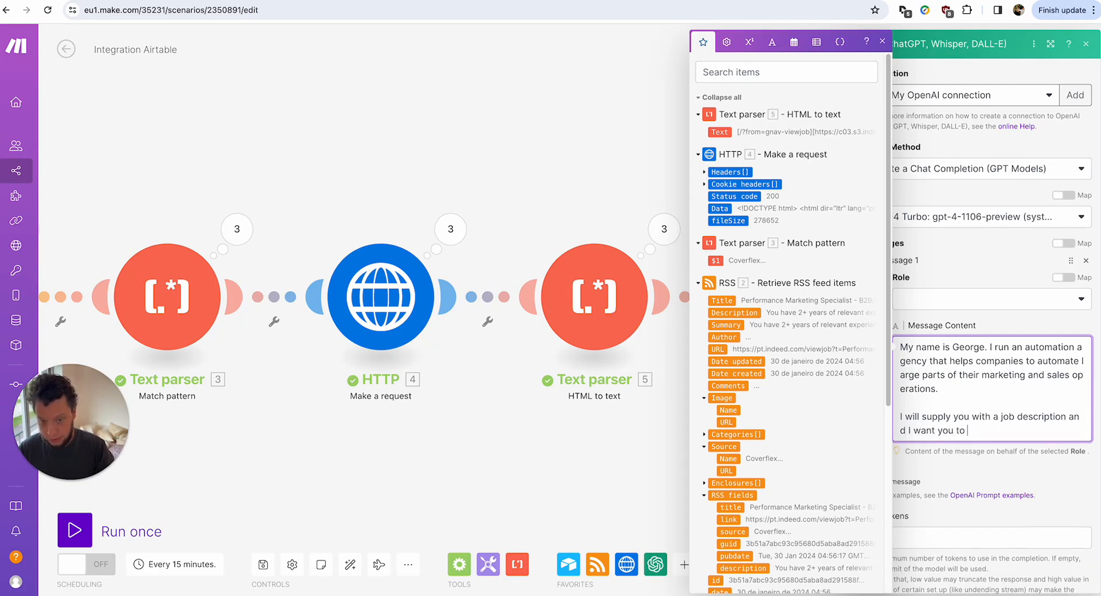
text( assess t)
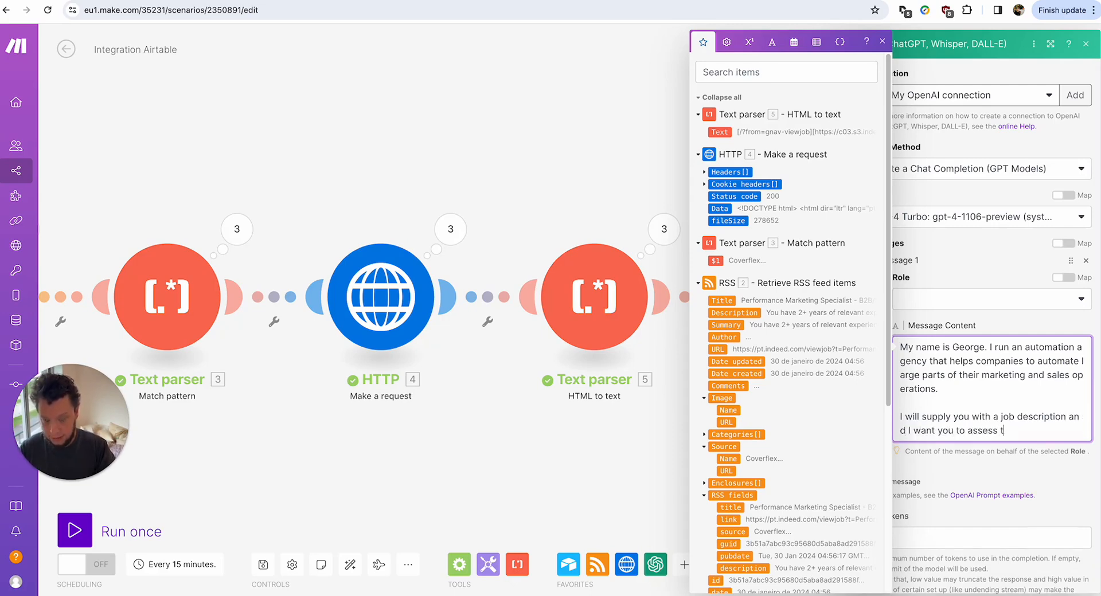
text(he needs of the j)
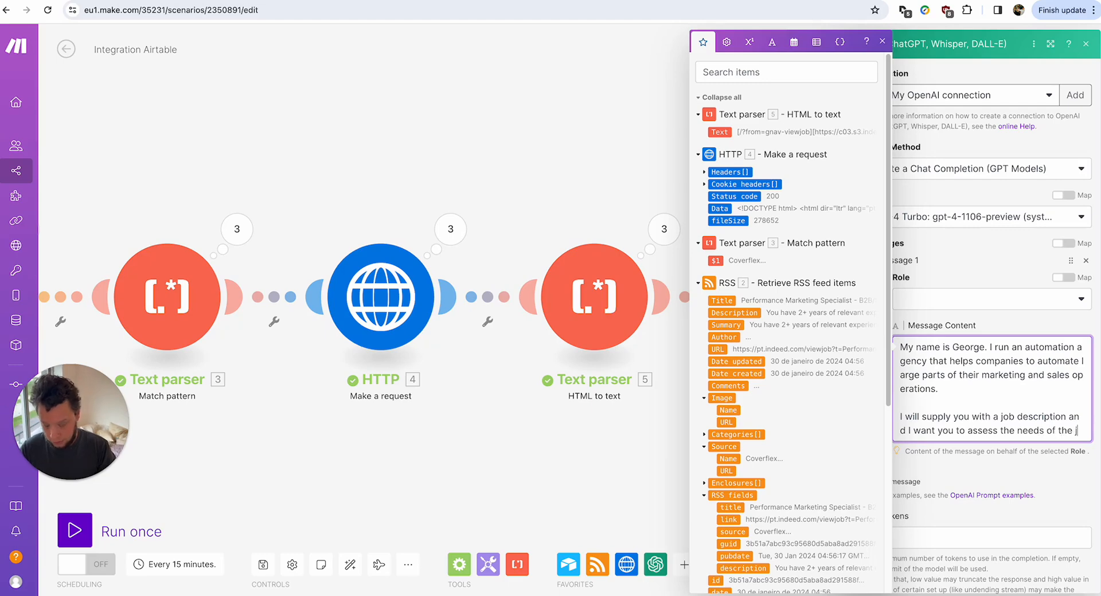
text(ob with my ski)
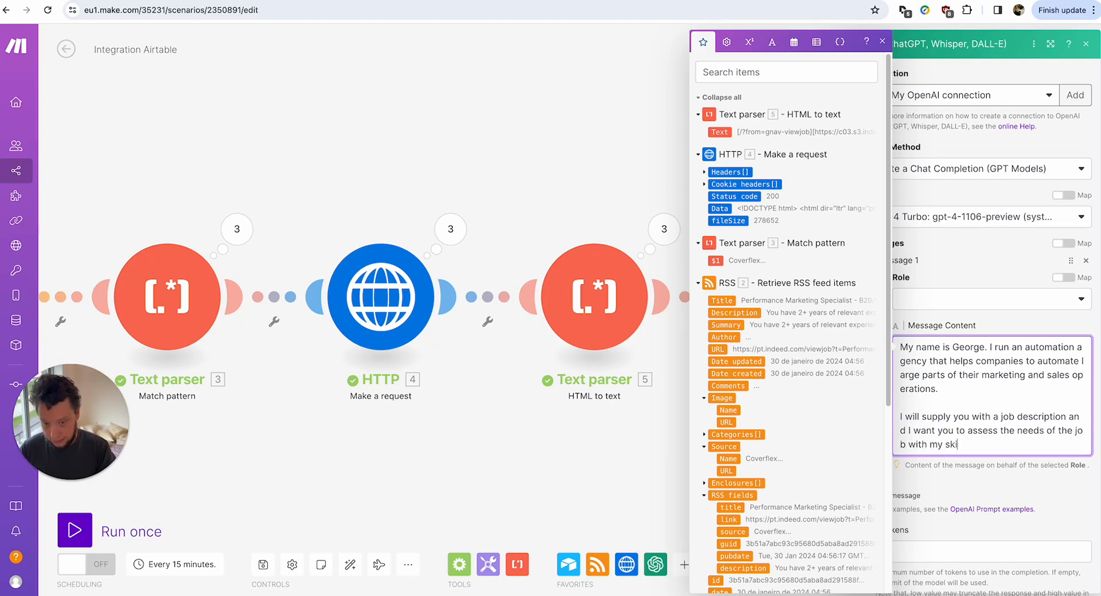
text(lls. Note I )
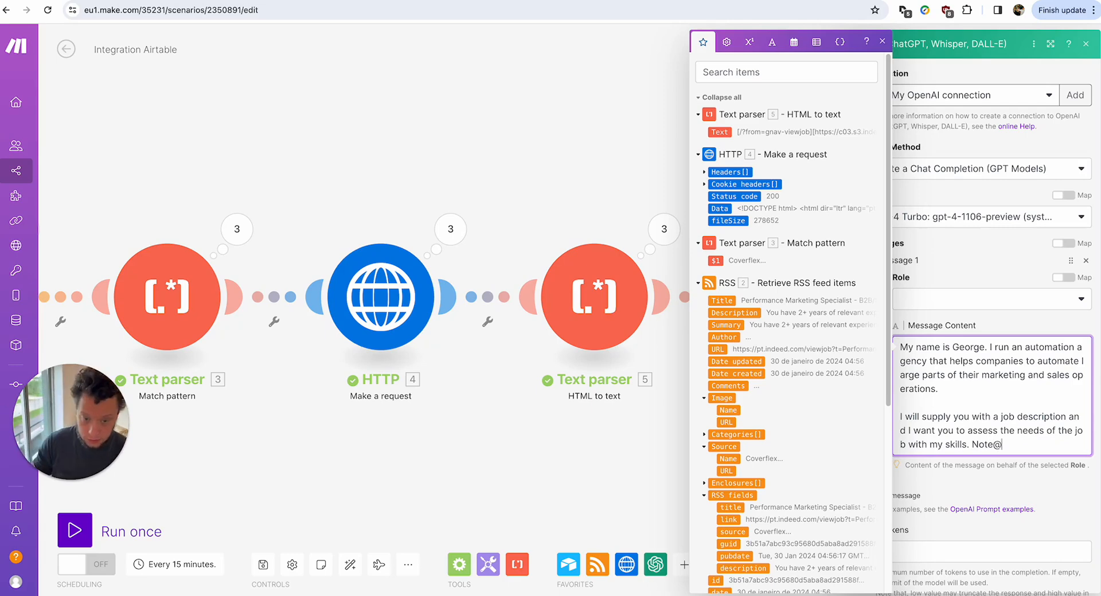
text(am not)
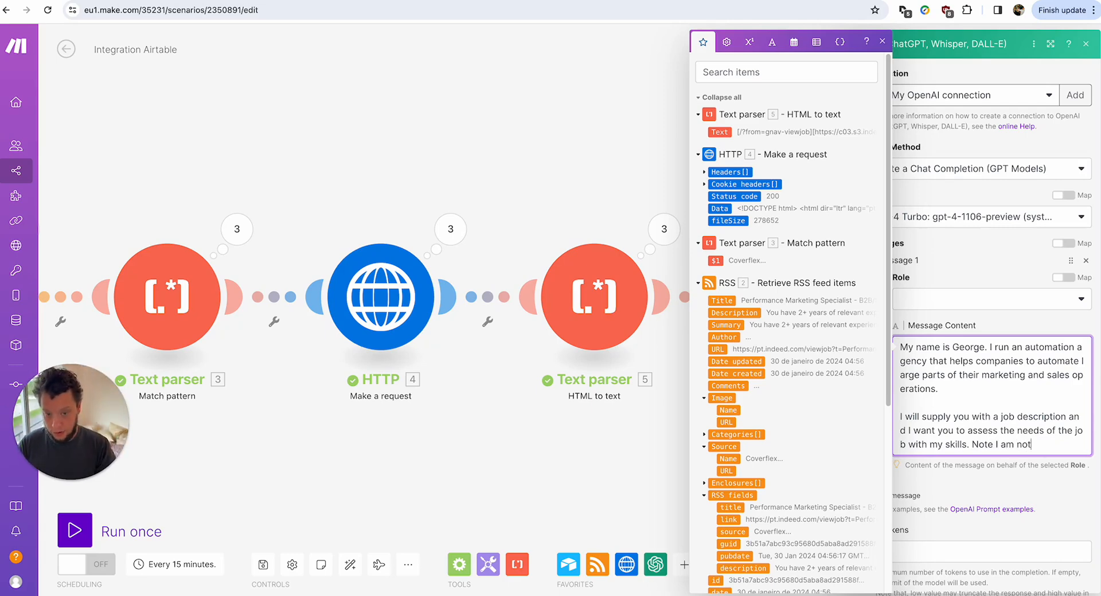
key(BackSpace)
key(BackSpace)
key(BackSpace)
key(BackSpace)
key(BackSpace)
key(BackSpace)
text(AM NOT)
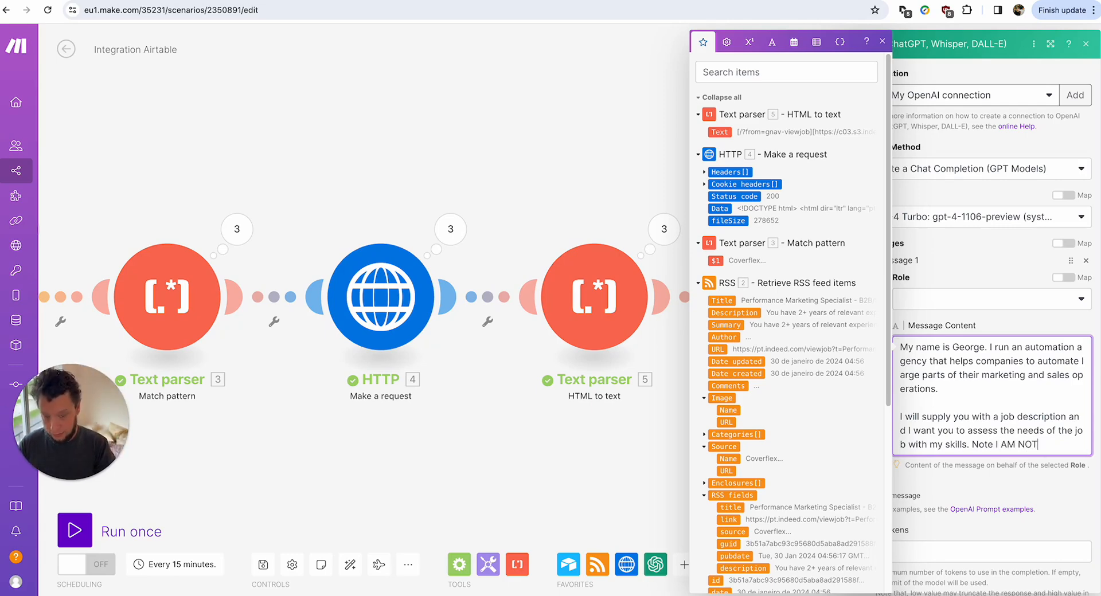
text( APPLYINH)
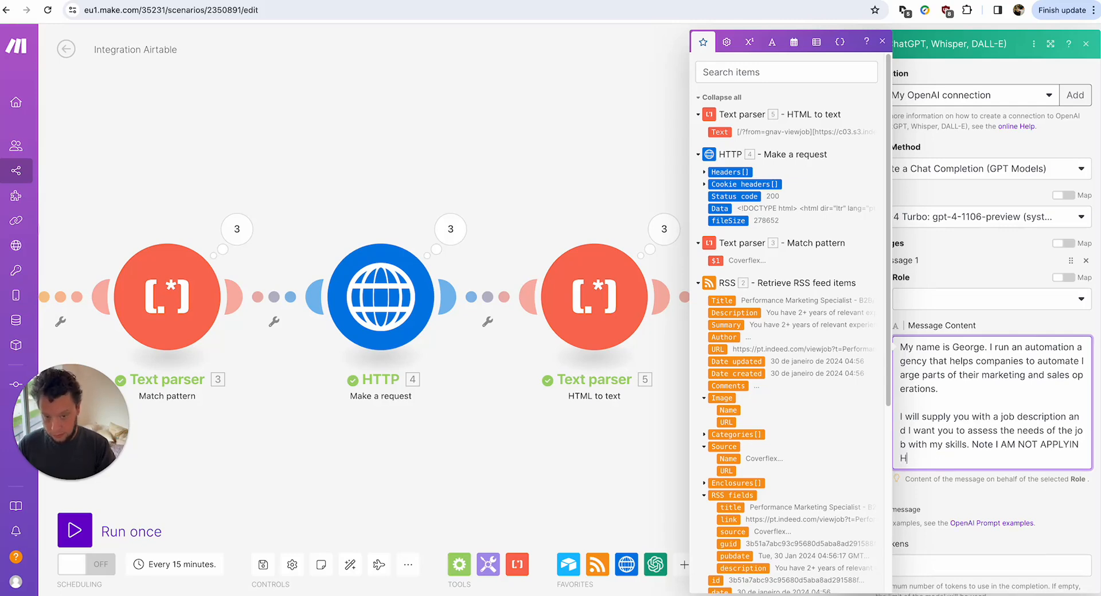
key(BackSpace)
text(G)
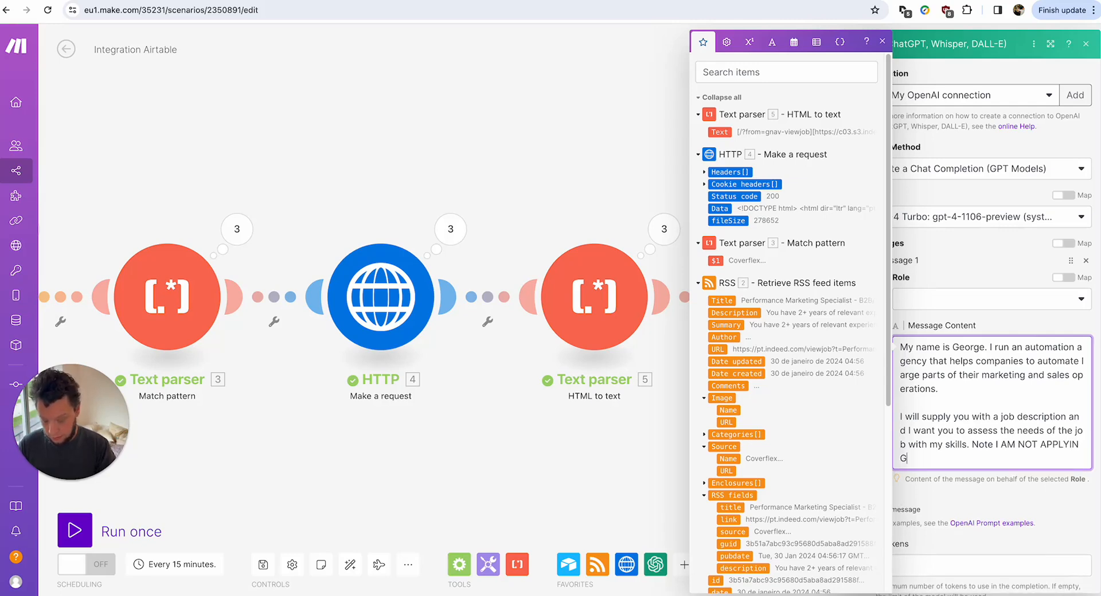
text( FOR THE JOB. Ra)
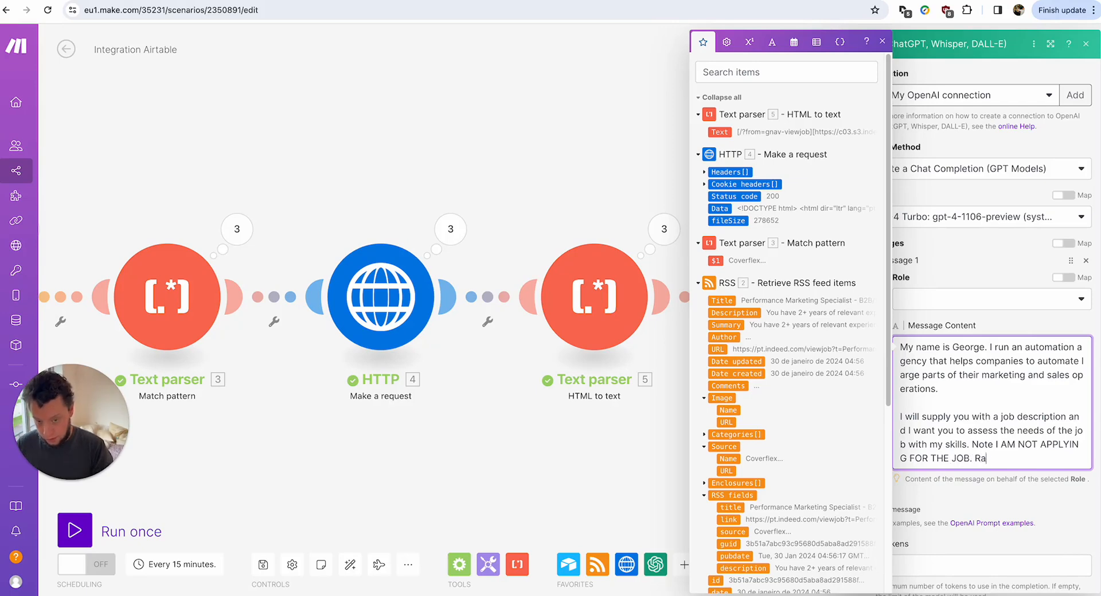
text(ther I am taking t)
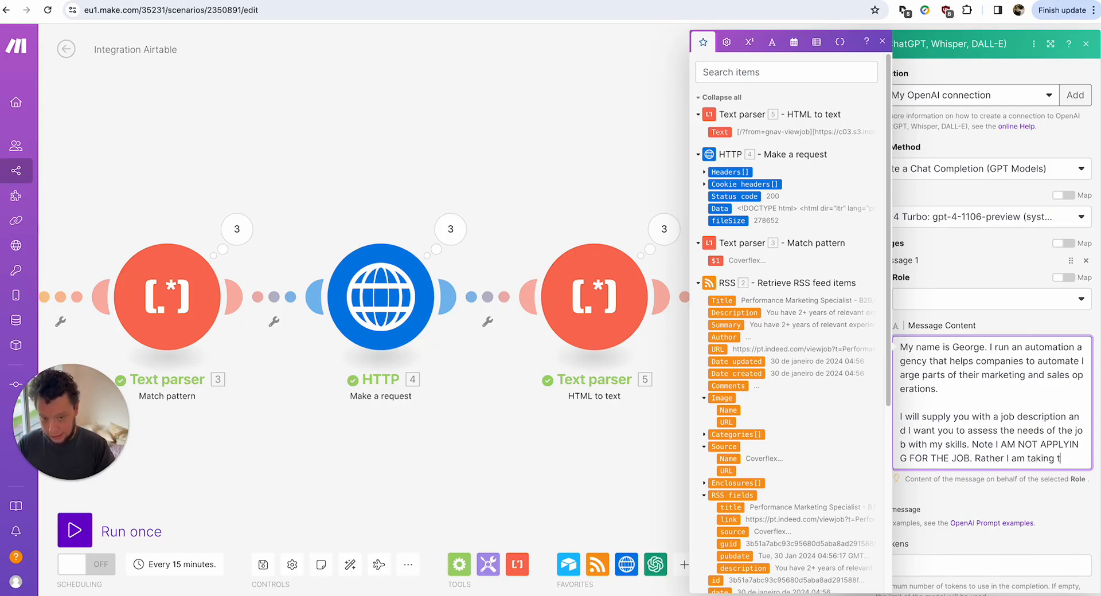
text(he fact they are expandi)
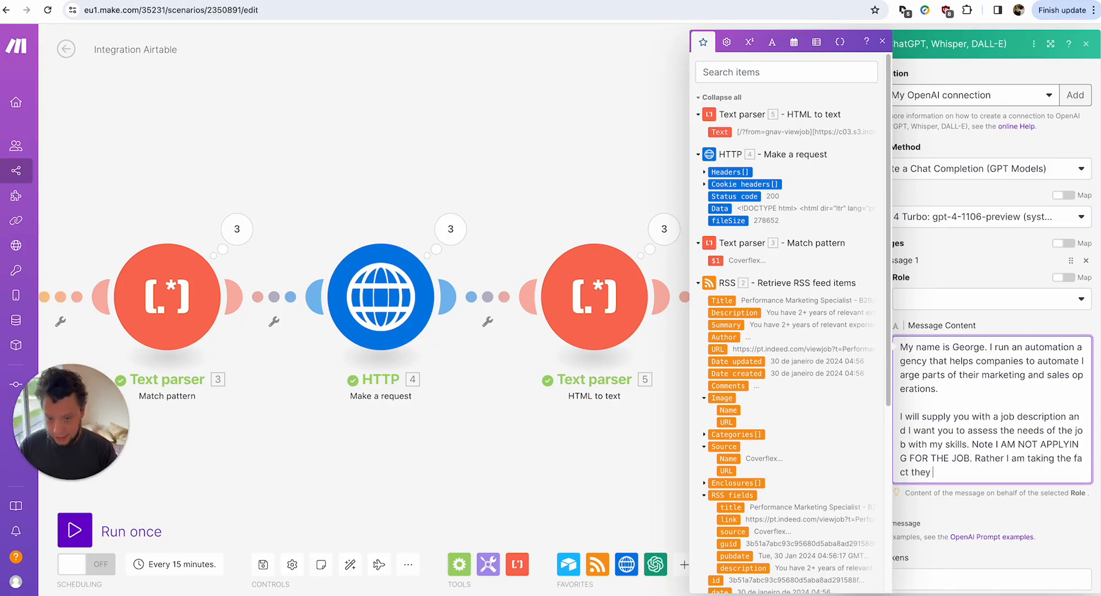
text(ng their hea)
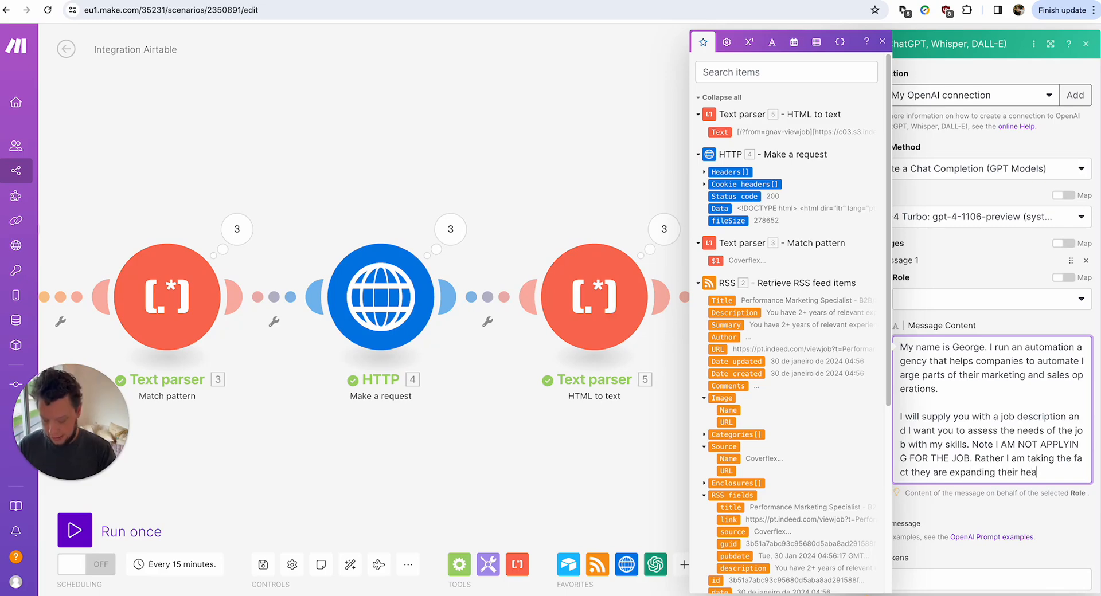
text(dcount to mean that they ig)
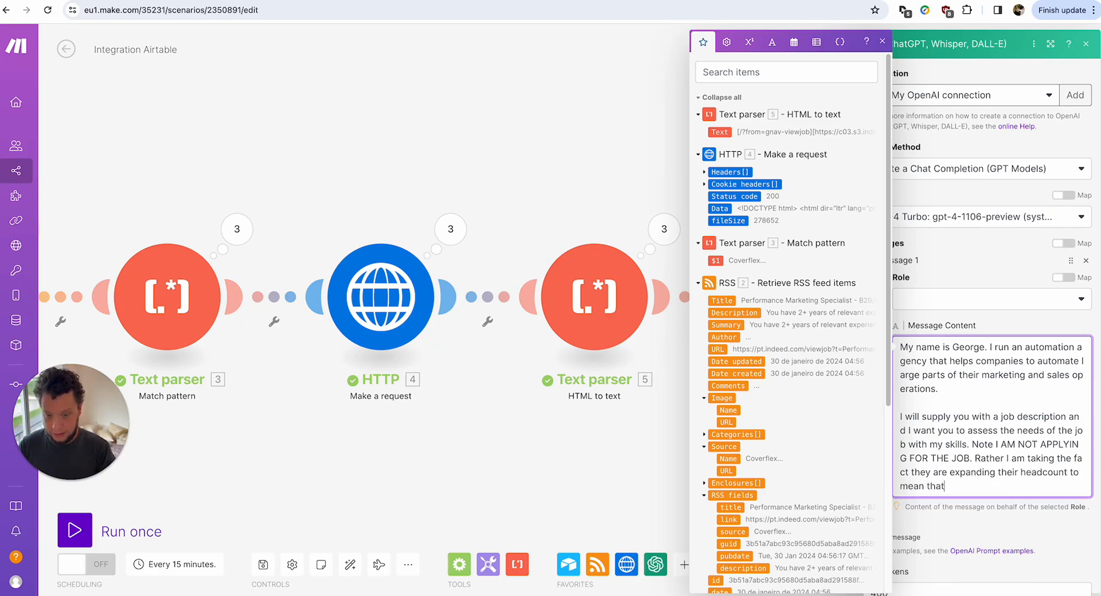
key(BackSpace)
key(BackSpace)
text(might)
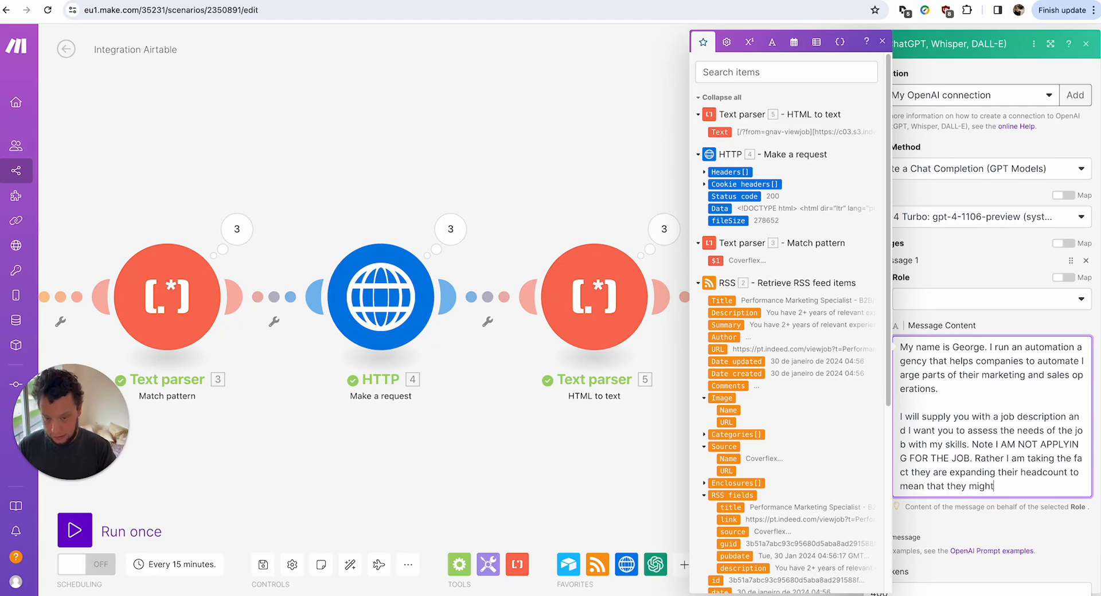
text( be interested in )
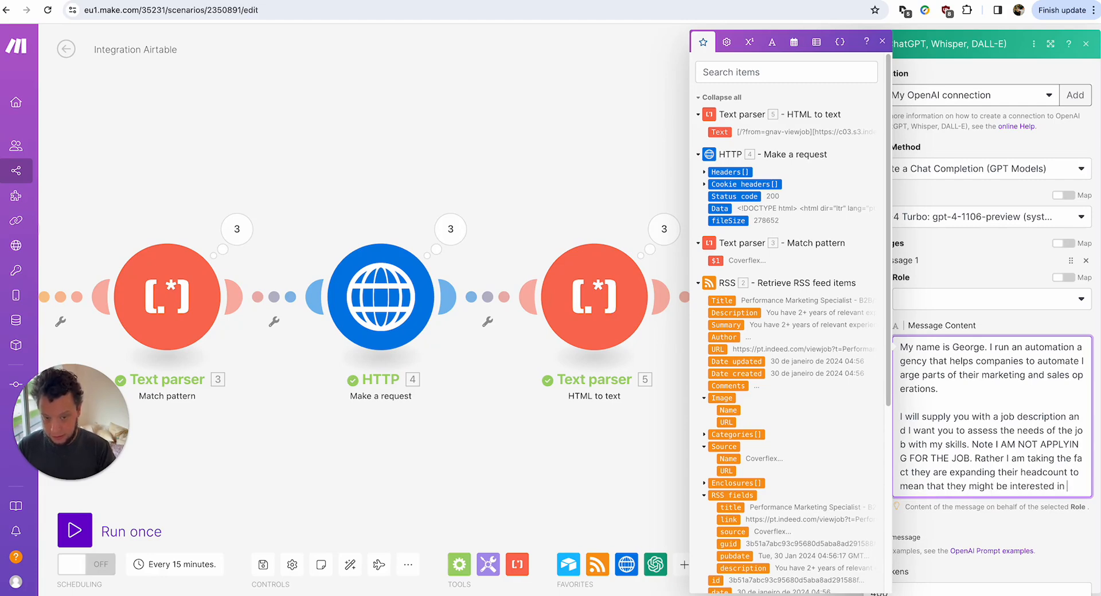
text(talking to me about)
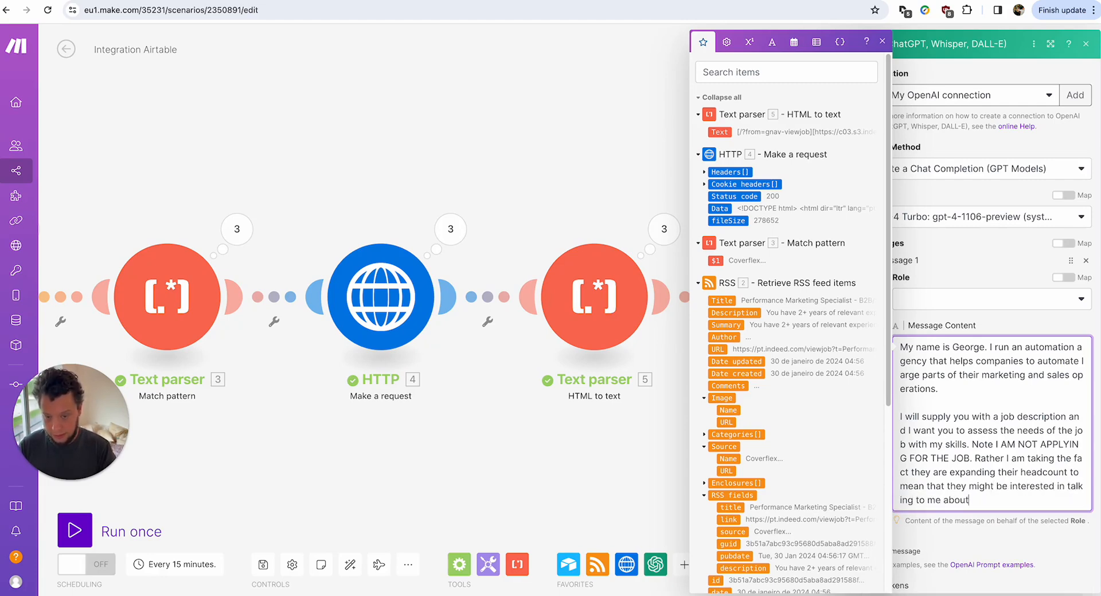
text( other services )
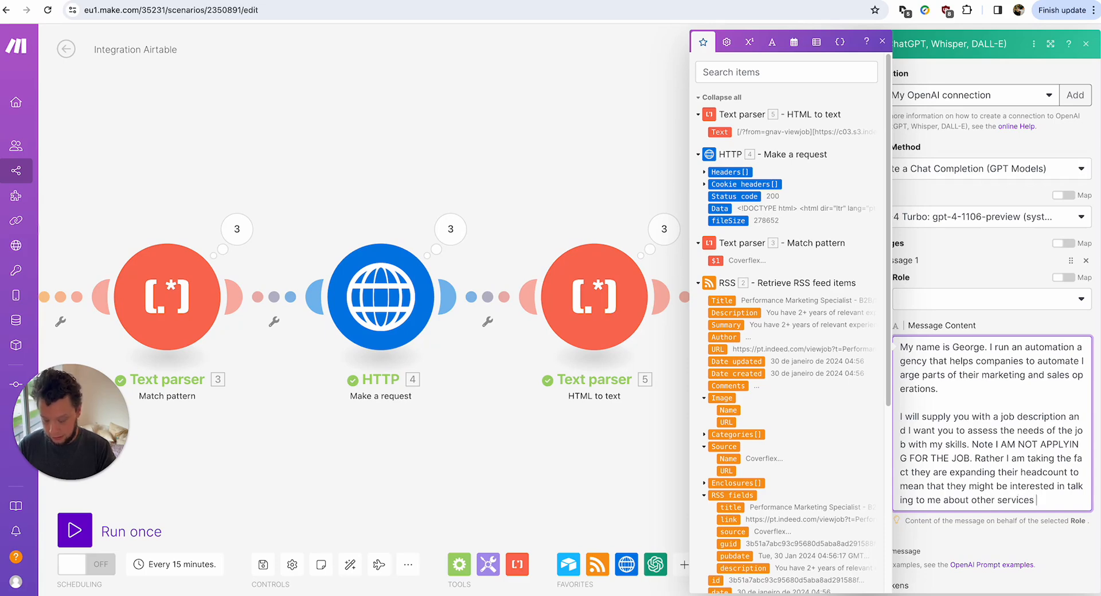
text(related to marketing)
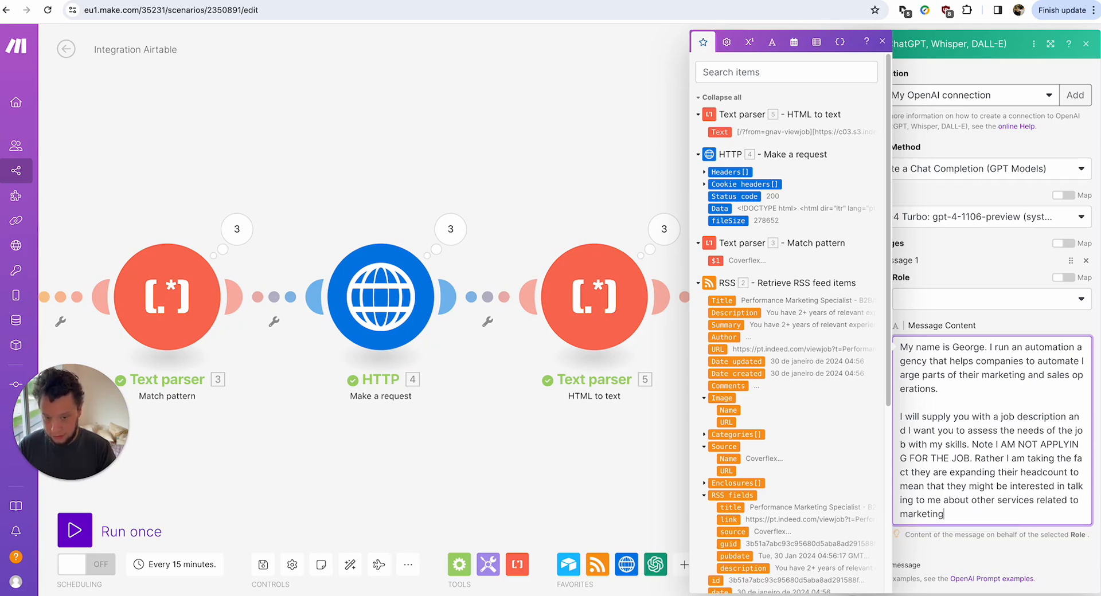
text( and automation thta I)
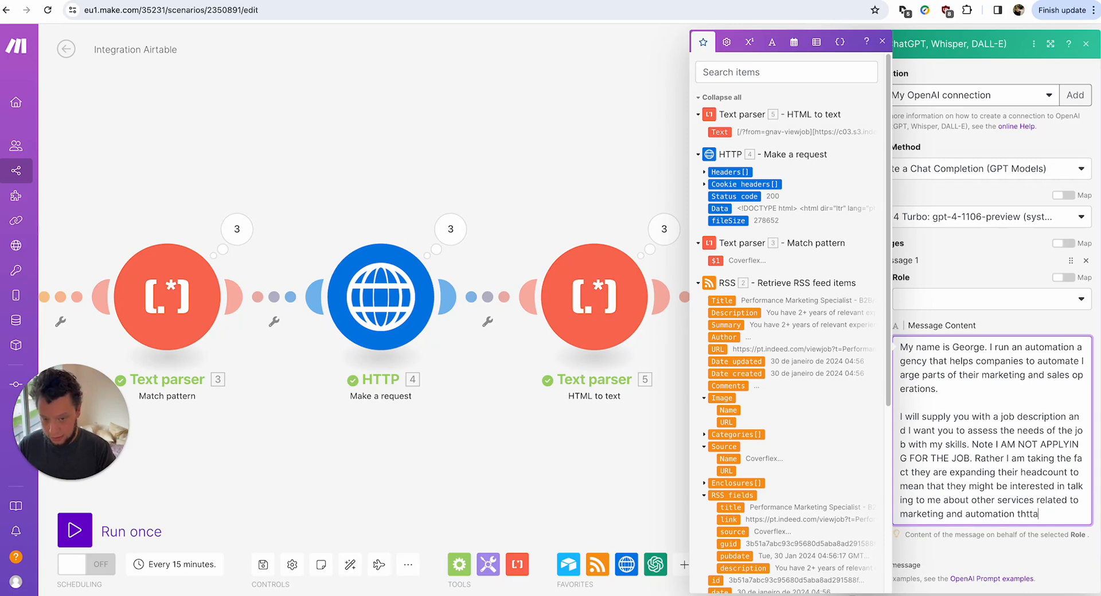
key(BackSpace)
key(BackSpace)
key(BackSpace)
key(BackSpace)
text(at will make them more )
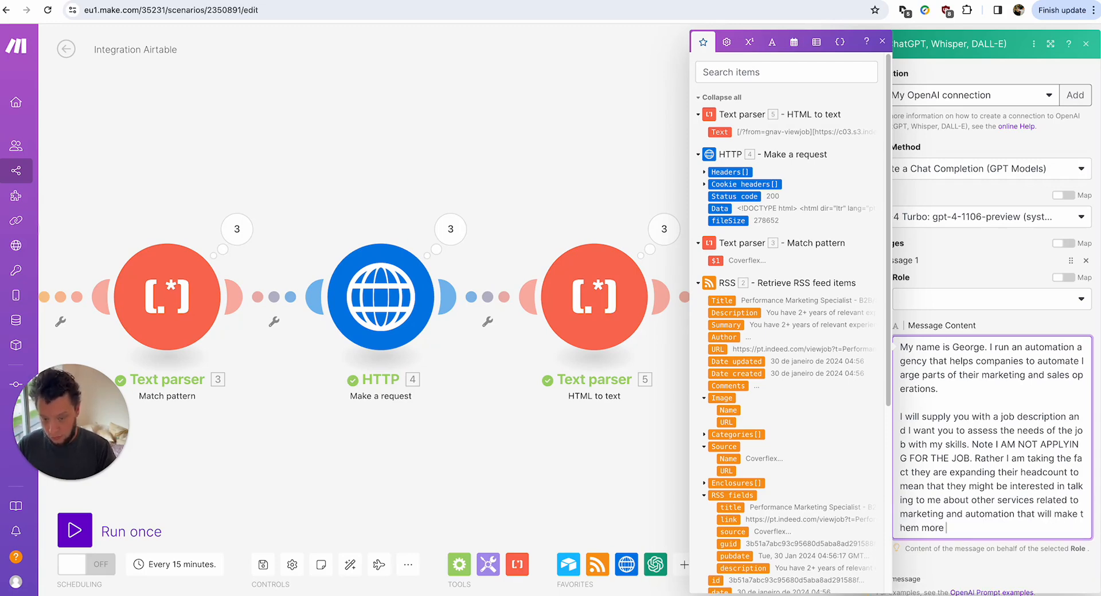
text(efficient.)
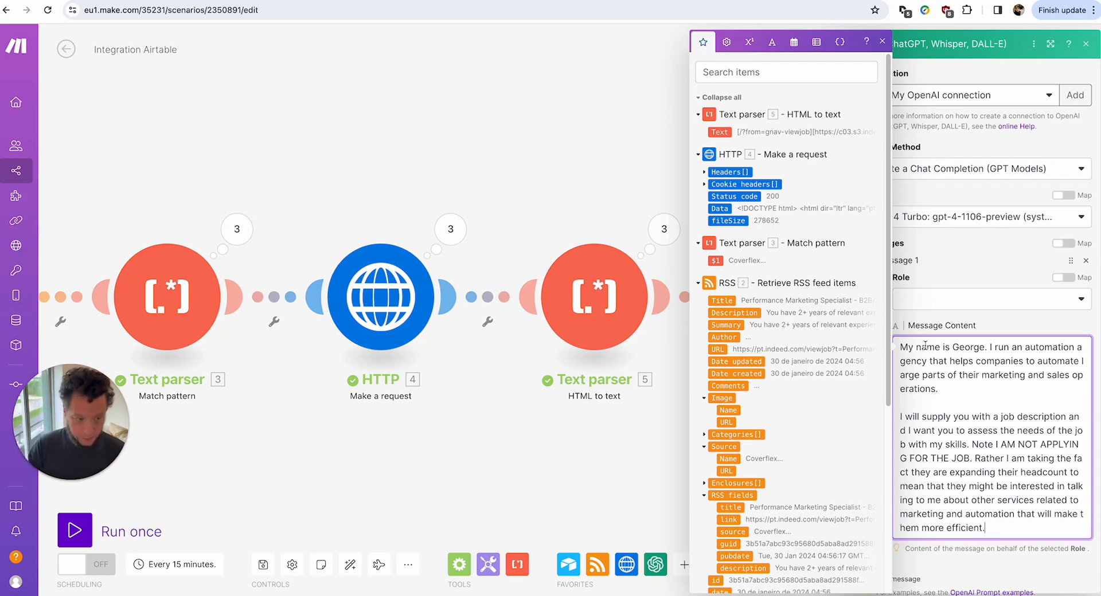
Write step 1: decide if the company is worth contacting, answering "Go ahead" or "Don't bother".
key(Return)
key(Return)
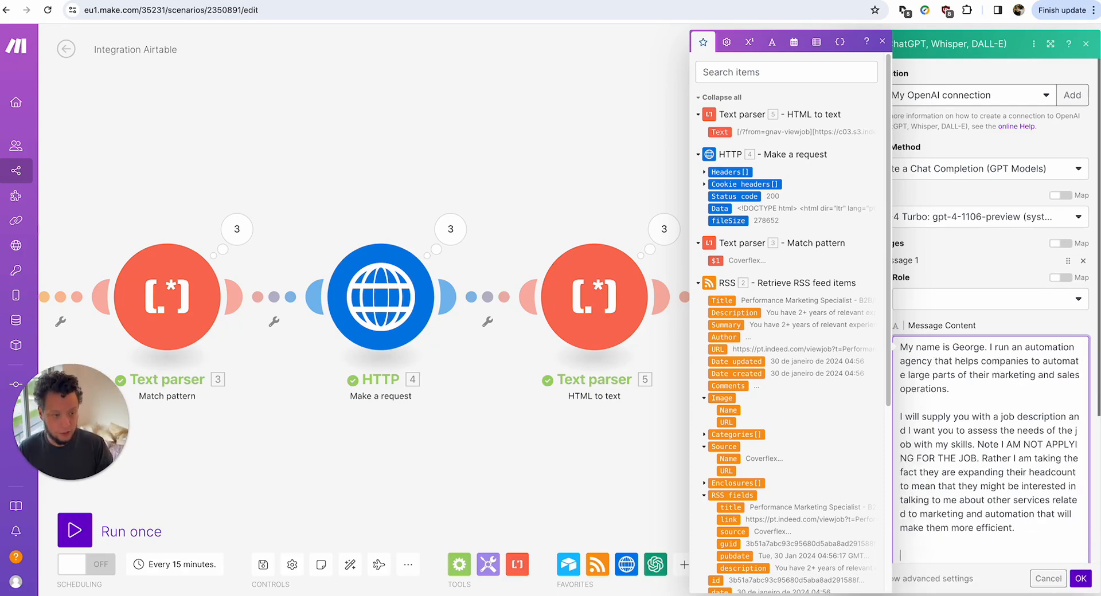
text(1.)
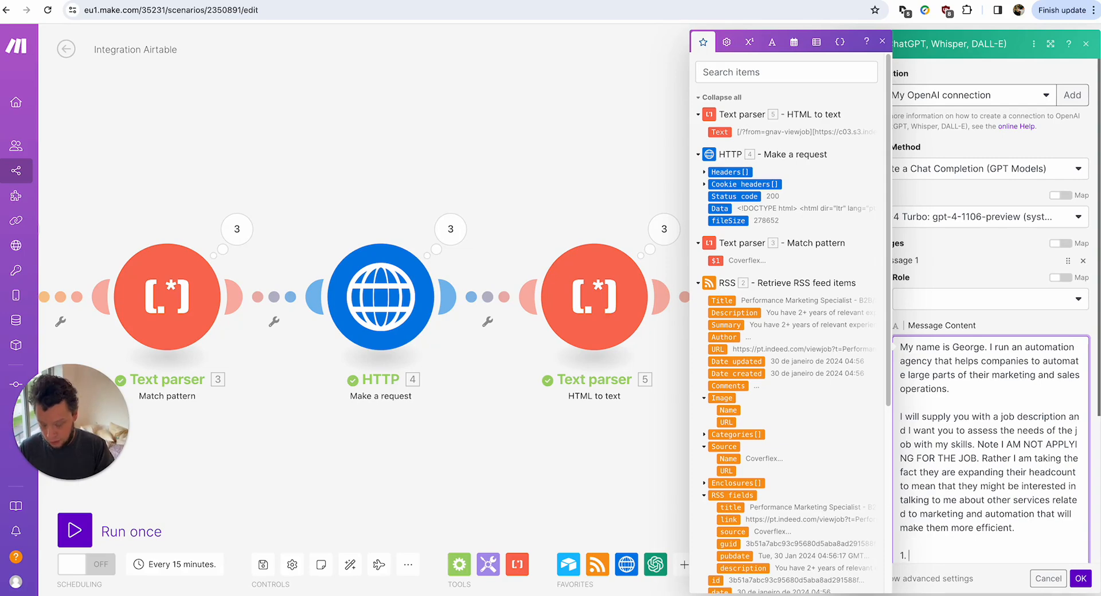
text( Decide if this )
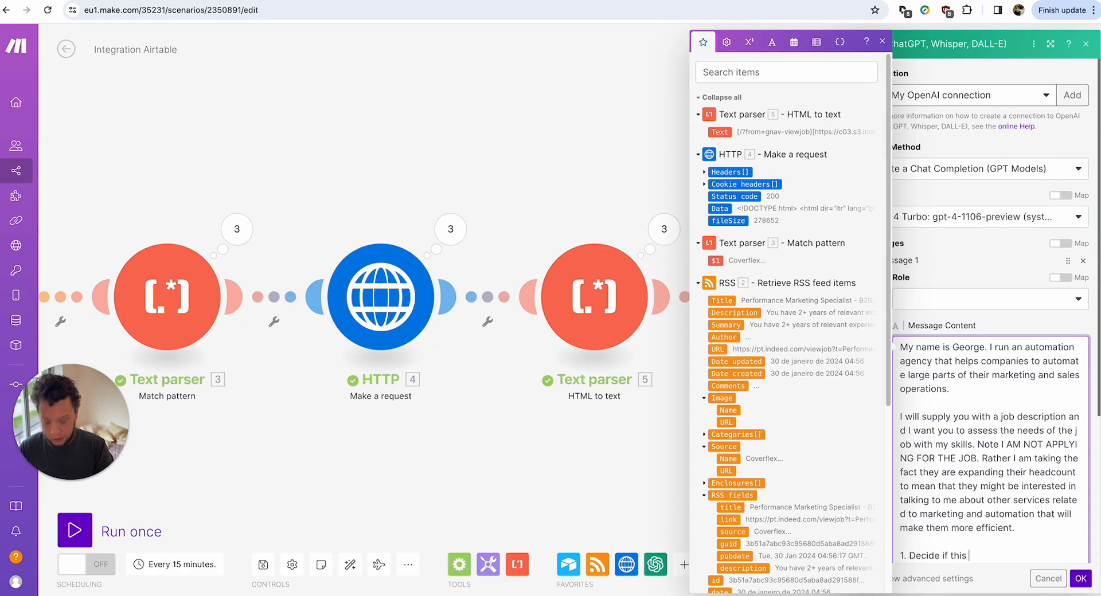
text(job is wo)
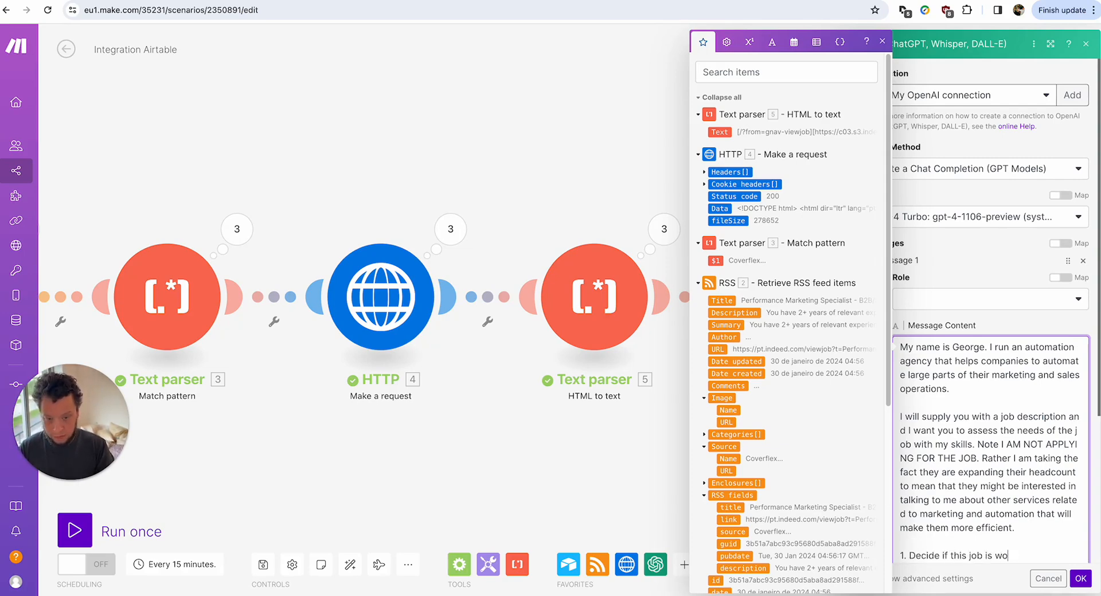
key(BackSpace)
key(BackSpace)
key(BackSpace)
key(BackSpace)
key(BackSpace)
key(BackSpace)
key(BackSpace)
key(BackSpace)
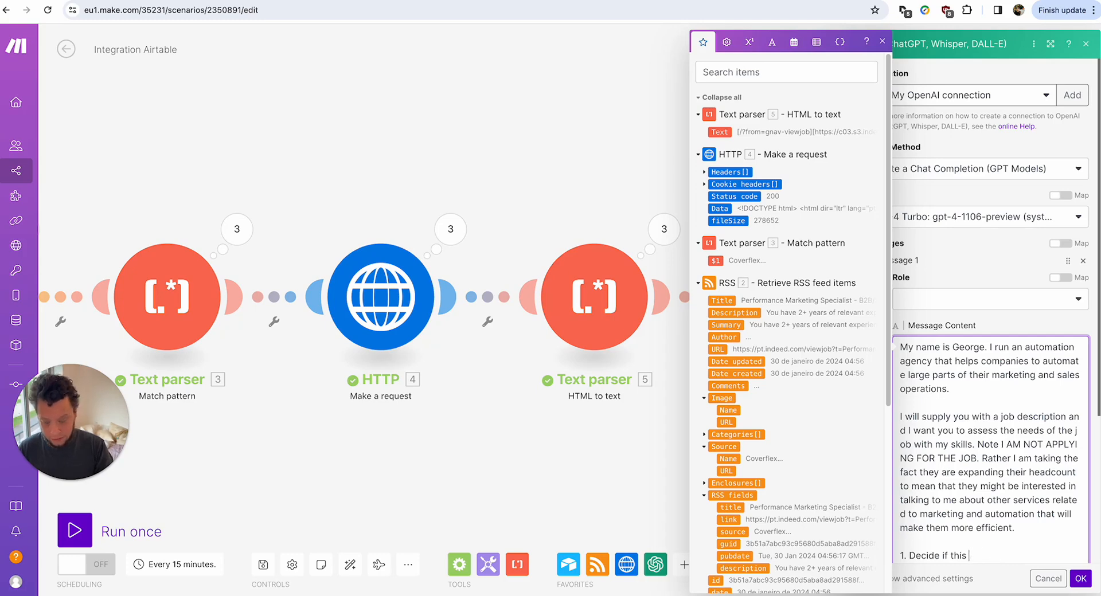
text(company is wort)
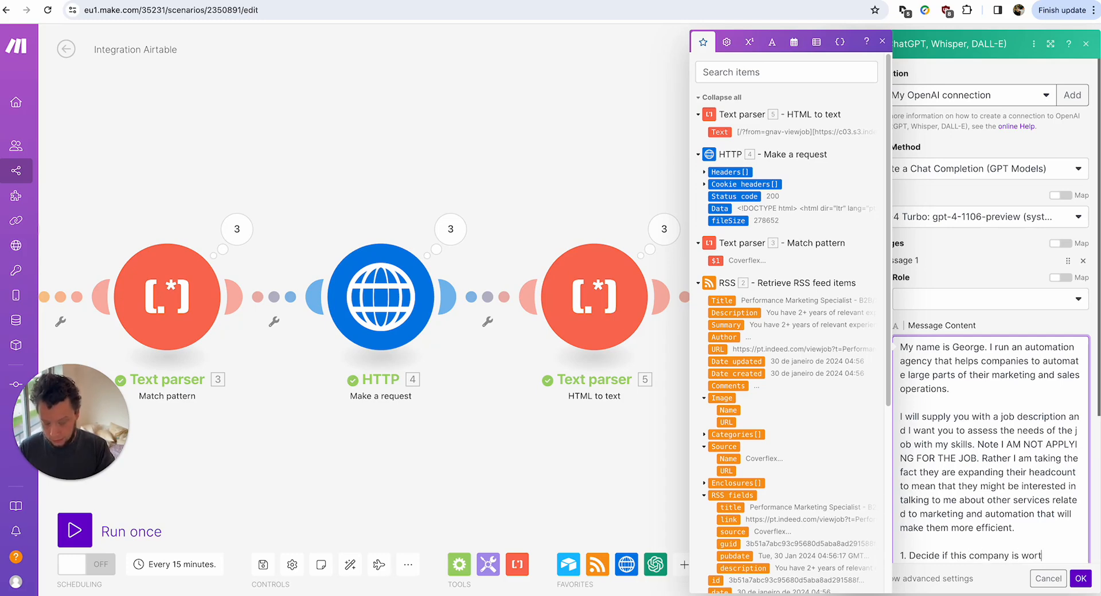
text(h contacting based on that in)
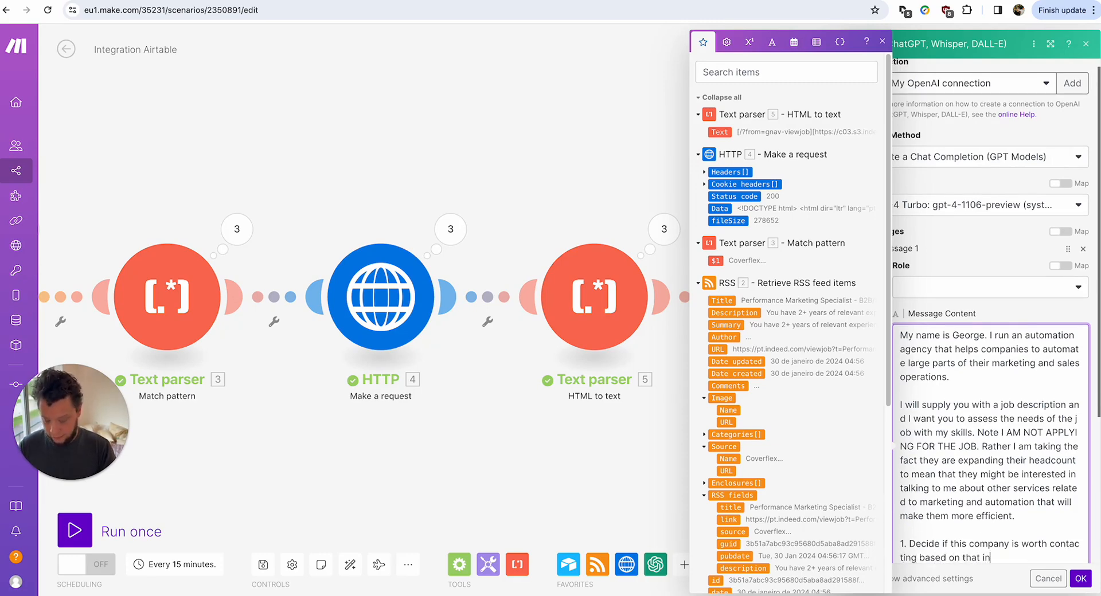
text(fo. Write )
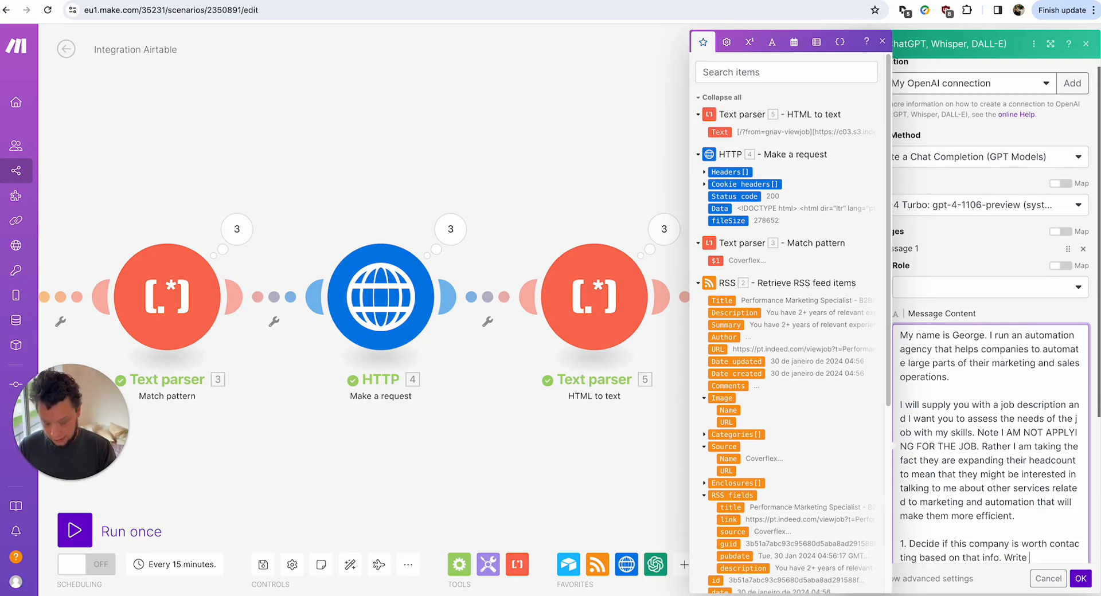
text("Go ahead)
text(" i)
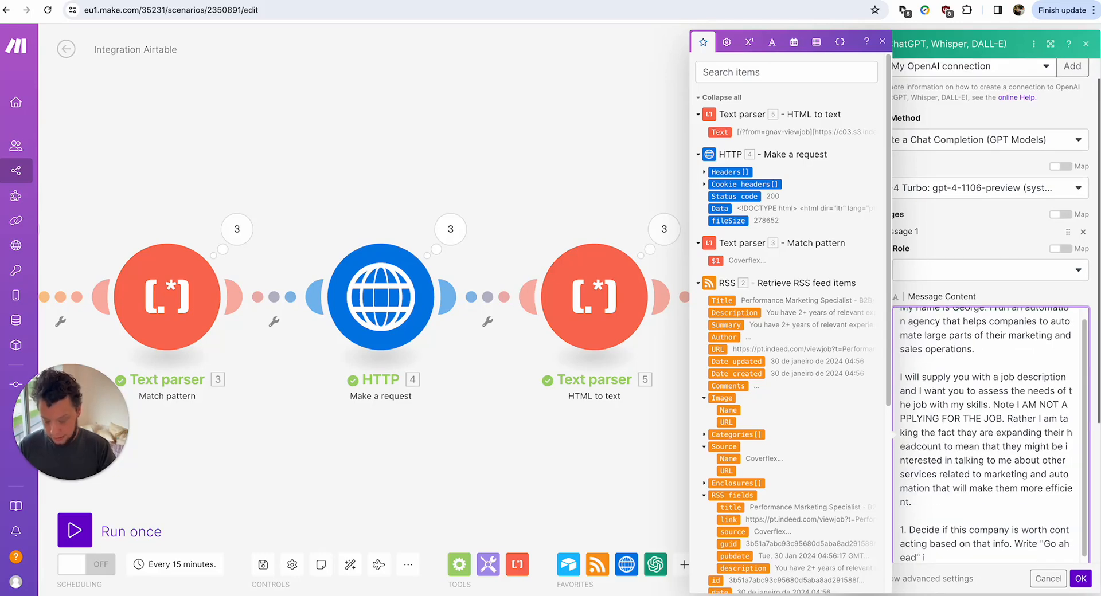
text(f it's a good match, or ")
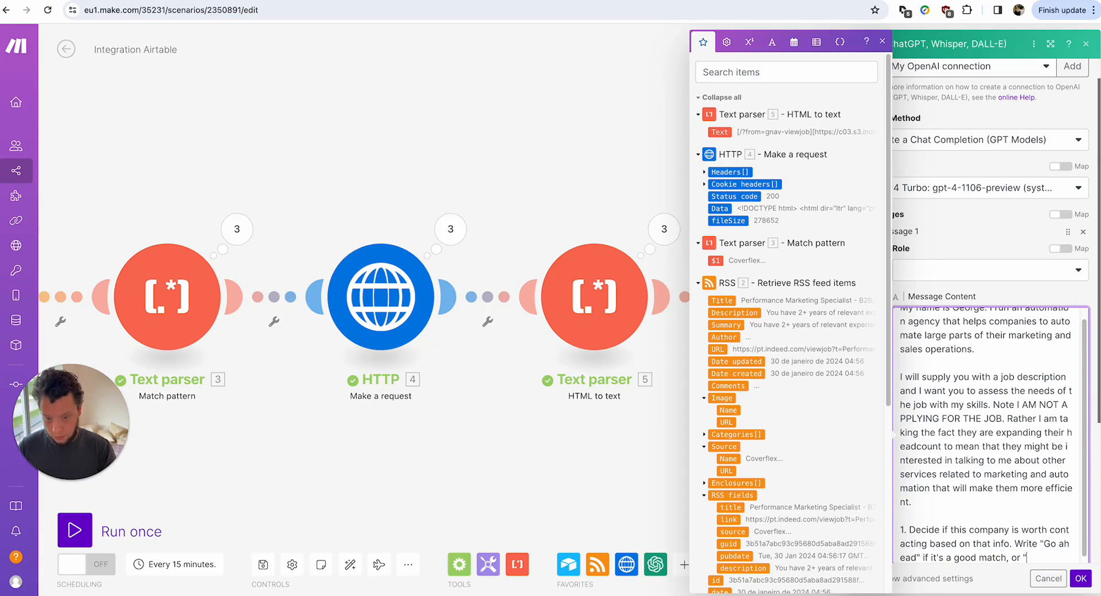
text(Don't bother" if it's not)
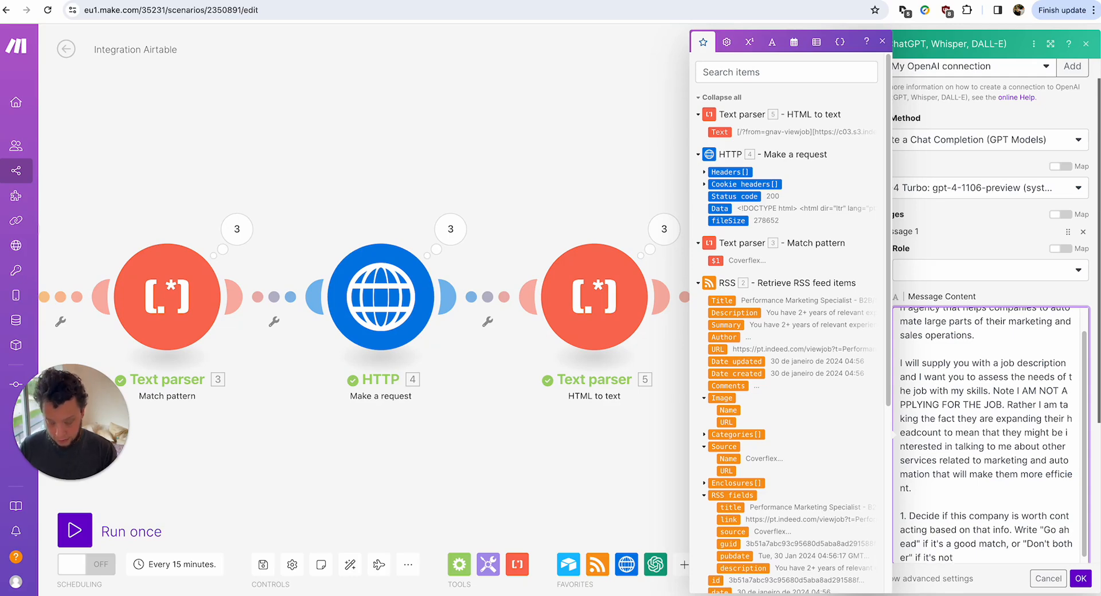
text(.)
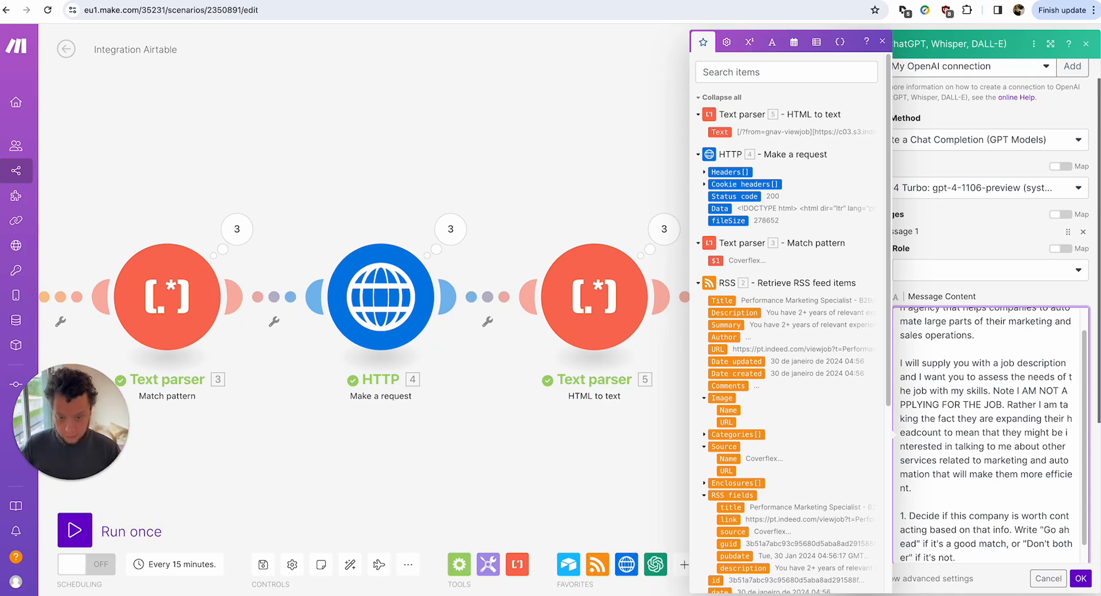
key(Return)
text(2.)
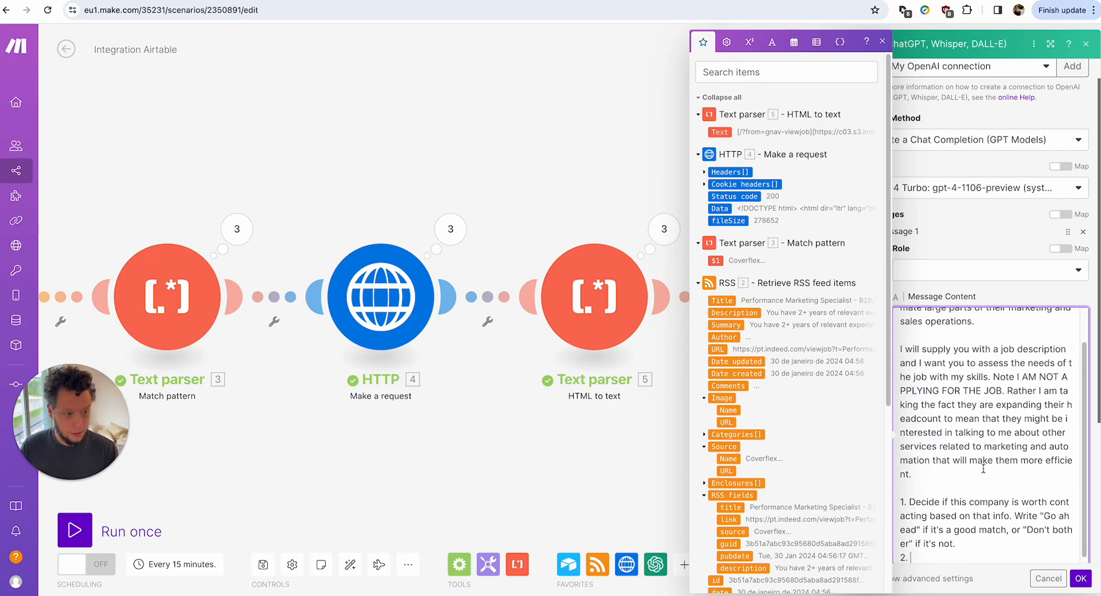
Add step 2 requesting a justification and step 3 requesting an email icebreaker.
scroll(1031, 413, down, 1)
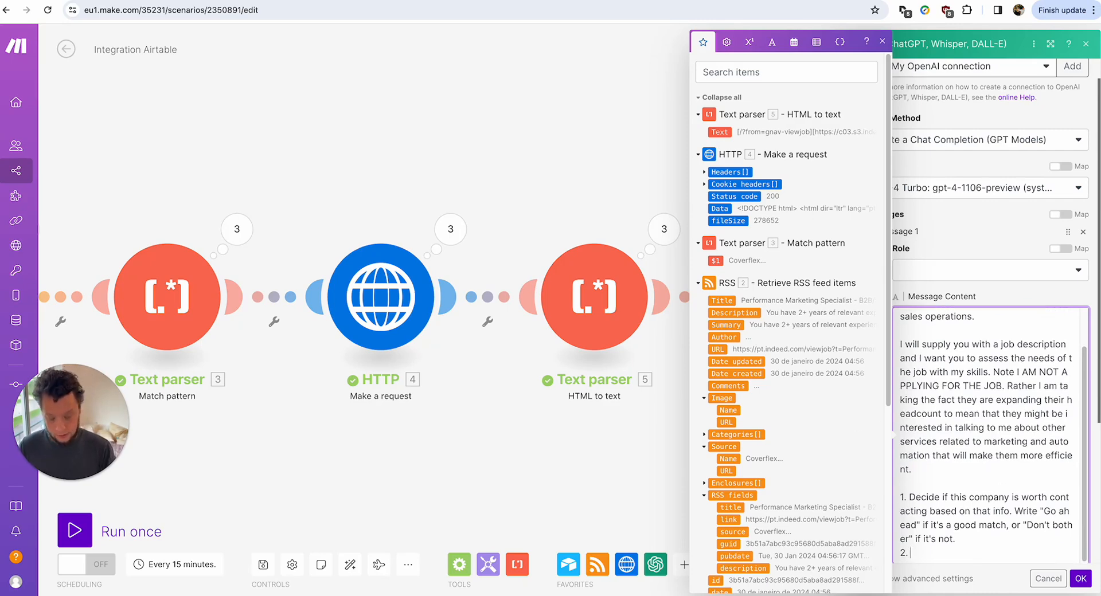
text(If it's a )
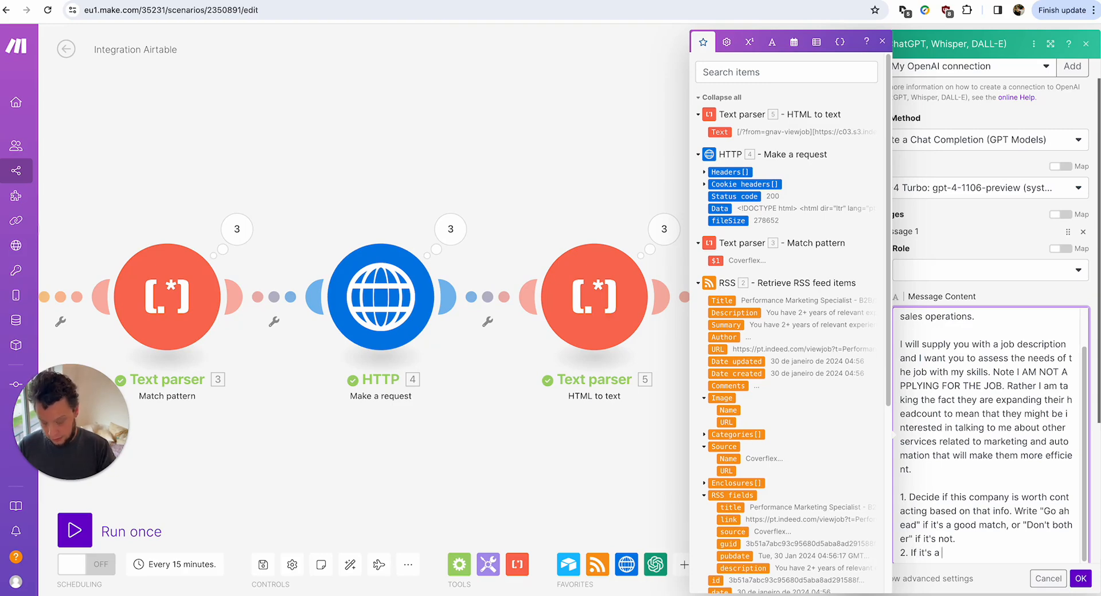
text(go ahead)
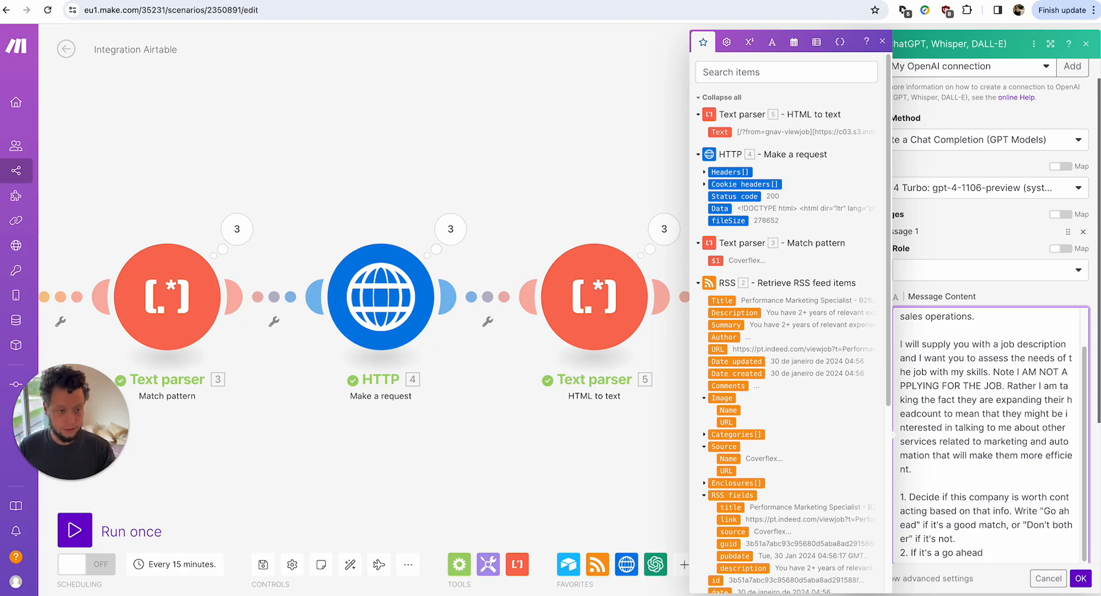
text(, then gi)
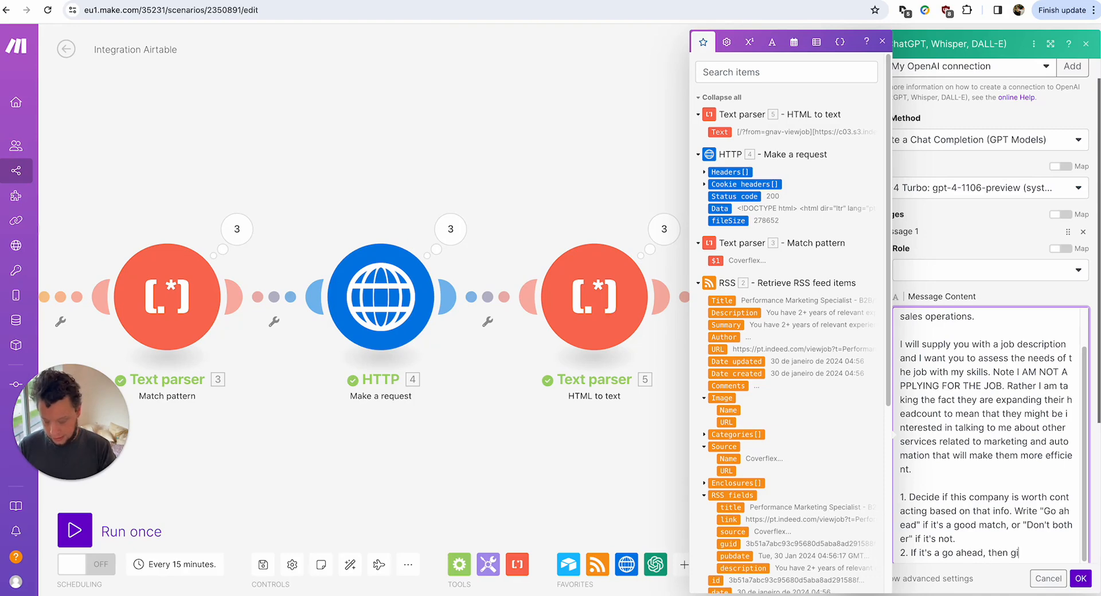
text(ve me a justifica)
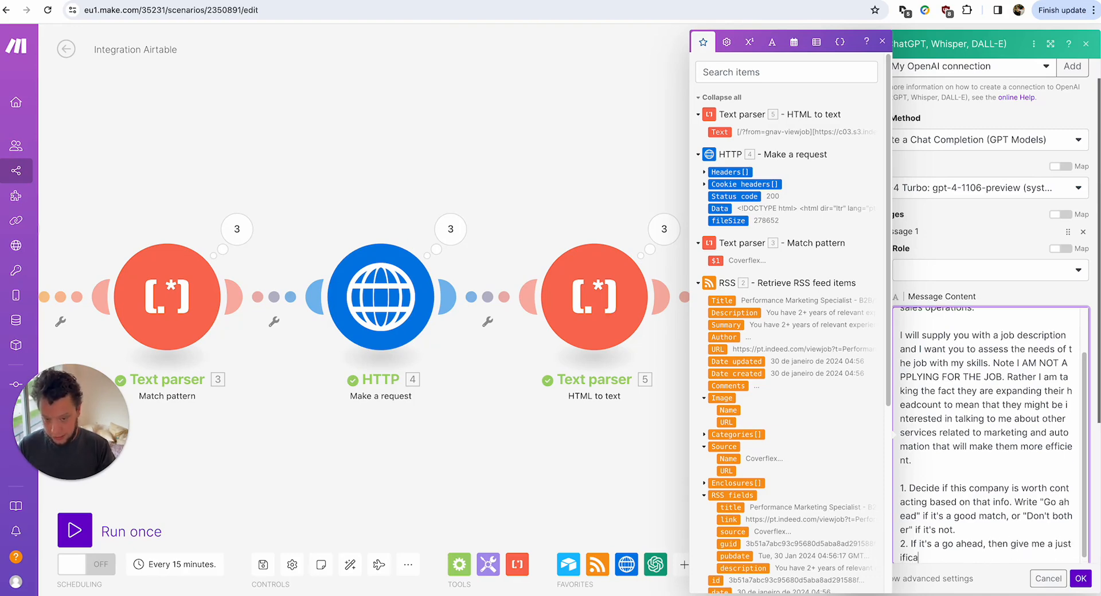
text(tion for it.)
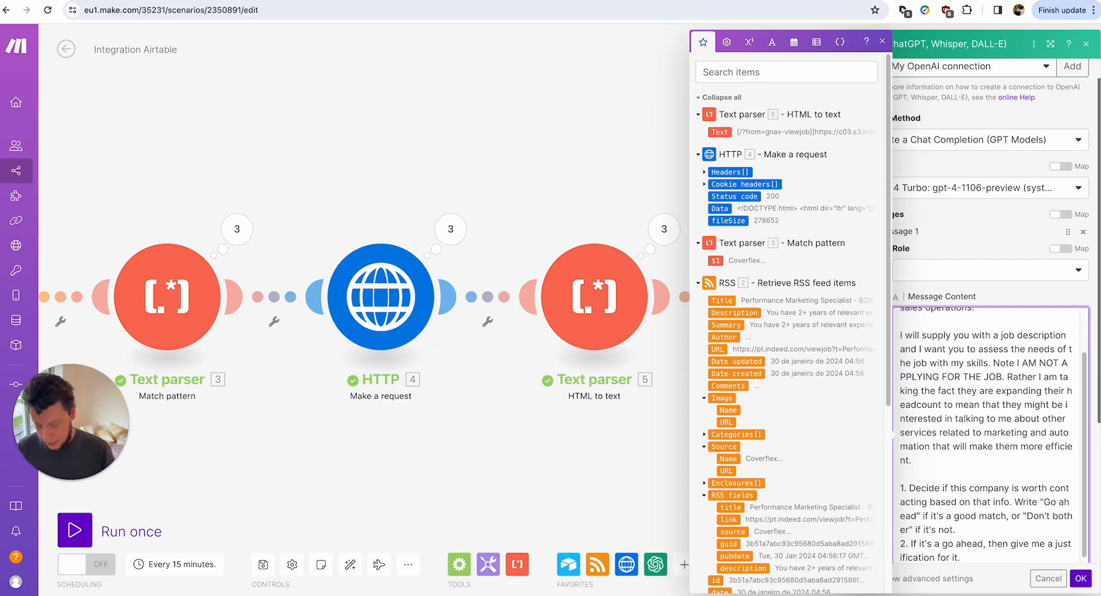
key(Return)
text(3.)
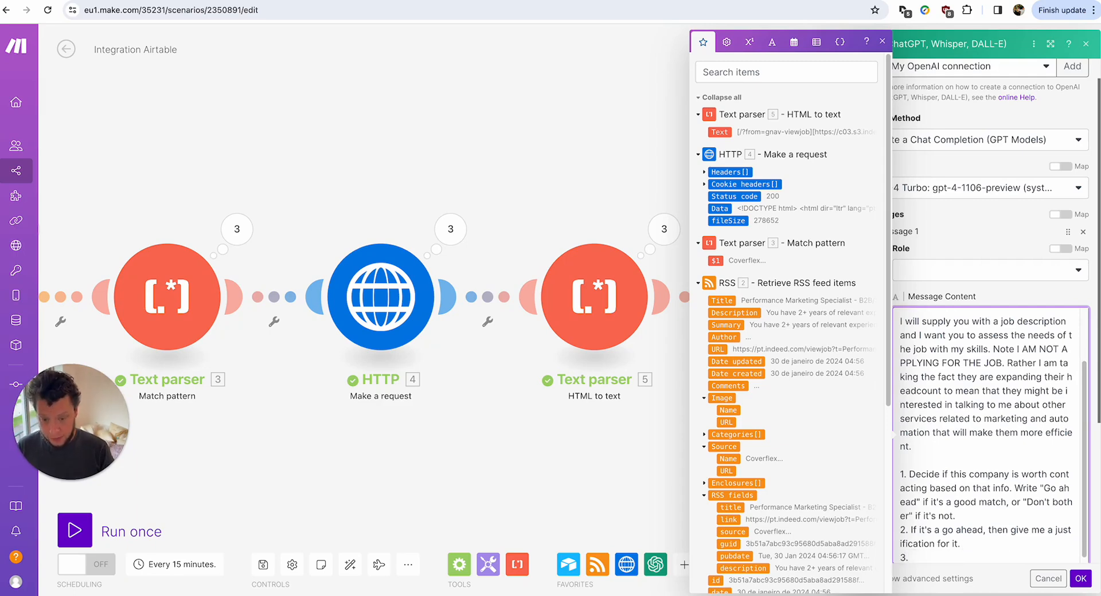
text( I also need an)
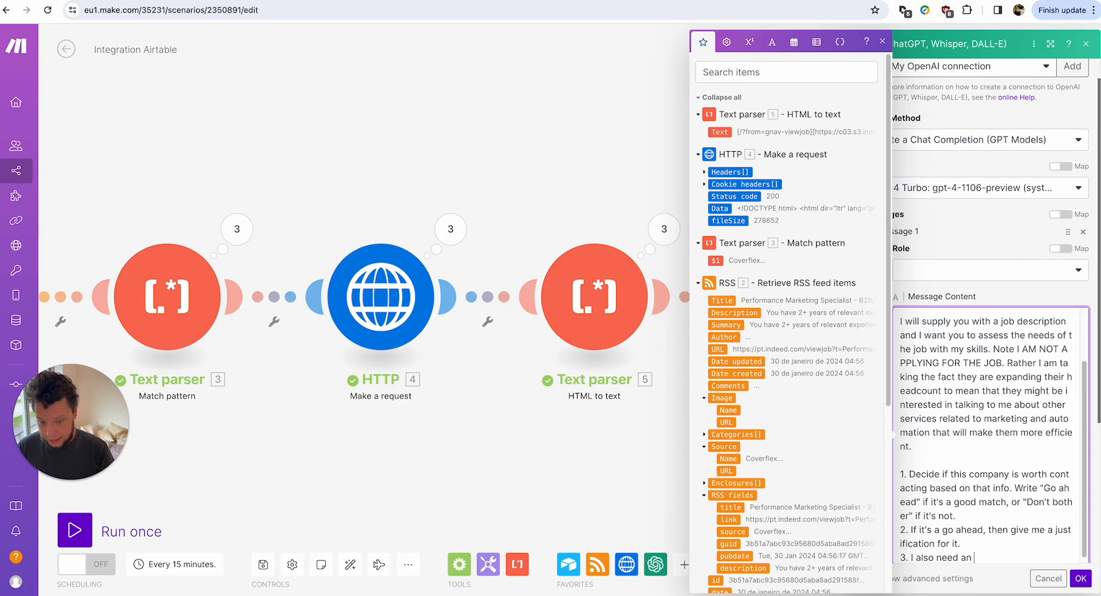
text( intro)
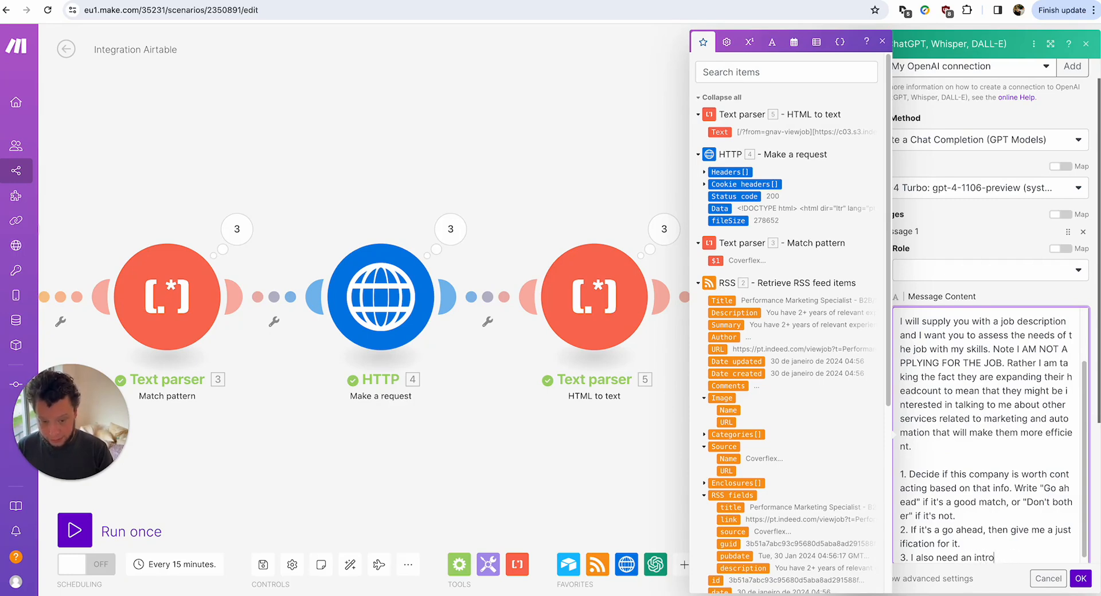
text(ductory part)
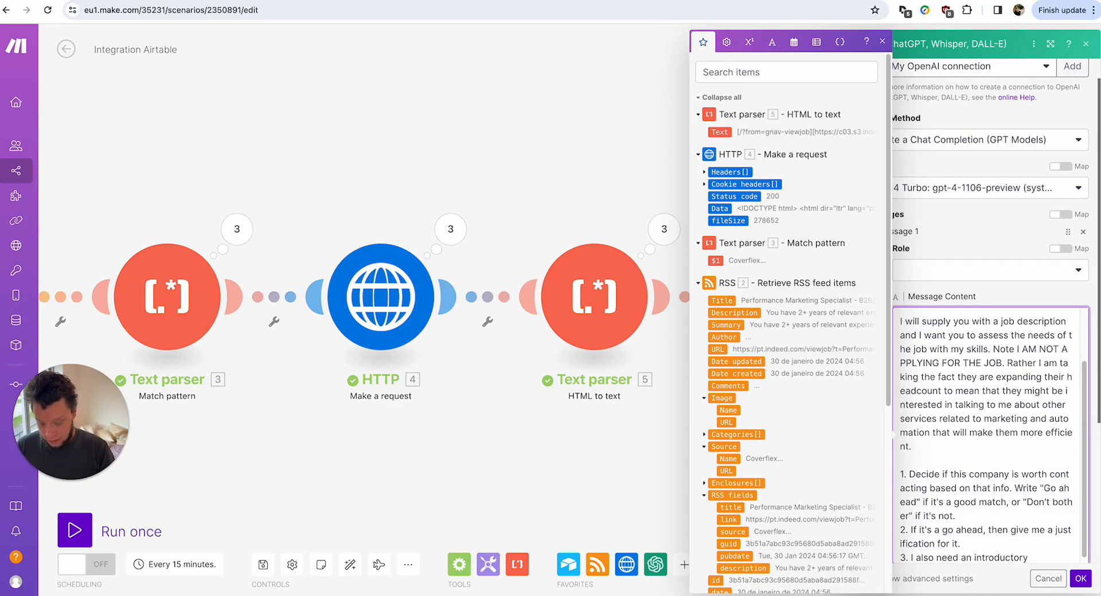
key(BackSpace)
key(BackSpace)
key(BackSpace)
key(BackSpace)
key(BackSpace)
key(BackSpace)
key(BackSpace)
key(BackSpace)
key(BackSpace)
key(BackSpace)
key(BackSpace)
key(BackSpace)
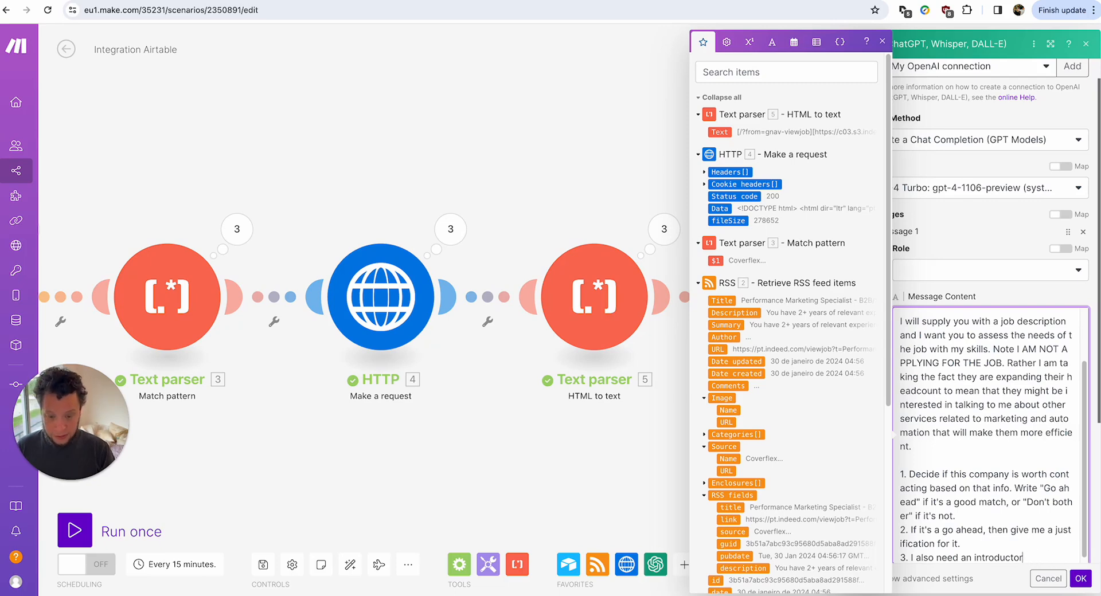
key(BackSpace)
key(BackSpace)
key(BackSpace)
key(BackSpace)
key(BackSpace)
text(icebr)
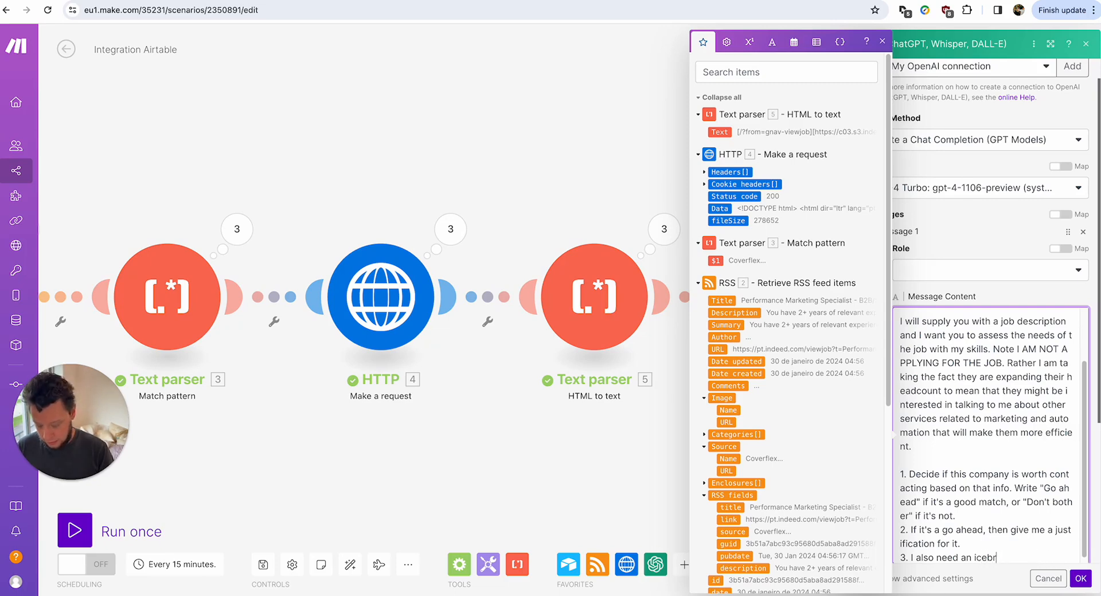
text(eaker for the email)
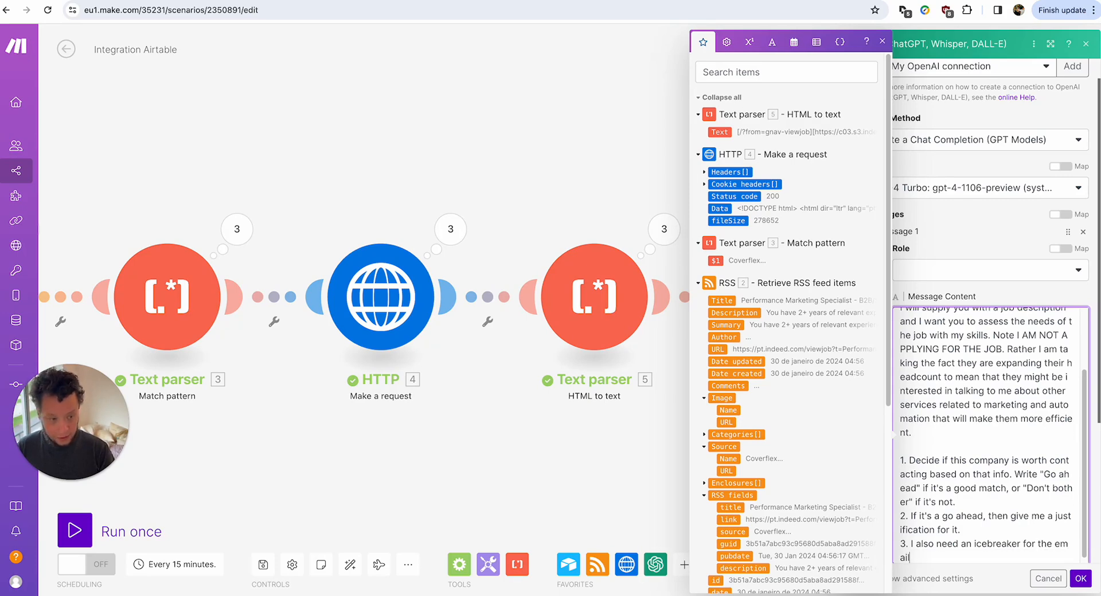
text( e)
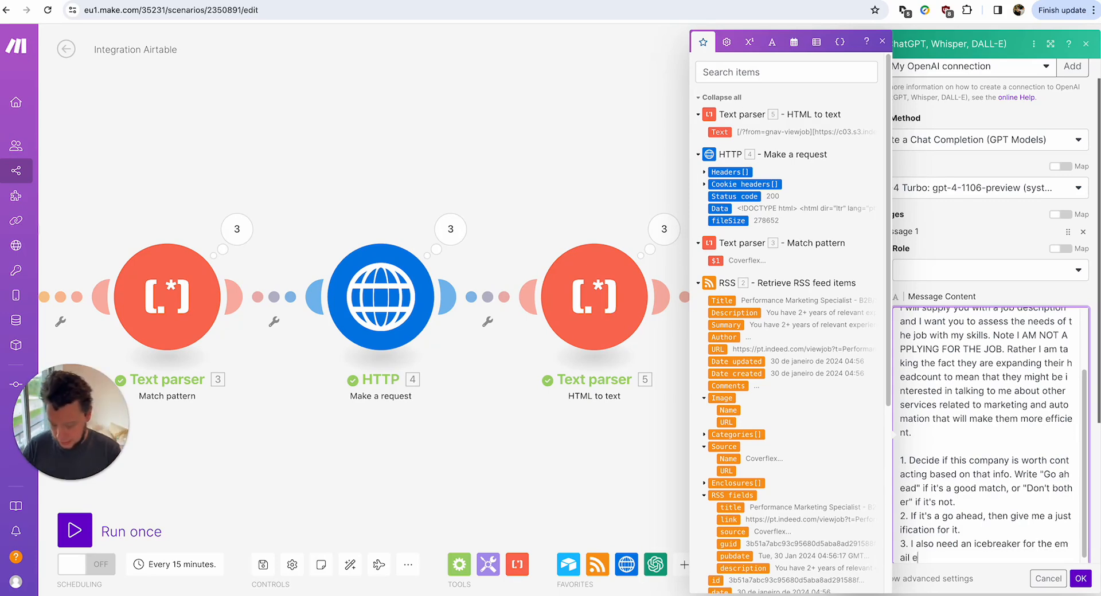
text(xplaining why they should be uint)
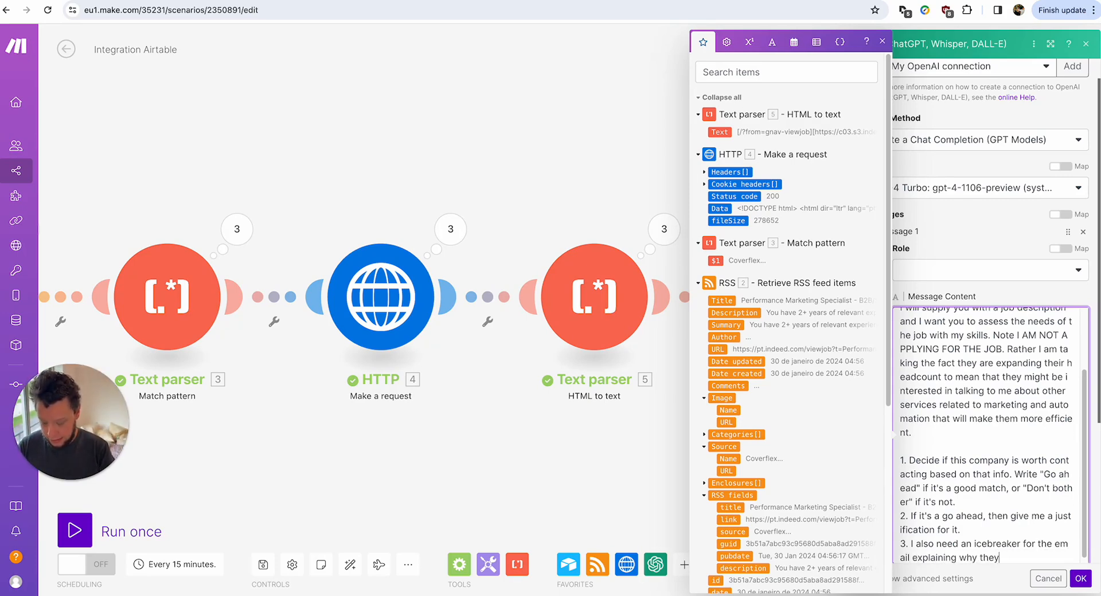
key(BackSpace)
key(BackSpace)
key(BackSpace)
key(BackSpace)
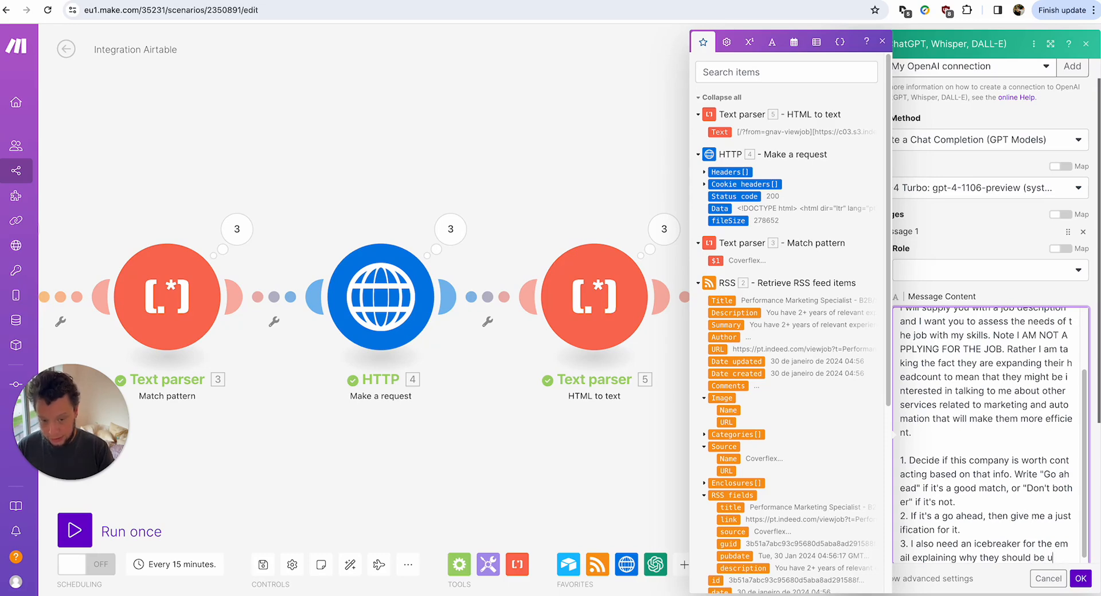
text(interested in talking to me,)
Add step 4: an email outro with CTAs for the YouTube link and pasted calendar appointment link.
key(Return)
text(4. )
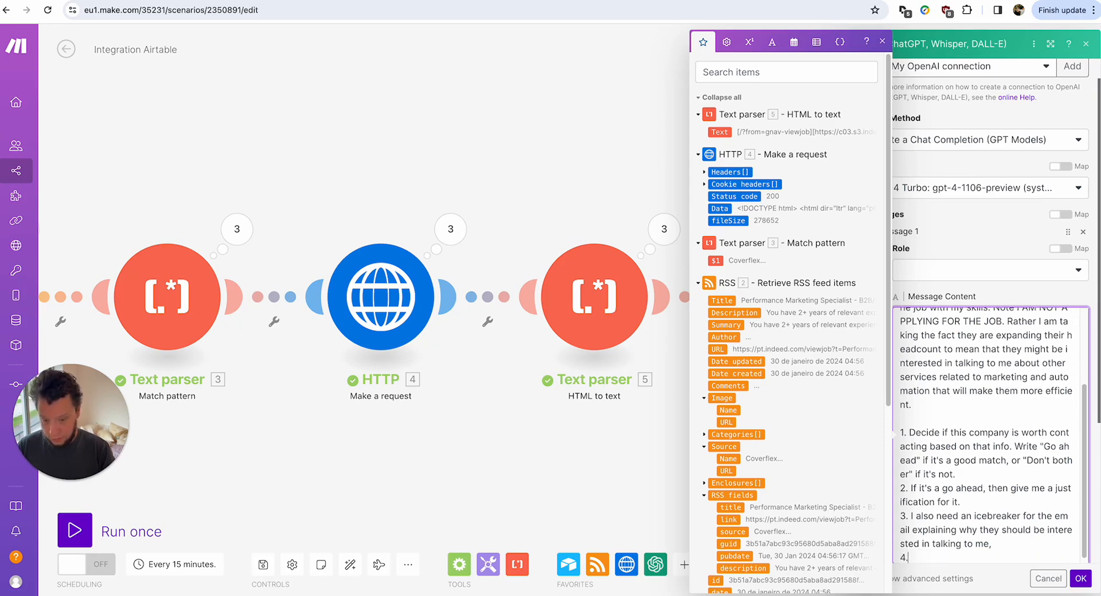
text(Write an out)
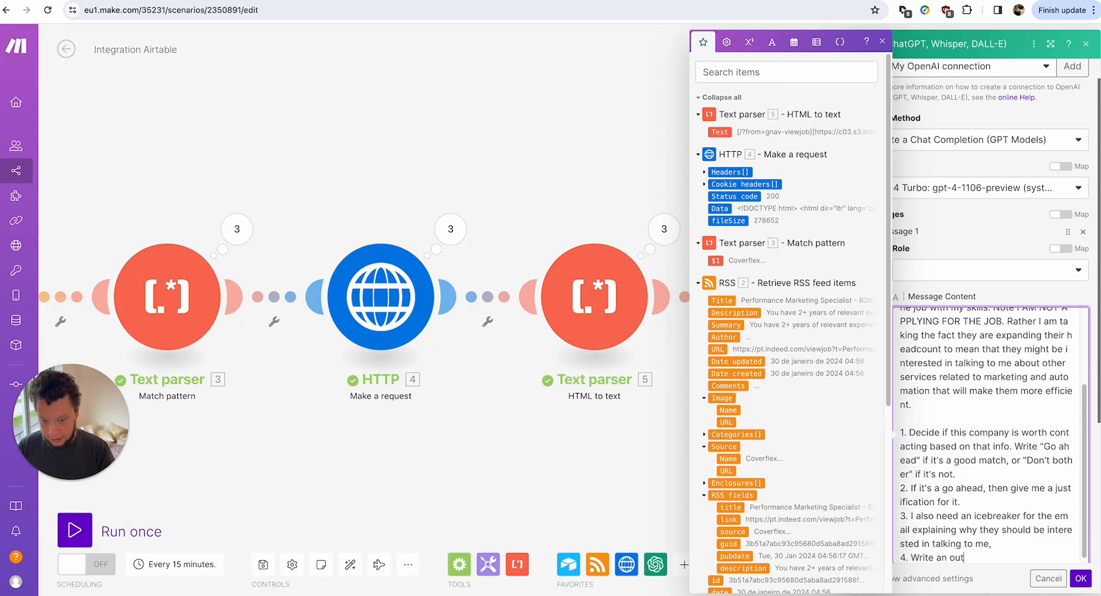
text(ro to the email)
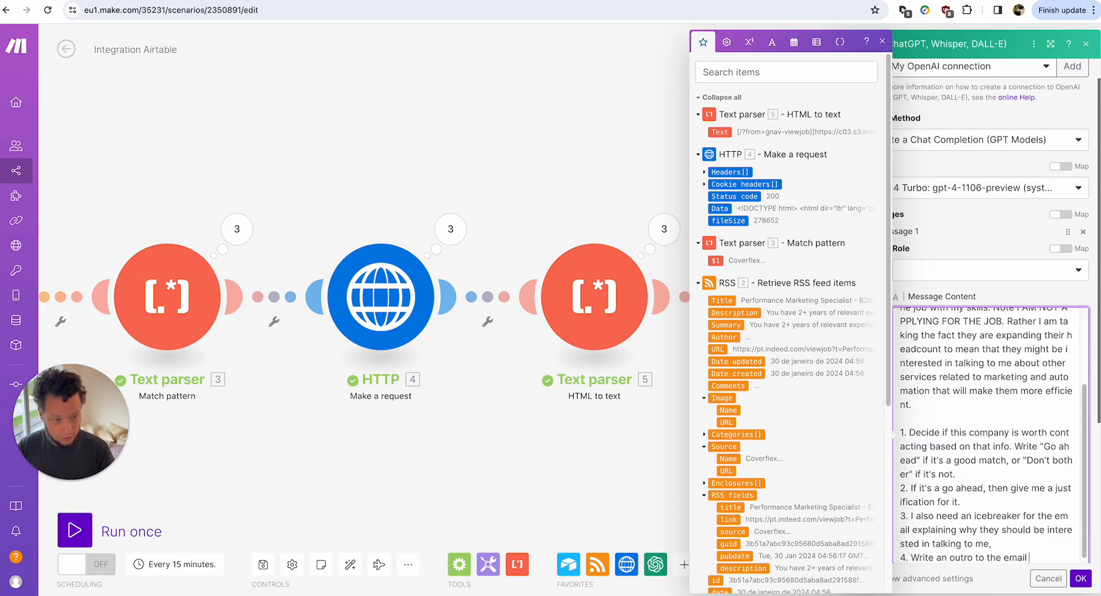
text( with the relevant)
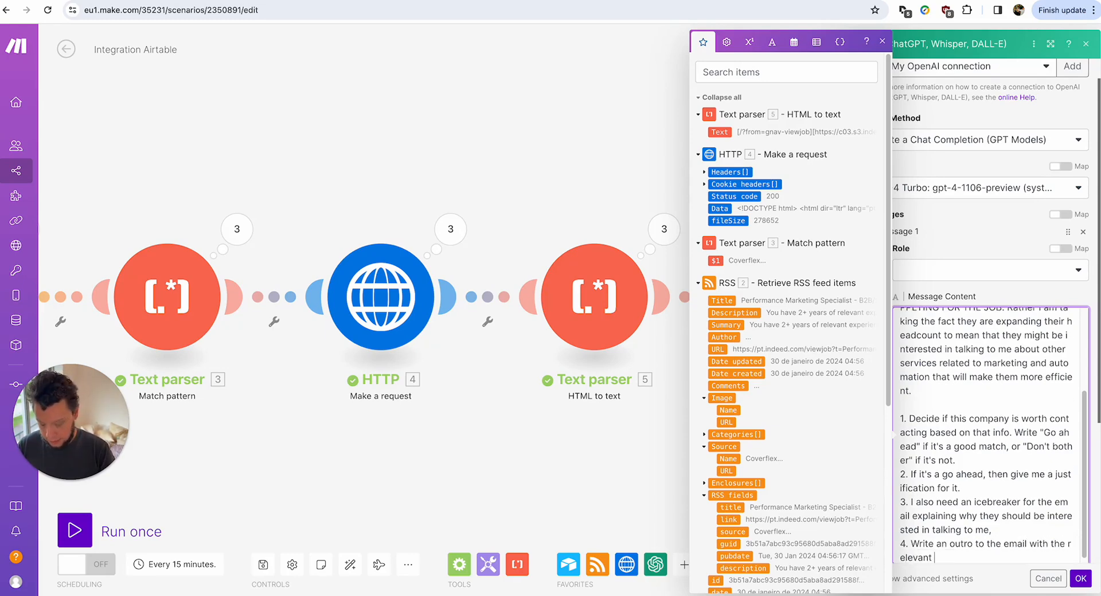
text( CTAs -)
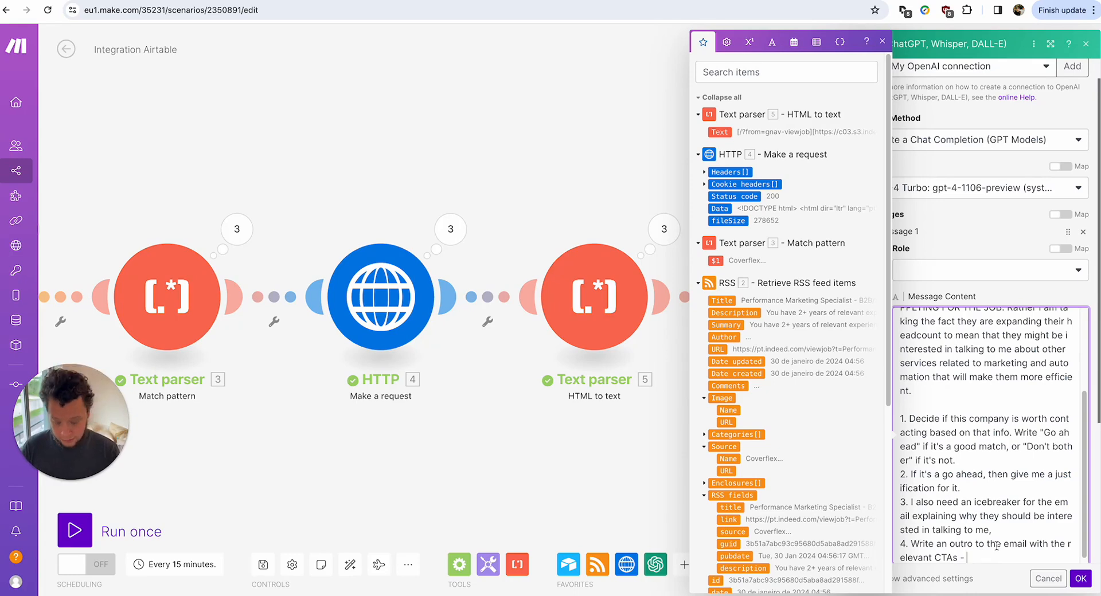
text(my youtube link and)
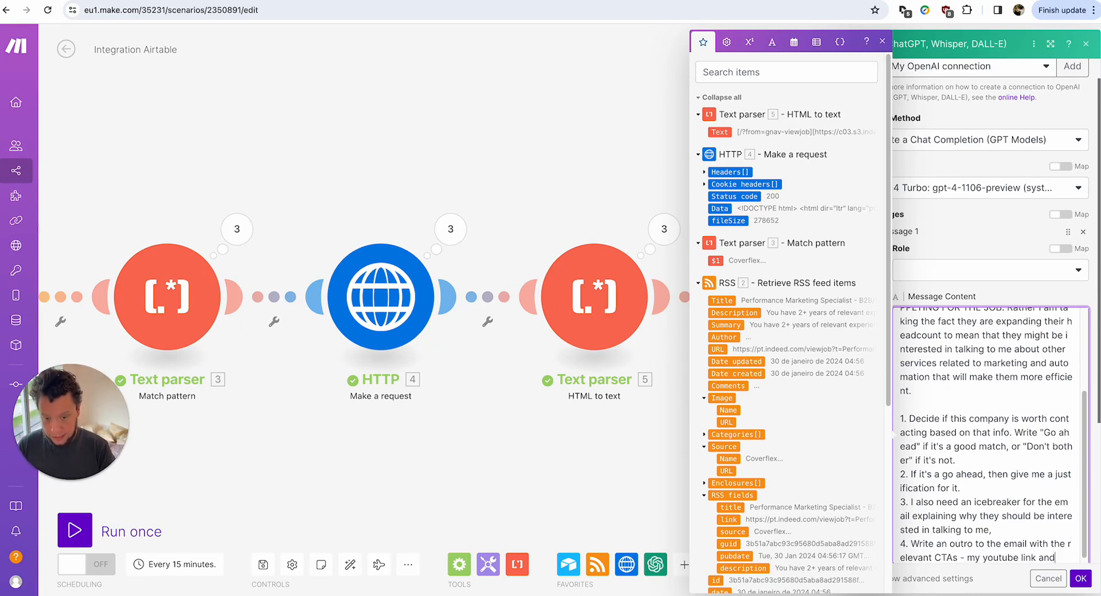
text( my caqlen)
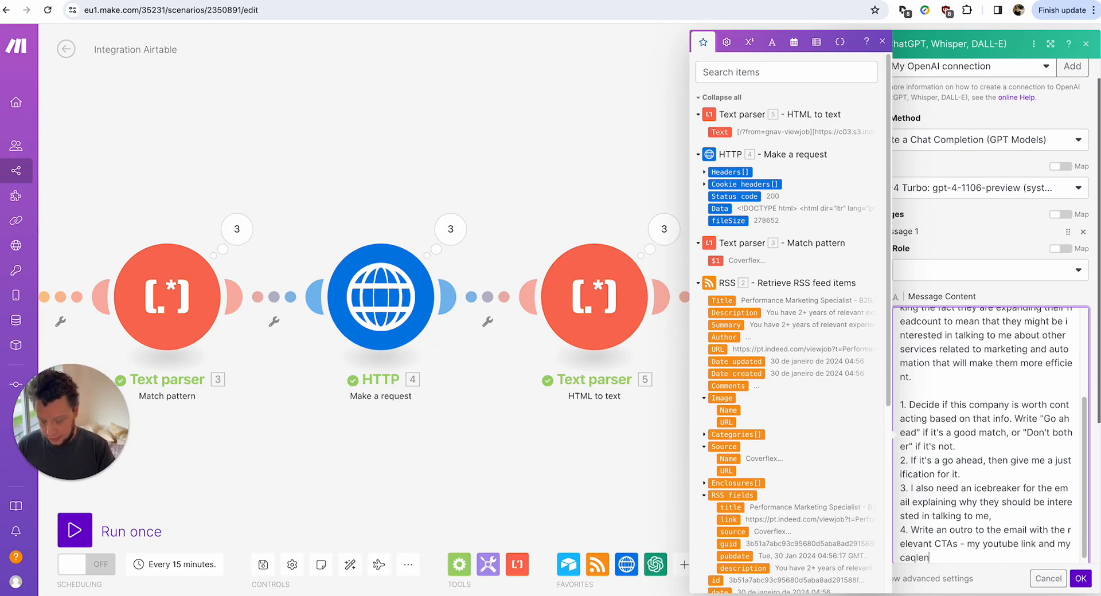
text(dar l)
key(BackSpace)
key(BackSpace)
key(BackSpace)
key(BackSpace)
key(BackSpace)
key(BackSpace)
key(BackSpace)
key(BackSpace)
key(BackSpace)
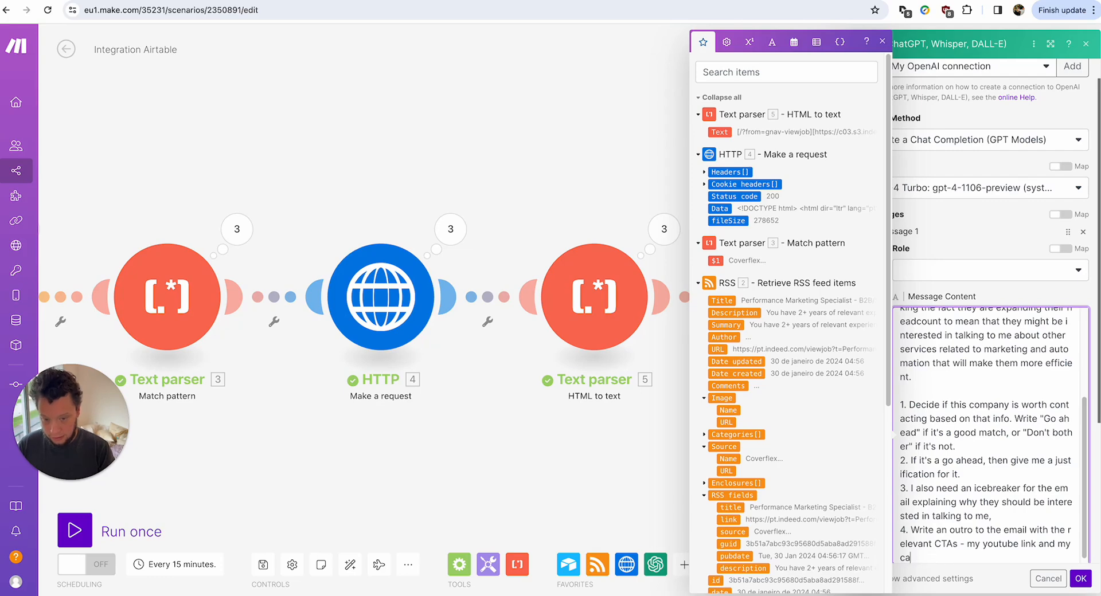
text(lendar apopoint)
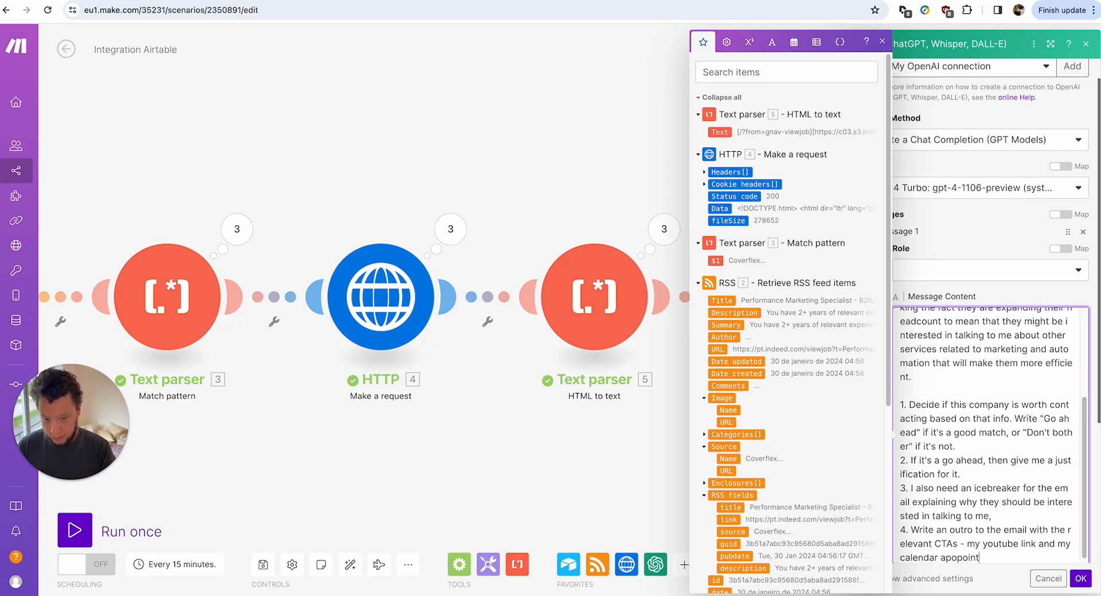
key(BackSpace)
key(BackSpace)
key(BackSpace)
key(BackSpace)
key(BackSpace)
key(BackSpace)
key(BackSpace)
text(ppointment link)
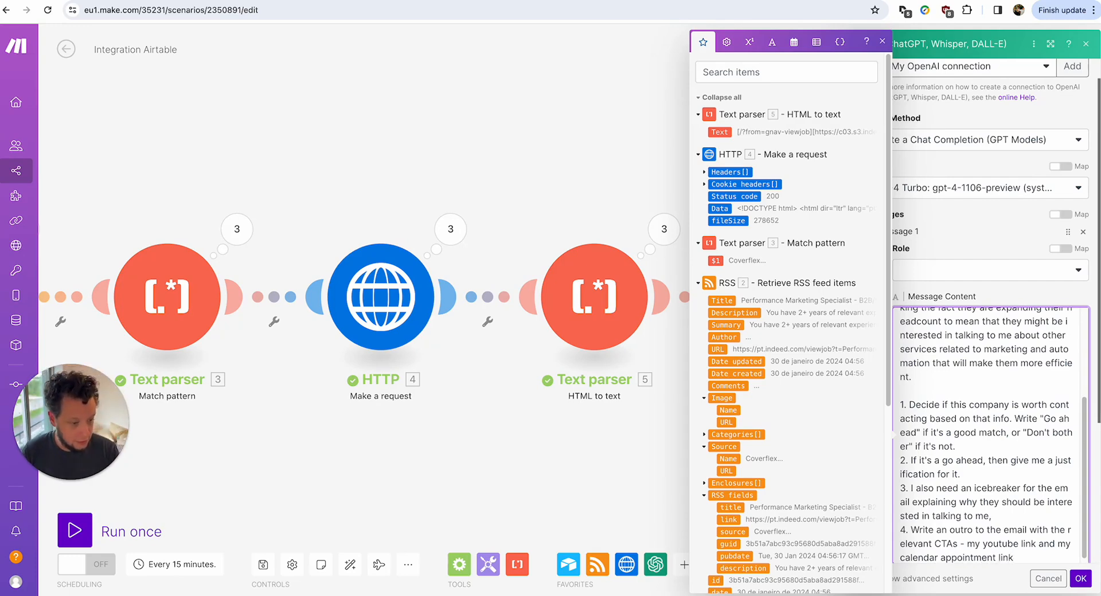
key(Escape)
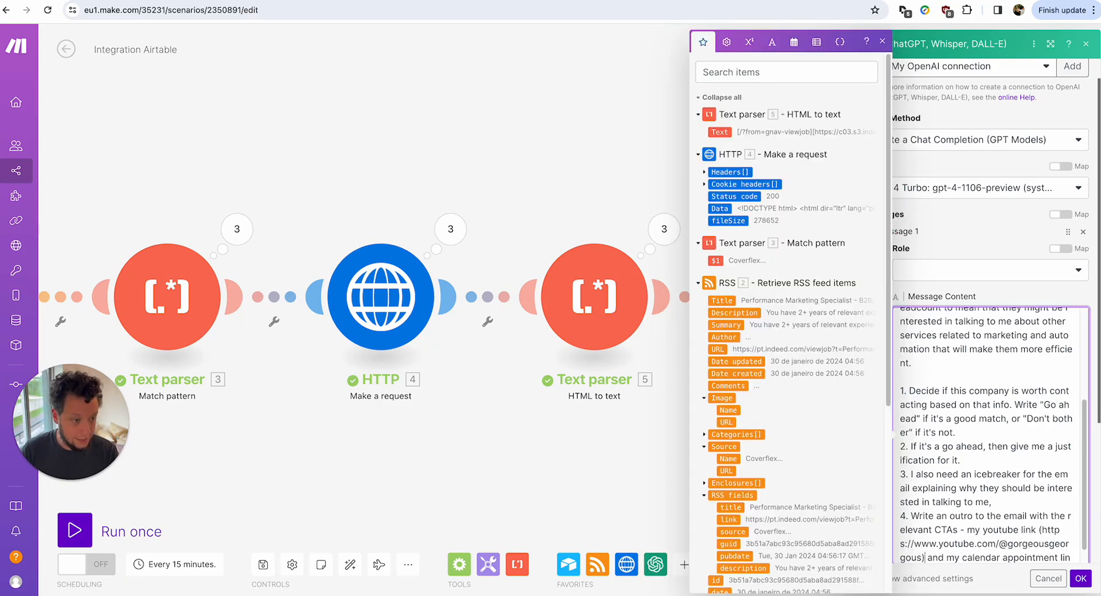
key(Escape)
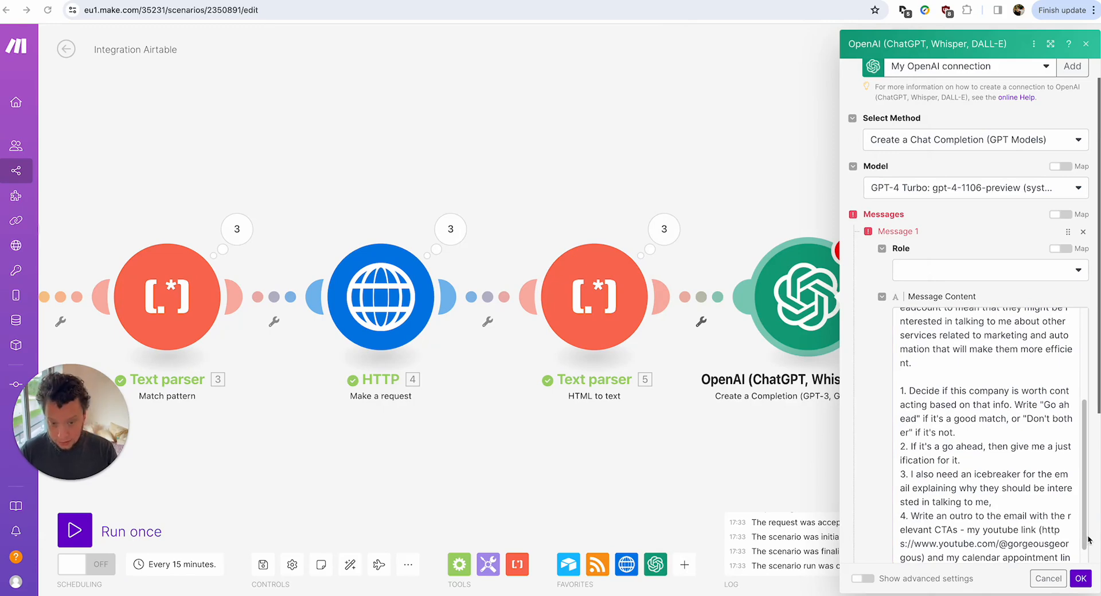
click(1002, 556)
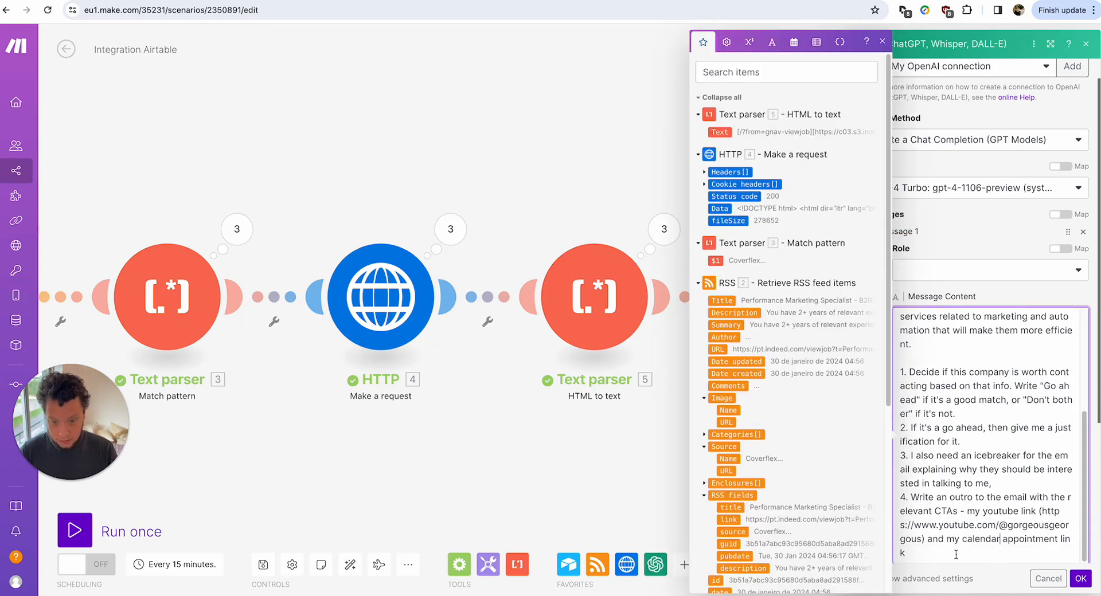
text(()
text(https://tidycal.com/georgewoodworth)
text())
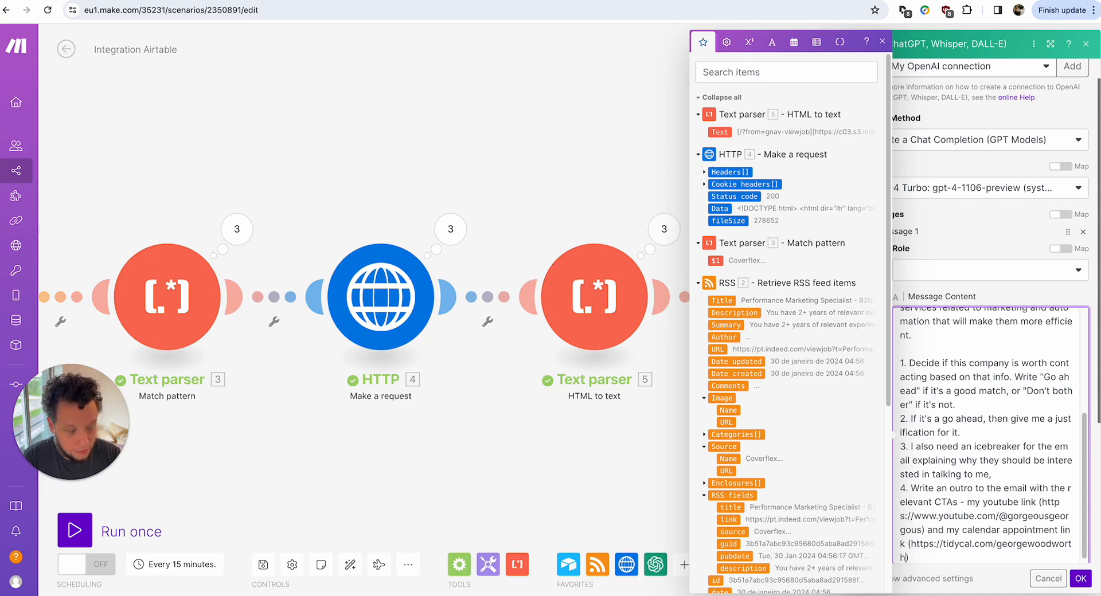
Add an 'Example client projects' heading and paste the three project bullets below it.
scroll(983, 349, down, 1)
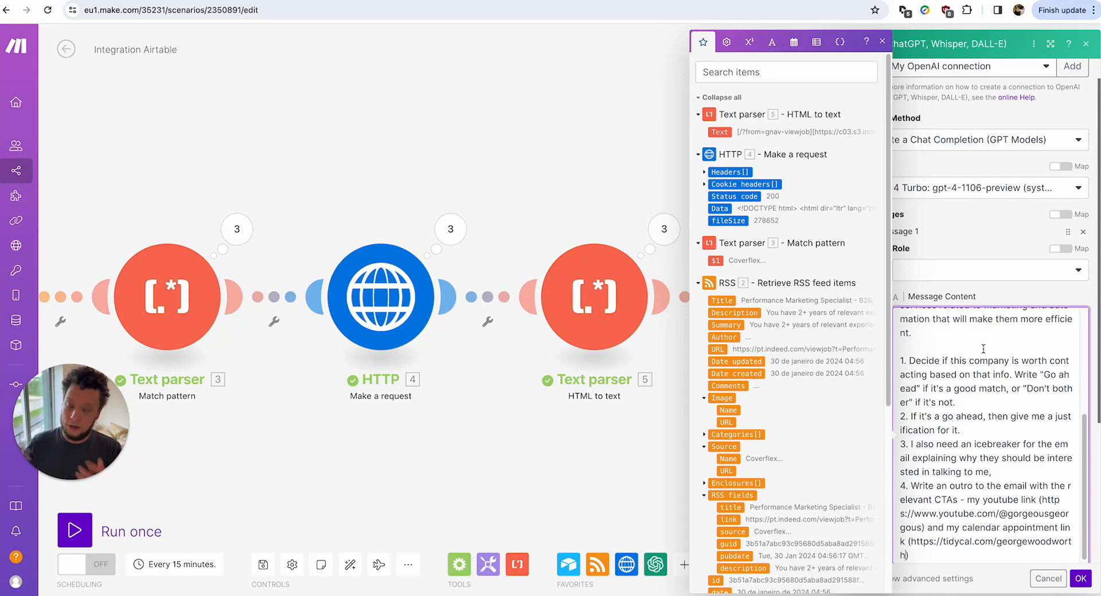
scroll(986, 350, down, 1)
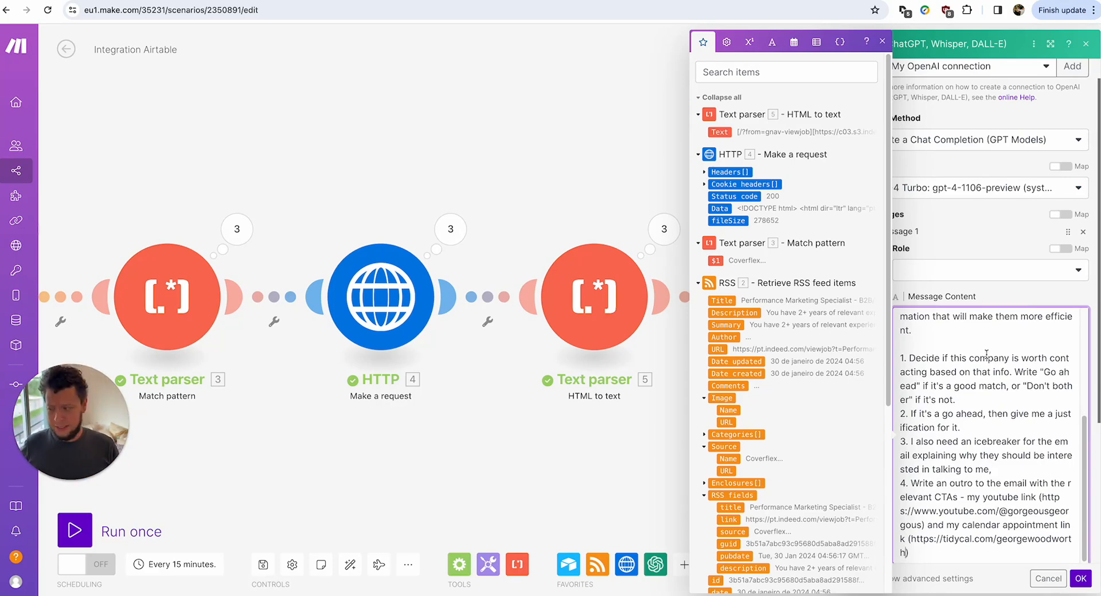
scroll(986, 354, down, 4)
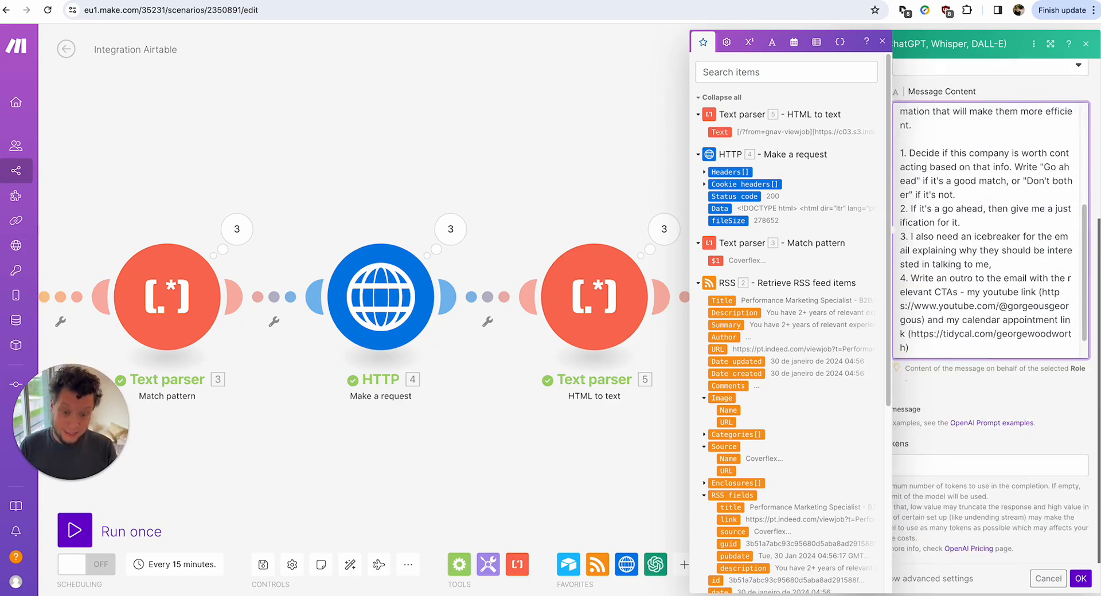
scroll(984, 354, down, 1)
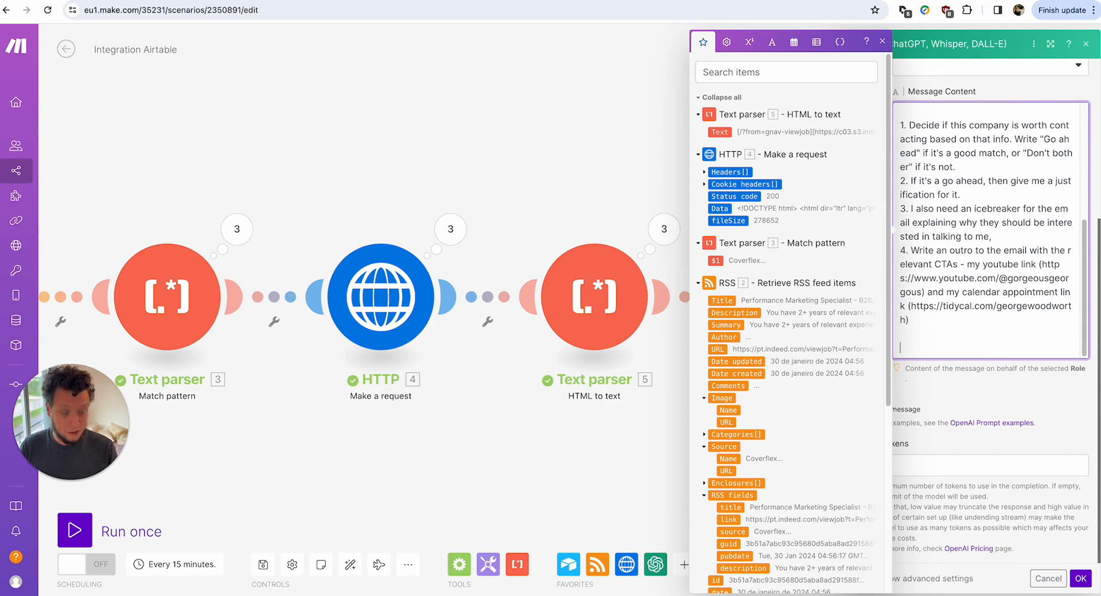
key(Return)
key(Return)
text(Example )
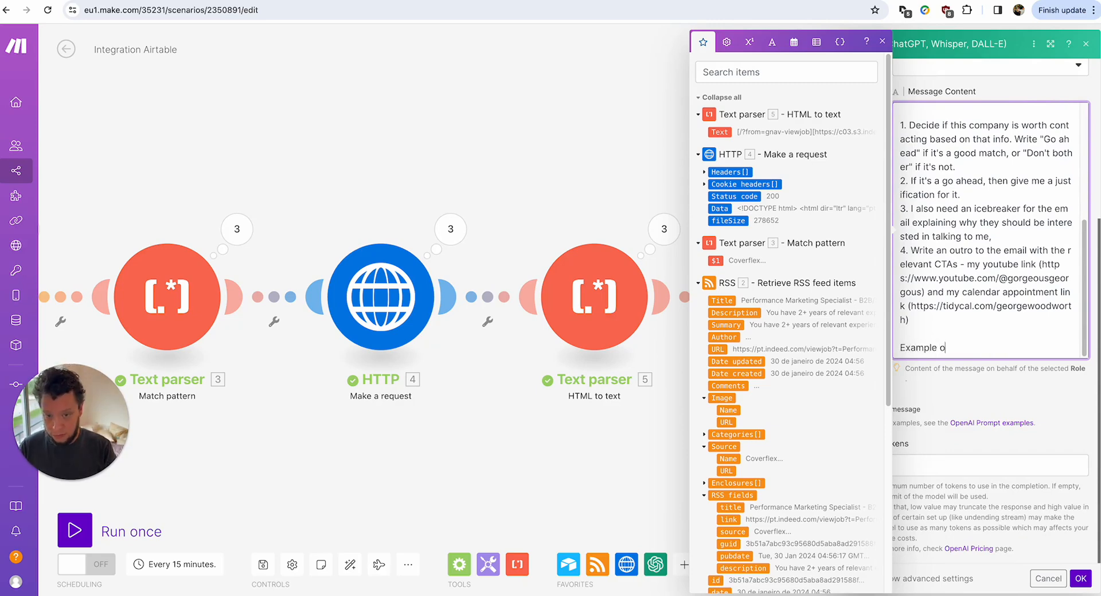
text(client p)
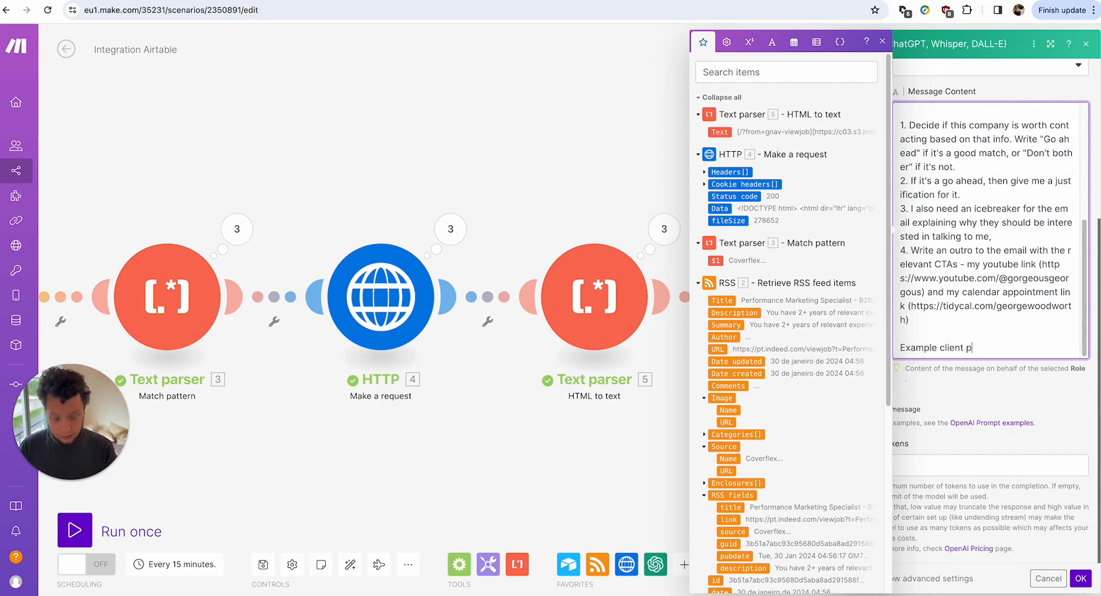
text(rojects:)
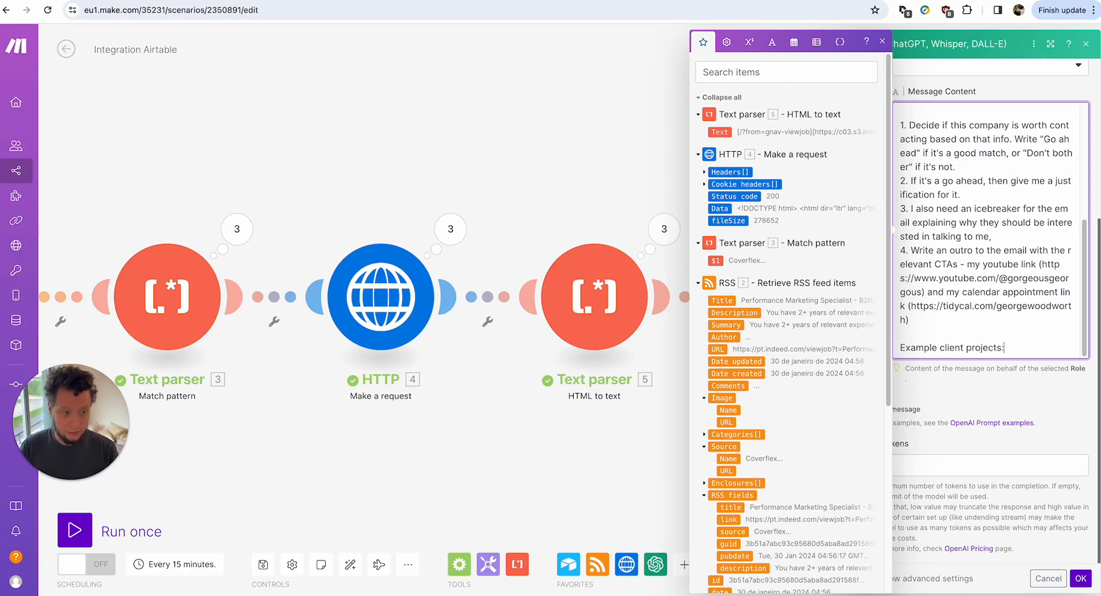
key(super+Tab)
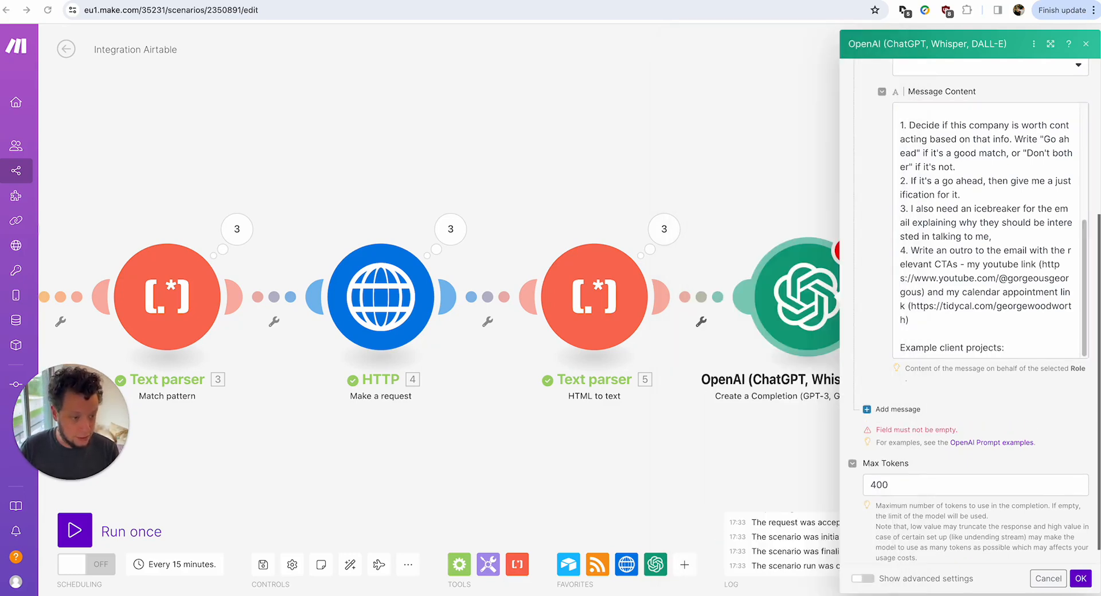
click(1008, 346)
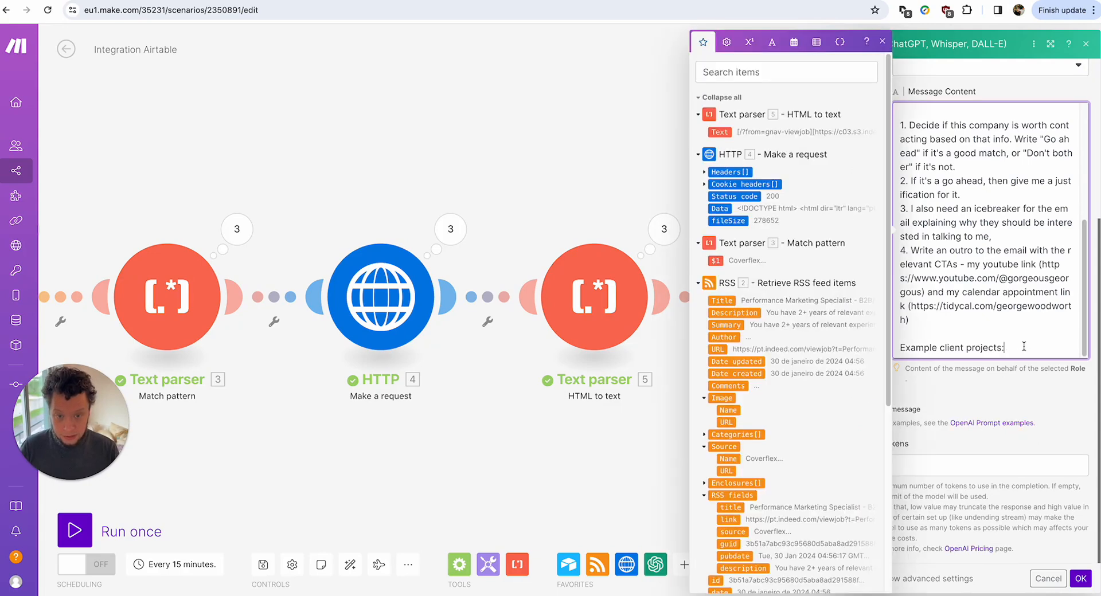
text(- Setting up a no-touch automatically updated cold email outreach for an energy company in the UK - Implementing a service-as-a-service for an American media agency that lets them create blogs, videos and social media posts for their clients at scale - Created a virtual CMO to automate decision making for an offshore IT company pulling in 1.5M a year)
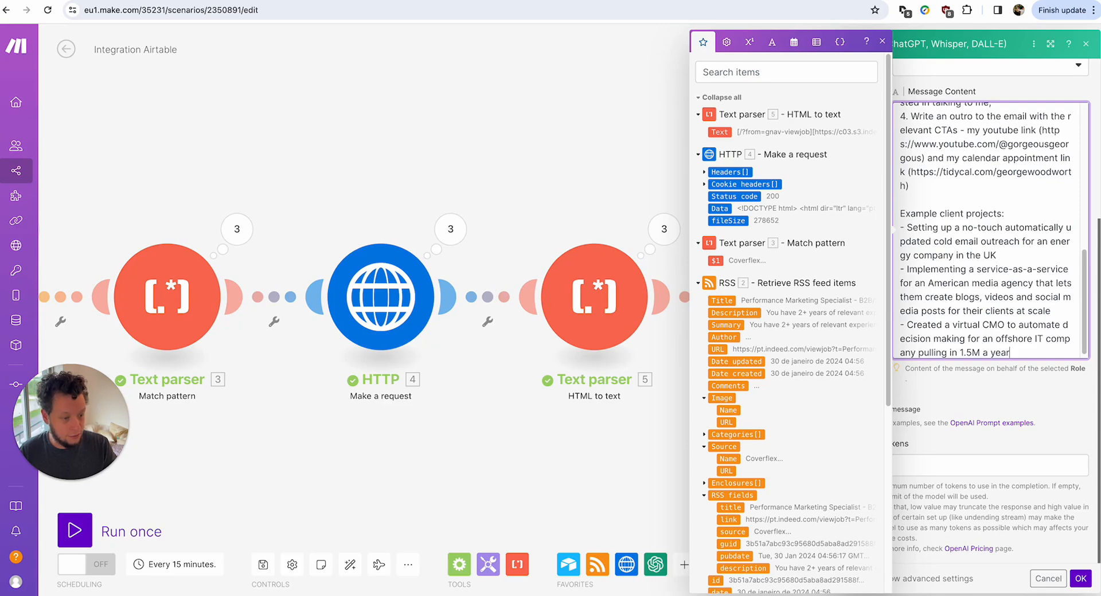
Paste the four-bullet Note block explaining the outreach isn't a job application.
key(super+Tab)
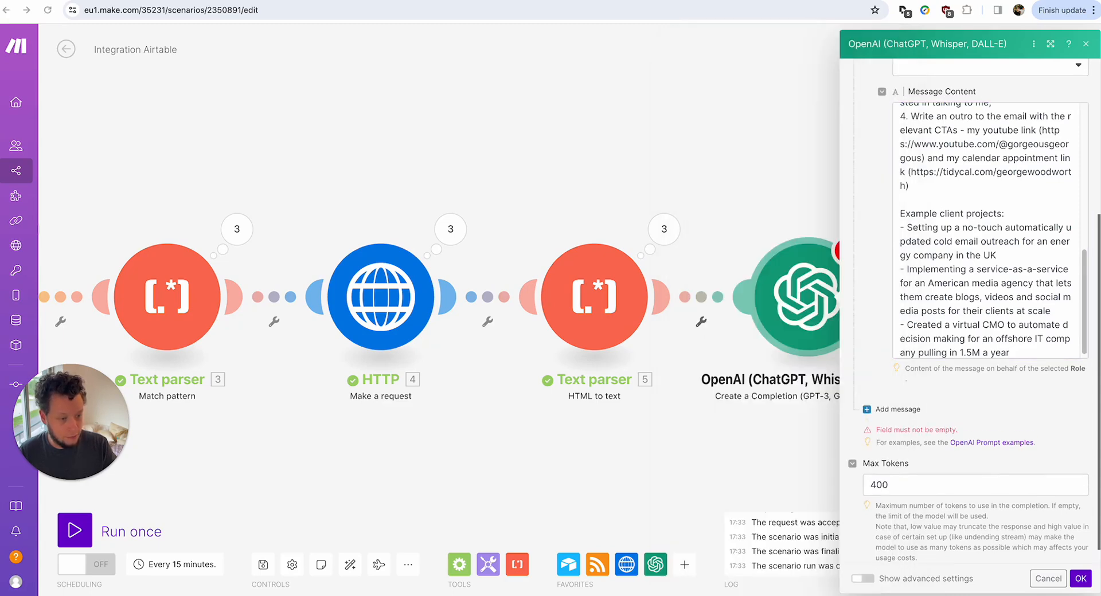
click(1031, 328)
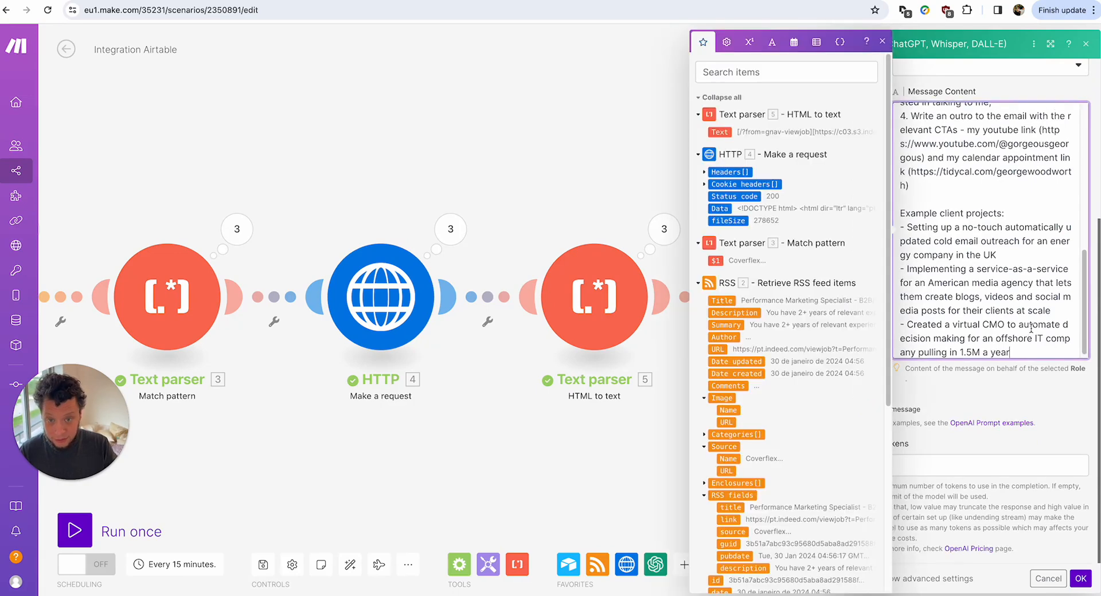
text(Note: - I am not applying for a job - Rather I am noticing they are expanding their headcount - Which suggests a desire for growth or a strategic shift in their operations - As such, there might be space for me to work with them as a fractional automator)
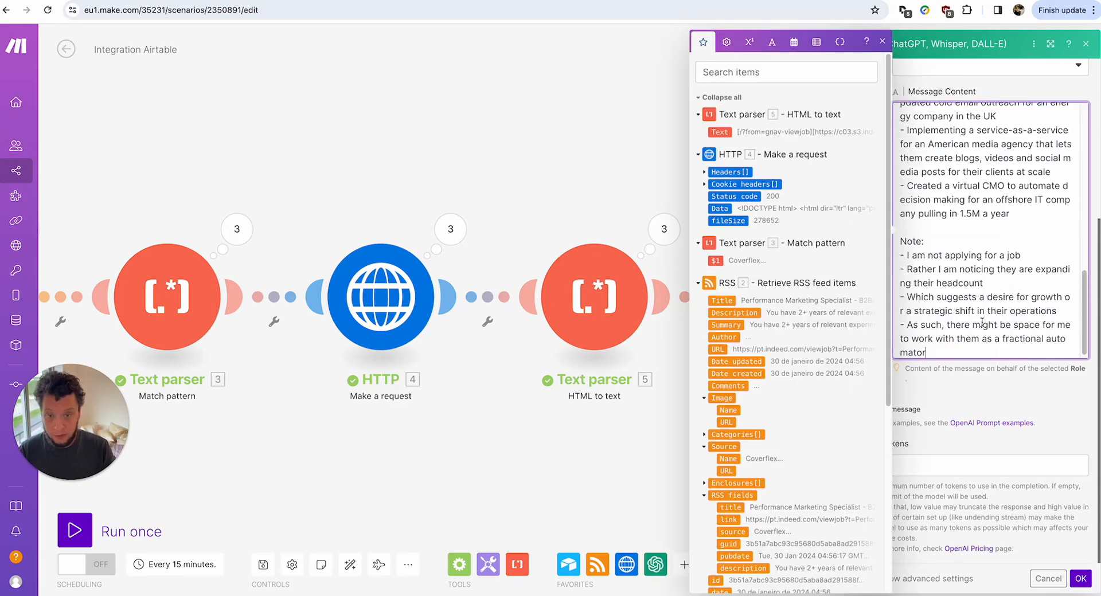
drag(909, 255, 976, 235)
shift+click(1027, 253)
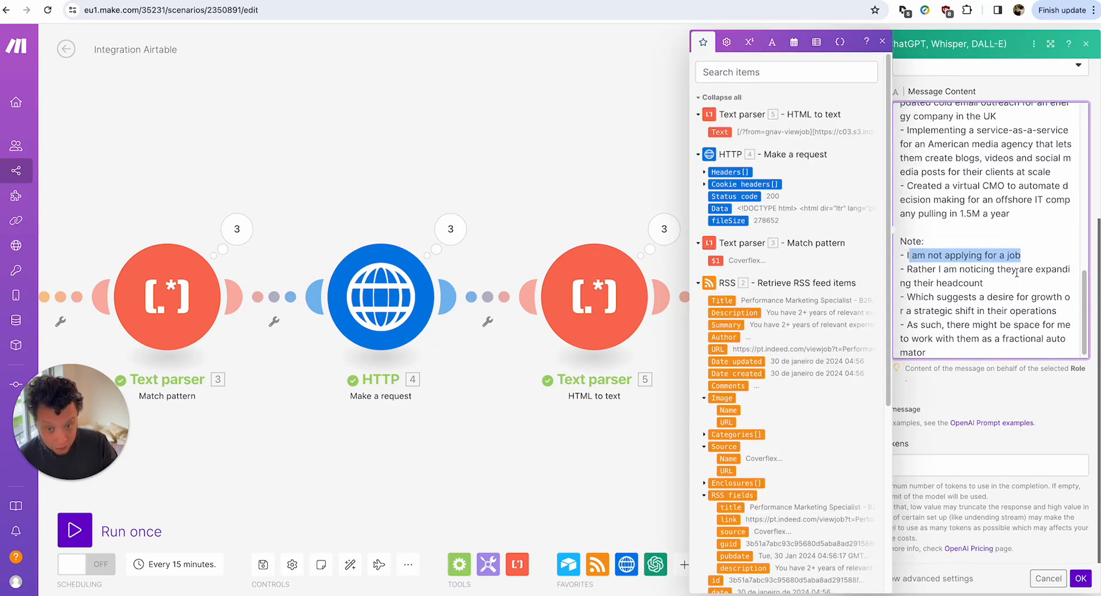
scroll(1004, 282, down, 1)
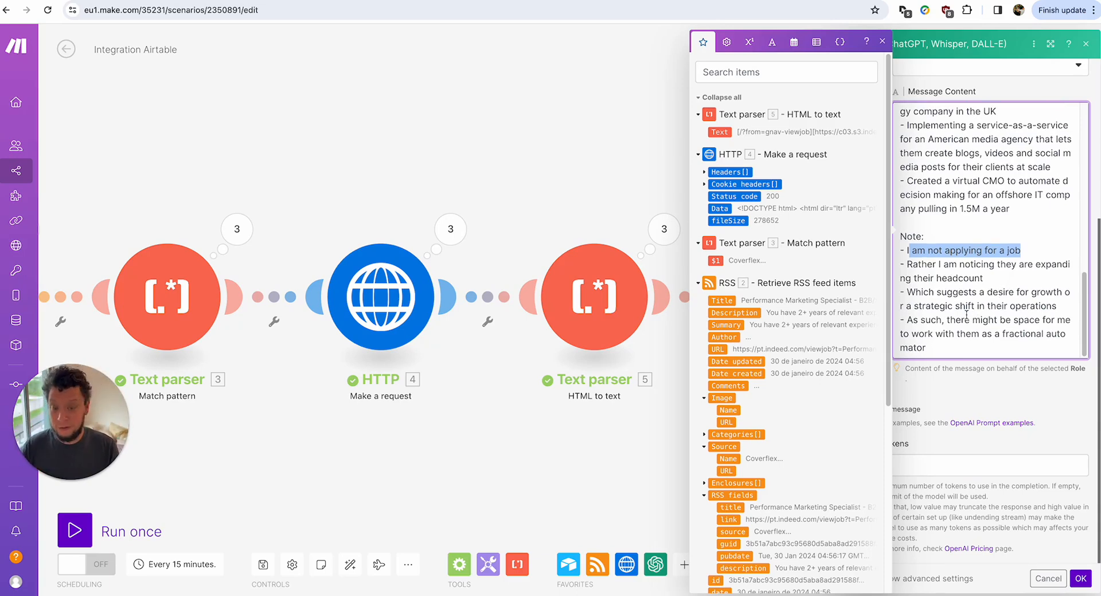
click(960, 354)
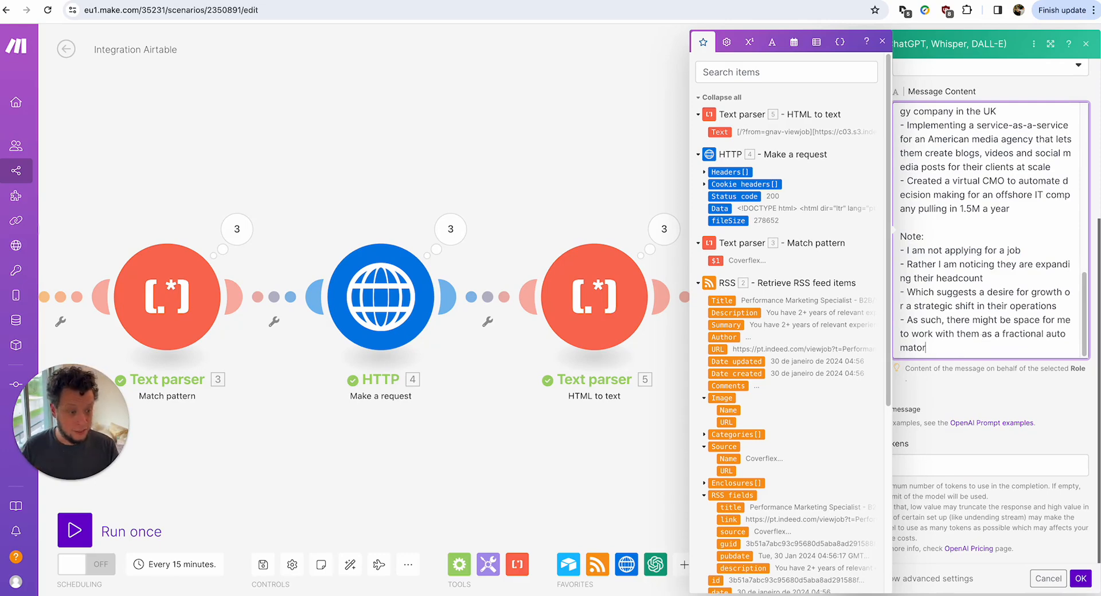
key(super+Tab)
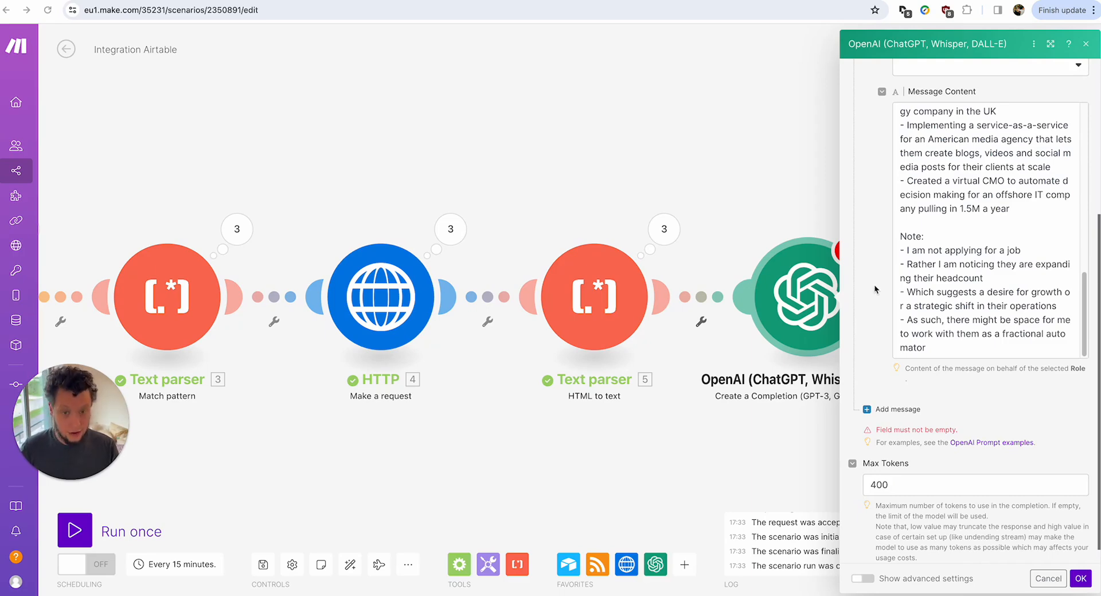
scroll(991, 321, down, 1)
Paste the JSON template with Go ahead, Justification, Icebreaker and Email signoff, plus 'Never deviate from this JSON'.
click(991, 328)
text(Output it as a JSON like this { "Go ahead":"Go ahead or don't bother", "Justification":"INSERT REASON", "Icebreaker":"INSERT COPY", "Email signoff":"INSERT COPY" } Never deviate from this JSON. Just go straight into the JSON. Don't have any writing outside of the first { and last }  Don't write ```json before or ``` after.)
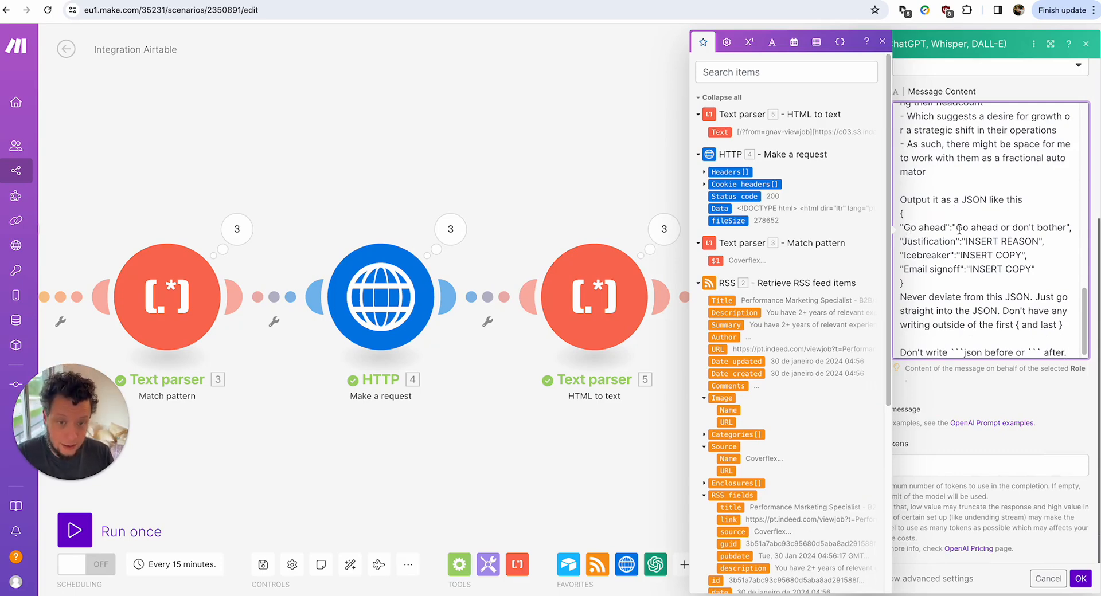
drag(958, 229, 1056, 224)
click(907, 246)
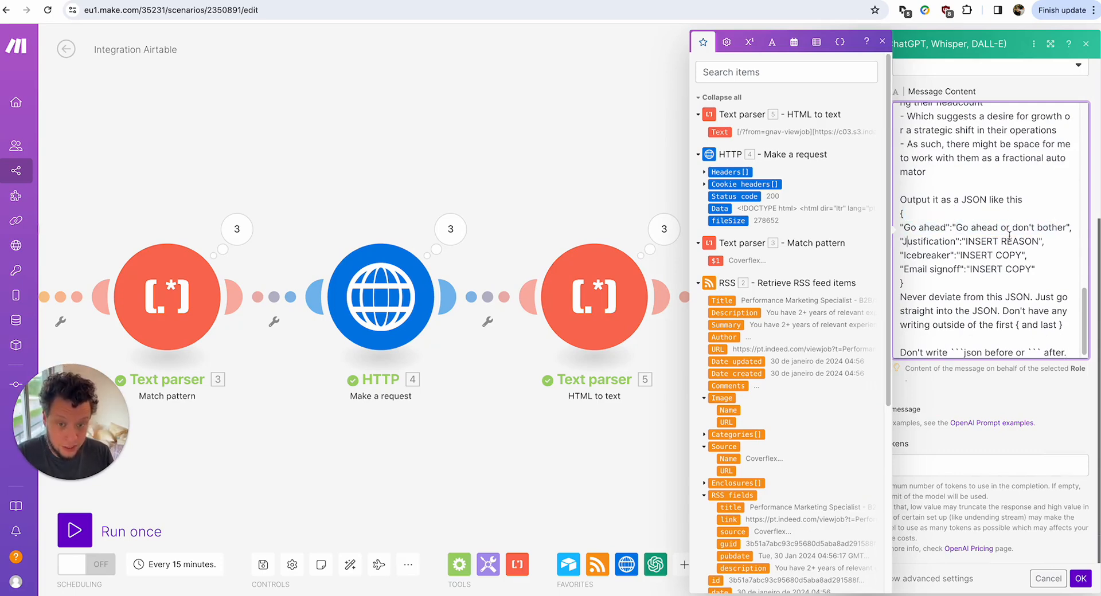
click(925, 255)
click(943, 266)
drag(966, 266, 1005, 266)
scroll(938, 304, down, 1)
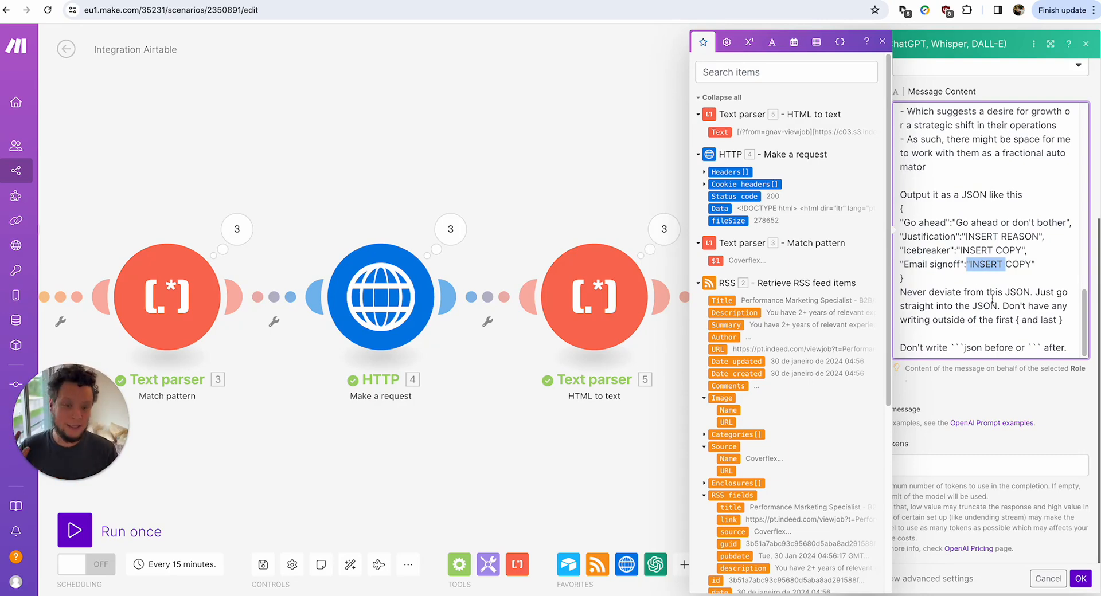
triple_click(999, 326)
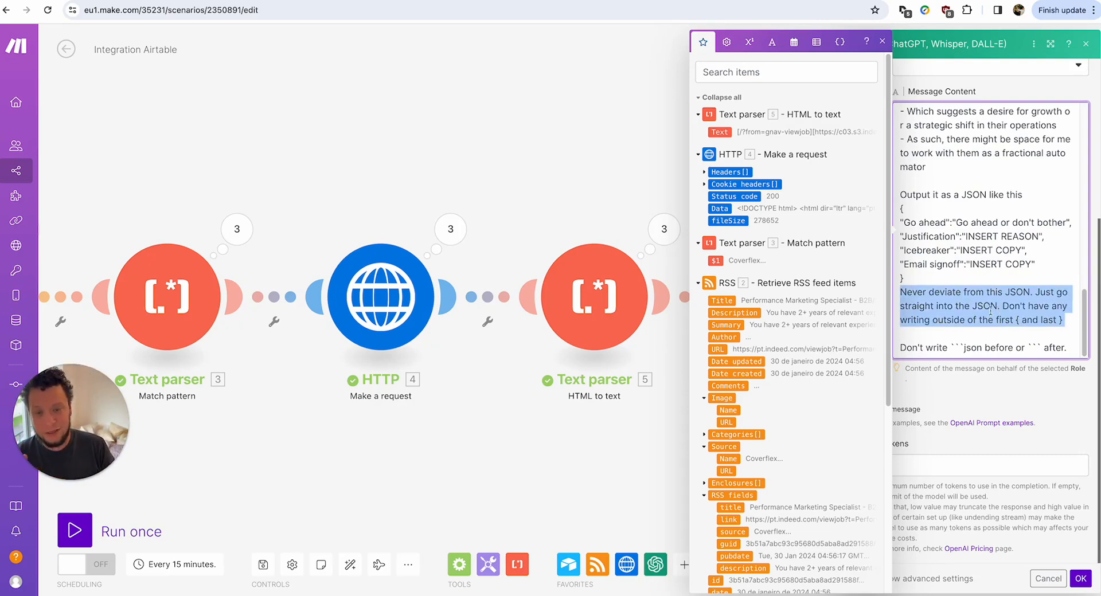
click(989, 303)
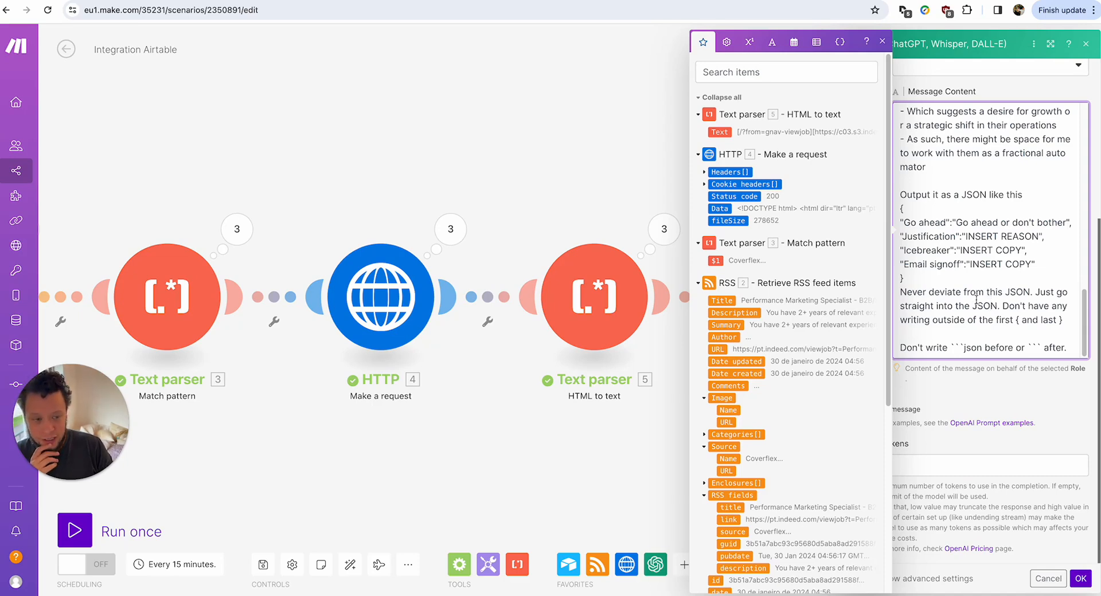
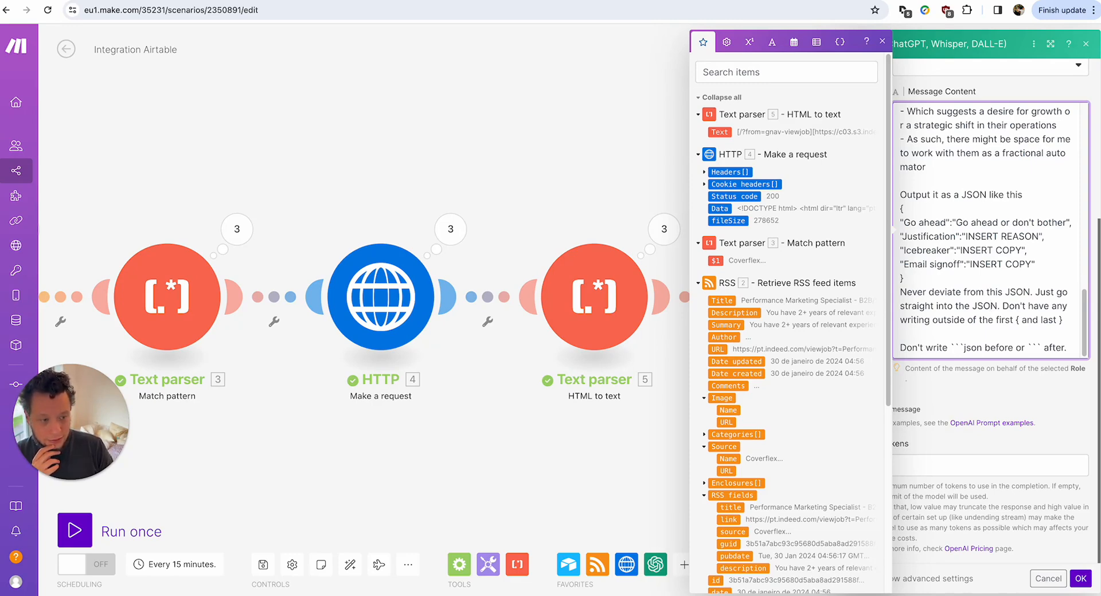
Add a 'My general skills:' heading with a bullet on marketing and sales automations that 10x output.
scroll(1069, 300, up, 5)
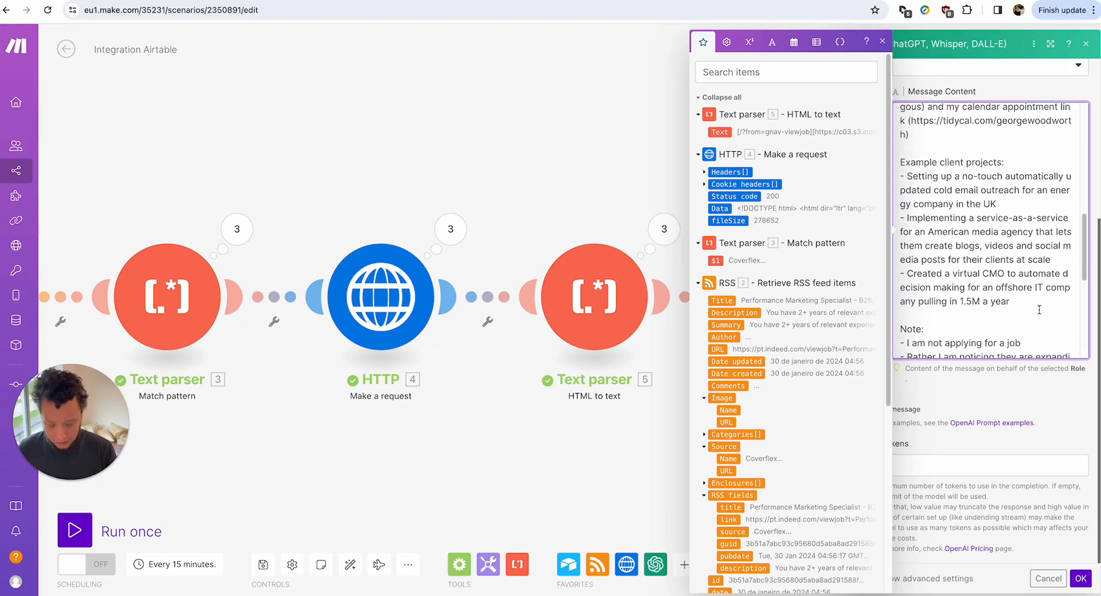
click(1039, 309)
key(Return)
key(Return)
text(My fged)
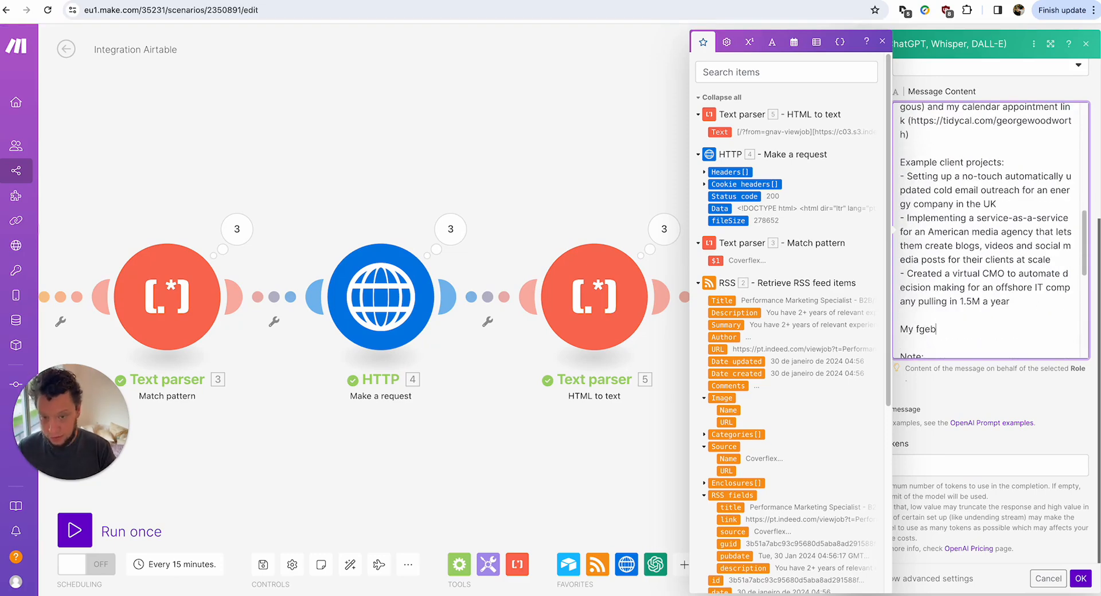
key(BackSpace)
key(BackSpace)
key(BackSpace)
key(BackSpace)
text(general skills:)
key(Return)
text(- Buildi)
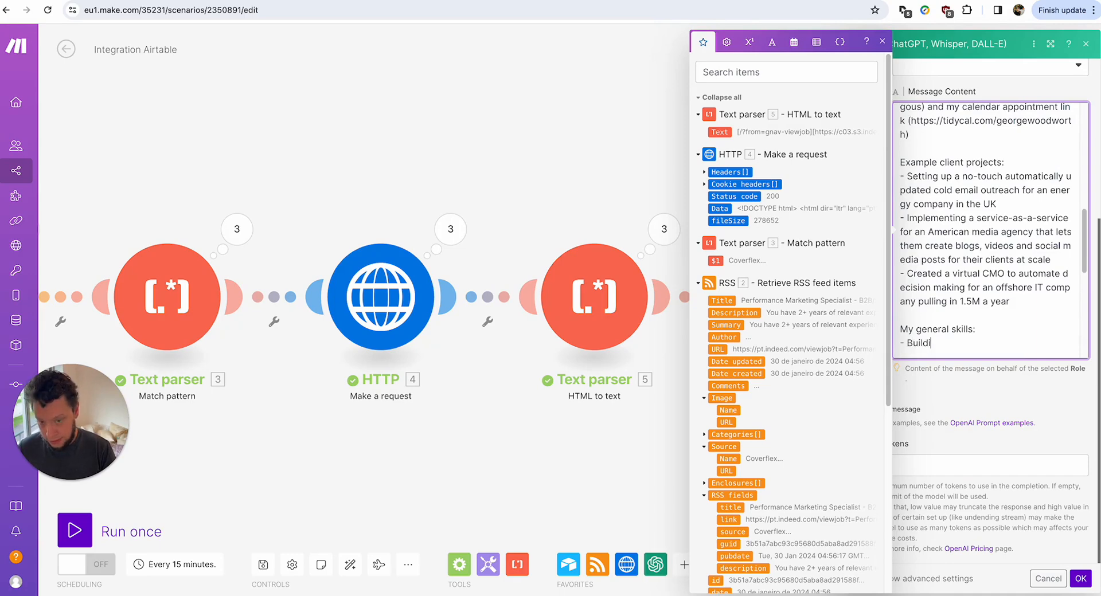
text(ng automations for )
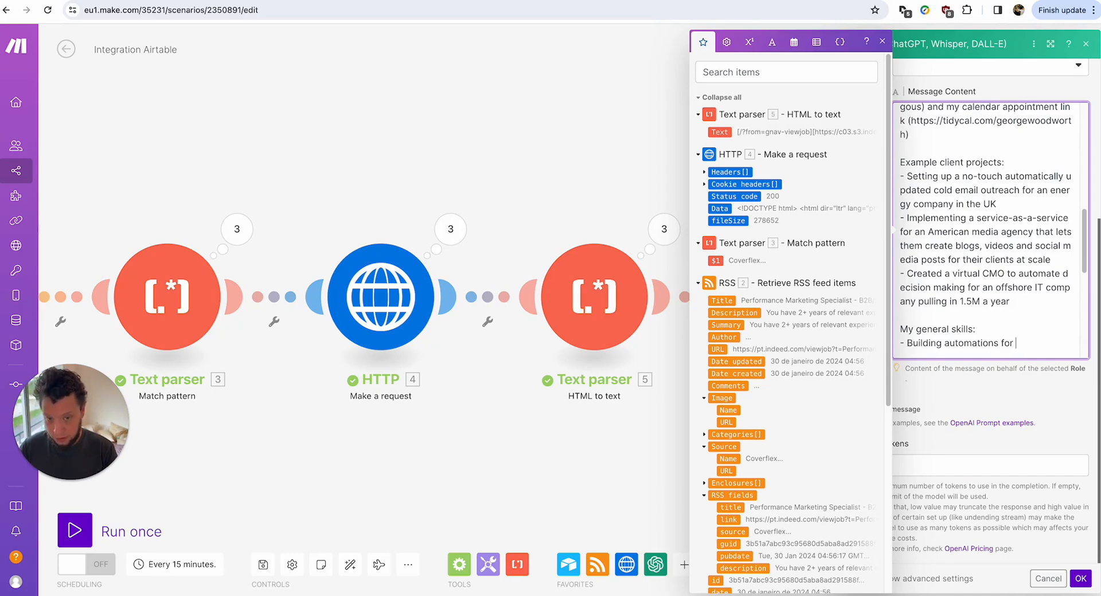
text(marketi)
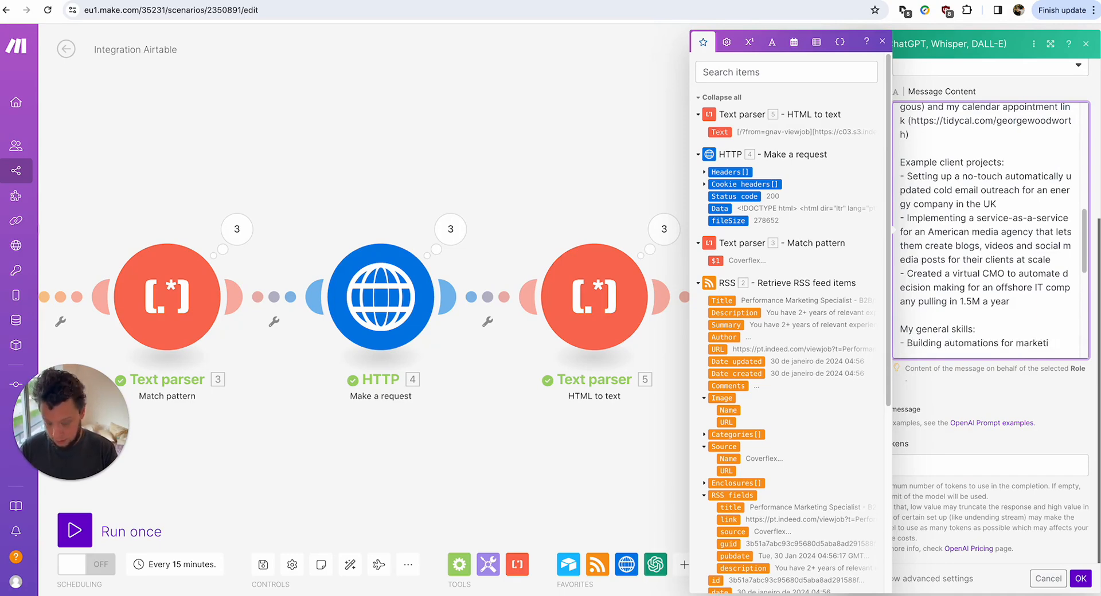
text(ng and sales that )
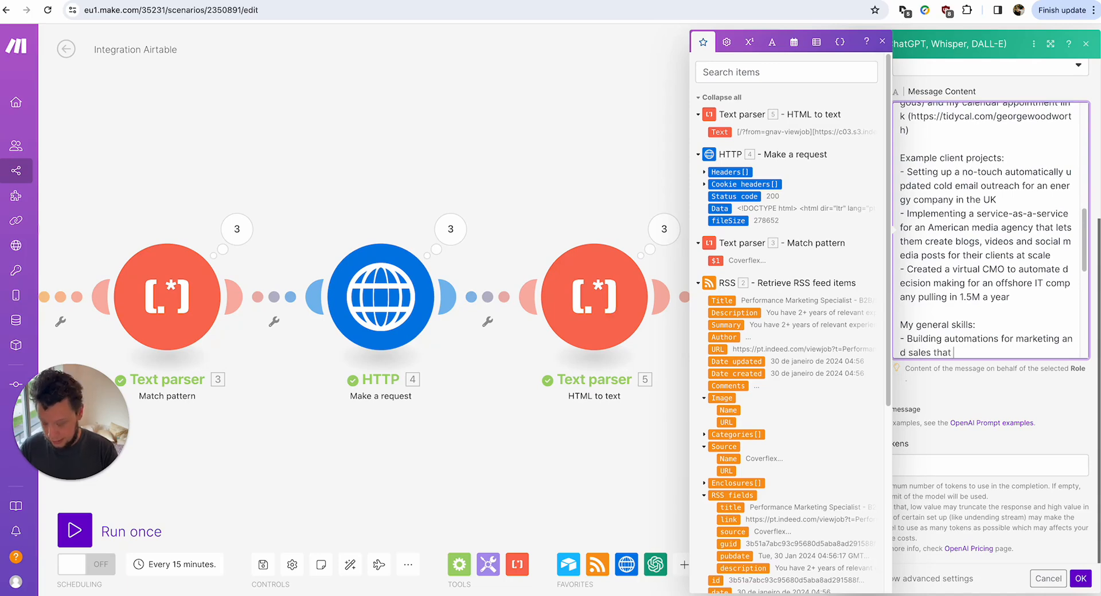
text(10x outpur)
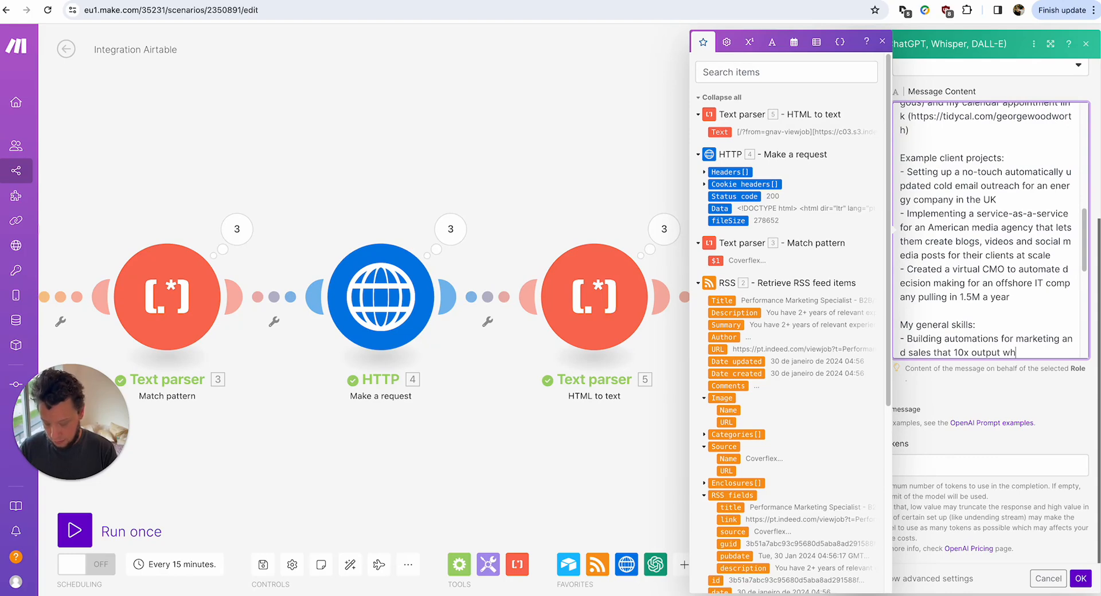
text( while reducing manu)
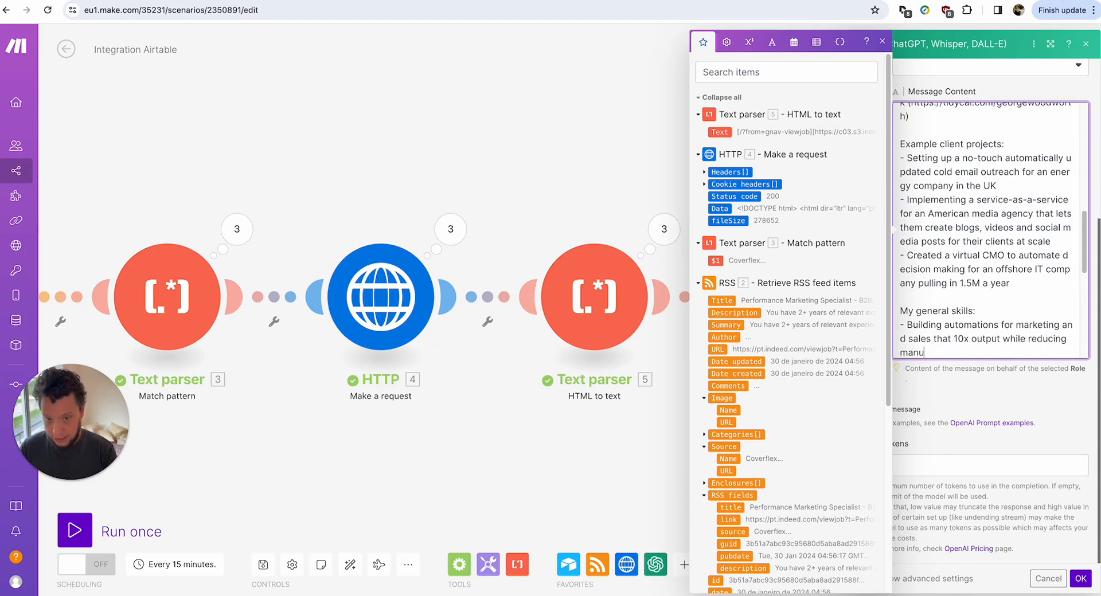
text(al effort)
Add skill bullets on custom GPTs as a virtual c-suite and strategic automation advice.
key(Return)
text(- Using cu)
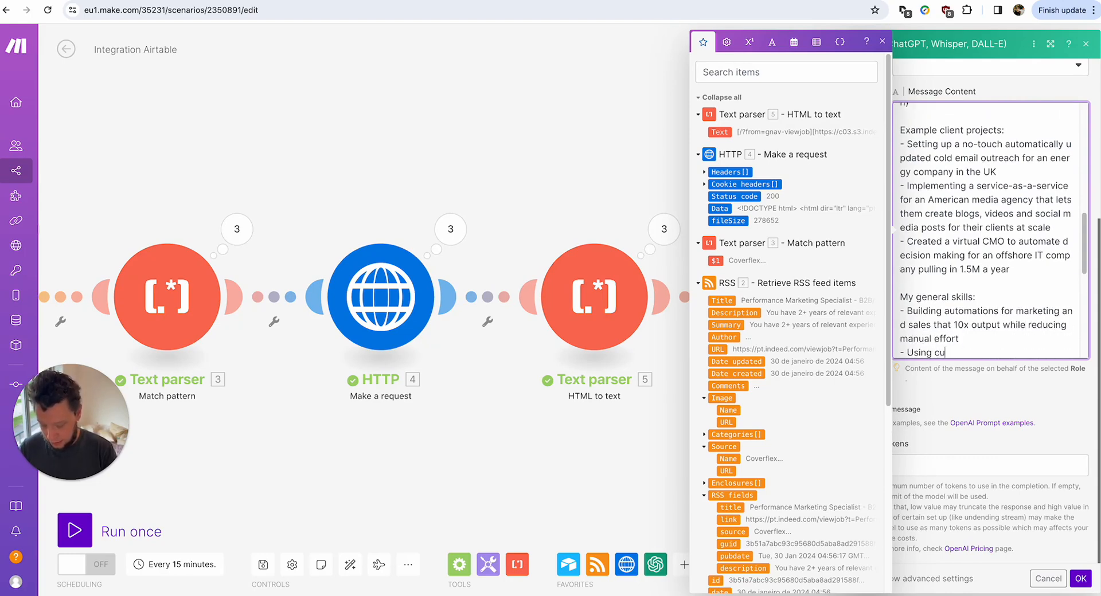
text(stom GPO)
key(BackSpace)
text(Ts sol)
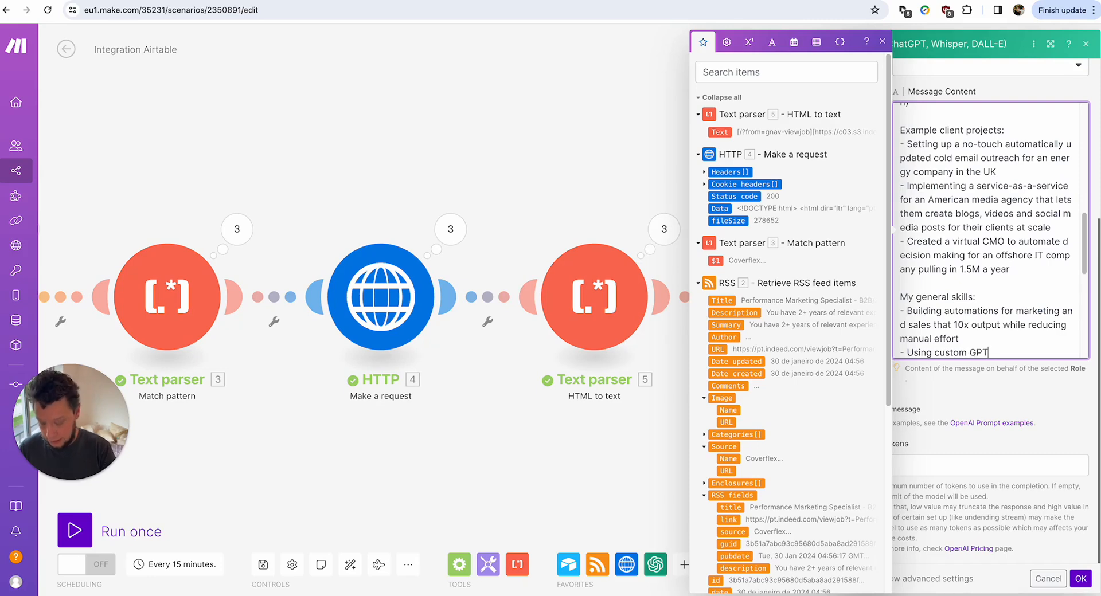
key(BackSpace)
key(BackSpace)
key(BackSpace)
text(to )
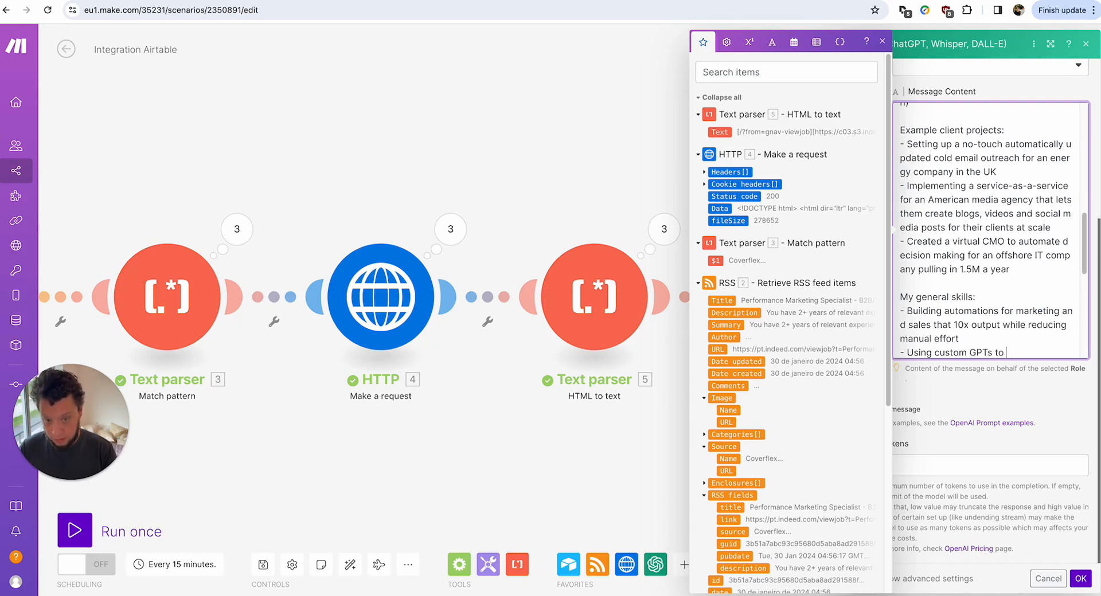
text(build a vi)
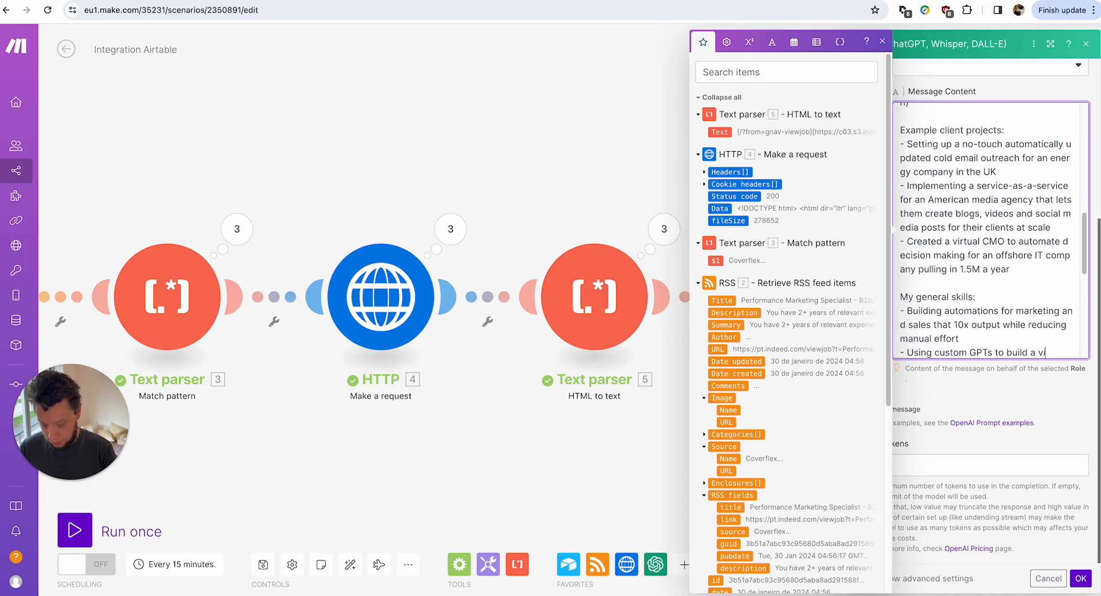
text(rtual c-s)
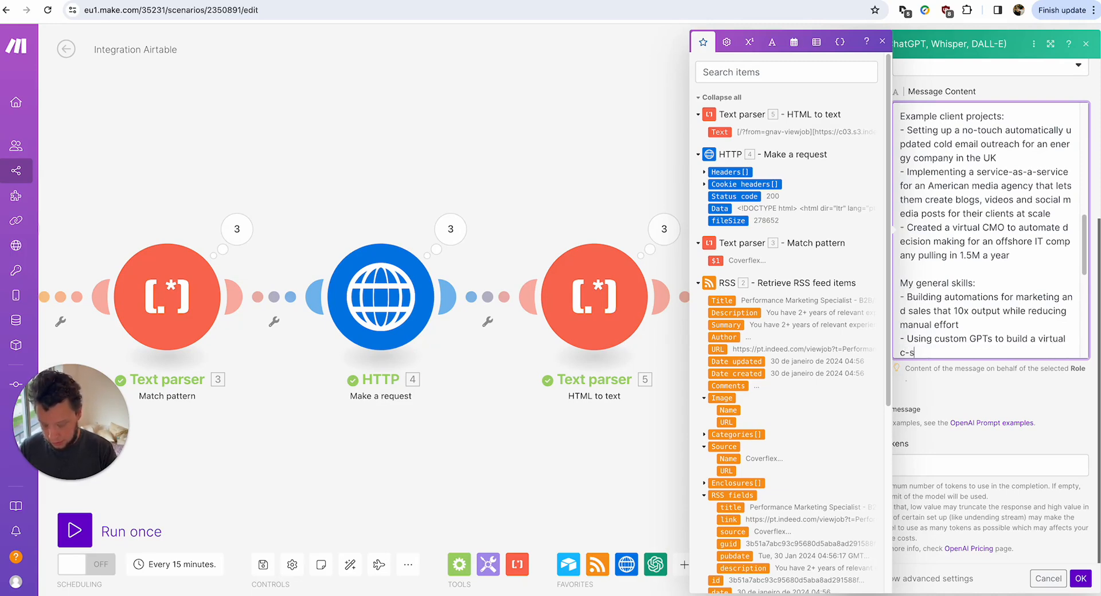
text(uite)
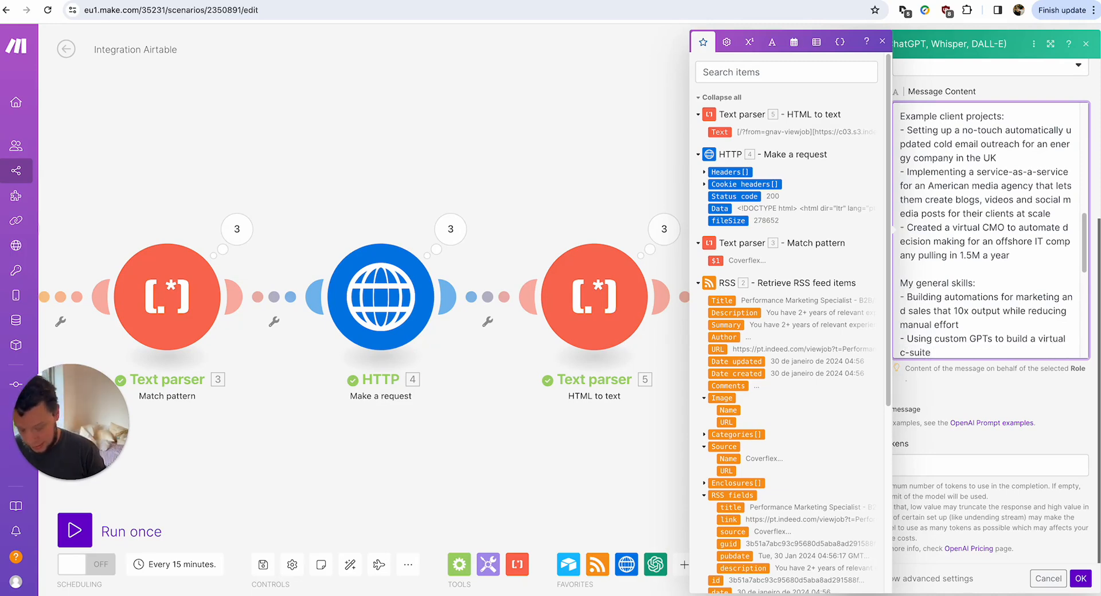
key(Return)
text(- )
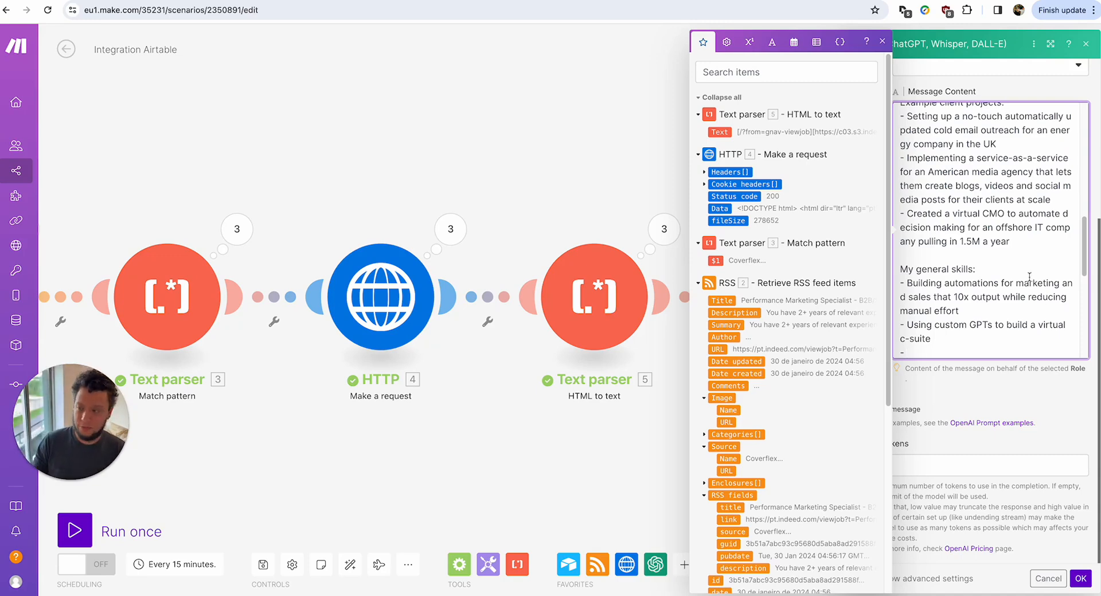
text(STarteguc advice on)
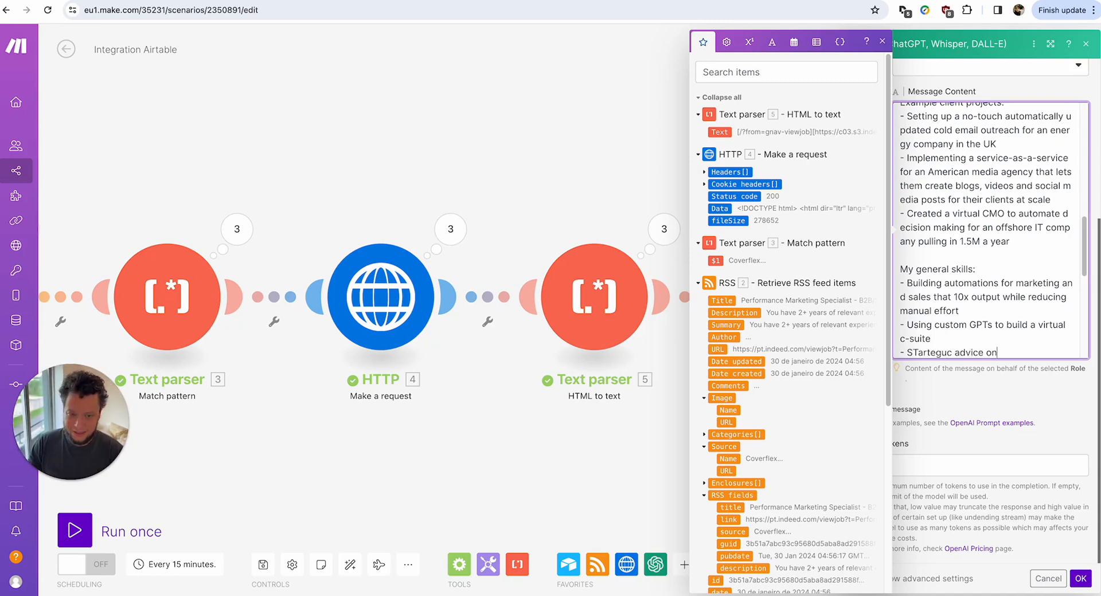
text( automation )
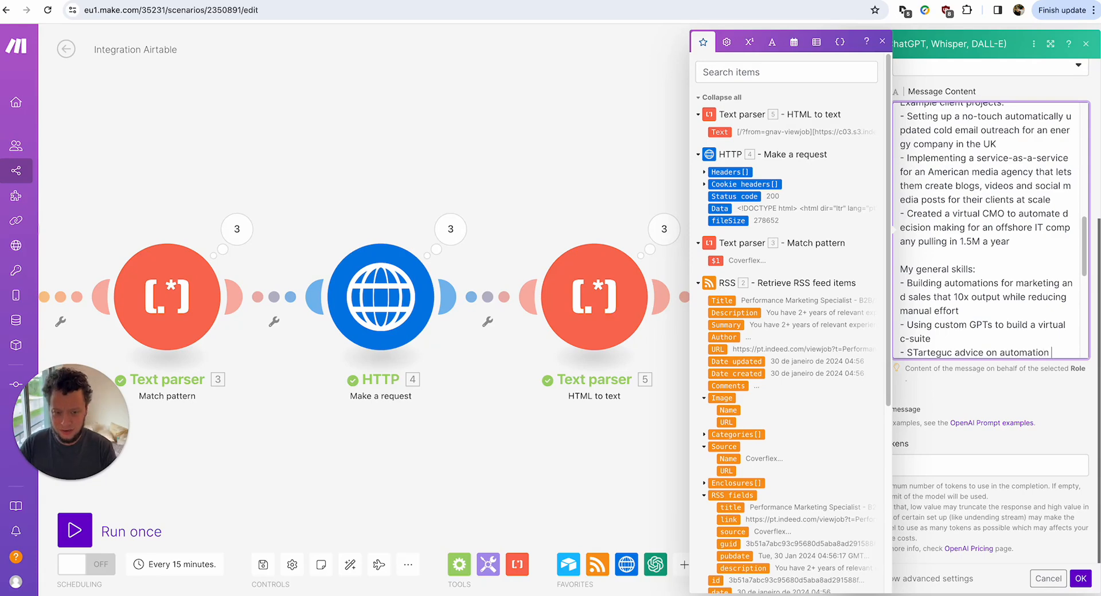
text(journeys)
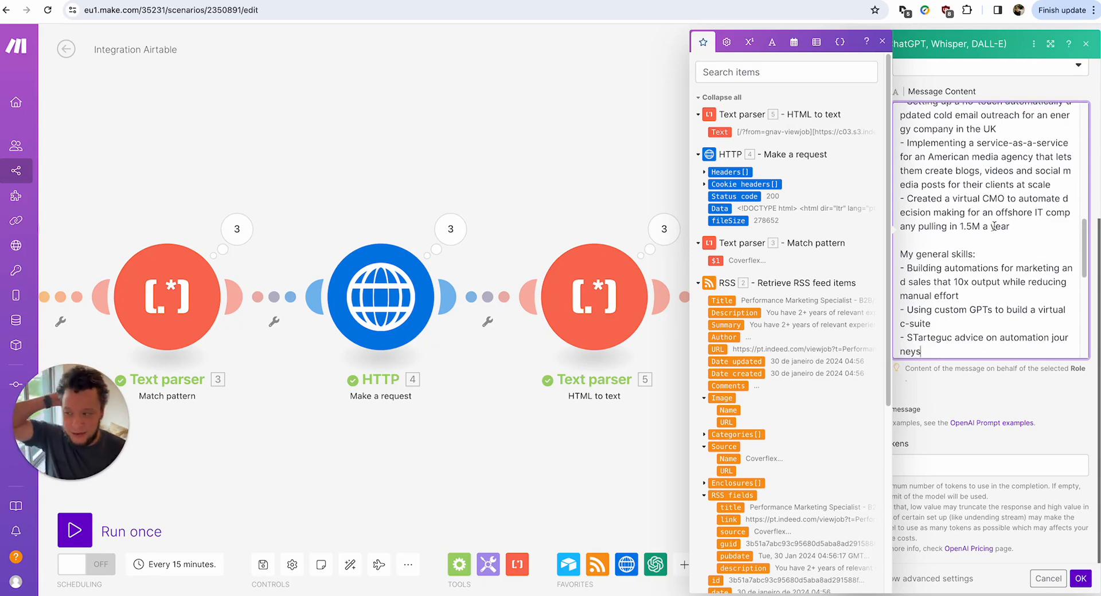
scroll(992, 223, down, 5)
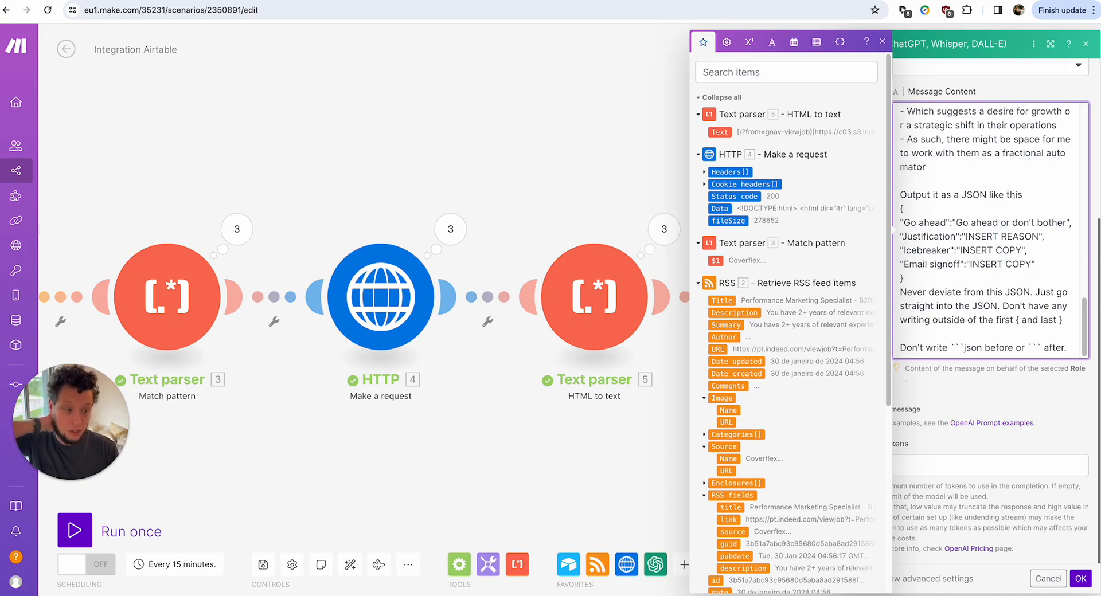
Set the first OpenAI message's role to User and go over its prompt text.
click(956, 383)
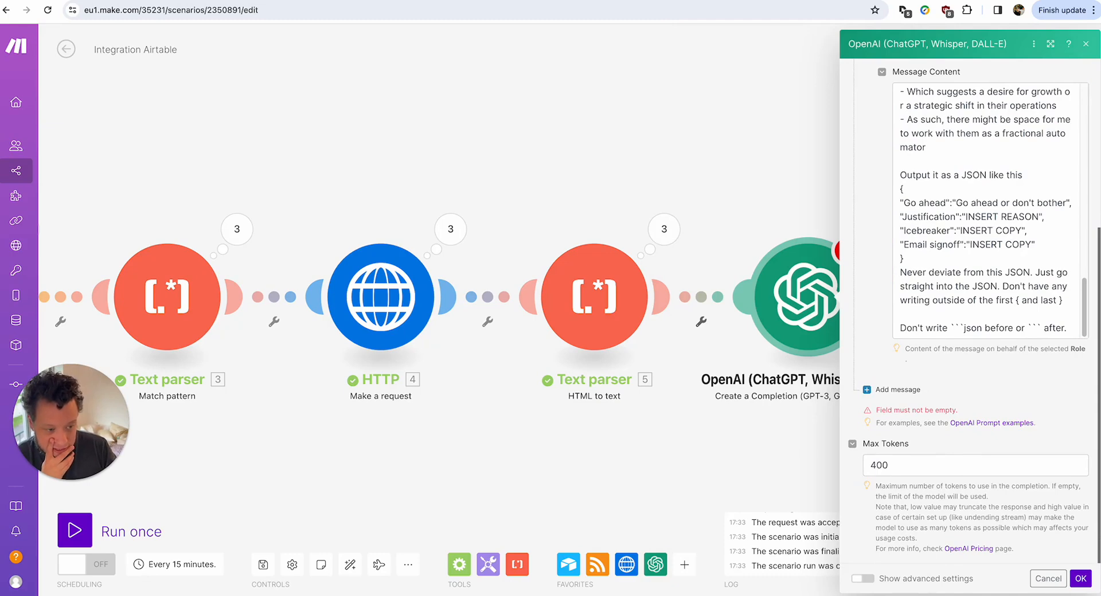
scroll(941, 307, up, 10)
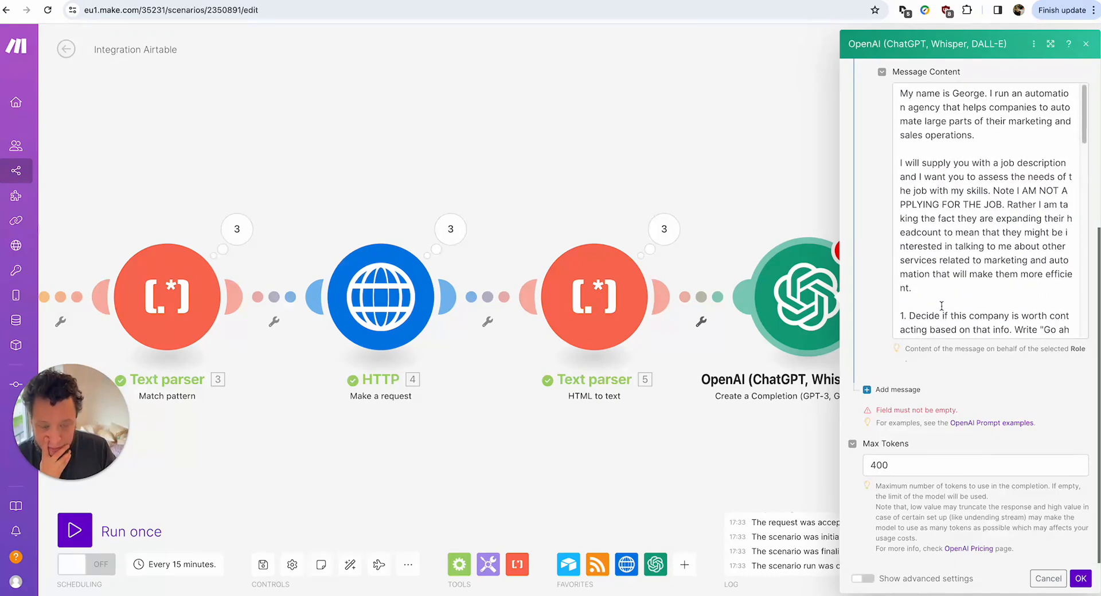
scroll(941, 307, up, 5)
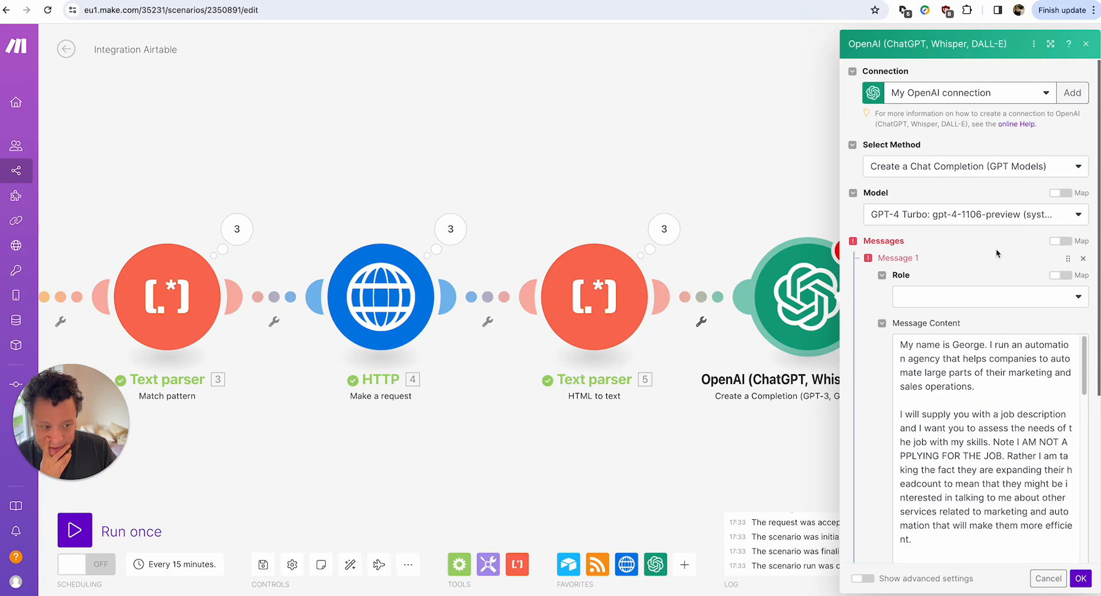
click(947, 297)
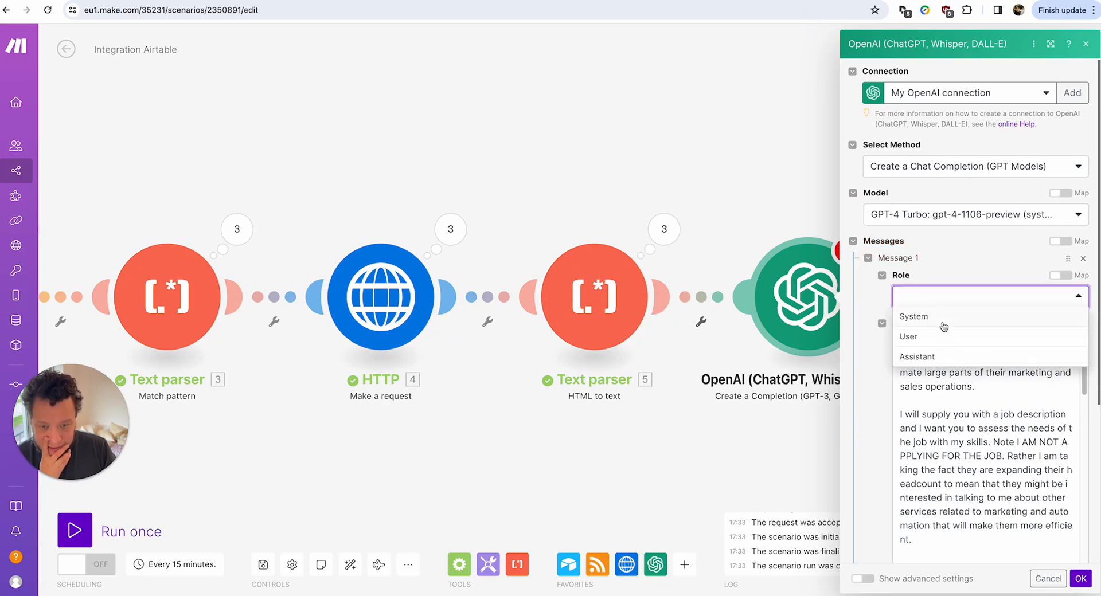
click(940, 333)
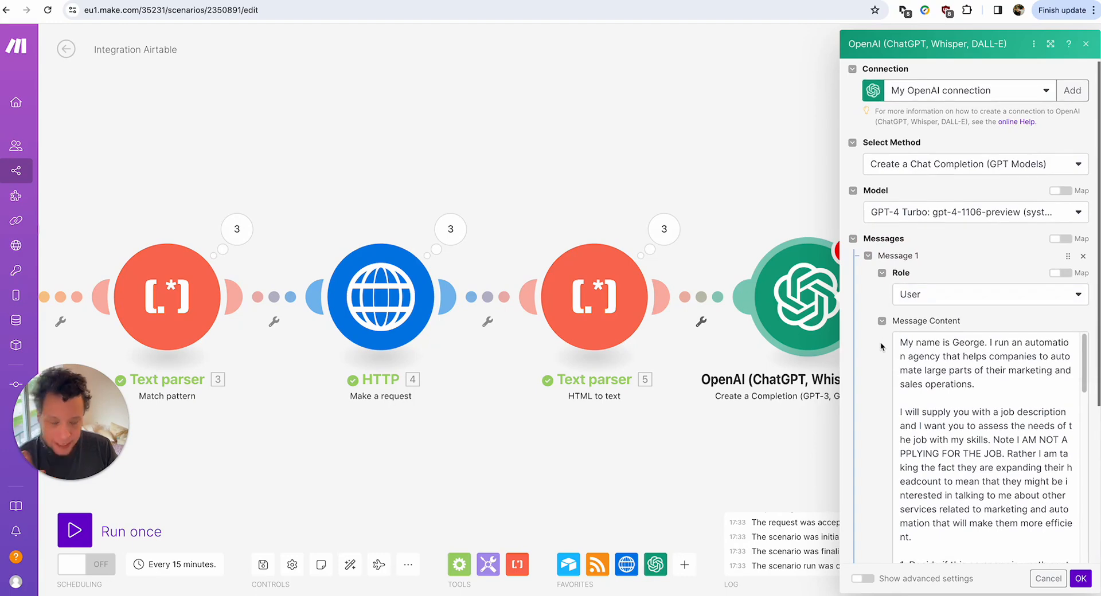
scroll(879, 342, down, 3)
click(934, 301)
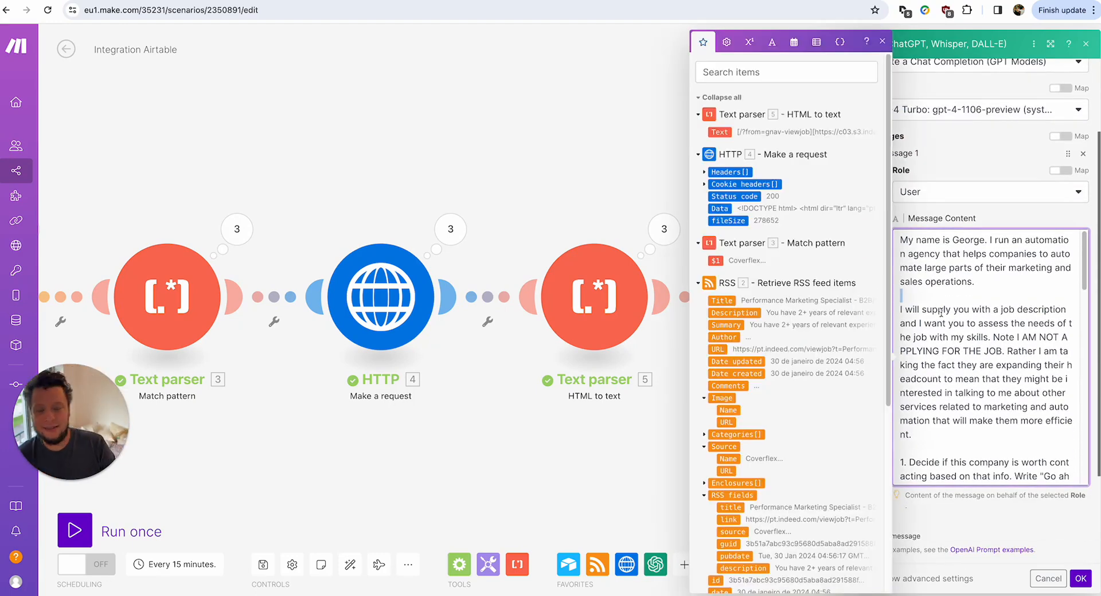
scroll(998, 369, down, 10)
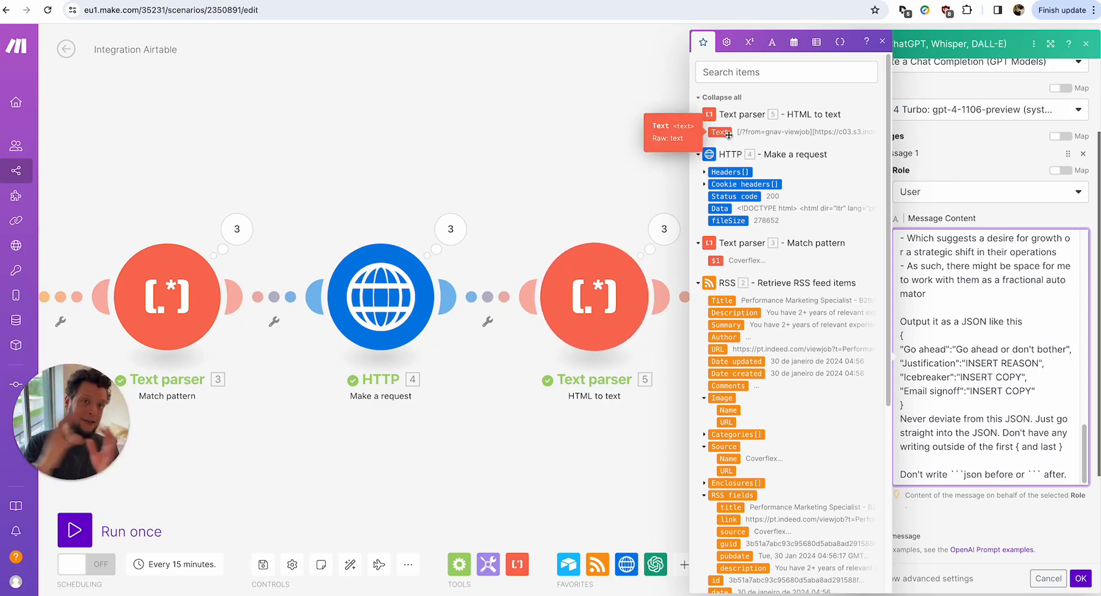
scroll(960, 273, down, 3)
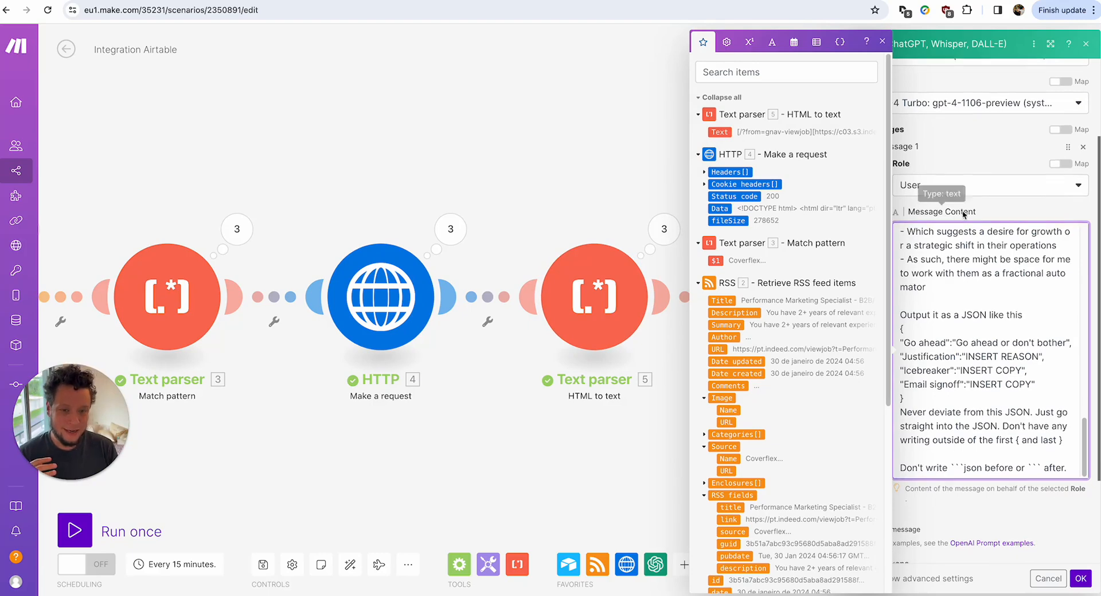
click(947, 395)
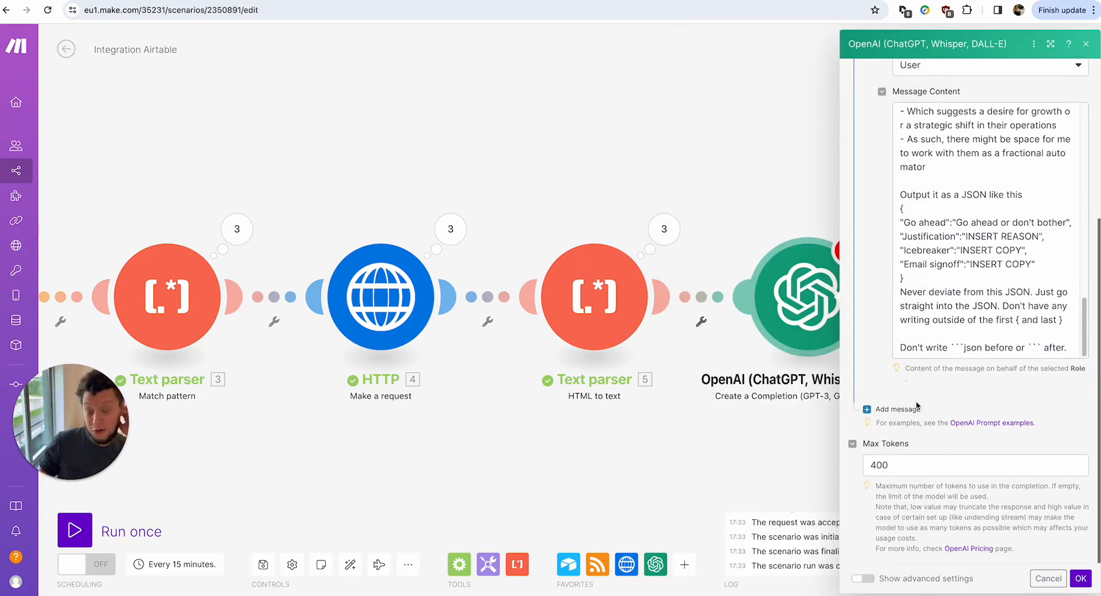
Add a second message to the OpenAI prompt.
click(894, 409)
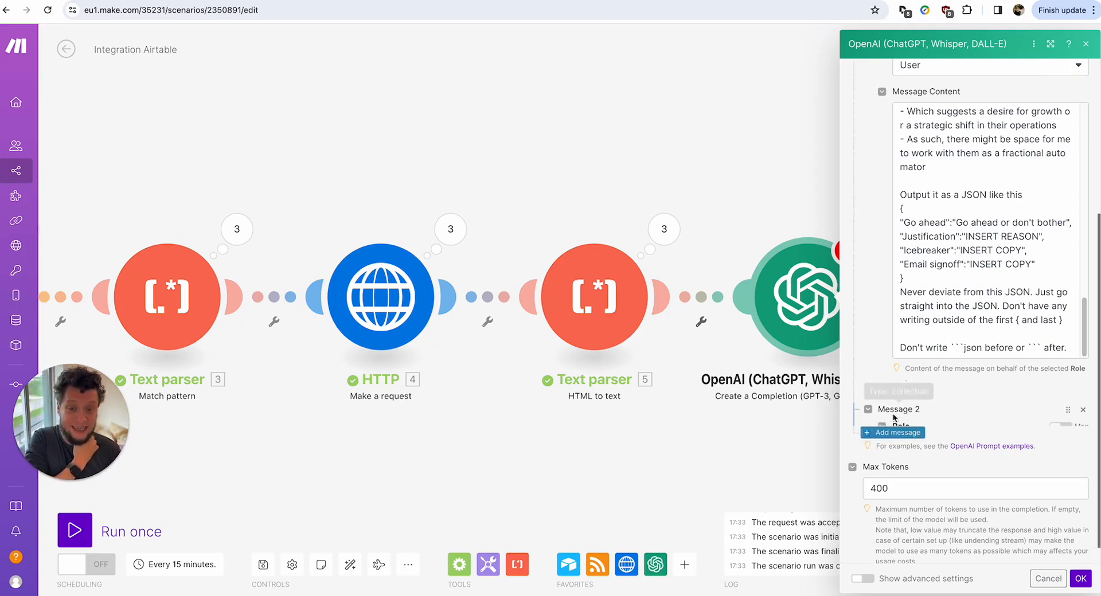
scroll(979, 406, down, 1)
scroll(977, 394, down, 1)
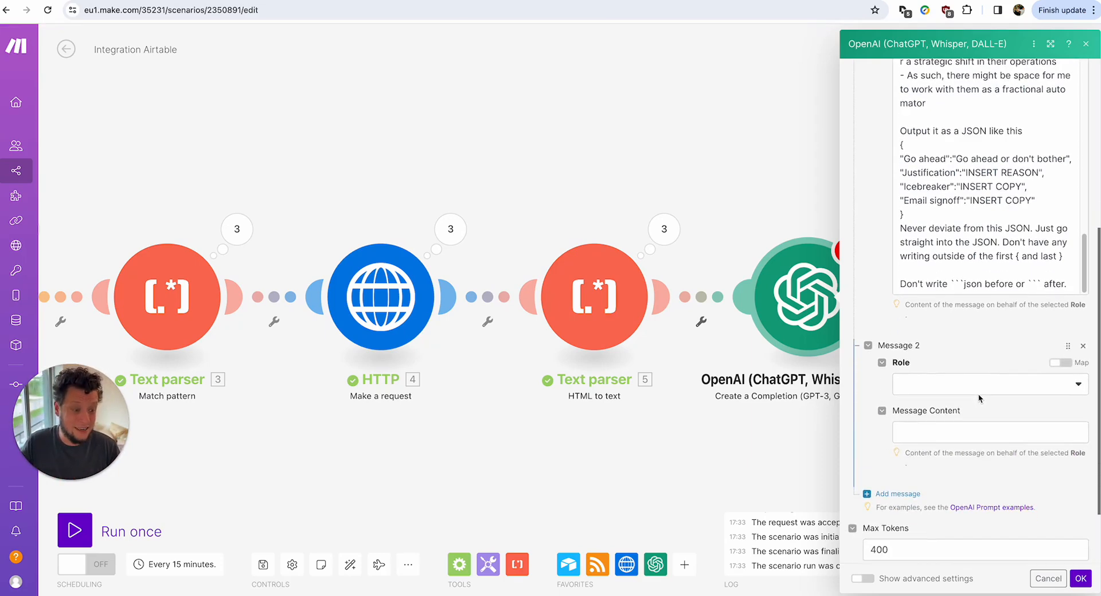
scroll(961, 308, down, 1)
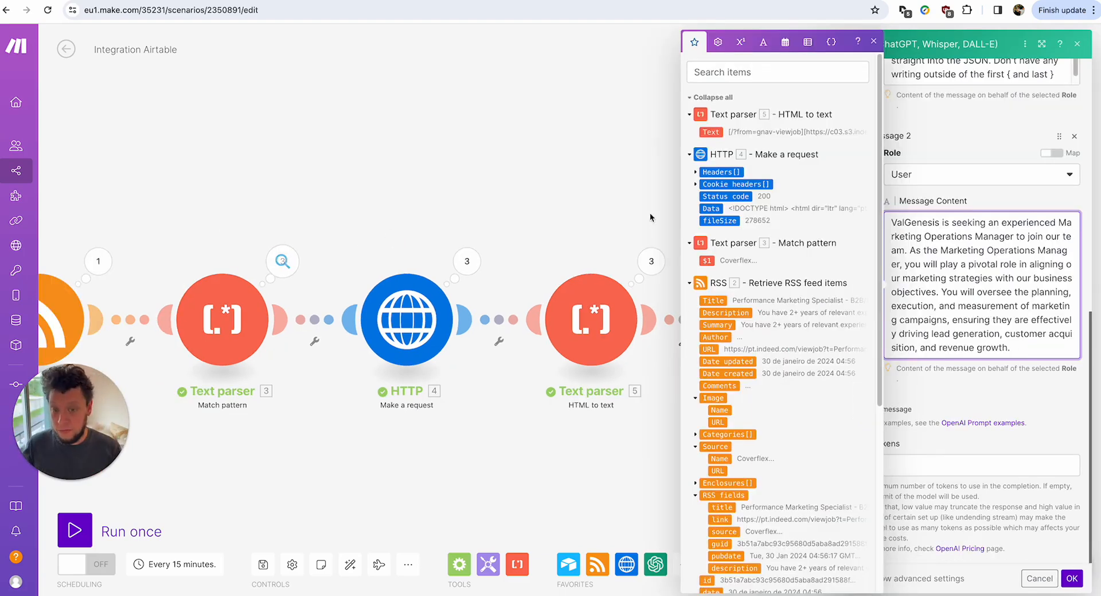
click(907, 391)
Add a third message and paste the sample JSON reply with Go ahead, Justification, Ice breaker, Email Signoff.
click(905, 411)
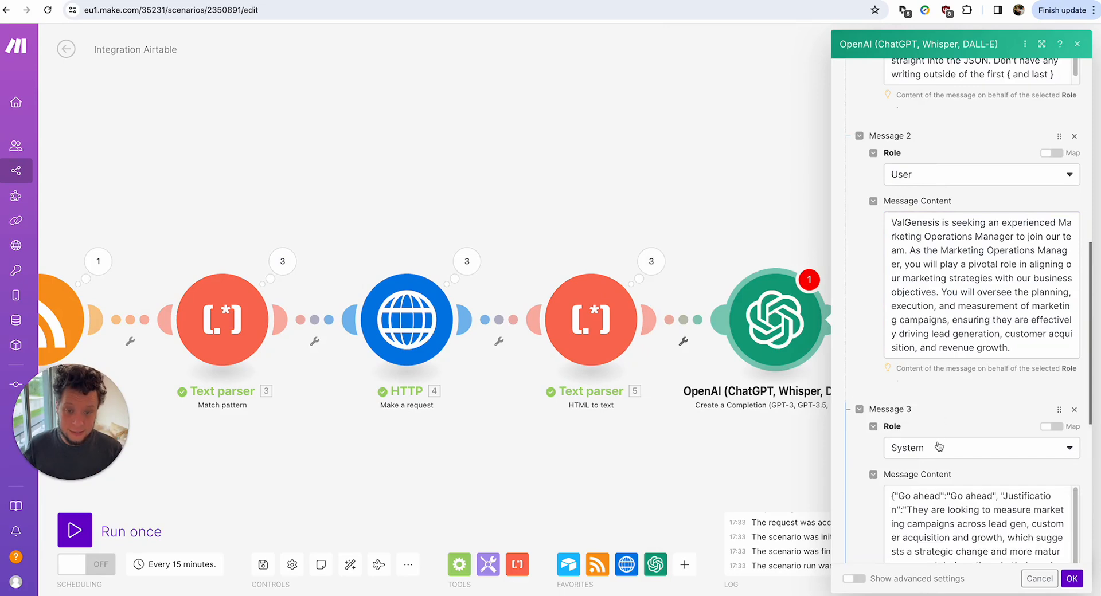
click(974, 504)
key(ctrl+a)
key(BackSpace)
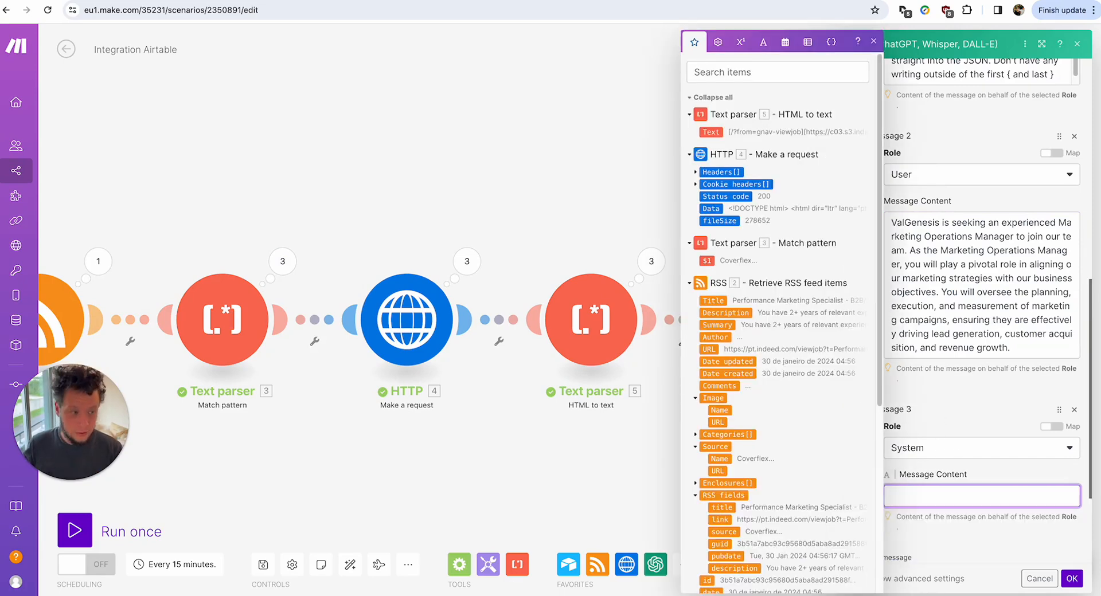
key(super+Tab)
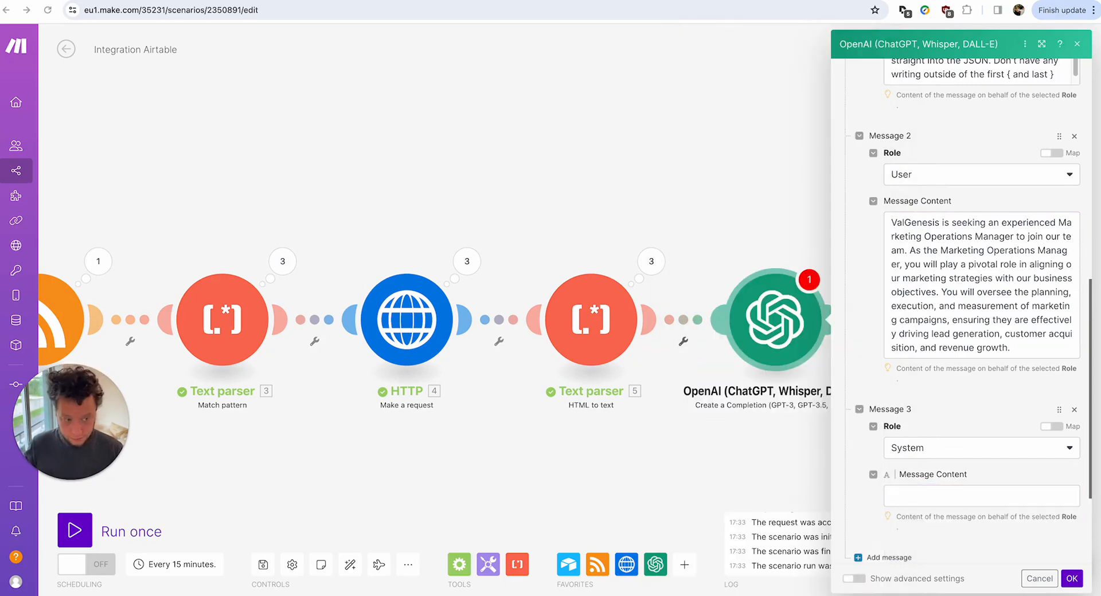
click(974, 492)
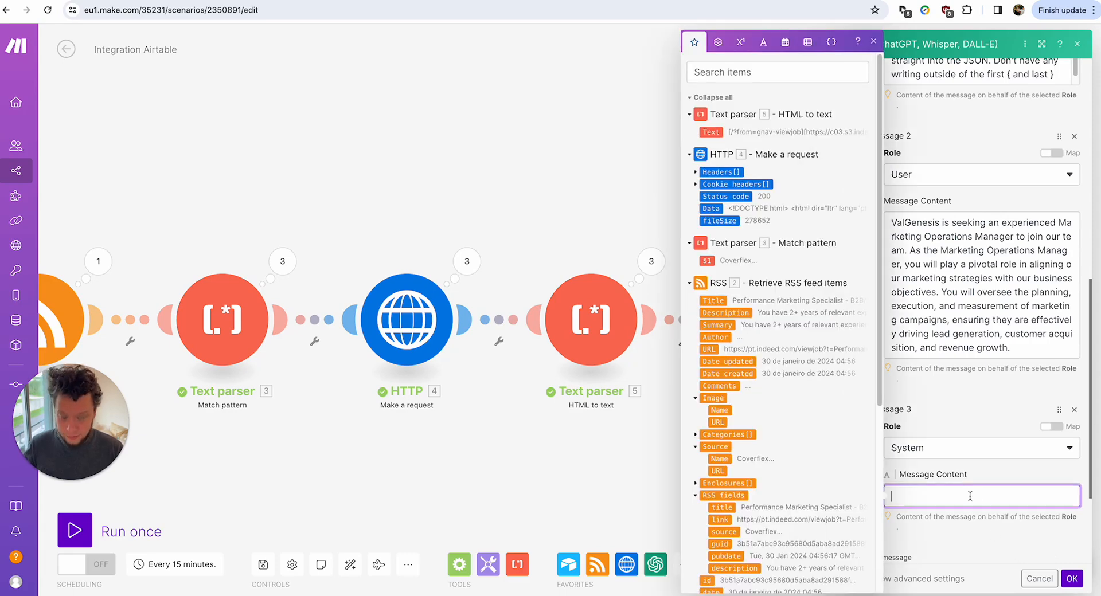
key(ctrl+v)
scroll(942, 321, up, 2)
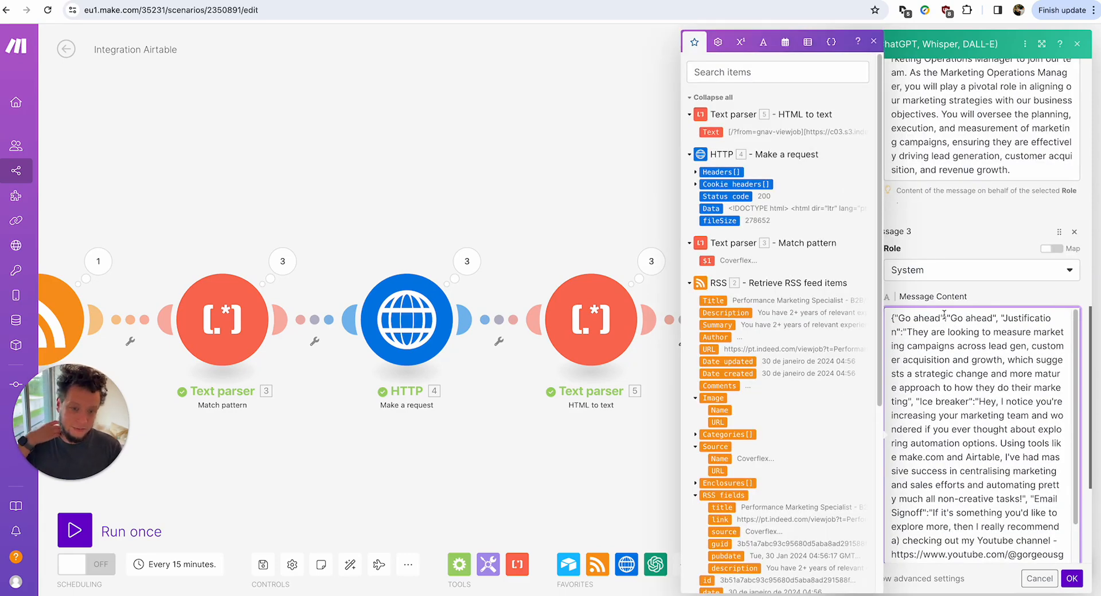
scroll(982, 218, up, 4)
scroll(981, 218, down, 7)
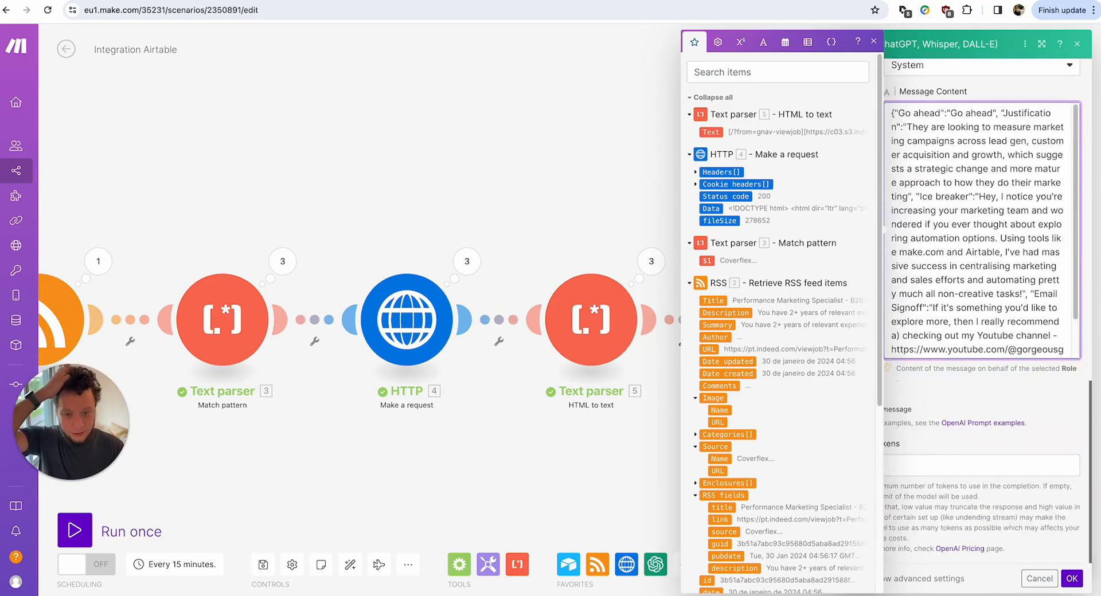
click(1044, 394)
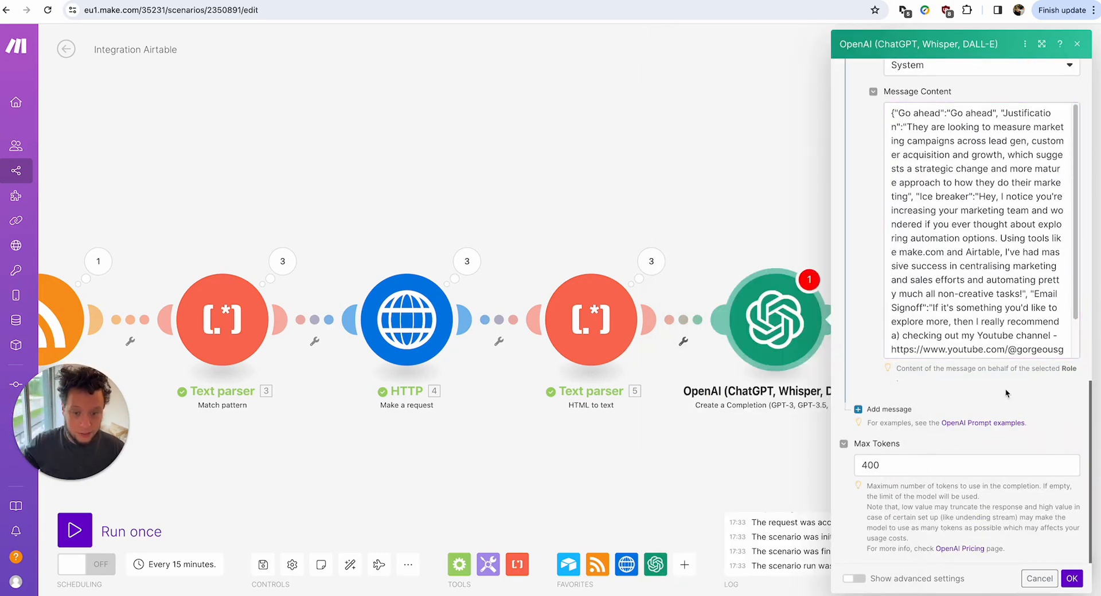
Add a fourth User message mapping the RSS 2. Title and the parsed 5. Text.
click(889, 410)
click(926, 445)
click(929, 466)
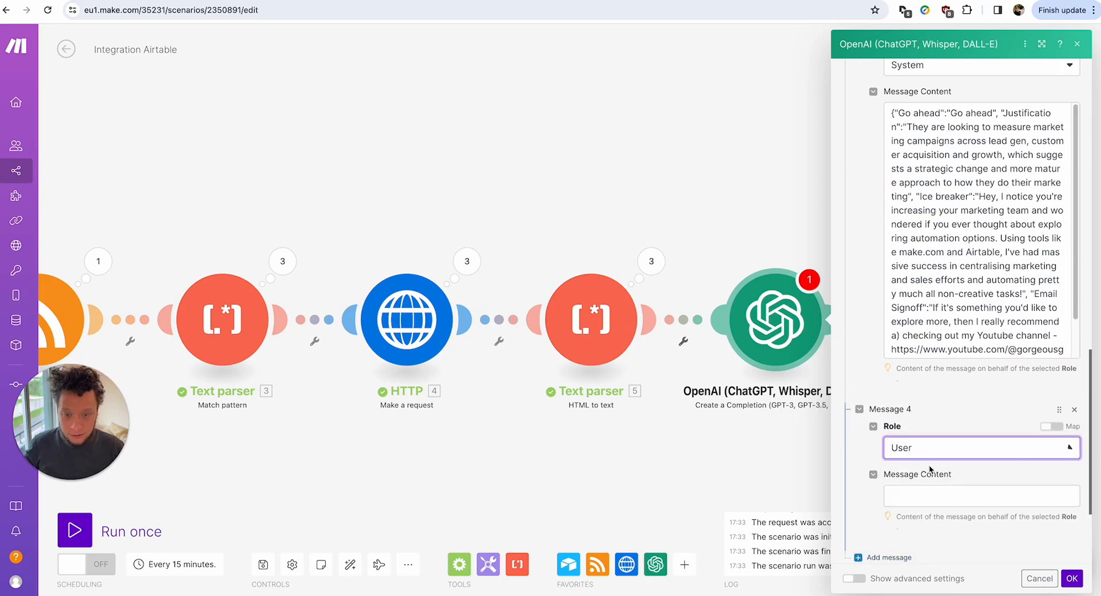
click(975, 495)
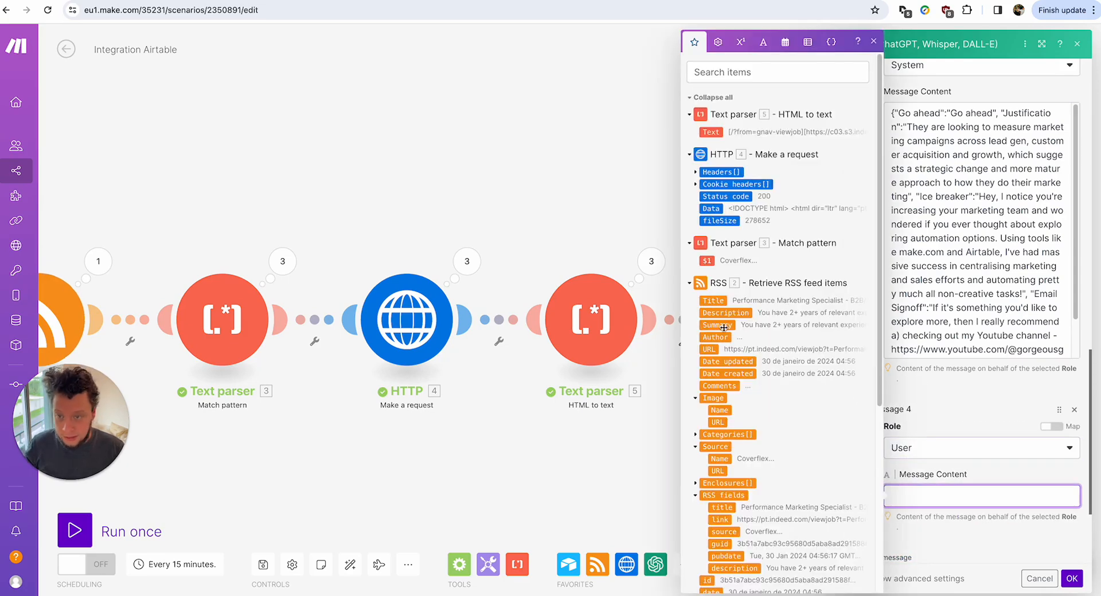
click(713, 301)
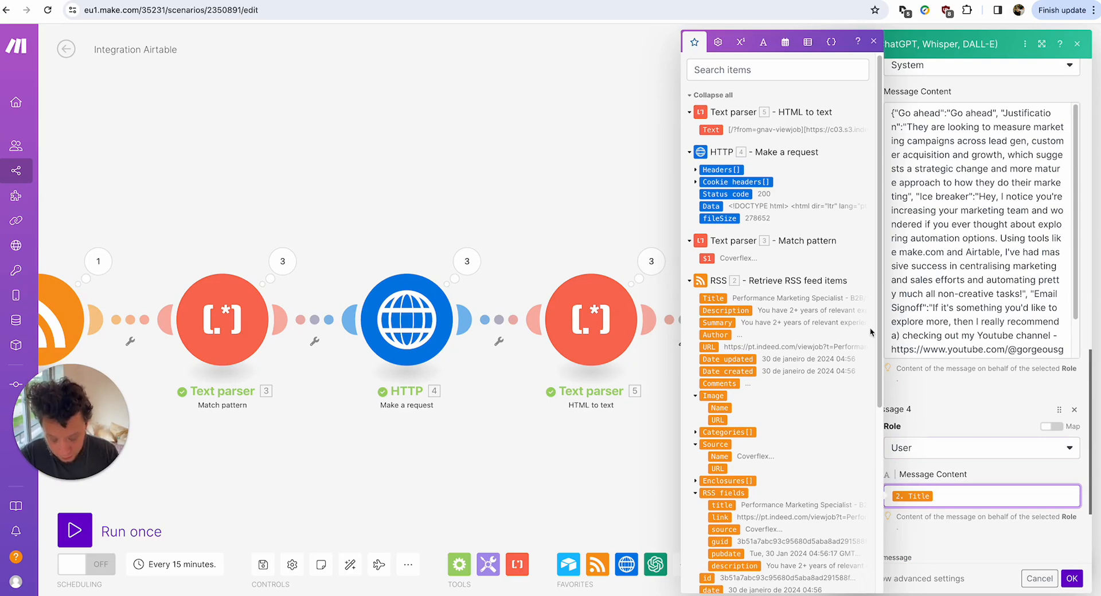
click(716, 130)
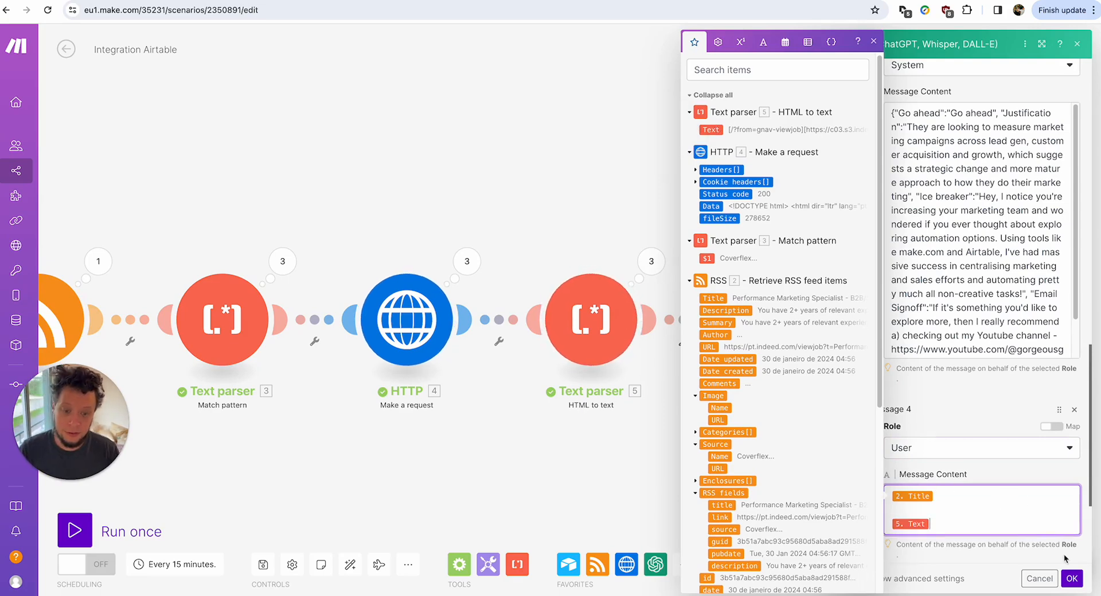
In Message 1, type the marketing and sales operations sentence listing make.com, zapier, n8n, hubspot skills.
scroll(1050, 251, up, 15)
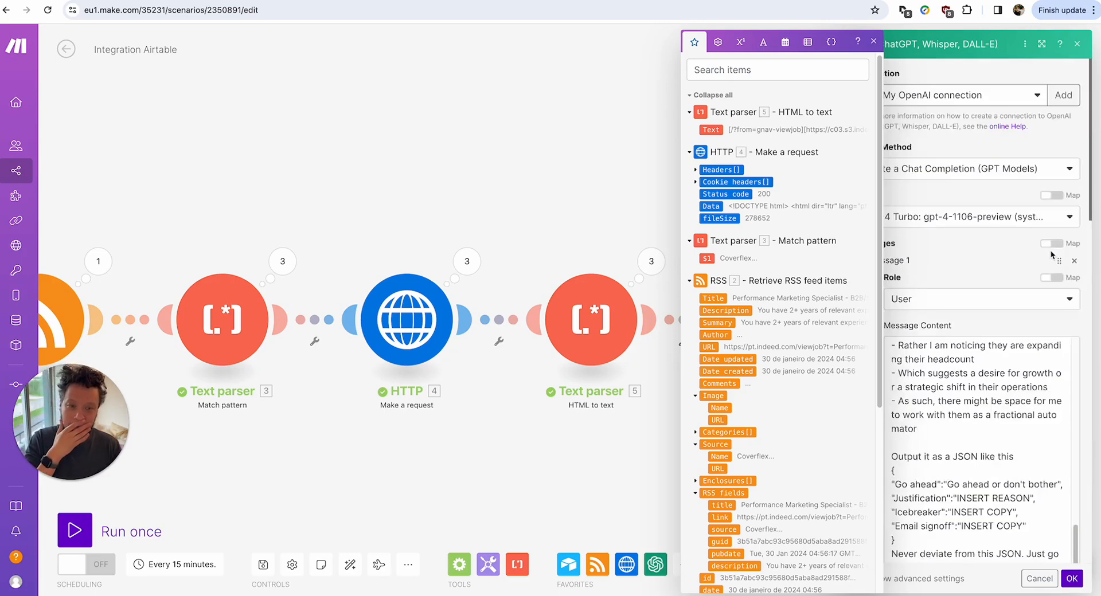
scroll(983, 348, up, 5)
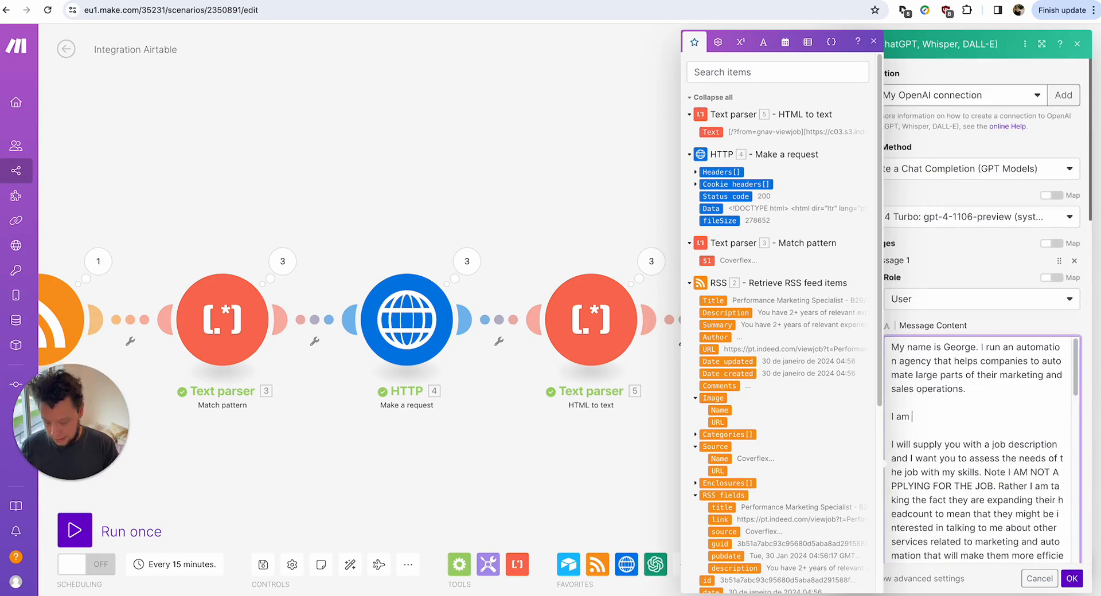
text(arketing and )
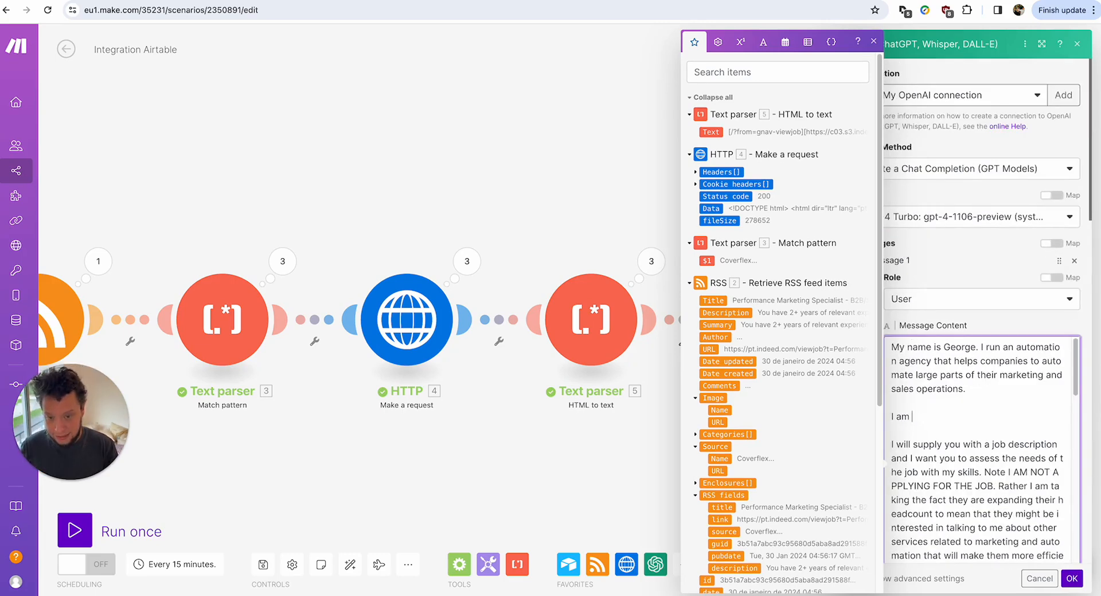
text(sales operations.  I am skilled at make.co)
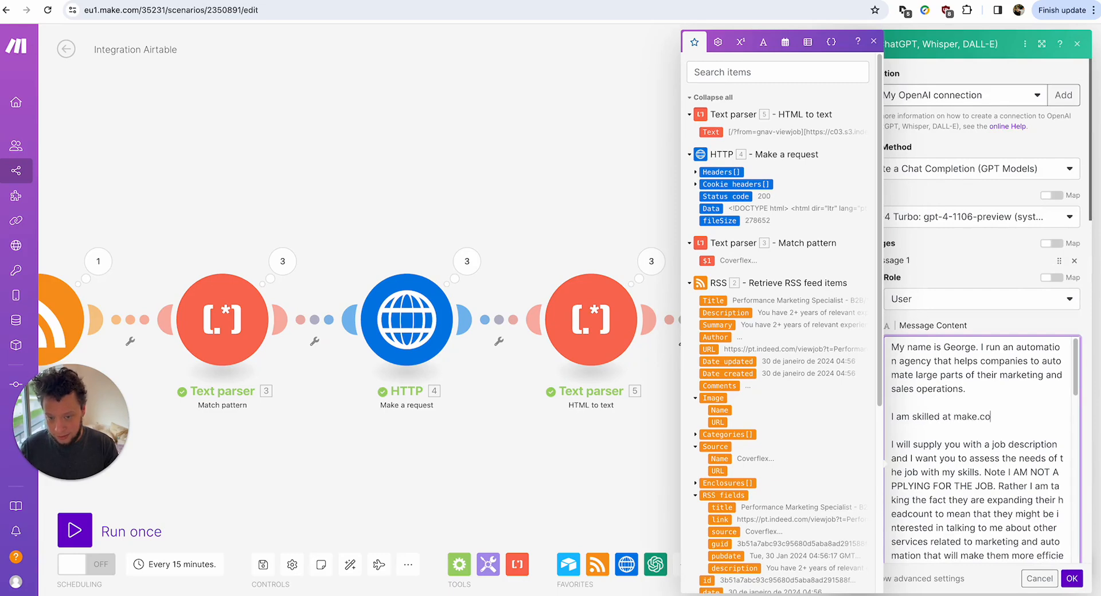
text(m, zapier, )
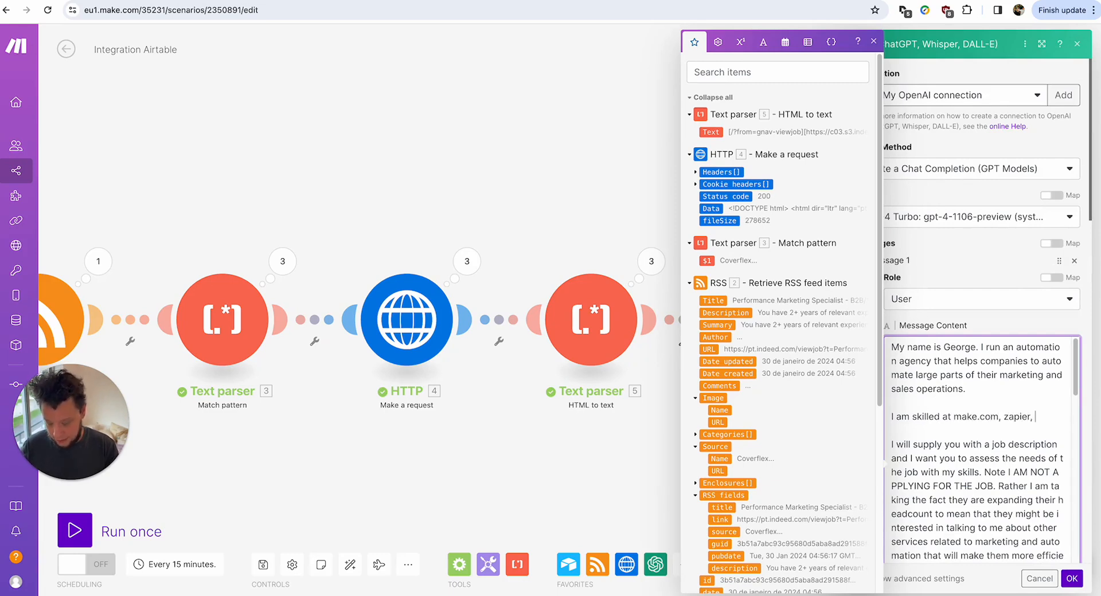
text(n8n)
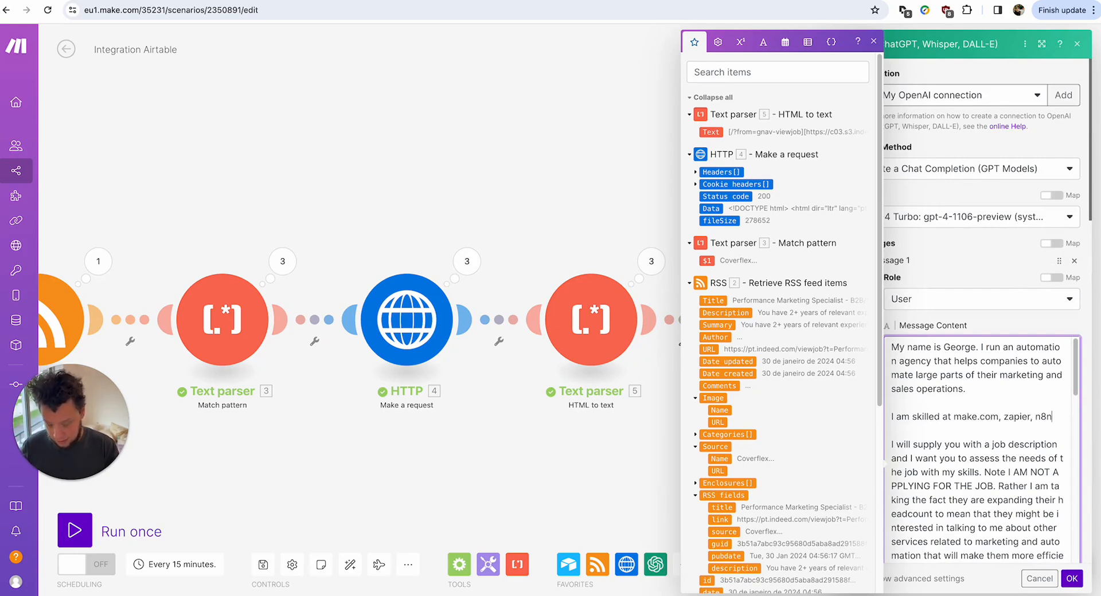
text(, hubspot and air)
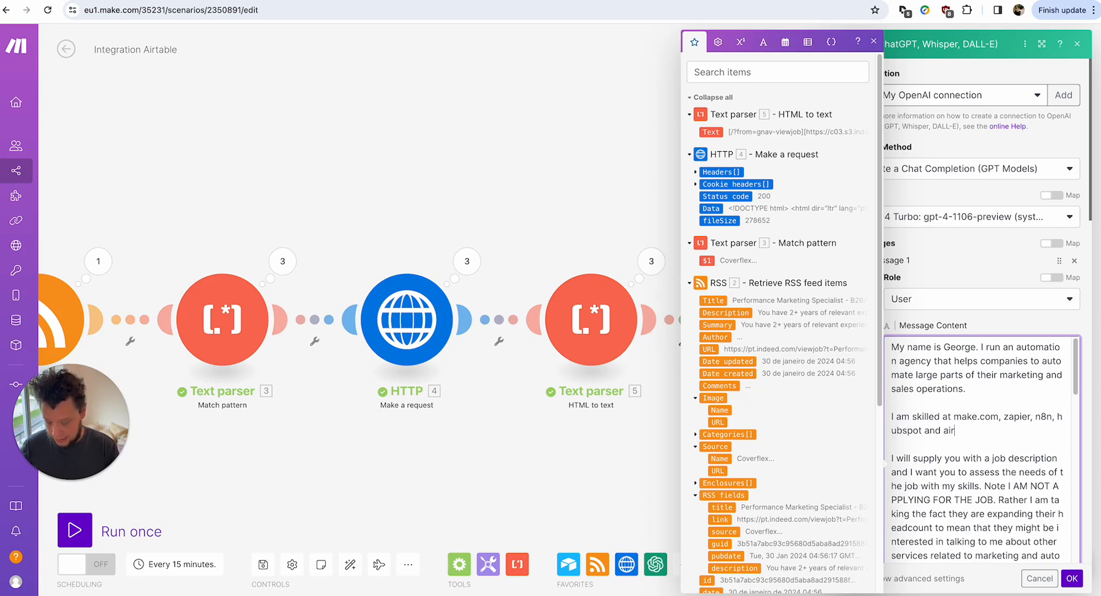
text(table. I use t)
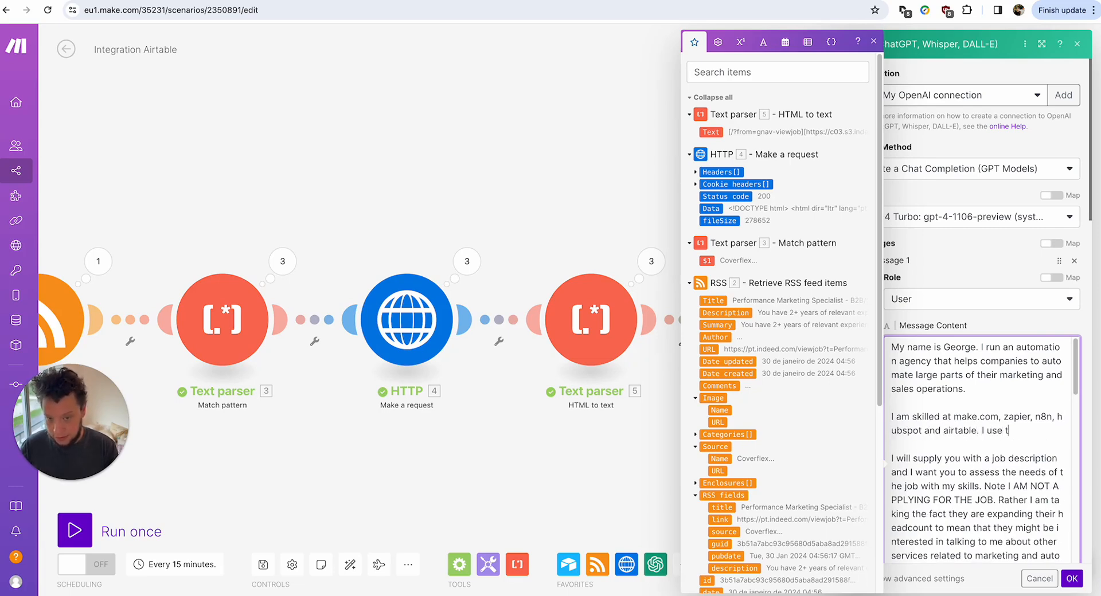
text(hese to create m)
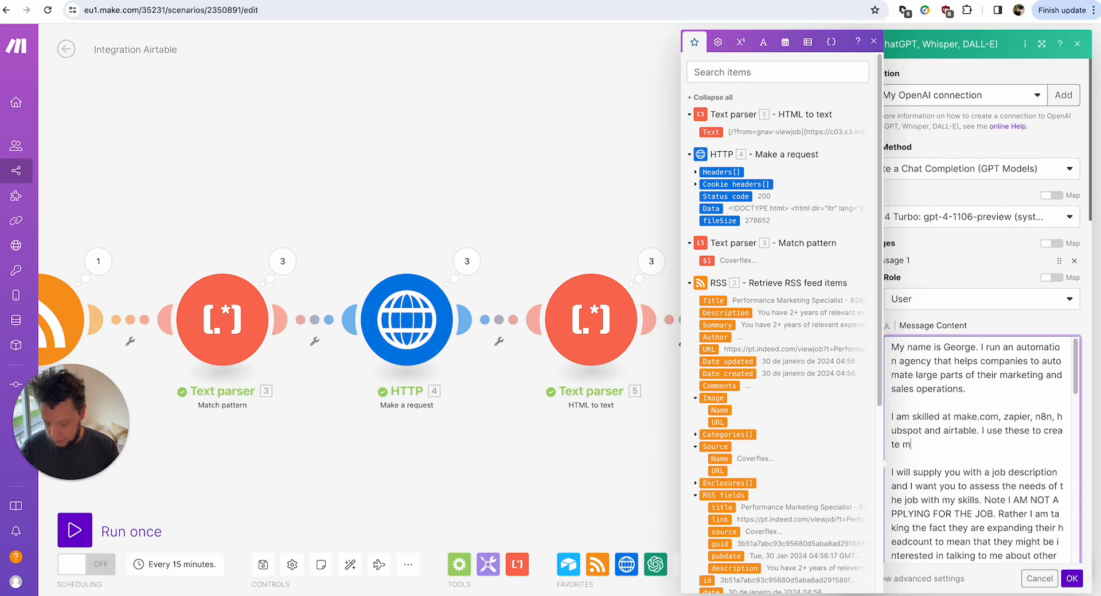
text(arketing anf)
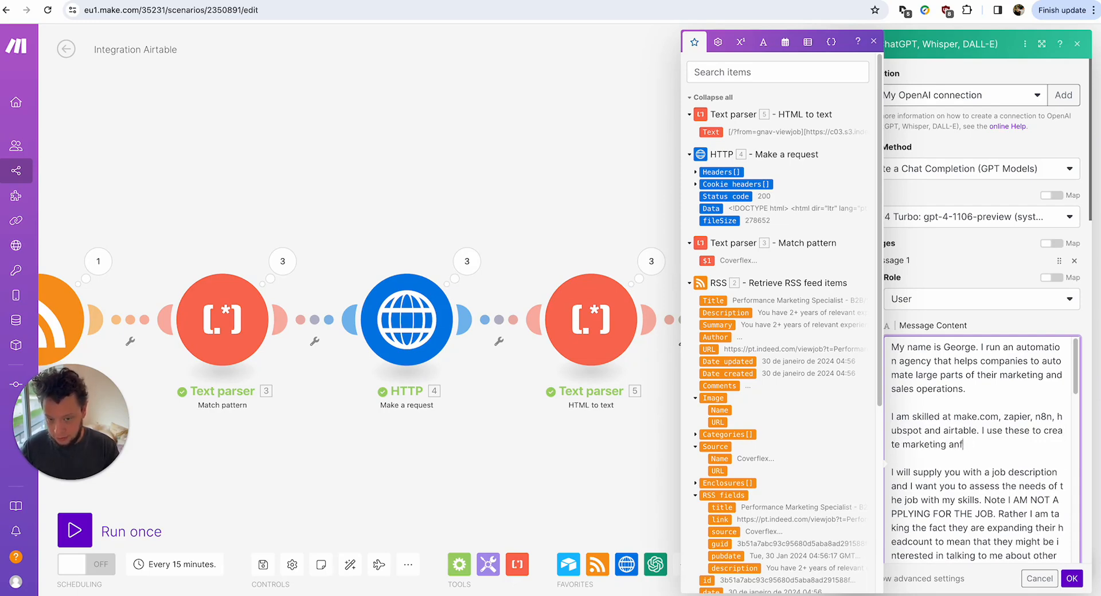
Insert ', openai' after hubspot, end the sentence about lifting work off creatives, and save.
click(922, 430)
text(, openai)
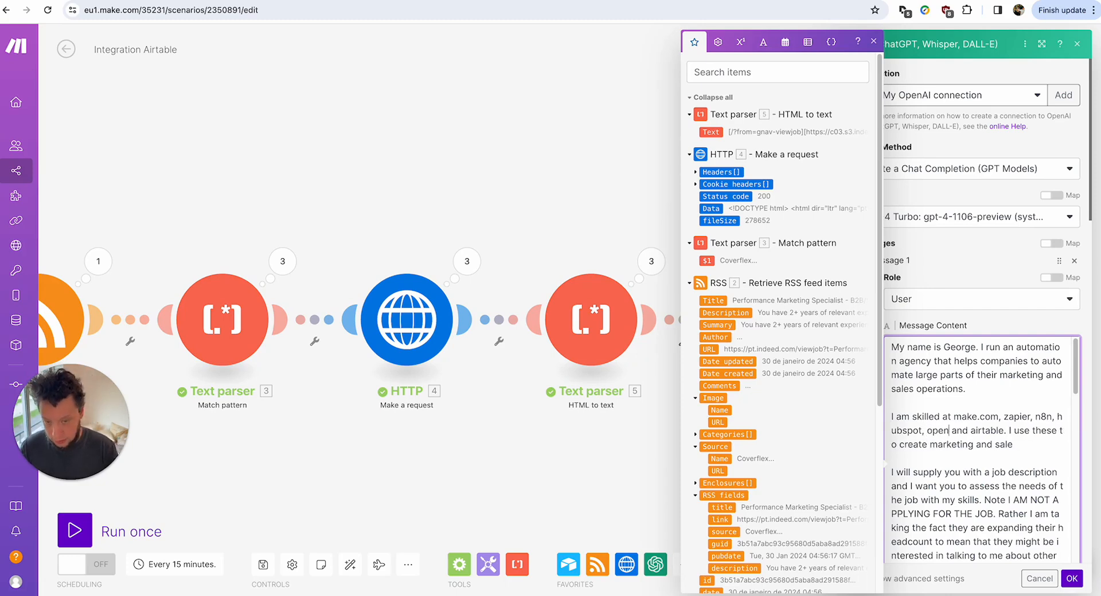
click(1037, 448)
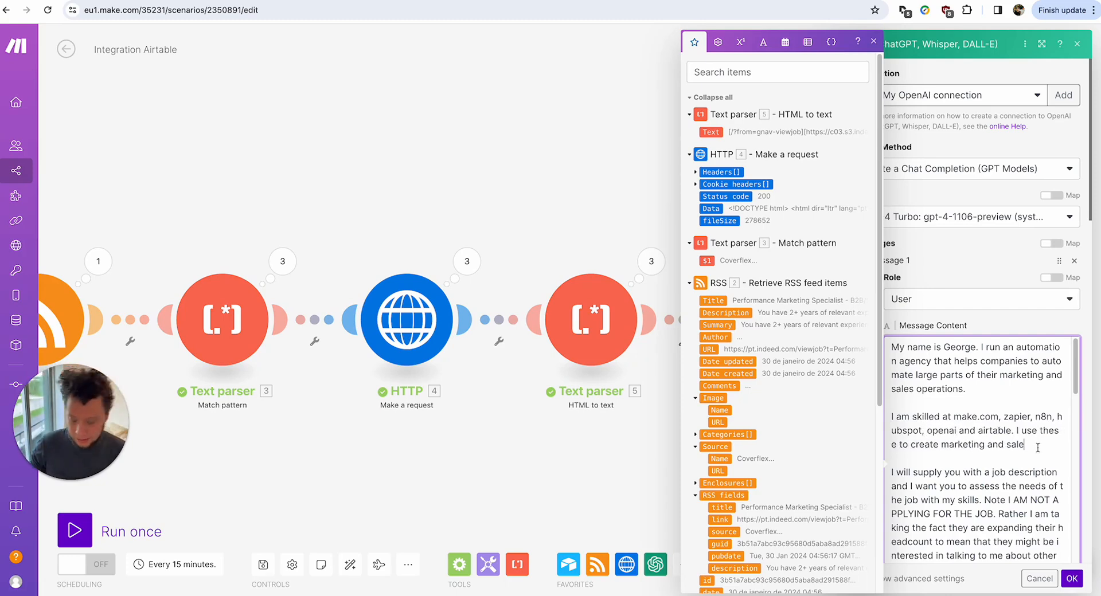
text(s automations )
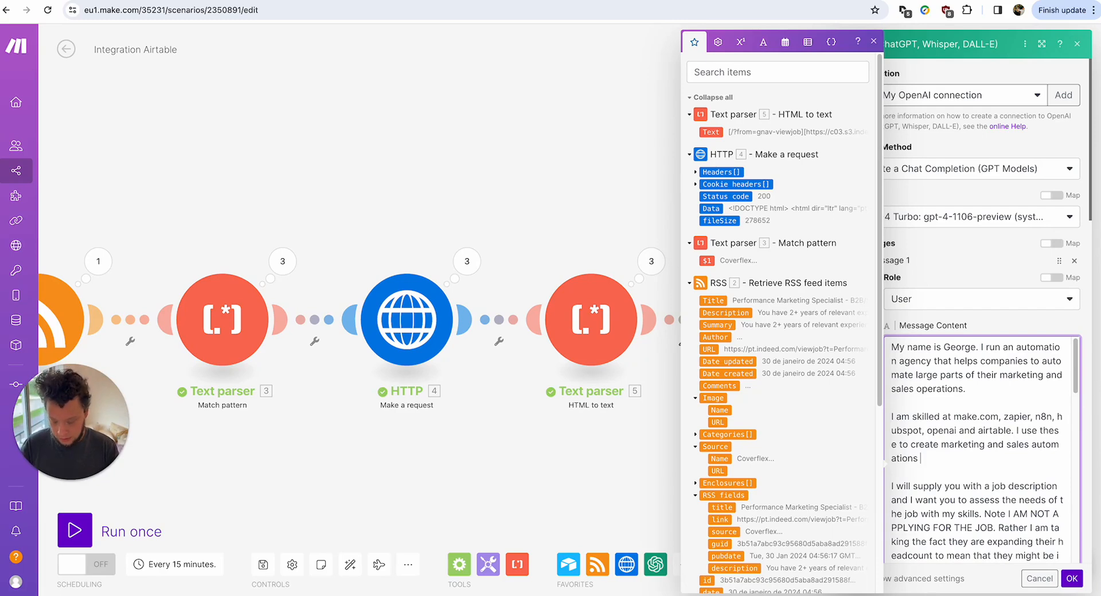
text(that take the)
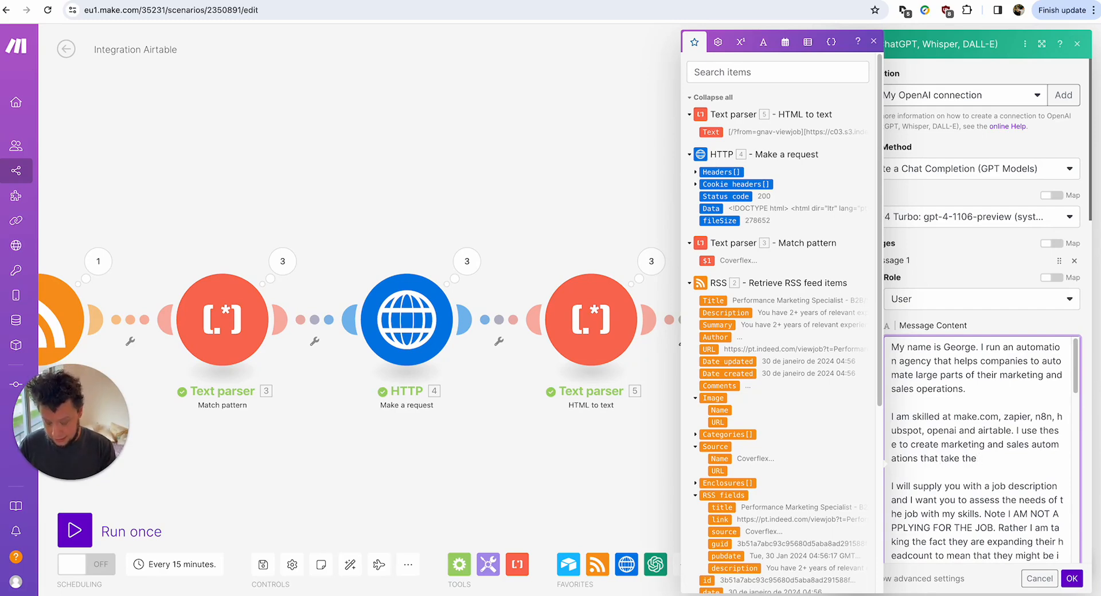
text( heavy lifting a)
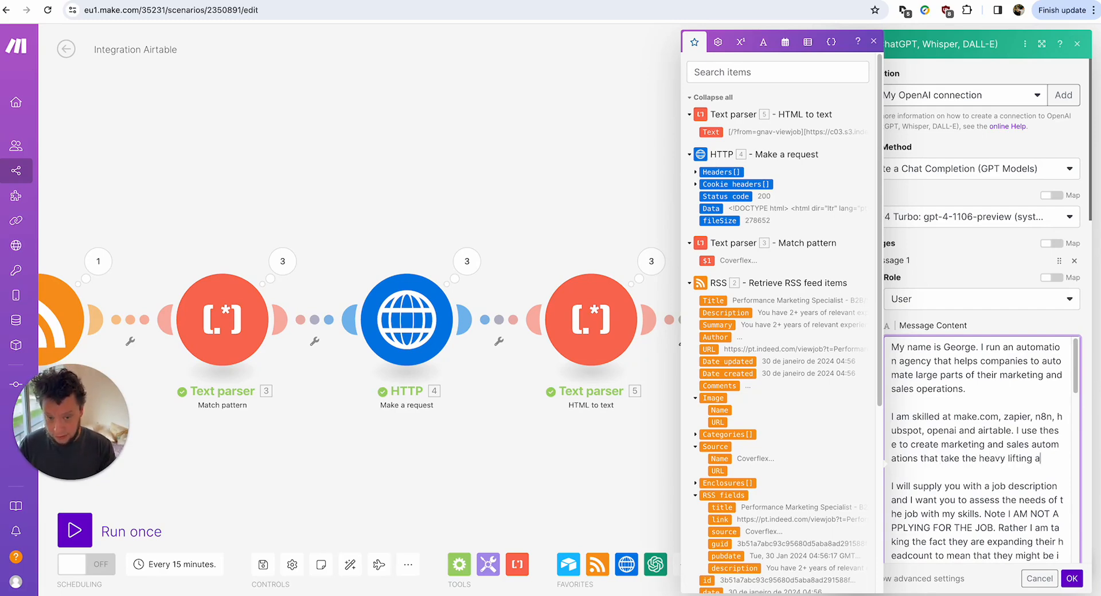
text(way from the cre)
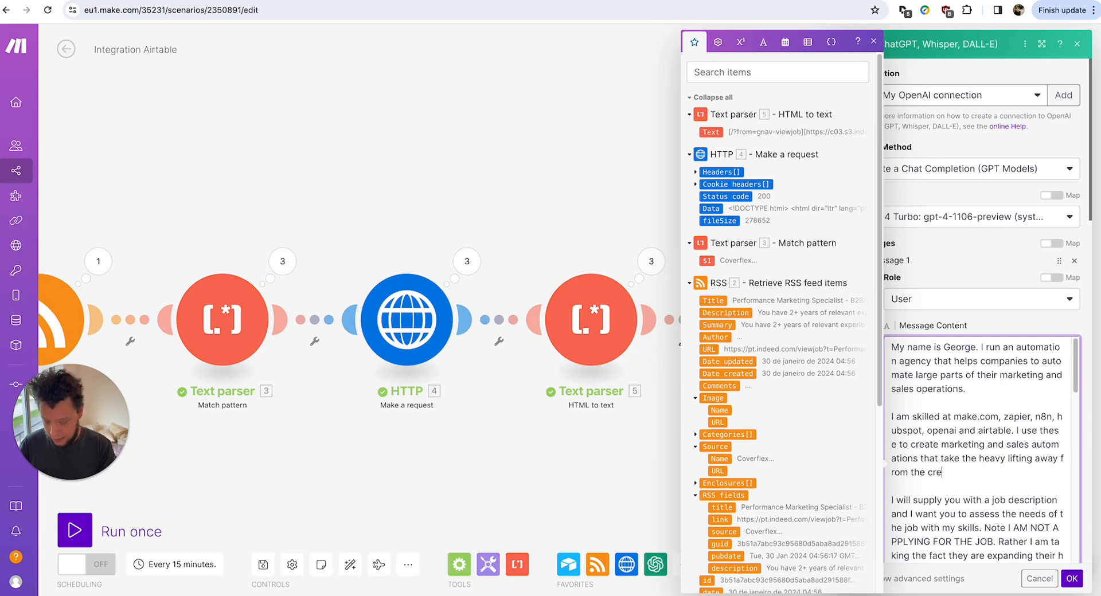
text(atives on any team.)
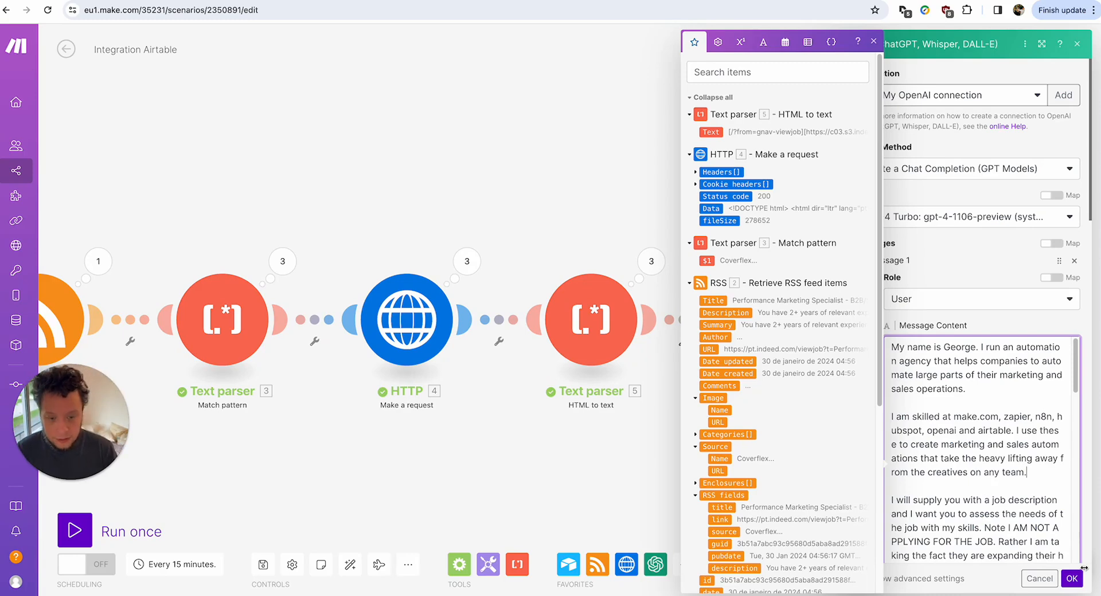
click(496, 452)
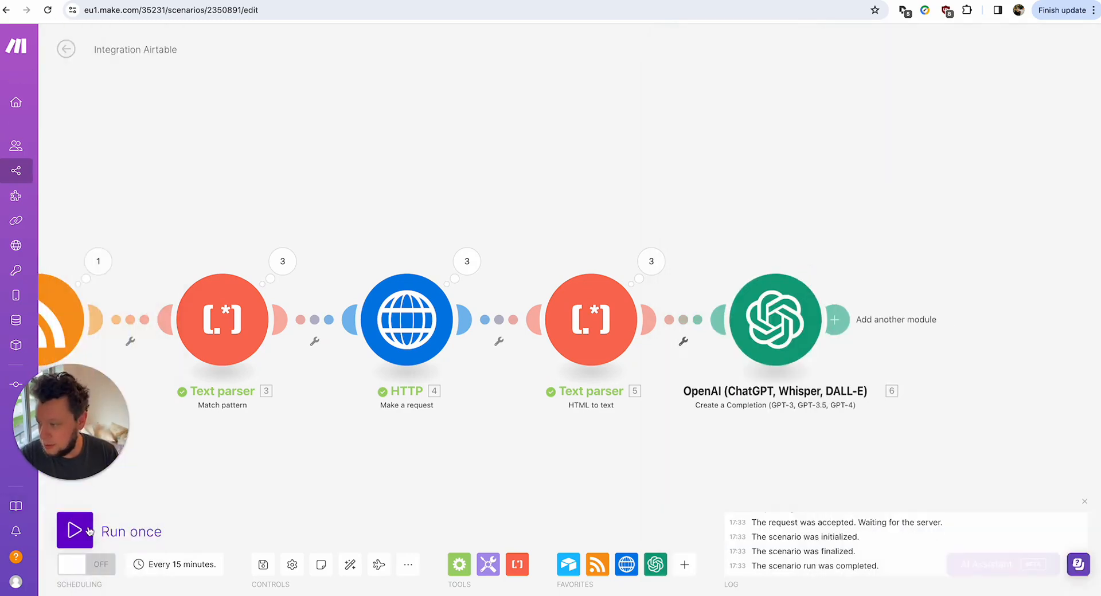
Run the scenario once and open the OpenAI module's output.
click(74, 530)
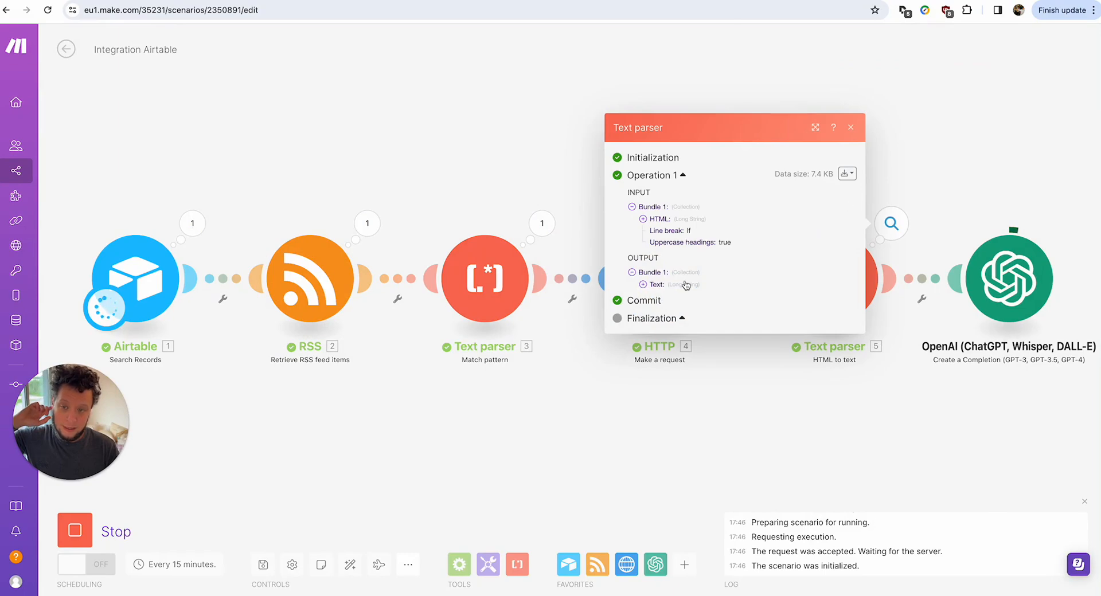
scroll(765, 269, down, 10)
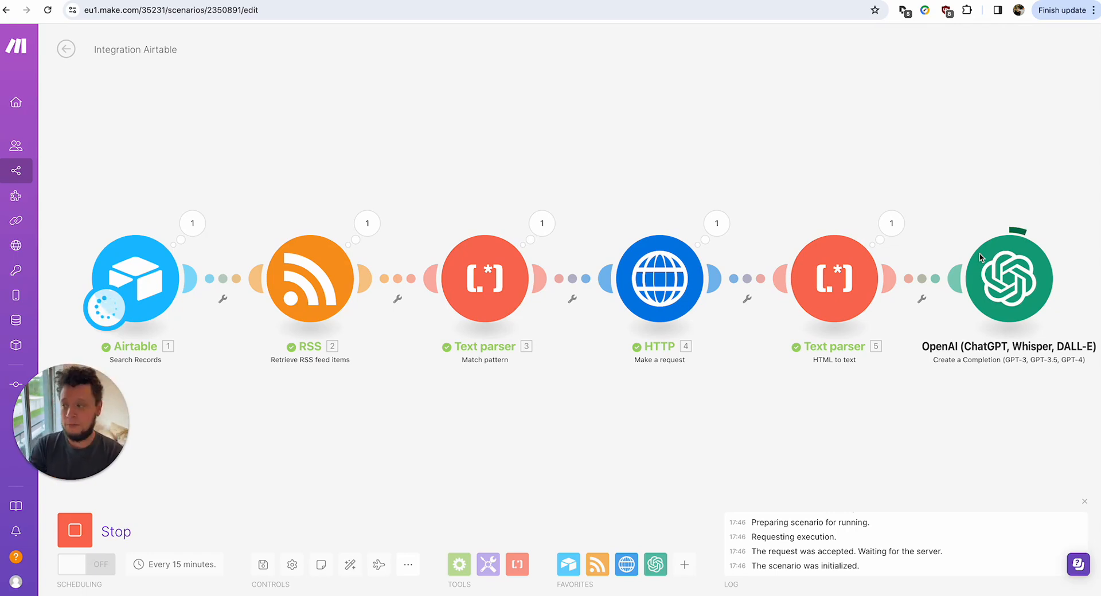
click(980, 257)
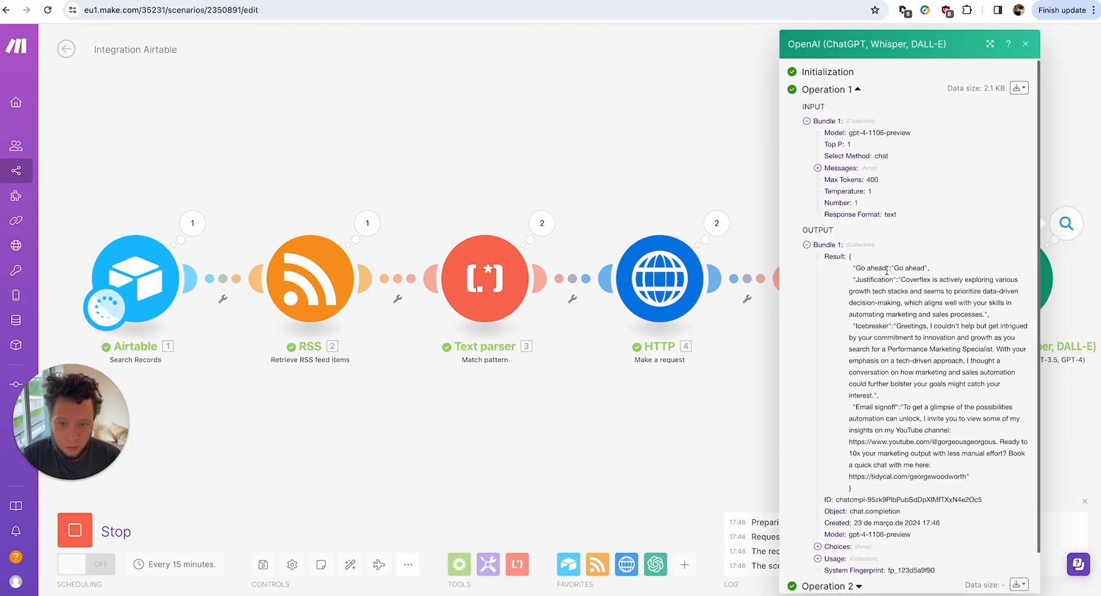
Read the Go ahead verdict, justification, icebreaker and email signoff in the JSON reply.
drag(870, 272, 980, 315)
click(914, 280)
click(878, 299)
click(958, 337)
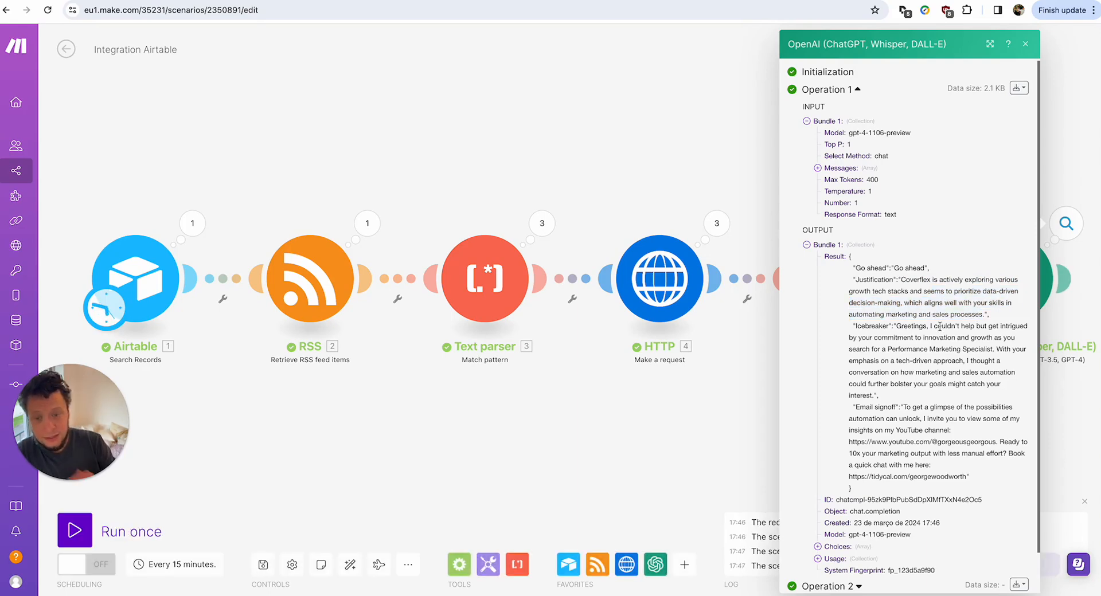
drag(896, 326, 970, 370)
drag(924, 360, 991, 359)
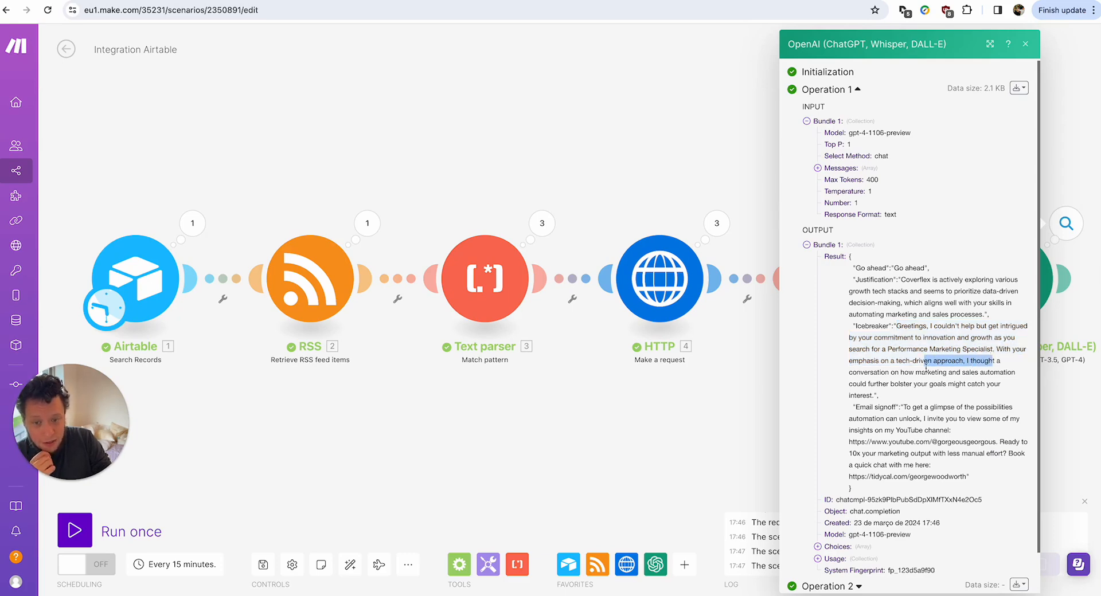
click(968, 373)
drag(886, 383, 1015, 385)
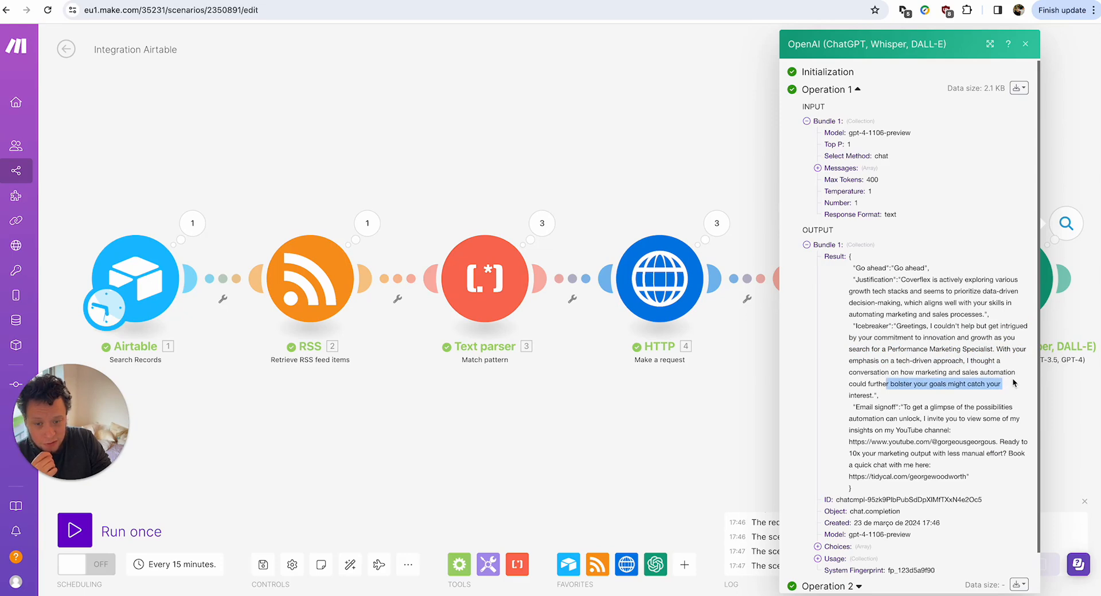
click(913, 383)
drag(910, 380, 966, 449)
click(965, 449)
Set the OpenAI module's Temperature to 0.3 under advanced settings and save.
click(1078, 457)
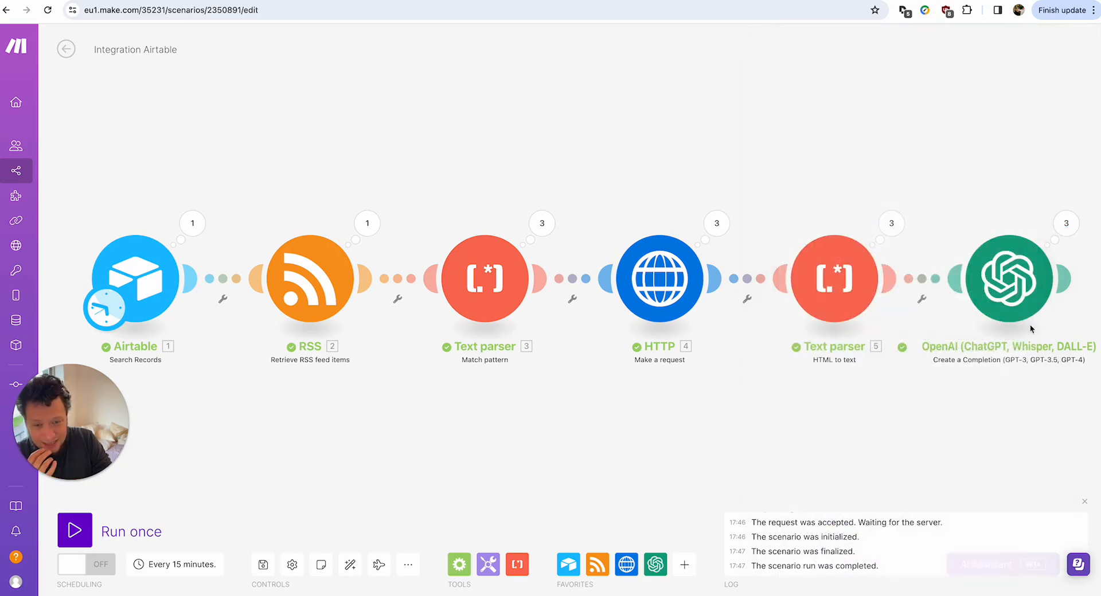
click(1011, 267)
scroll(738, 301, down, 15)
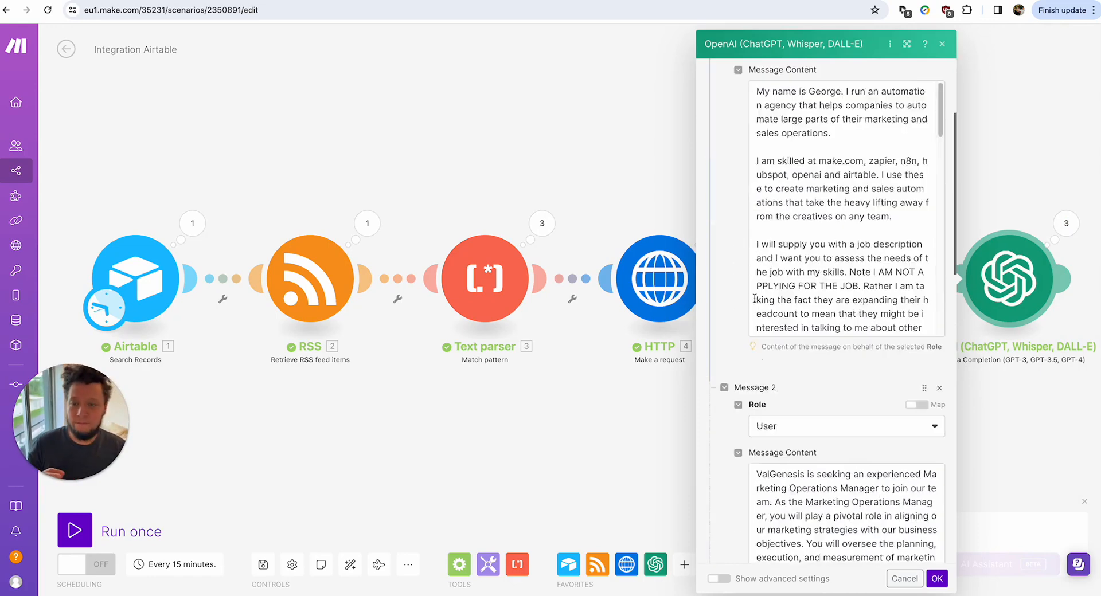
scroll(766, 416, up, 2)
scroll(748, 516, down, 1)
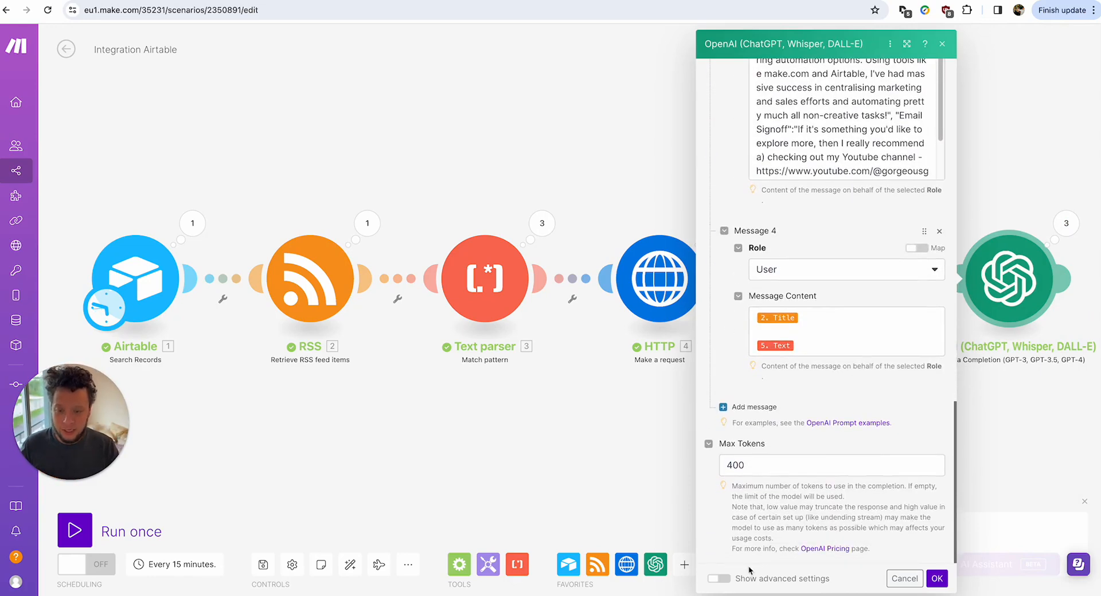
click(719, 578)
scroll(793, 506, down, 3)
scroll(793, 507, down, 5)
click(768, 146)
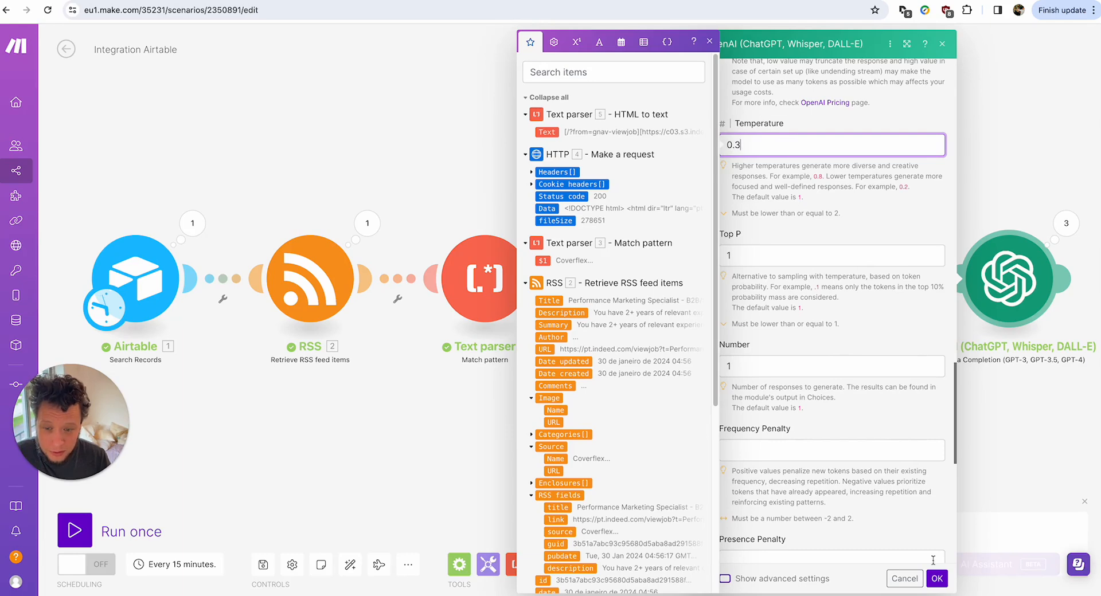
click(936, 579)
Reopen the OpenAI module and scroll to the end of the first prompt message.
click(1032, 278)
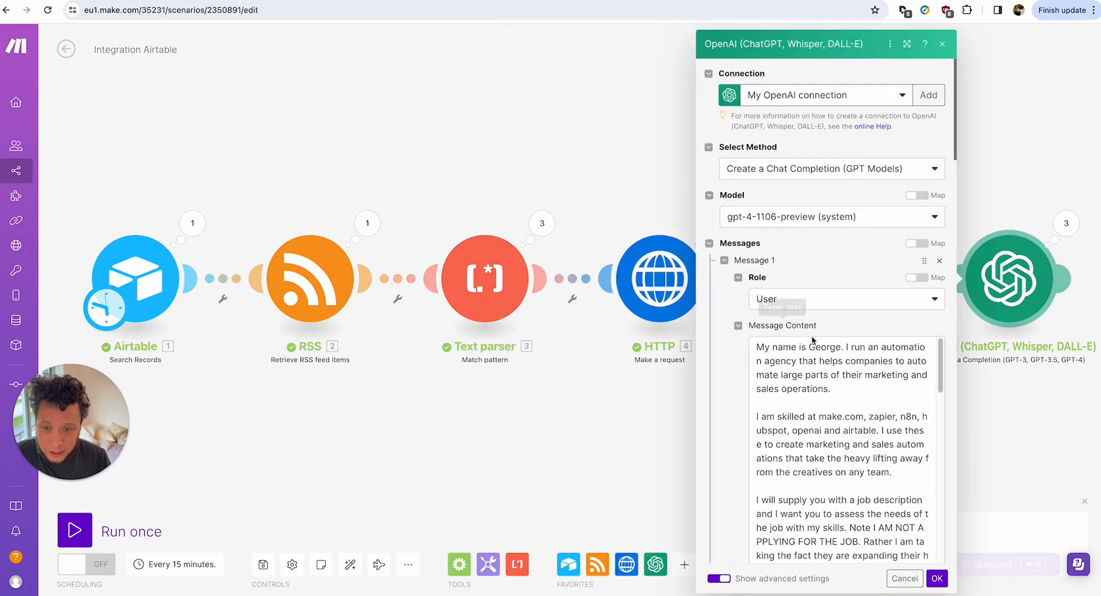
scroll(818, 341, down, 10)
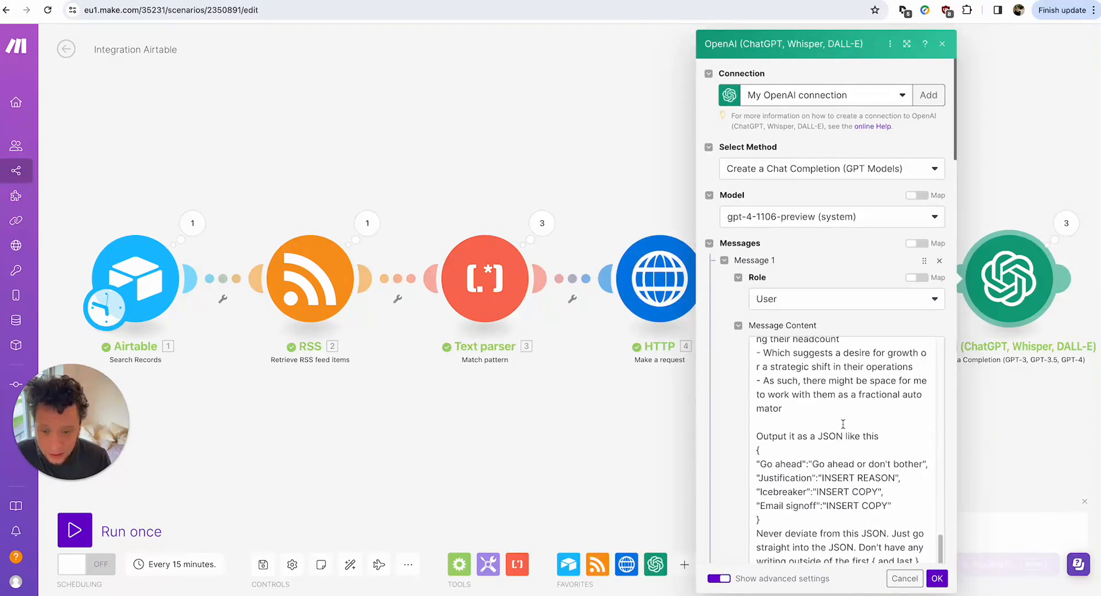
scroll(859, 230, down, 5)
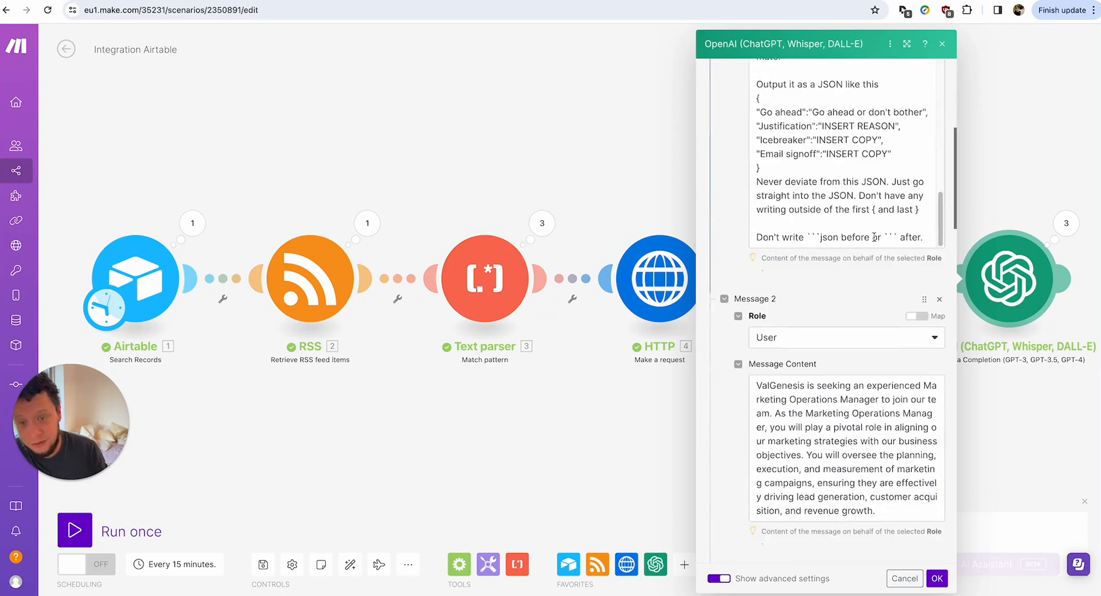
Append 'Keep the email short and direct, but still just a little intriguing' with a question requirement, and save.
click(923, 238)
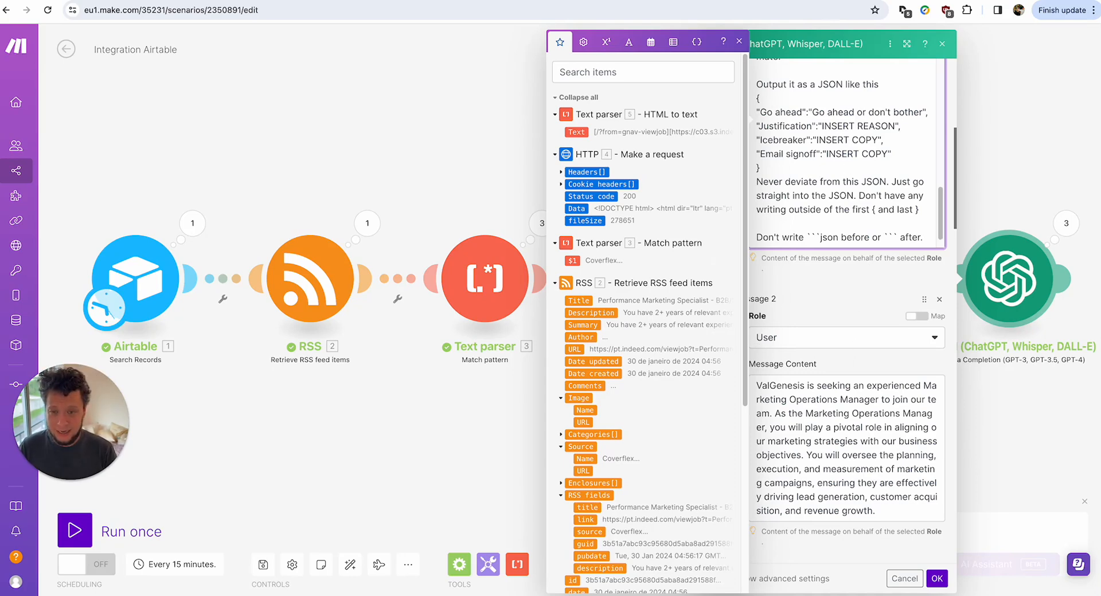
key(Return)
key(Return)
text(Keep the e)
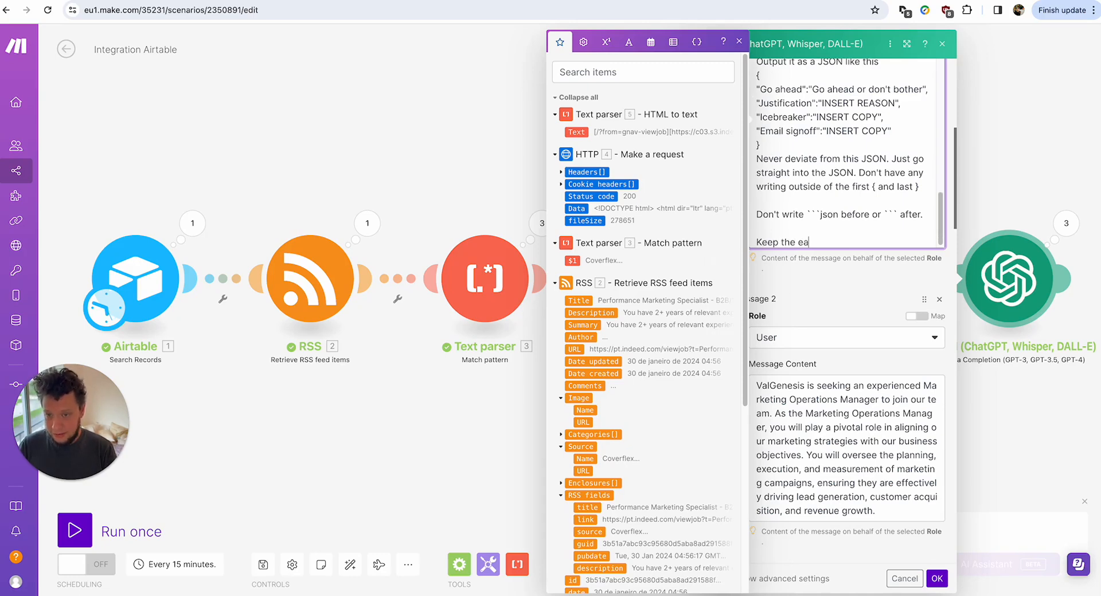
text(mail)
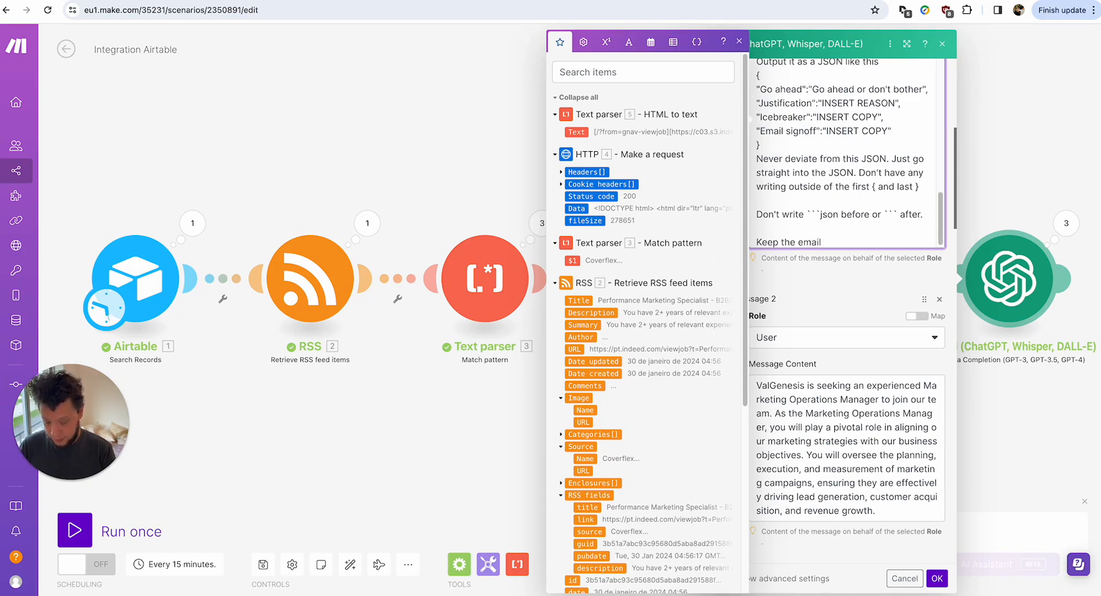
text( short and direc)
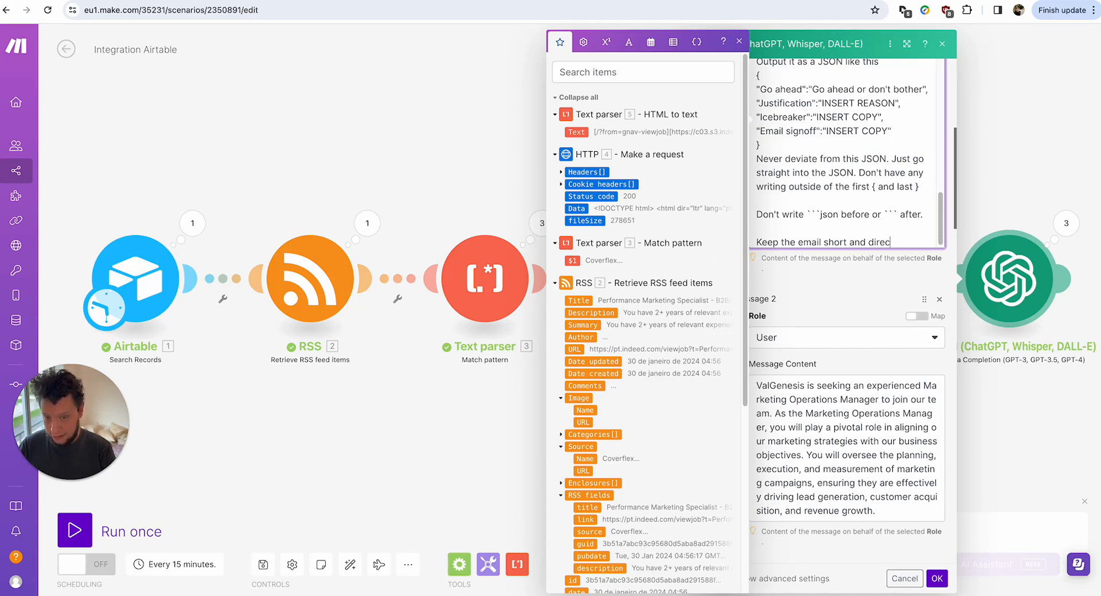
text(t, but still)
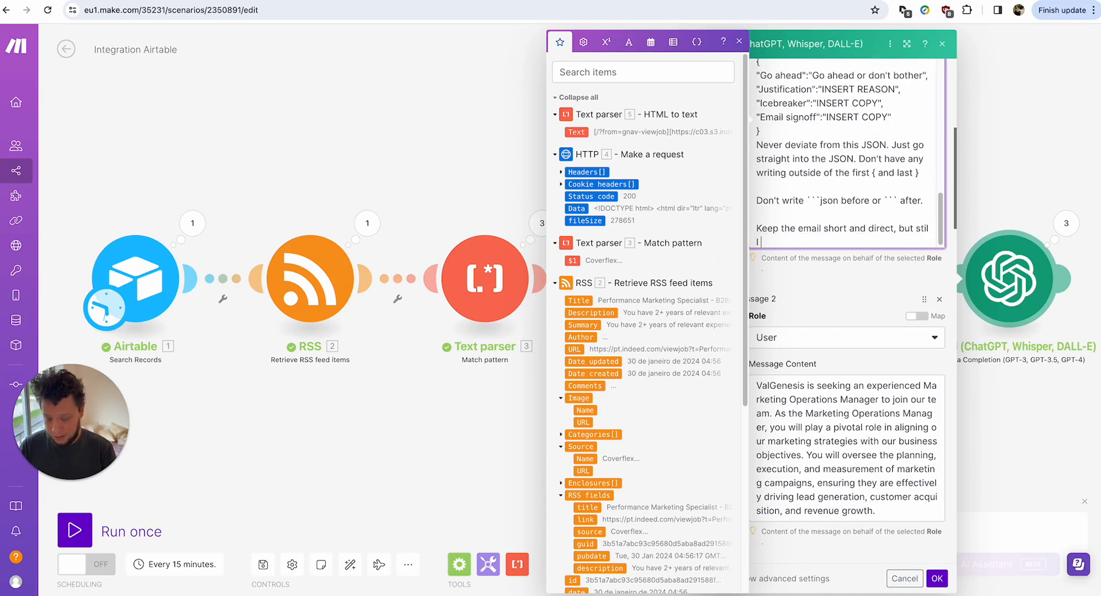
text( just a little intr)
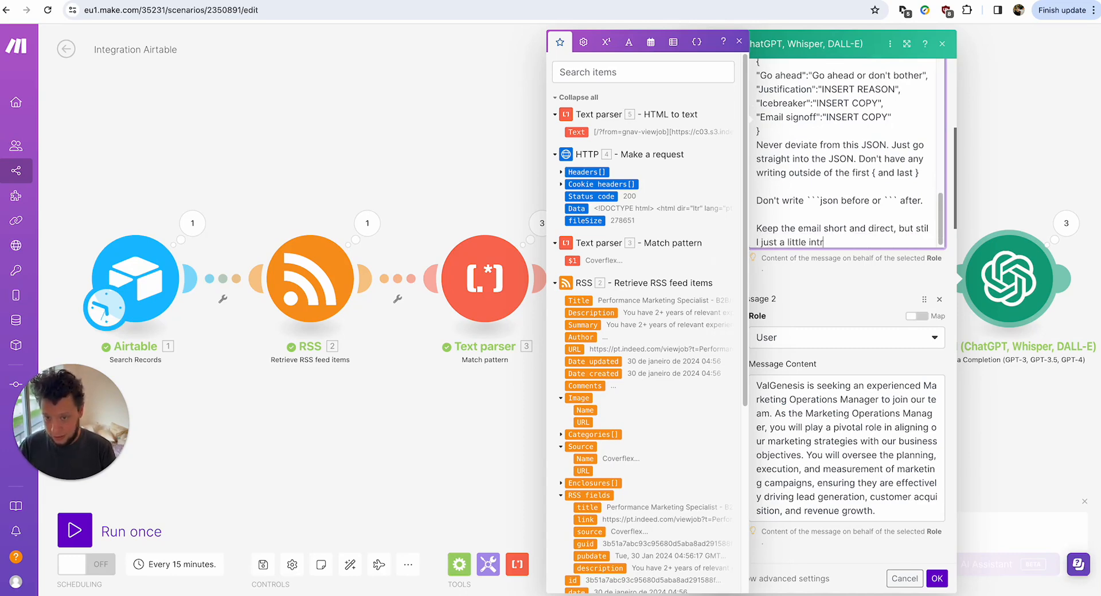
text(iguing. Use)
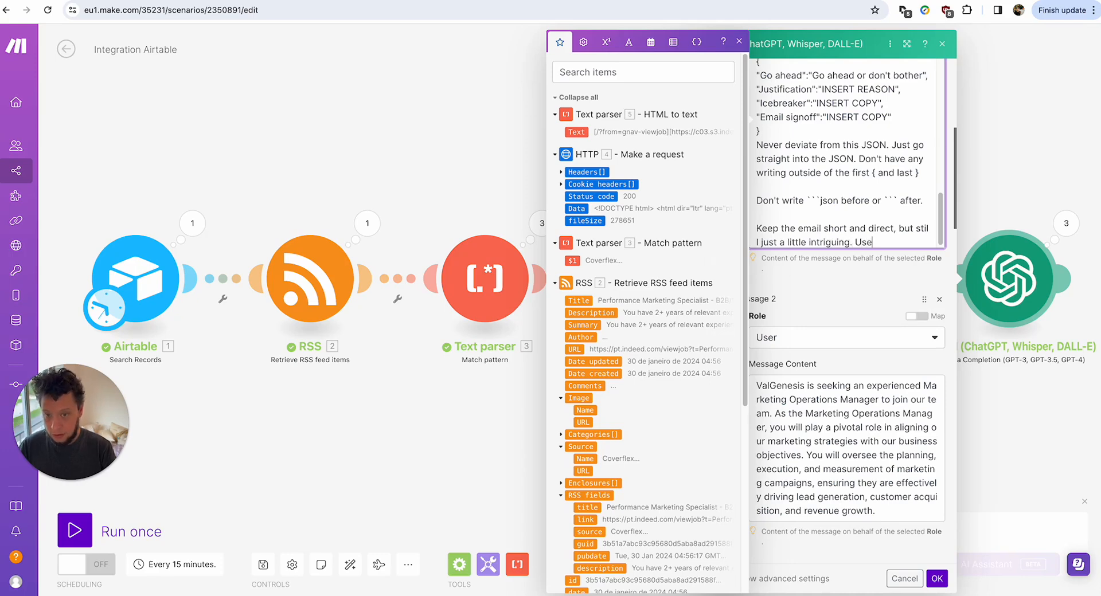
text( at least one que)
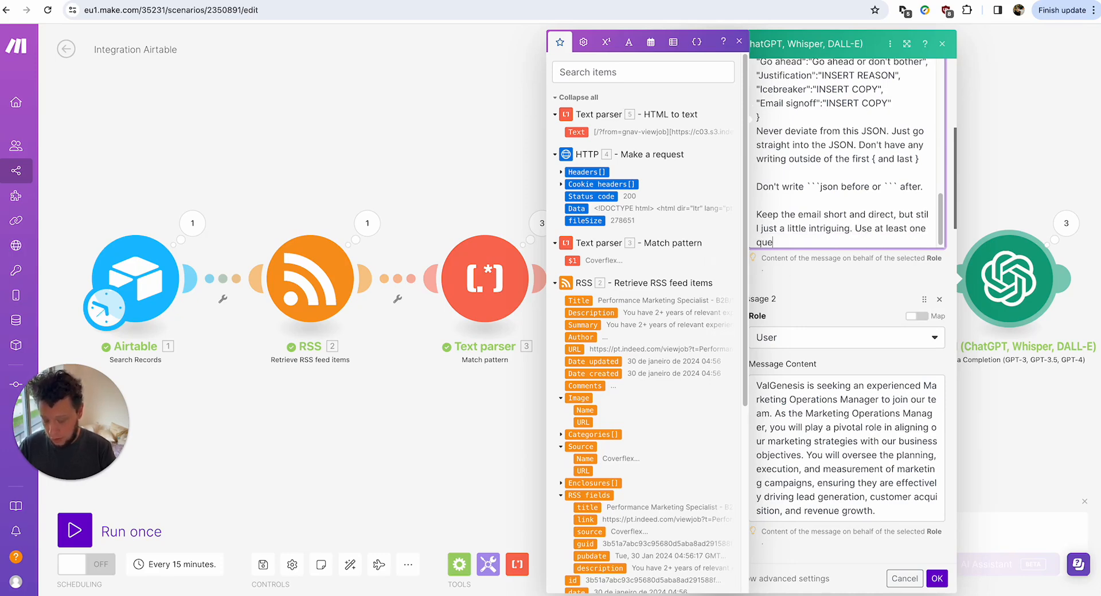
text(stion.)
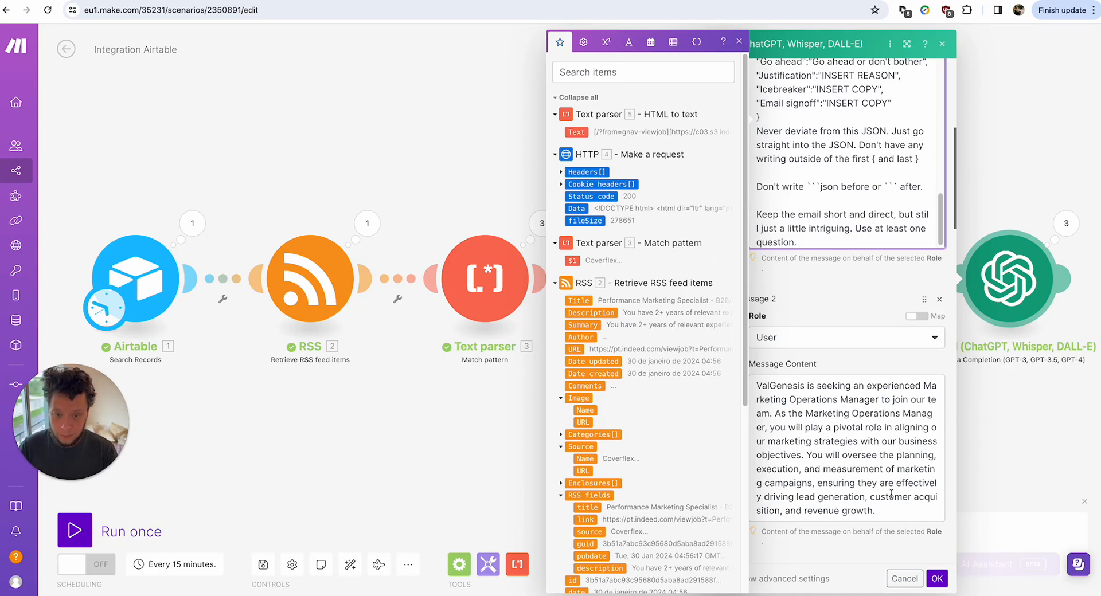
click(943, 585)
Rerun the scenario and read the new Justification and question-based Icebreaker in the reply.
click(74, 530)
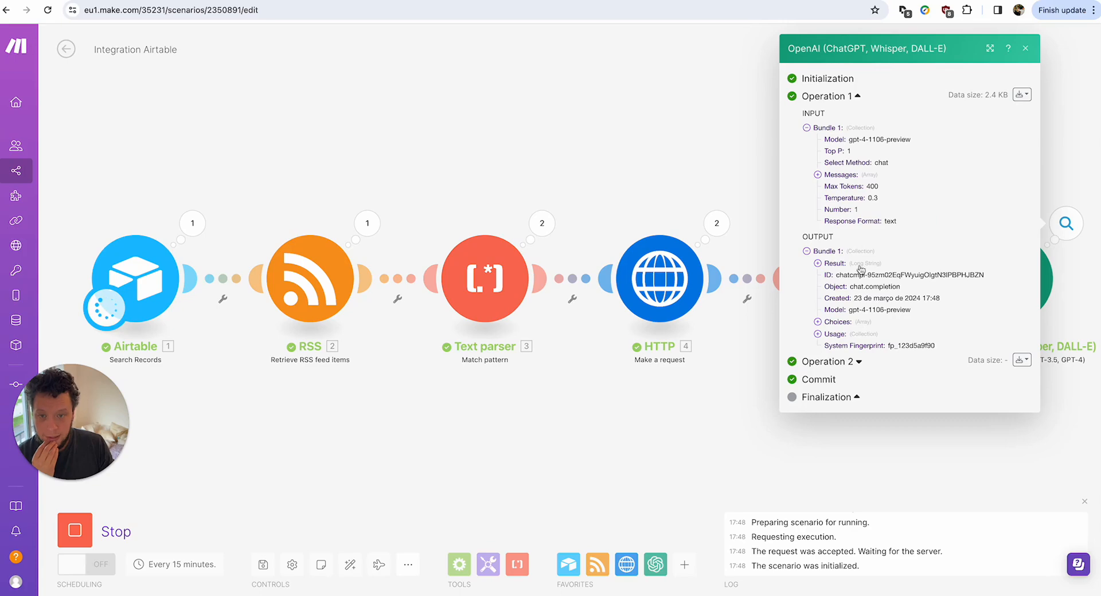
click(834, 319)
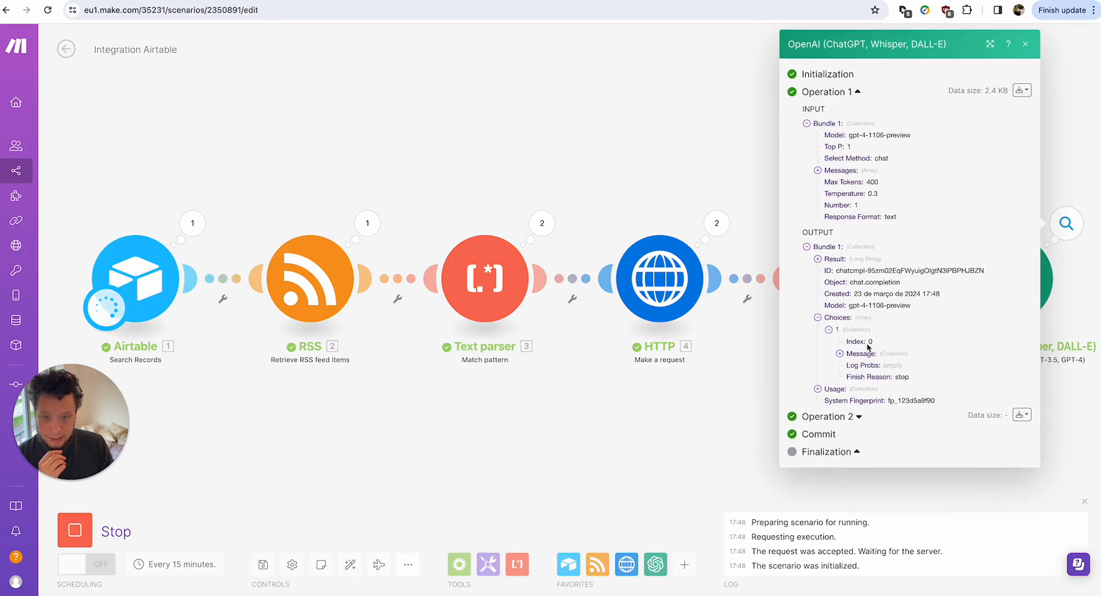
click(863, 359)
click(893, 377)
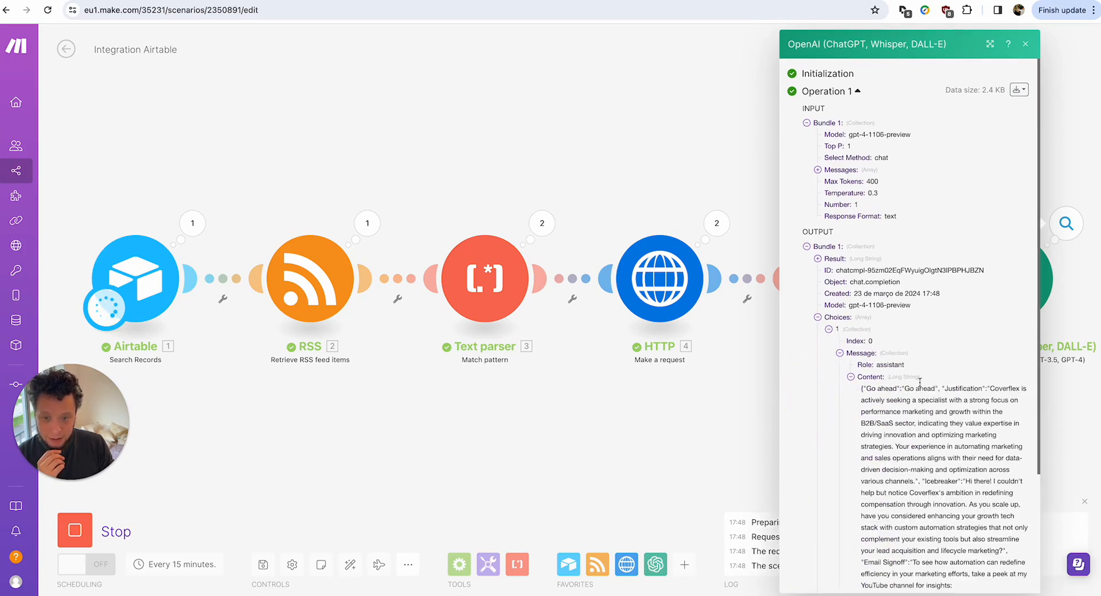
scroll(911, 334, down, 2)
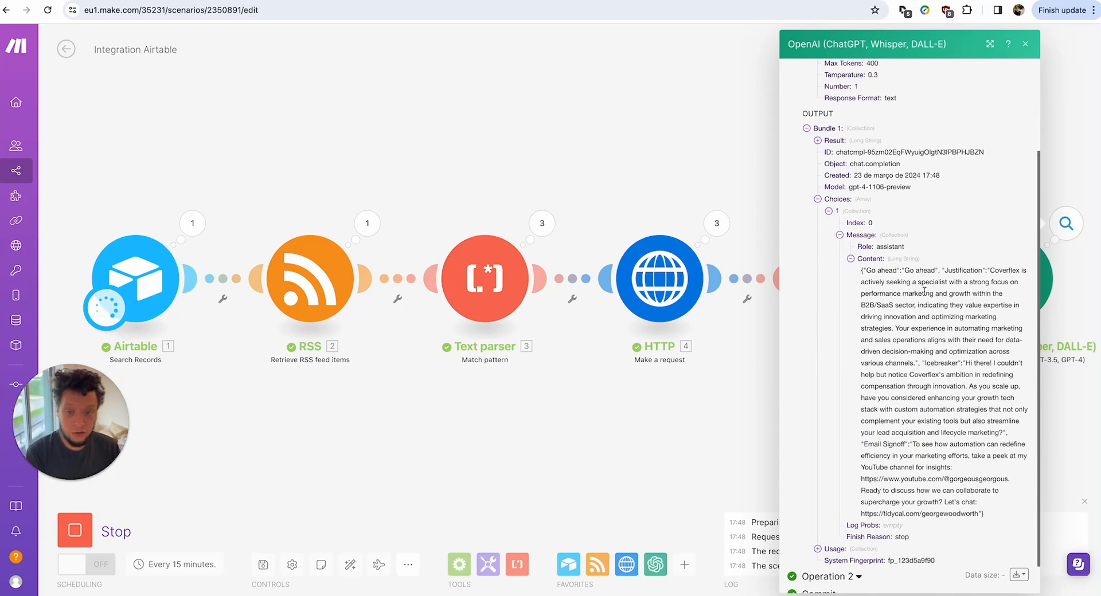
drag(880, 297, 935, 305)
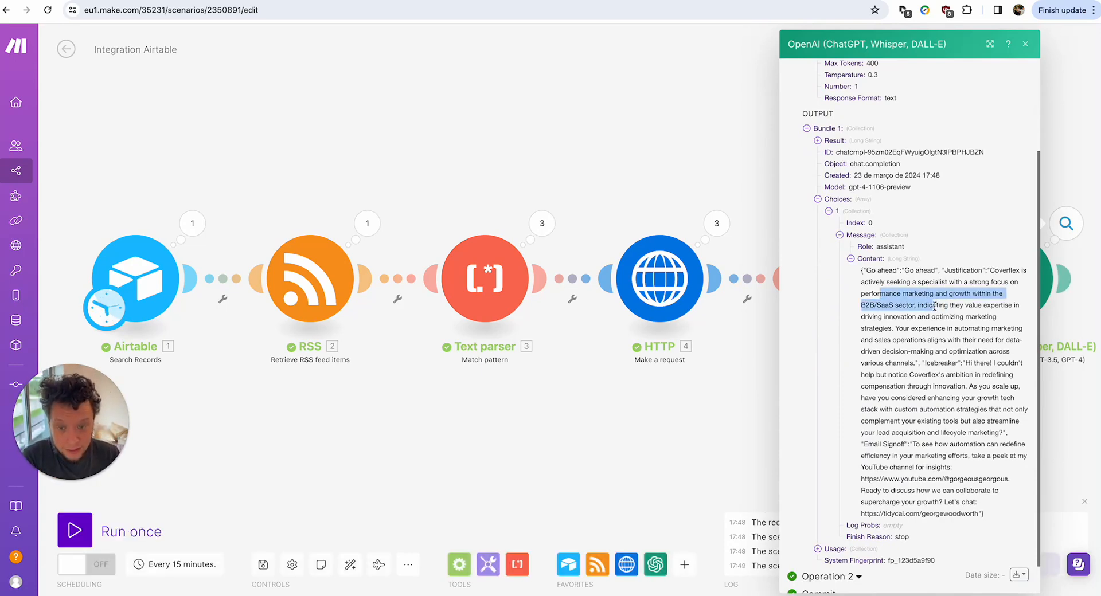
click(899, 311)
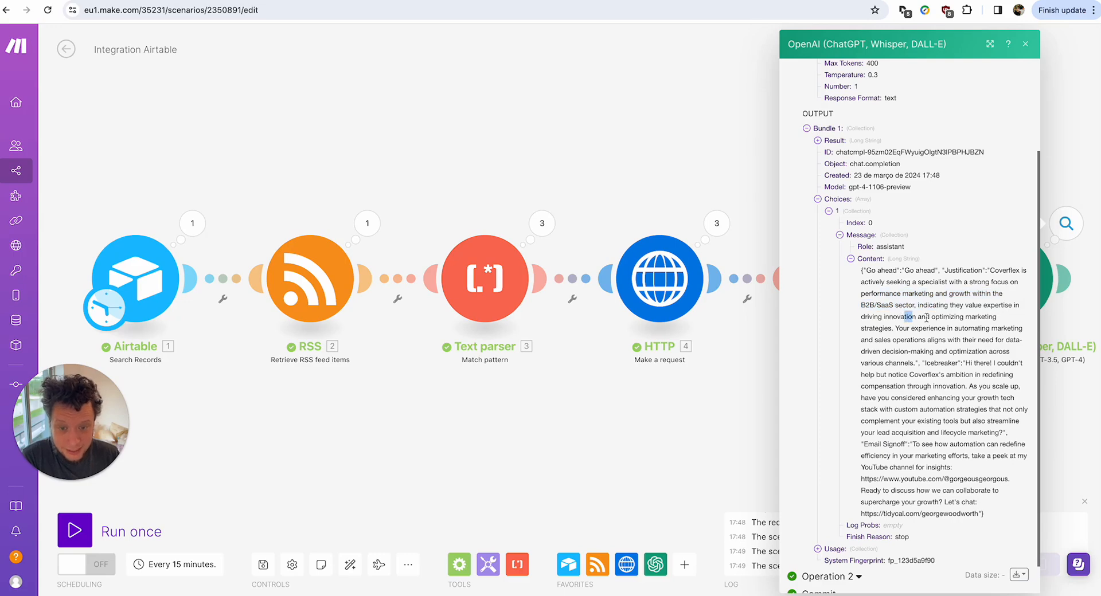
mouse_move(904, 316)
mouse_down()
mouse_move(963, 316)
mouse_move(910, 329)
mouse_up()
drag(909, 329, 944, 351)
click(929, 352)
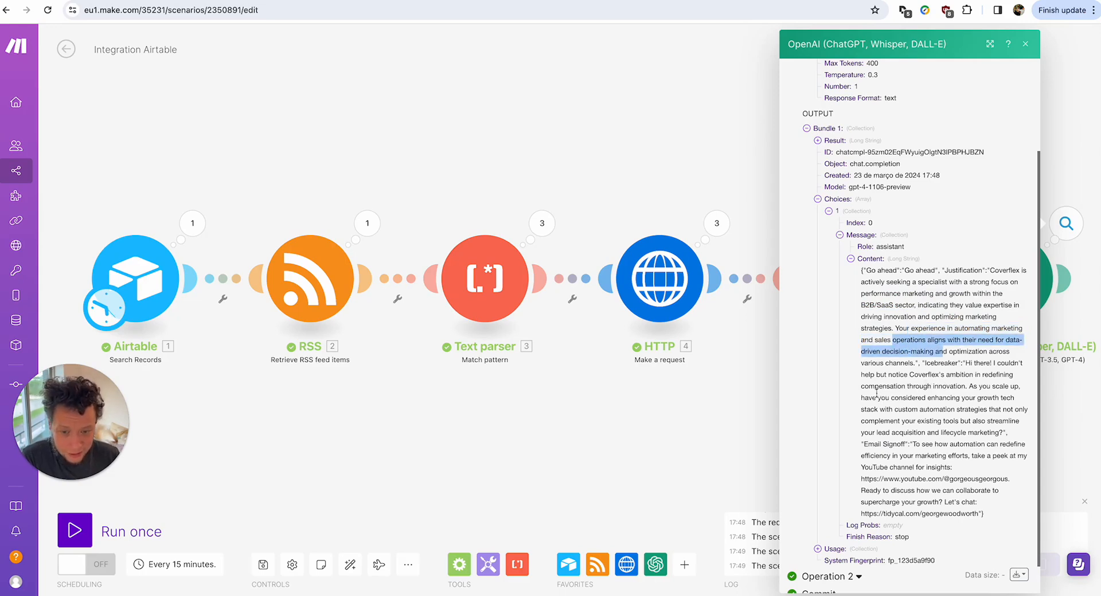
drag(897, 387, 978, 433)
click(925, 421)
drag(909, 419, 990, 442)
click(940, 441)
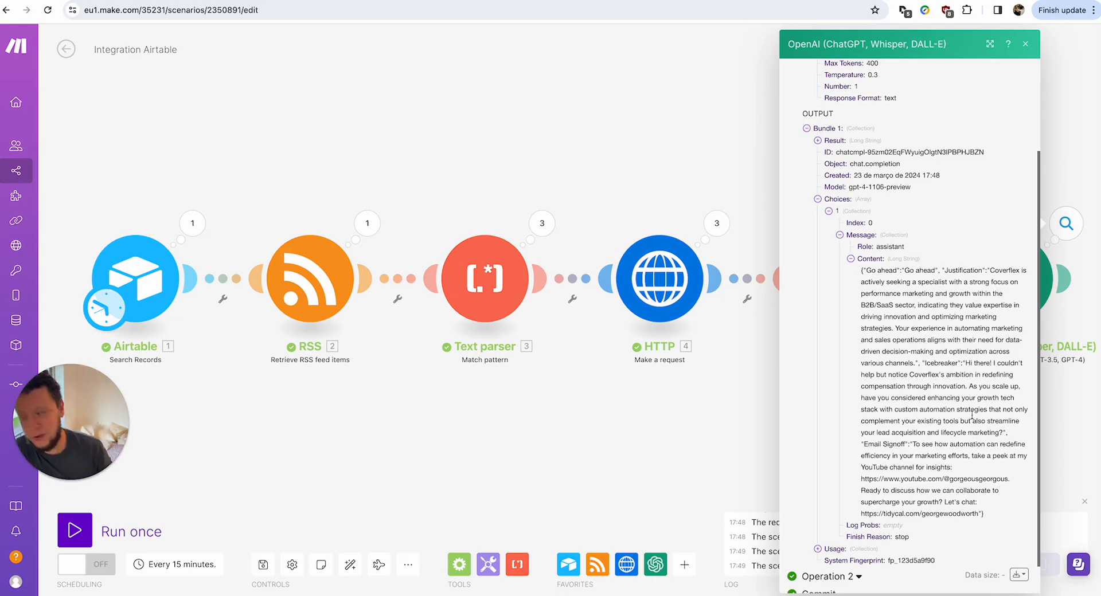
Recheck the OpenAI reply Content, then add a new module after OpenAI.
click(618, 165)
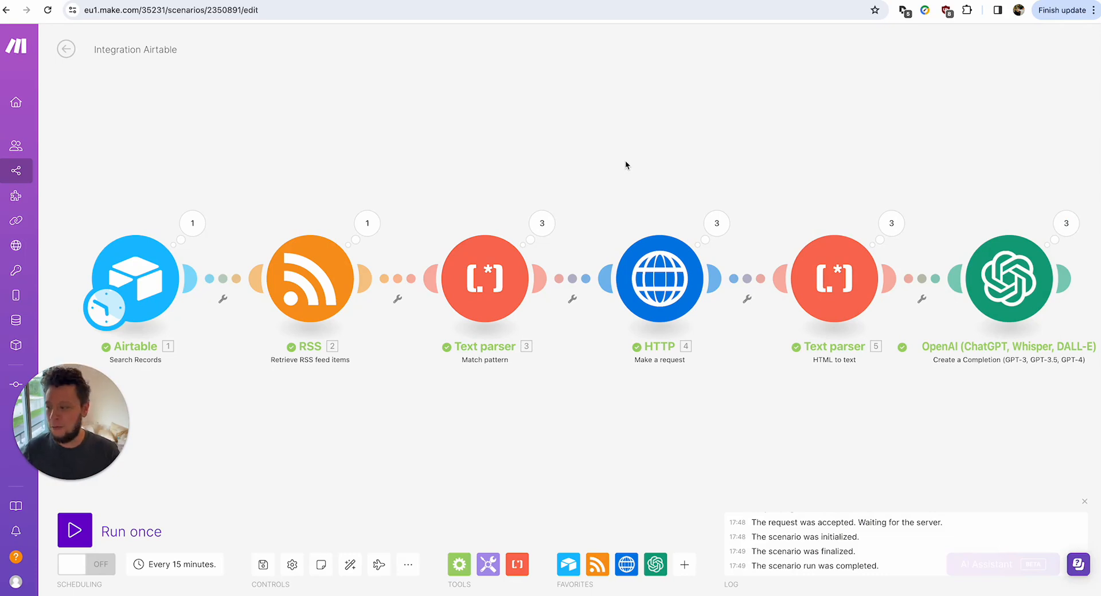
drag(882, 143, 614, 153)
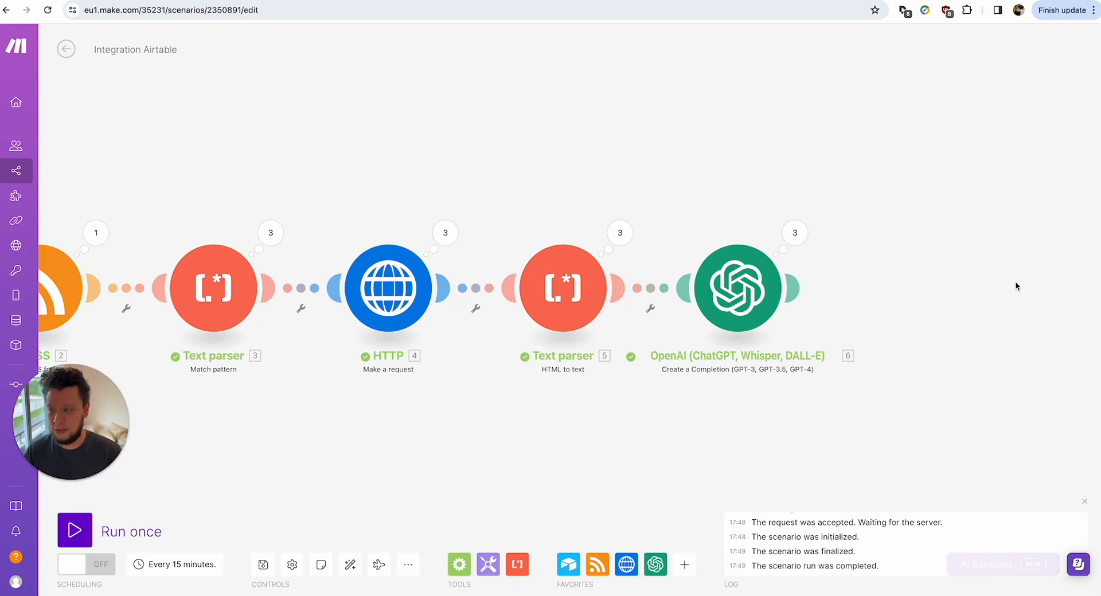
click(793, 232)
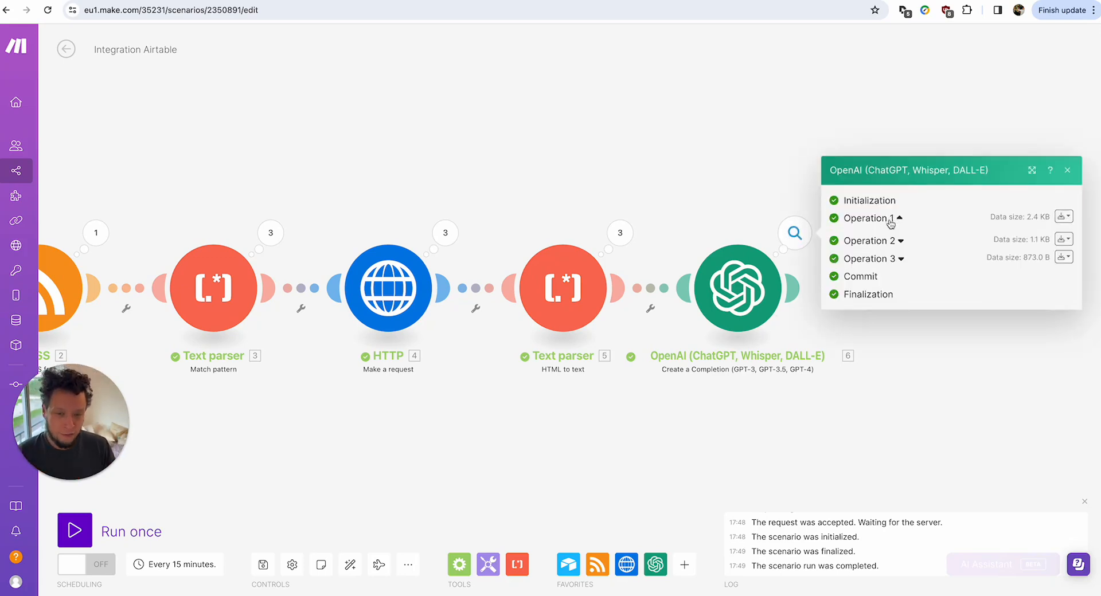
click(888, 219)
click(901, 326)
click(901, 319)
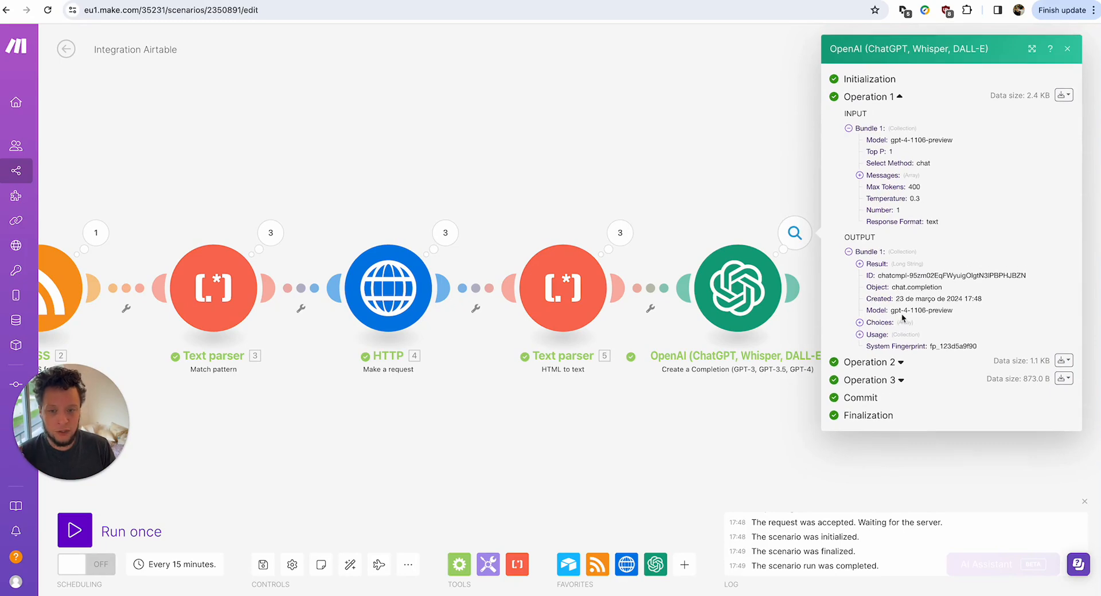
click(895, 322)
click(898, 334)
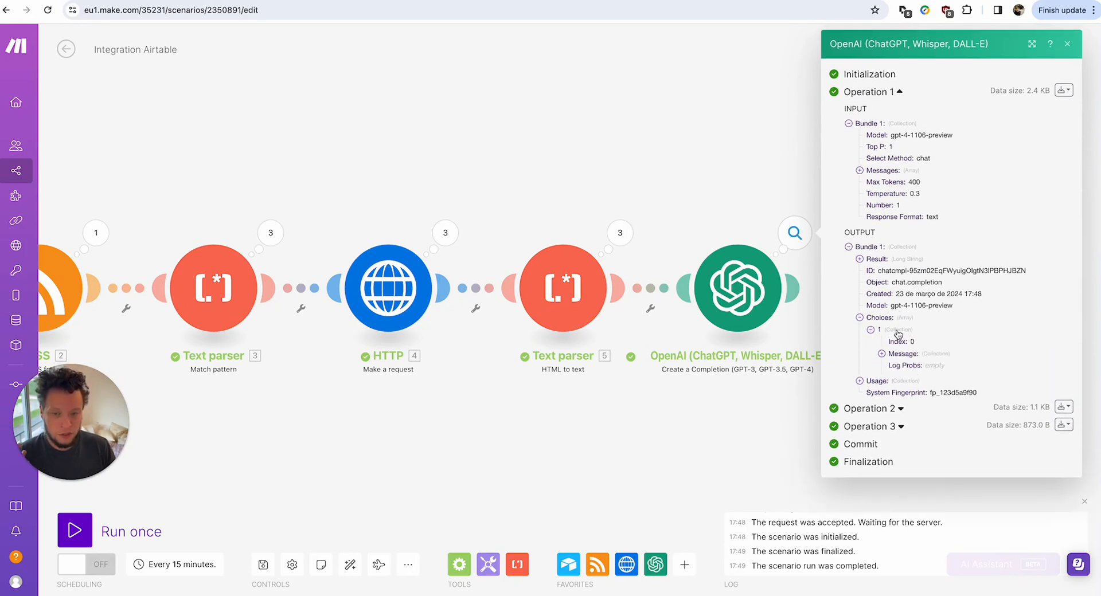
click(904, 354)
click(911, 377)
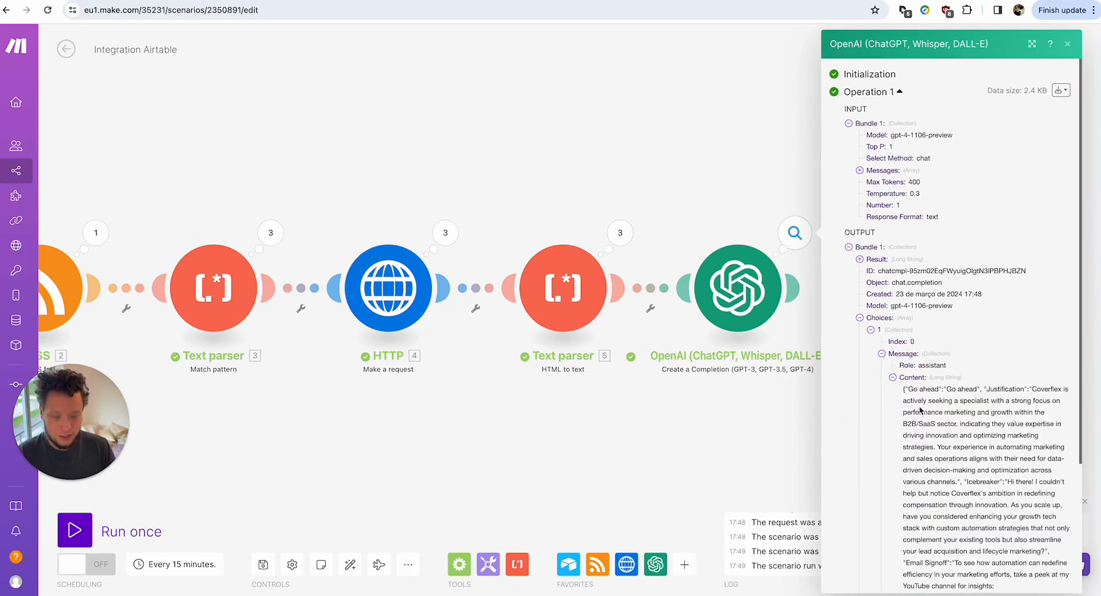
click(792, 435)
click(798, 289)
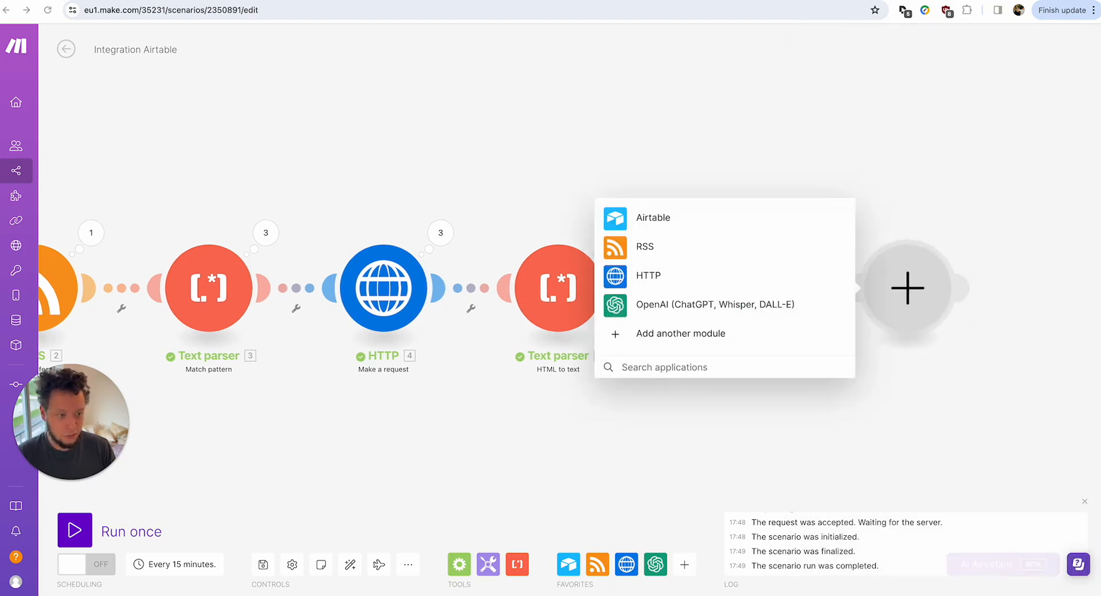
Add a JSON Parse JSON module after OpenAI with Choices[].Message.Content mapped as the JSON string.
click(669, 366)
text(json)
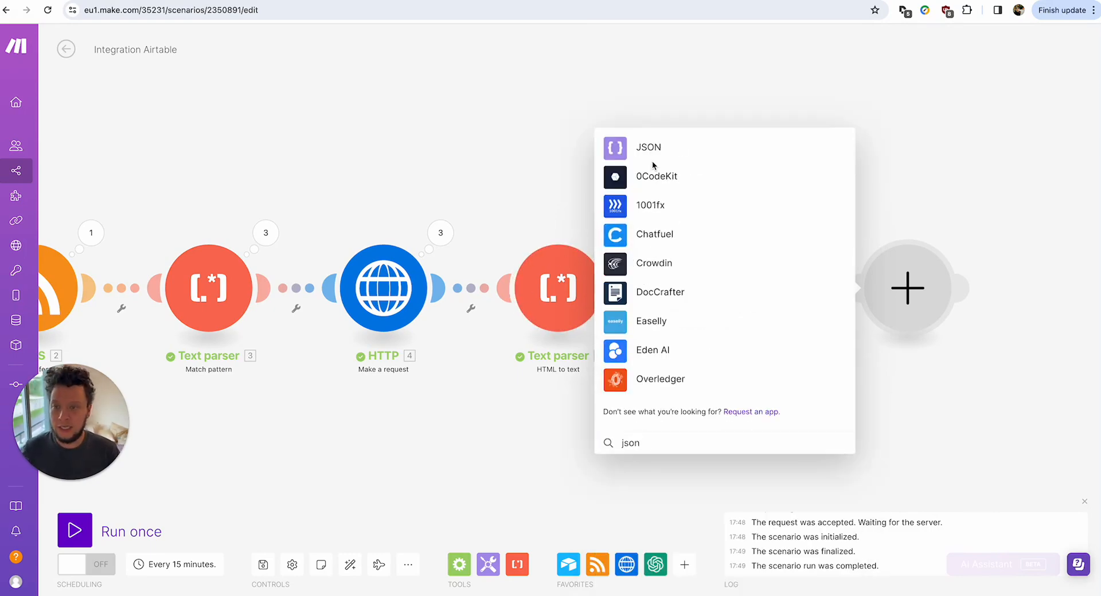
click(652, 157)
click(659, 323)
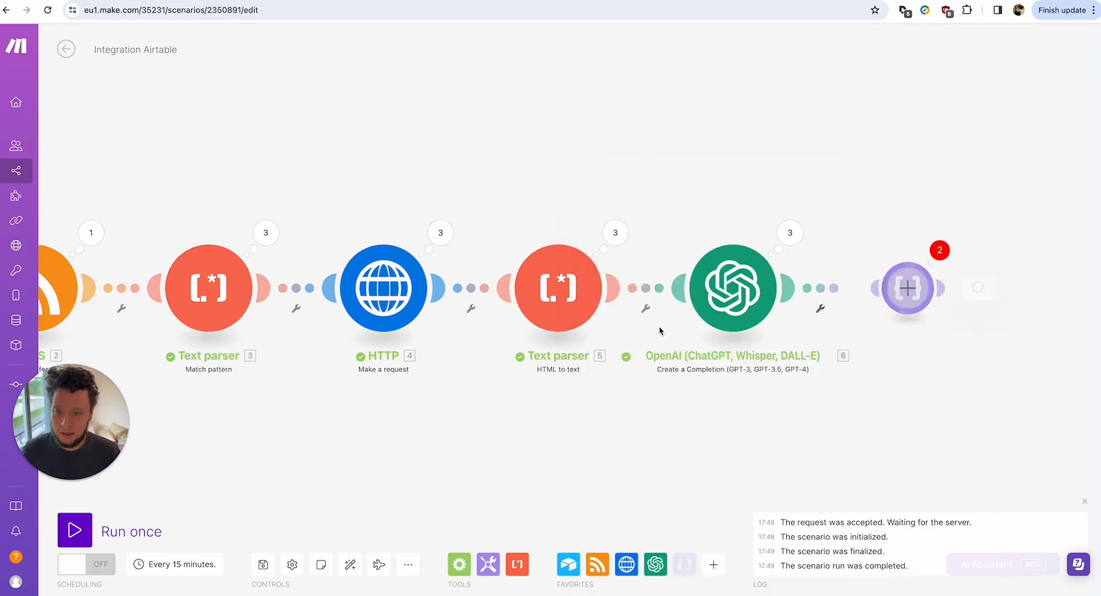
click(769, 337)
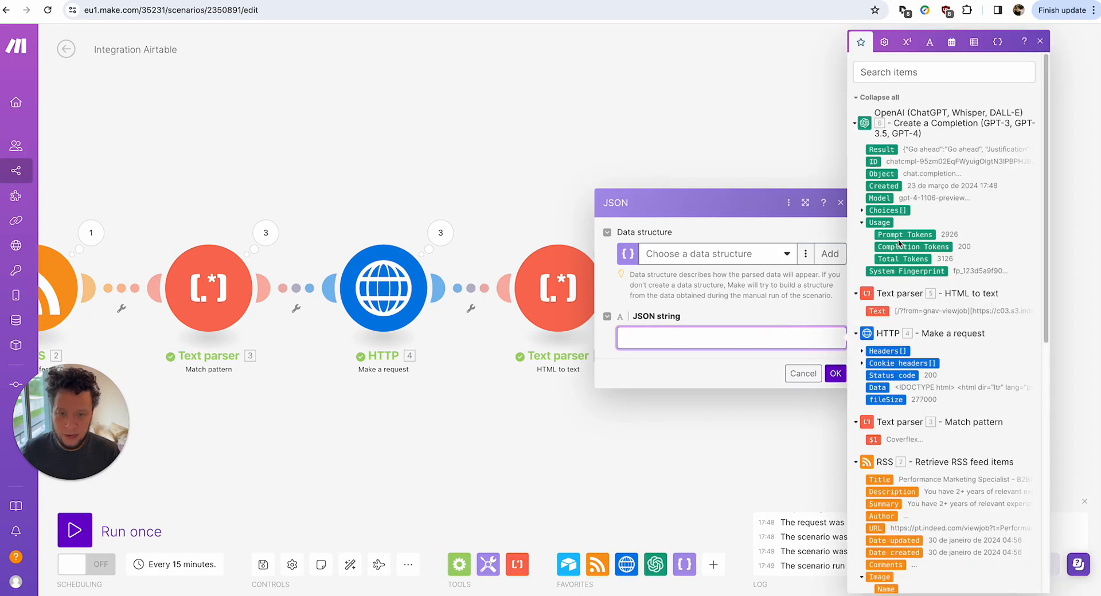
click(862, 211)
click(870, 271)
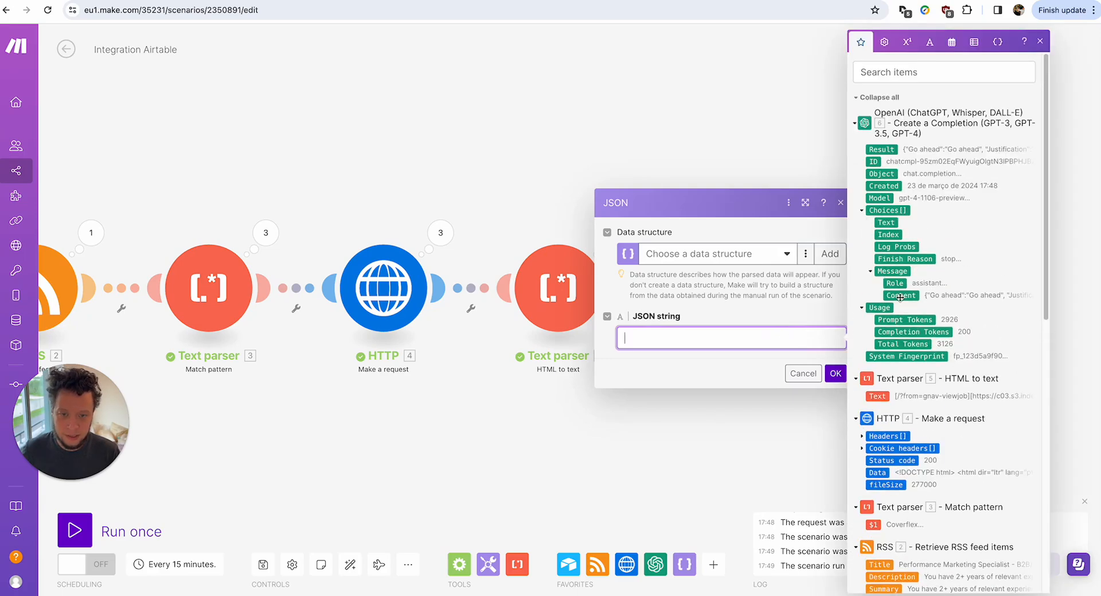
click(903, 294)
click(835, 373)
Inspect OpenAI's run output down to the first choice's Message Content to get the sample reply JSON.
click(790, 233)
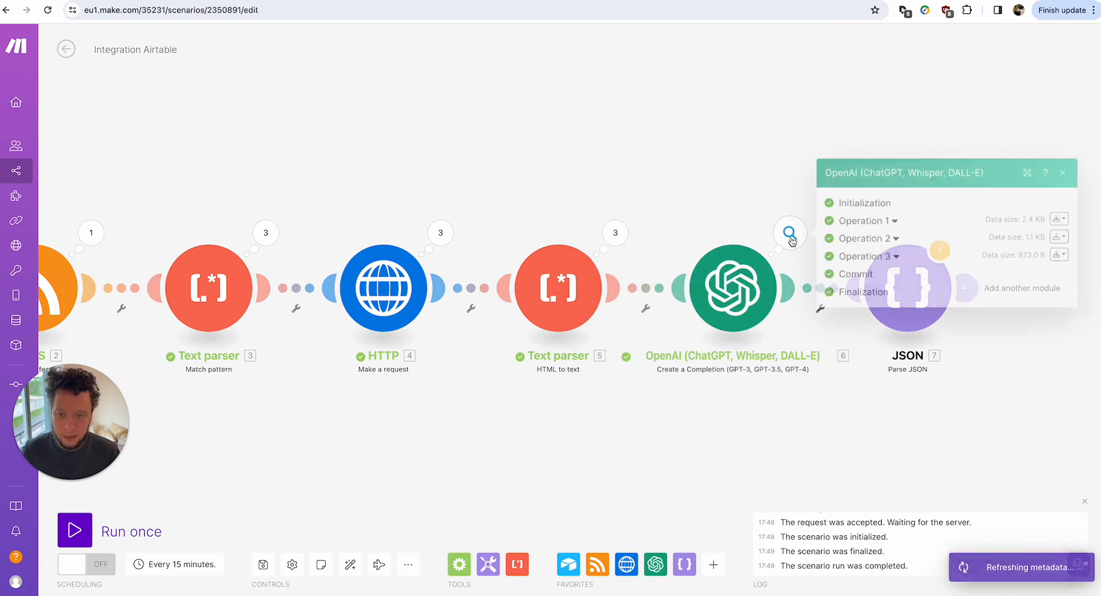
click(889, 220)
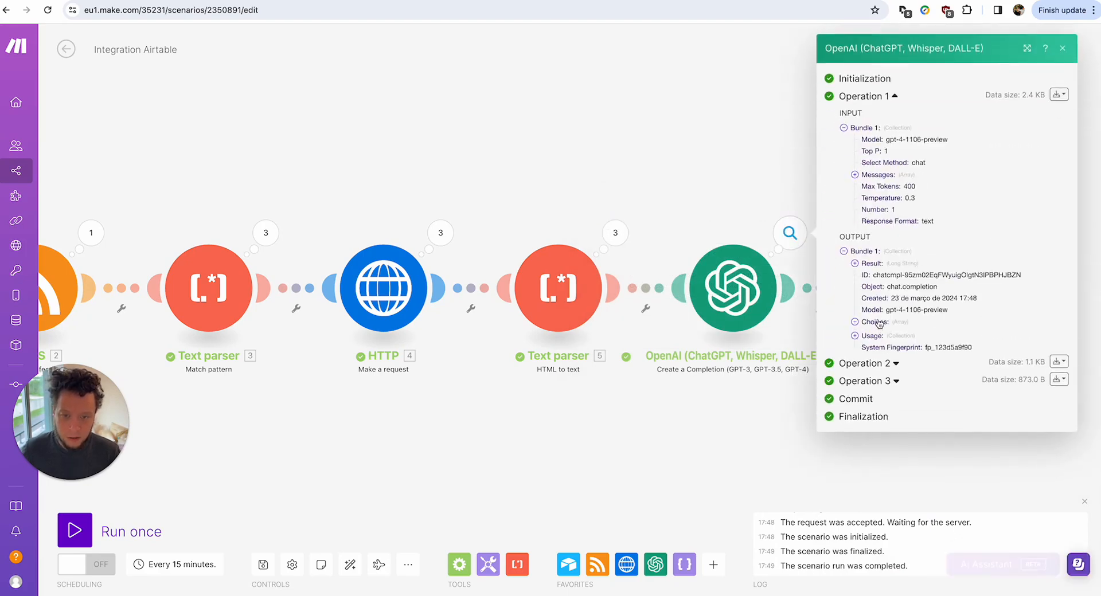
click(890, 342)
click(885, 331)
click(900, 353)
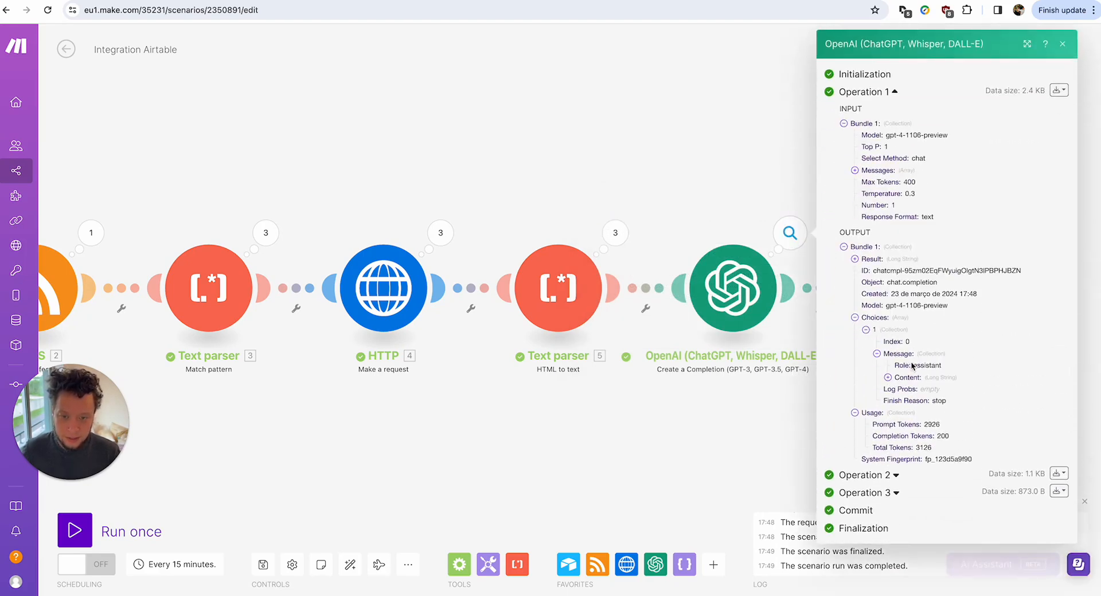
click(908, 378)
drag(897, 389, 1021, 548)
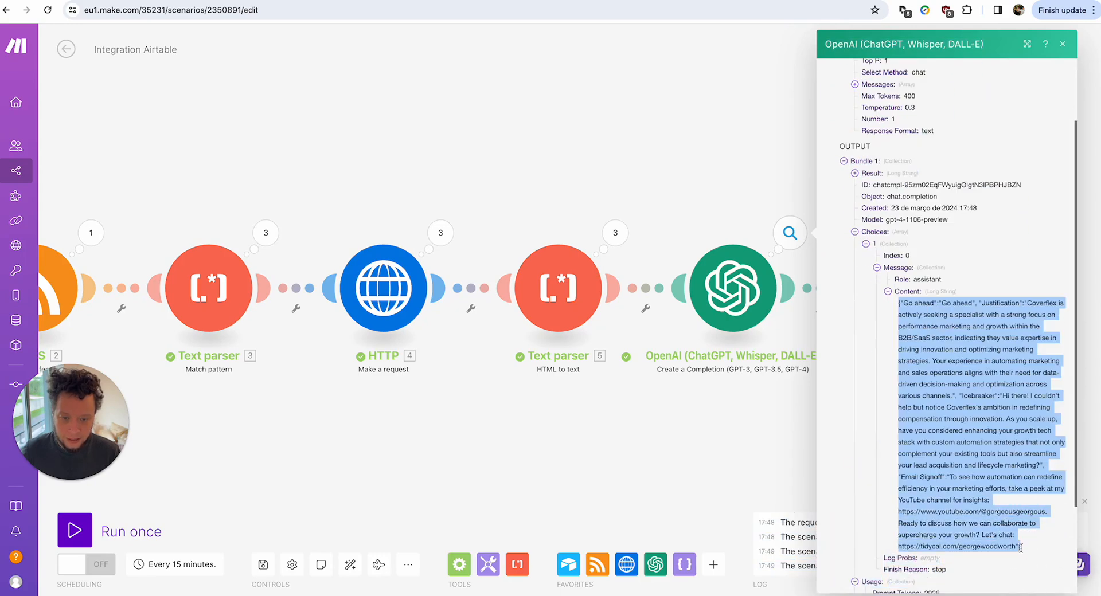
click(775, 434)
Create a new data structure generated from the pasted sample reply JSON, save it, and confirm the module.
click(909, 280)
click(732, 255)
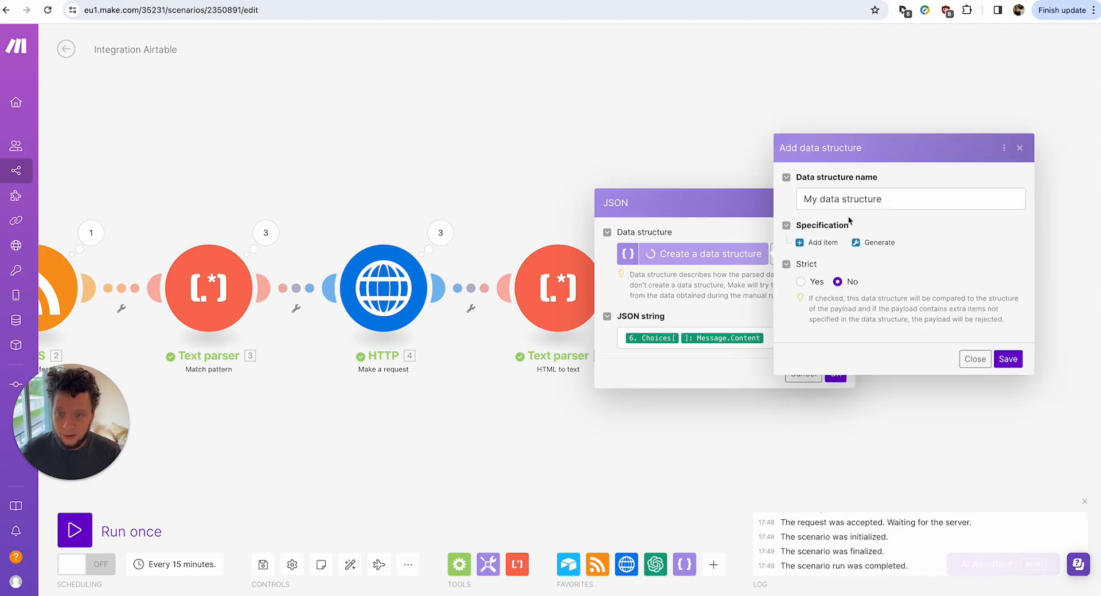
triple_click(874, 198)
text(pwegf0p71tpifuwbp)
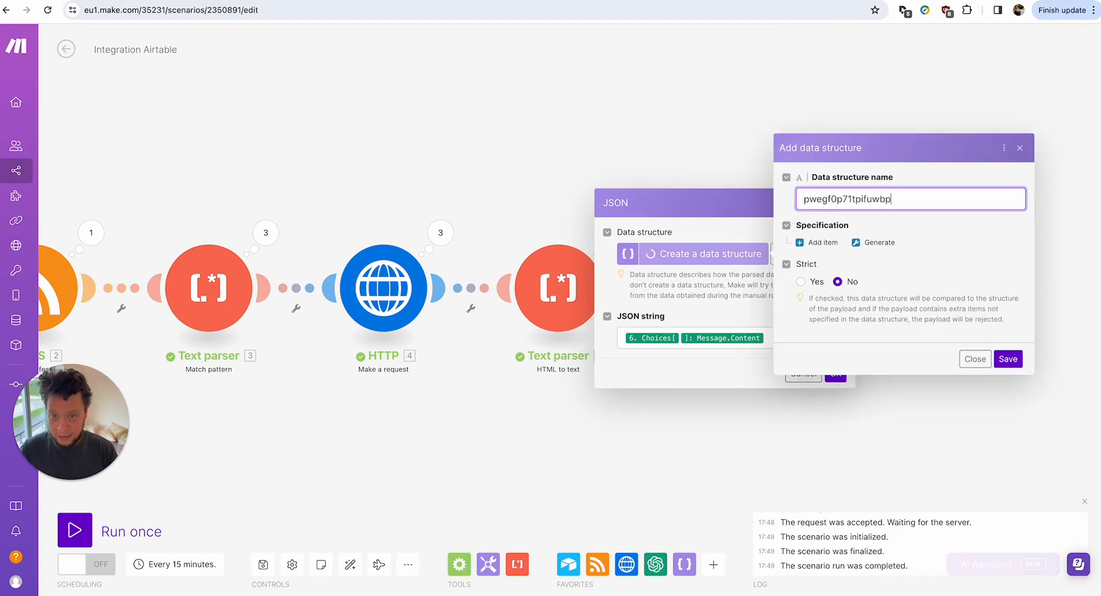
text(gcp43uiqp933)
click(872, 243)
click(760, 249)
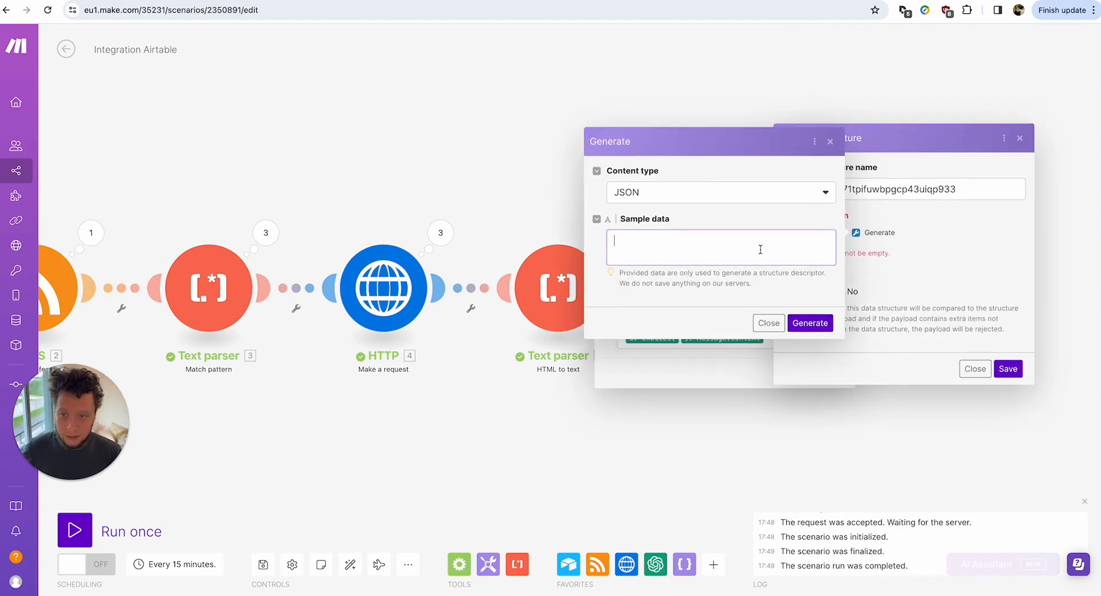
key(ctrl+v)
click(810, 323)
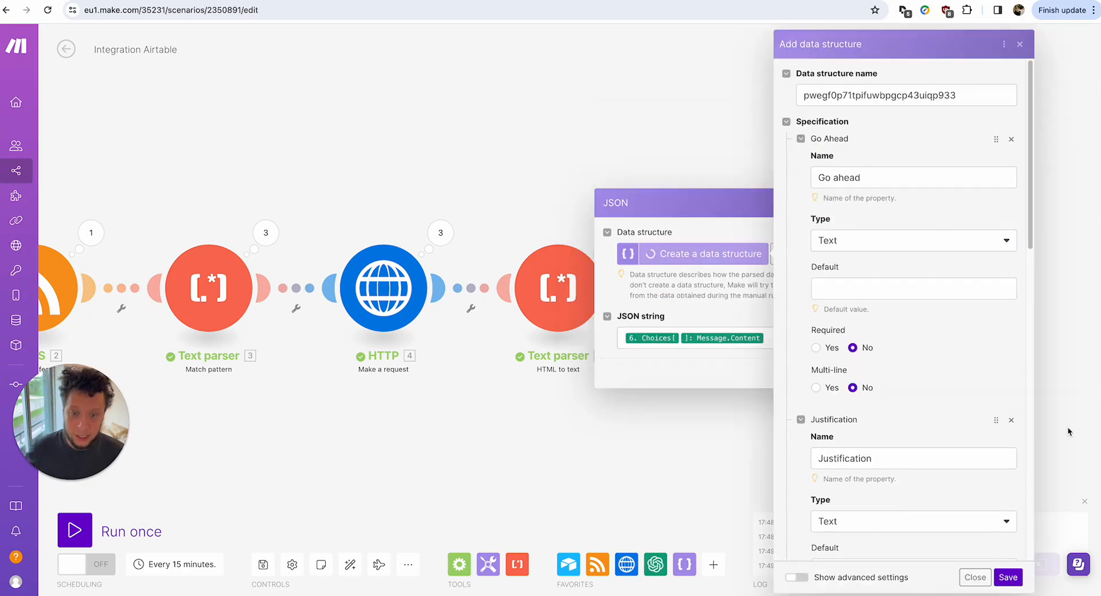
scroll(914, 228, down, 12)
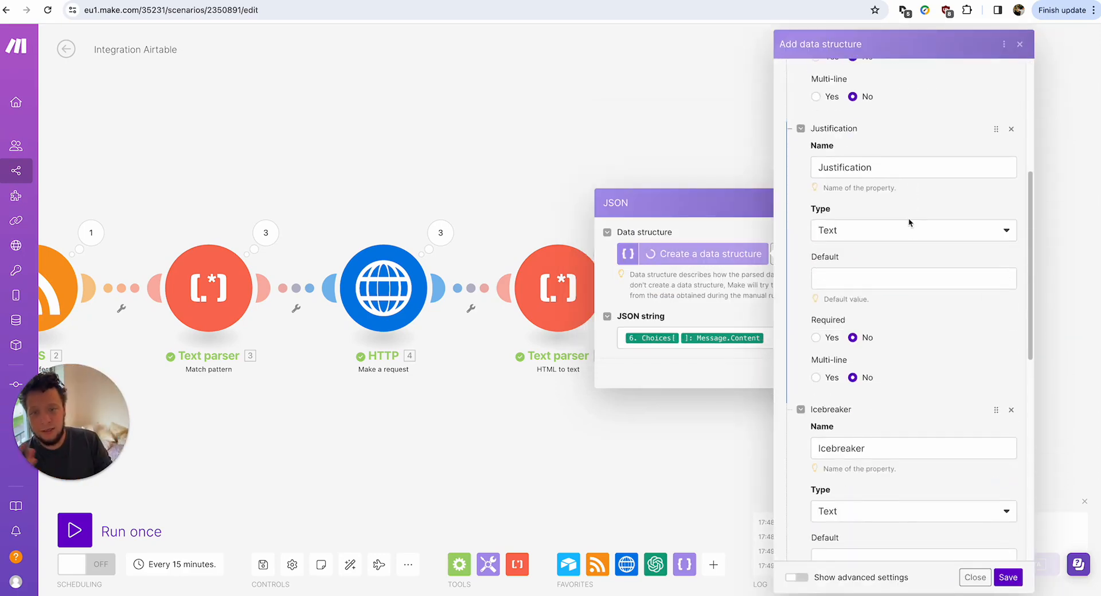
click(1008, 577)
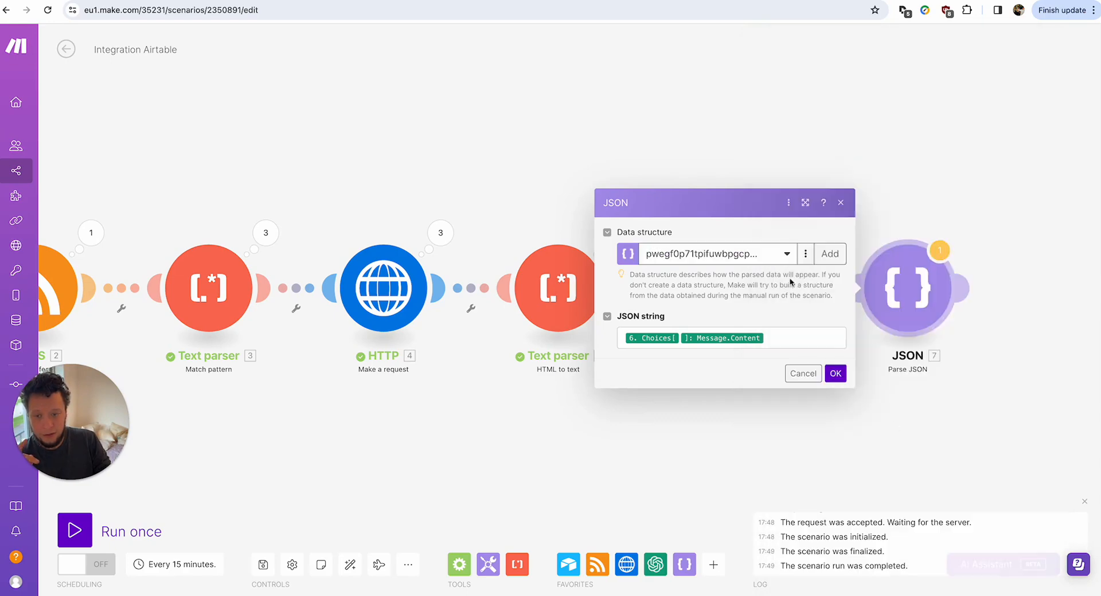
click(837, 374)
mouse_move(778, 296)
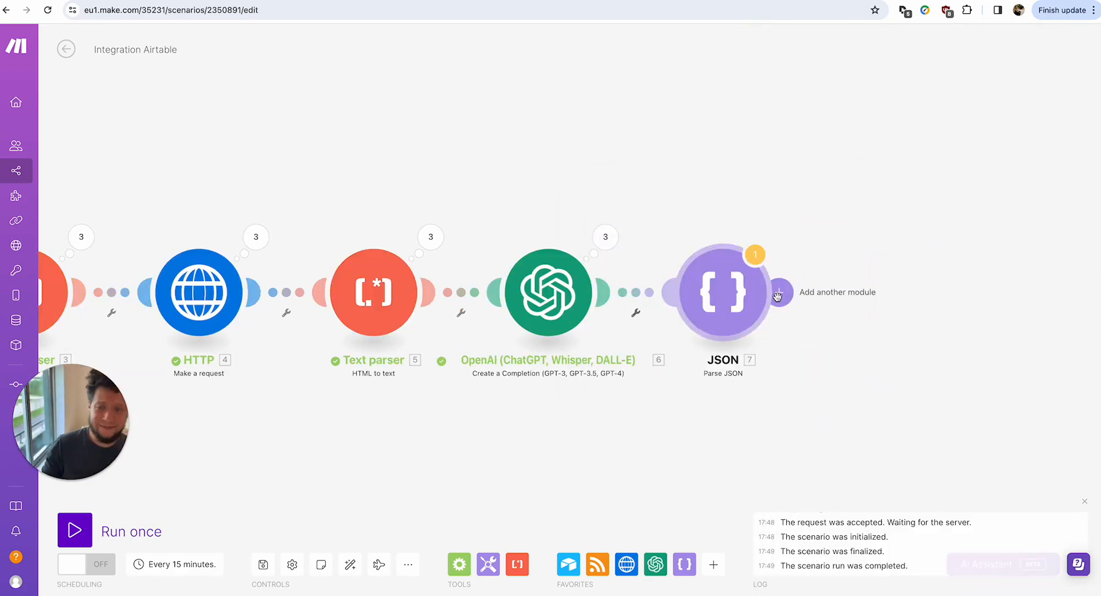
Search for 'apollo' after the JSON module and add Apollo's Make an API Call module.
click(777, 296)
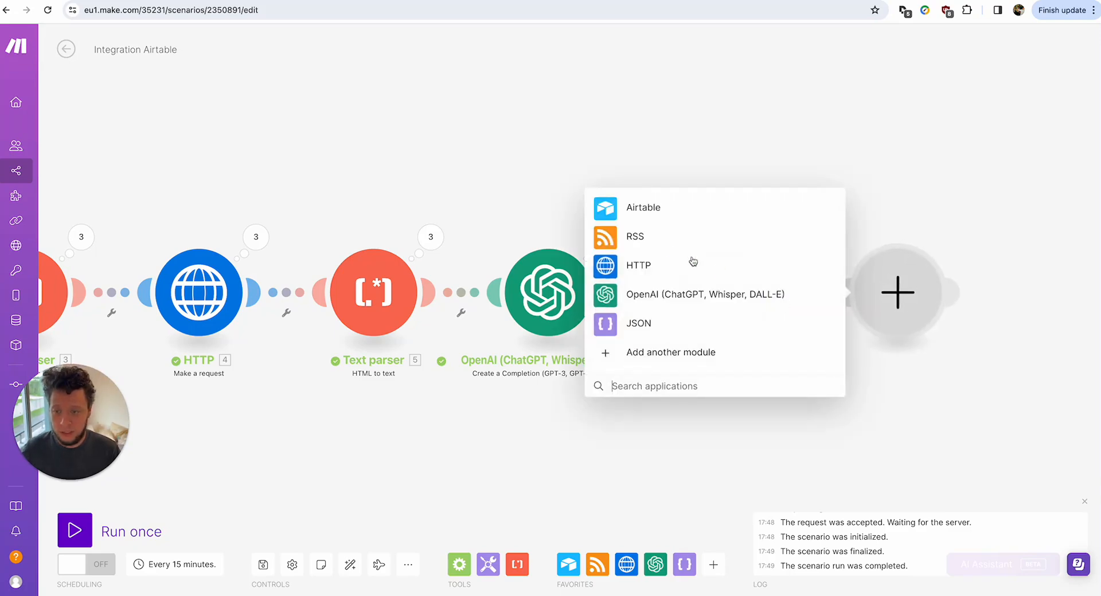
text(ap)
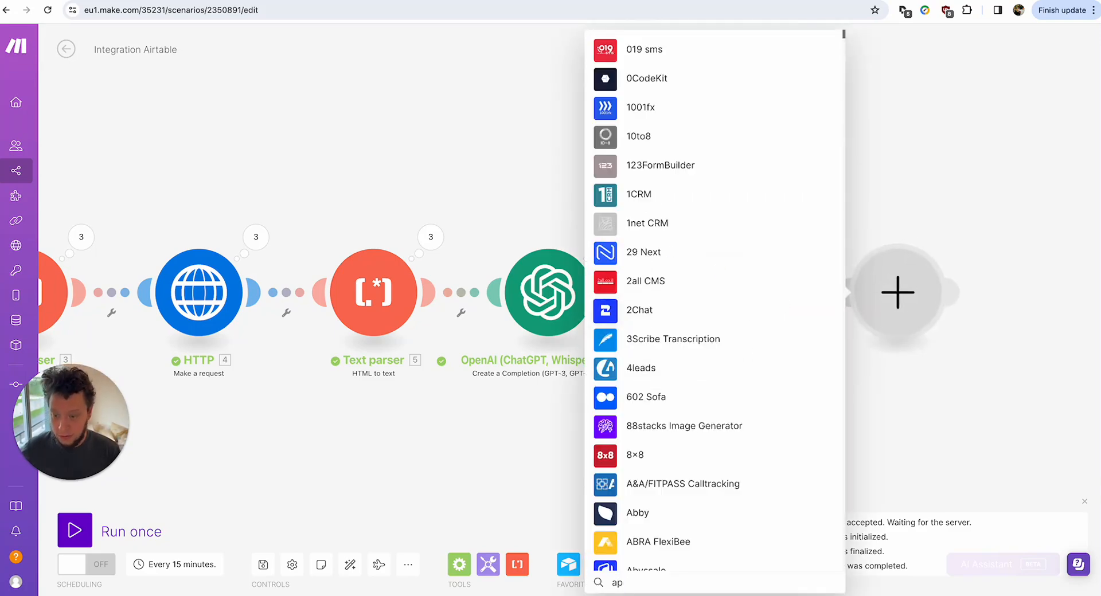
text(ollo)
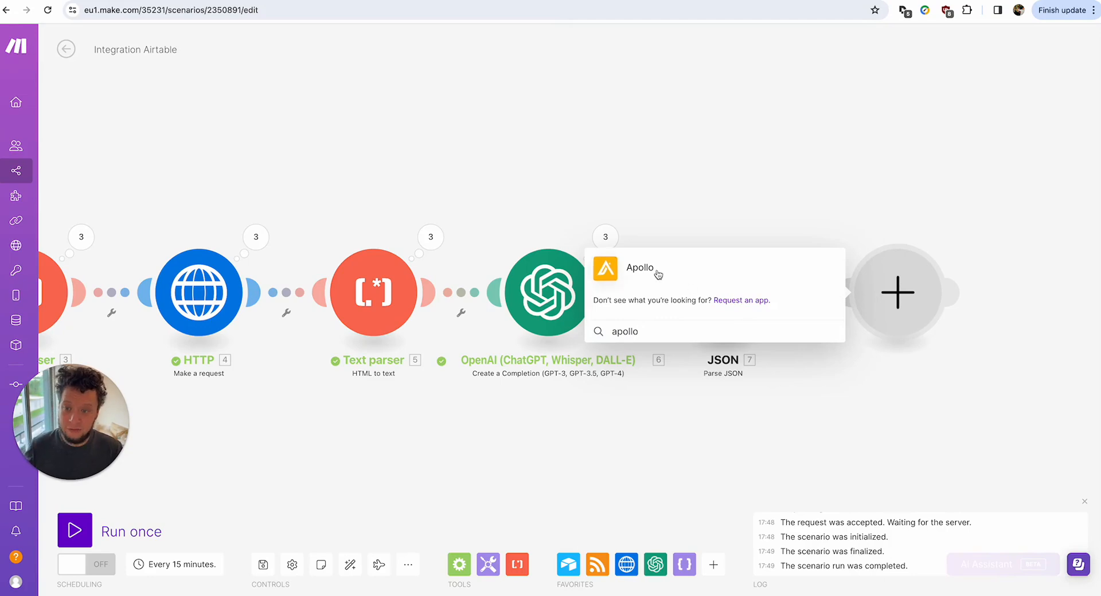
click(657, 269)
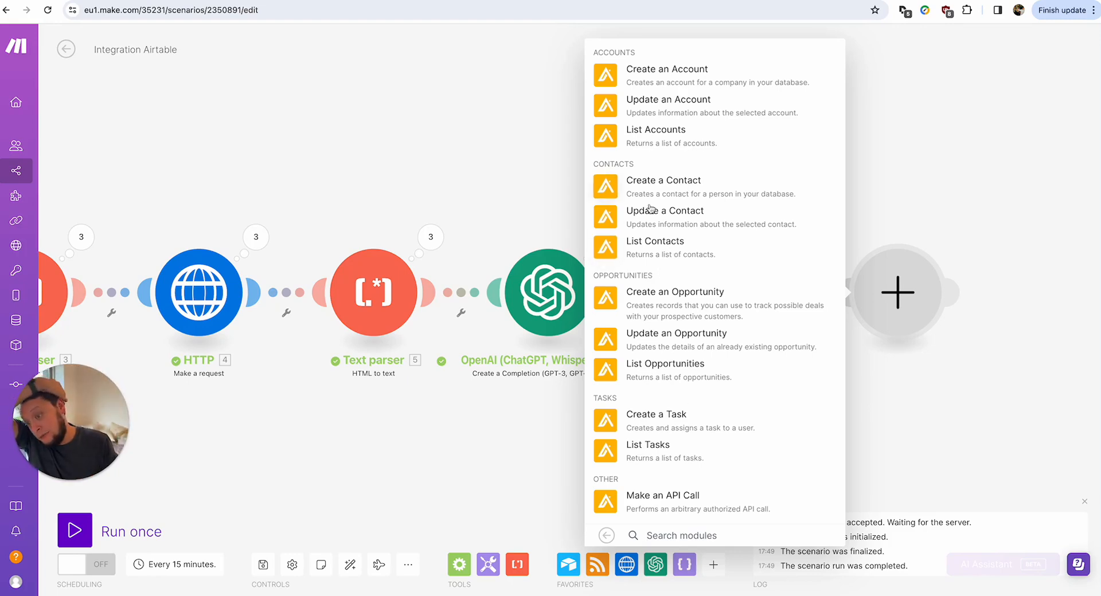
click(676, 499)
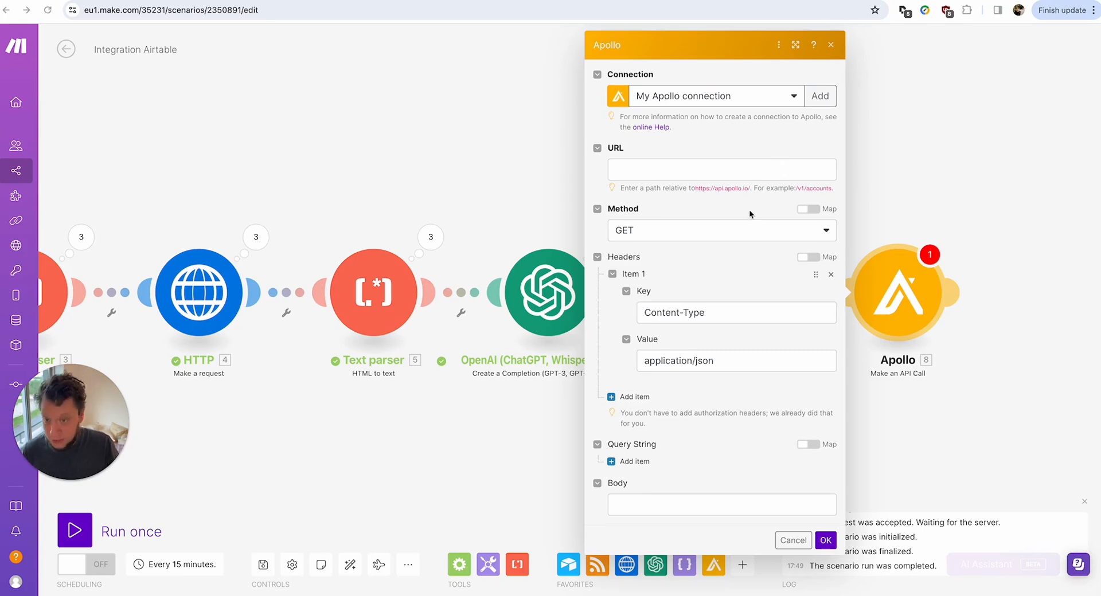
Set the Apollo call's URL to /v1/mixed_people/search with method POST.
click(713, 170)
text(/v1/mixed_people/search)
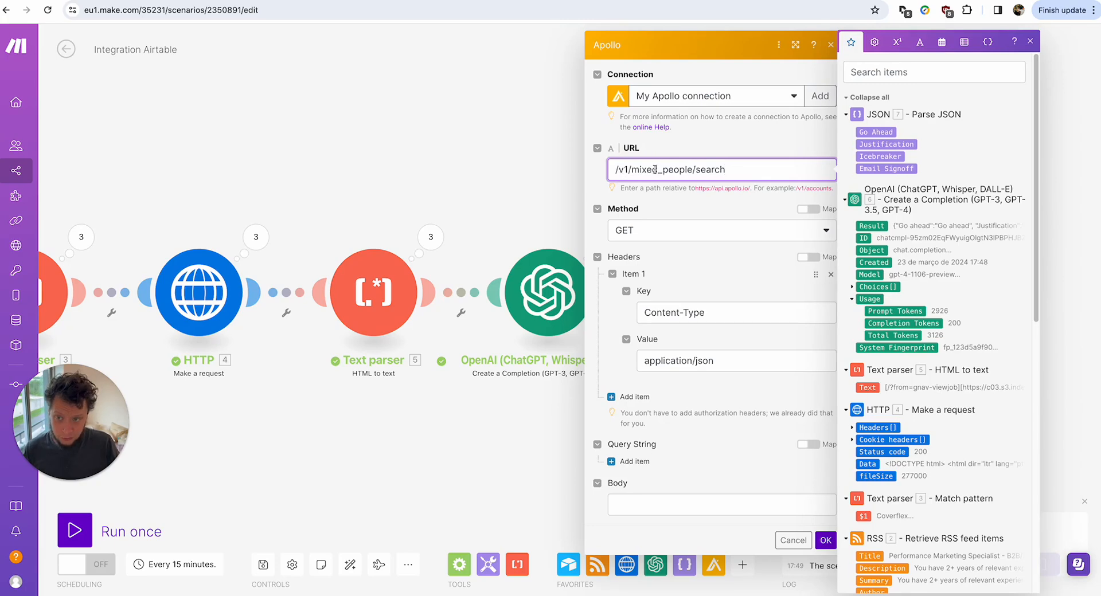
click(634, 231)
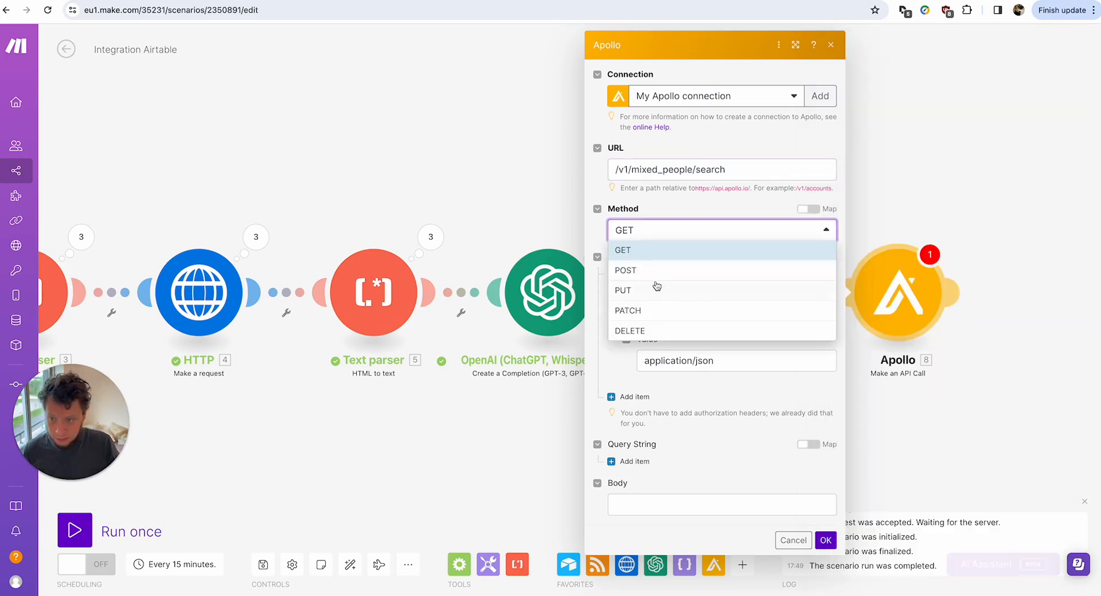
click(653, 271)
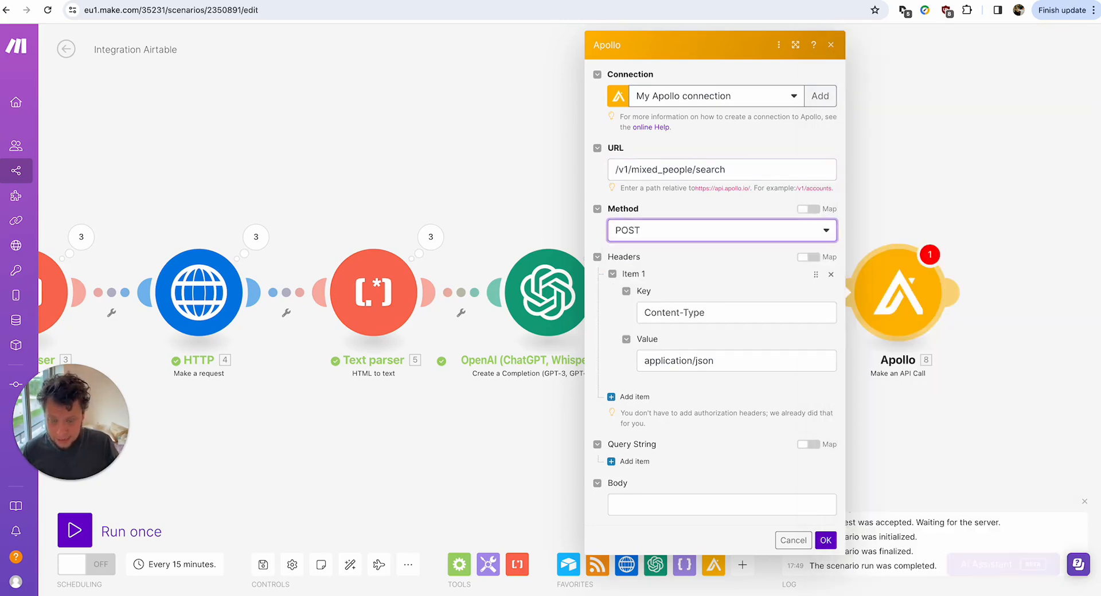
Paste the JSON search body, map Text parser 3's $1 into q_organization_name, then check Airtable campaigns.
key(super+Tab)
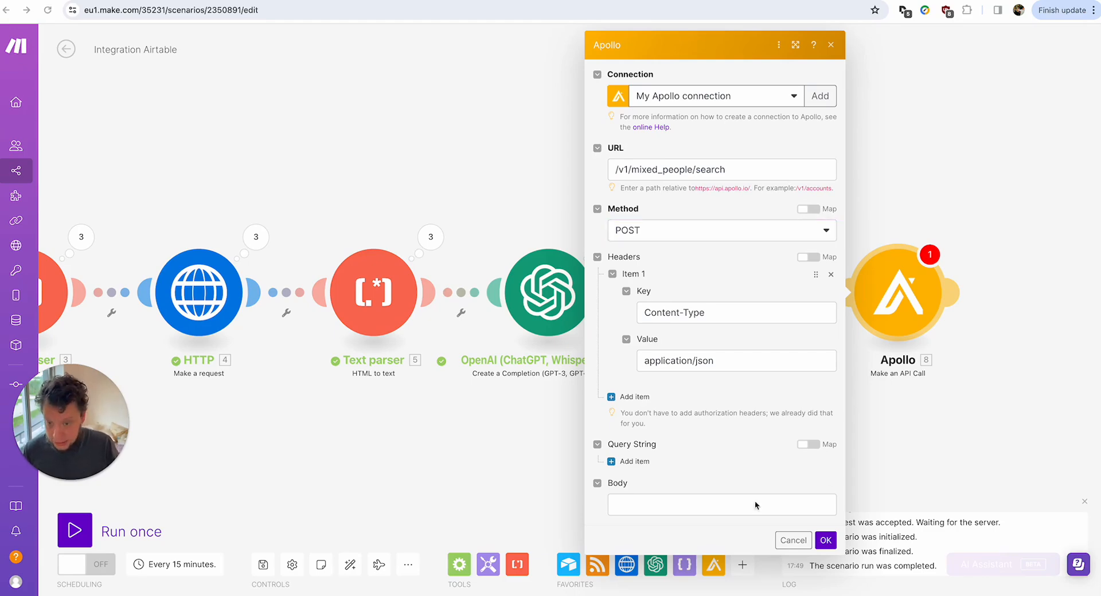
click(731, 505)
key(super+v)
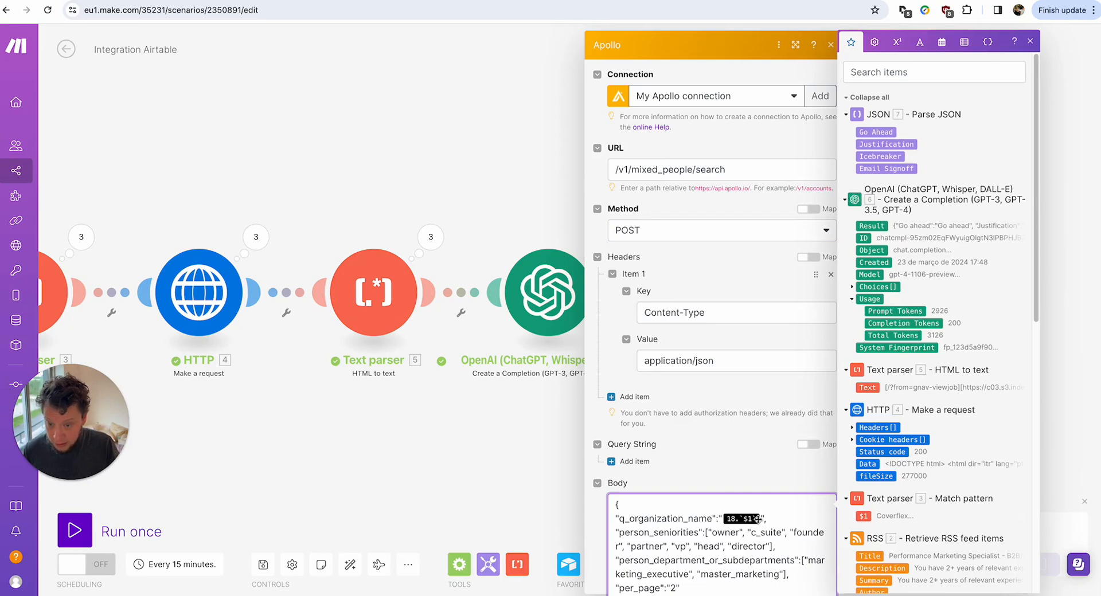
key(BackSpace)
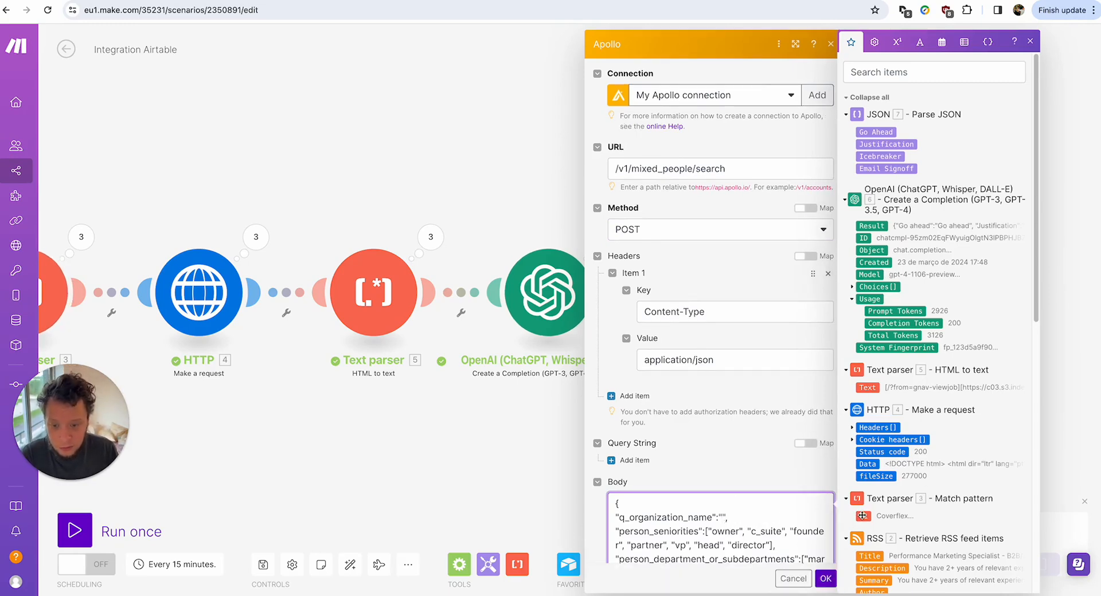
drag(863, 516, 743, 514)
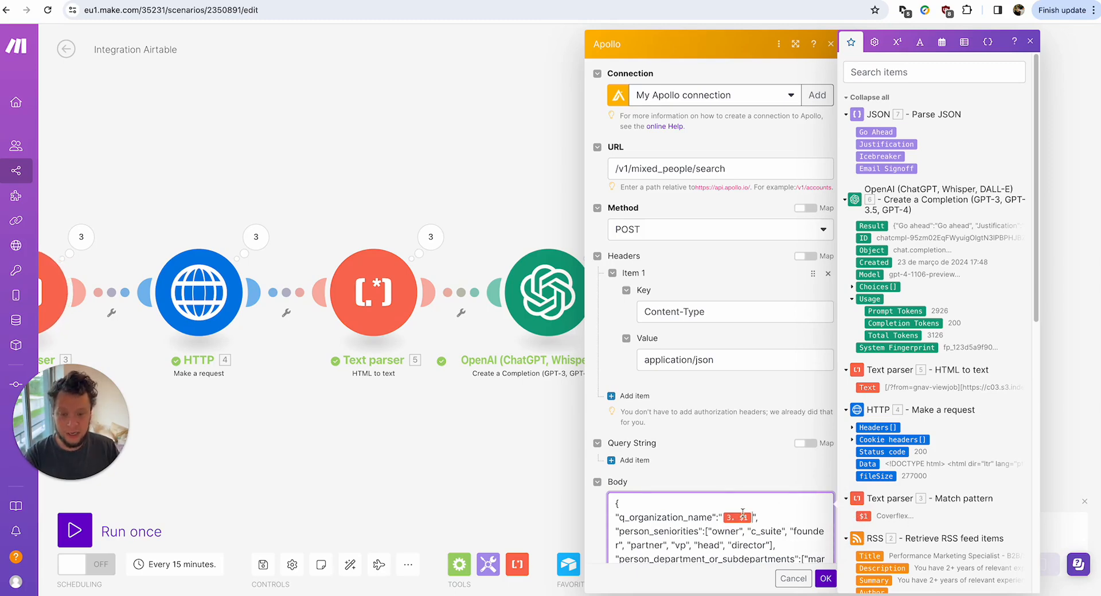
scroll(711, 409, down, 2)
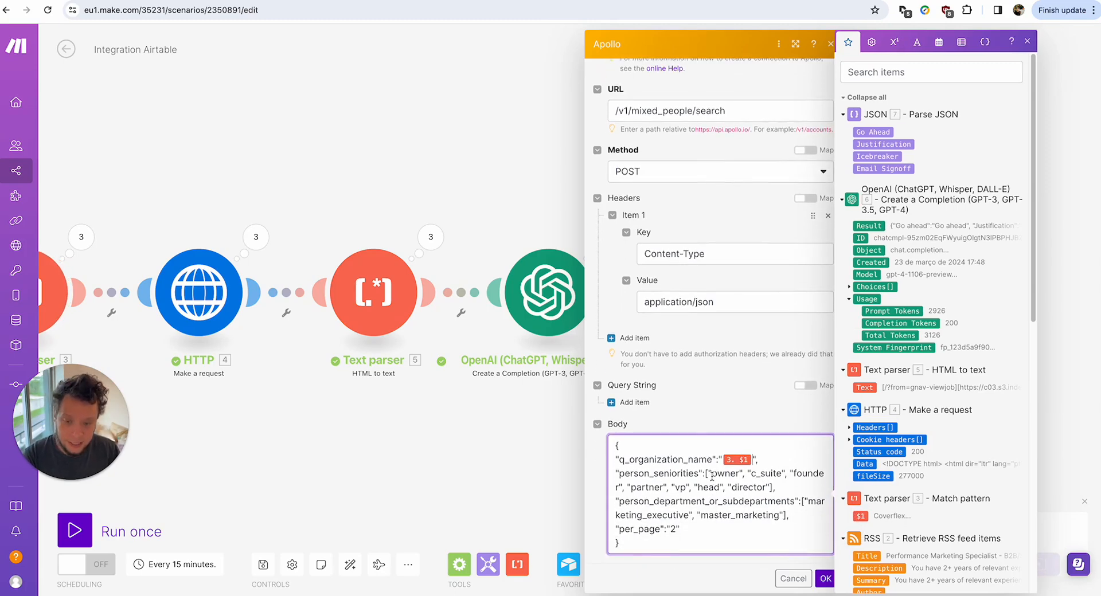
drag(712, 478, 772, 492)
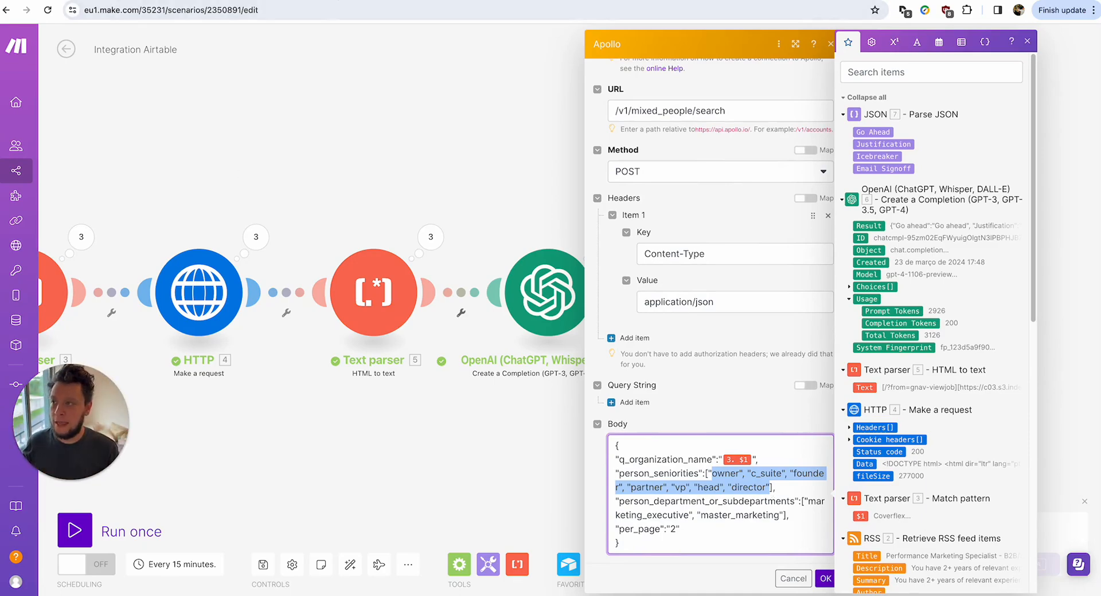
click(331, 0)
scroll(855, 200, right, 10)
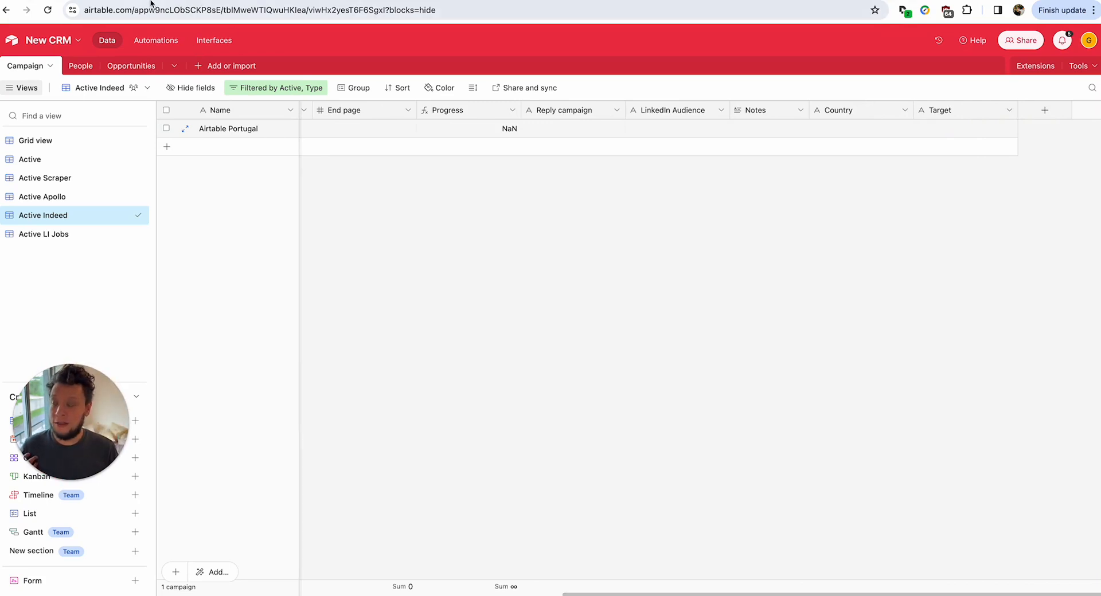
Back in Make, look over the body's owner-to-director seniorities and marketing department values.
click(95, 1)
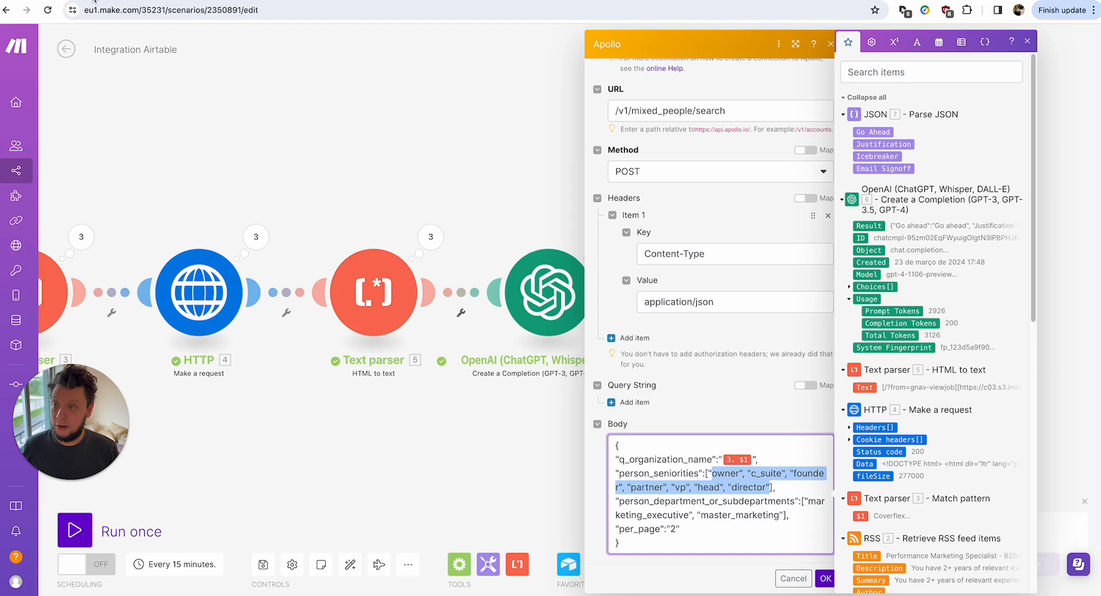
double_click(716, 472)
double_click(766, 472)
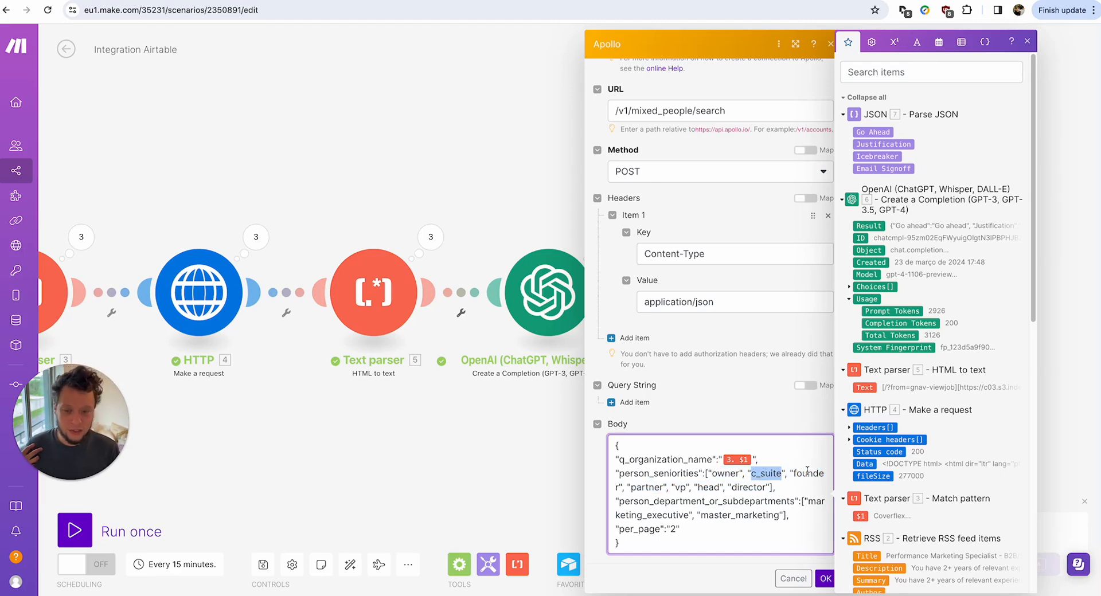
click(807, 473)
click(680, 486)
click(728, 486)
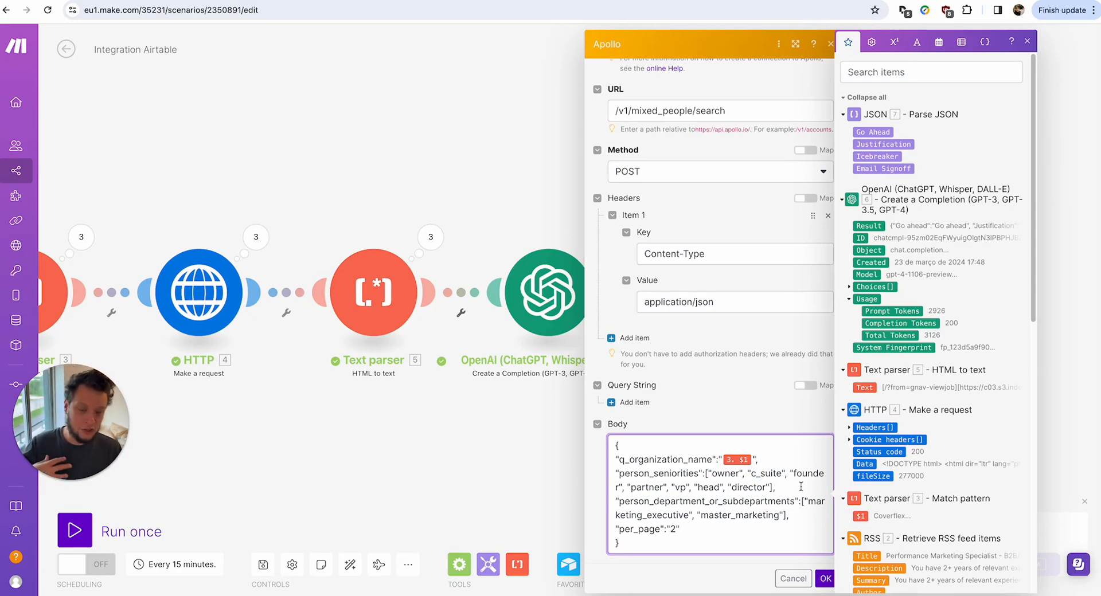
drag(642, 515, 763, 506)
click(683, 503)
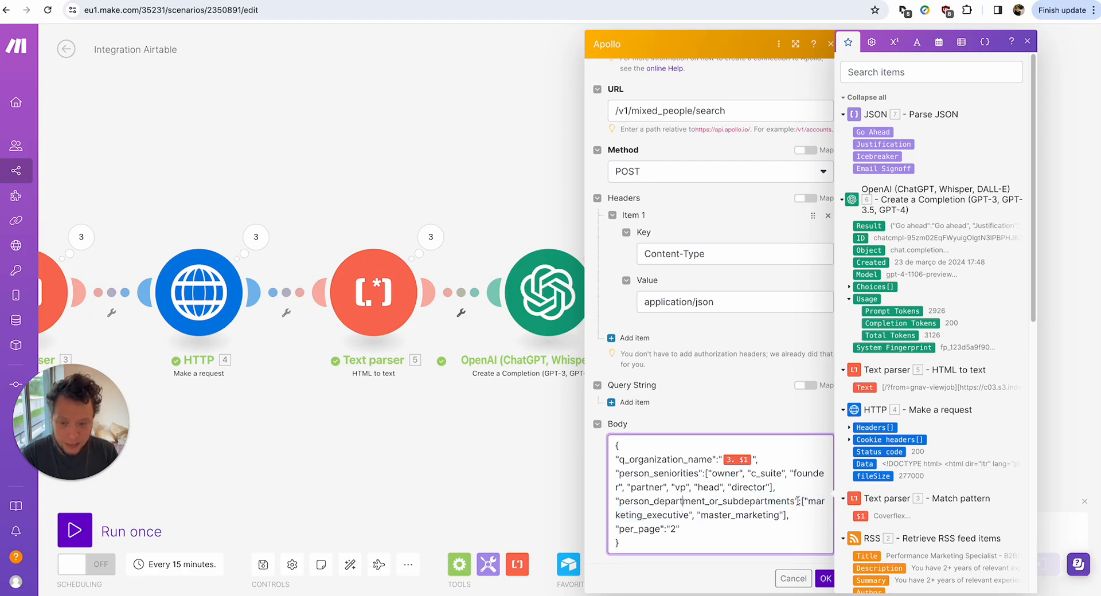
drag(716, 472, 804, 513)
click(804, 514)
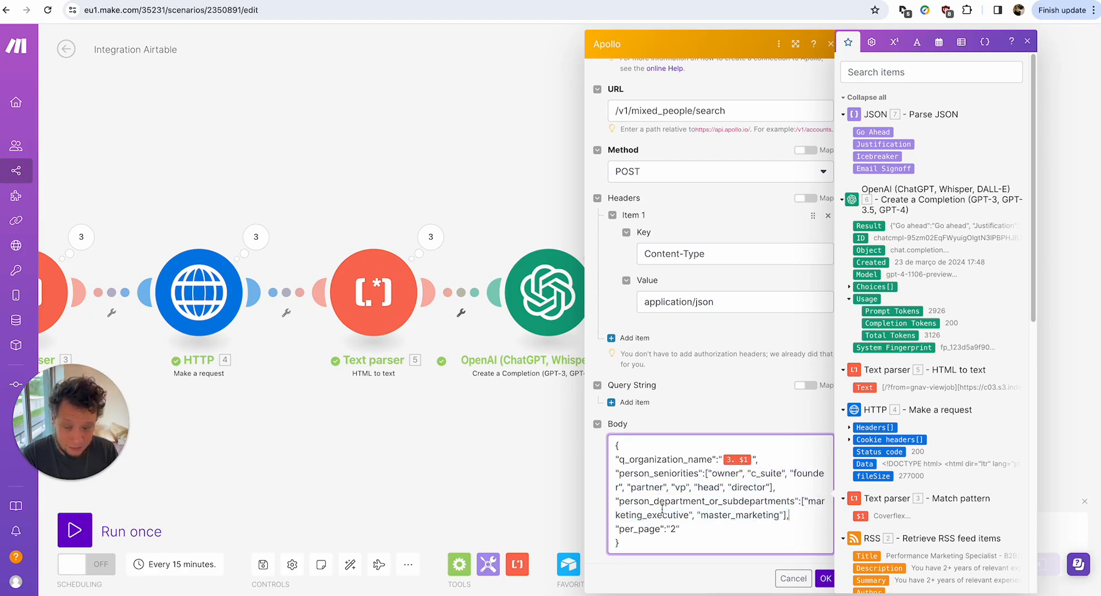
click(755, 504)
click(818, 518)
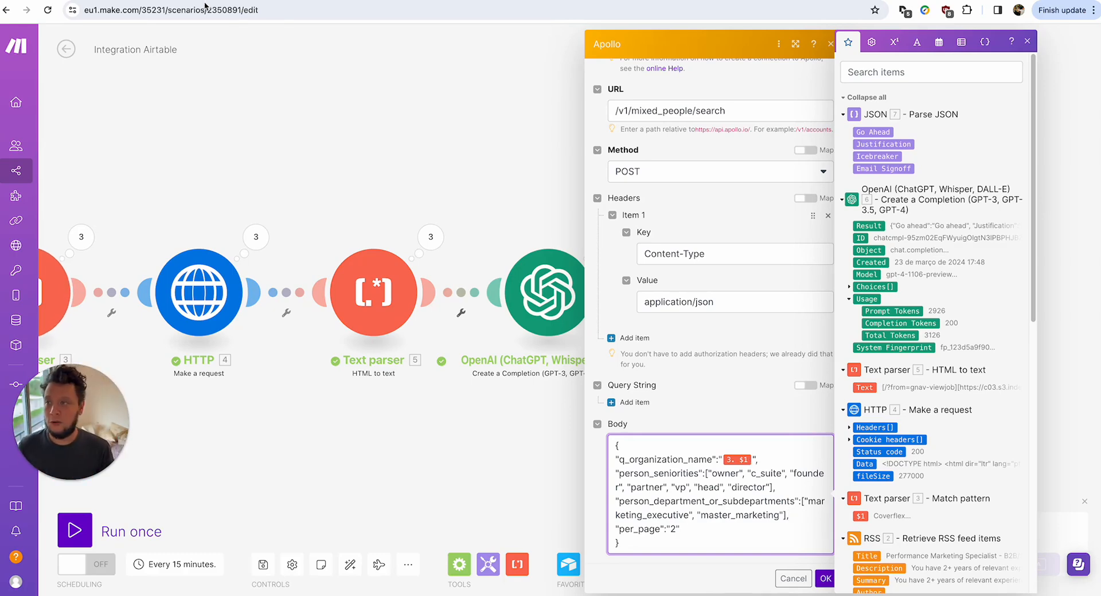
click(321, 1)
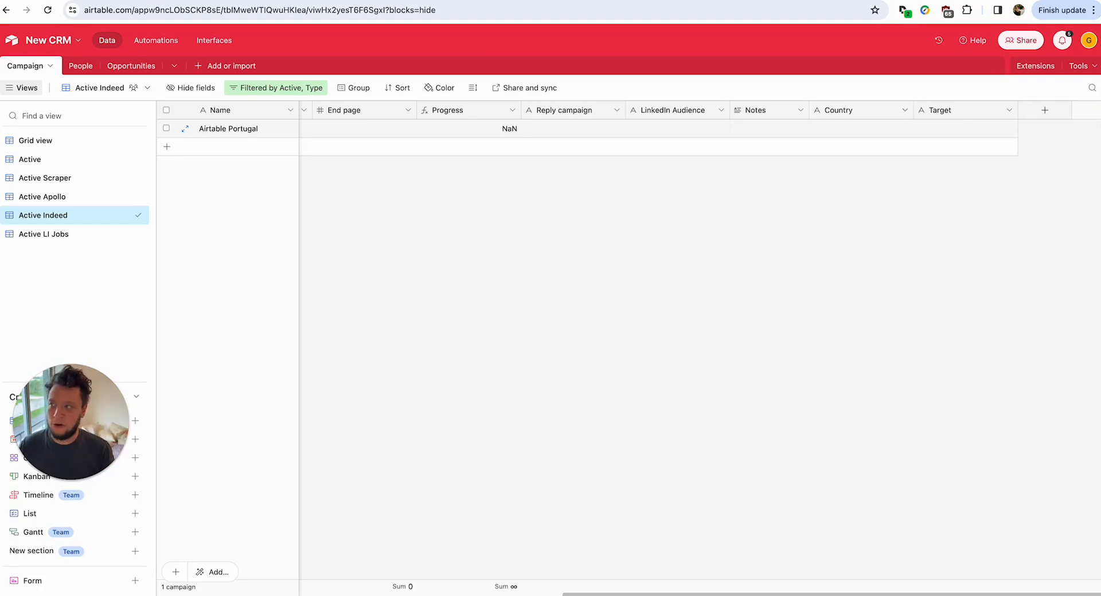
click(76, 0)
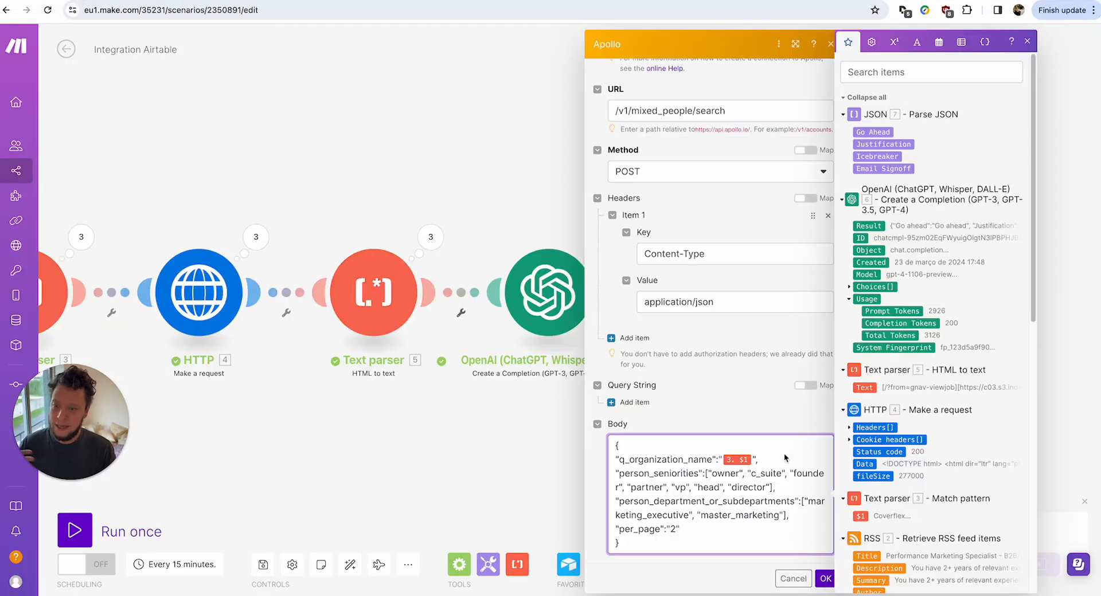
Try adding a job_titles "vp people culture" filter after per_page, then delete it again.
scroll(914, 473, down, 5)
scroll(913, 474, down, 3)
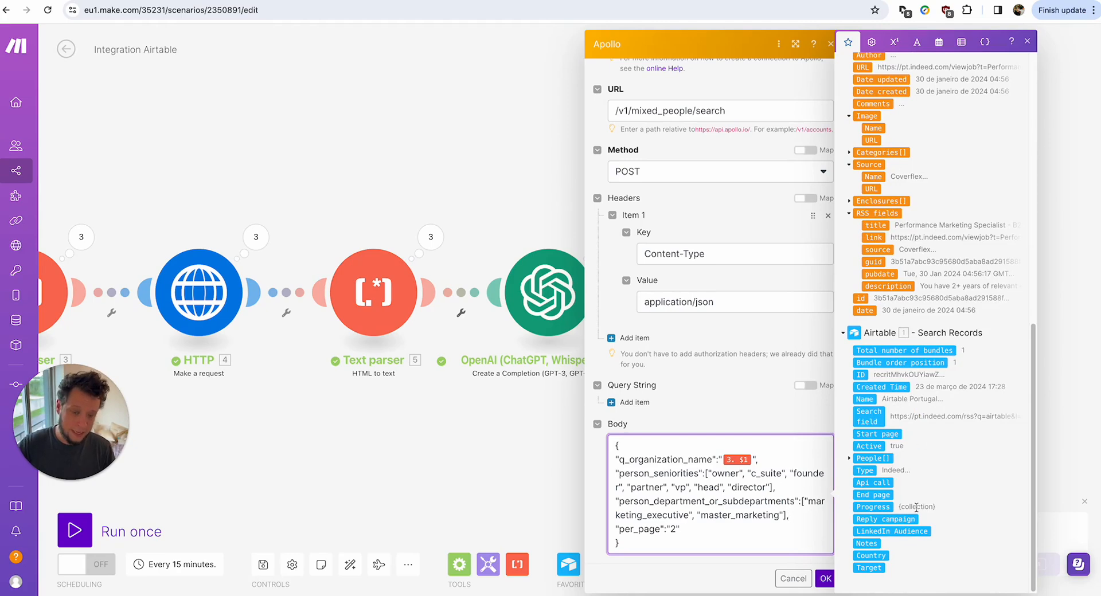
triple_click(736, 500)
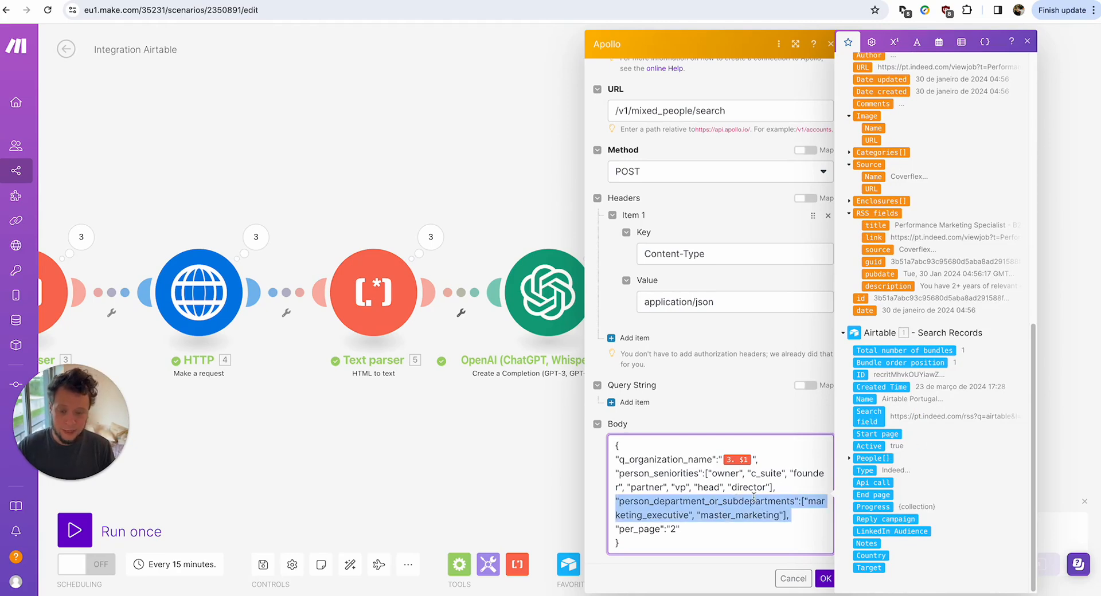
click(757, 485)
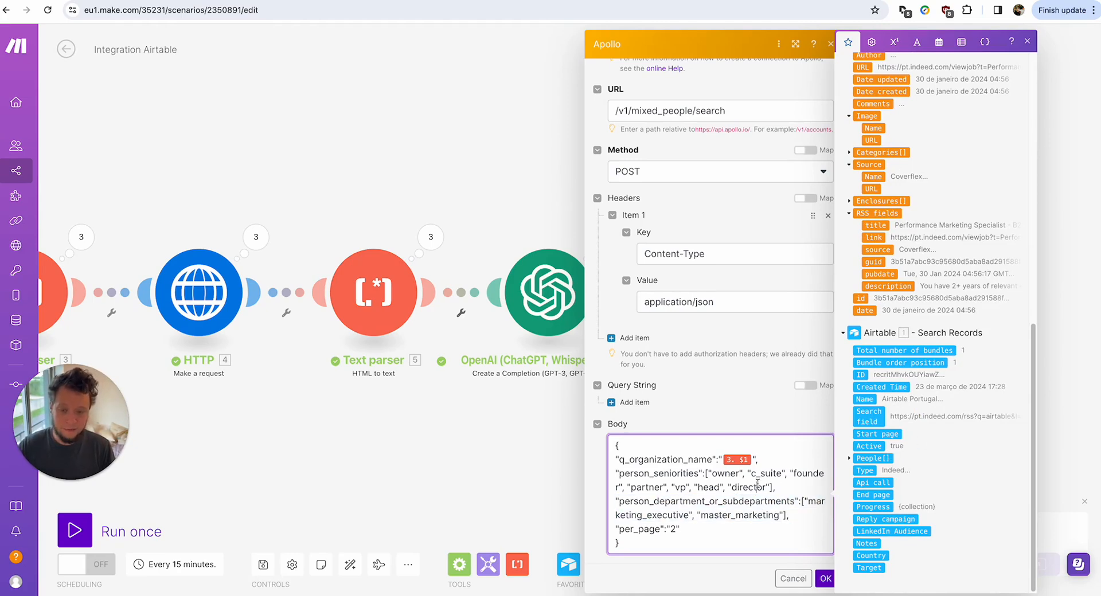
click(689, 526)
text(,)
key(Return)
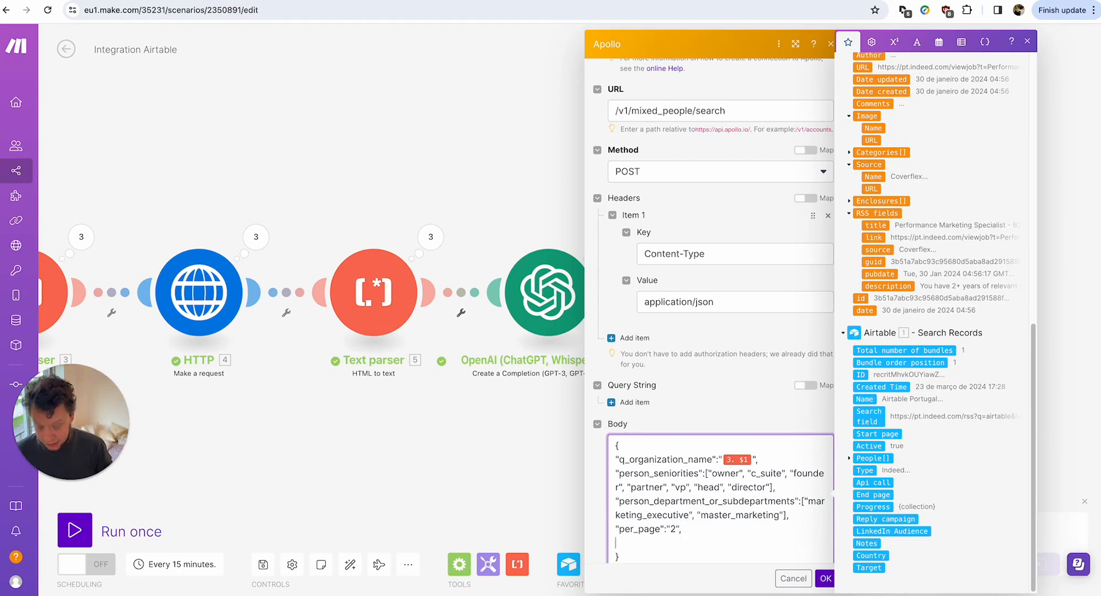
text("jib)
key(BackSpace)
key(BackSpace)
text(ob)
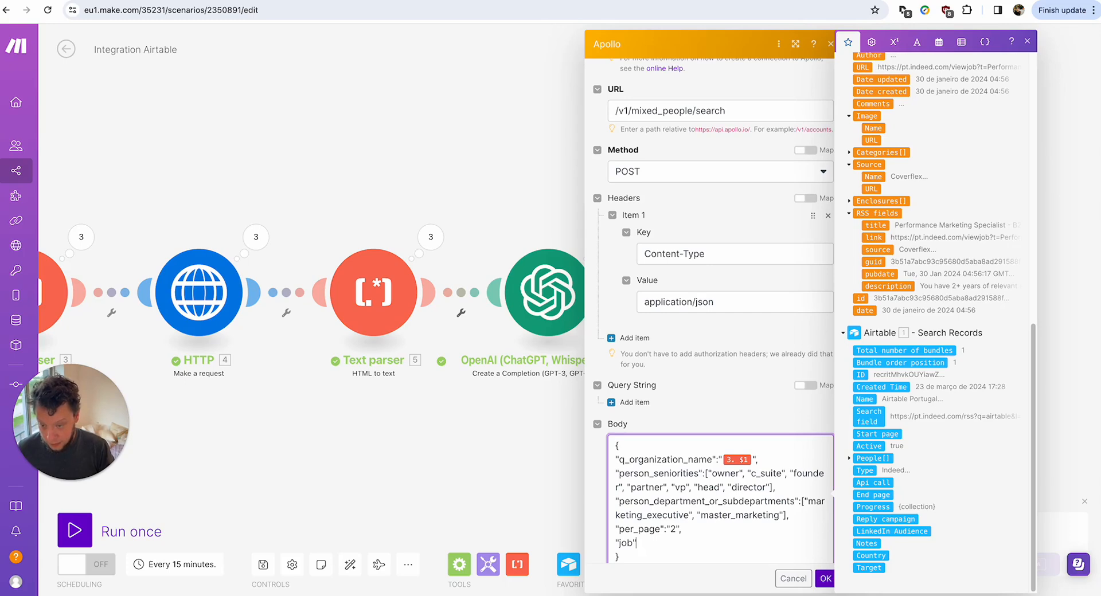
text(_titles)
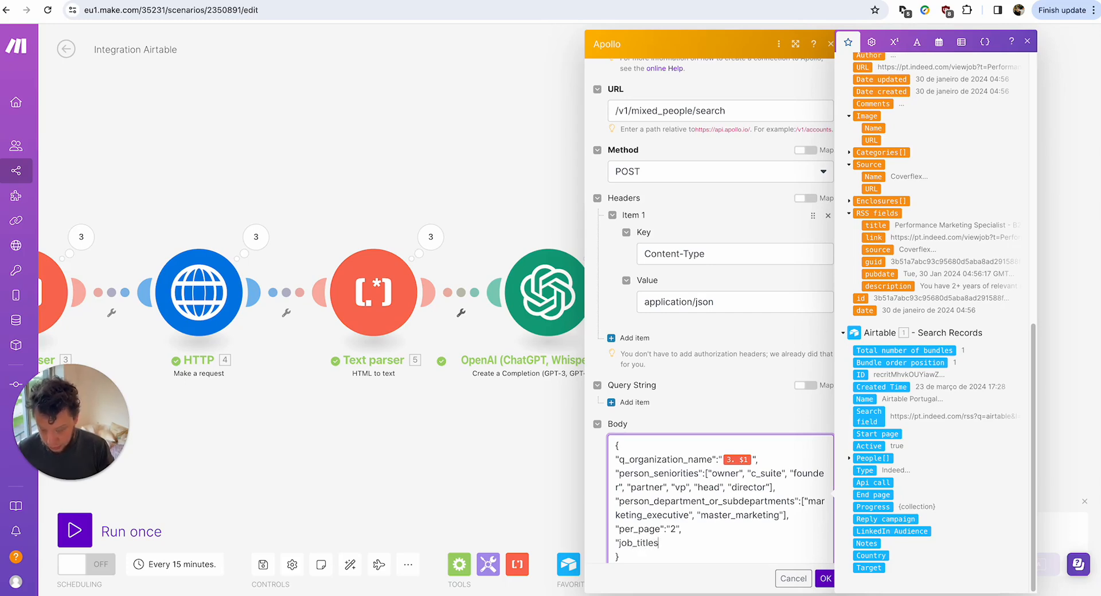
text(")
text(:)
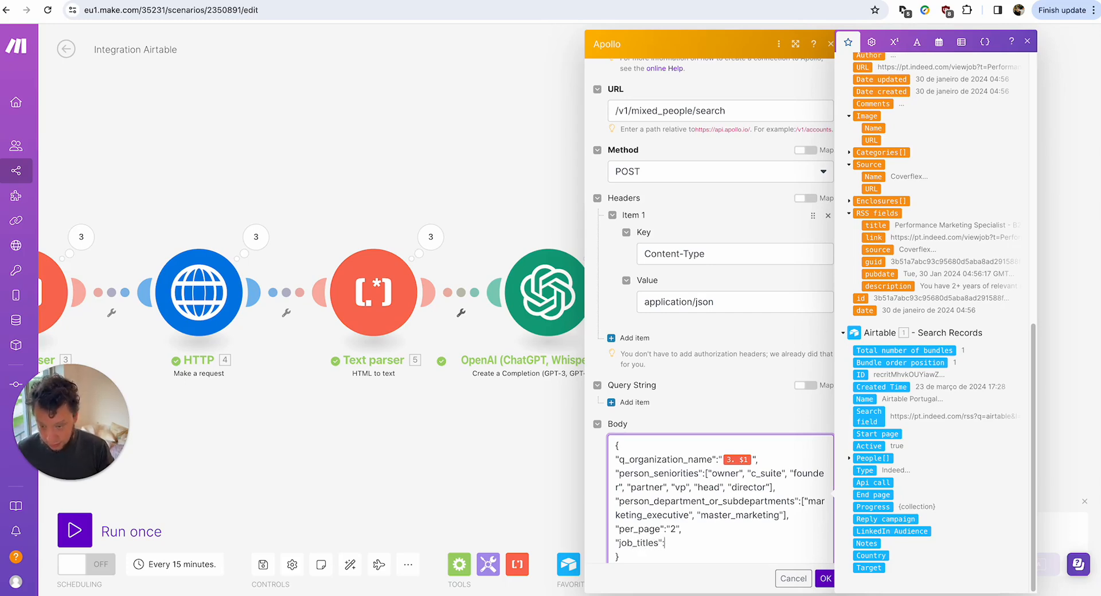
text(["vp people)
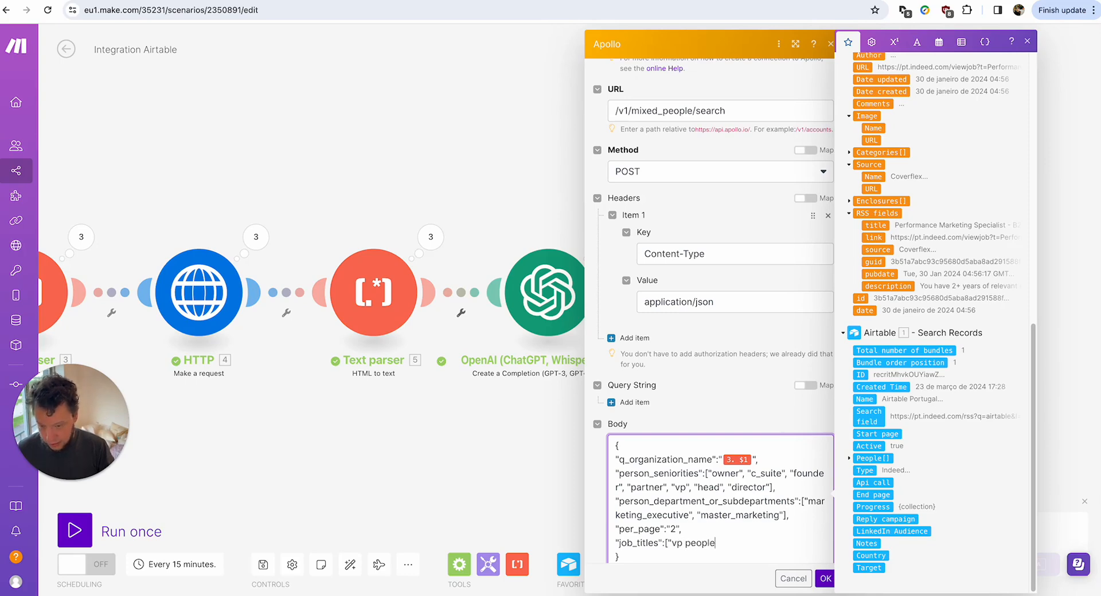
text( culture"])
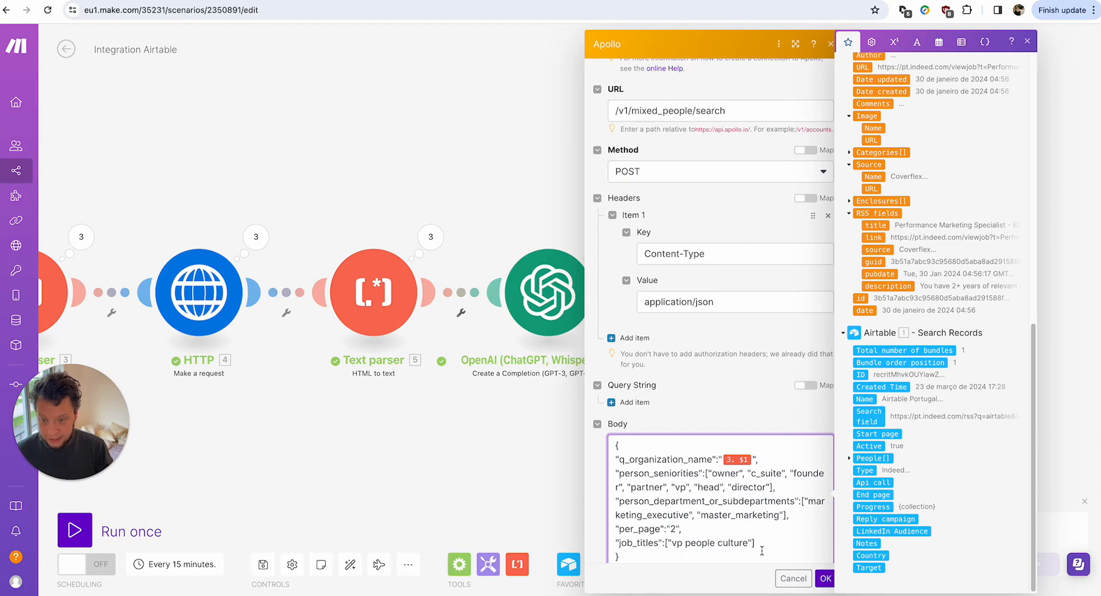
drag(756, 543, 616, 543)
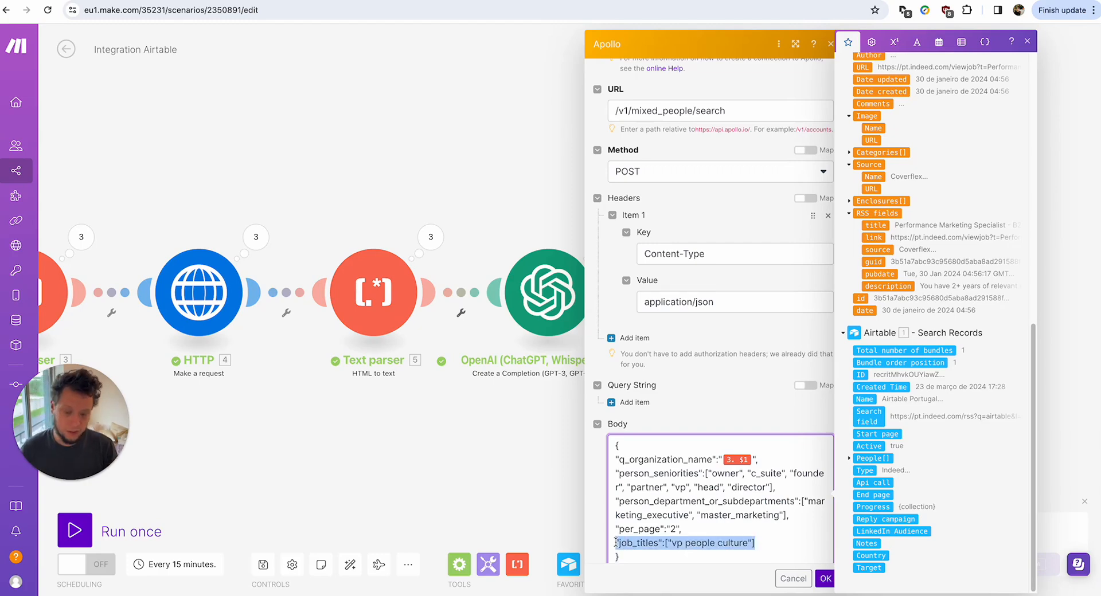
key(BackSpace)
key(BackSpace)
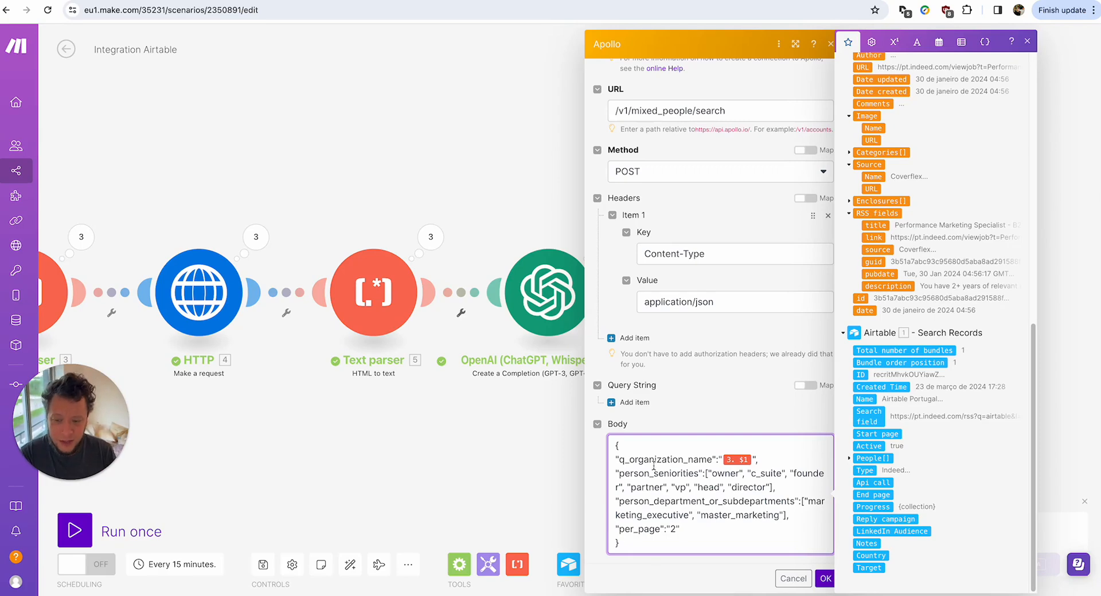
Review the person_seniorities, department and per_page 2 lines of the request body.
drag(649, 473, 705, 477)
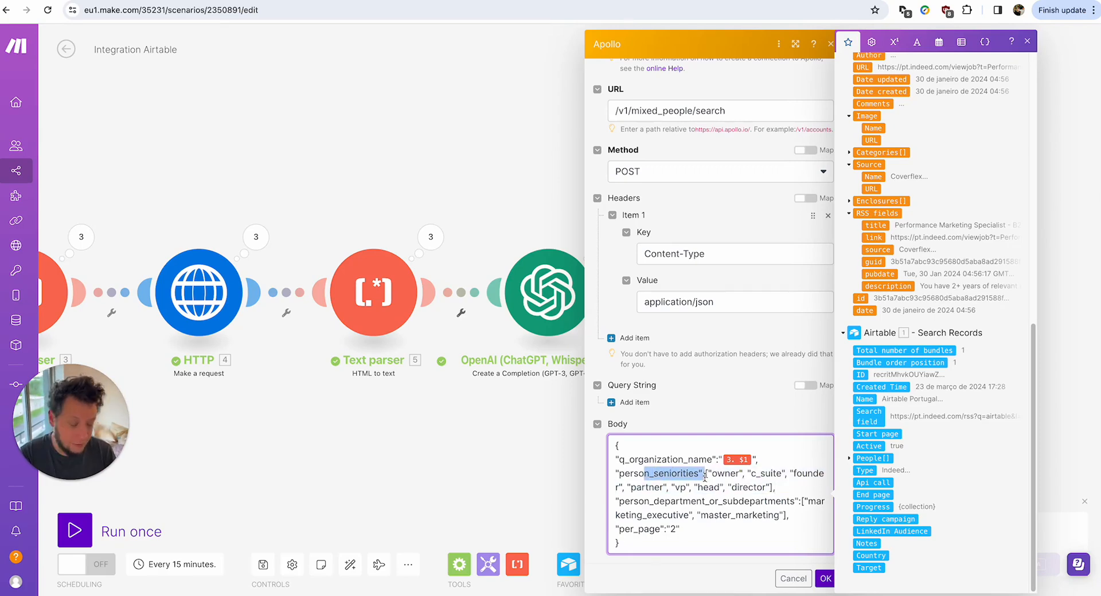
drag(649, 502, 753, 503)
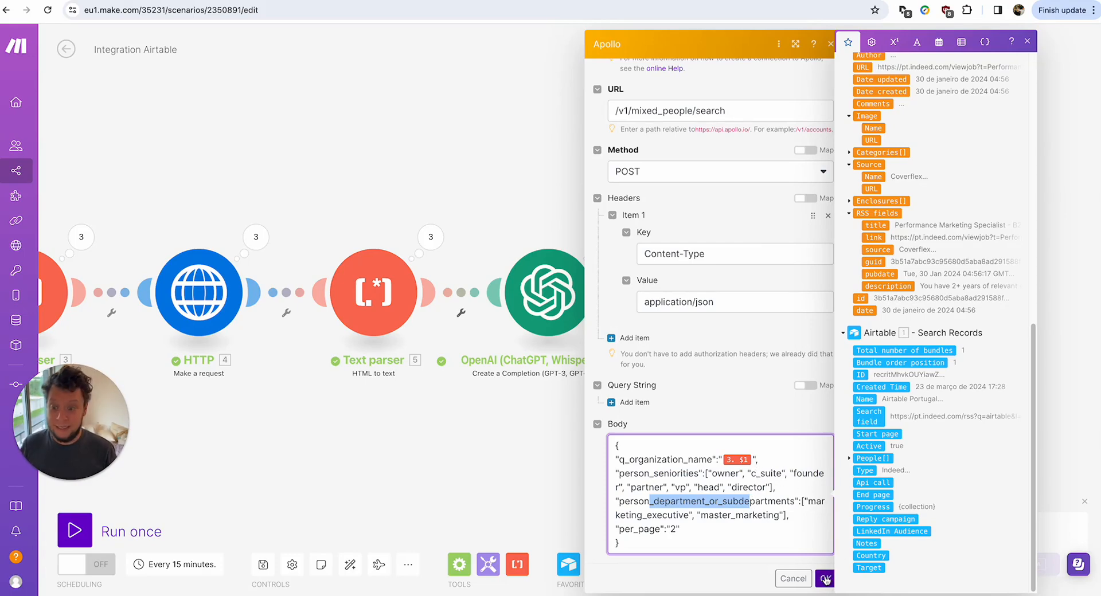
drag(683, 528, 603, 535)
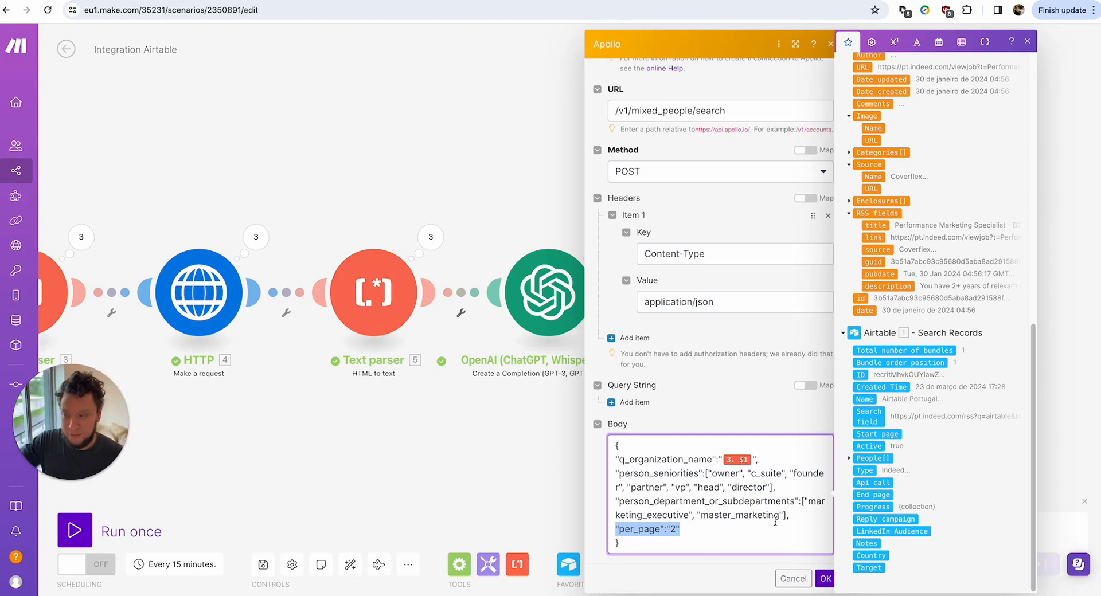
click(704, 532)
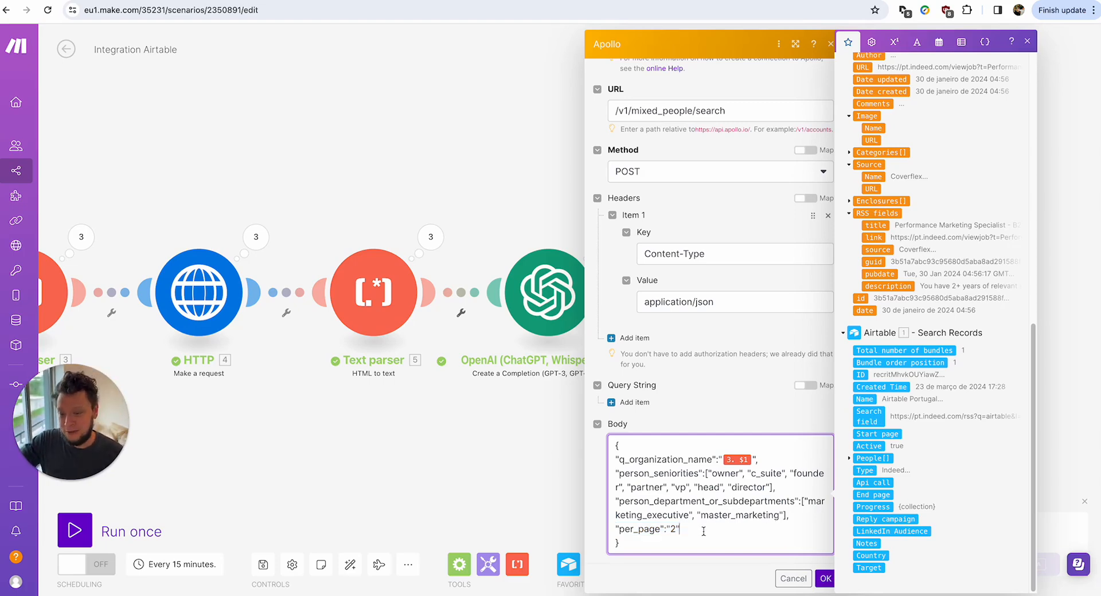
Confirm the Apollo settings and add a Flow Control Iterator after Apollo, leaving it unconfigured.
click(825, 577)
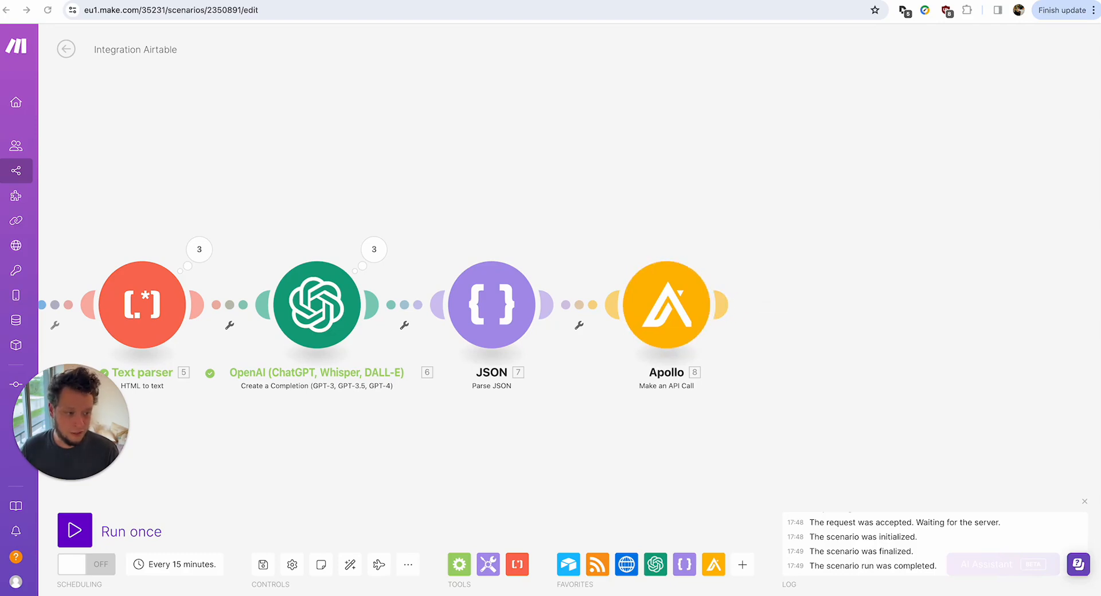
click(722, 310)
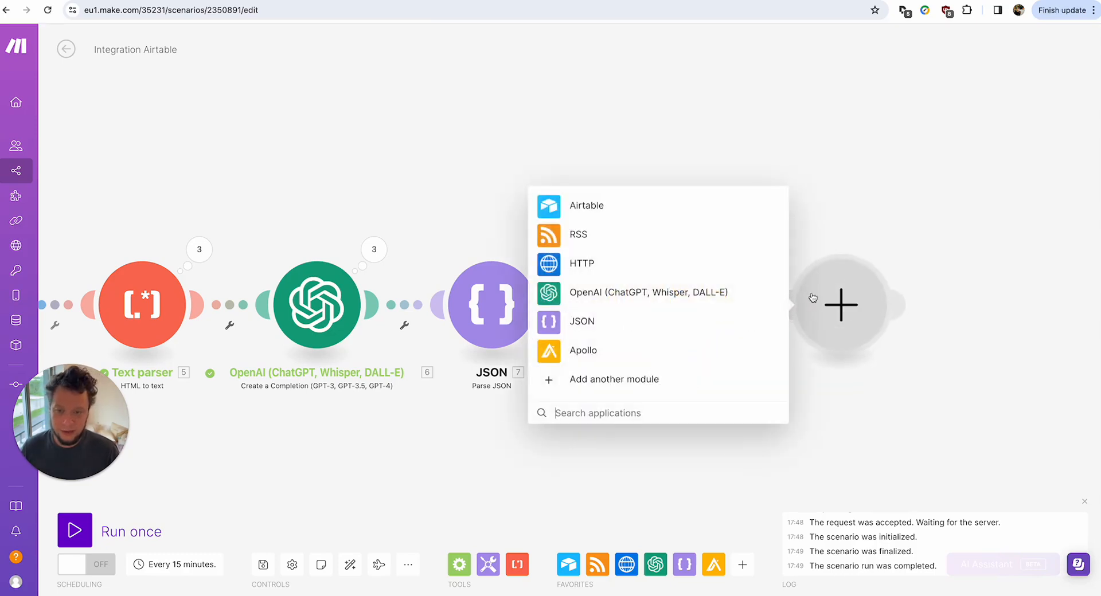
text(iter)
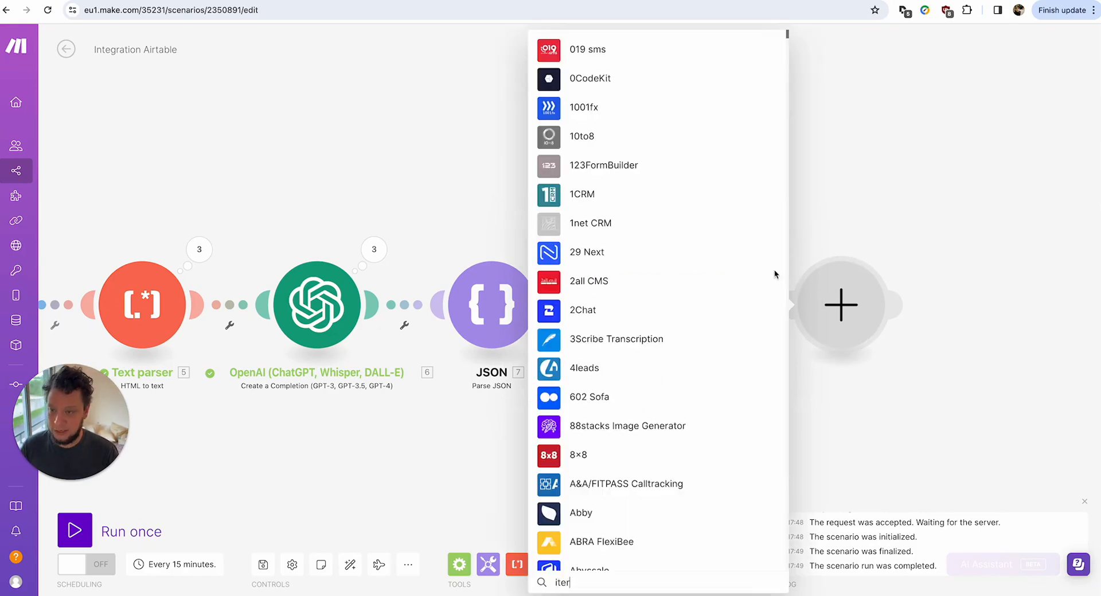
click(596, 265)
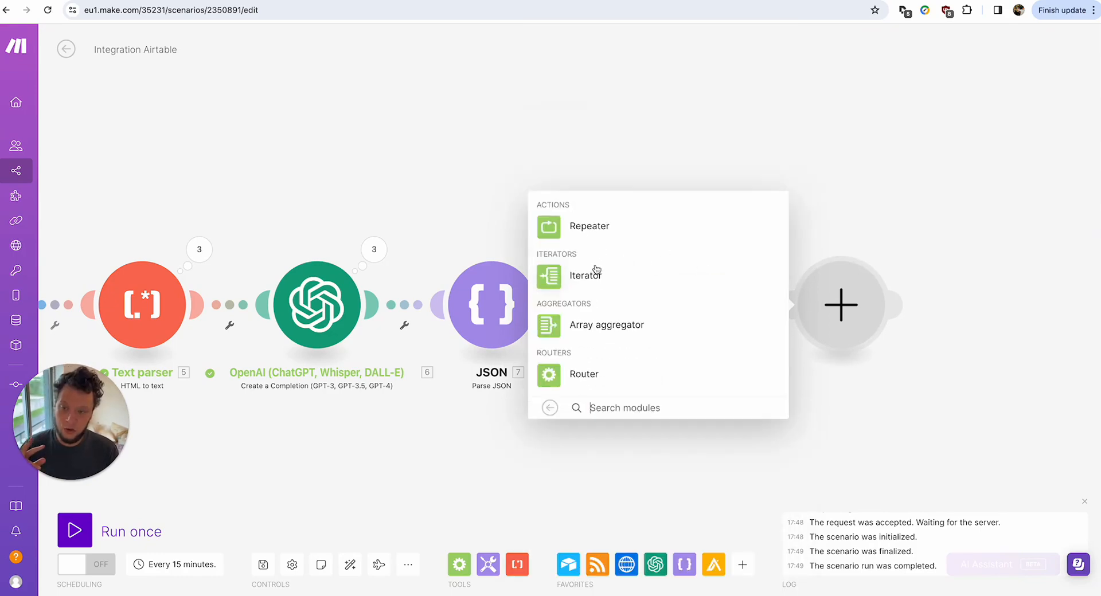
click(597, 272)
click(606, 313)
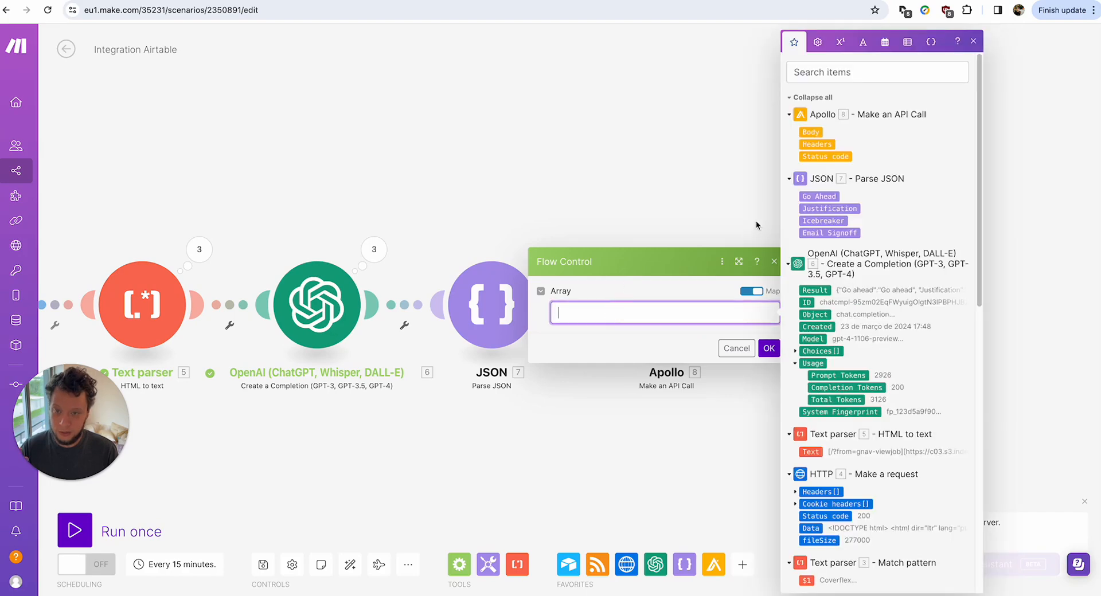
click(743, 350)
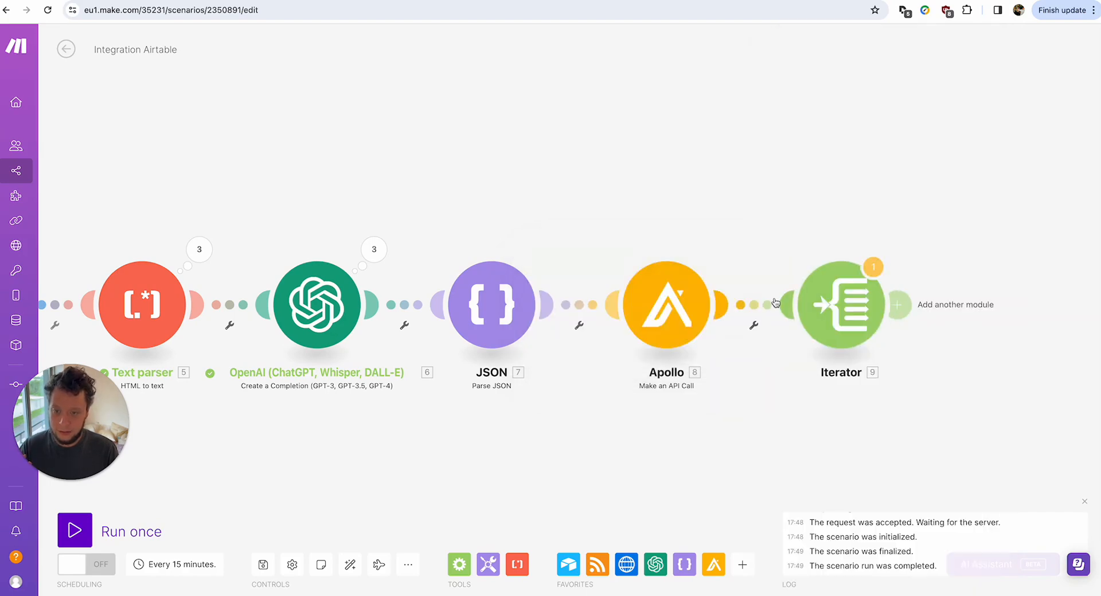
Unlink the Iterator from Apollo and run the scenario once.
right_click(776, 302)
click(809, 329)
click(131, 529)
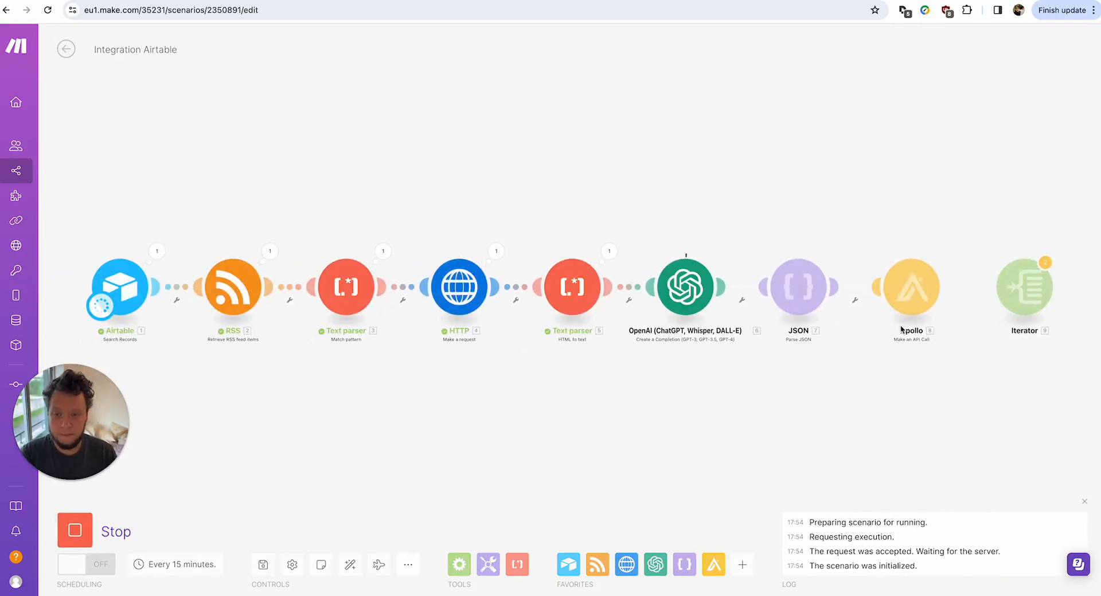
Inspect Apollo's run output, expanding breadcrumbs and the people array to see the two returned people.
click(948, 251)
click(763, 314)
click(760, 318)
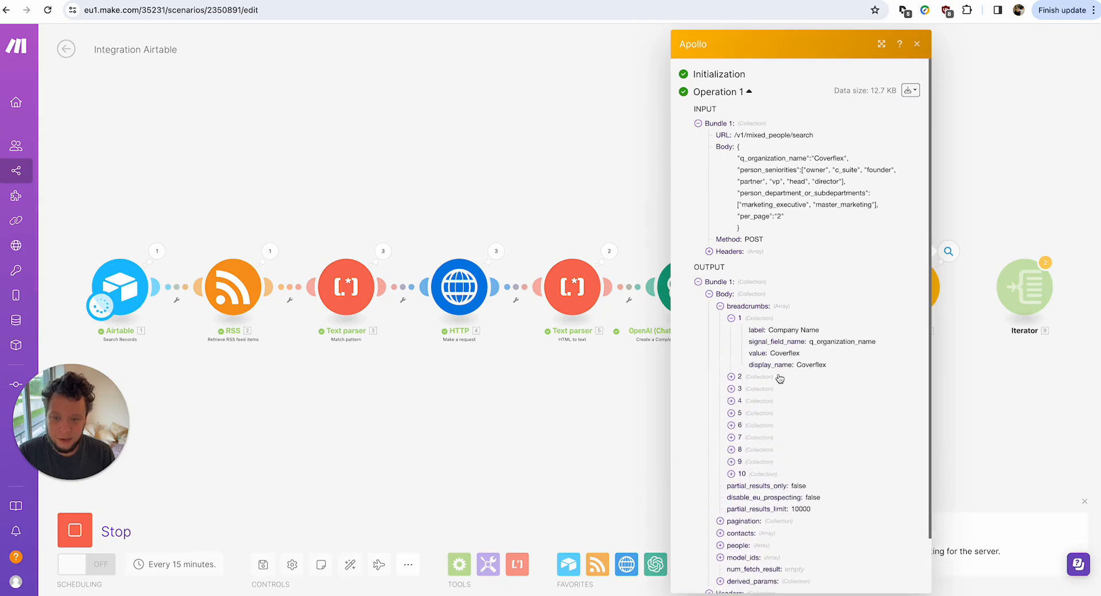
click(779, 376)
click(777, 436)
scroll(768, 401, down, 3)
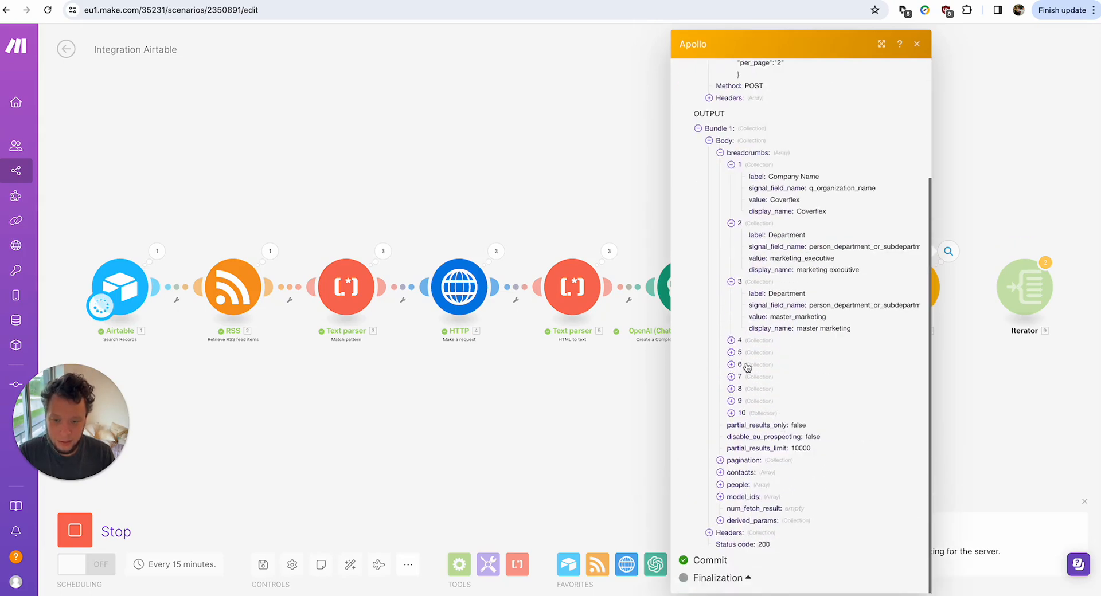
click(747, 365)
scroll(766, 423, down, 1)
click(760, 415)
scroll(762, 424, down, 2)
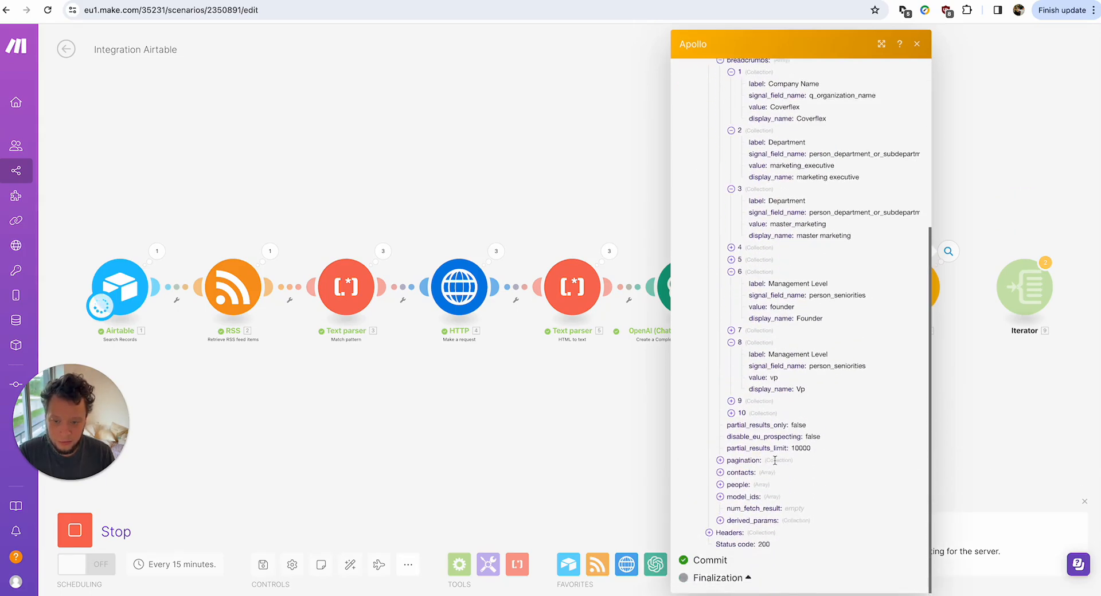
click(760, 485)
click(762, 497)
scroll(760, 503, down, 6)
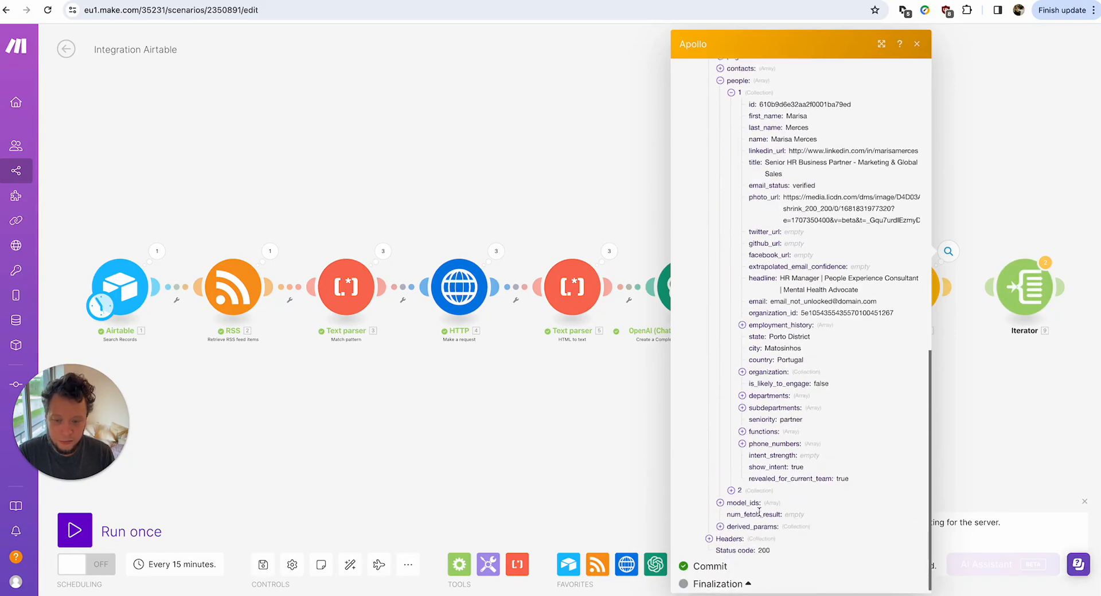
click(751, 497)
click(760, 484)
scroll(760, 484, down, 6)
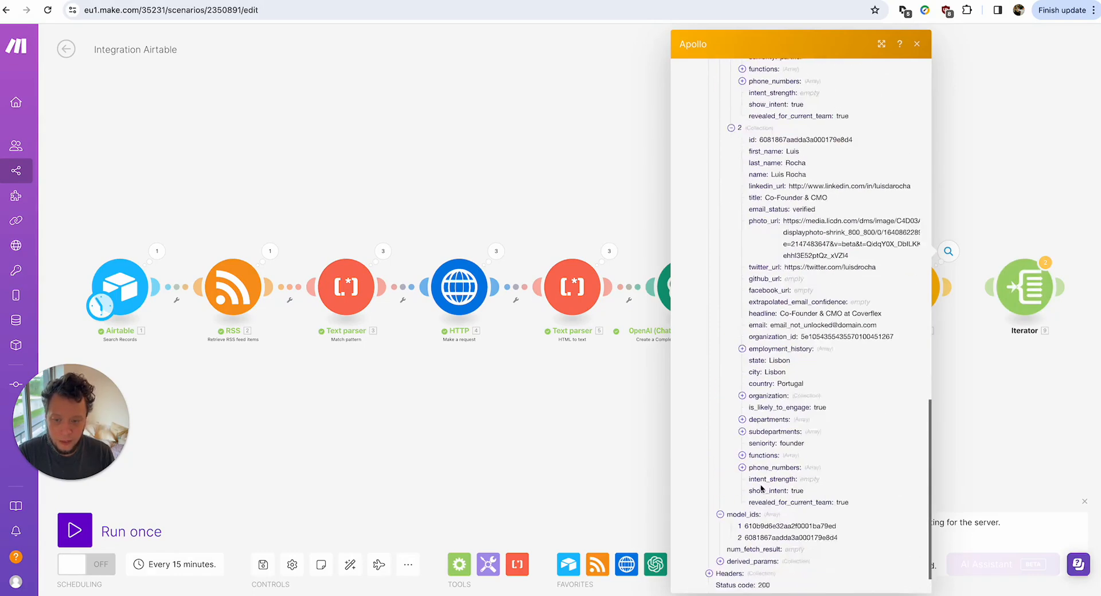
scroll(740, 139, up, 8)
click(606, 440)
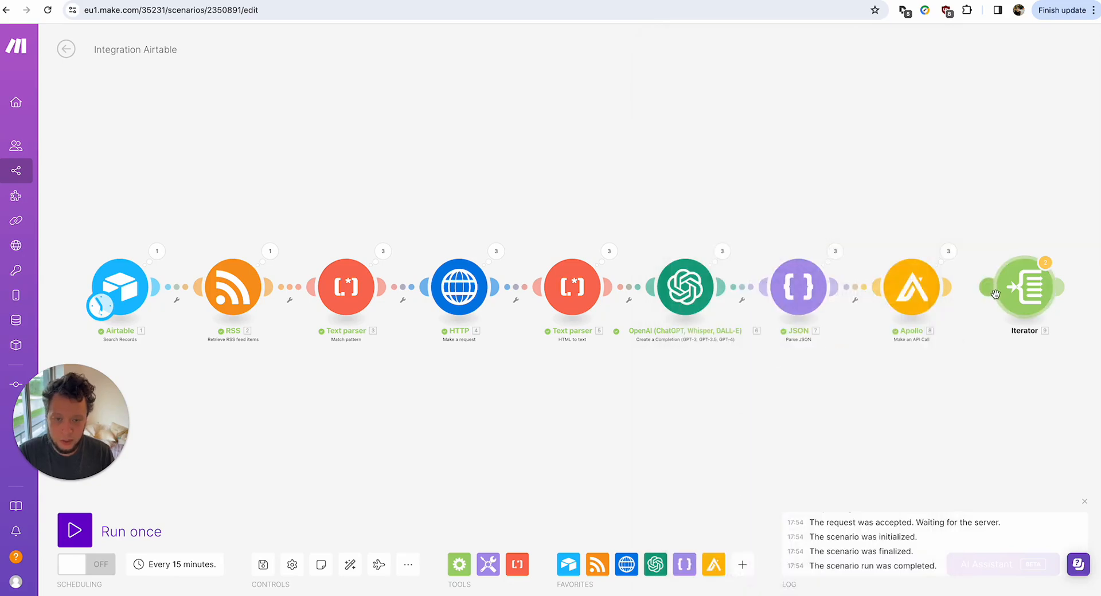
Map Apollo's 8. Body people[] into the Iterator's Array and confirm it.
click(1025, 287)
click(825, 295)
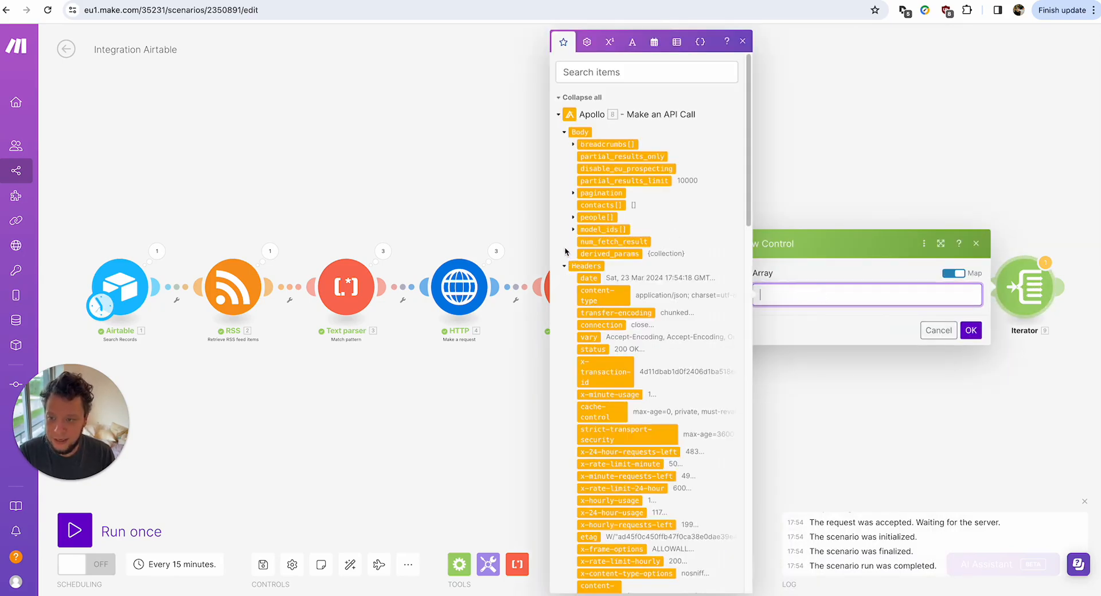
click(573, 218)
click(591, 218)
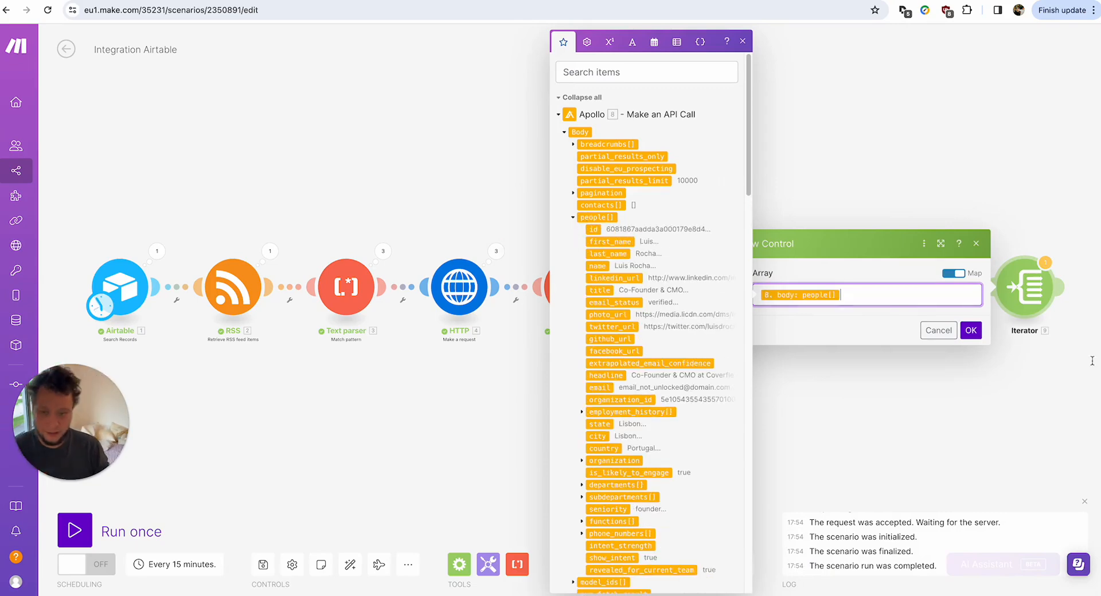
click(971, 330)
drag(1008, 375, 704, 371)
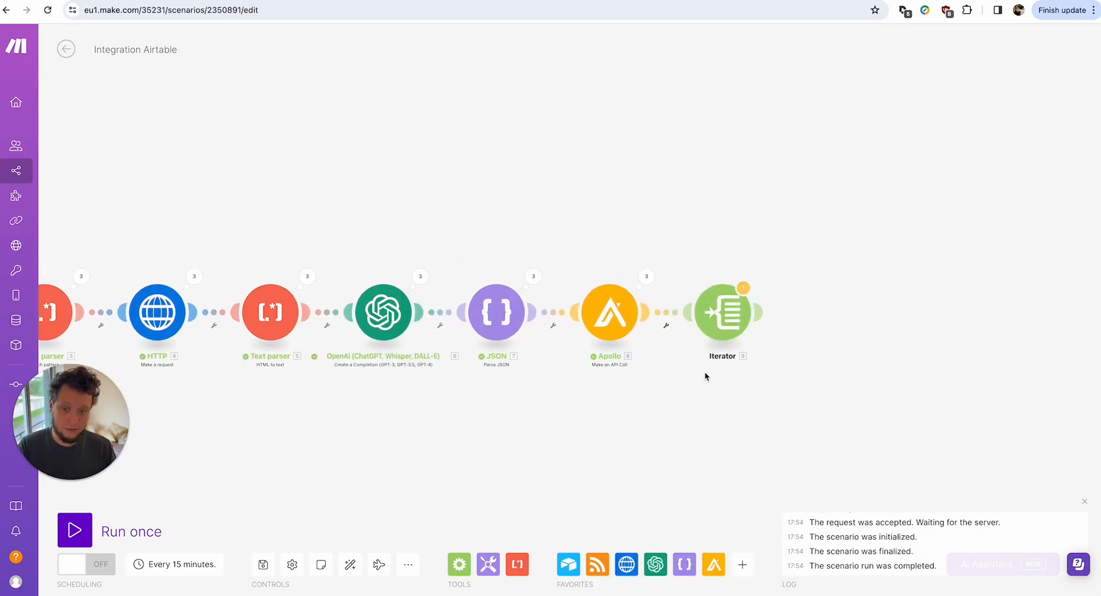
click(758, 311)
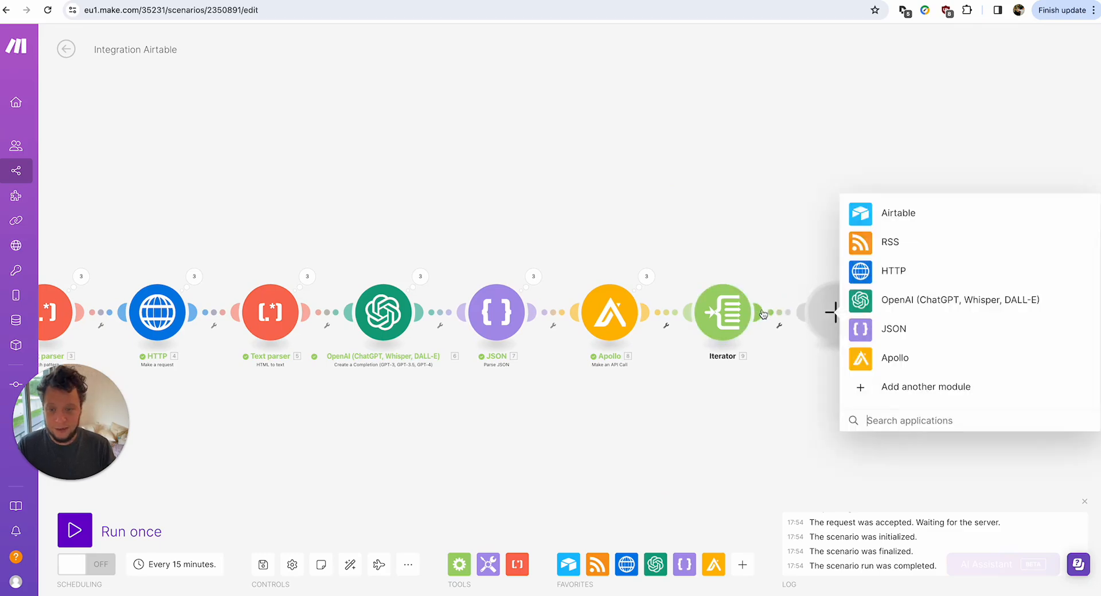
Add an HTTP Make a request module POSTing to the Prospeo email-finder URL.
click(892, 280)
click(934, 151)
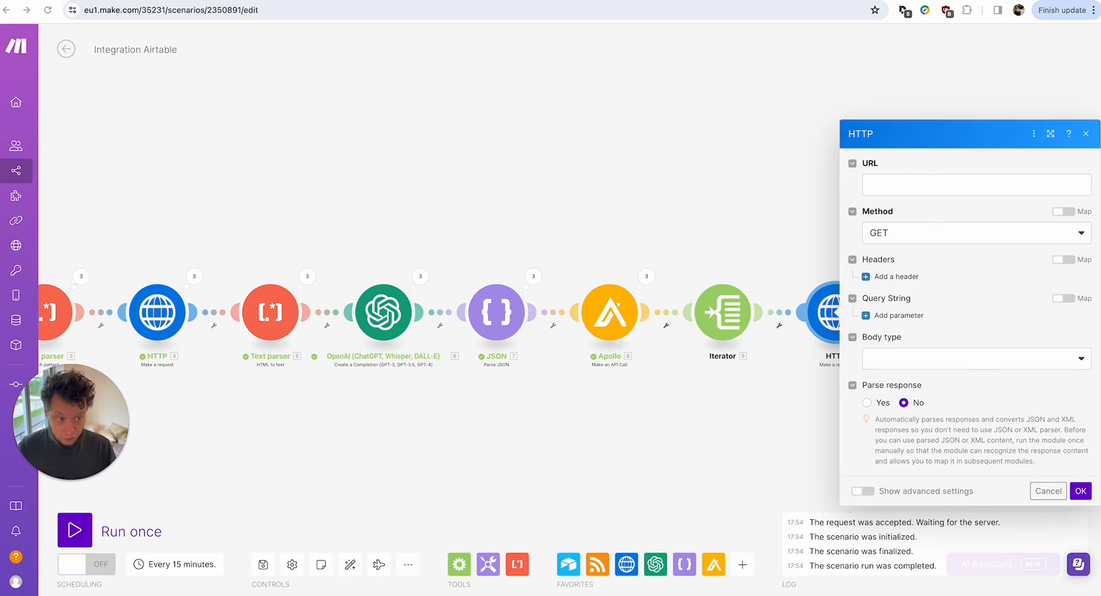
click(985, 182)
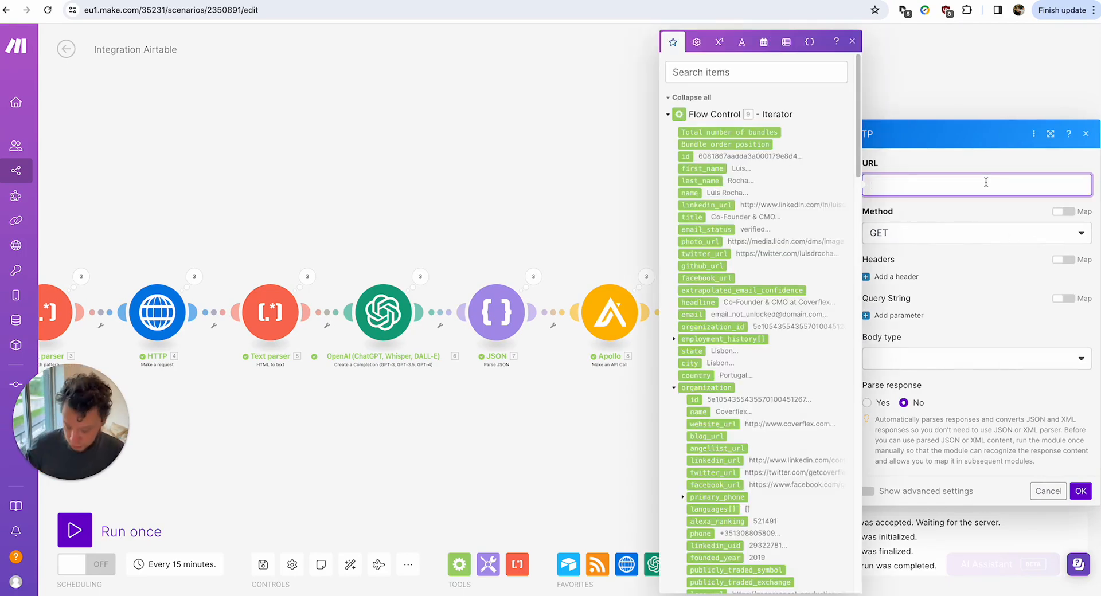
text(https://api.prospeo.io/email-finder)
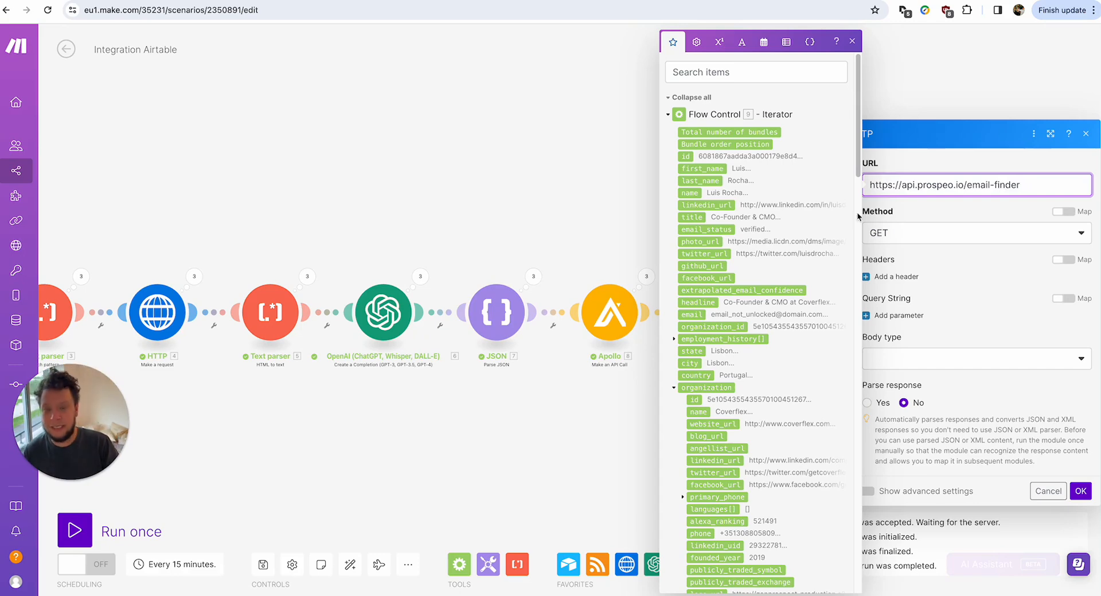
click(906, 235)
click(904, 237)
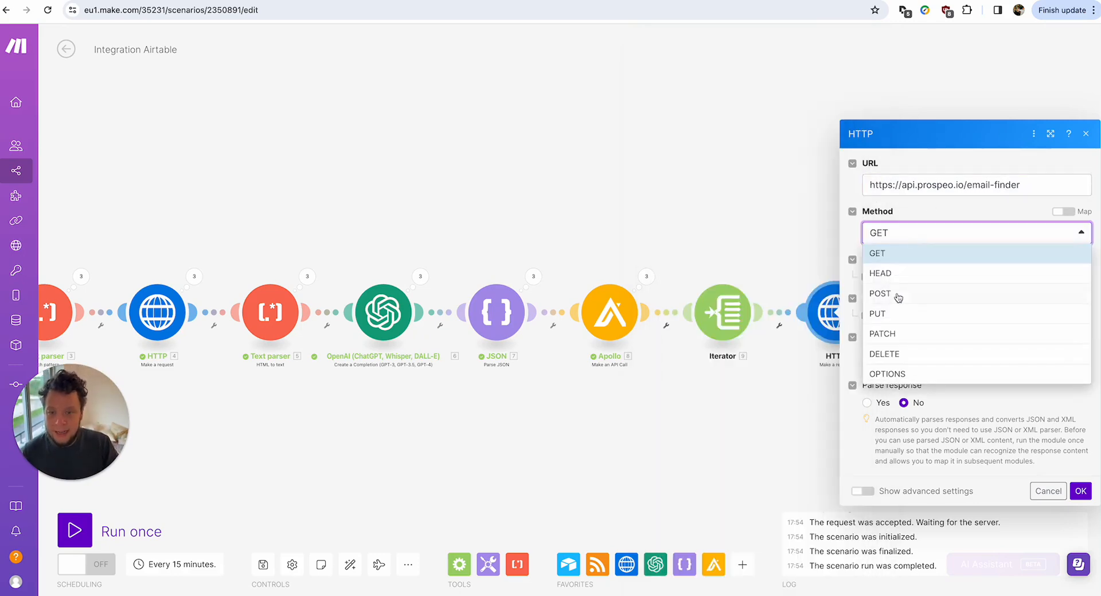
click(897, 296)
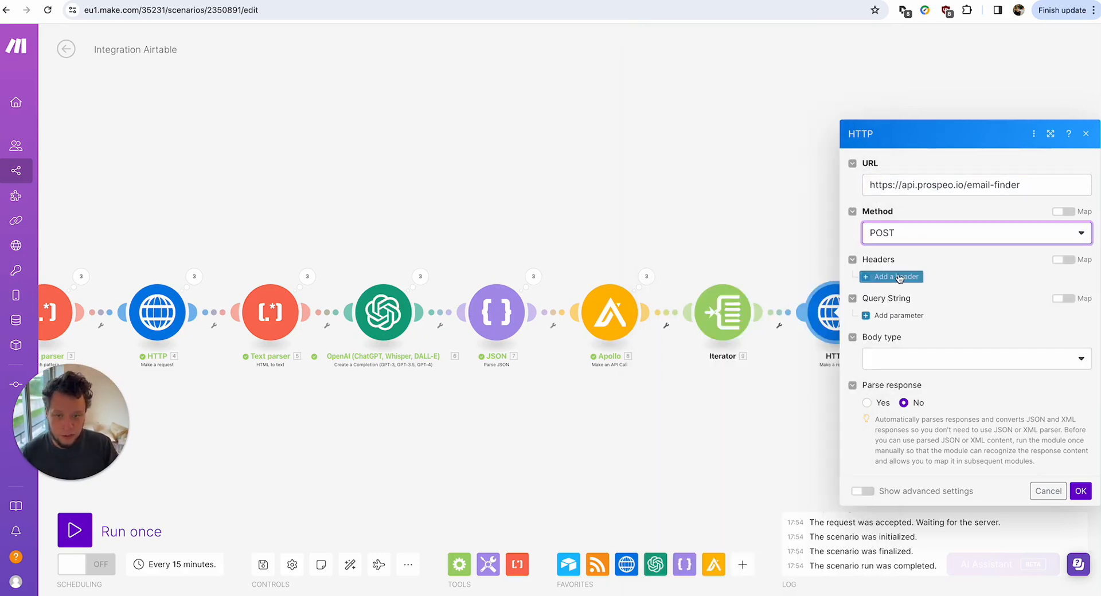
Add an X-KEY request header to the HTTP module.
click(904, 286)
click(924, 259)
key(super+Tab)
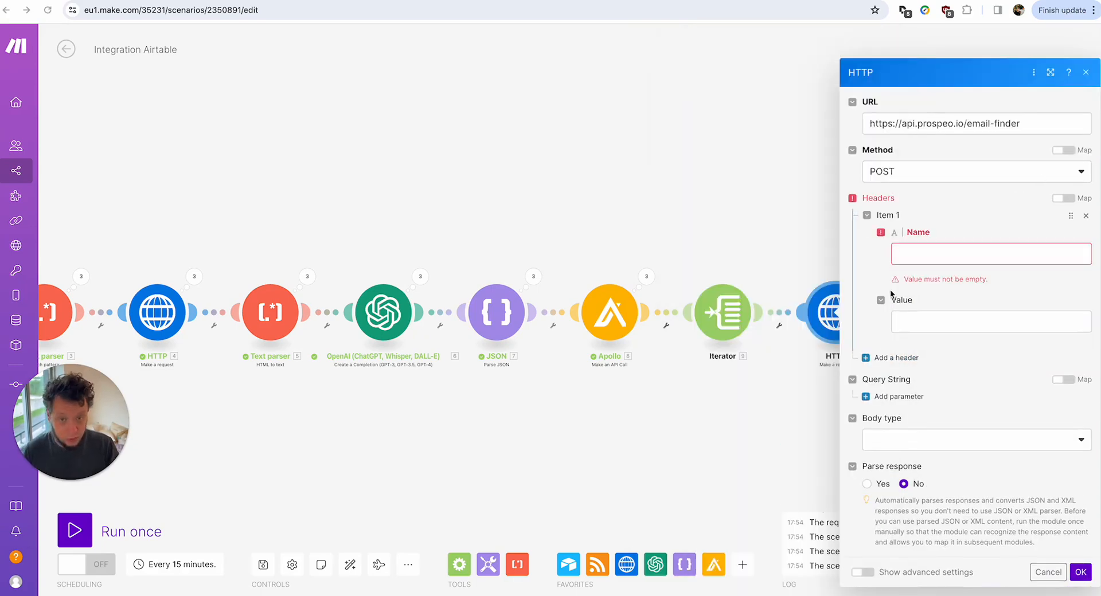
click(912, 256)
text(X-KEY)
click(968, 345)
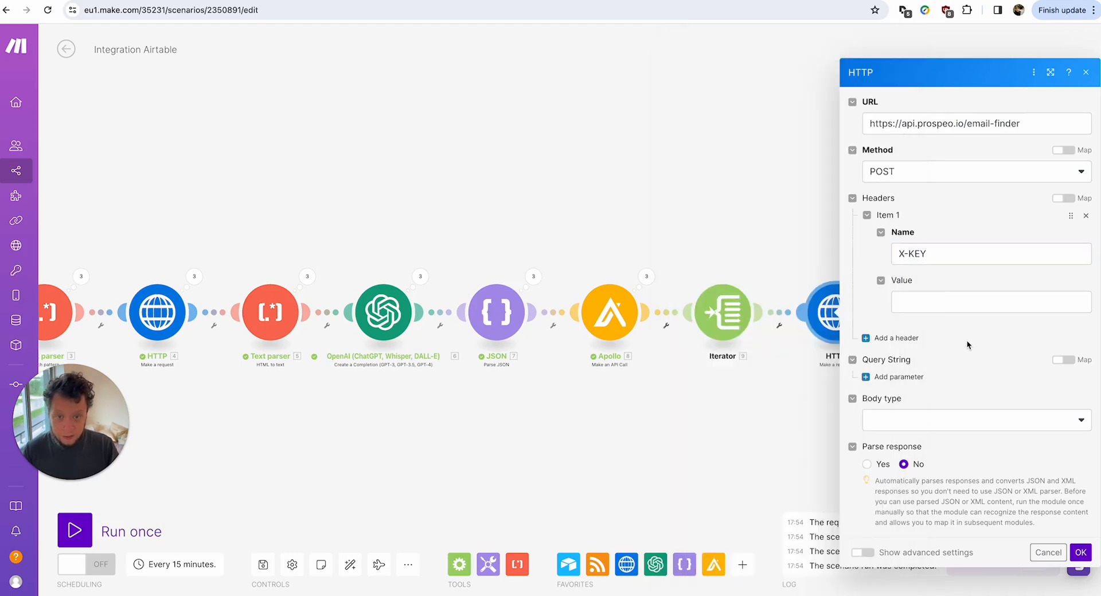
Set the body type to Raw with JSON content type and enable response parsing.
click(896, 420)
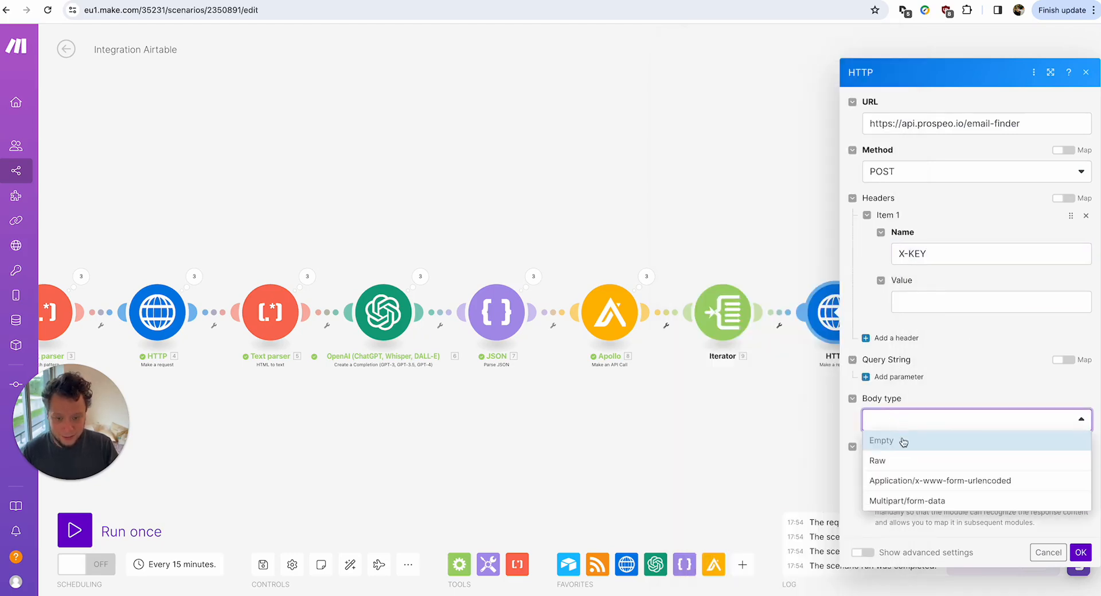
click(898, 461)
click(901, 439)
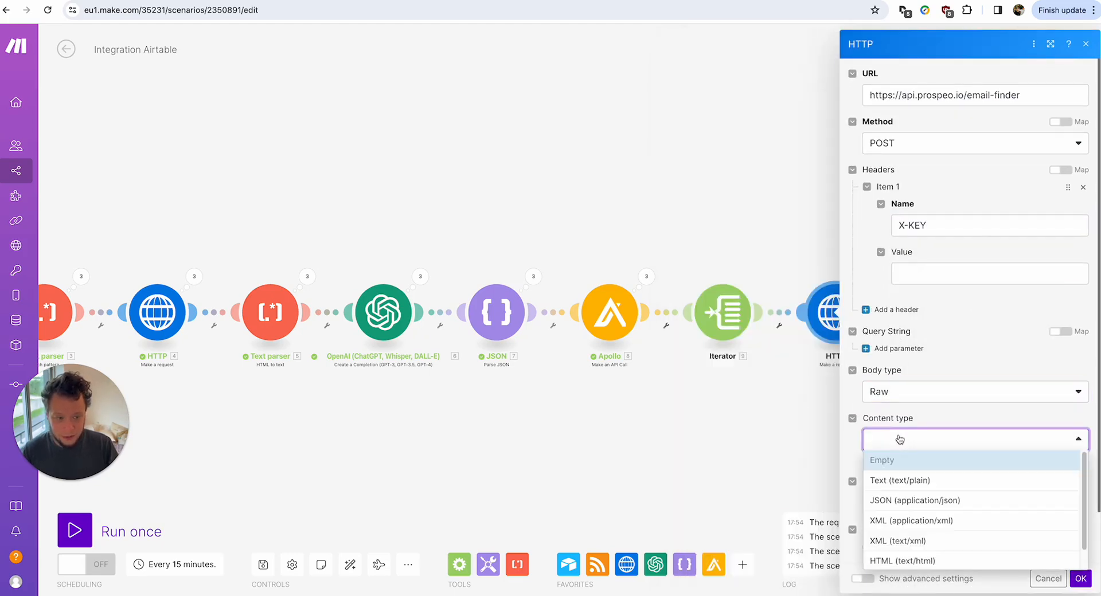
click(909, 496)
scroll(953, 487, down, 1)
click(867, 525)
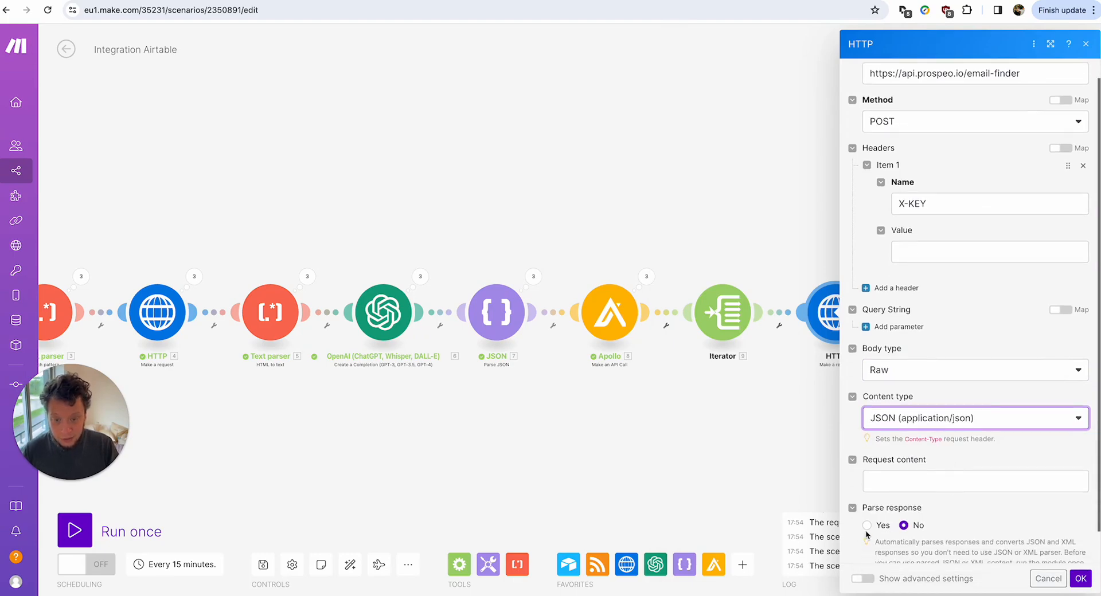
Paste the request body, map 9. first_name, last_name and organization primary_domain, and save.
click(935, 481)
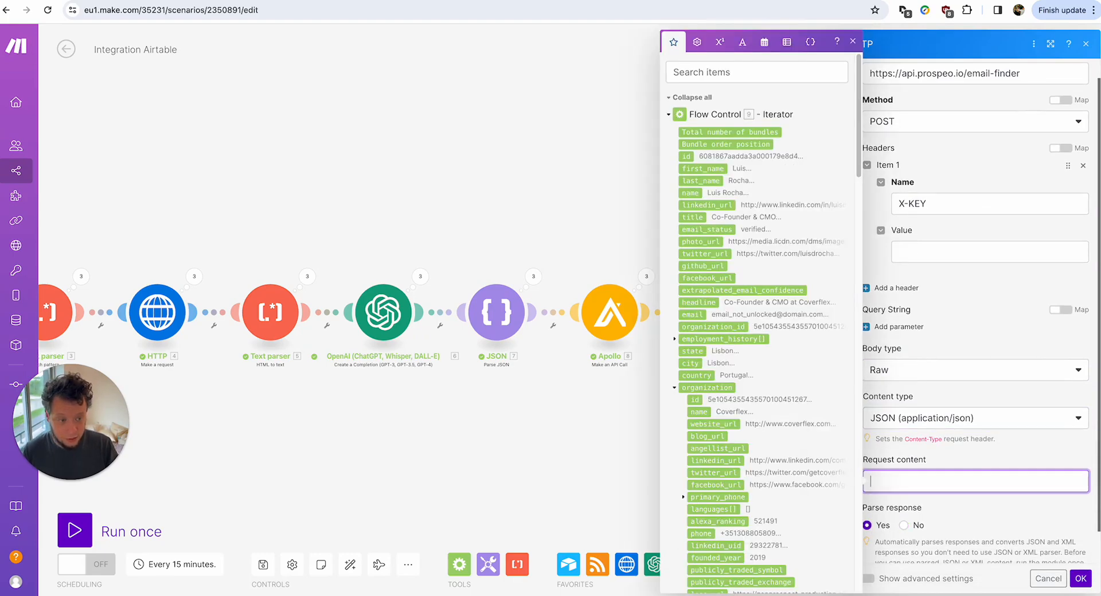
key(super+Tab)
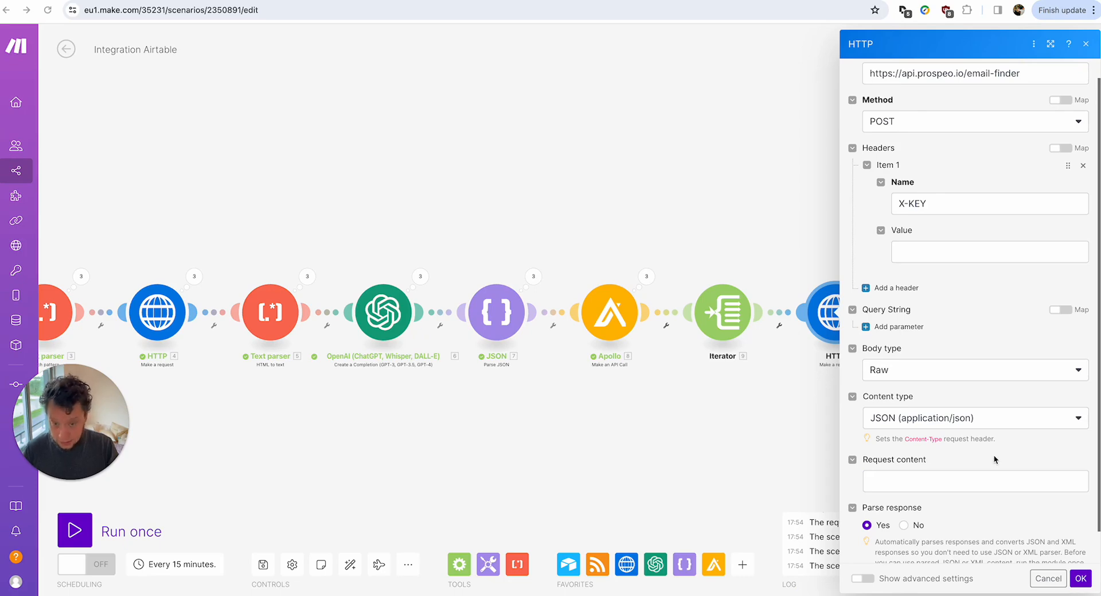
click(920, 488)
text({ "first_name": "30.first_name", "last_name": "30.last_name", "company": "30.organization.primary_domain" })
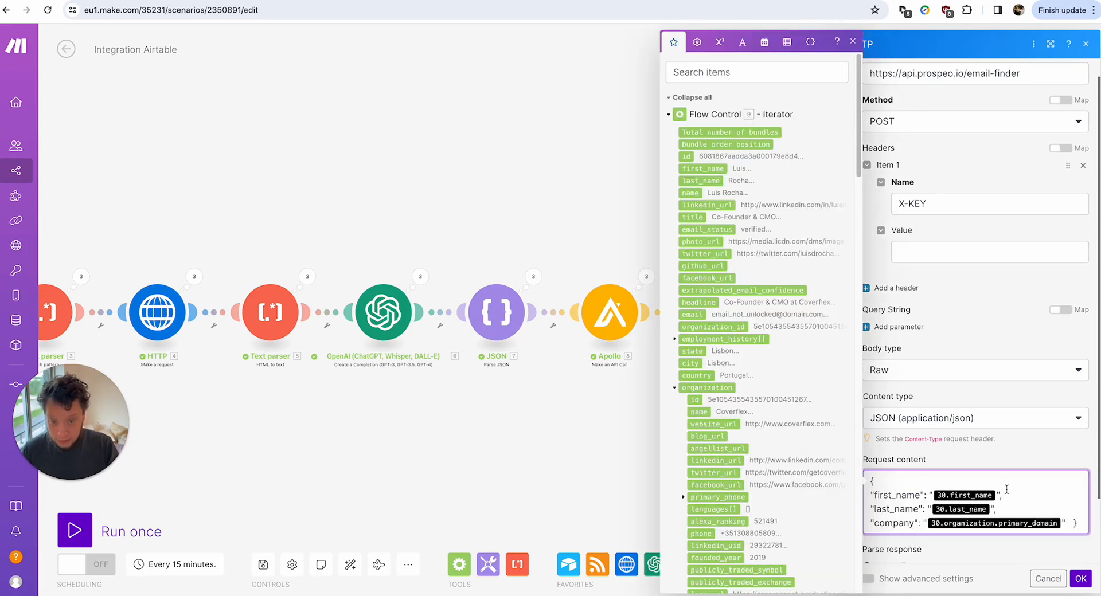
key(BackSpace)
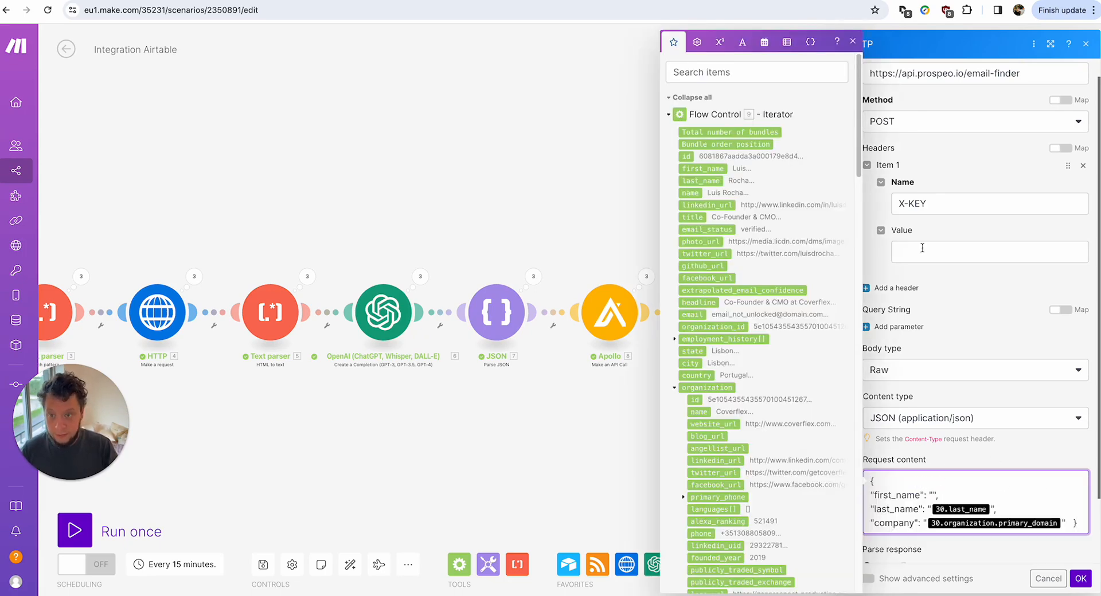
click(707, 168)
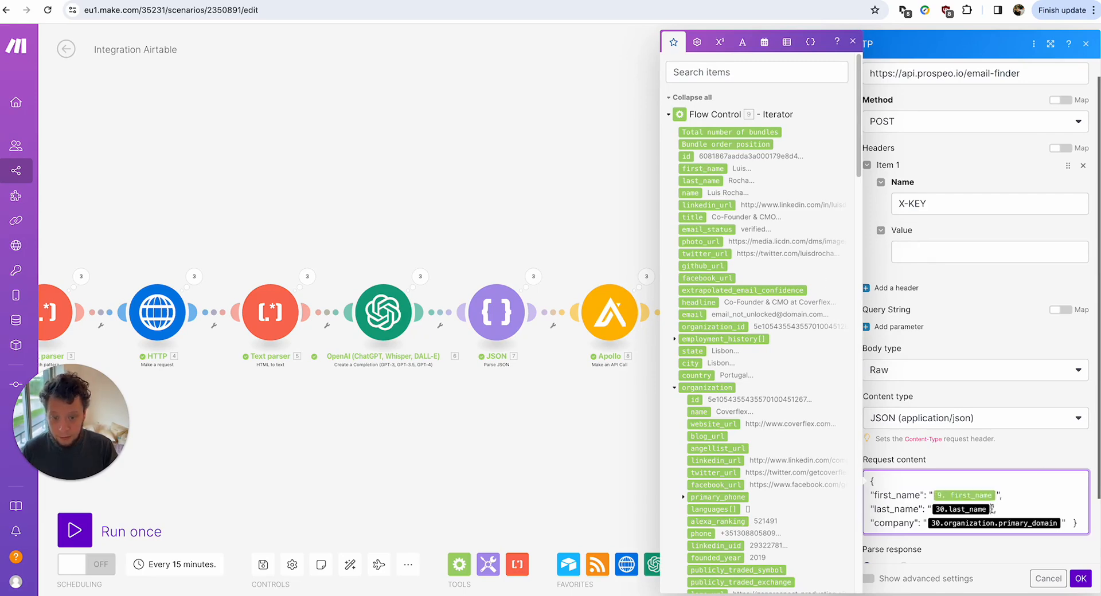
key(BackSpace)
click(700, 182)
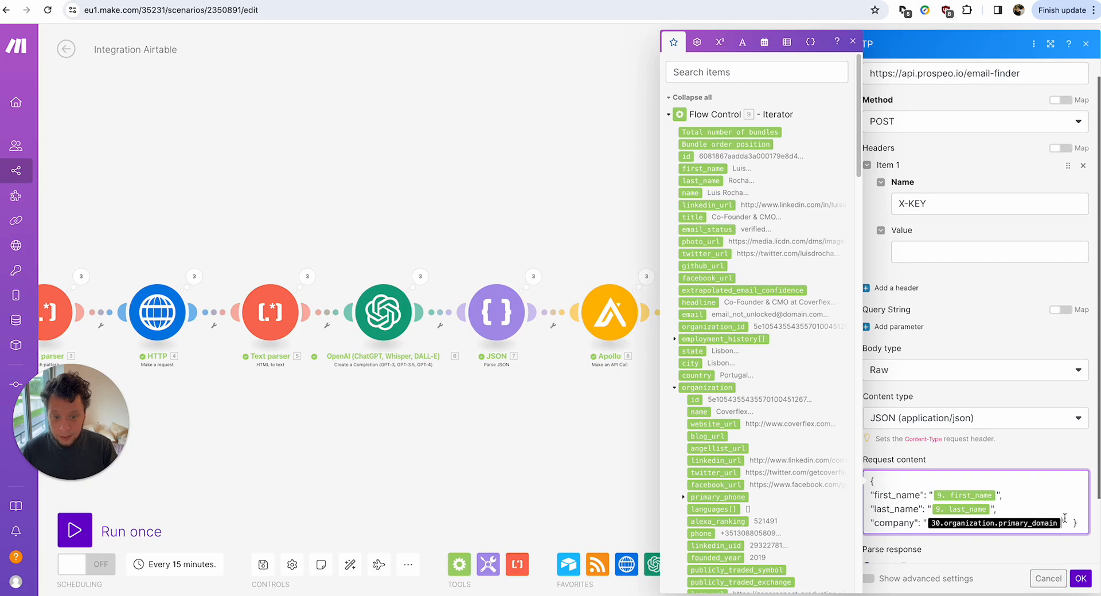
key(BackSpace)
scroll(709, 376, down, 6)
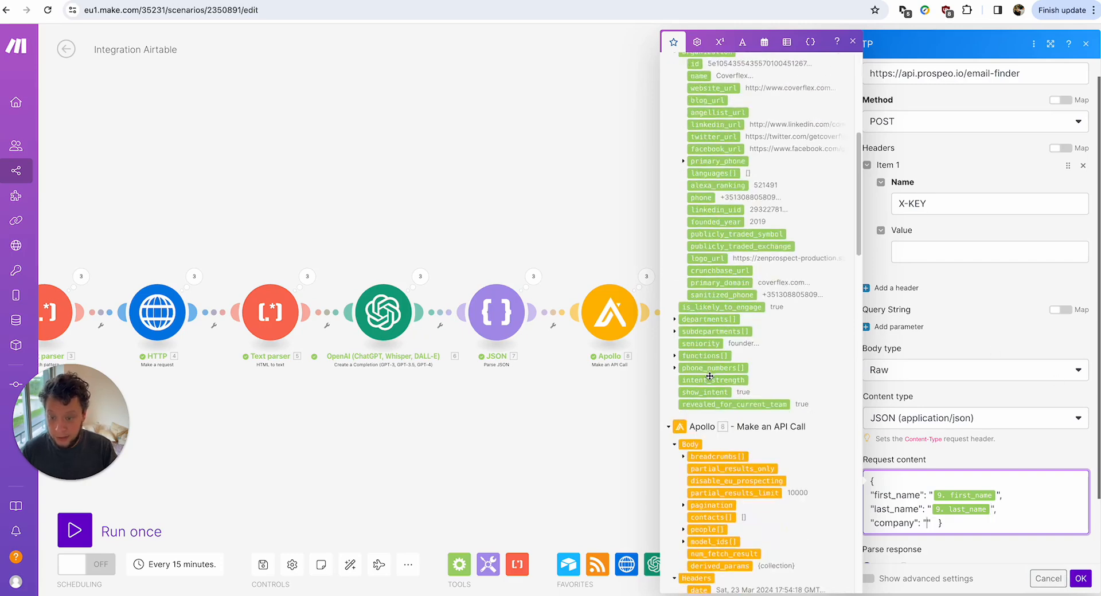
click(741, 284)
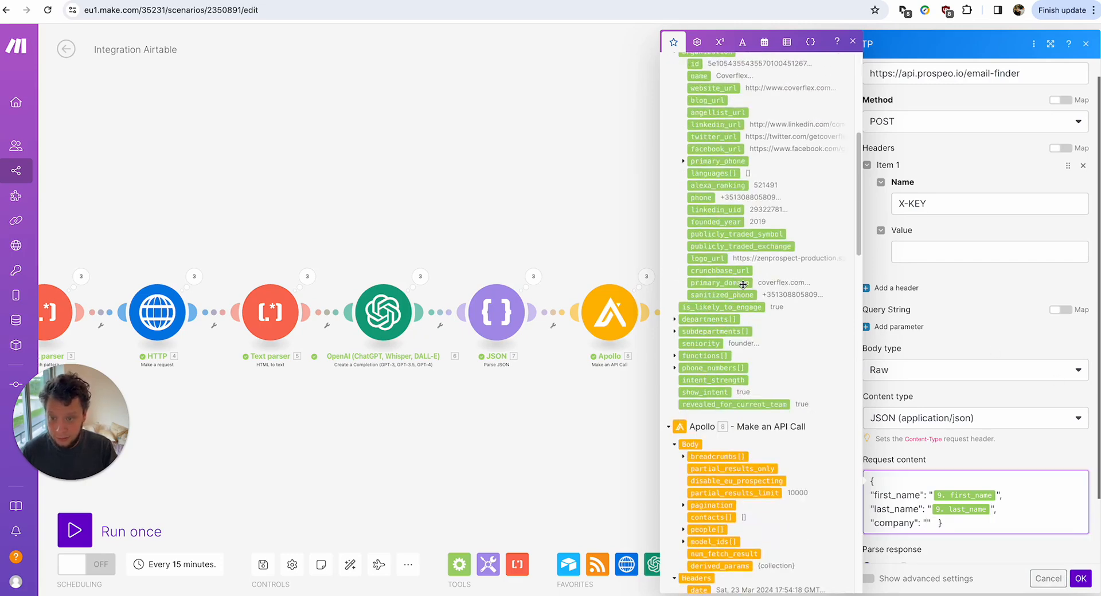
click(1079, 578)
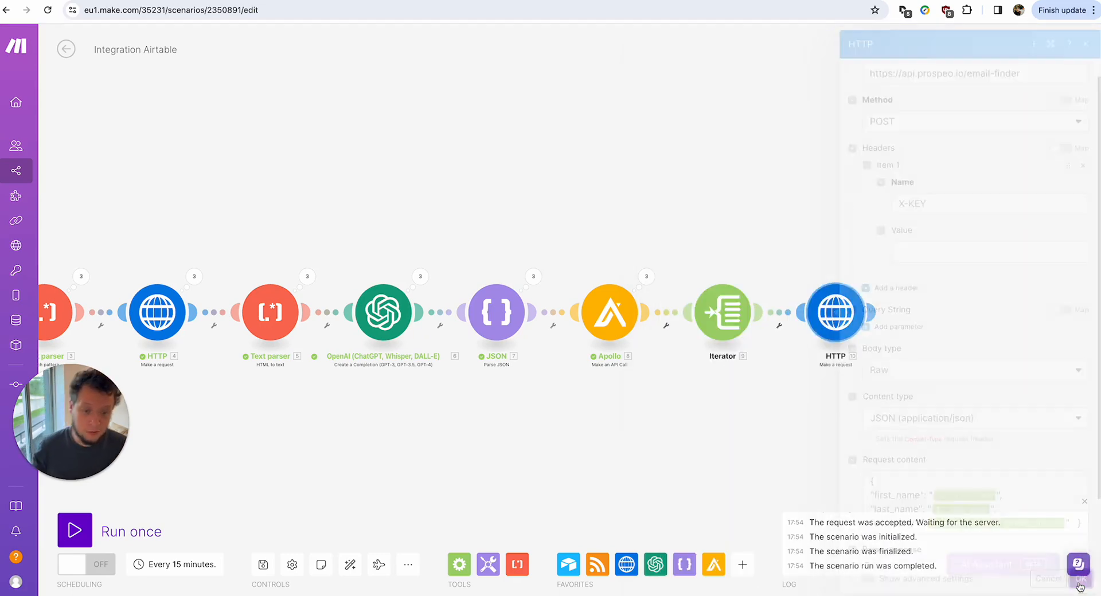
Run the scenario once, force-stop it, and view the JSON module's parsed Go Ahead output.
click(834, 307)
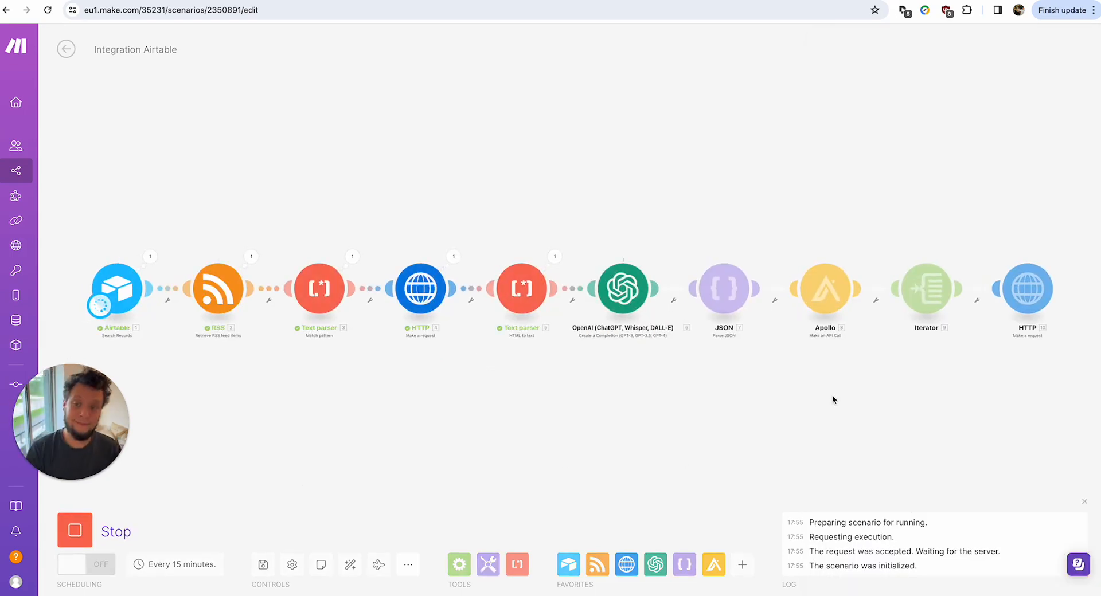
click(81, 531)
click(80, 530)
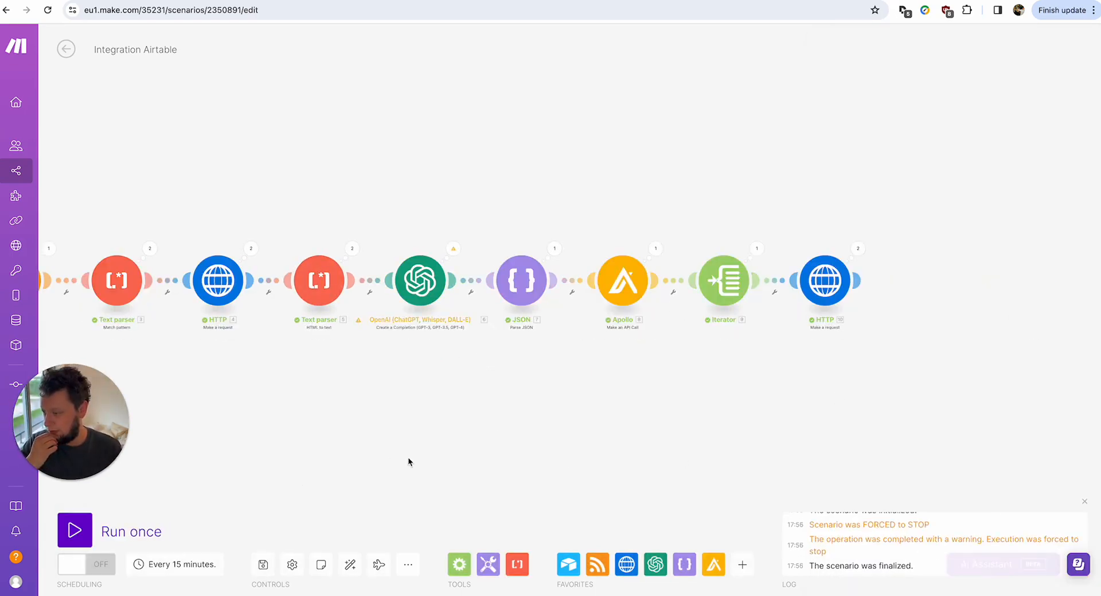
click(554, 248)
scroll(710, 152, down, 1)
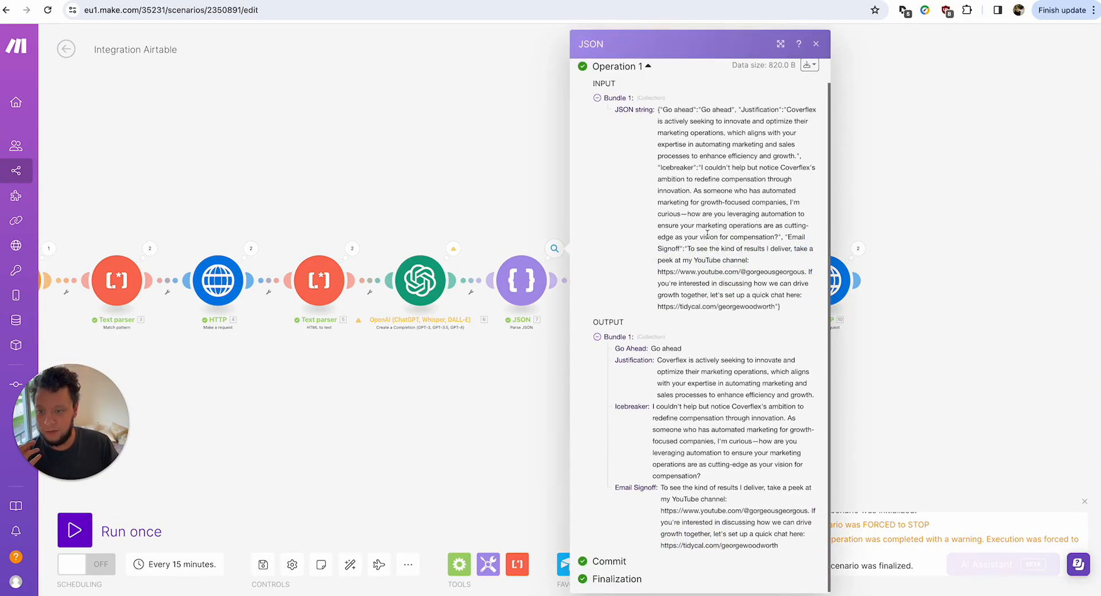
Start a JSON–Apollo filter on Go Ahead using Not equal to (case insensitive).
click(518, 392)
click(574, 284)
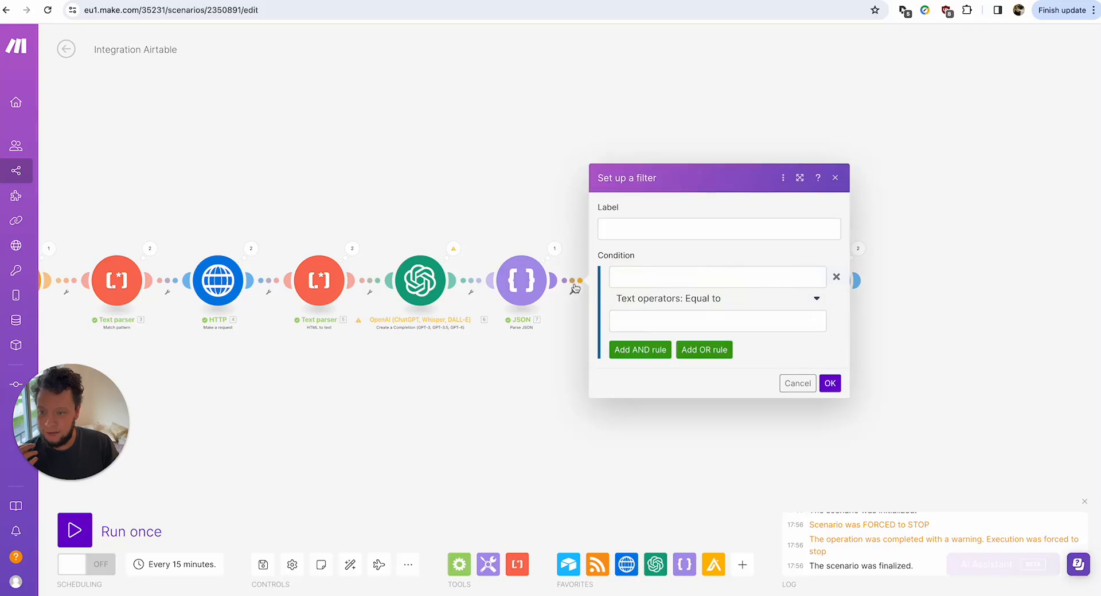
click(642, 275)
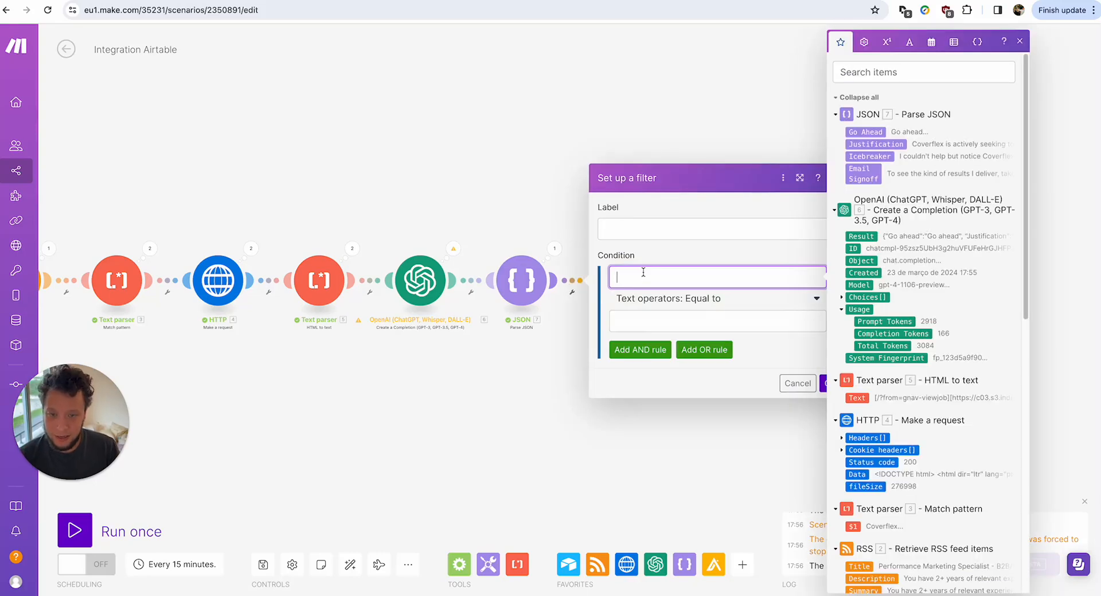
click(862, 132)
click(710, 300)
click(688, 426)
click(690, 321)
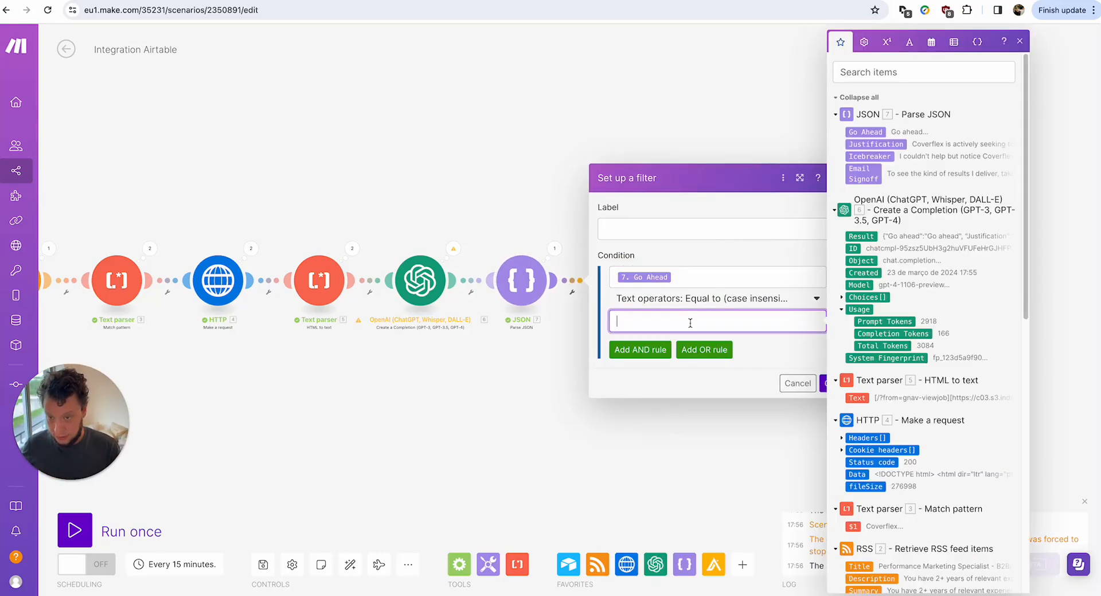
click(701, 300)
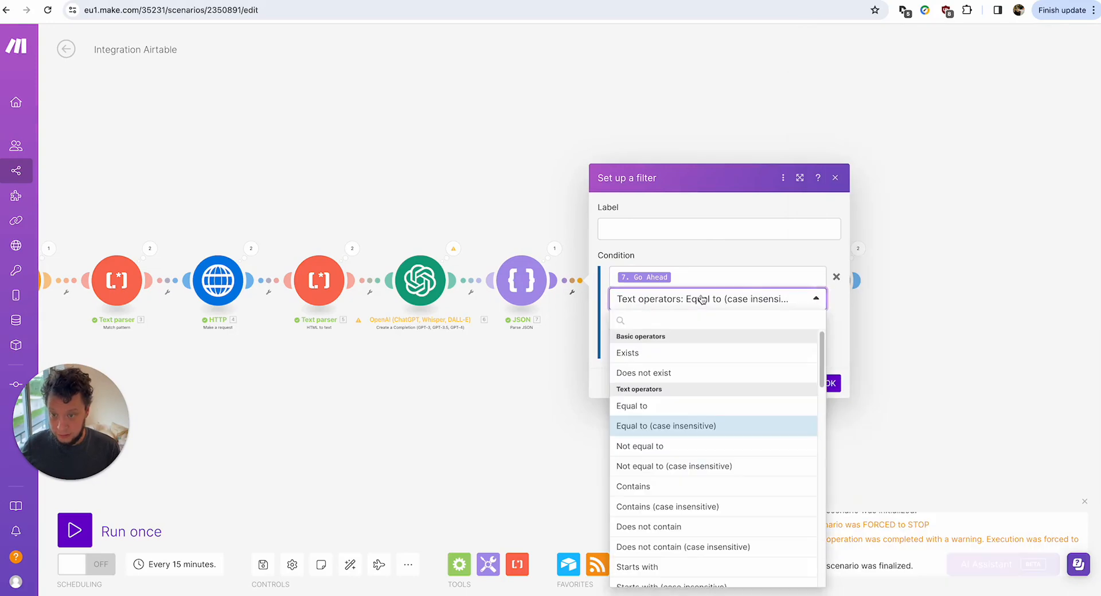
click(677, 466)
Enter 'Go ahead' as the comparison value and save the filter.
click(702, 321)
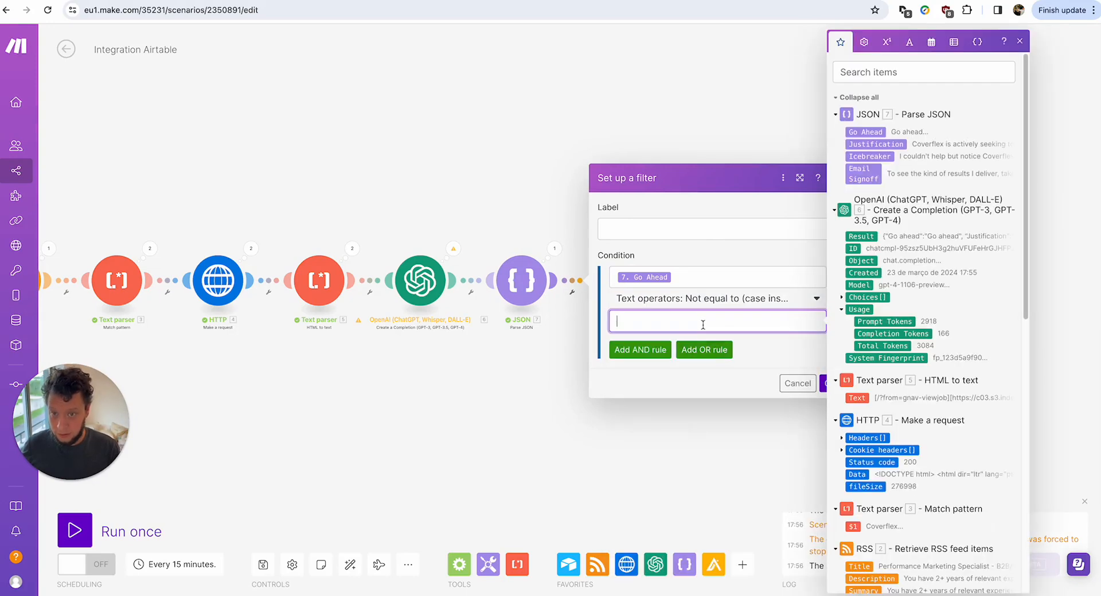
text(GO ahead)
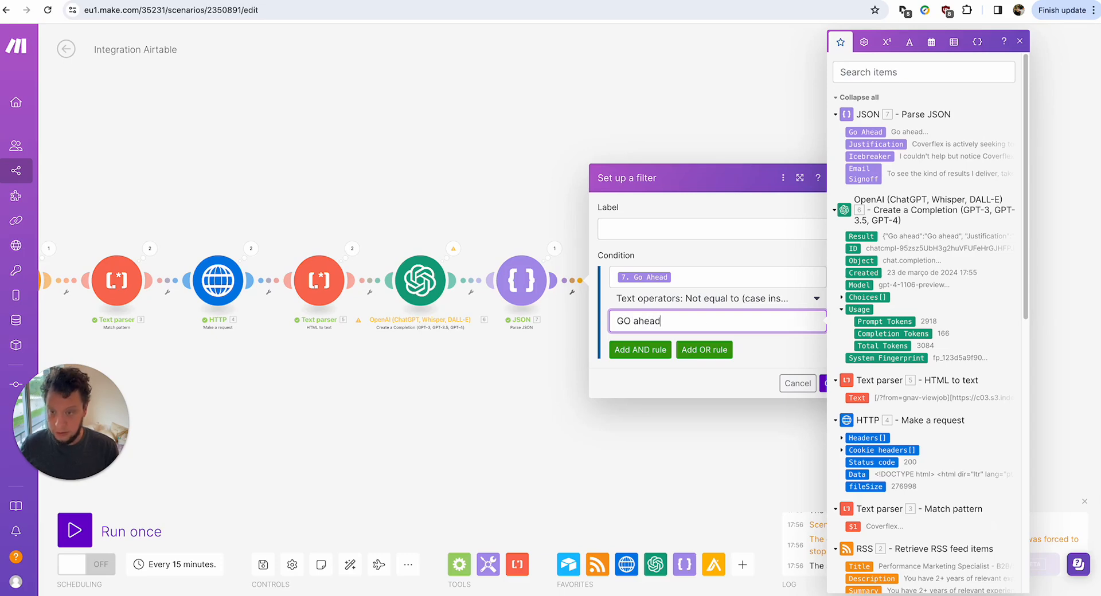
click(631, 320)
key(BackSpace)
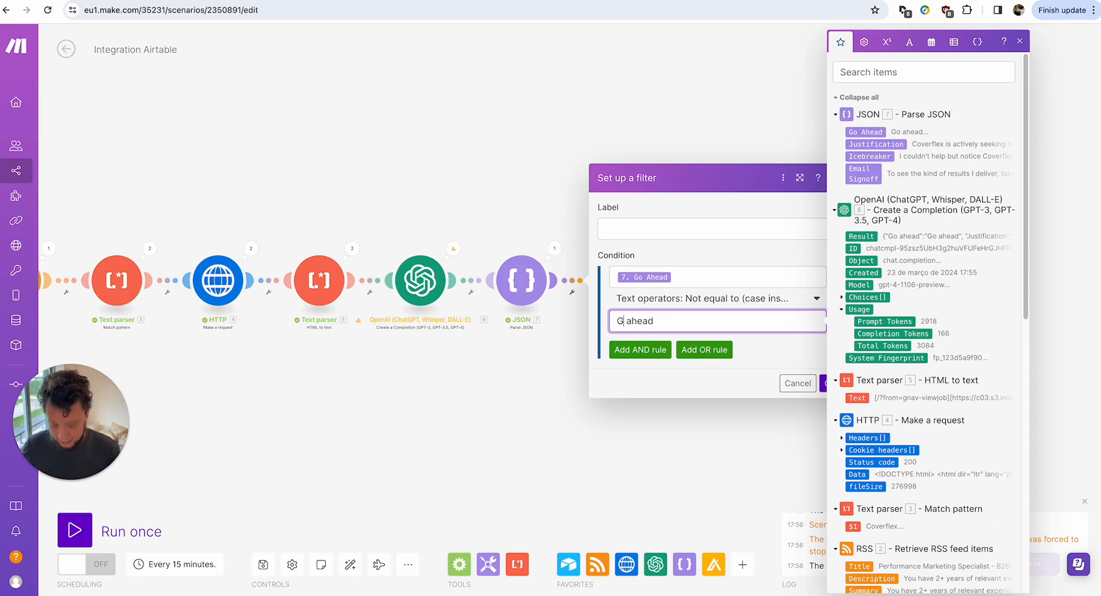
text(o)
click(824, 384)
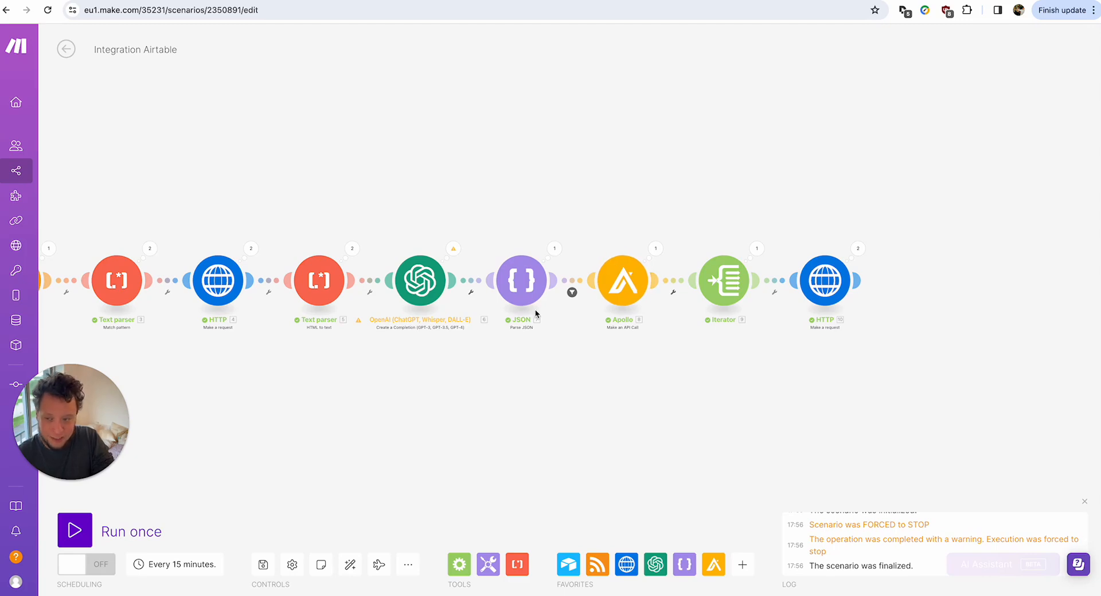
Add an Airtable Create a Record module after the email-finder HTTP request.
click(861, 280)
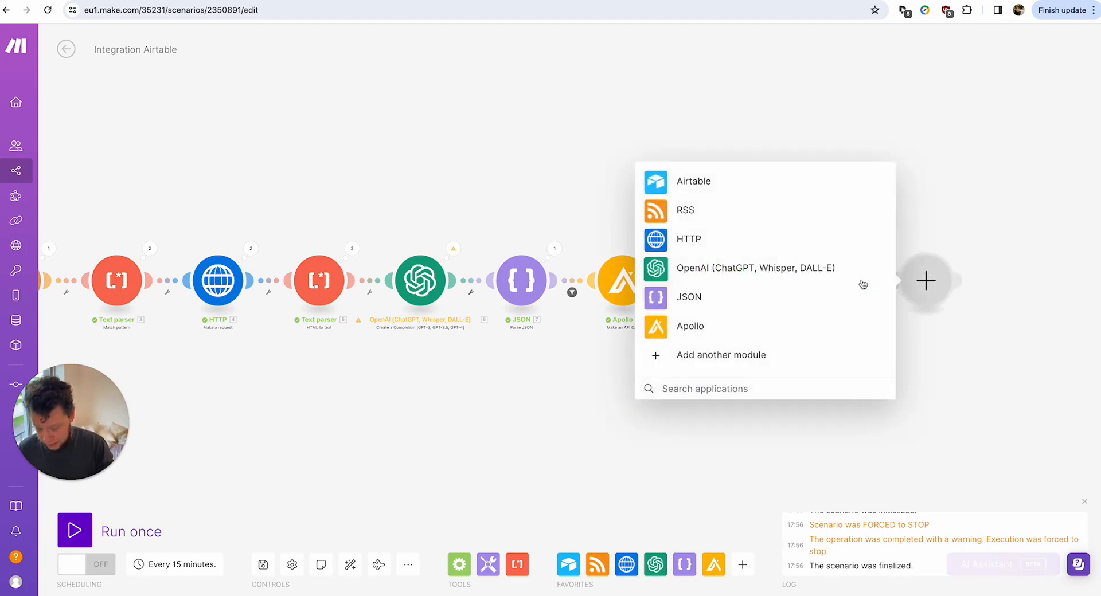
text(airt)
click(676, 259)
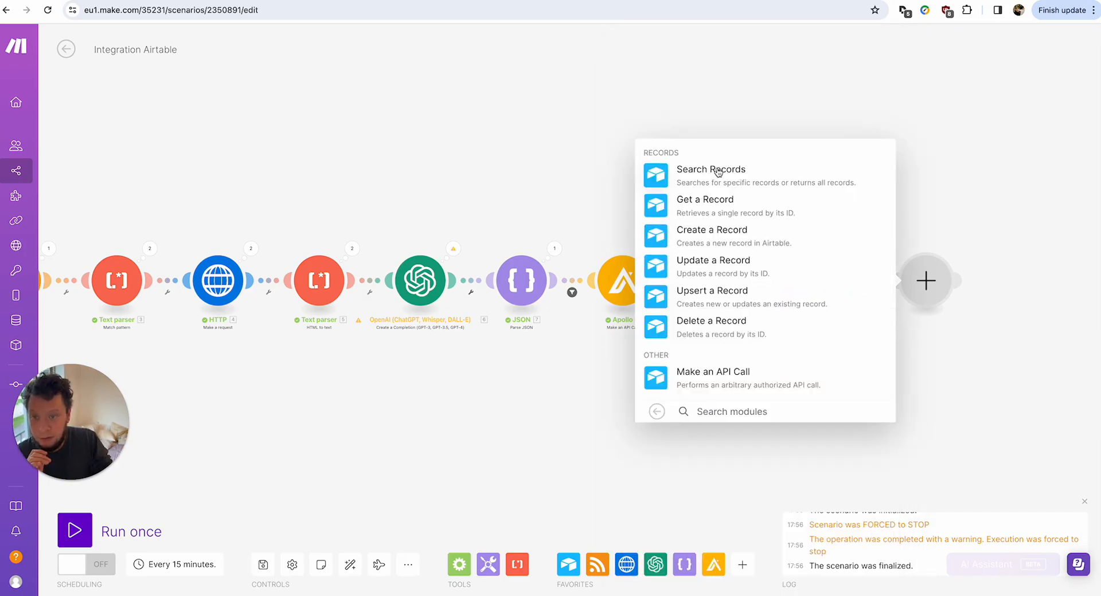
click(711, 232)
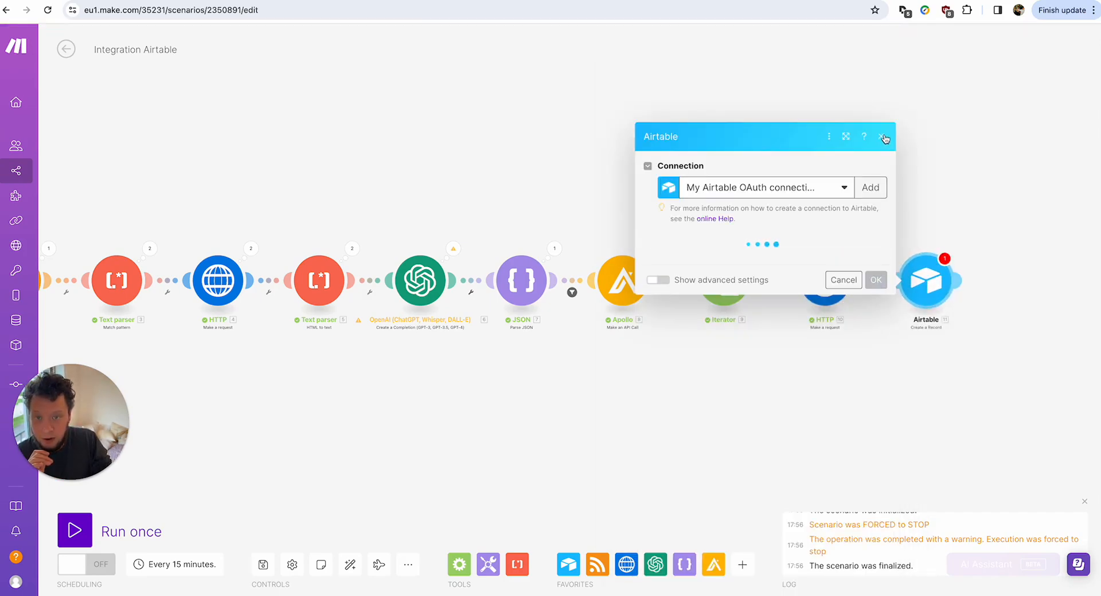
click(882, 137)
Filter the link into Airtable on email_status Equal to (case insensitive) 'valid'.
click(872, 284)
click(758, 276)
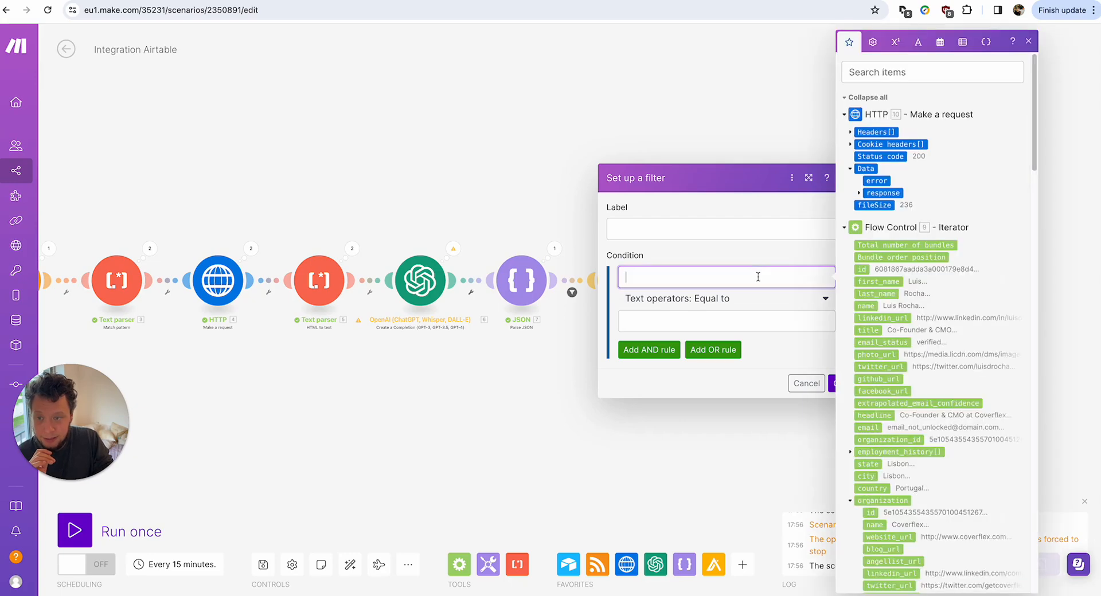
click(859, 194)
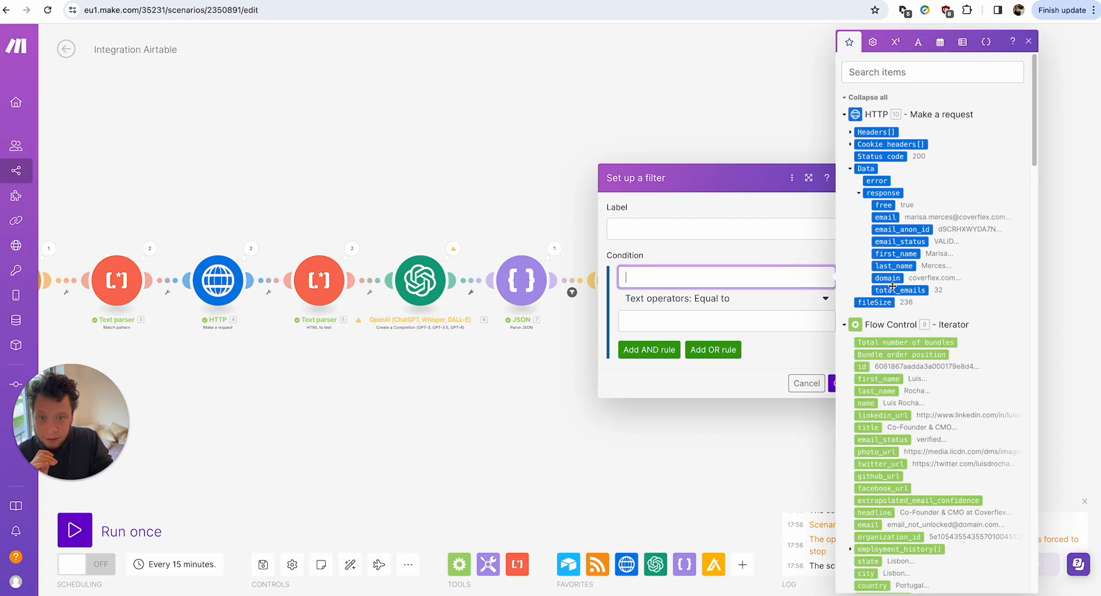
click(899, 242)
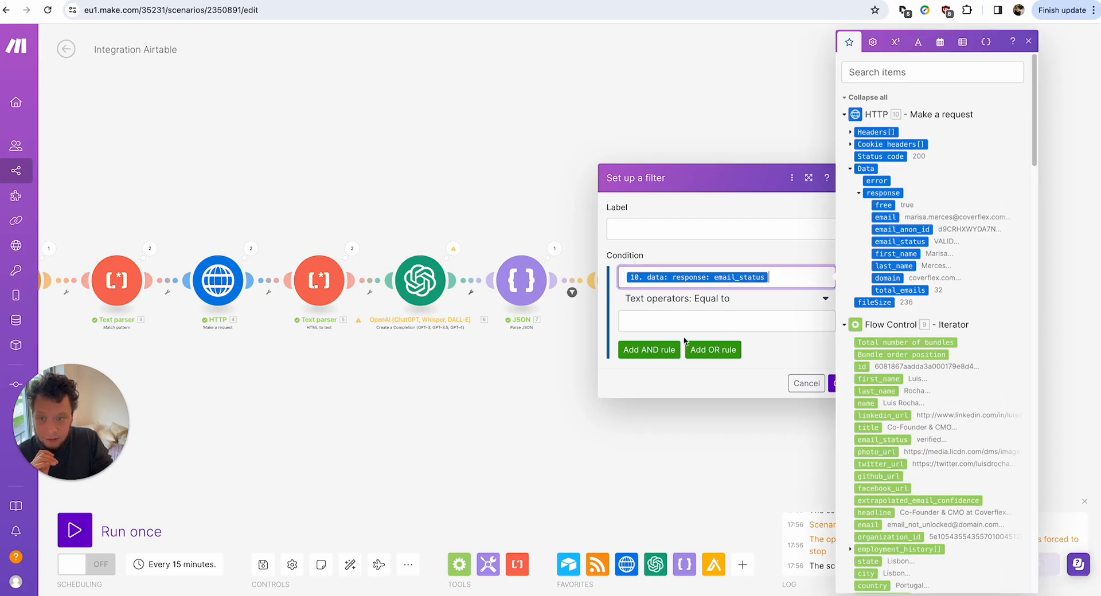
click(695, 300)
click(691, 427)
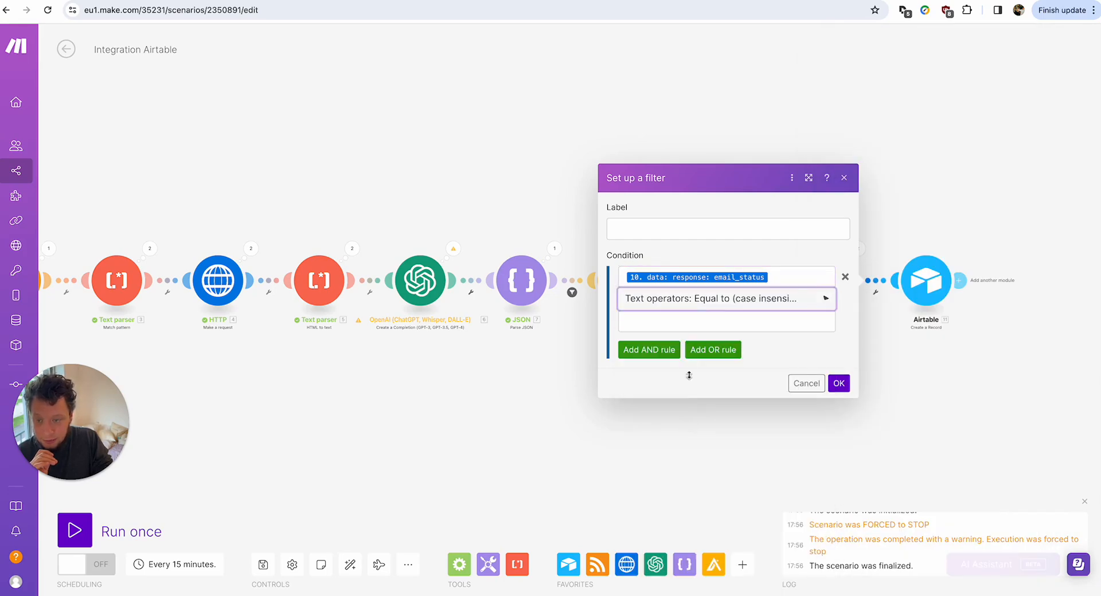
click(693, 322)
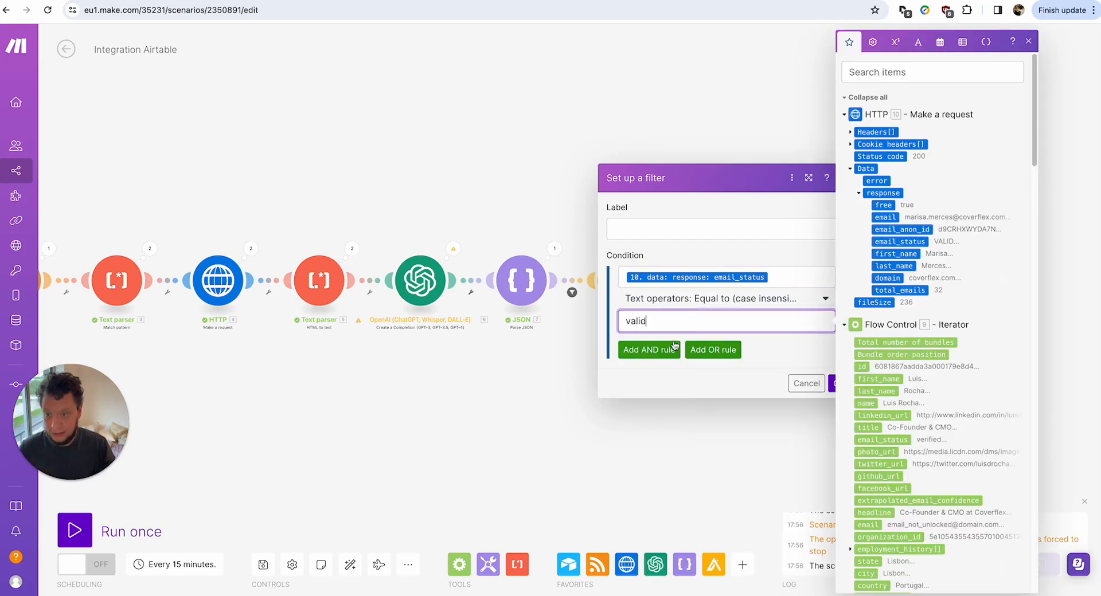
text(valid)
click(832, 383)
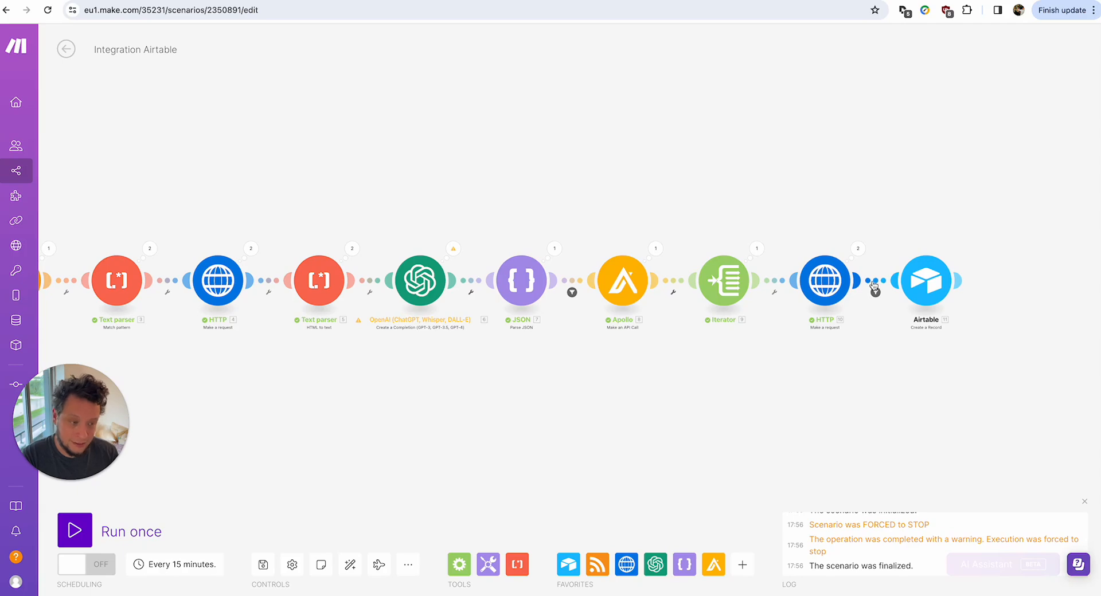
Review the email-finder HTTP module's last output bundle.
click(858, 251)
click(792, 249)
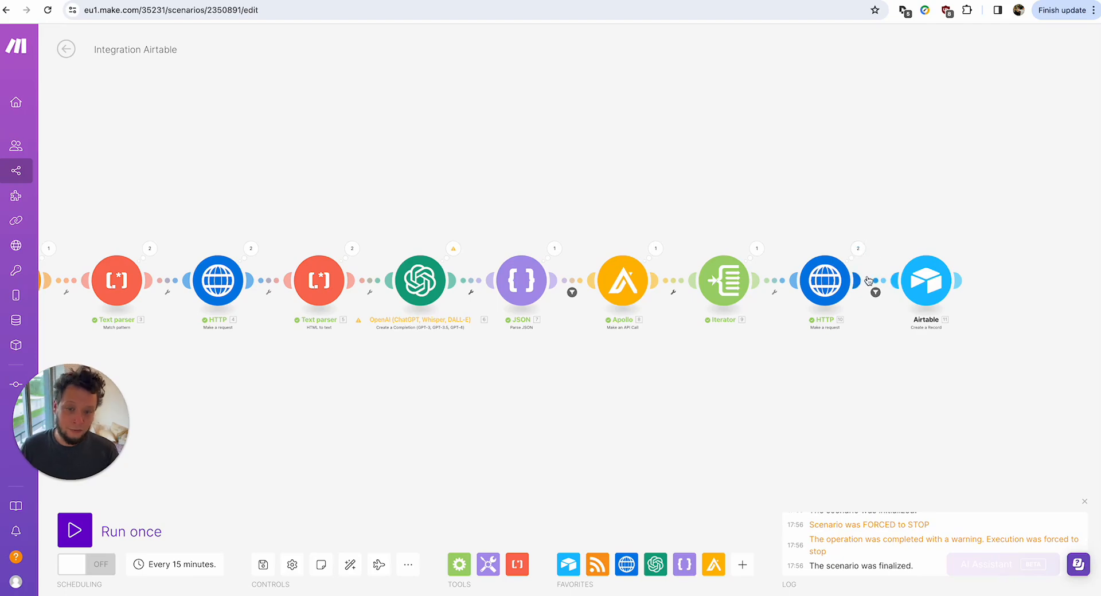
click(876, 293)
click(889, 233)
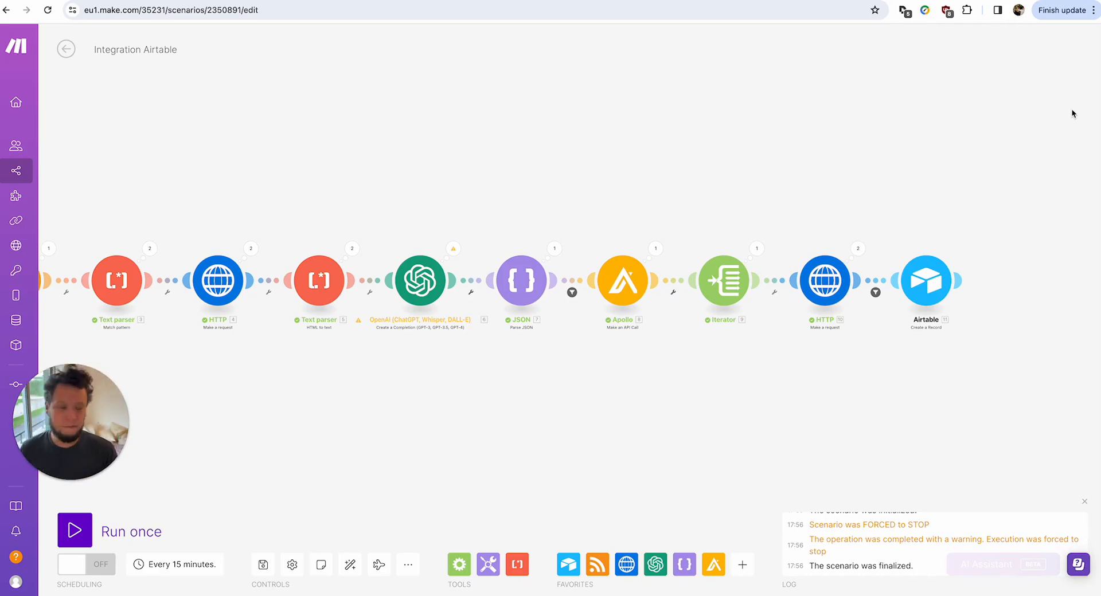
drag(959, 158, 844, 143)
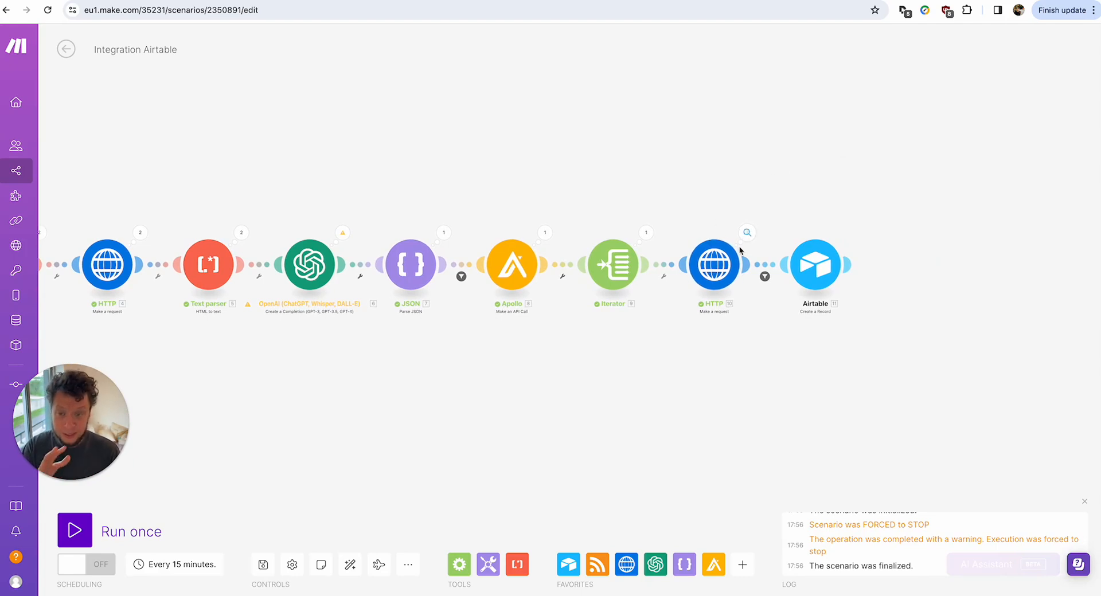
click(746, 234)
click(916, 324)
click(744, 232)
click(707, 209)
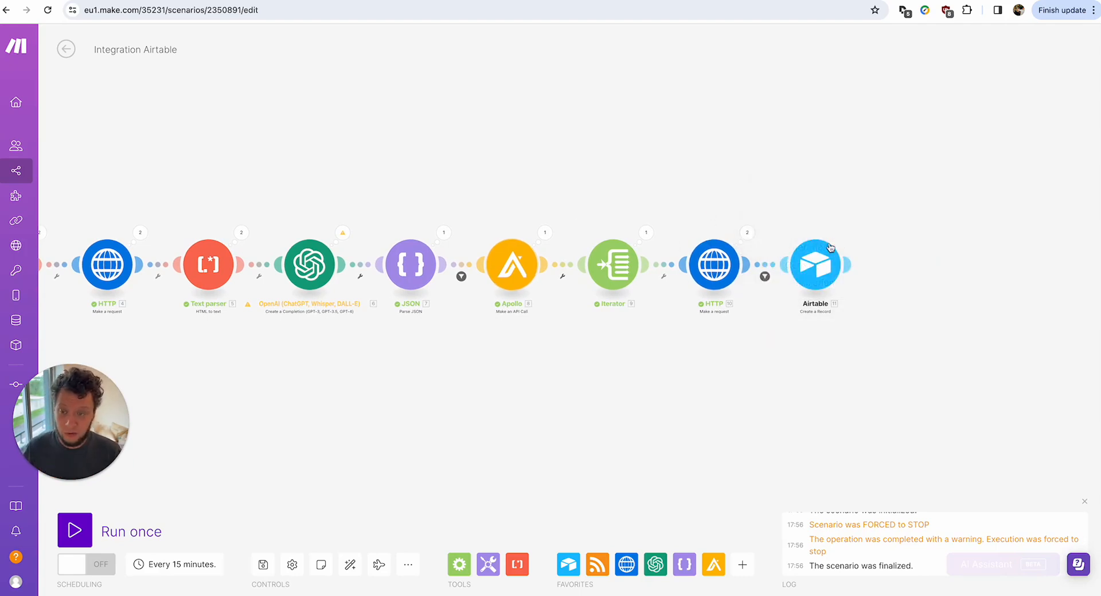
click(745, 233)
Open the Airtable Create a Record settings and look over Airtable's People table.
click(974, 378)
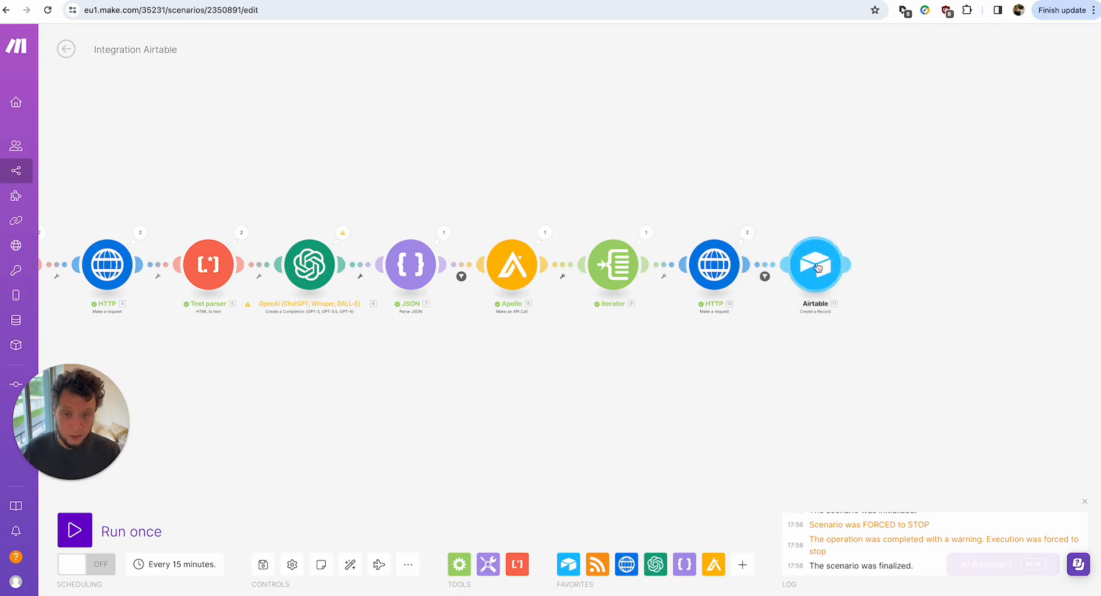
click(814, 265)
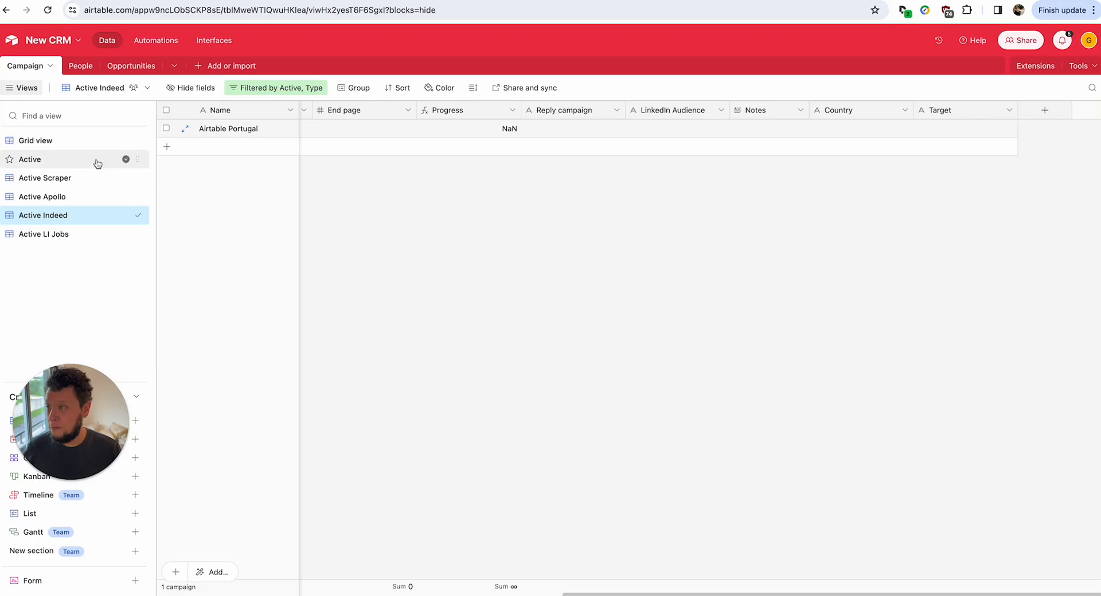
click(66, 66)
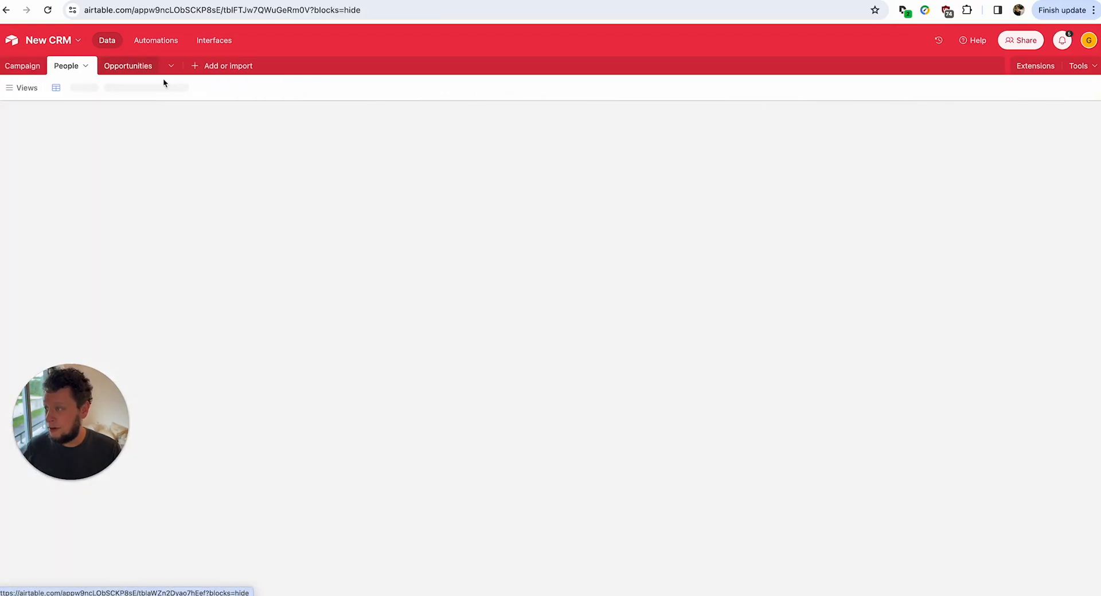
scroll(246, 149, down, 20)
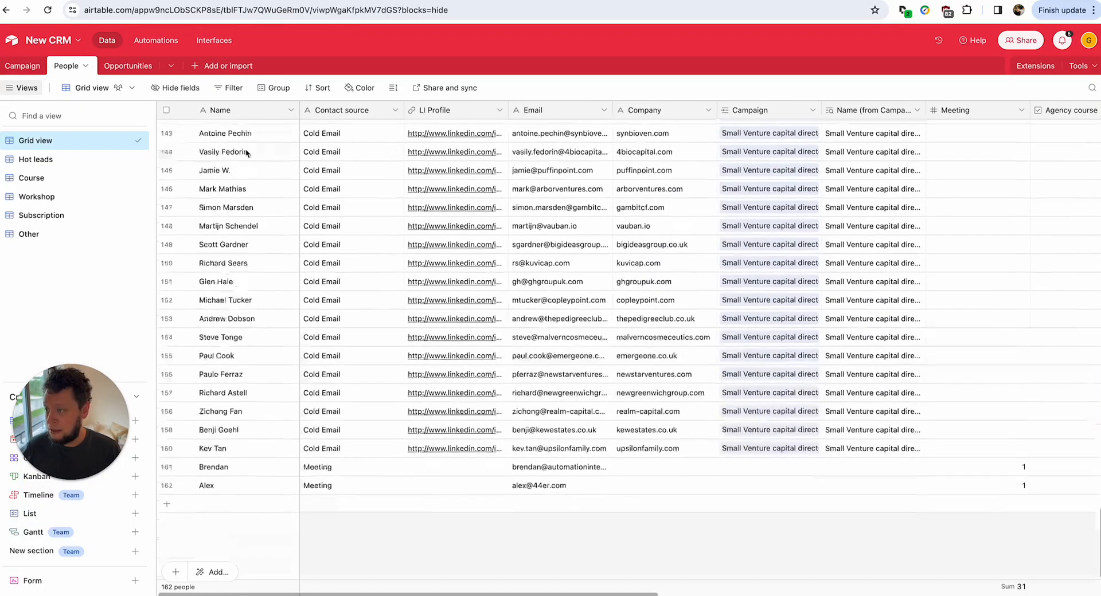
scroll(245, 149, up, 20)
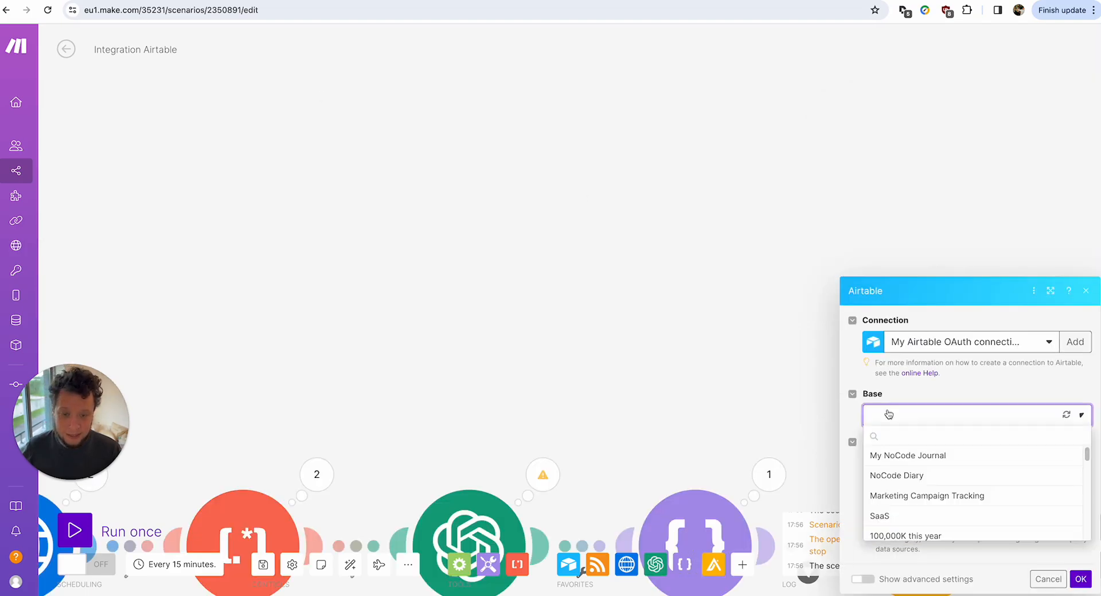
Target the New CRM base and its People table.
click(889, 413)
text(new)
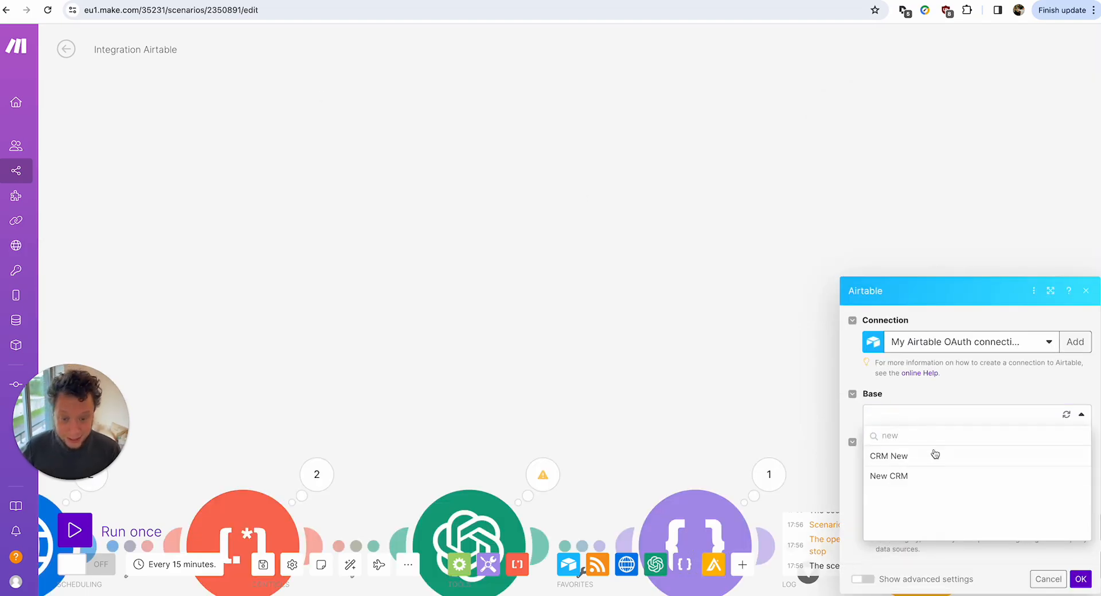
click(928, 478)
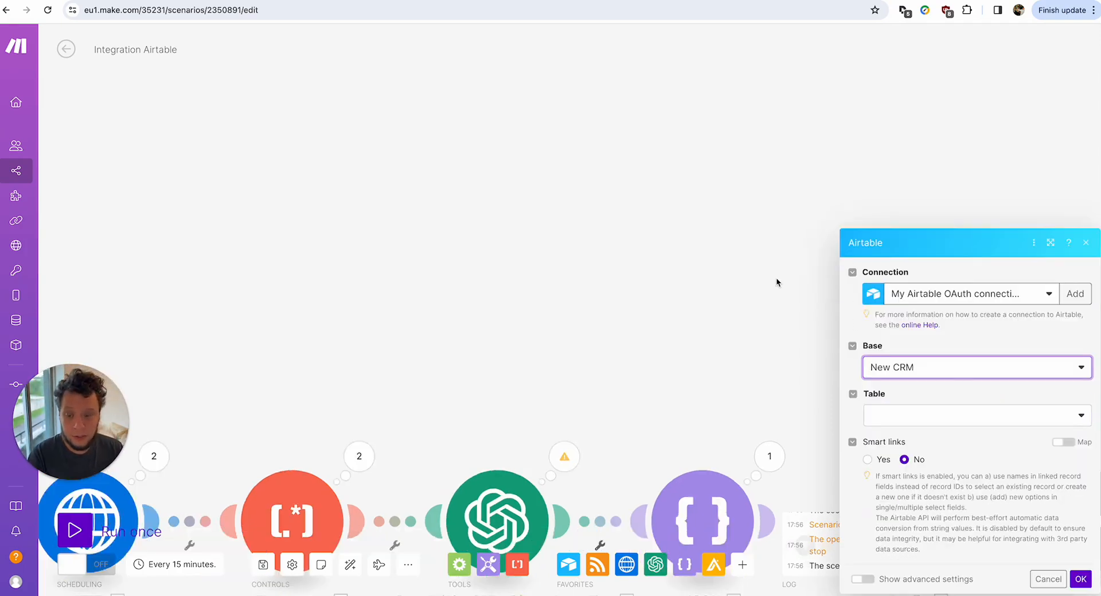
scroll(775, 277, down, 5)
click(811, 352)
click(797, 397)
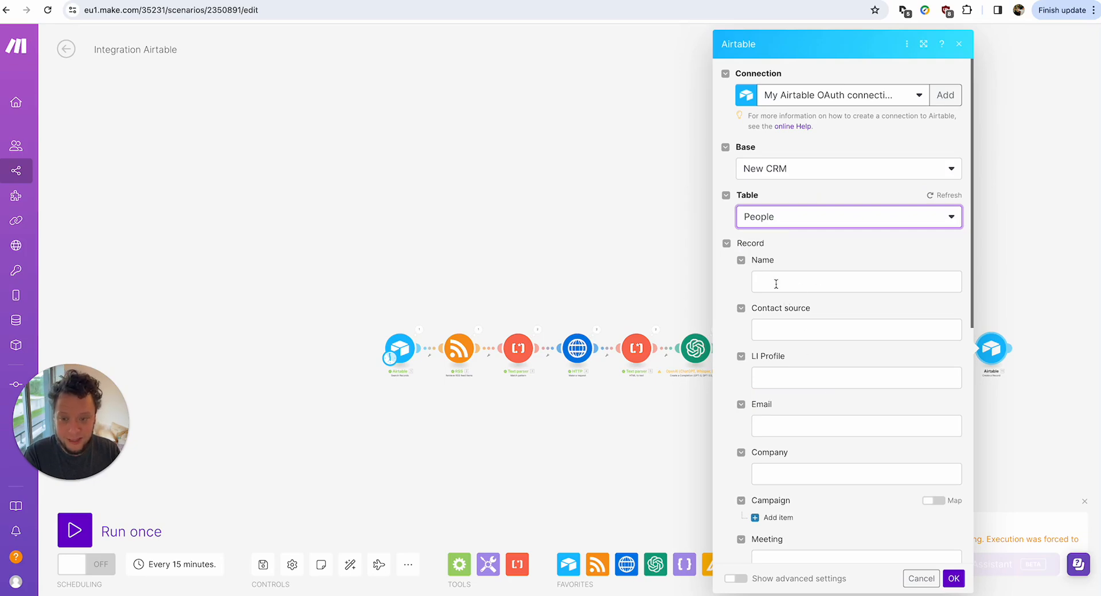
Map the Iterator's name into Name and set Contact source to Indeed.
click(766, 280)
drag(584, 305, 828, 276)
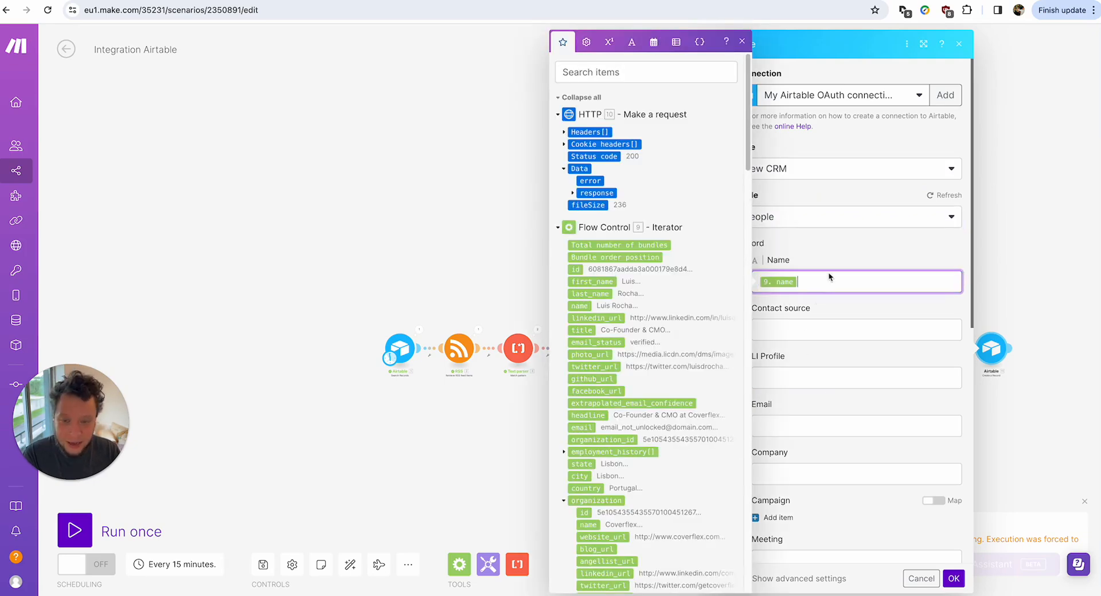
click(803, 331)
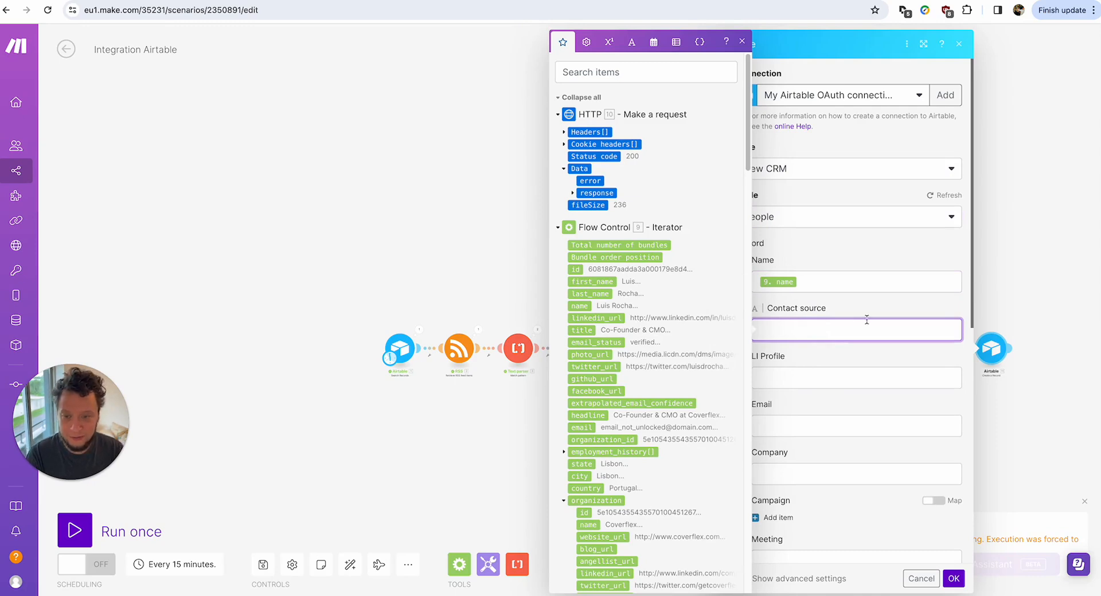
text(LinkedIn)
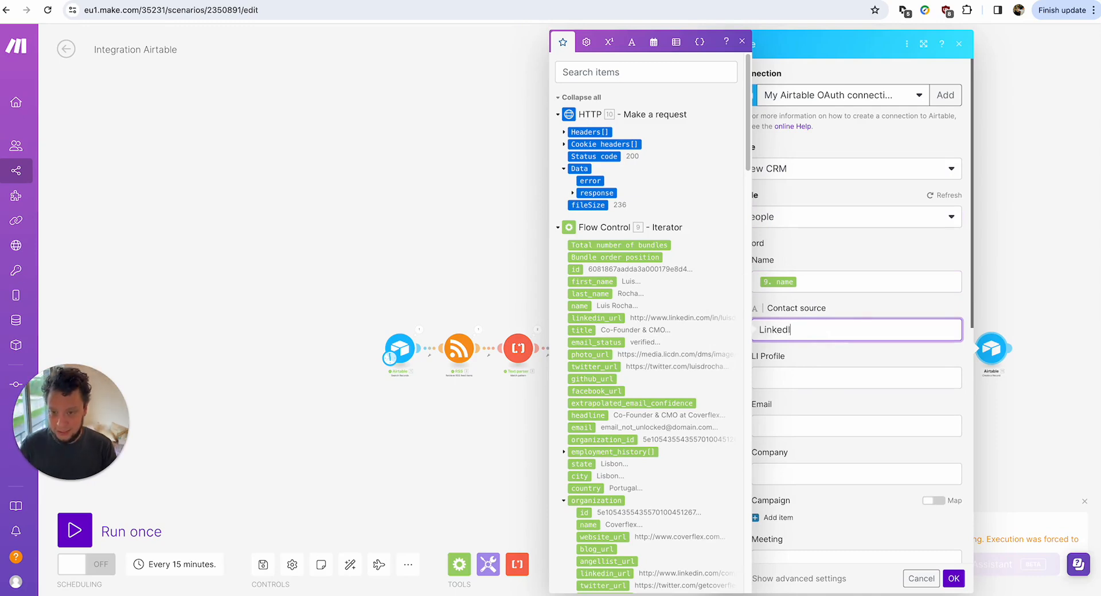
double_click(842, 326)
text(C)
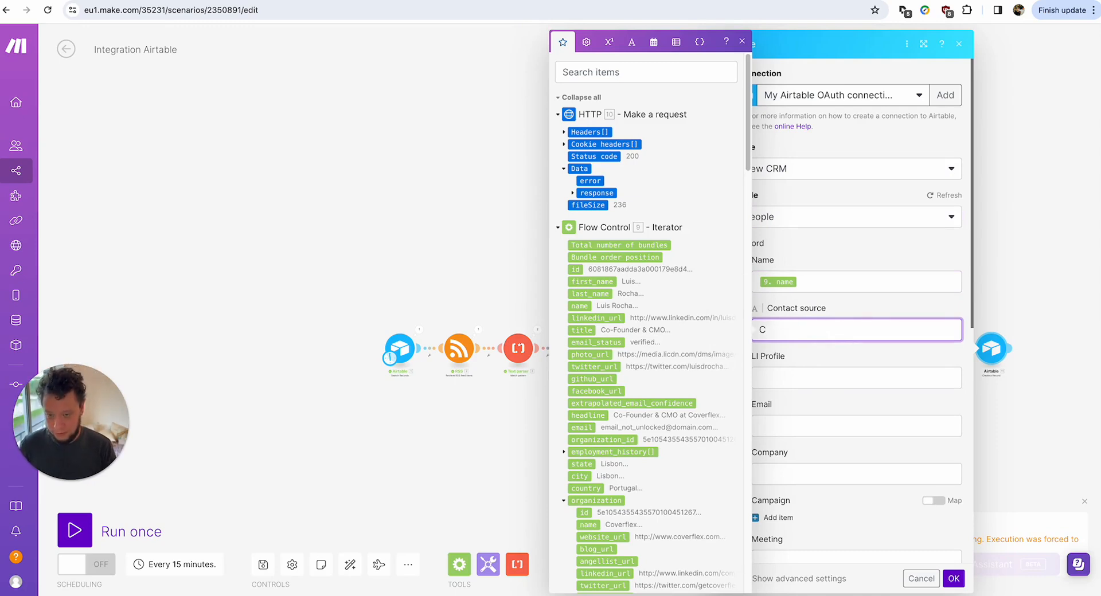
text(Indeed)
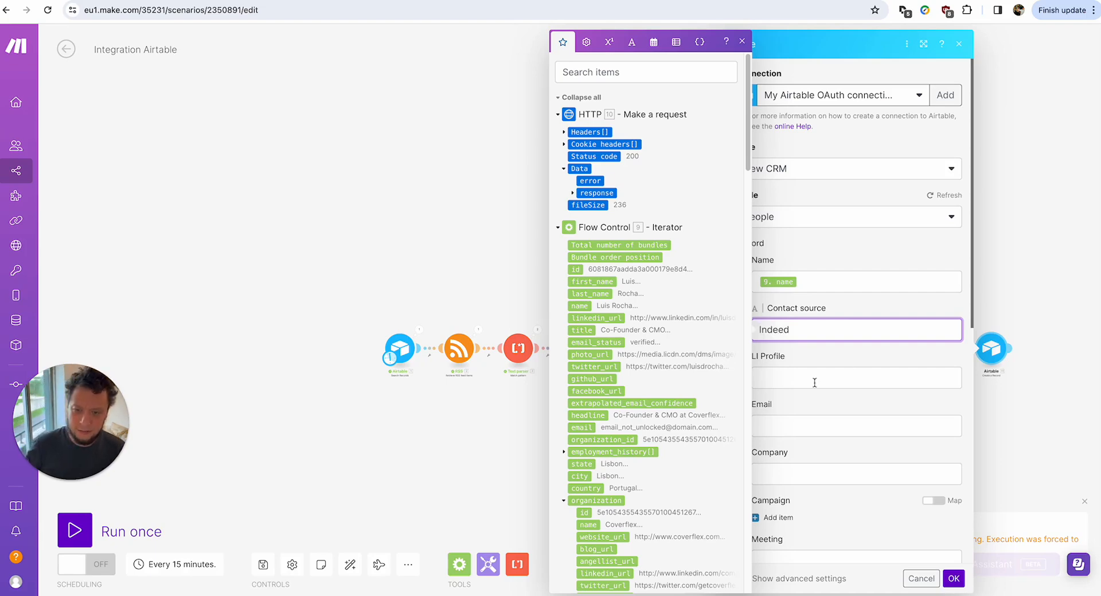
Map linkedin_url into LI Profile and the HTTP response email into Email.
click(814, 382)
click(642, 72)
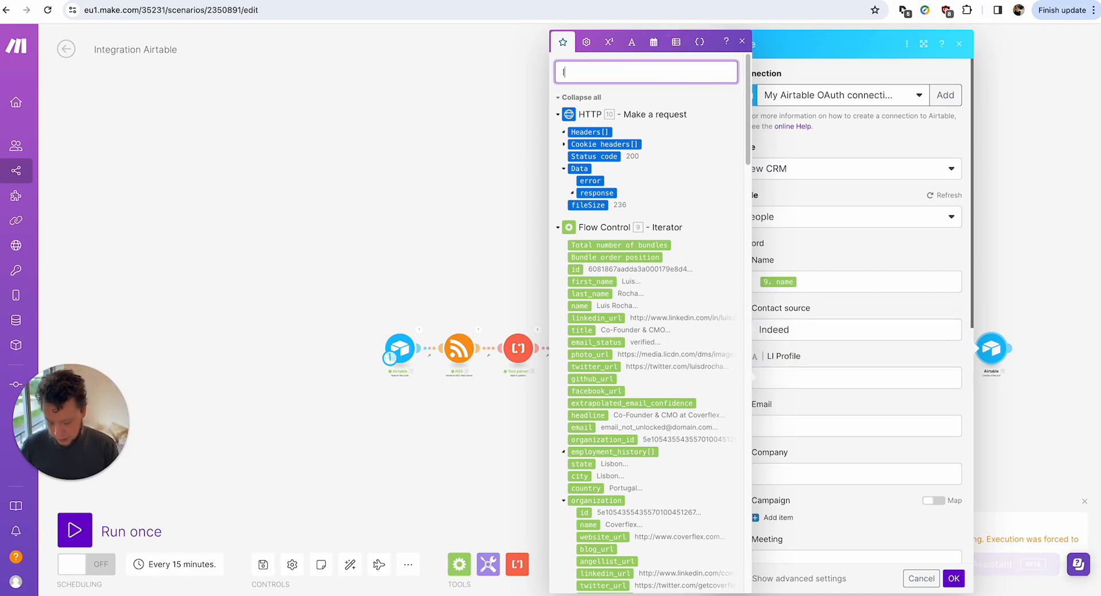
text(linked)
drag(595, 327, 823, 377)
double_click(604, 264)
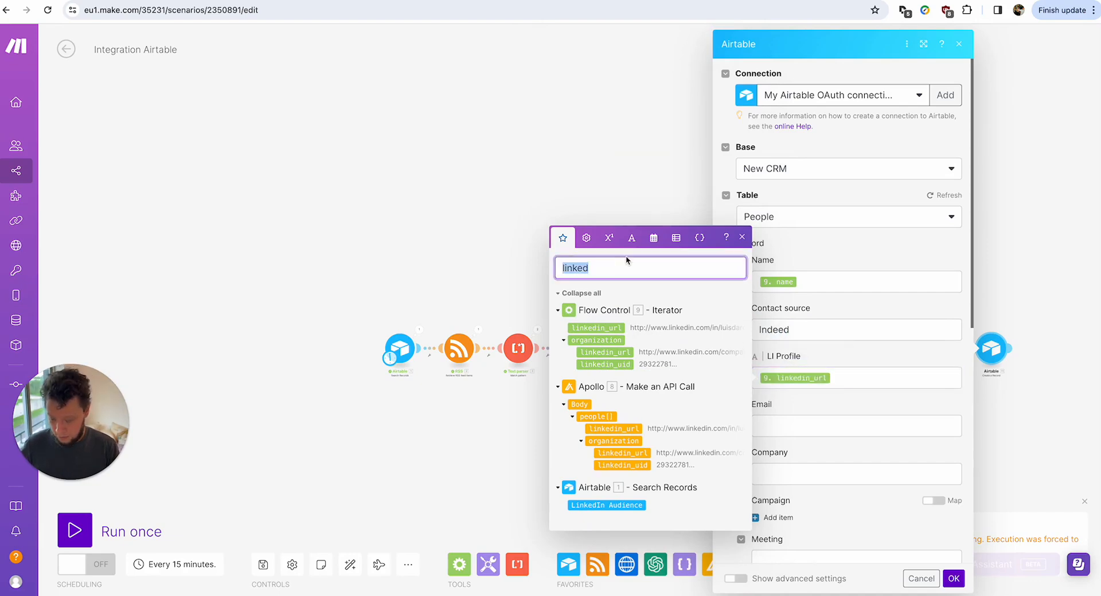
text(email)
drag(599, 279, 857, 428)
Map organization_name into the Company field.
click(859, 474)
double_click(632, 195)
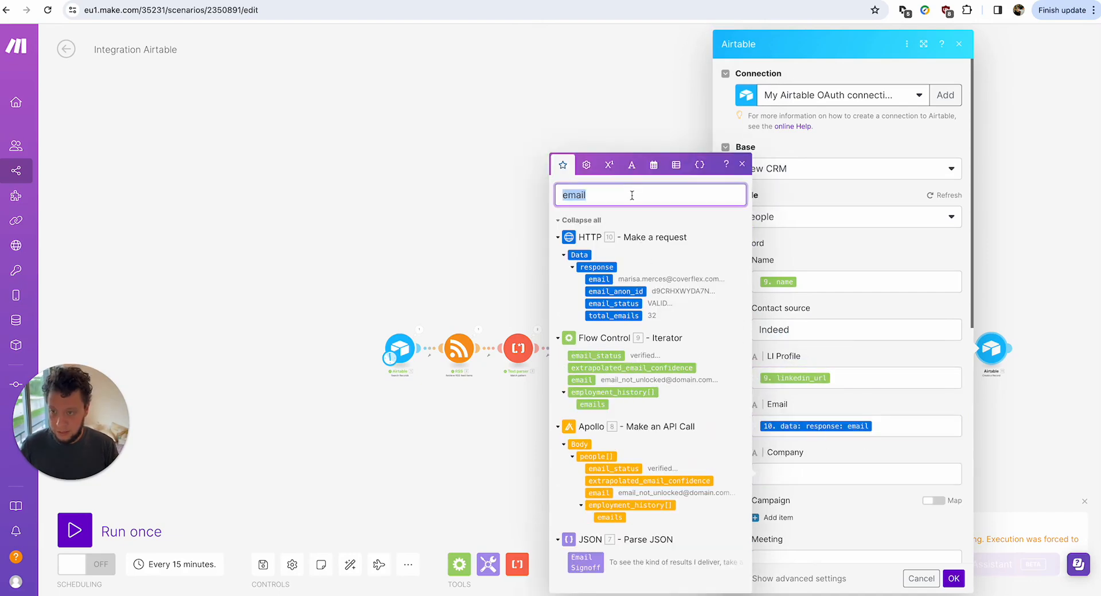
text(organi)
drag(615, 169, 831, 474)
scroll(803, 344, down, 4)
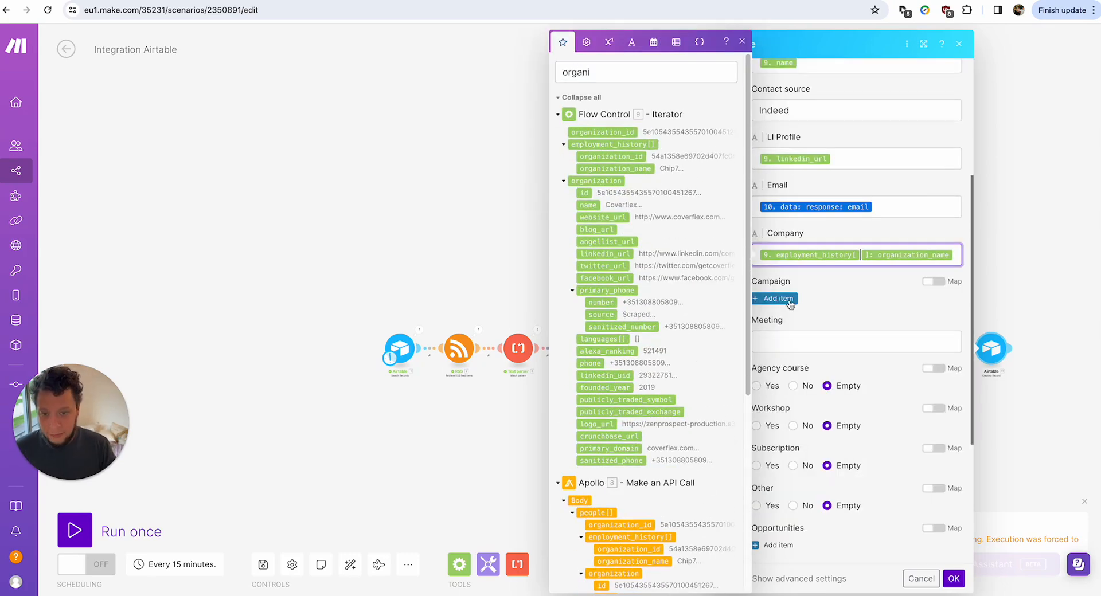
Enable mapping for Campaign and clear the variable search.
click(933, 281)
click(829, 303)
scroll(657, 325, down, 5)
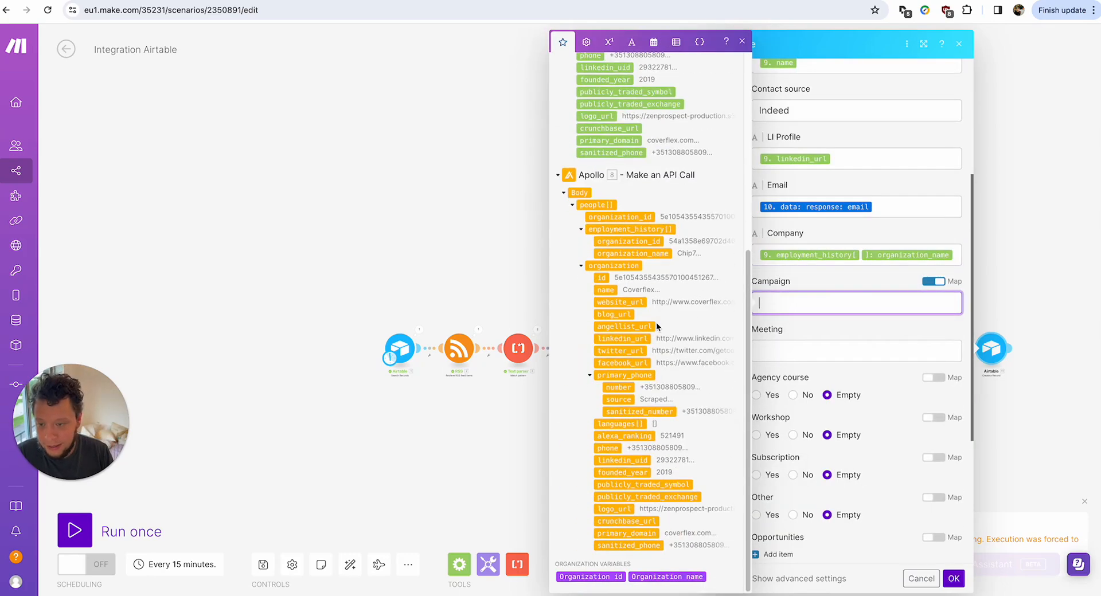
scroll(681, 90, up, 5)
click(701, 73)
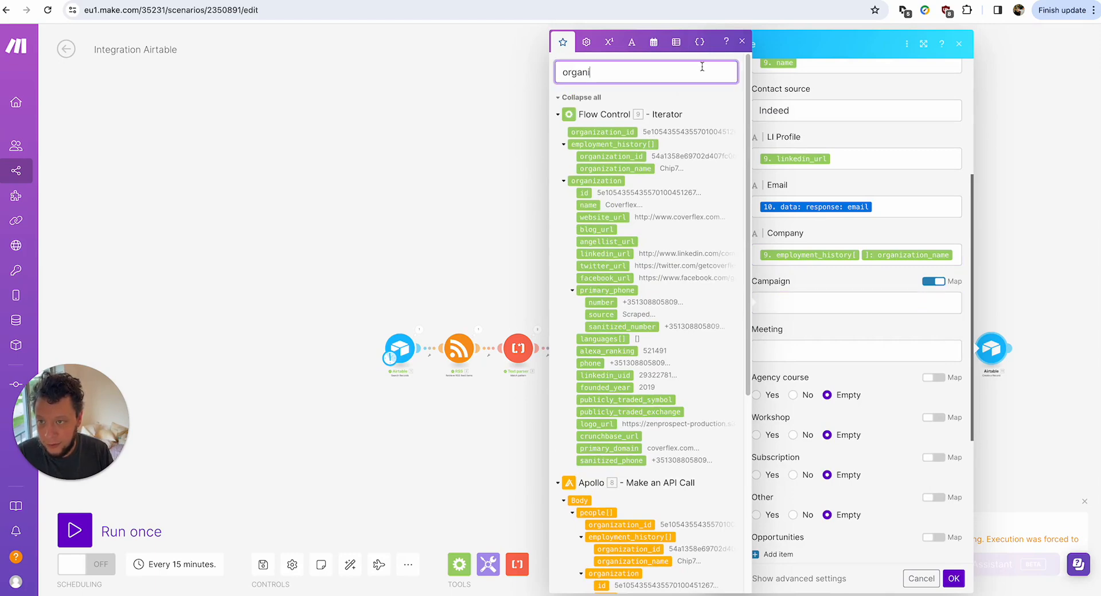
key(ctrl+a)
key(BackSpace)
scroll(655, 239, down, 10)
scroll(658, 252, down, 8)
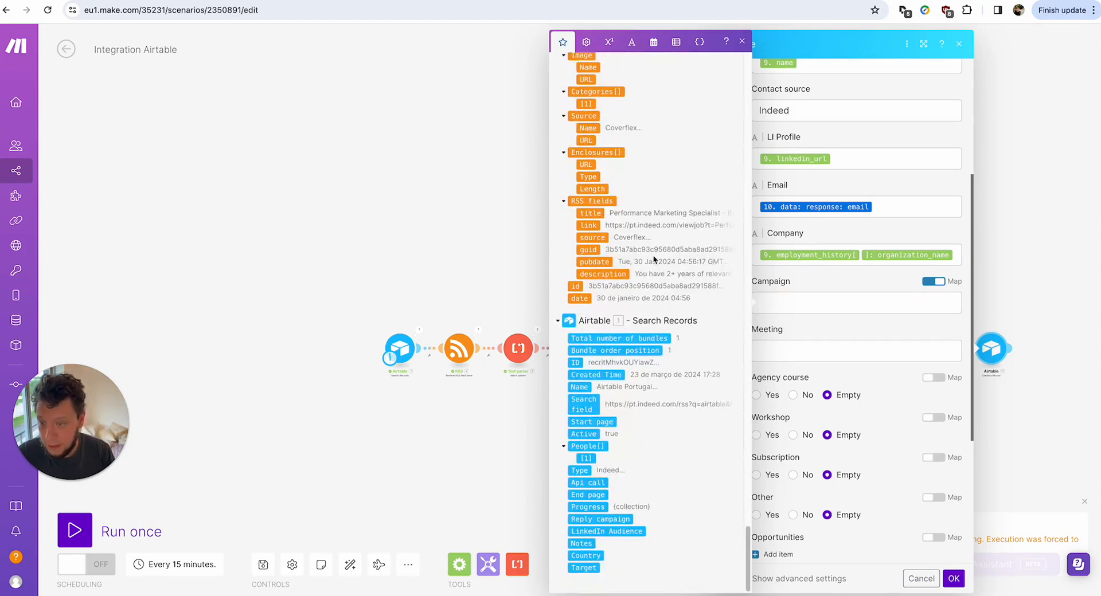
Map the Search Records ID into Campaign, then check people's linked campaigns in Airtable.
drag(580, 361, 766, 303)
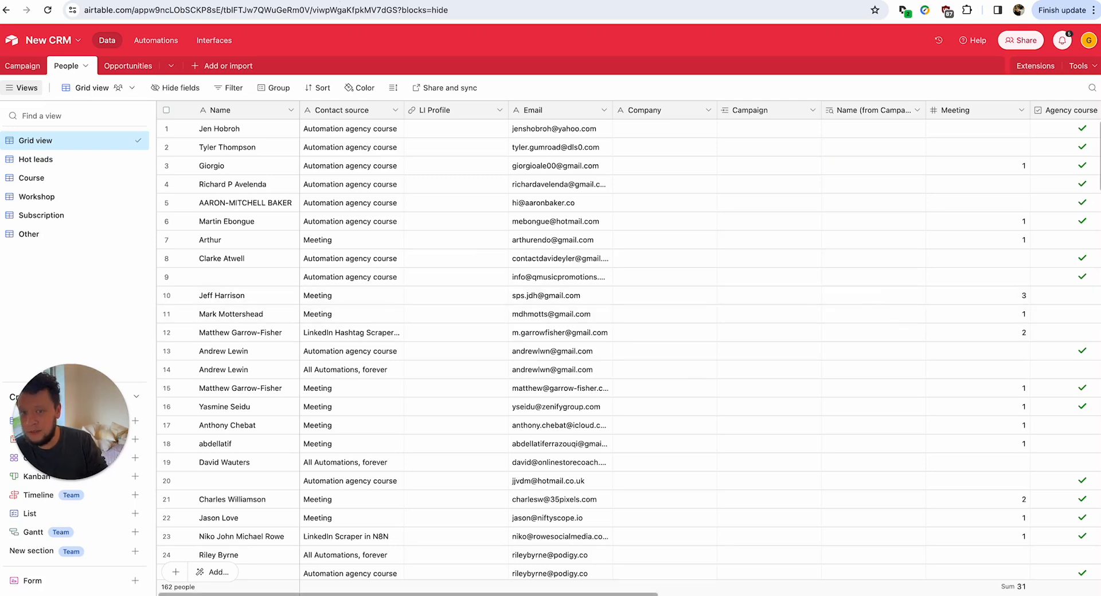
scroll(587, 248, right, 5)
scroll(588, 244, down, 20)
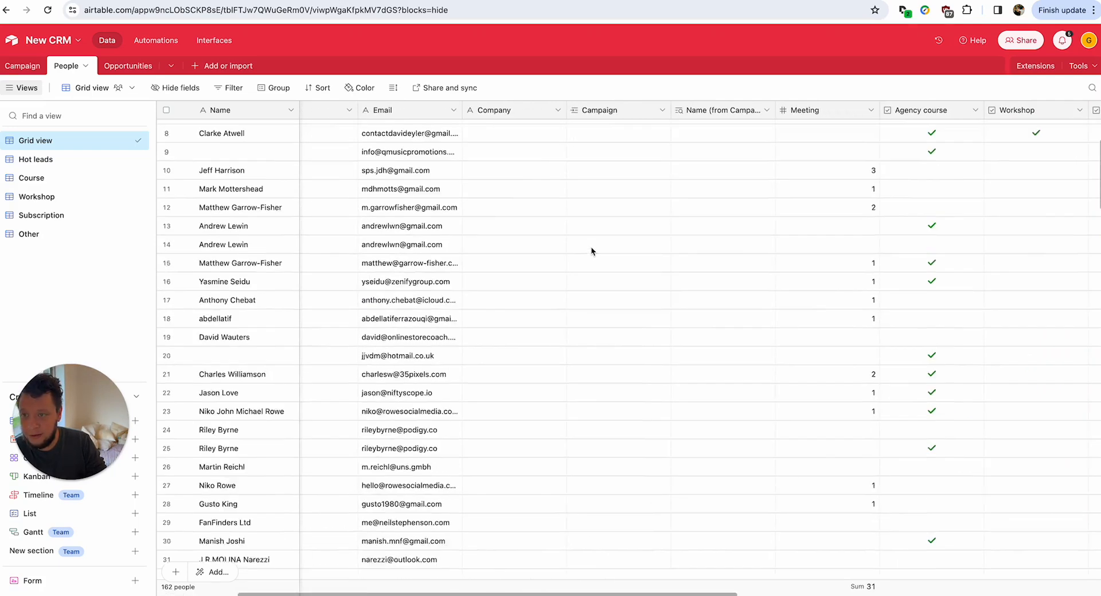
click(618, 134)
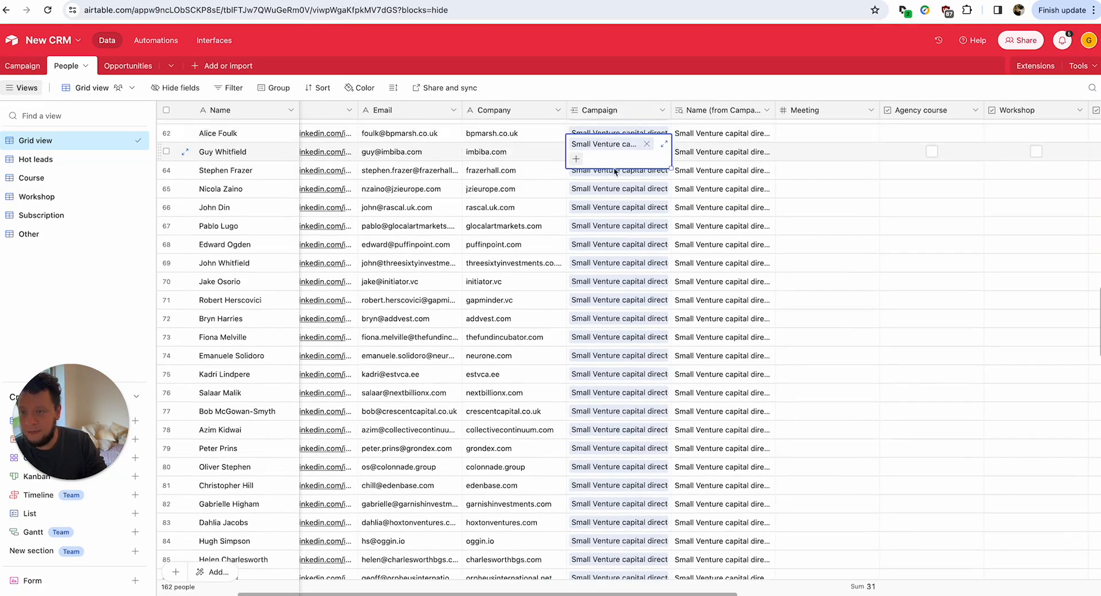
click(619, 190)
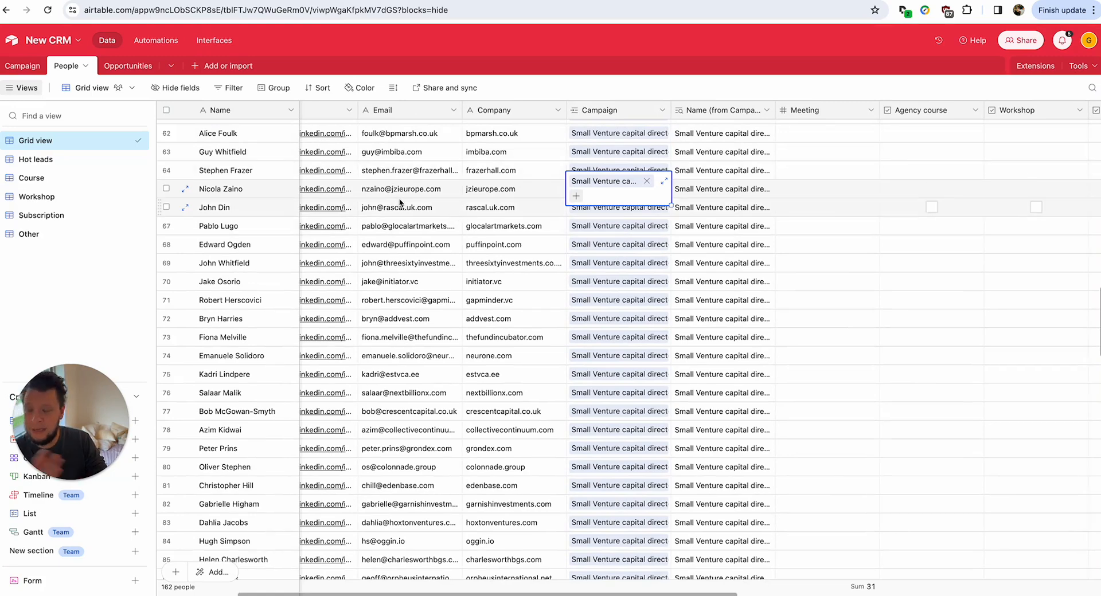
key(Down)
key(Down)
key(Down)
key(Down)
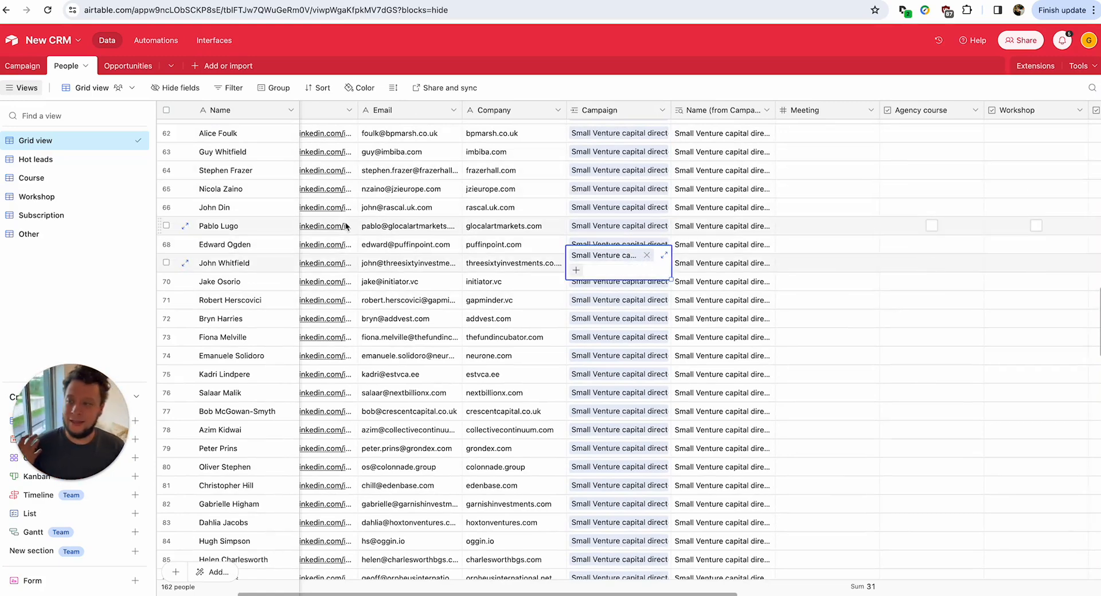
click(273, 232)
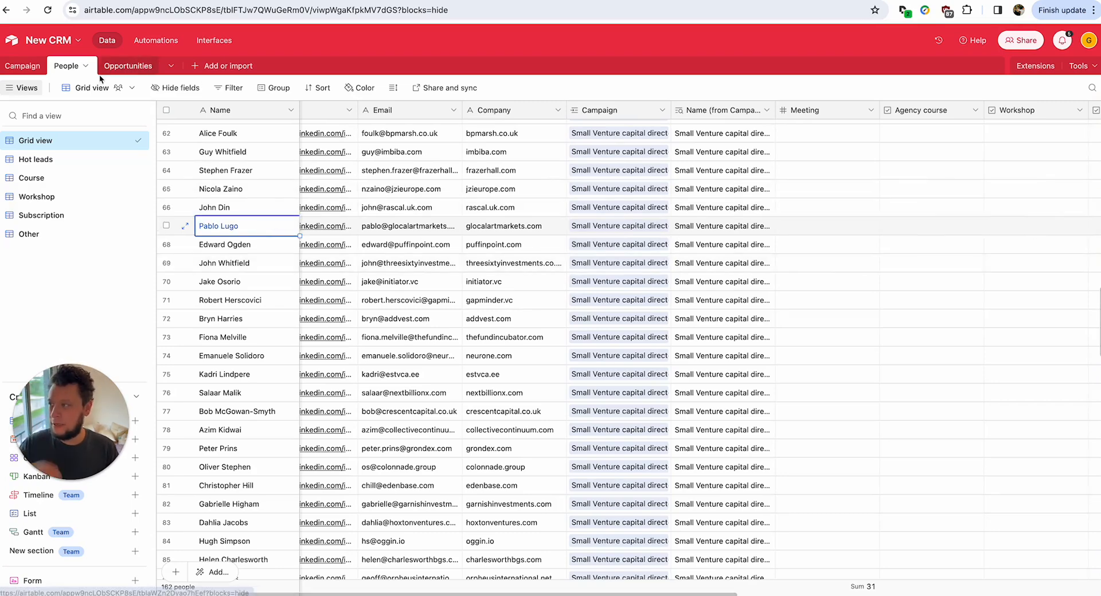
View the Campaign table's grid listing both campaigns and their linked people.
click(32, 68)
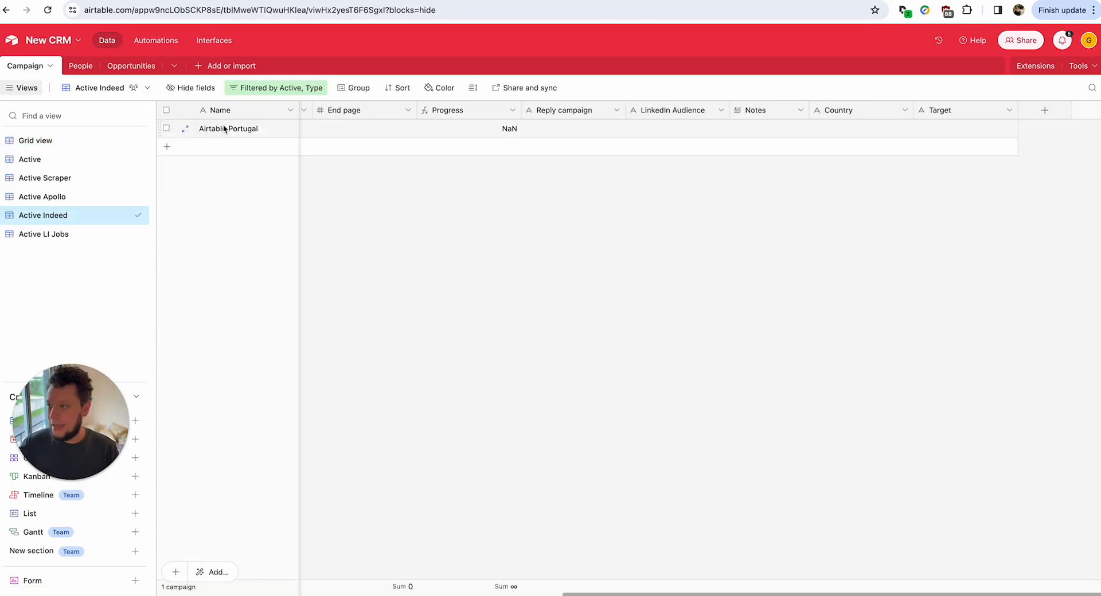
click(74, 141)
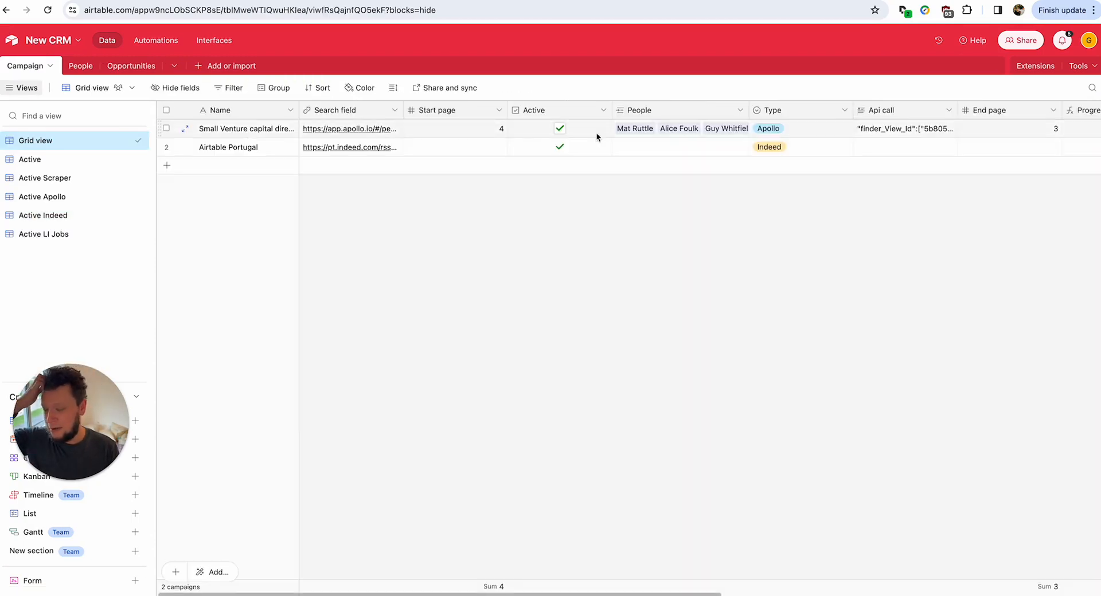
click(720, 136)
click(689, 222)
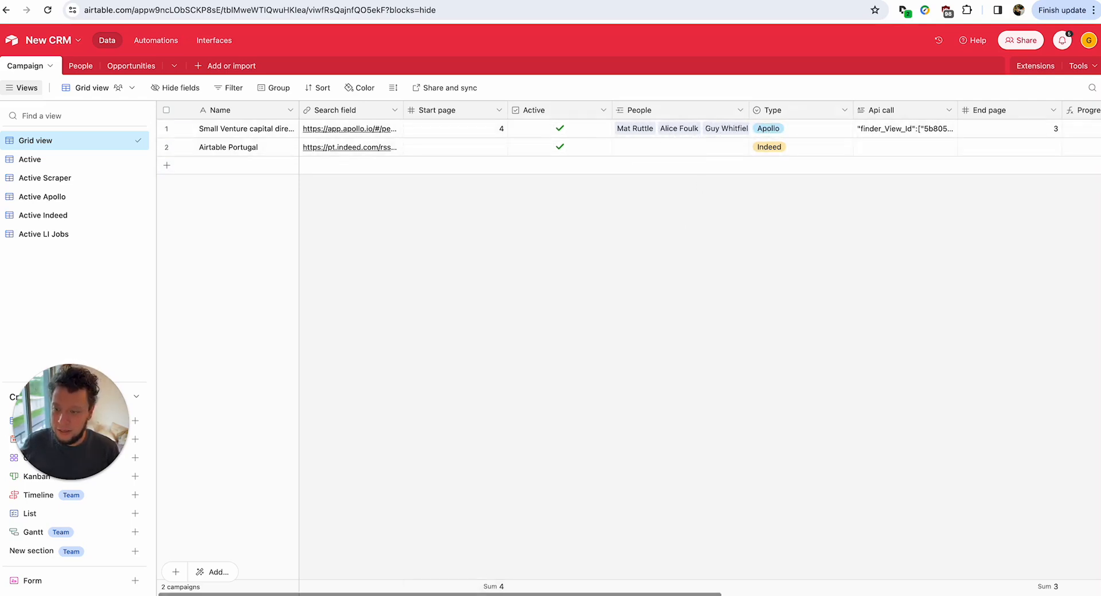
scroll(770, 588, right, 8)
scroll(769, 587, left, 8)
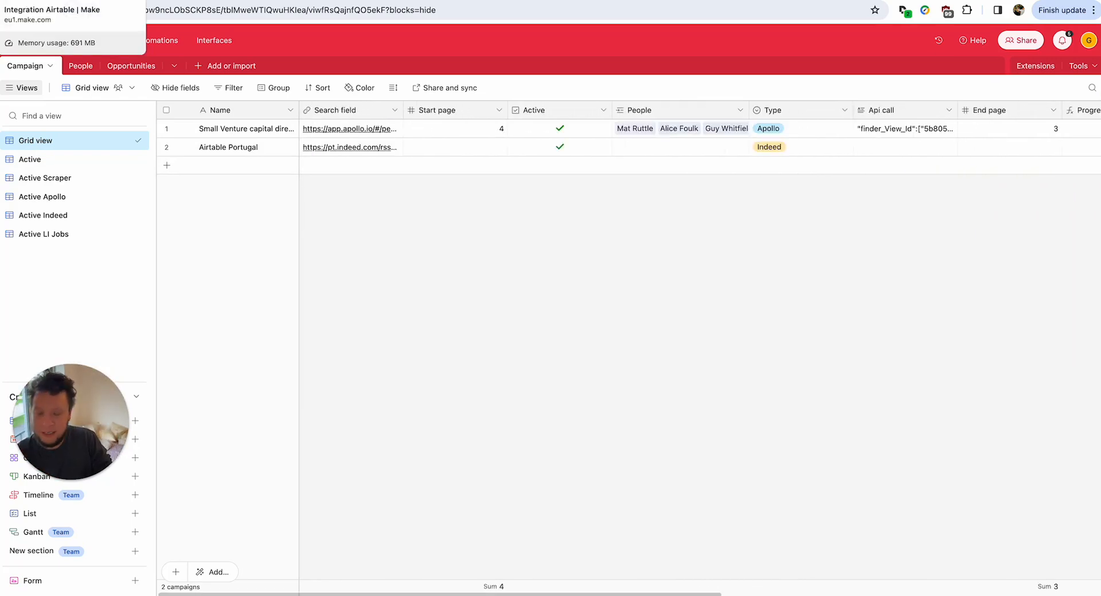
Map the Iterator's title into Job title and save the Airtable Create a Record settings.
click(29, 1)
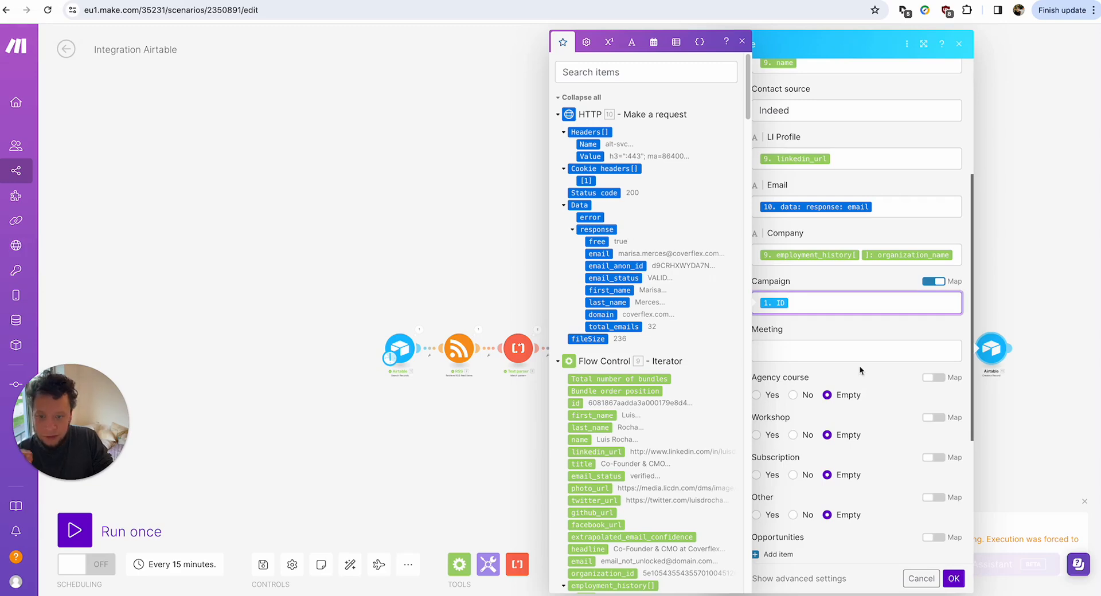
scroll(846, 401, down, 4)
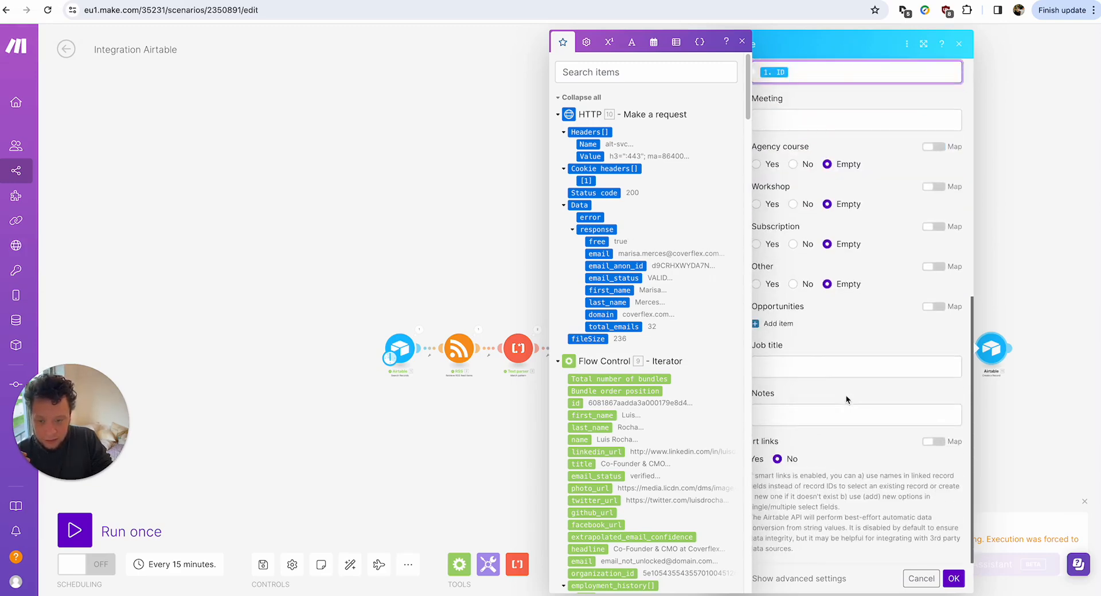
click(845, 367)
click(638, 72)
text(title)
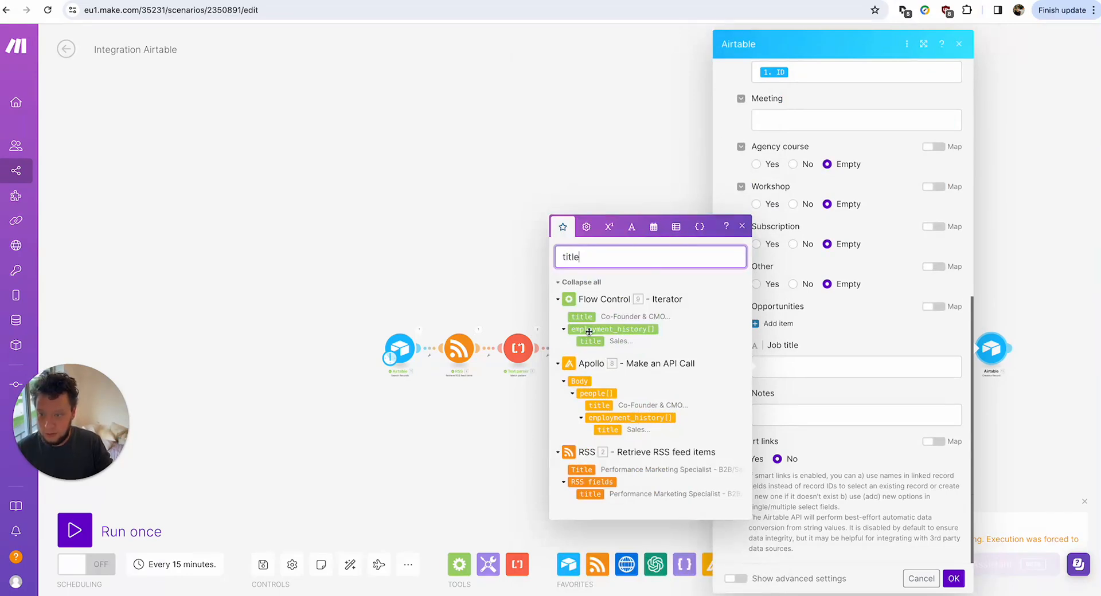
drag(581, 317, 864, 369)
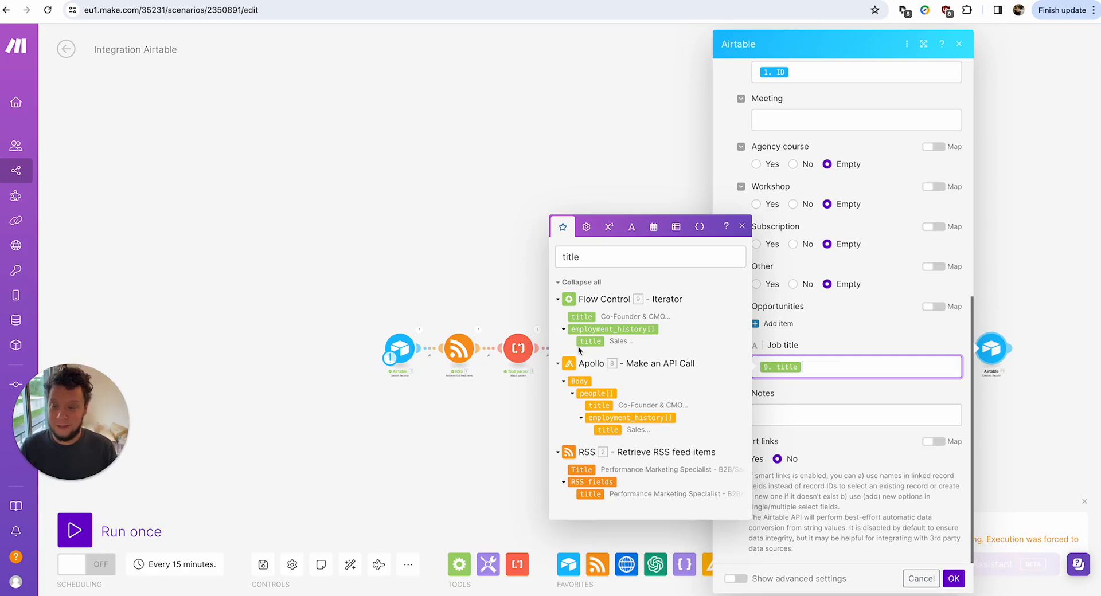
double_click(610, 256)
key(BackSpace)
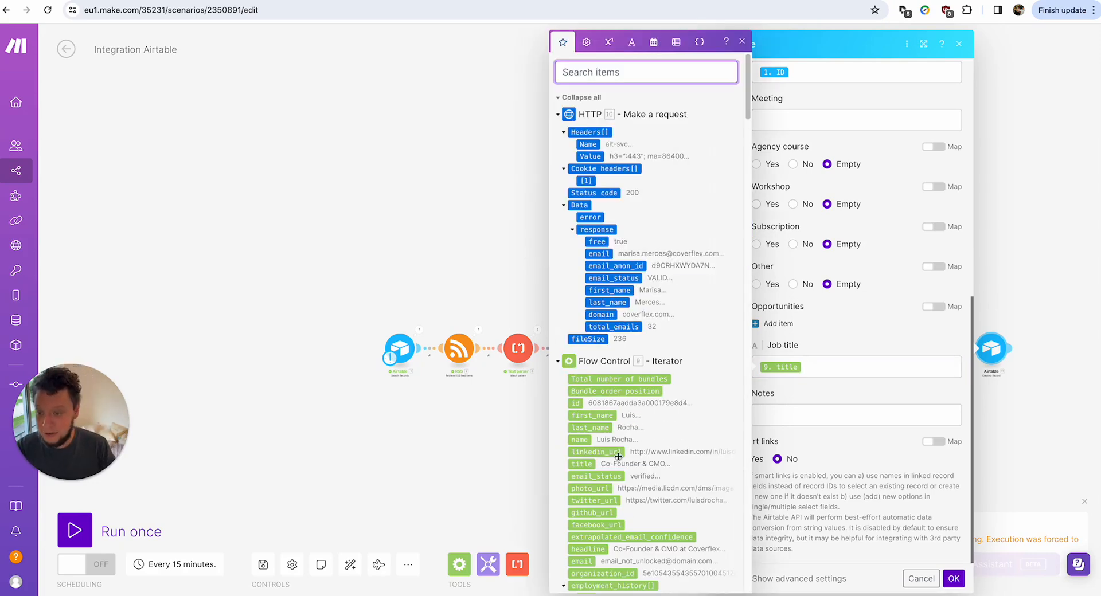
scroll(617, 456, down, 5)
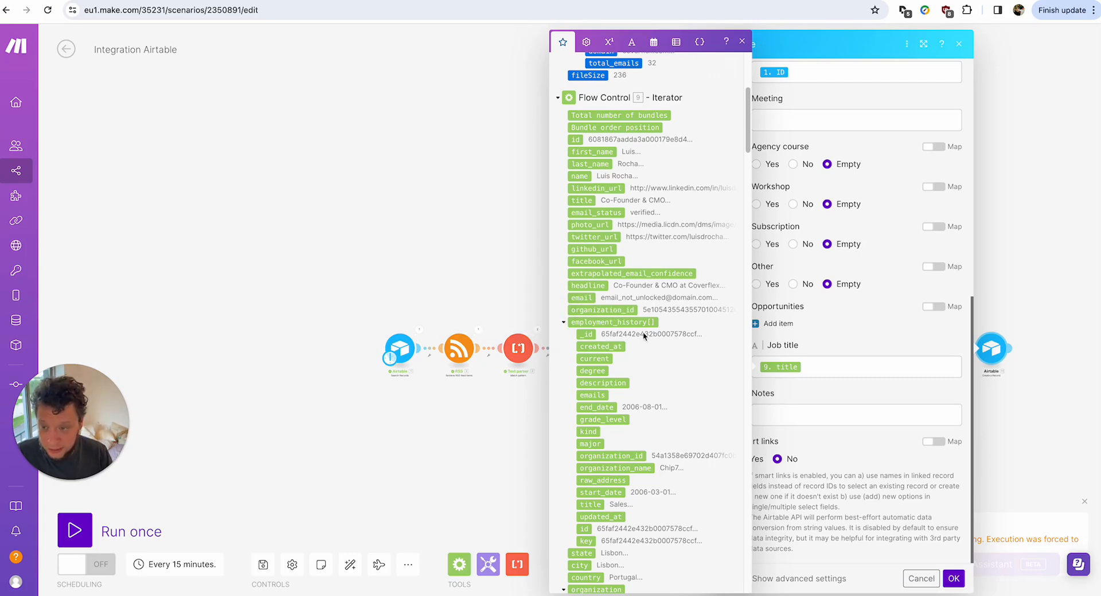
scroll(610, 332, down, 10)
scroll(588, 348, up, 4)
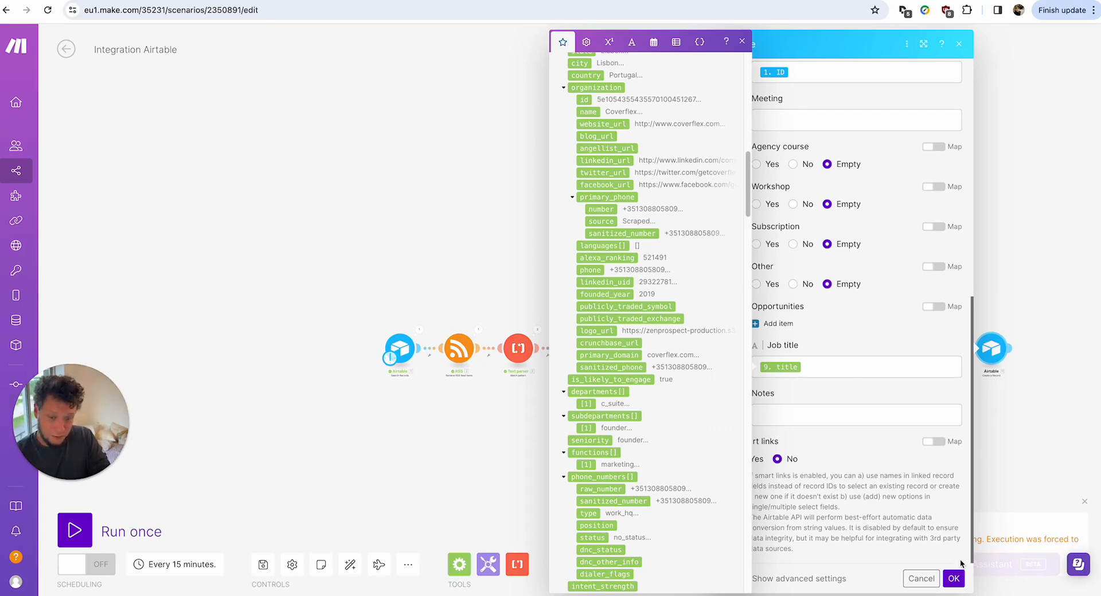
click(954, 578)
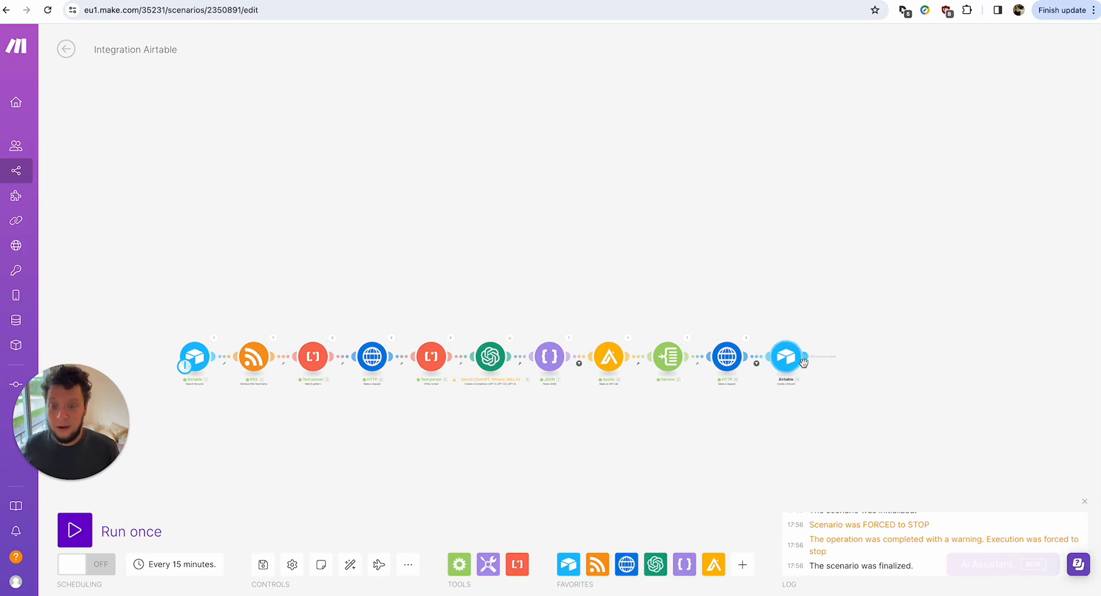
Add a Reply.io contact module after the Airtable step.
click(843, 359)
text(repl)
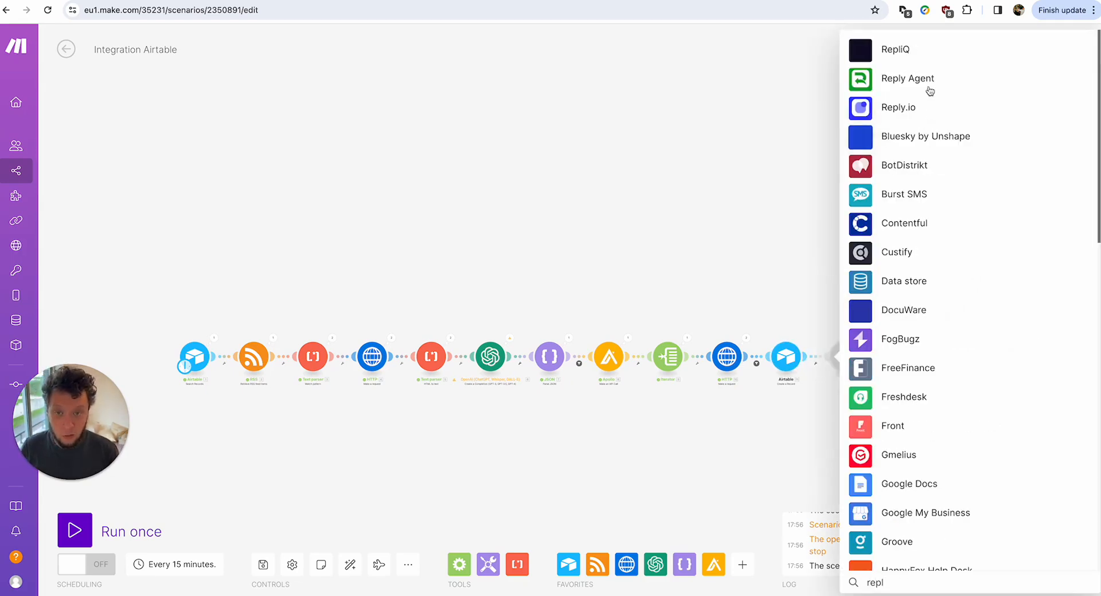
click(907, 108)
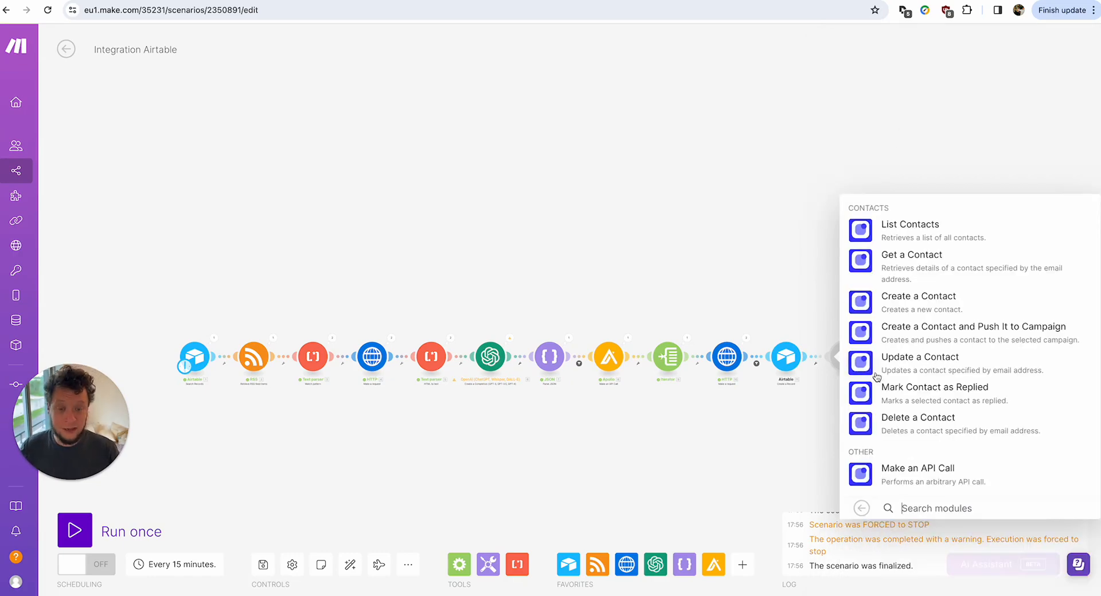
click(913, 327)
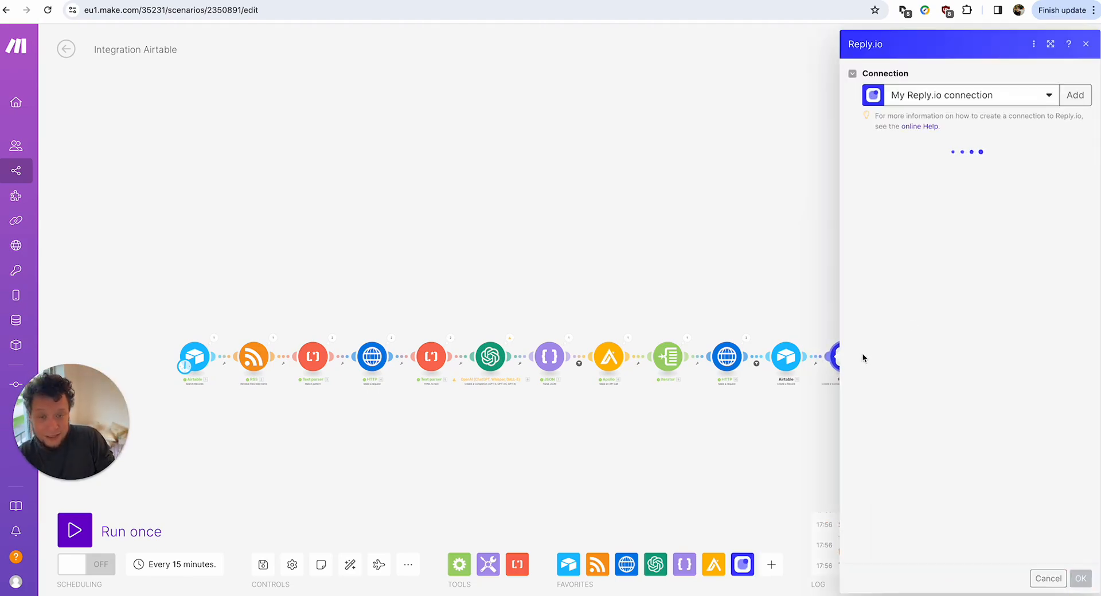
scroll(859, 378, down, 5)
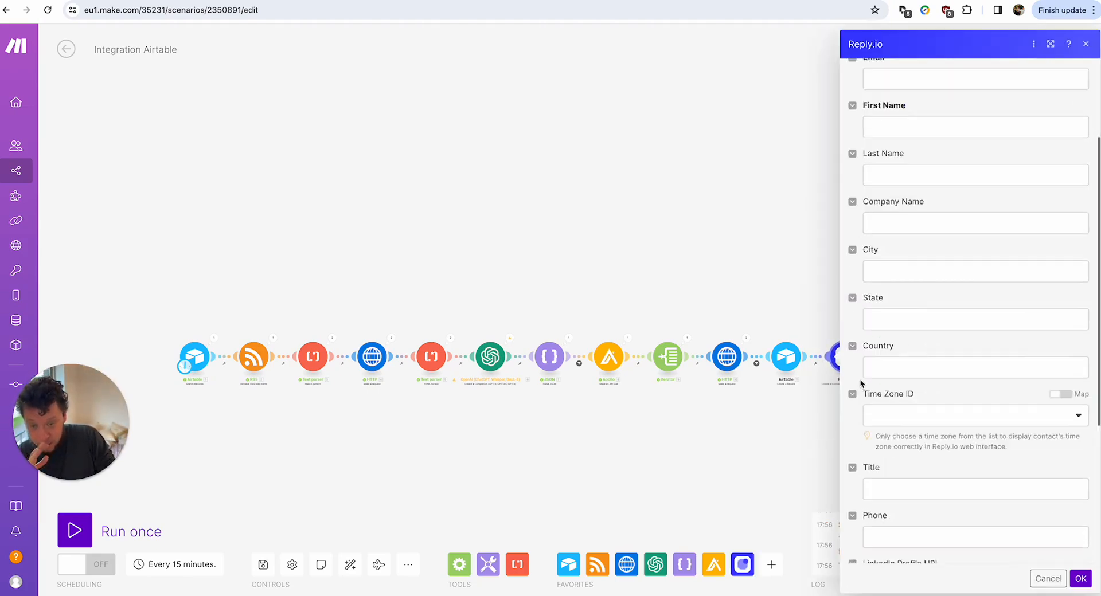
scroll(857, 458, down, 1)
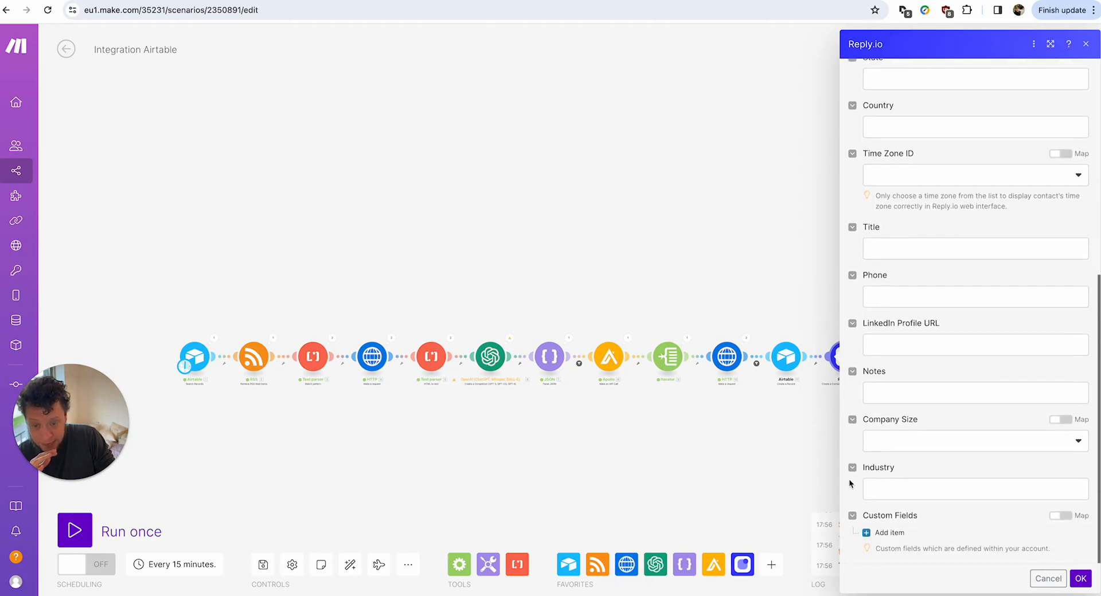
Add a custom field Intro mapped to the JSON Icebreaker output.
click(894, 532)
scroll(900, 540, down, 2)
click(922, 450)
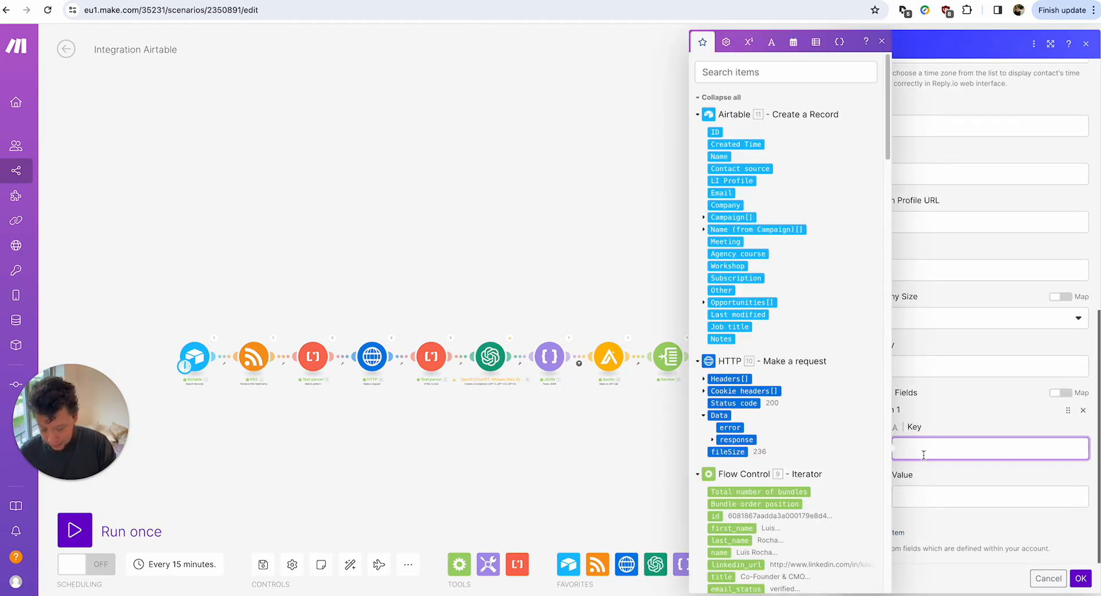
text(INtr)
key(BackSpace)
key(BackSpace)
key(BackSpace)
key(BackSpace)
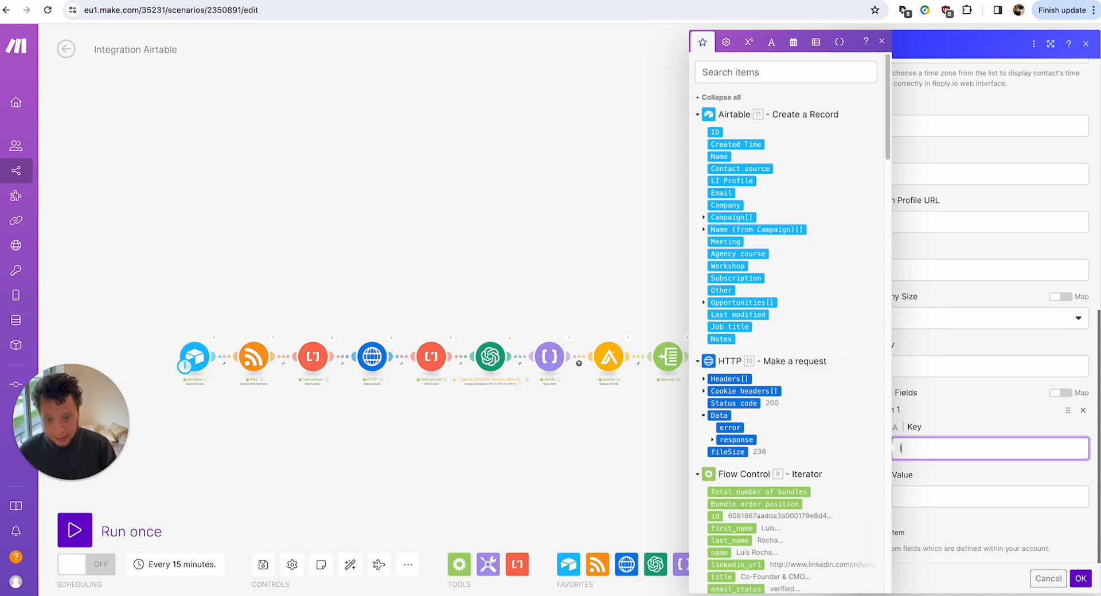
text(Intro)
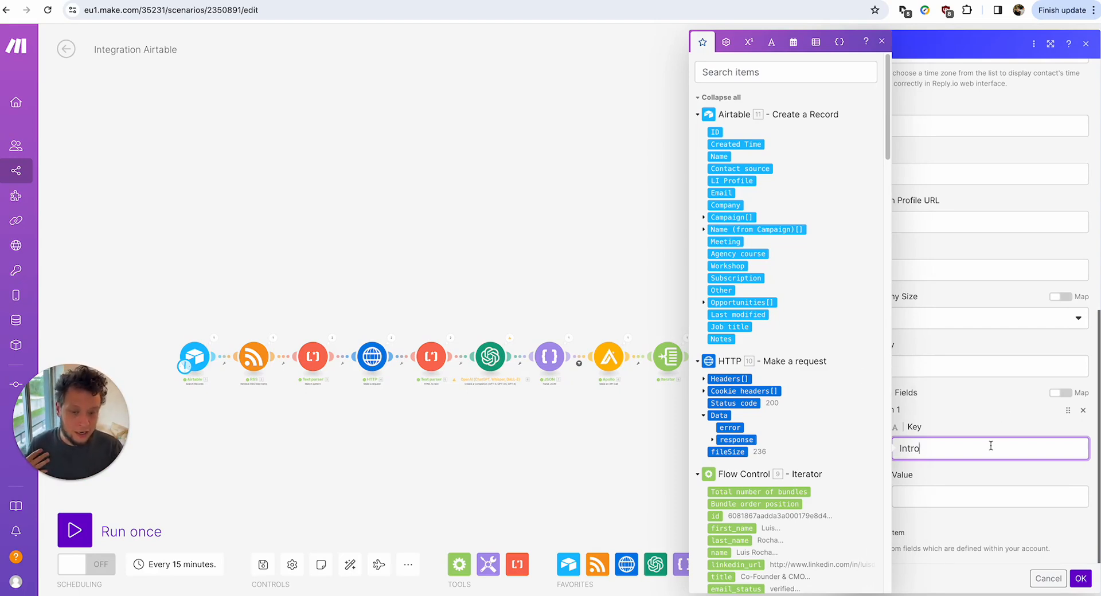
double_click(896, 450)
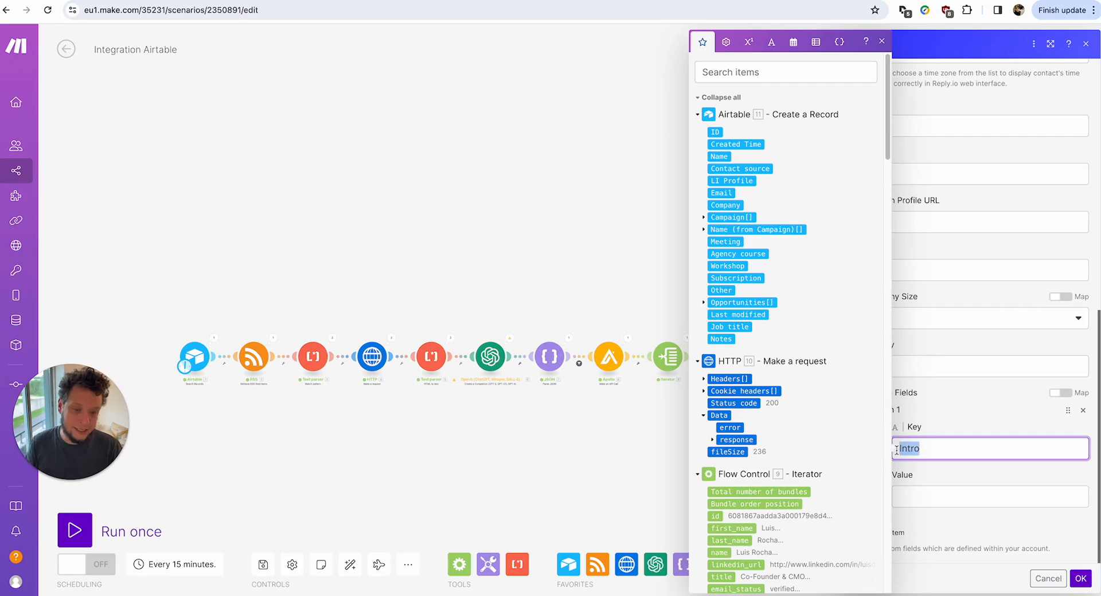
click(923, 411)
click(928, 497)
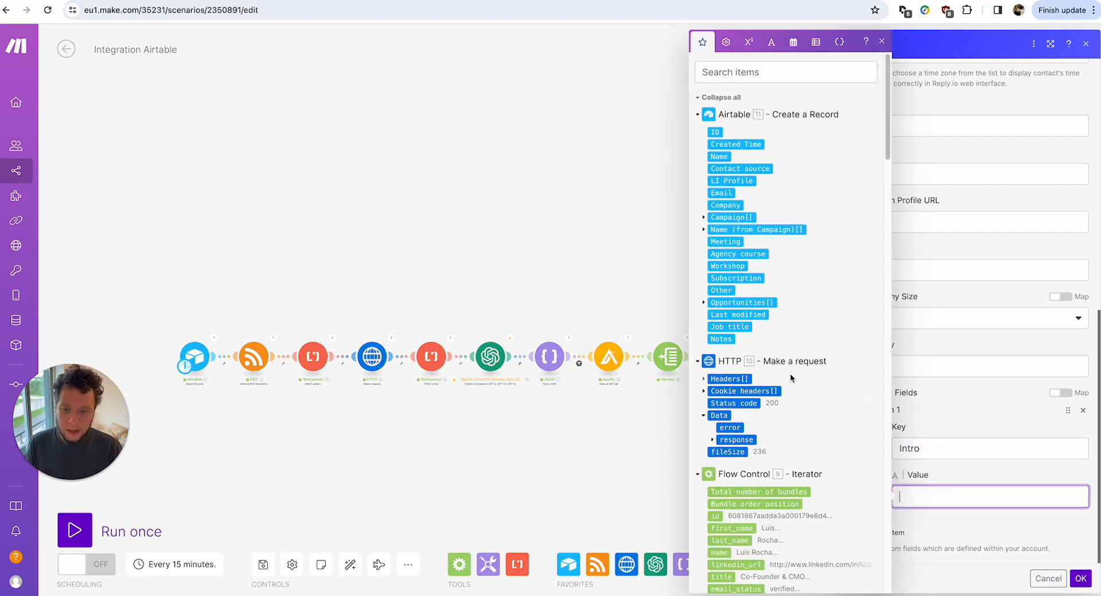
scroll(791, 378, down, 10)
scroll(791, 378, down, 10)
scroll(791, 379, up, 10)
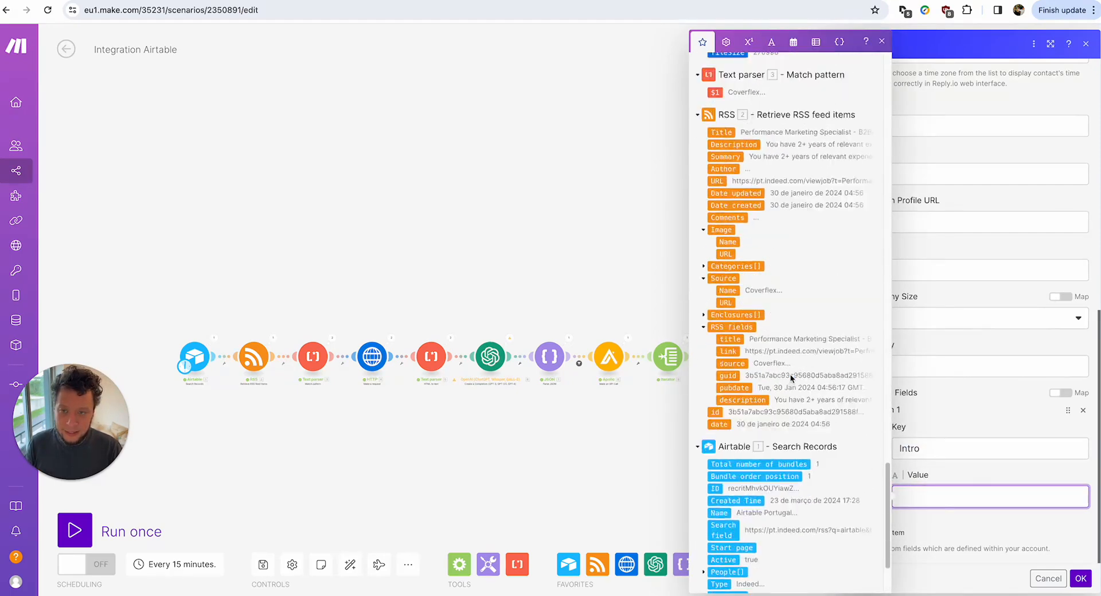
scroll(791, 378, down, 1)
click(737, 227)
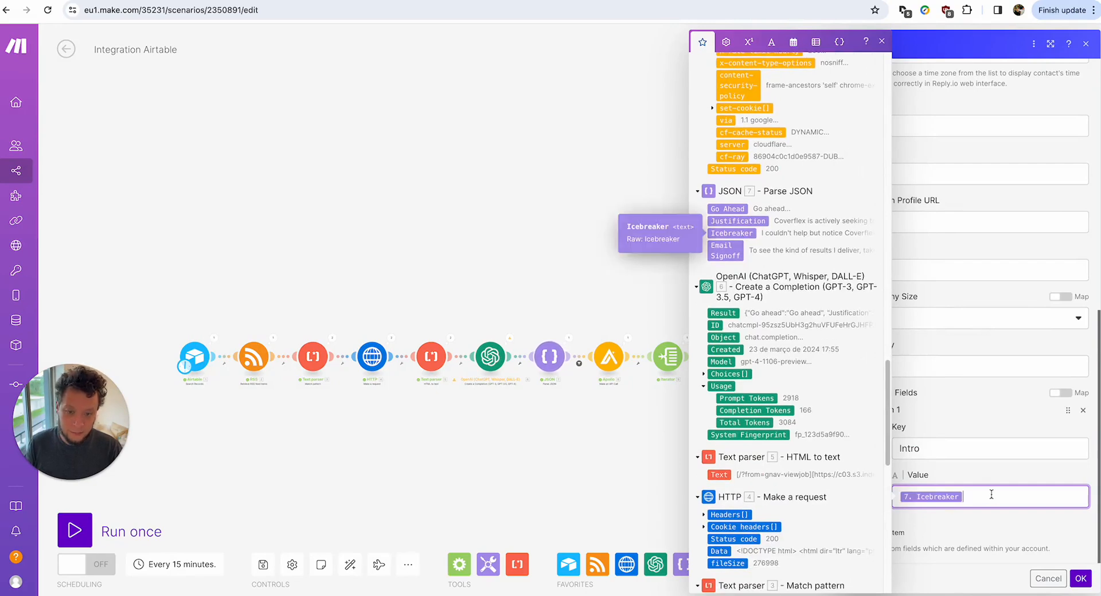
Add a second custom field Outro mapped to Email Signoff.
click(906, 532)
scroll(917, 526, down, 2)
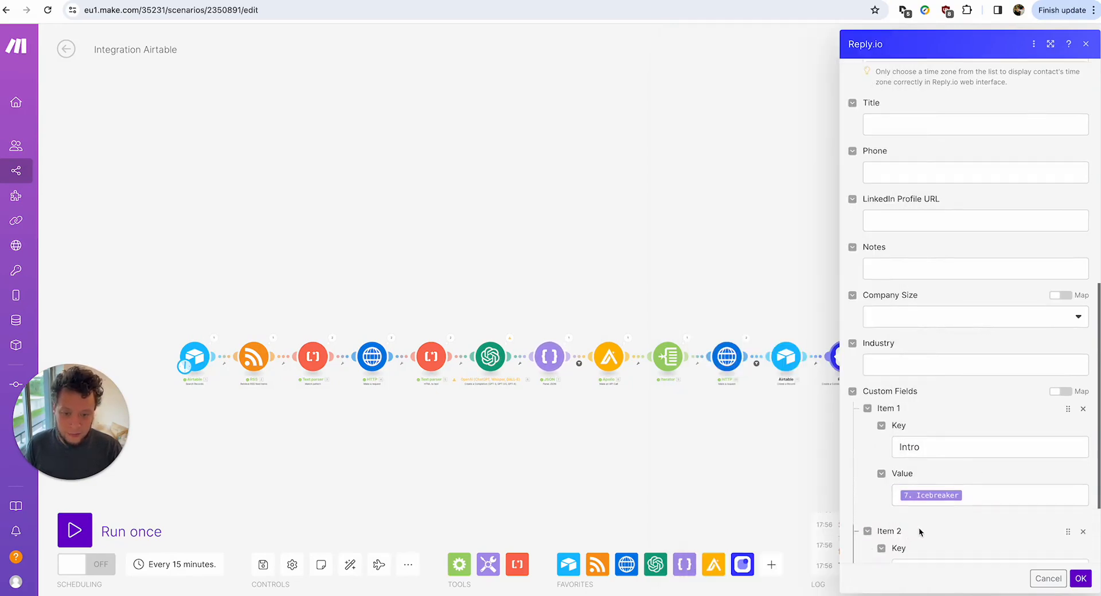
click(932, 462)
text(Outr)
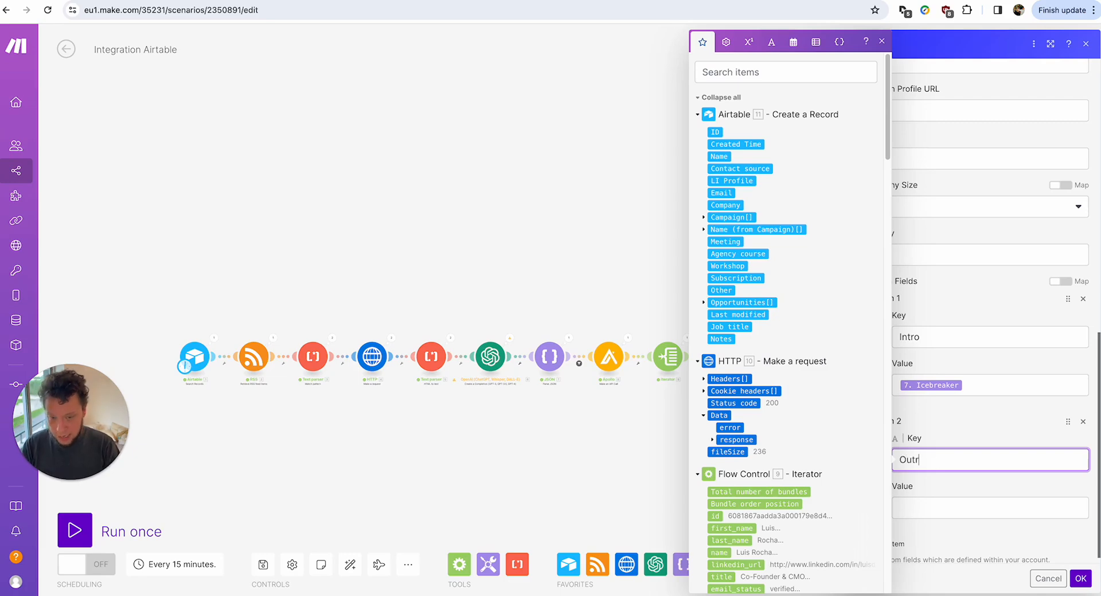
text(o)
click(998, 515)
scroll(743, 246, down, 10)
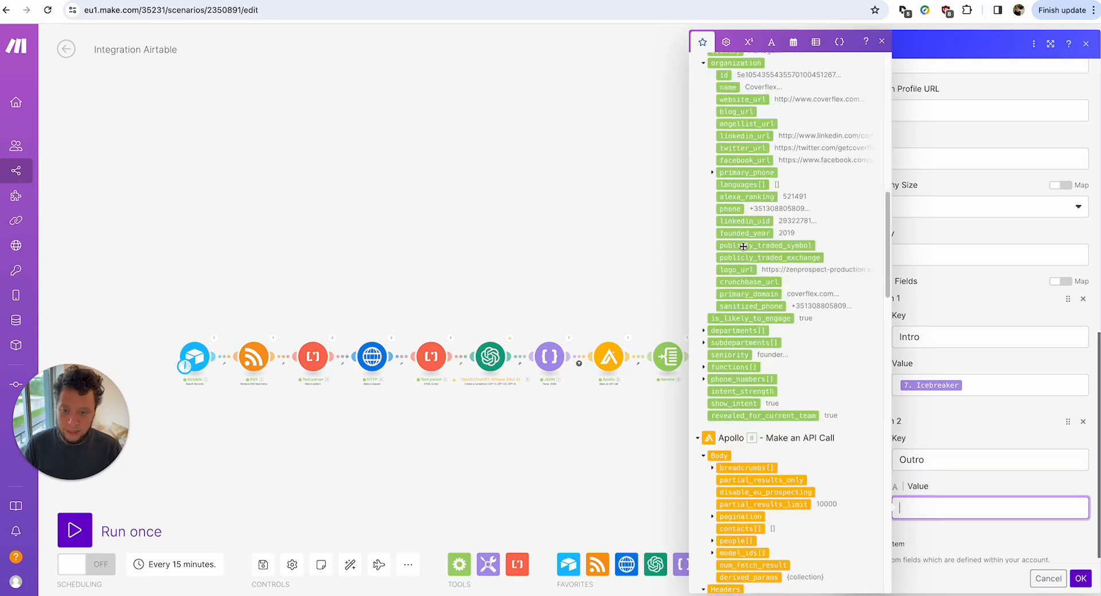
scroll(743, 246, down, 10)
click(725, 437)
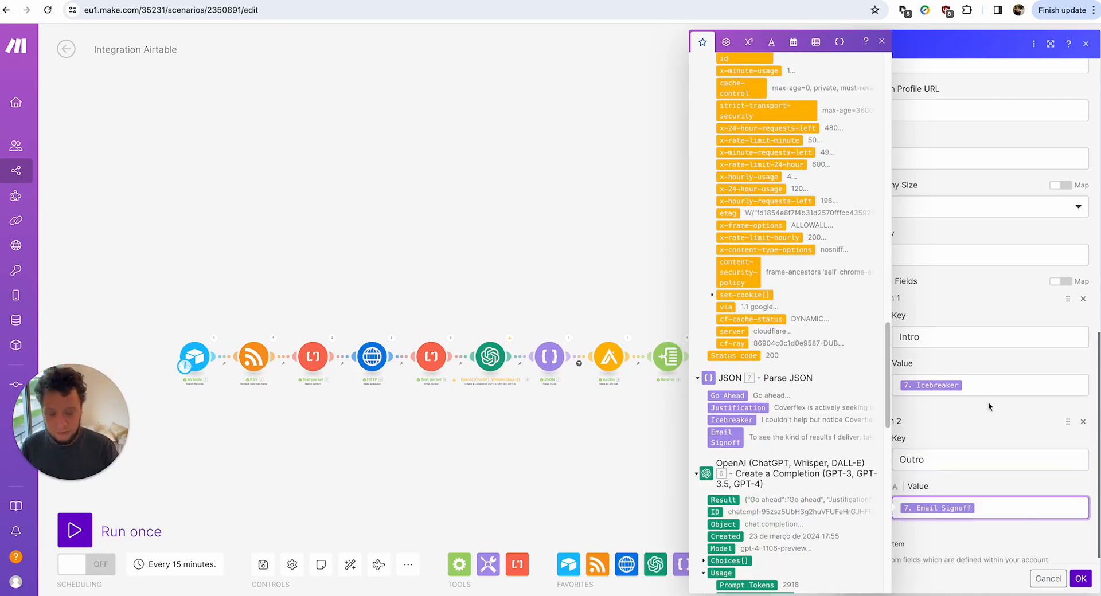
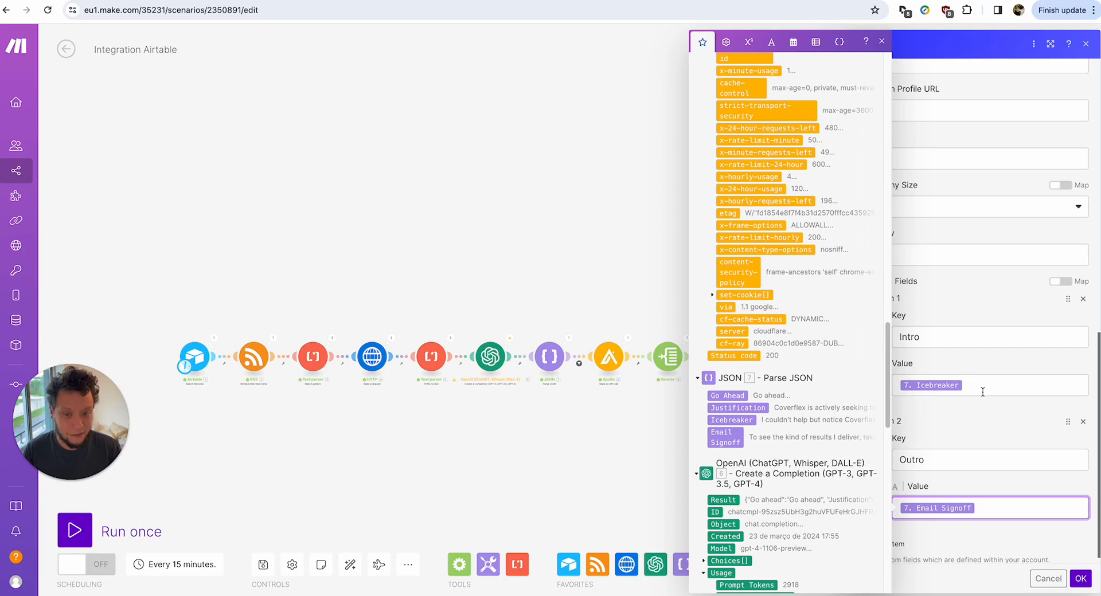
Review the Intro and Outro custom fields and their Icebreaker and Email Signoff mappings.
click(1016, 346)
click(954, 457)
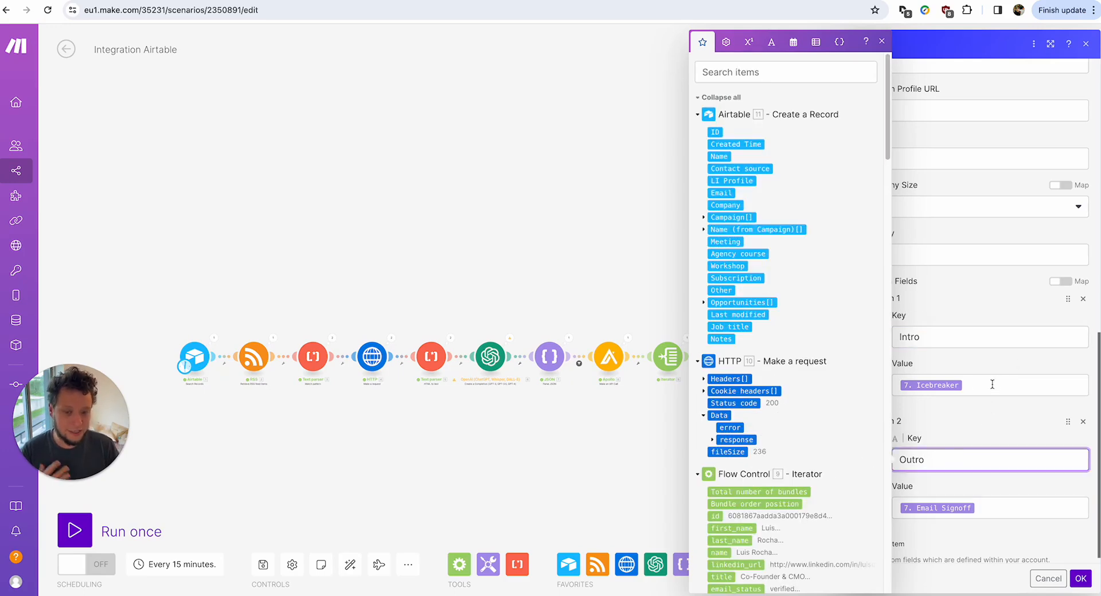
click(993, 383)
click(997, 512)
click(992, 424)
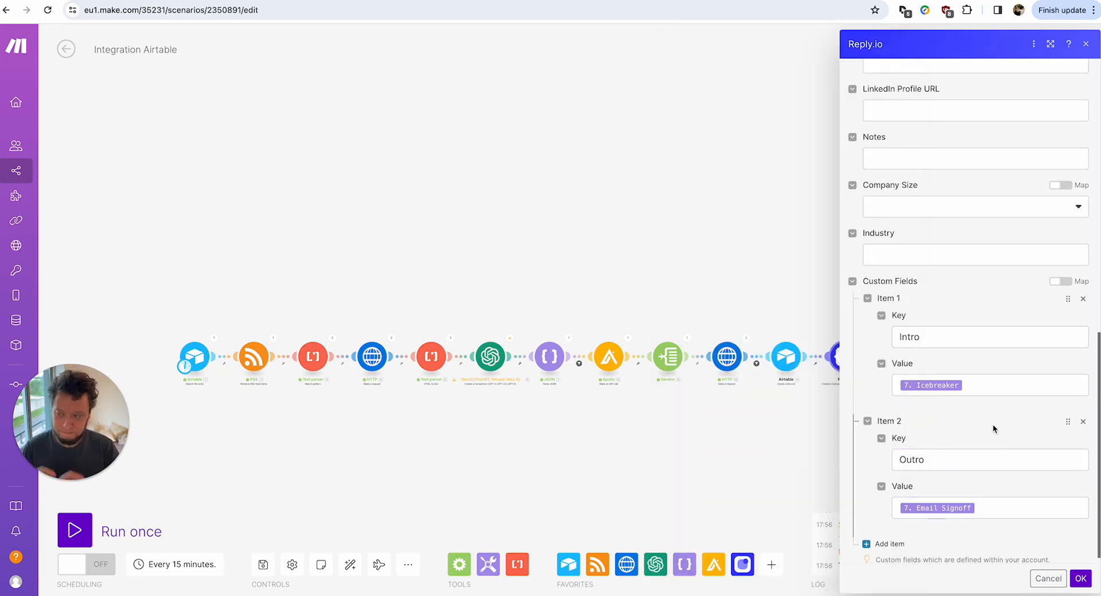
Check the available Reply.io campaigns, then bring up Airtable's New CRM Campaign table.
scroll(992, 424, up, 15)
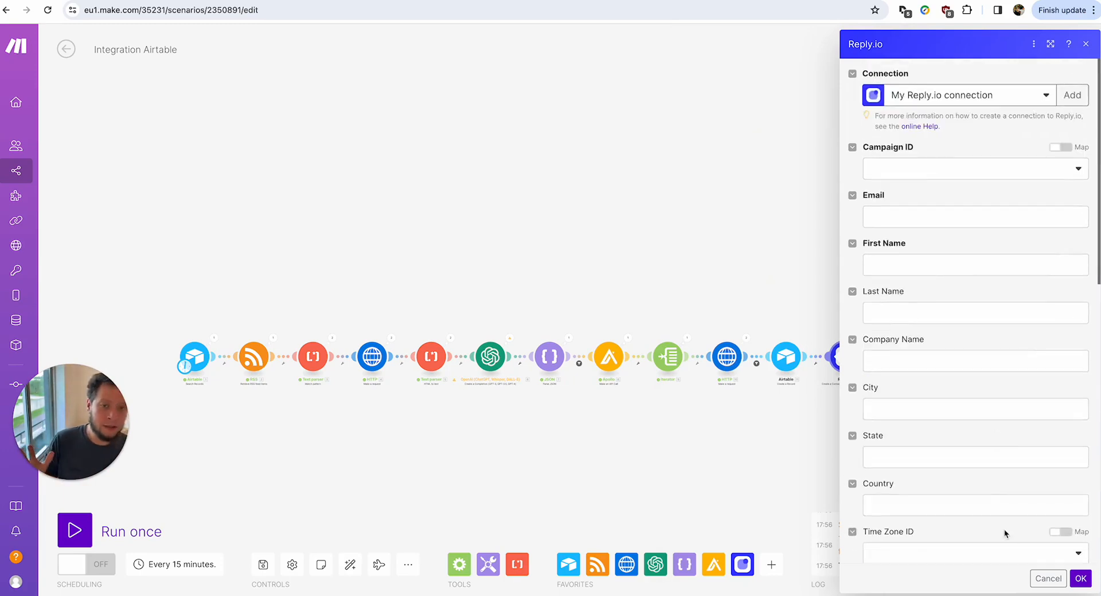
click(962, 179)
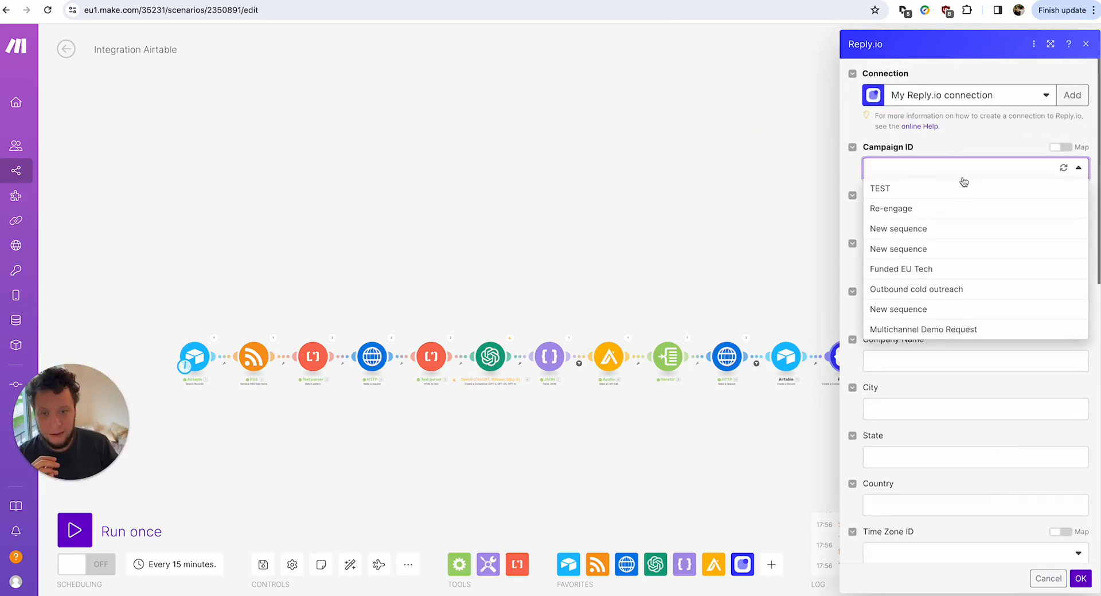
click(964, 174)
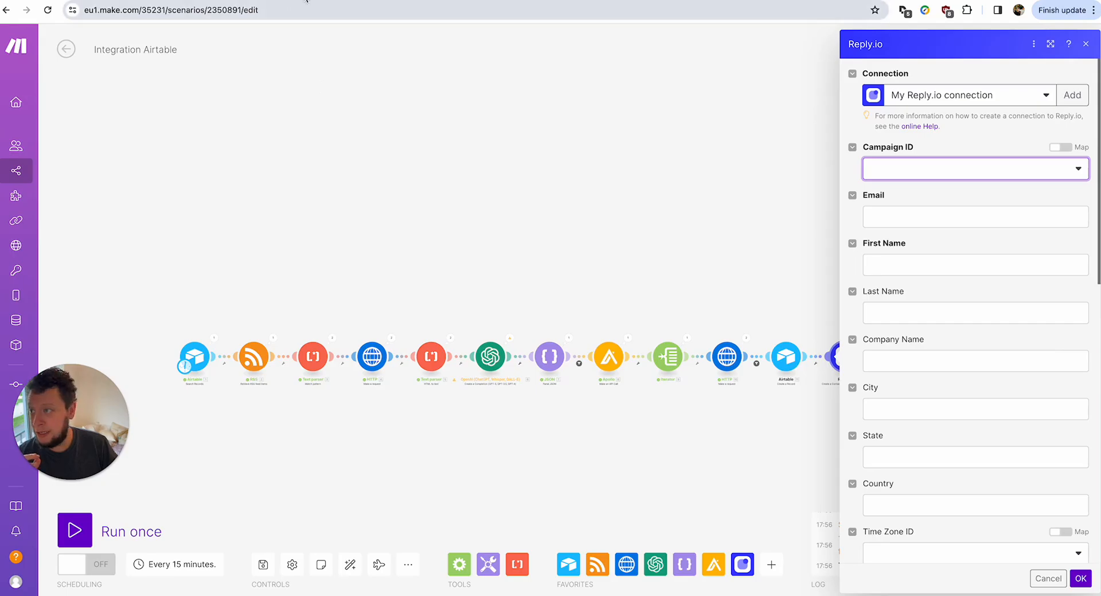
click(309, 1)
drag(384, 595, 802, 588)
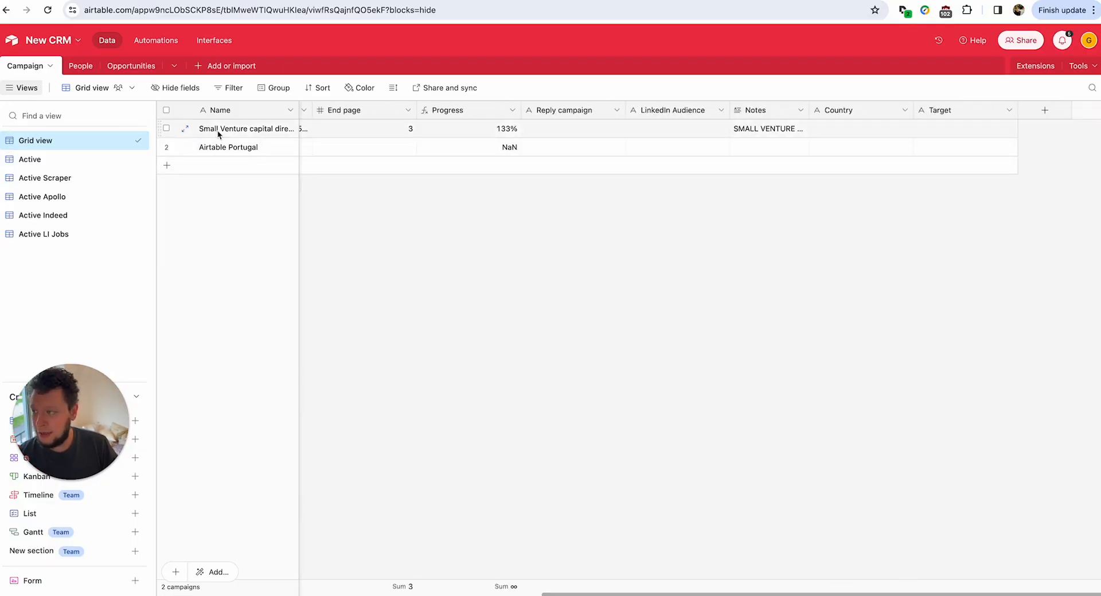
Copy sequence ID 1160900 from the Reply.io URL into Airtable Portugal's Reply campaign cell.
click(581, 153)
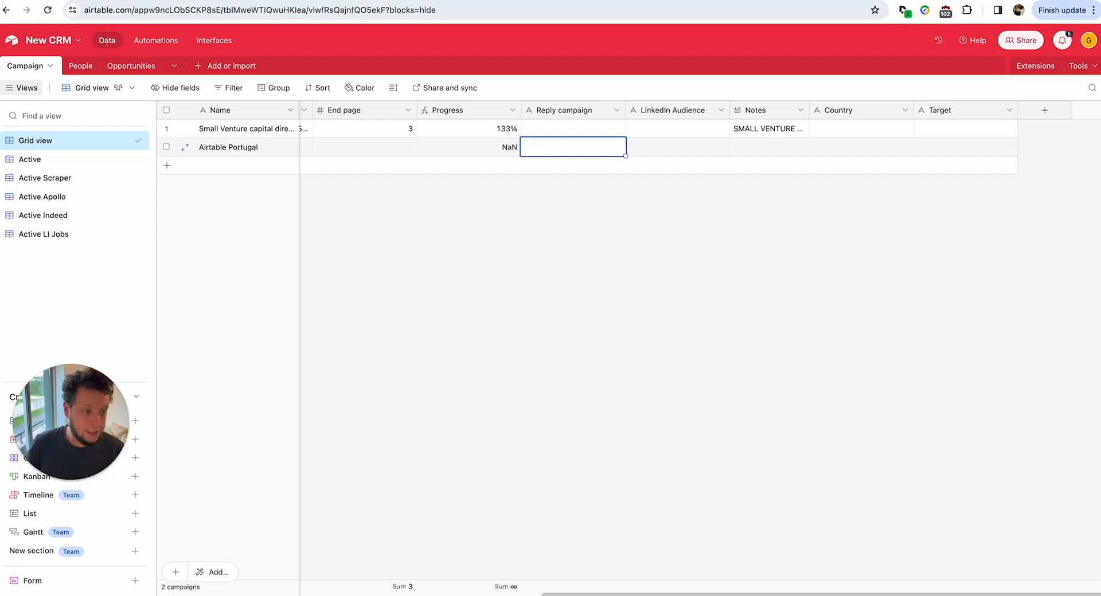
drag(1098, 178, 606, 1)
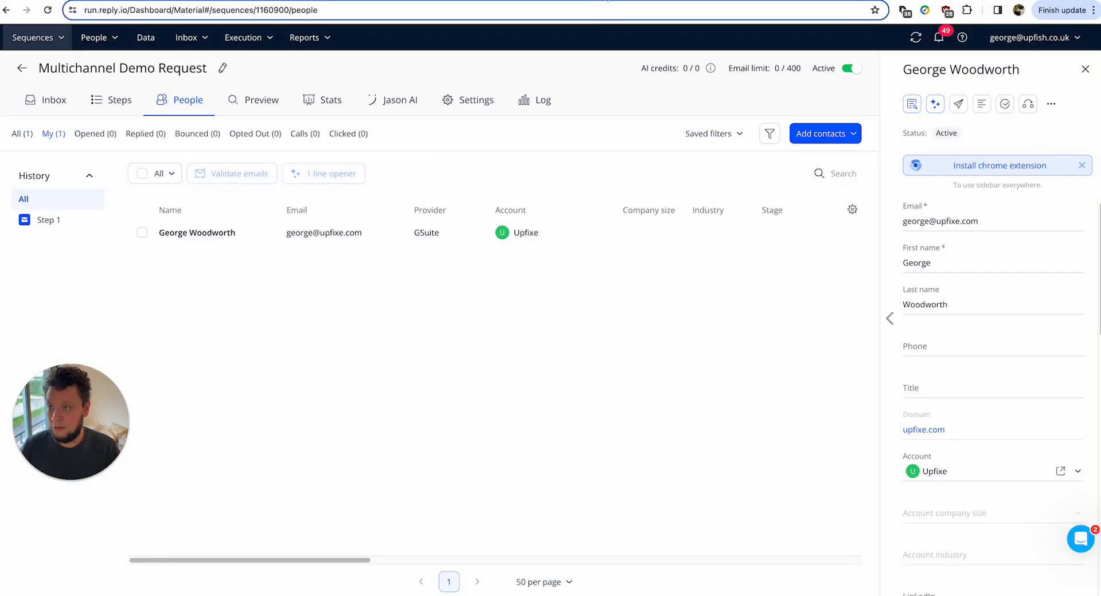
double_click(269, 8)
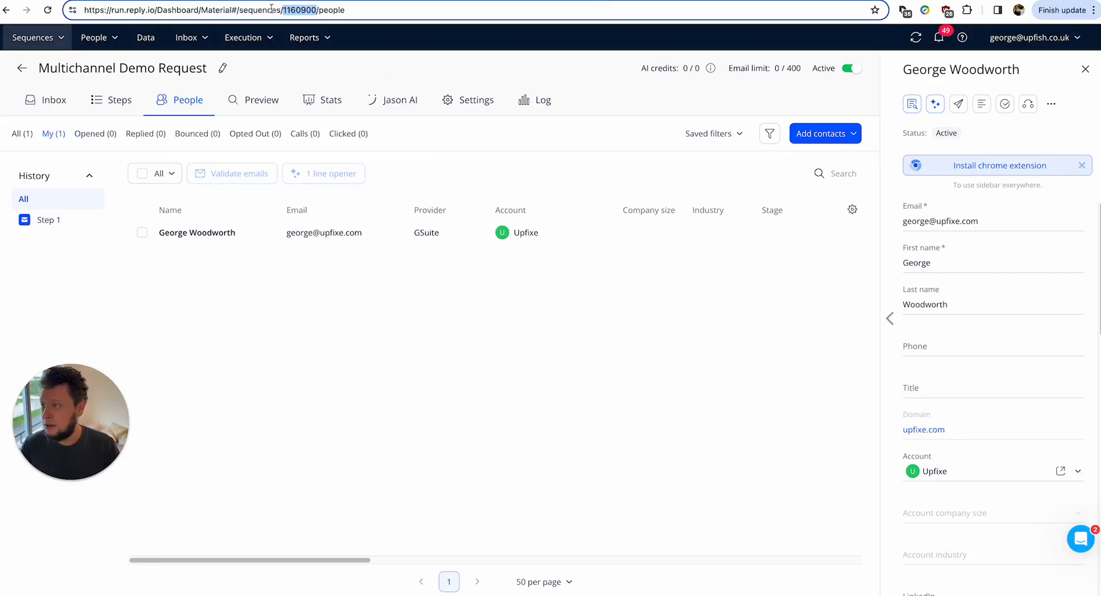
triple_click(309, 13)
double_click(308, 14)
key(ctrl+c)
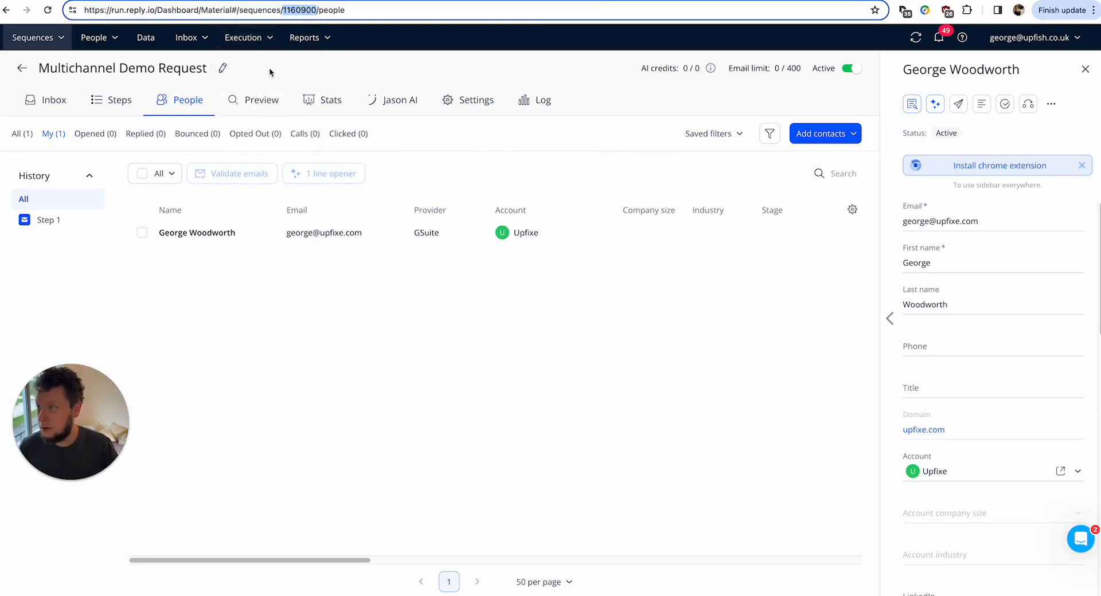
click(275, 1)
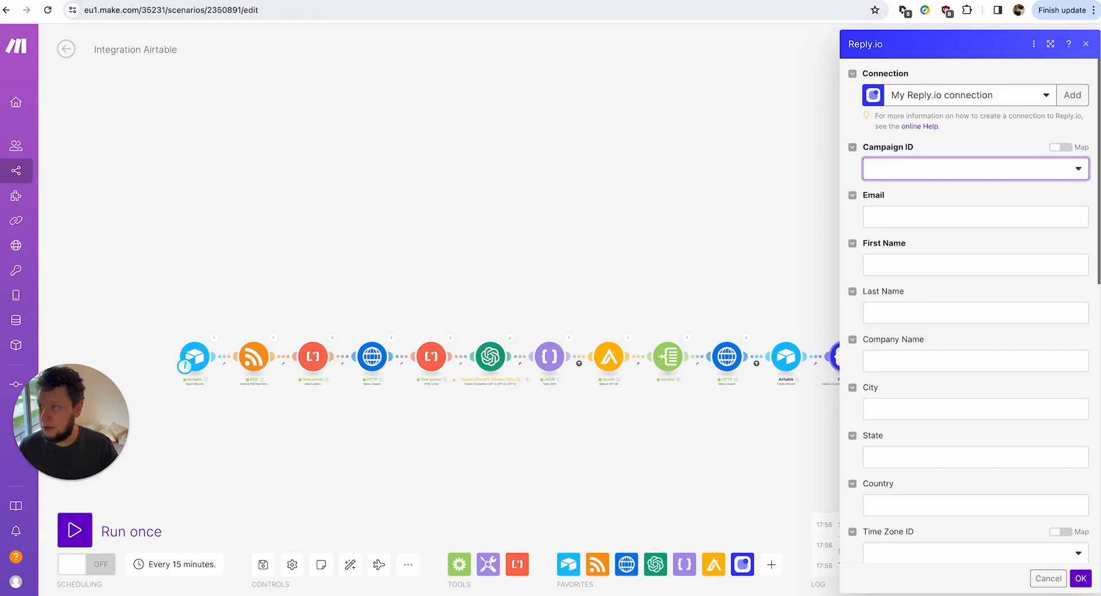
click(326, 0)
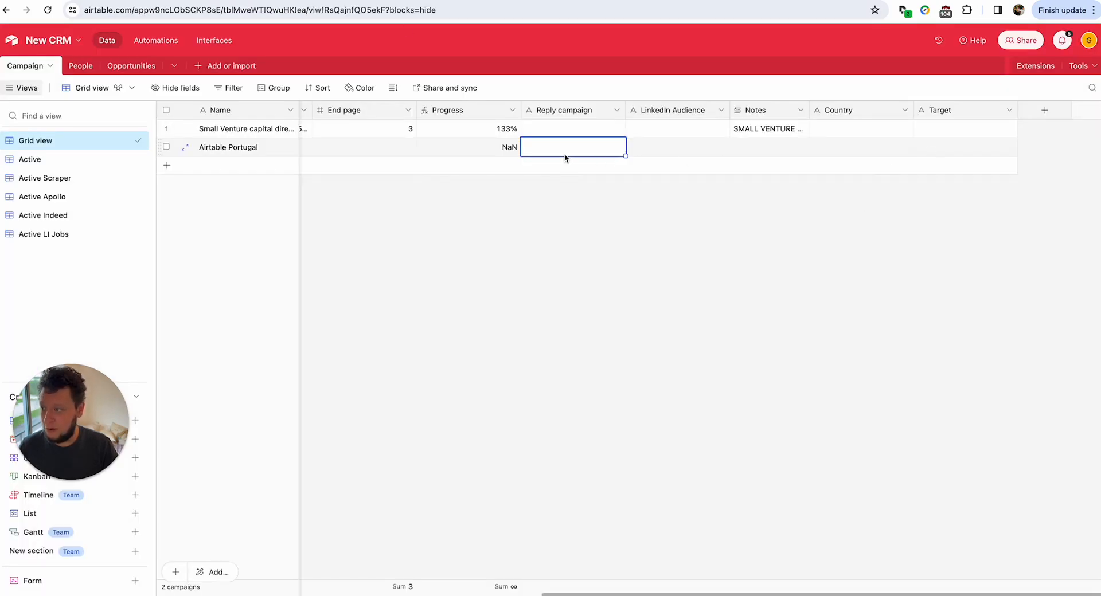
key(ctrl+v)
click(575, 211)
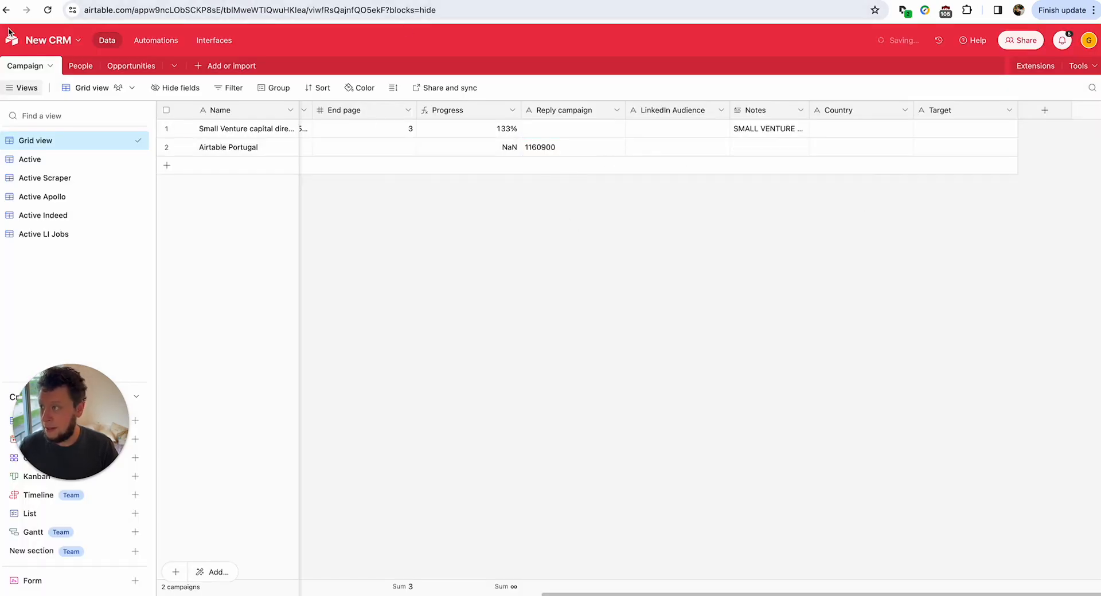
click(275, 0)
Run only the Airtable module, then map its Reply campaign into Reply.io's Campaign ID.
right_click(191, 353)
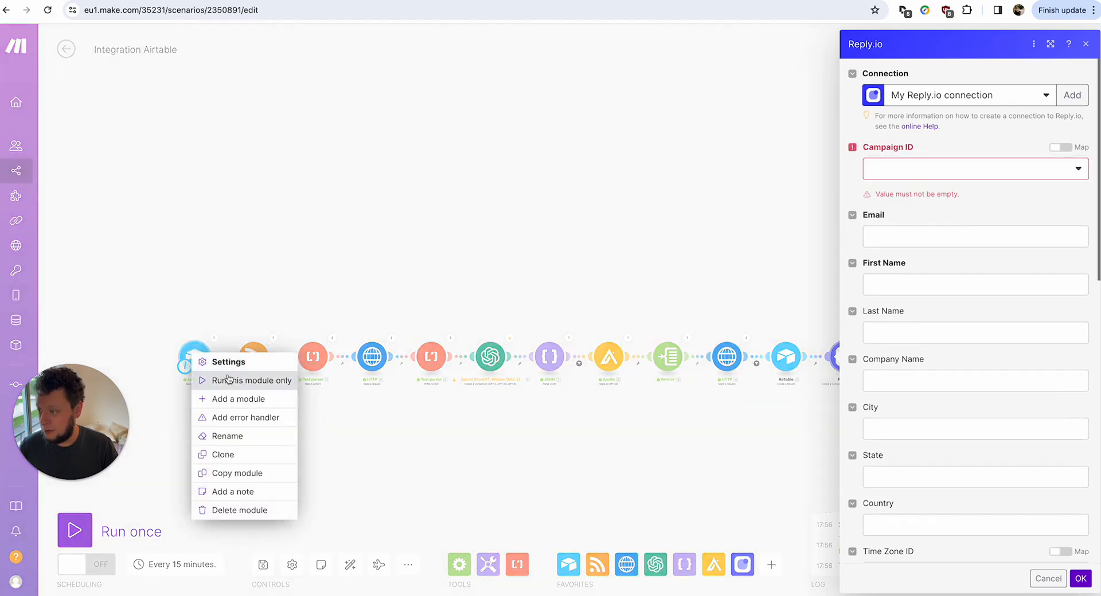
click(229, 380)
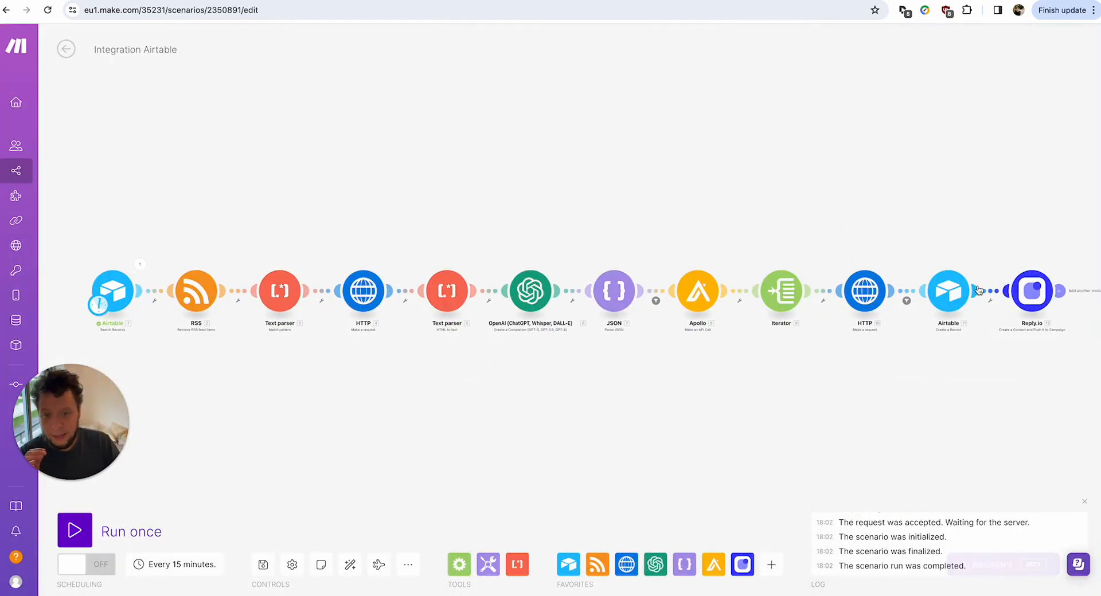
click(1031, 290)
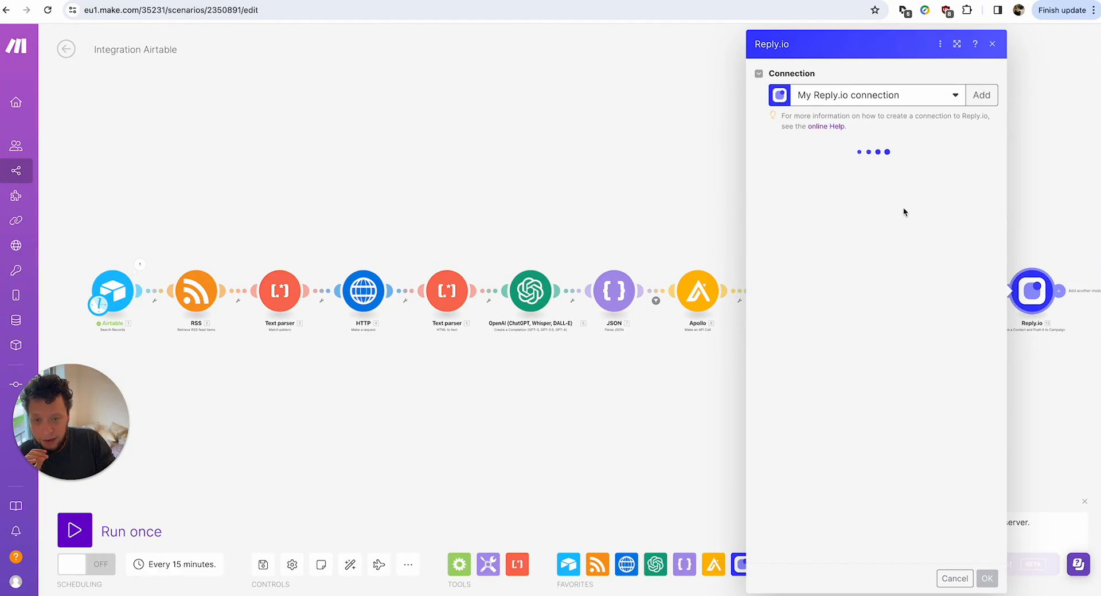
click(966, 147)
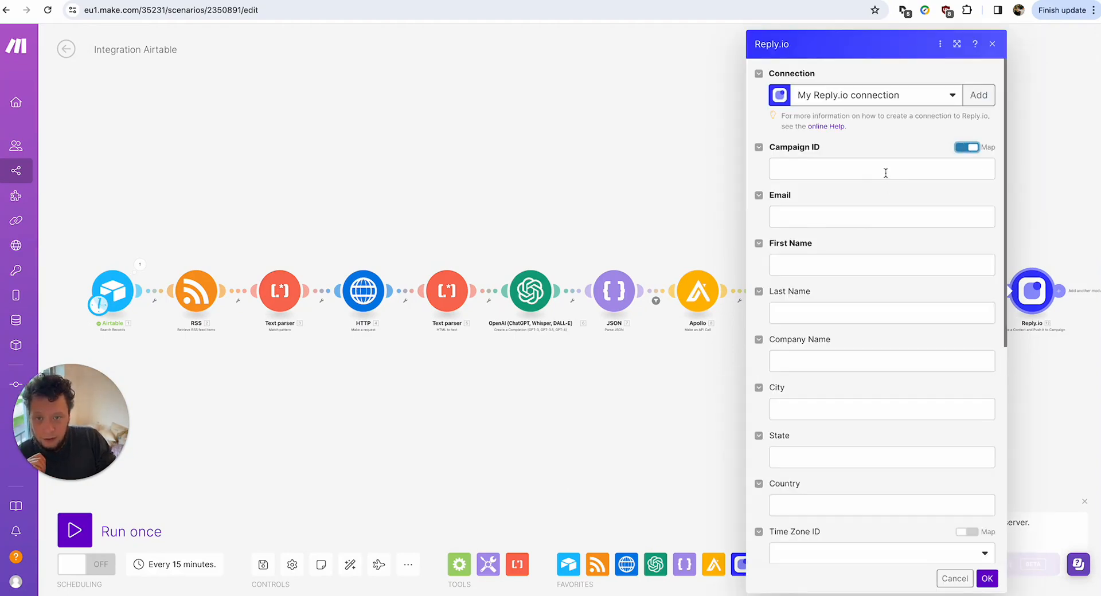
click(884, 170)
scroll(657, 250, down, 5)
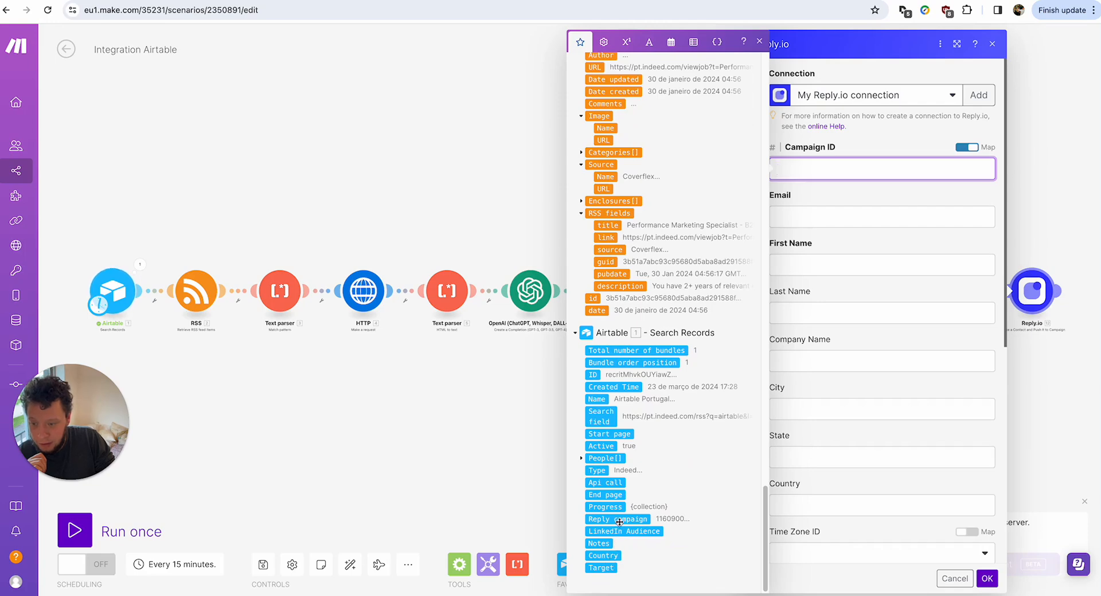
click(617, 519)
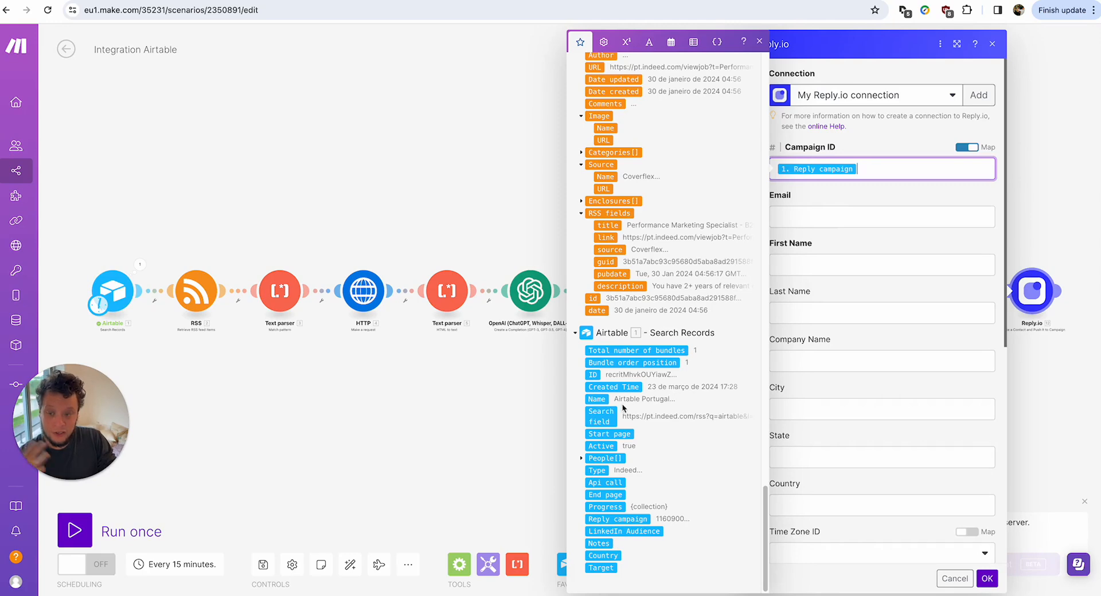
Map the HTTP response email into the Email field and add a custom field item.
click(849, 219)
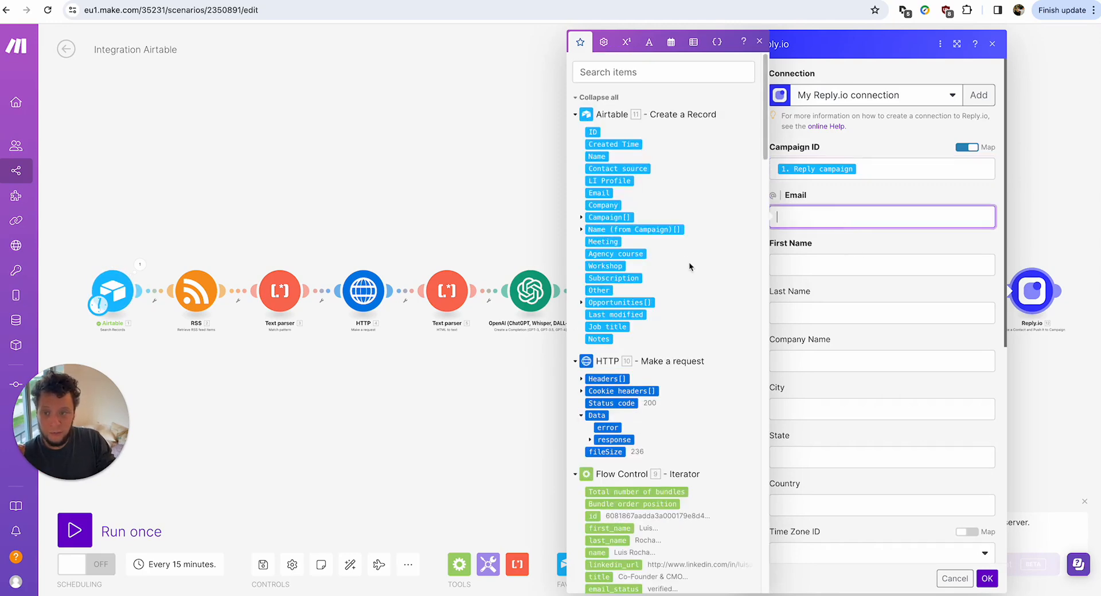
click(590, 440)
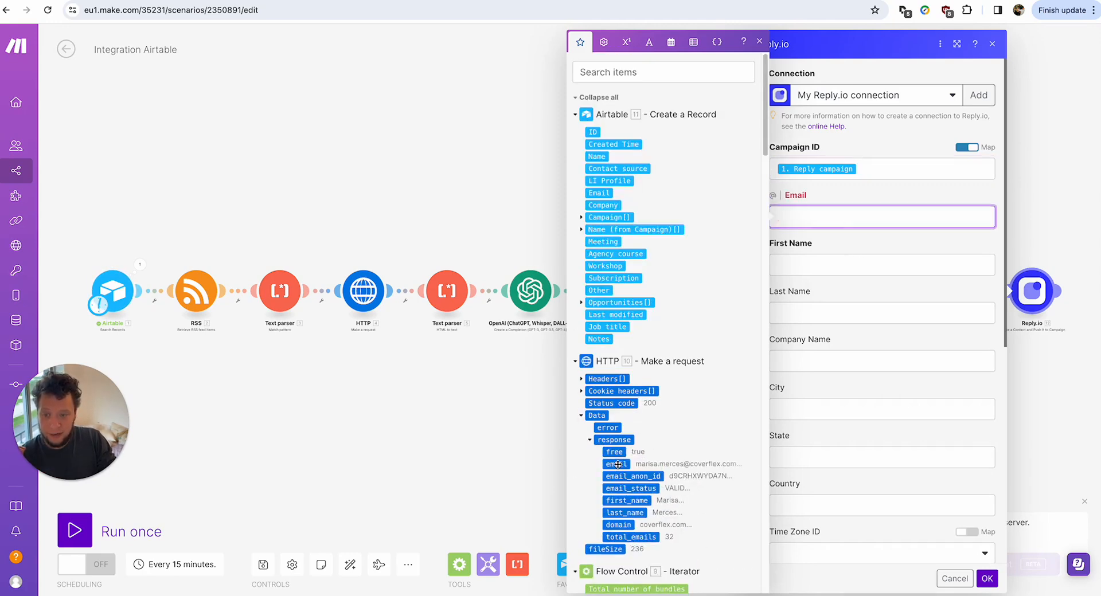
click(616, 464)
key(Tab)
scroll(593, 218, down, 10)
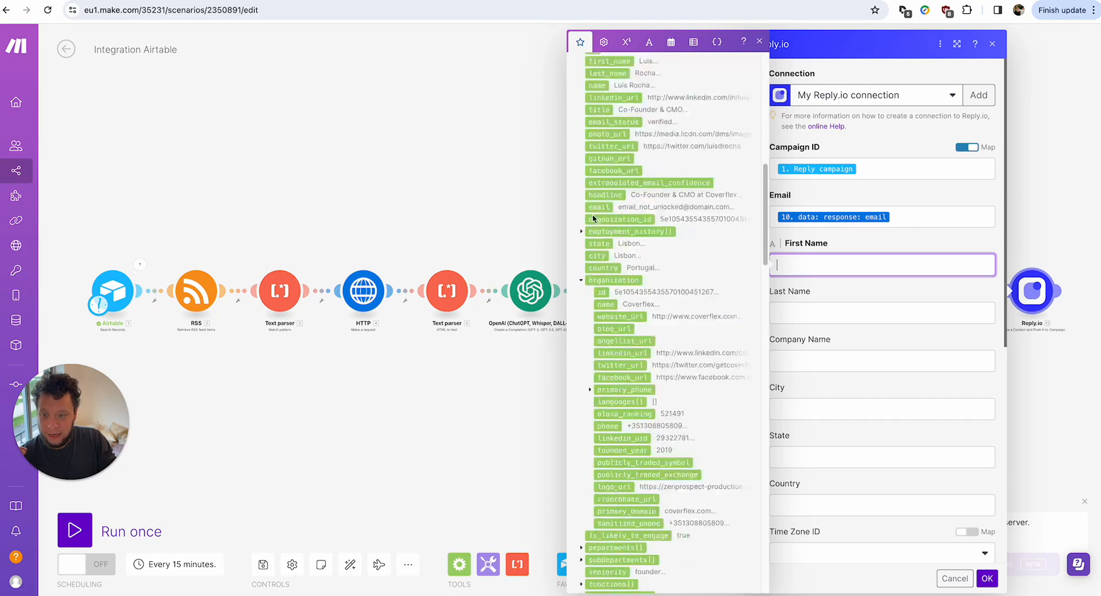
scroll(594, 218, down, 4)
scroll(895, 393, down, 6)
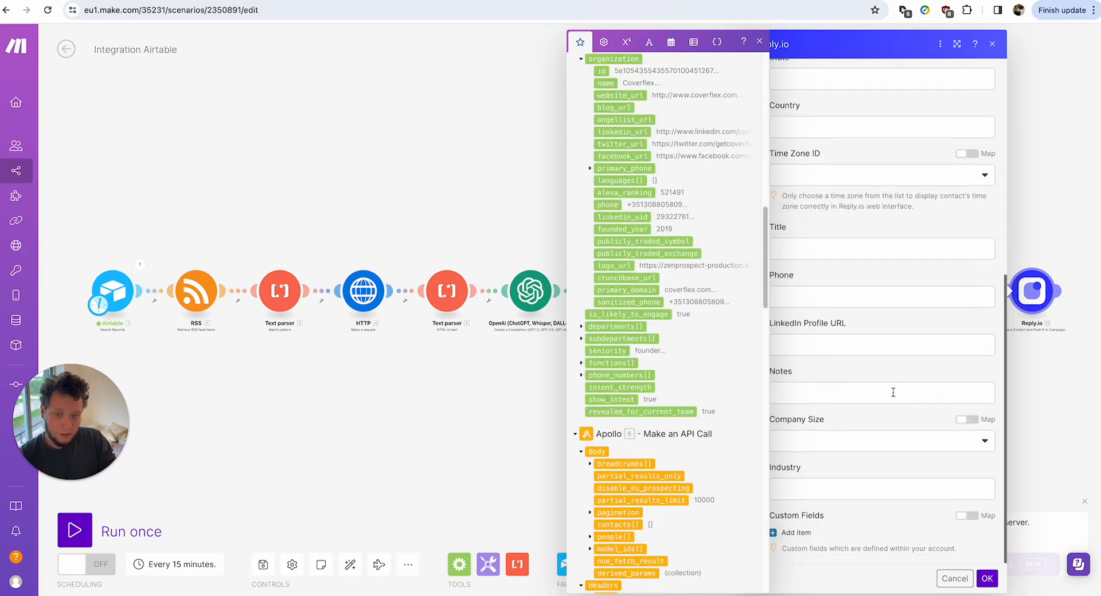
click(800, 532)
Give the first custom field key Intro with the JSON Icebreaker as its value.
scroll(823, 522, down, 2)
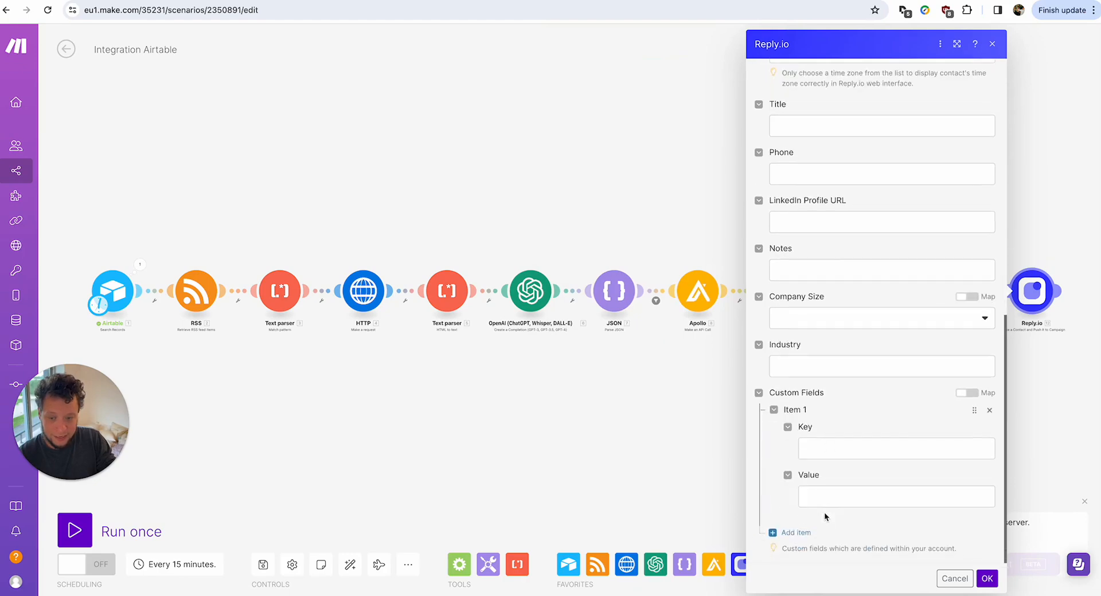
click(826, 448)
text(INtro)
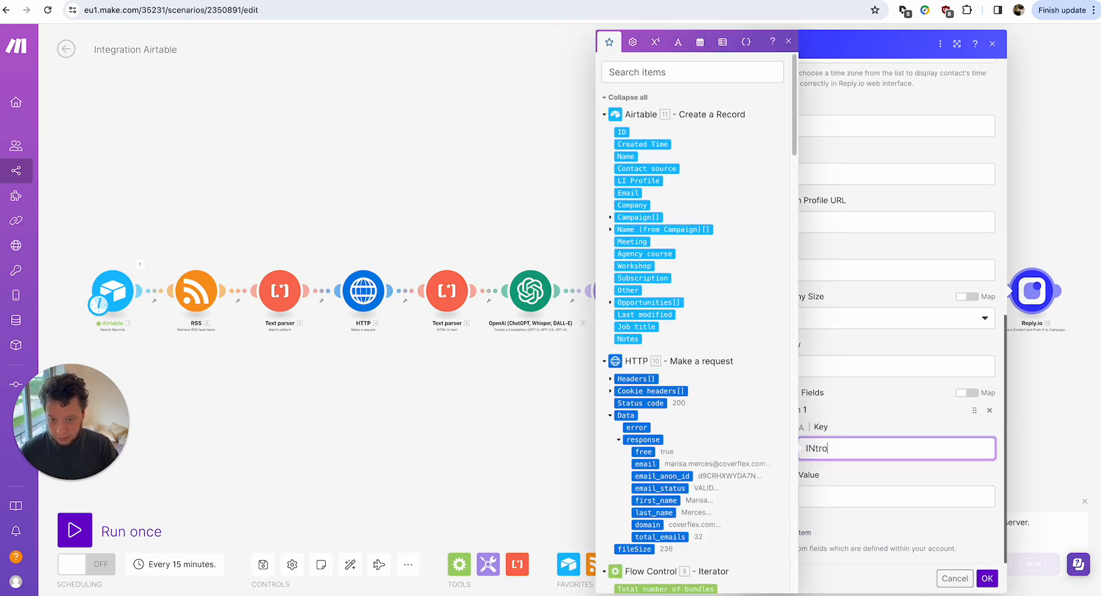
click(806, 496)
scroll(650, 322, down, 20)
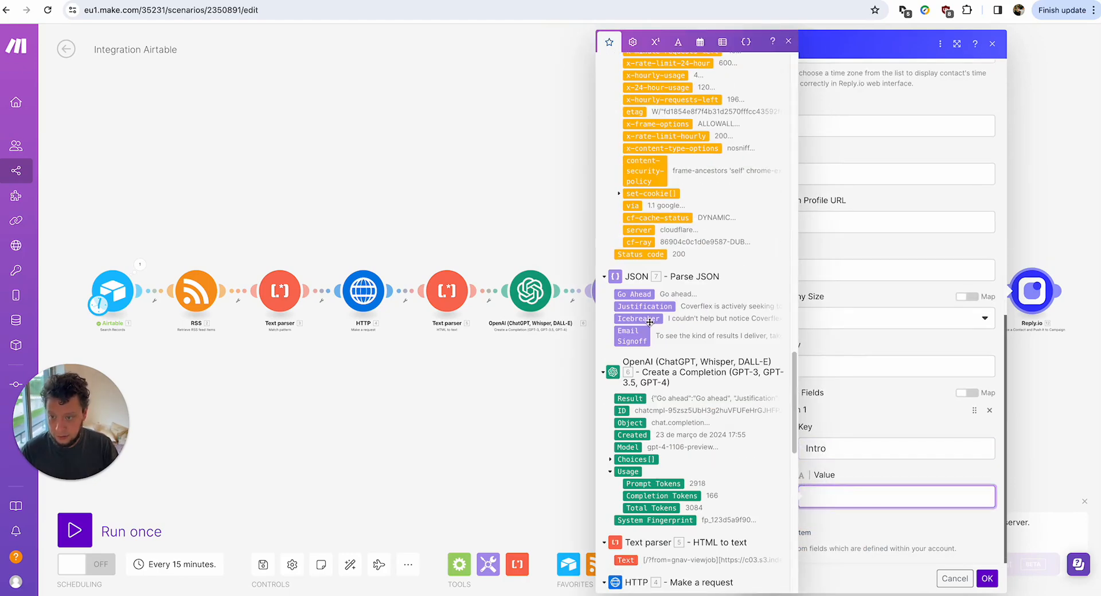
click(649, 322)
click(842, 527)
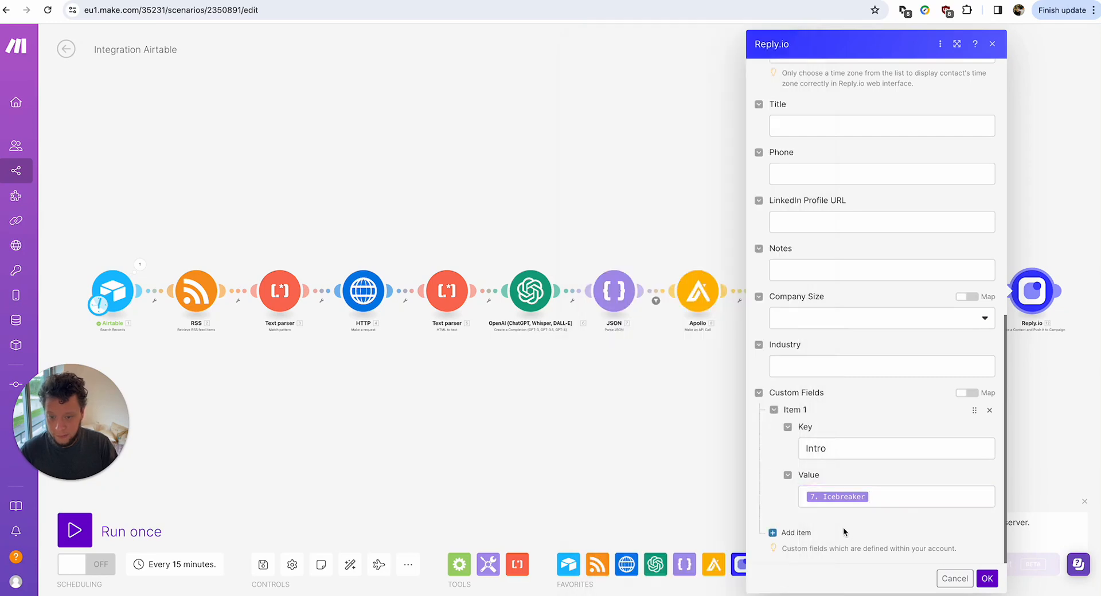
Add a second custom field Outro valued with Email Signoff and confirm the module.
click(791, 533)
scroll(820, 539, down, 2)
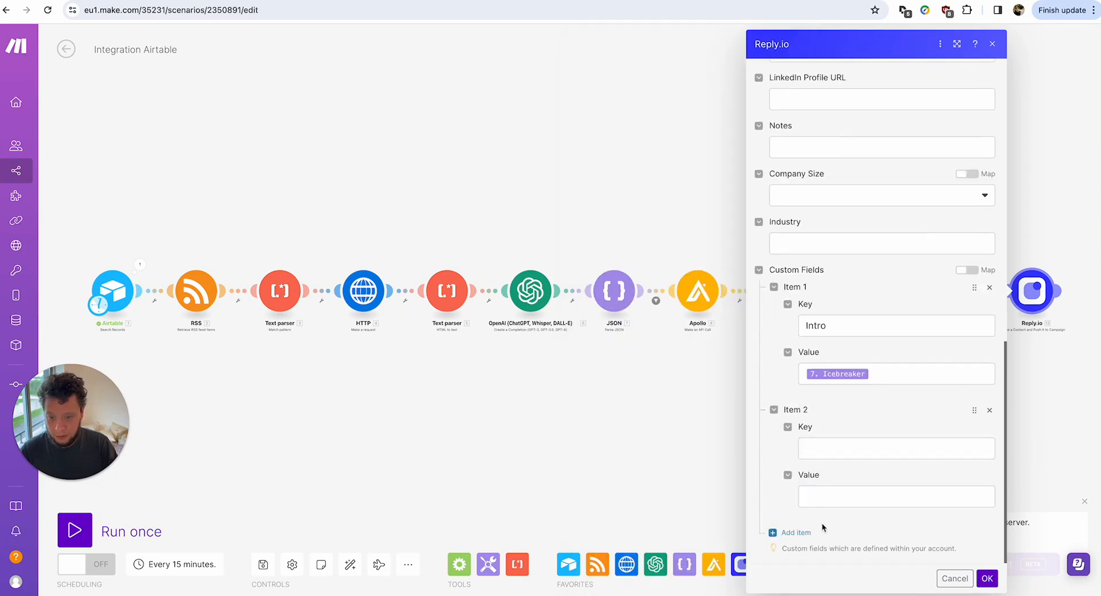
click(832, 448)
text(Outro)
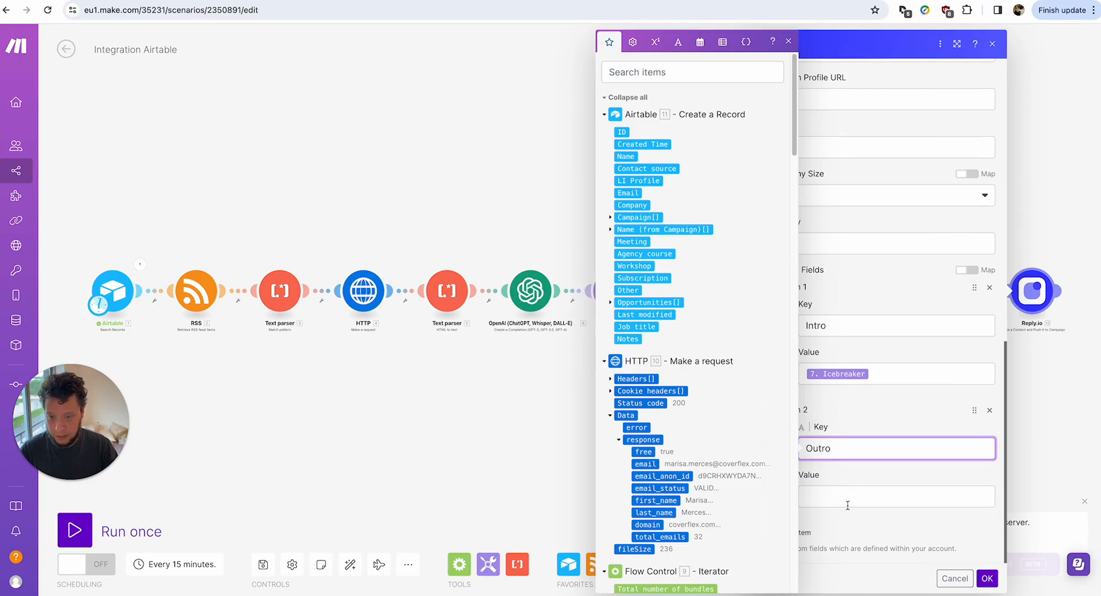
click(847, 505)
scroll(666, 261, down, 15)
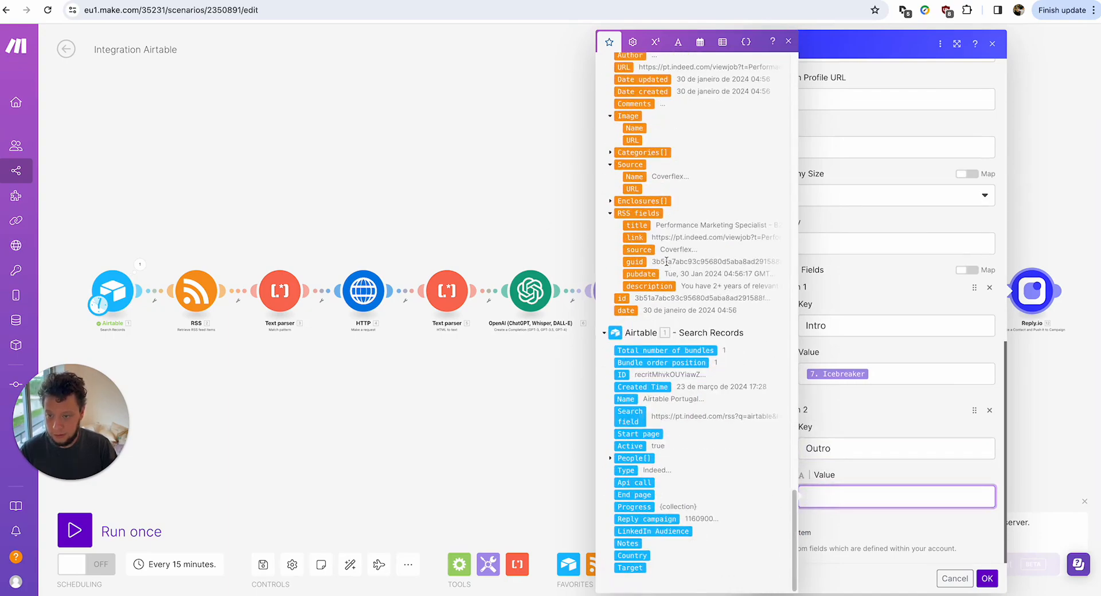
scroll(666, 261, up, 20)
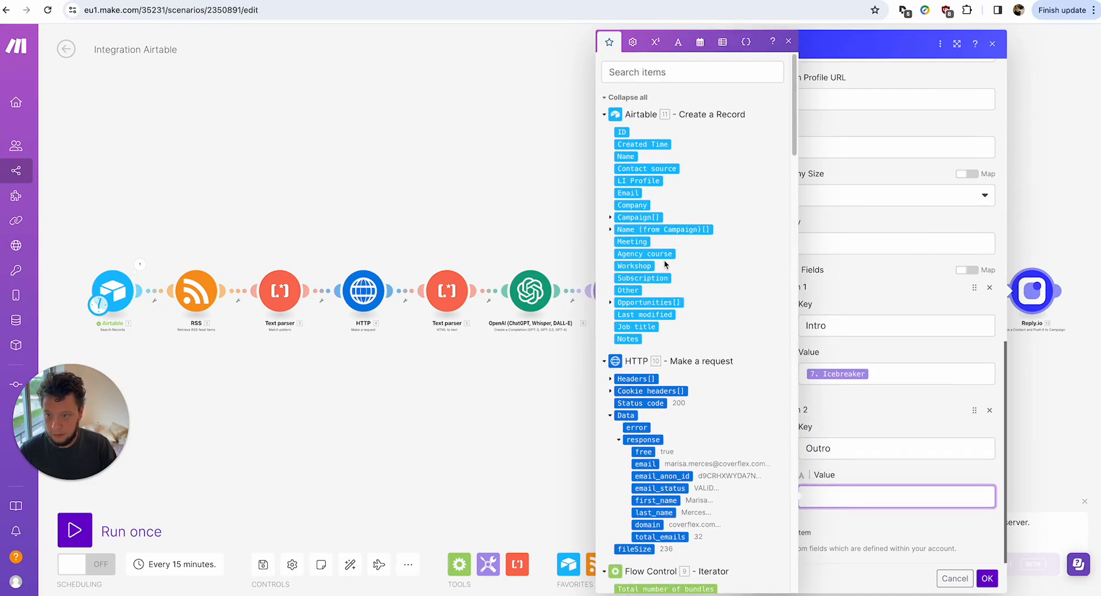
scroll(663, 263, down, 20)
scroll(663, 262, up, 3)
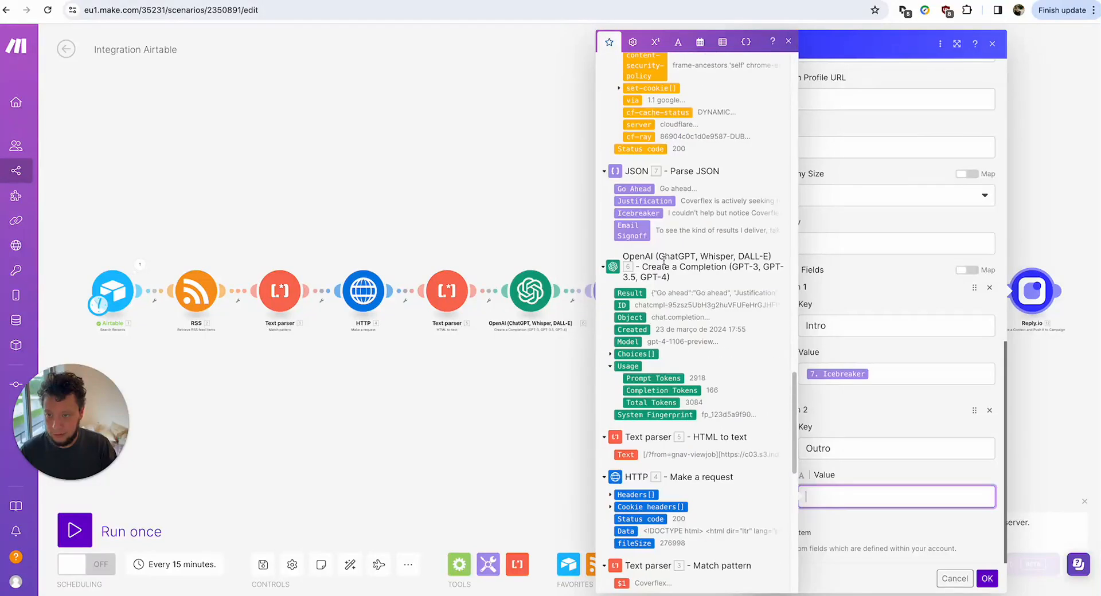
click(632, 230)
click(987, 578)
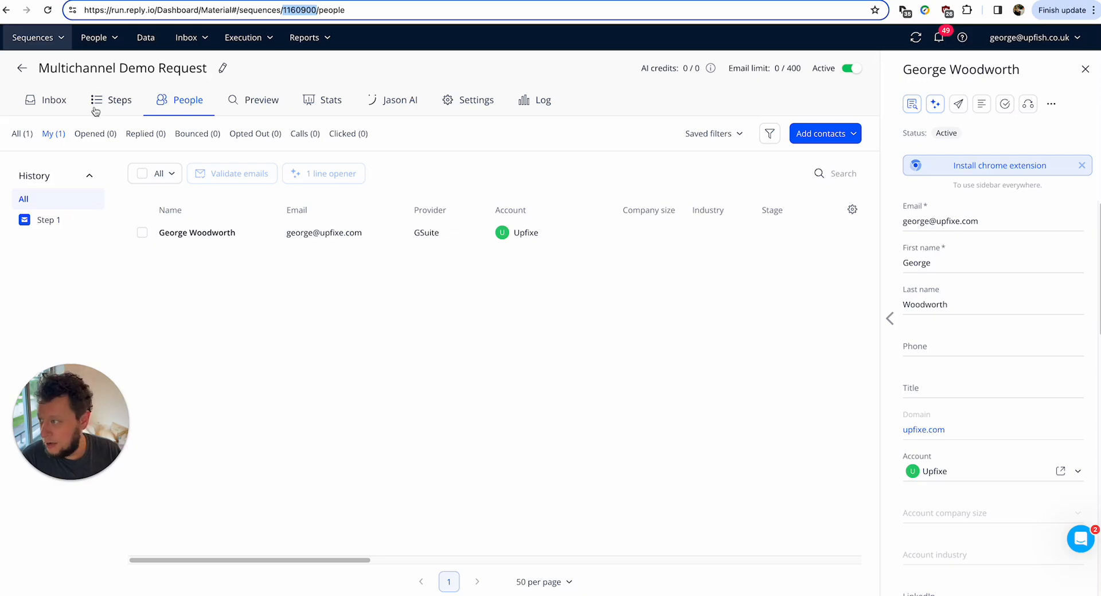
Open variant A of the Multichannel Demo Request email step and review its preview text.
click(113, 103)
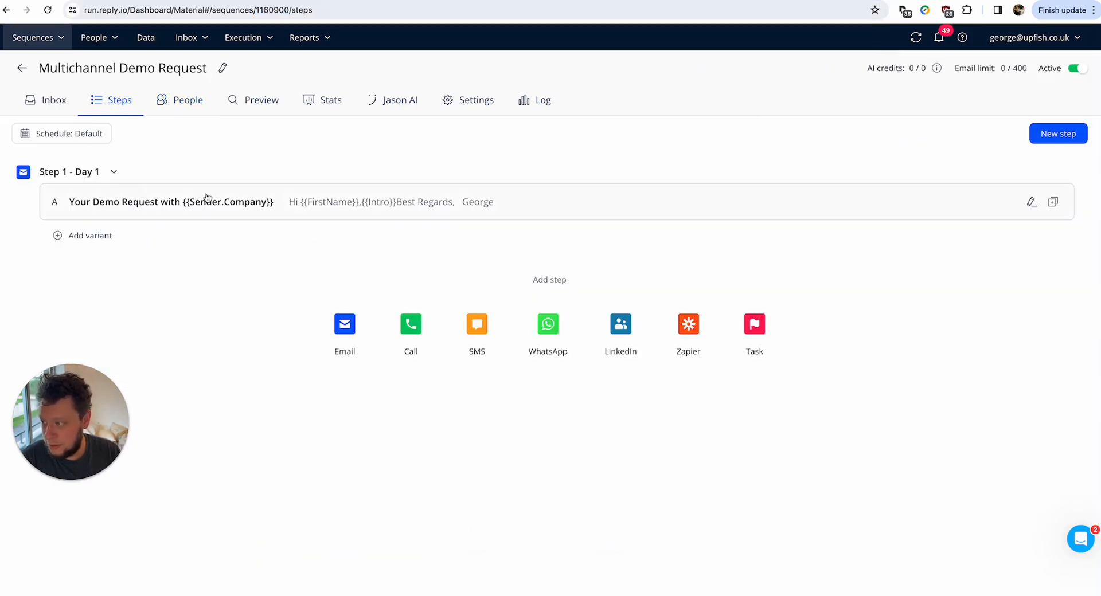
click(205, 198)
click(309, 300)
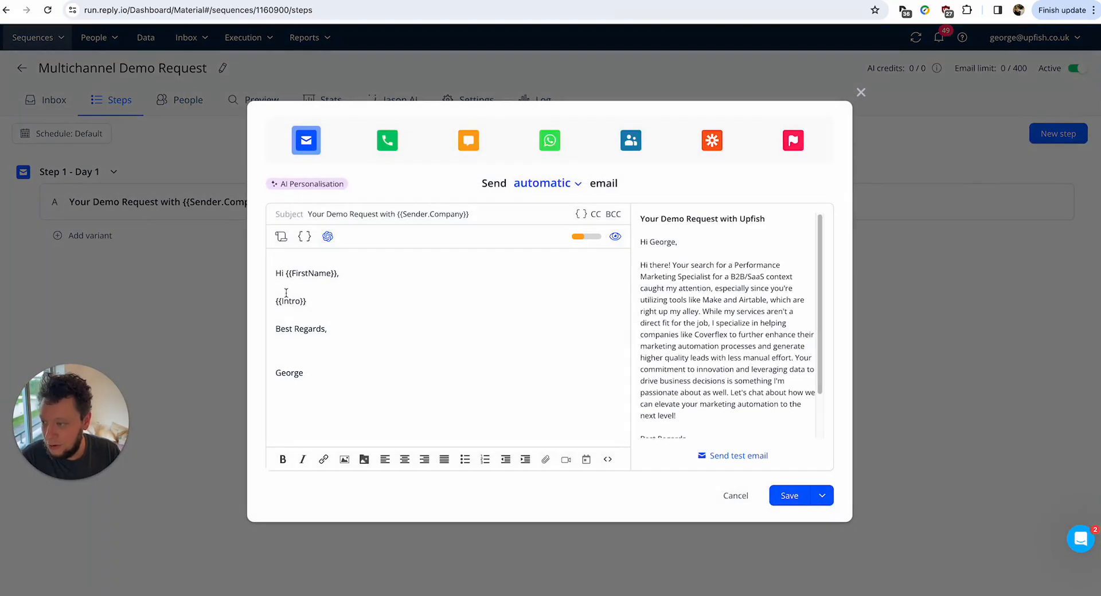
click(292, 312)
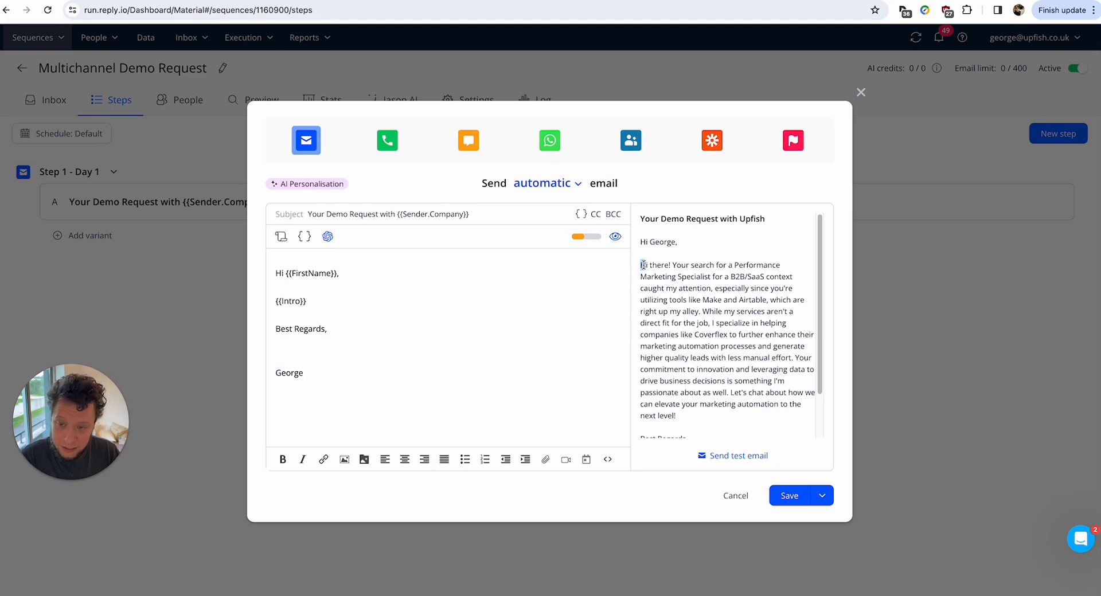
drag(641, 265, 752, 338)
click(717, 267)
click(688, 300)
drag(721, 299, 785, 359)
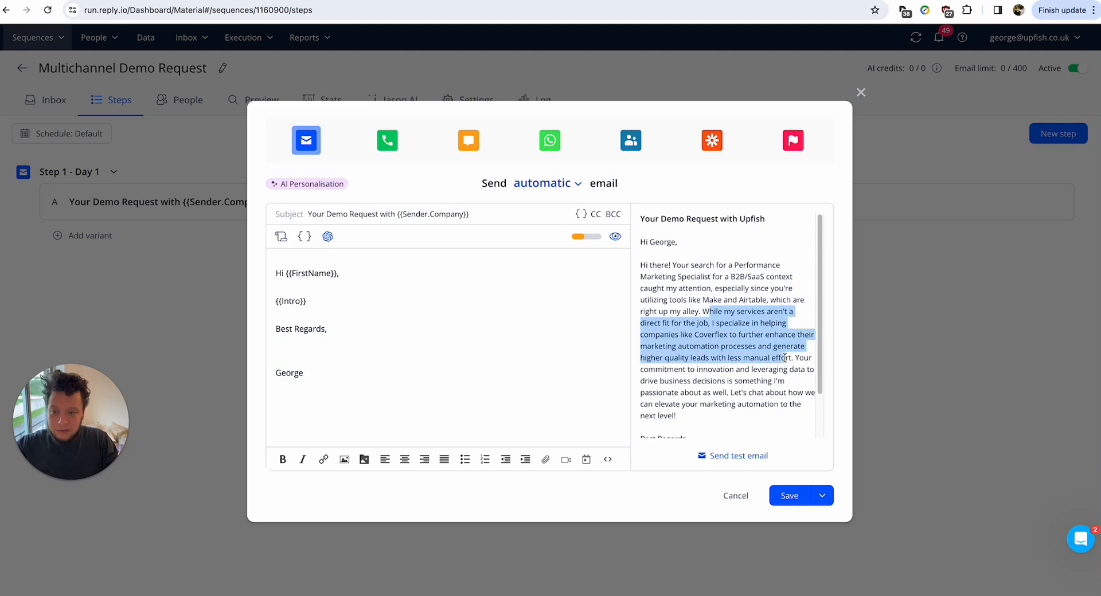
click(715, 338)
drag(715, 324, 787, 381)
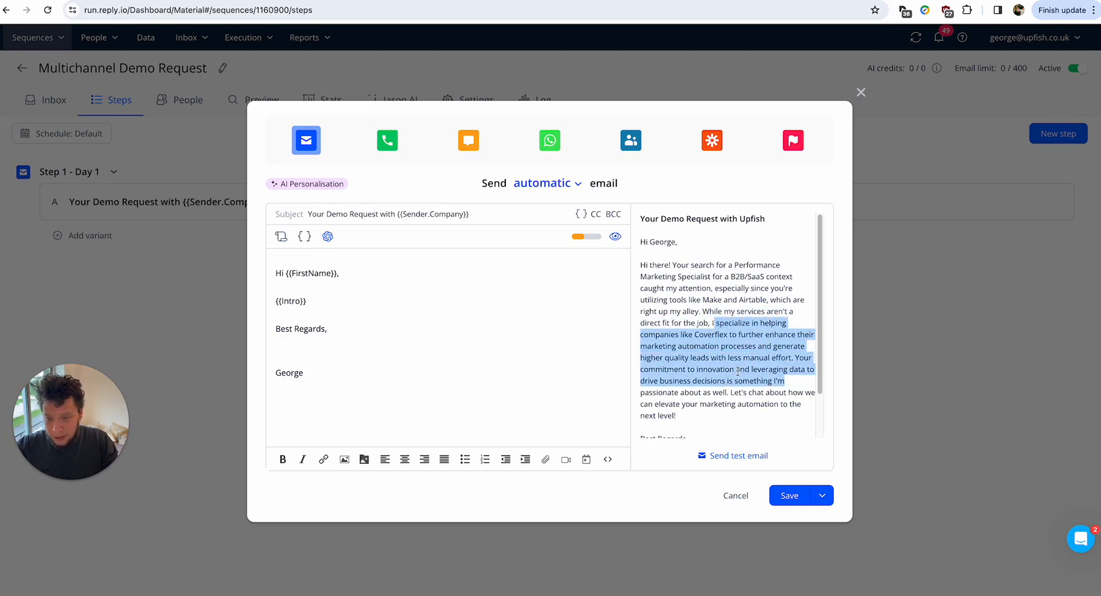
click(723, 343)
double_click(666, 357)
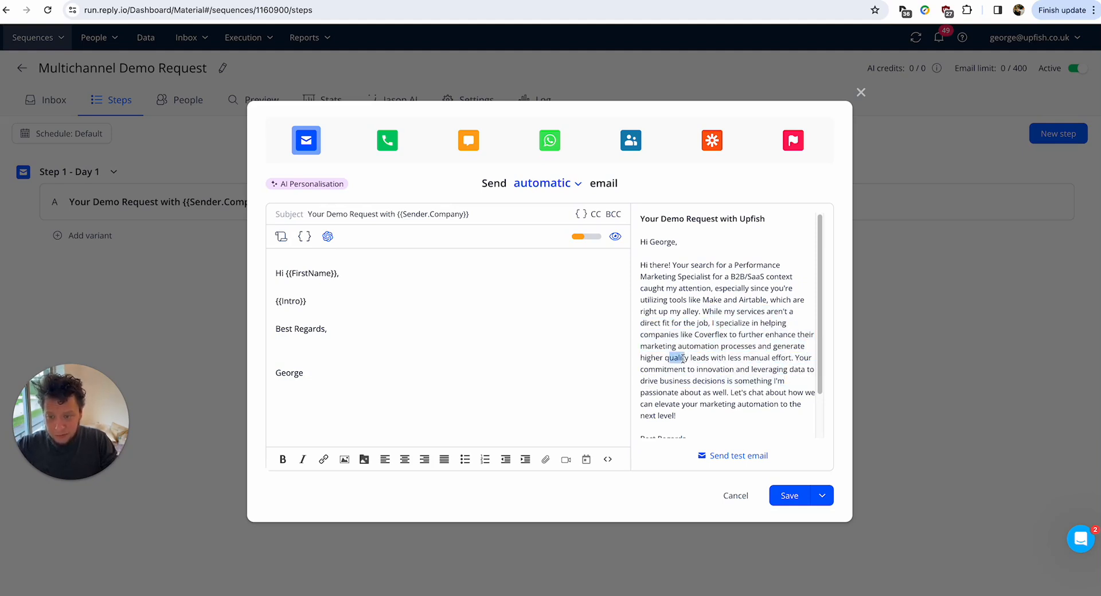
Type {{Outro}} below {{Intro}} and add blank lines after both placeholders.
scroll(682, 358, down, 2)
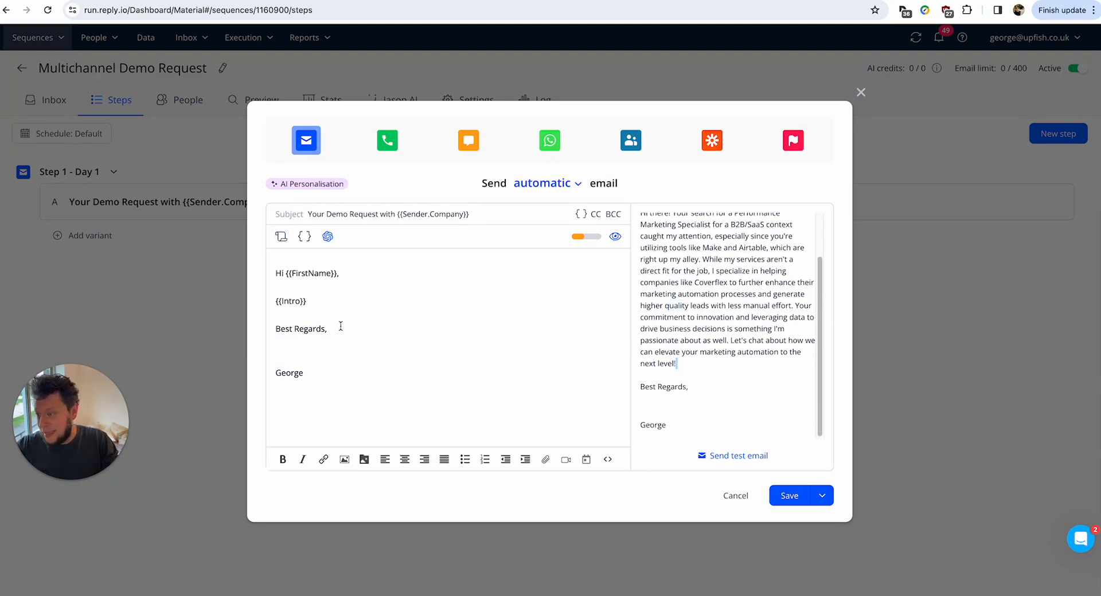
text({{Out)
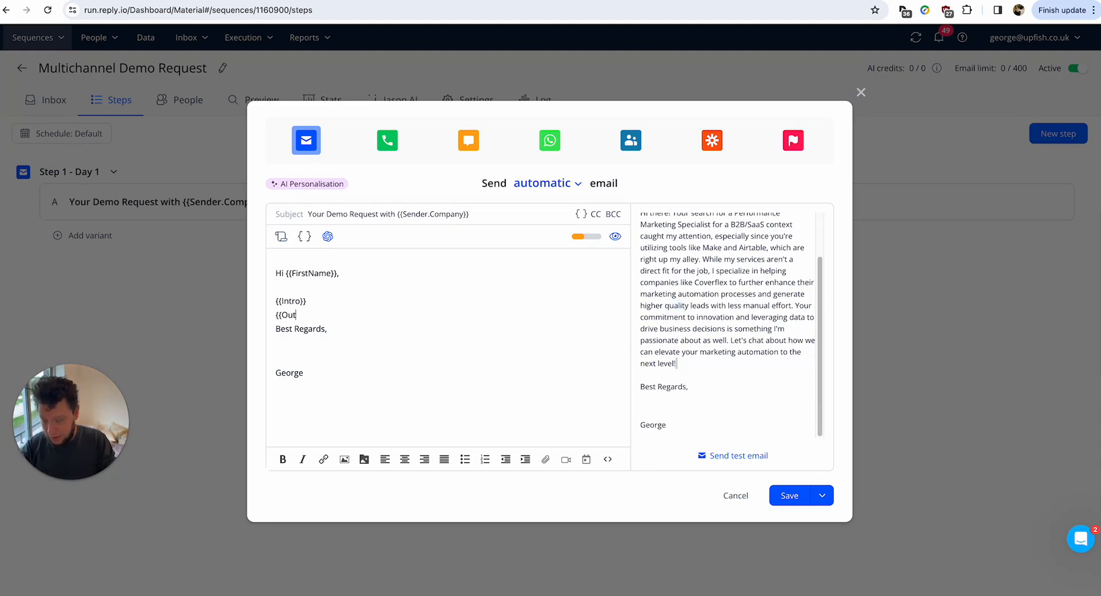
text(ro)
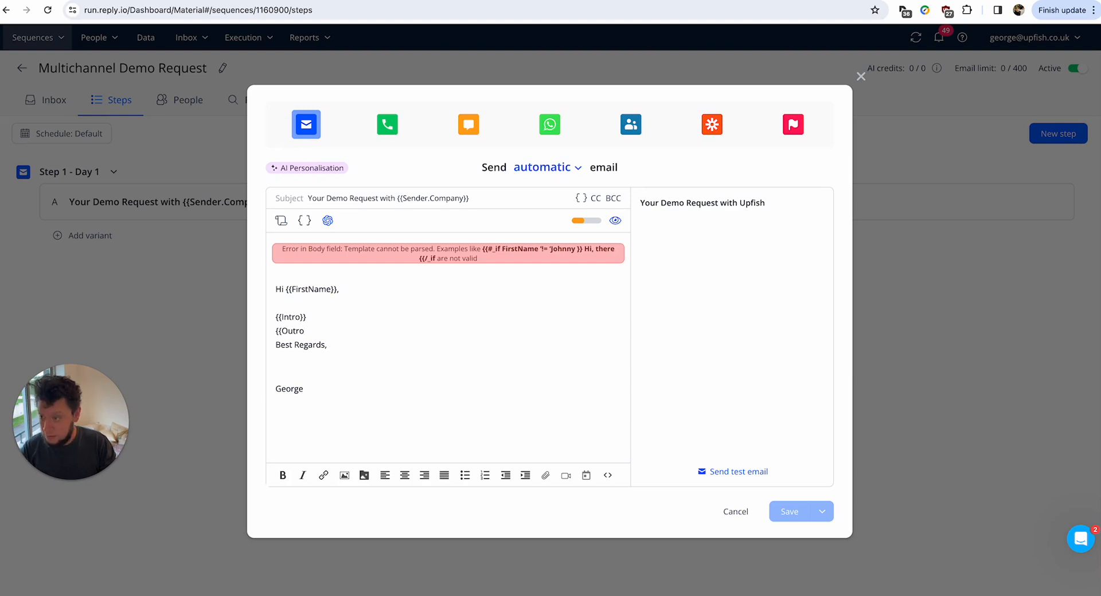
text(o}})
scroll(687, 394, down, 1)
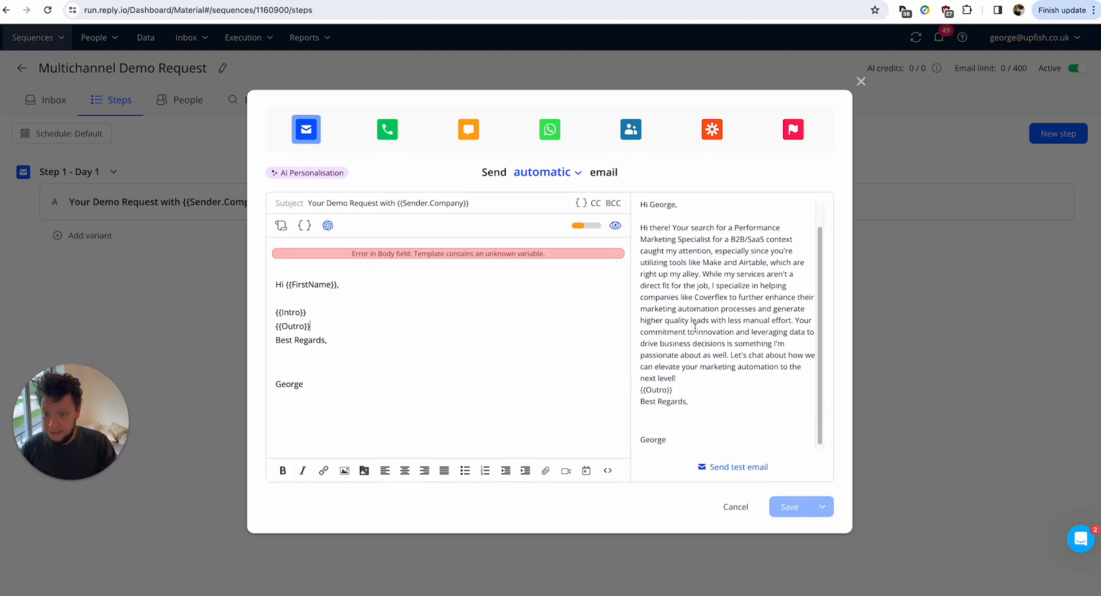
drag(687, 390, 550, 378)
click(693, 378)
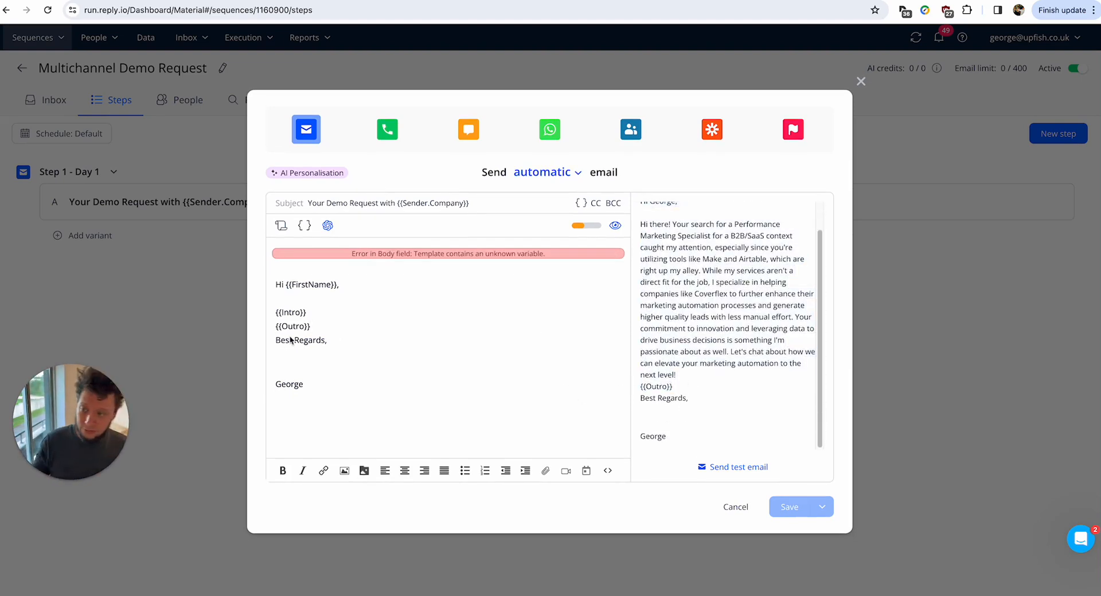
click(319, 313)
key(Return)
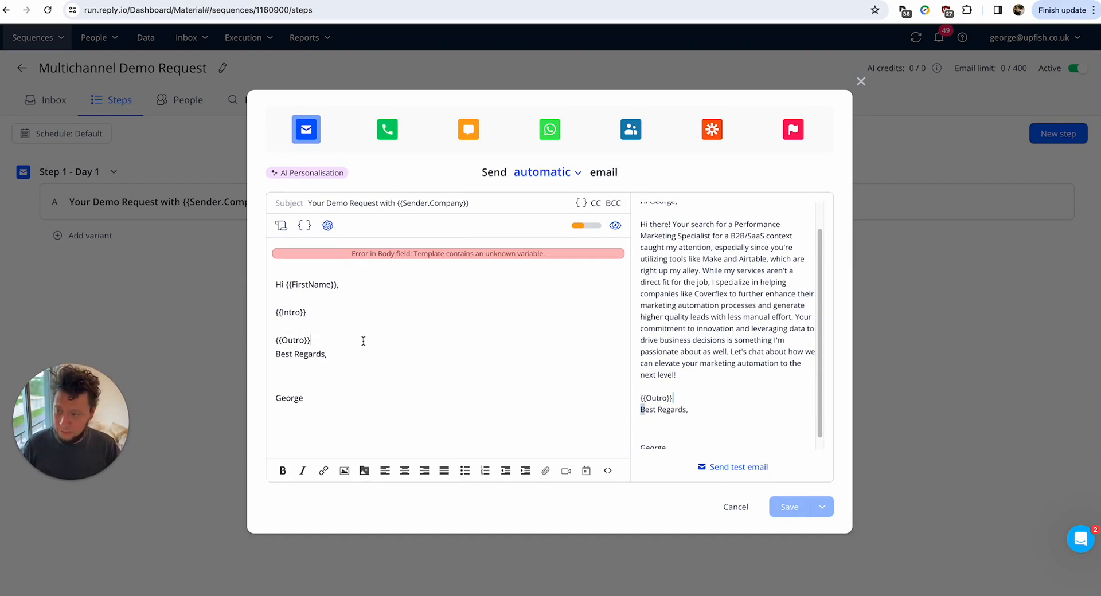
click(383, 345)
key(Return)
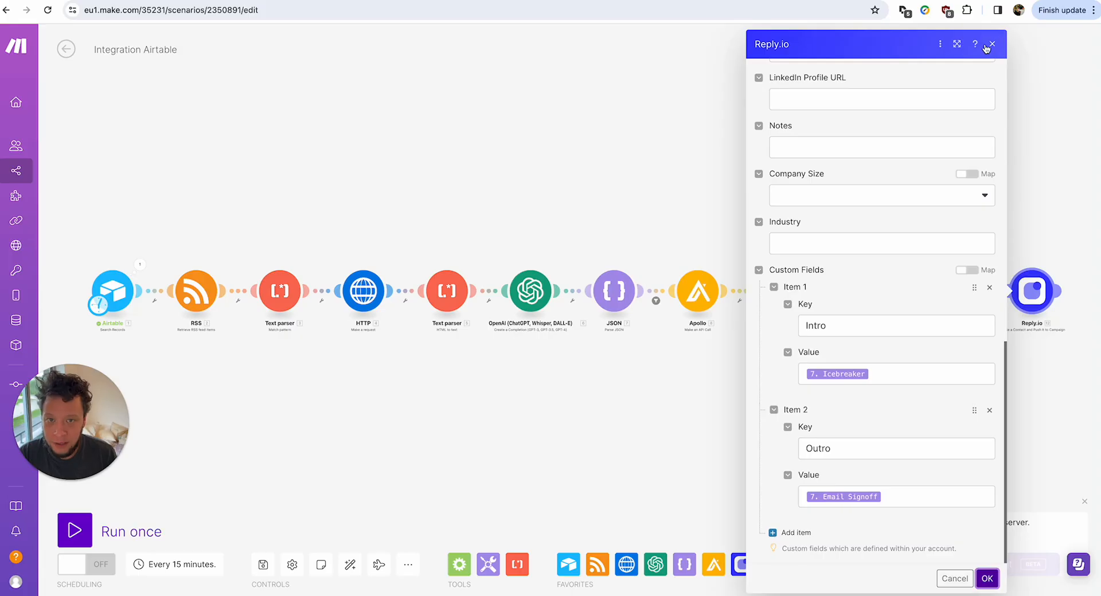
Unlink Reply.io from the Airtable step and run the scenario once.
click(986, 46)
click(990, 300)
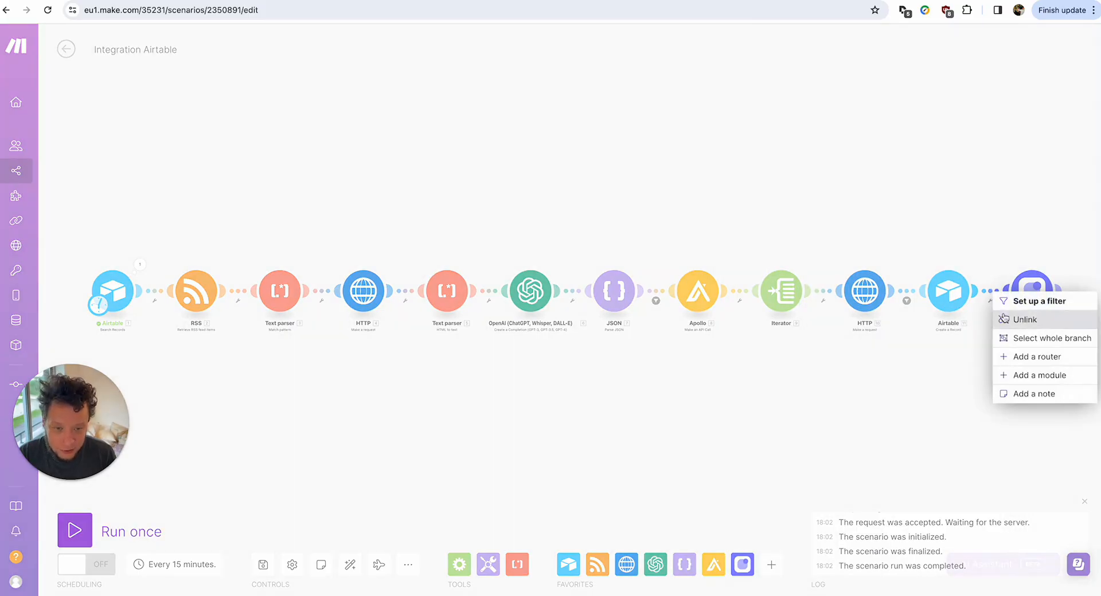
click(1036, 321)
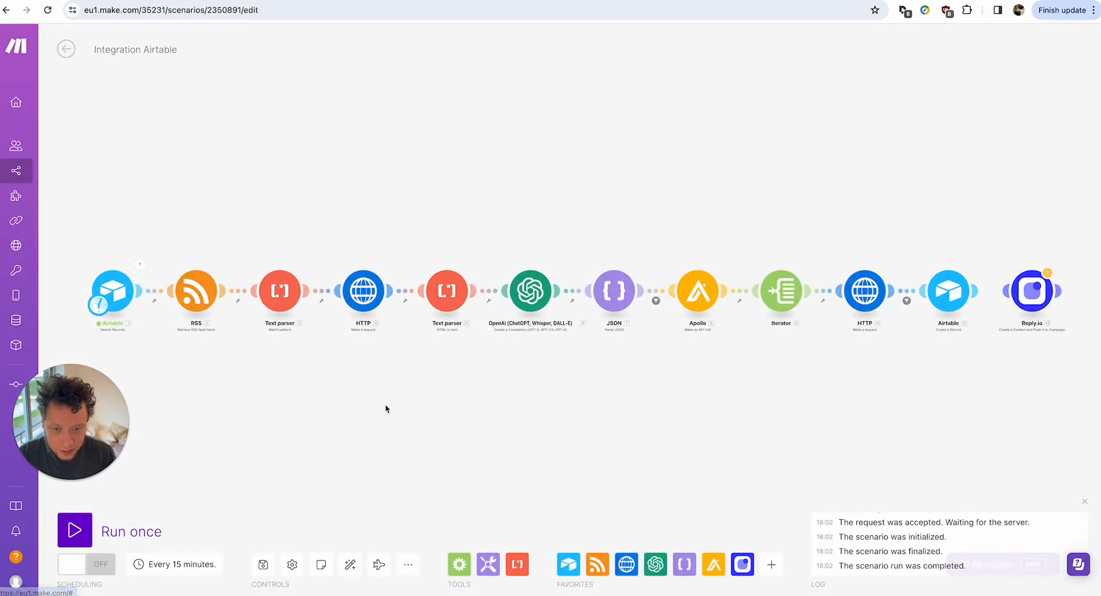
click(74, 530)
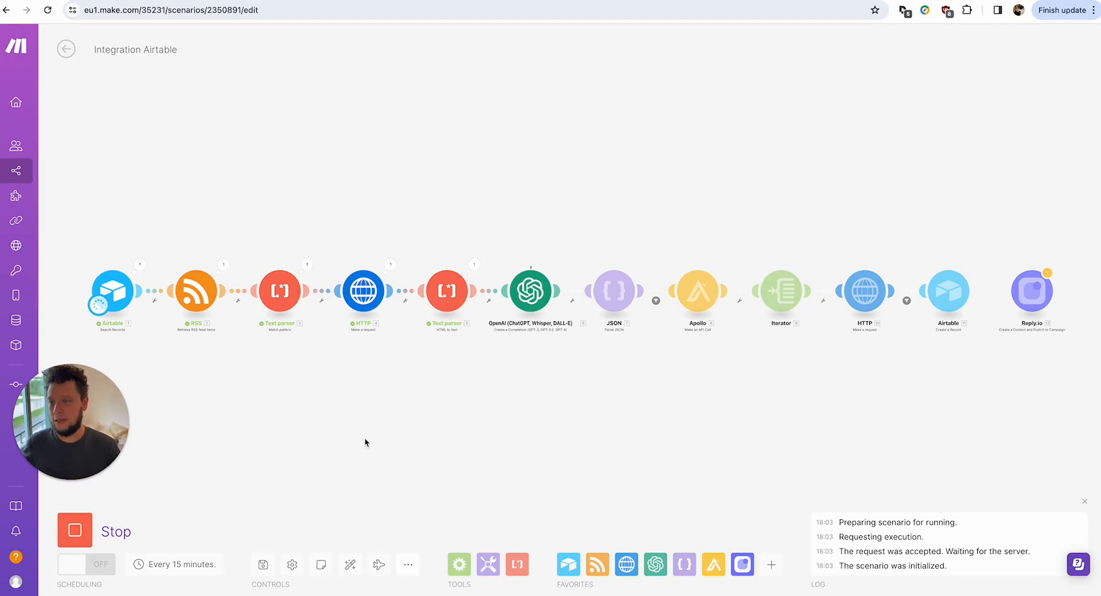
Compare the Airtable output's Search URL with the Indeed airtable jobs page in Portugal.
click(139, 264)
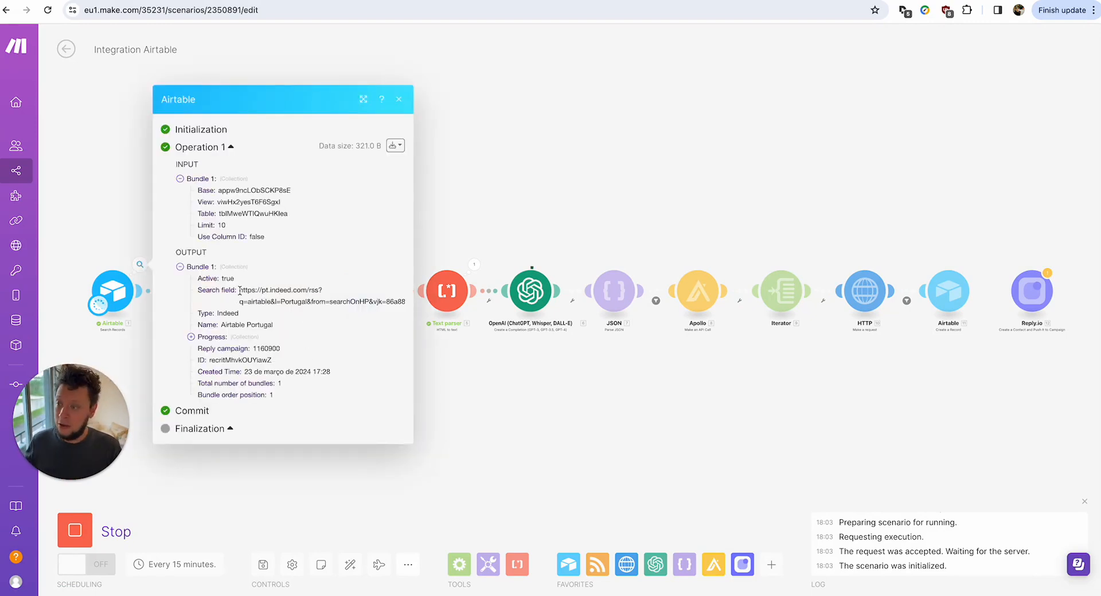
drag(240, 290, 392, 301)
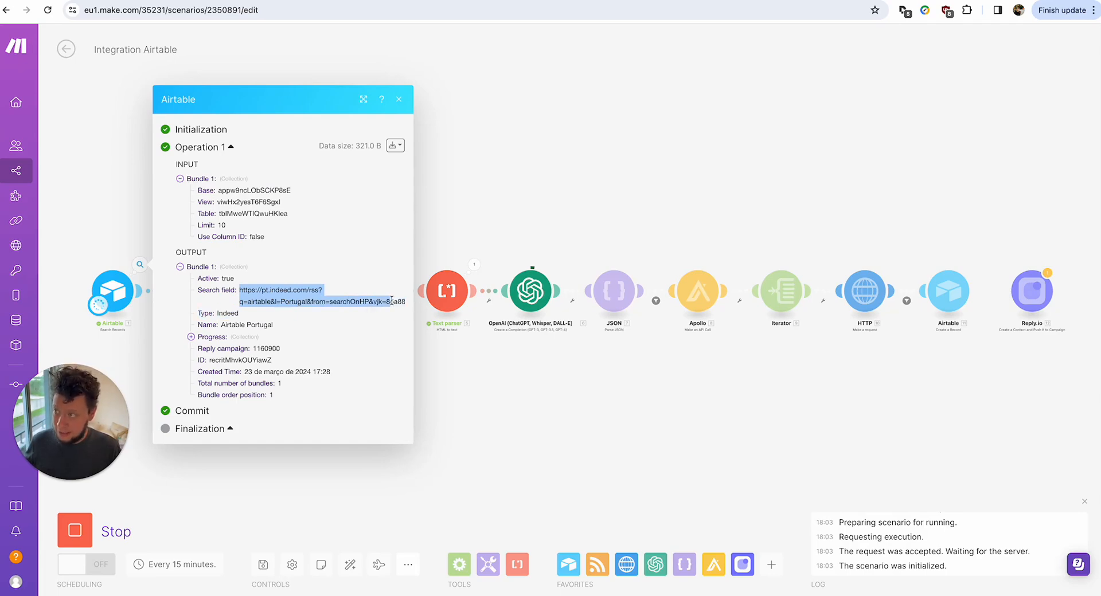
click(186, 0)
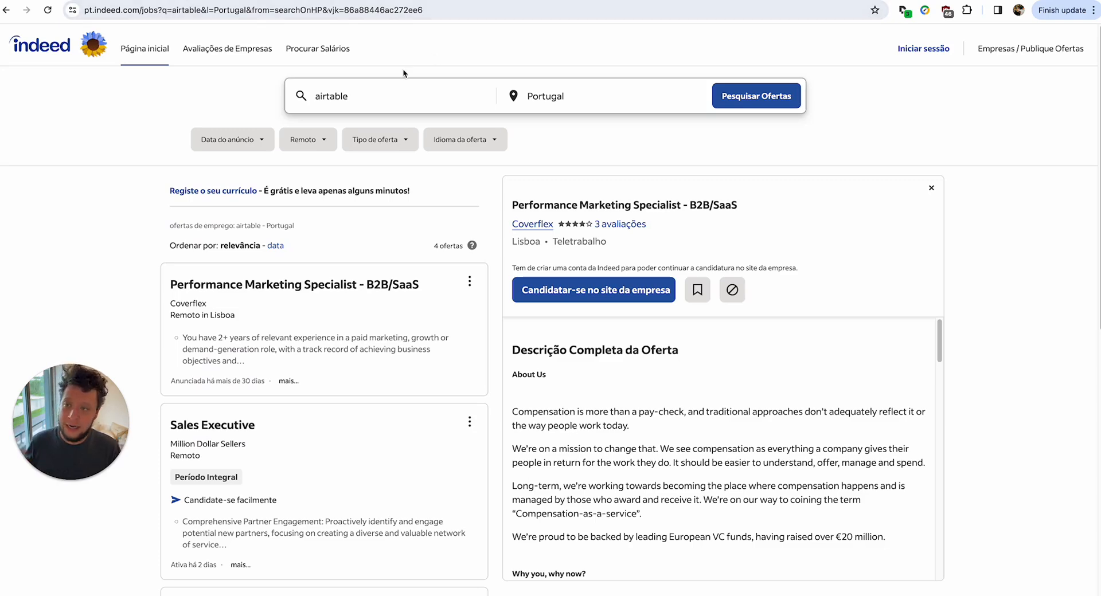
double_click(363, 97)
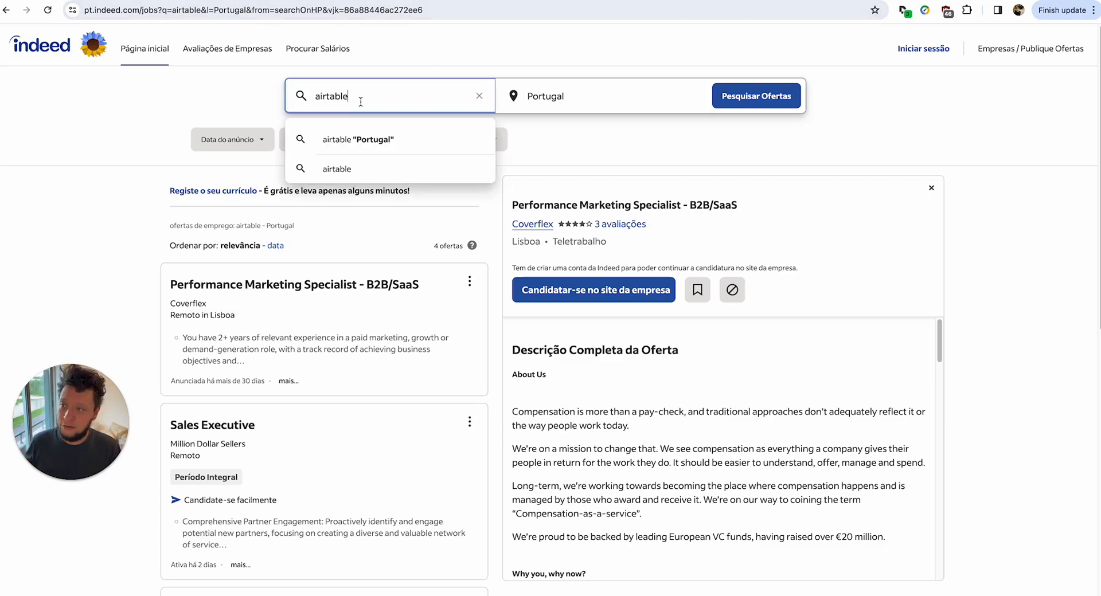
double_click(148, 11)
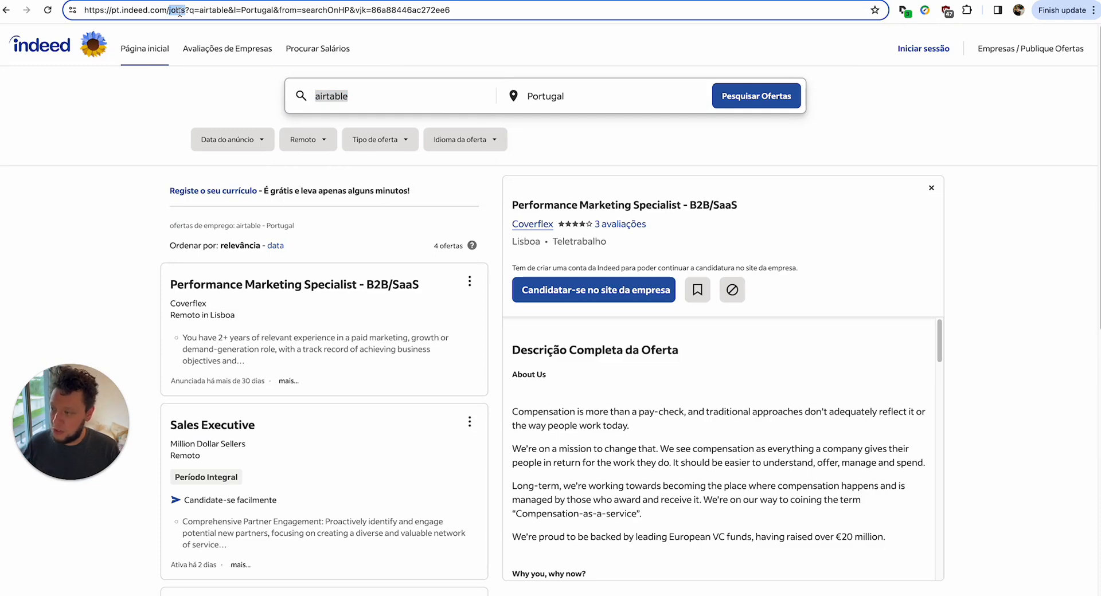
Re-examine the Airtable output's Search URL back in Make and close it.
click(115, 0)
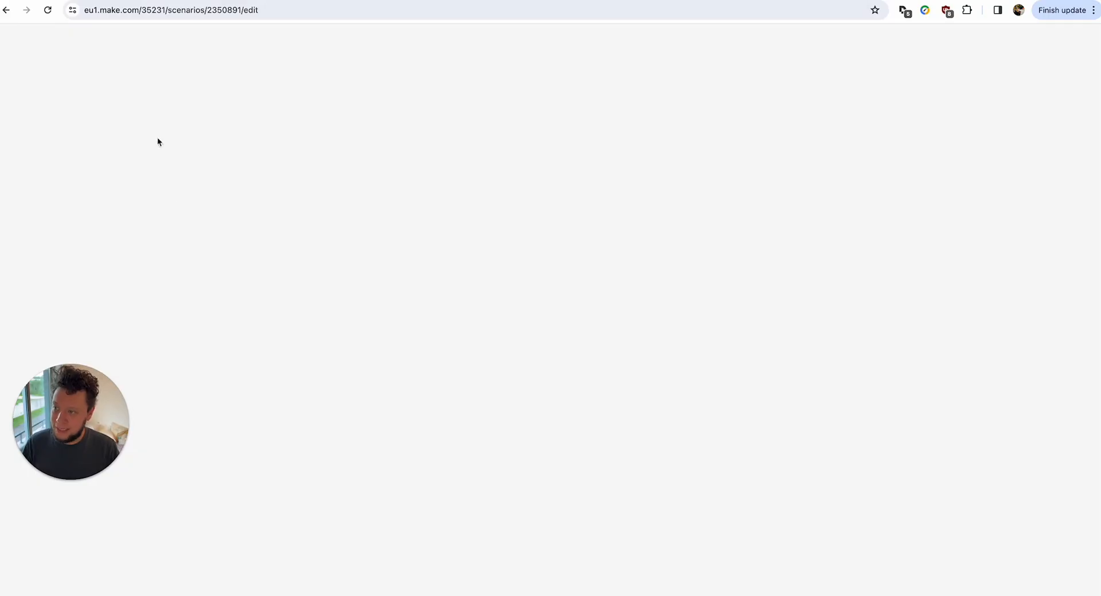
double_click(273, 290)
triple_click(273, 291)
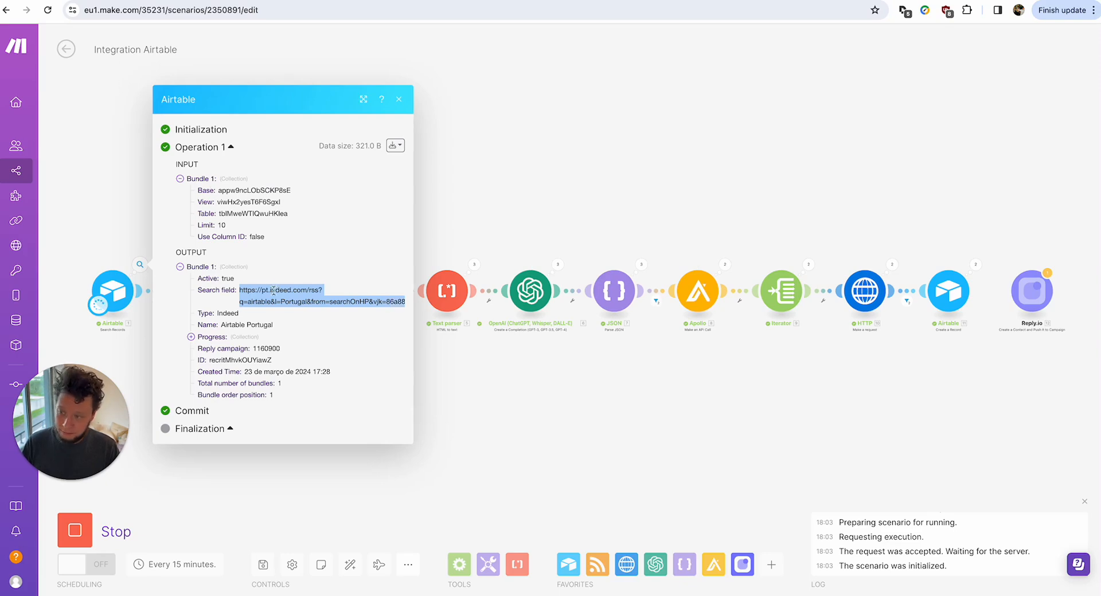
click(513, 392)
Inspect the RSS module's output bundles, including the job titles and descriptions.
click(223, 266)
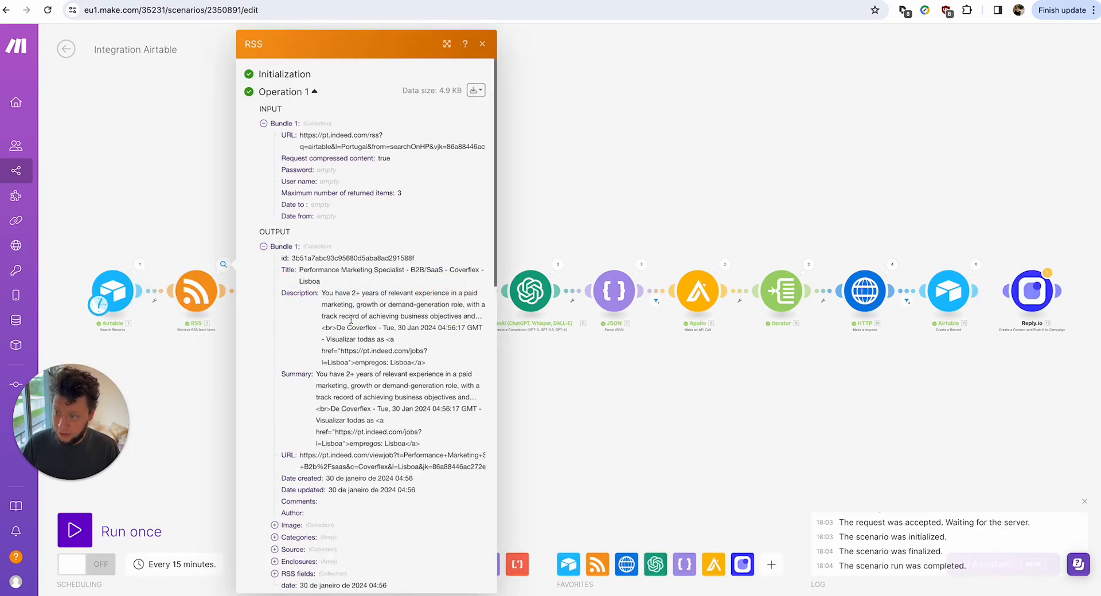
scroll(351, 320, down, 2)
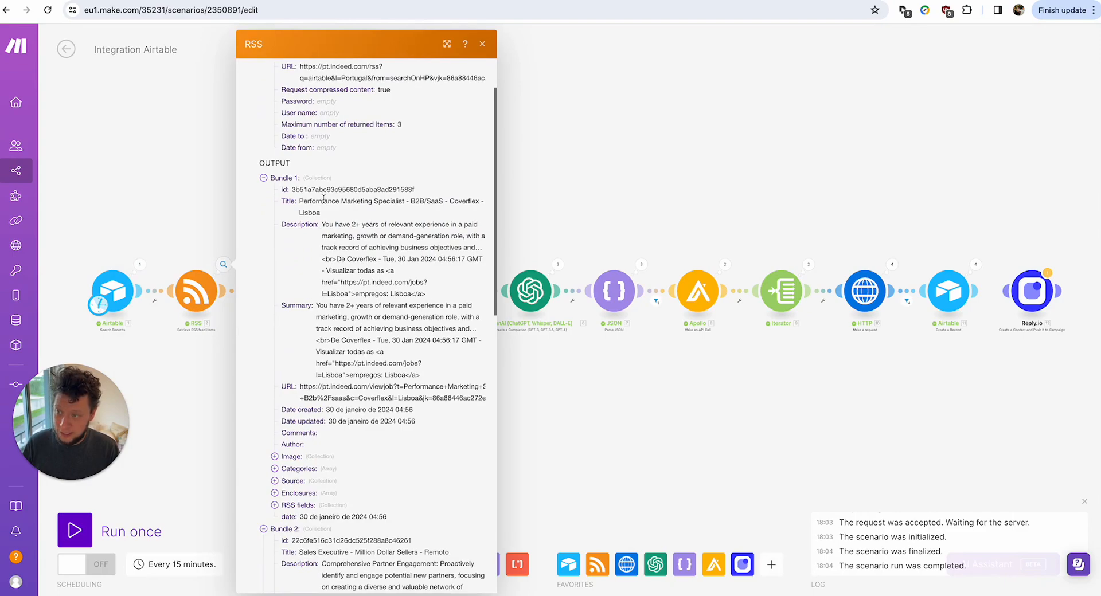
triple_click(323, 198)
scroll(344, 229, down, 8)
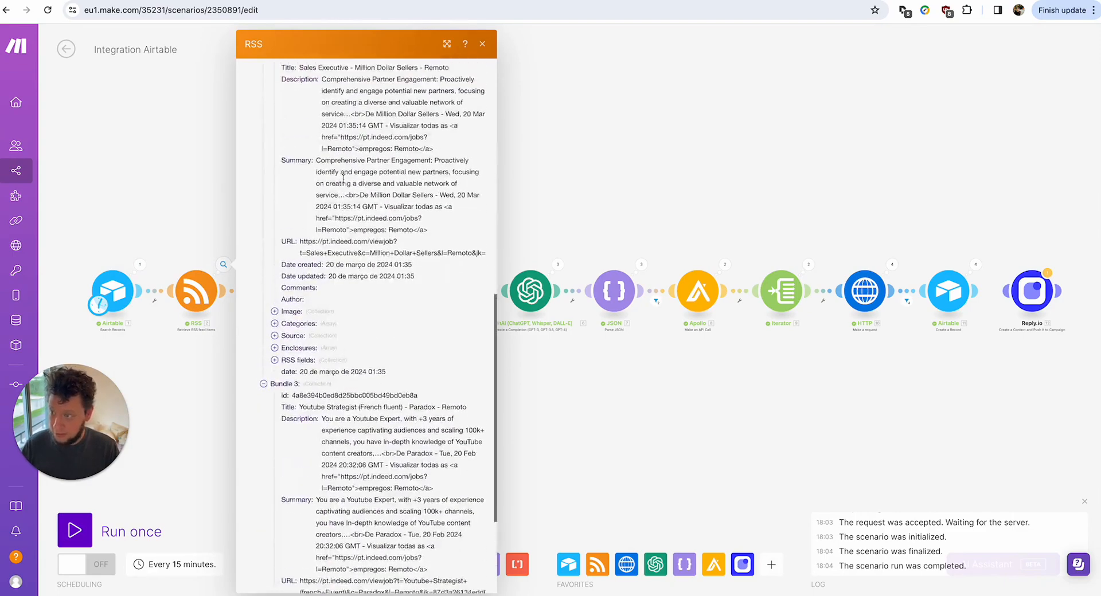
scroll(344, 181, up, 3)
double_click(371, 248)
scroll(373, 252, down, 1)
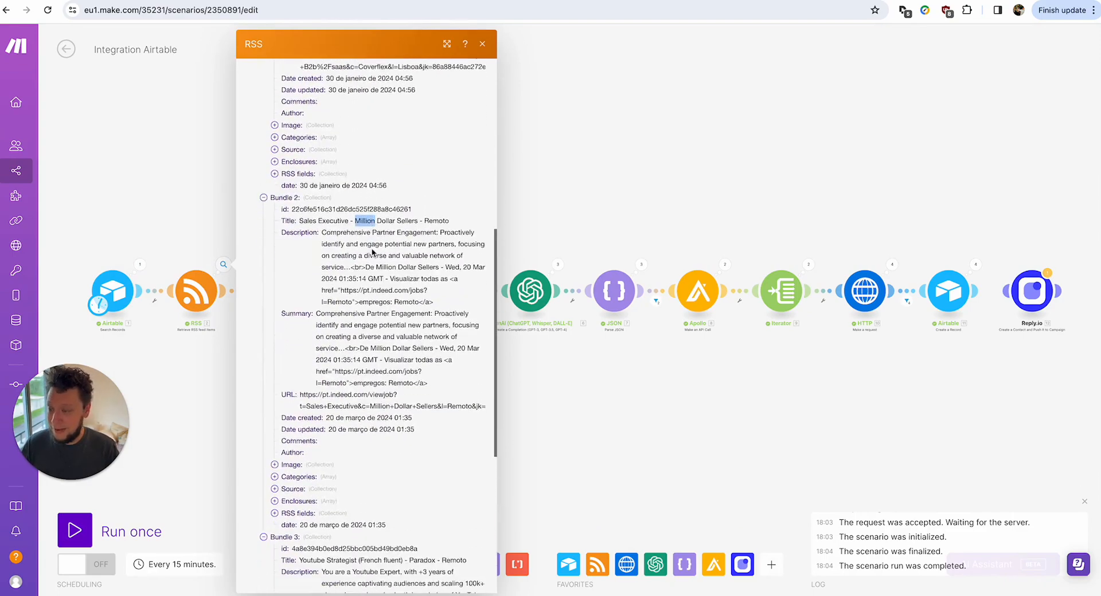
scroll(371, 251, down, 5)
triple_click(372, 251)
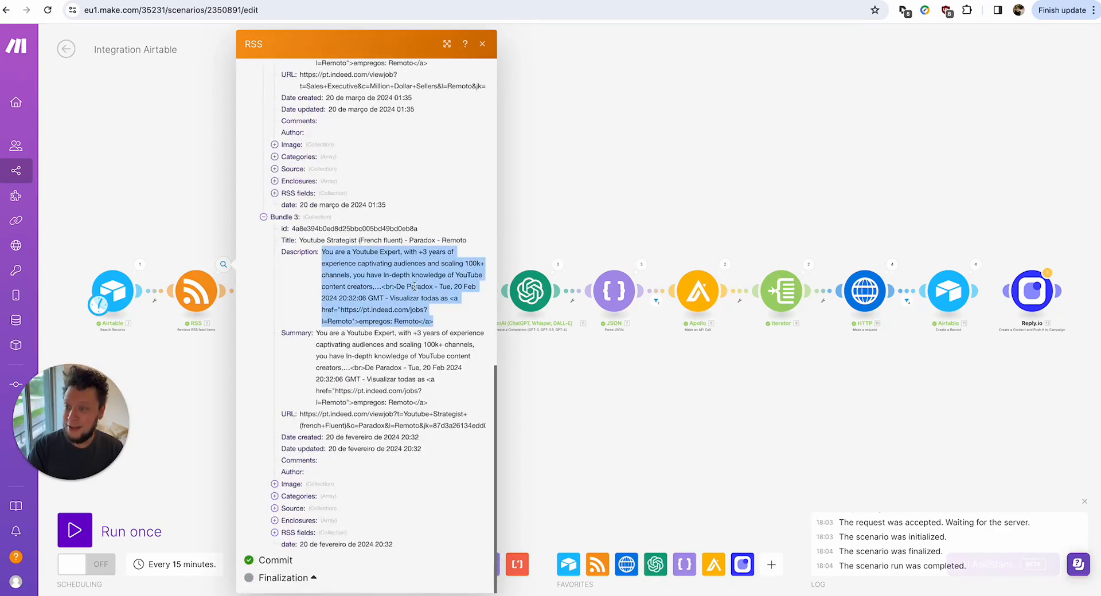
click(685, 451)
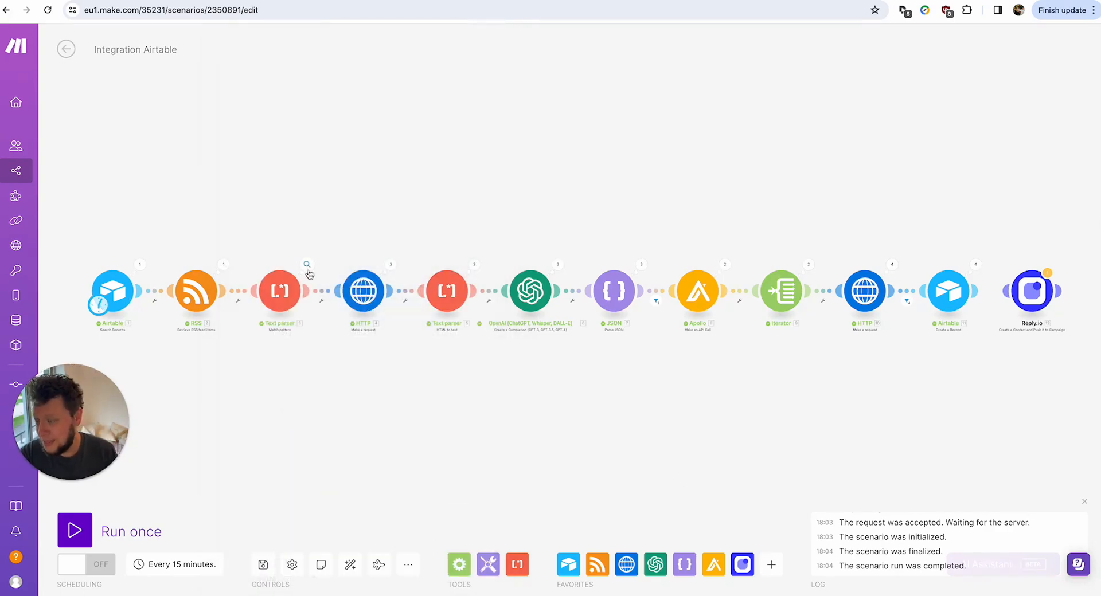
Inspect the Text parser's three operations and their inputs and outputs.
click(307, 267)
click(383, 259)
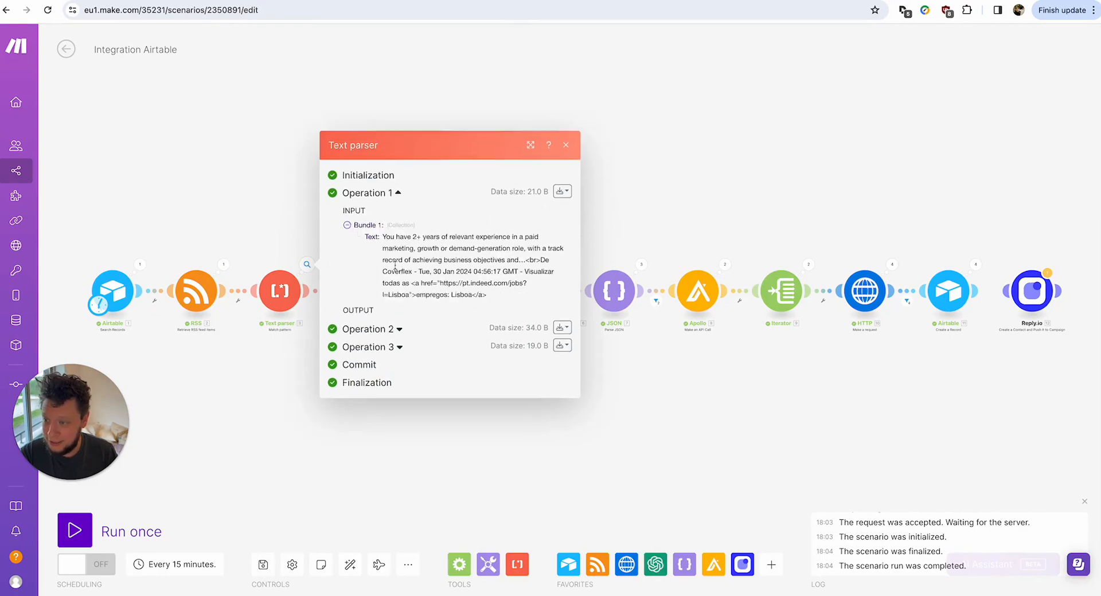
click(397, 342)
click(412, 434)
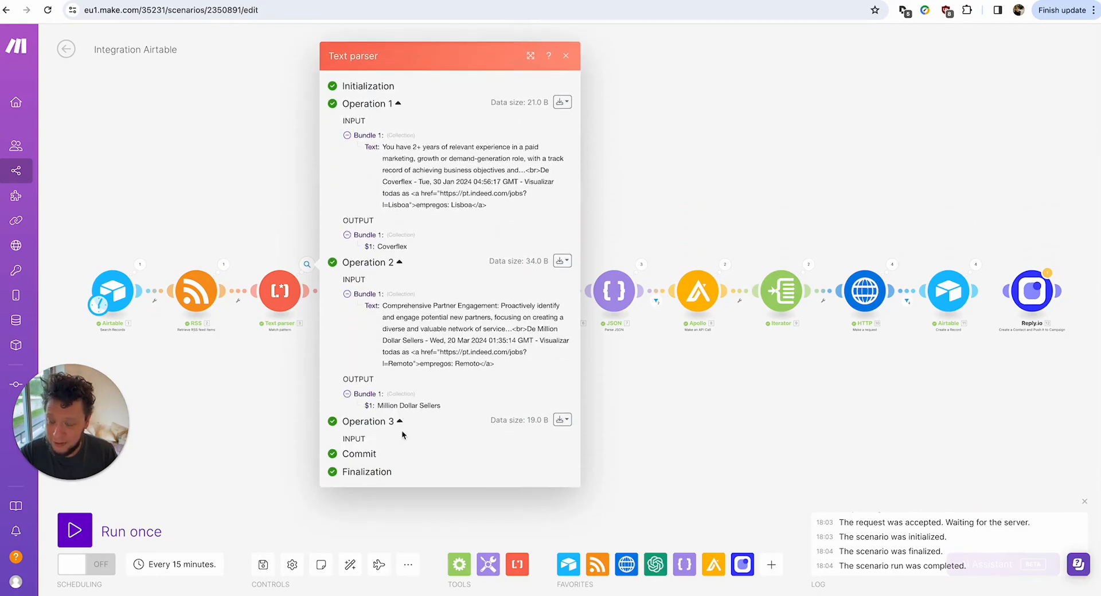
click(689, 392)
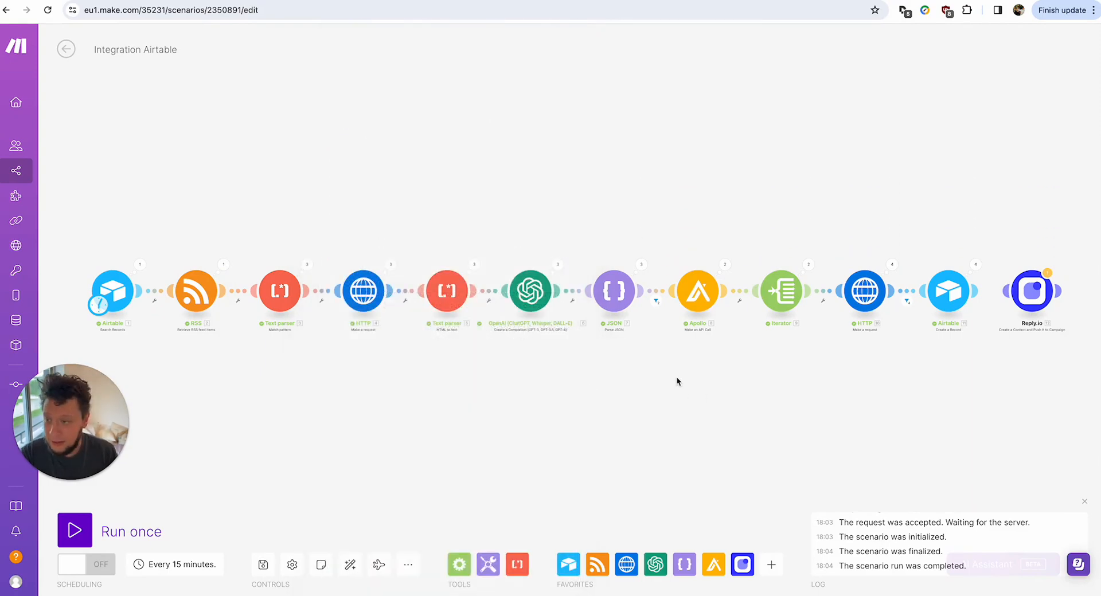
Inspect the HTTP request's first operation details.
click(389, 265)
click(455, 252)
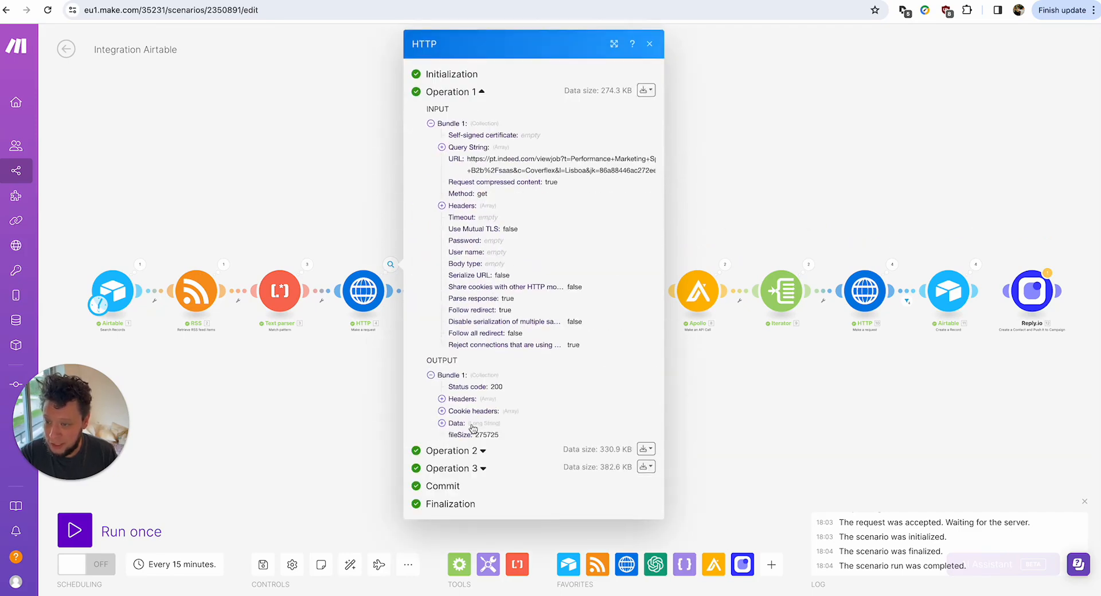
scroll(507, 468, down, 10)
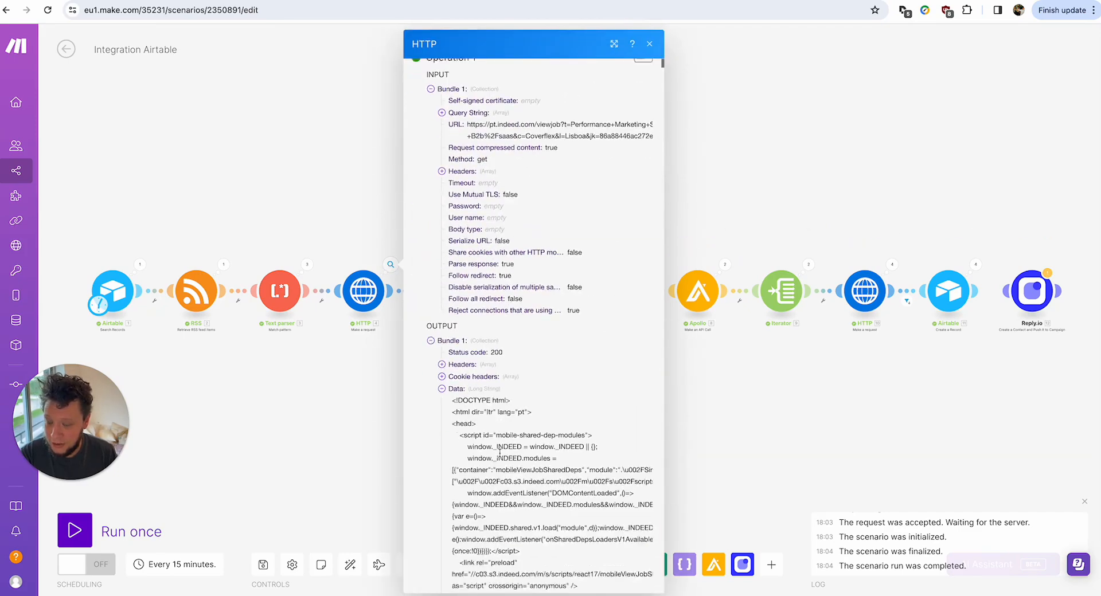
click(373, 411)
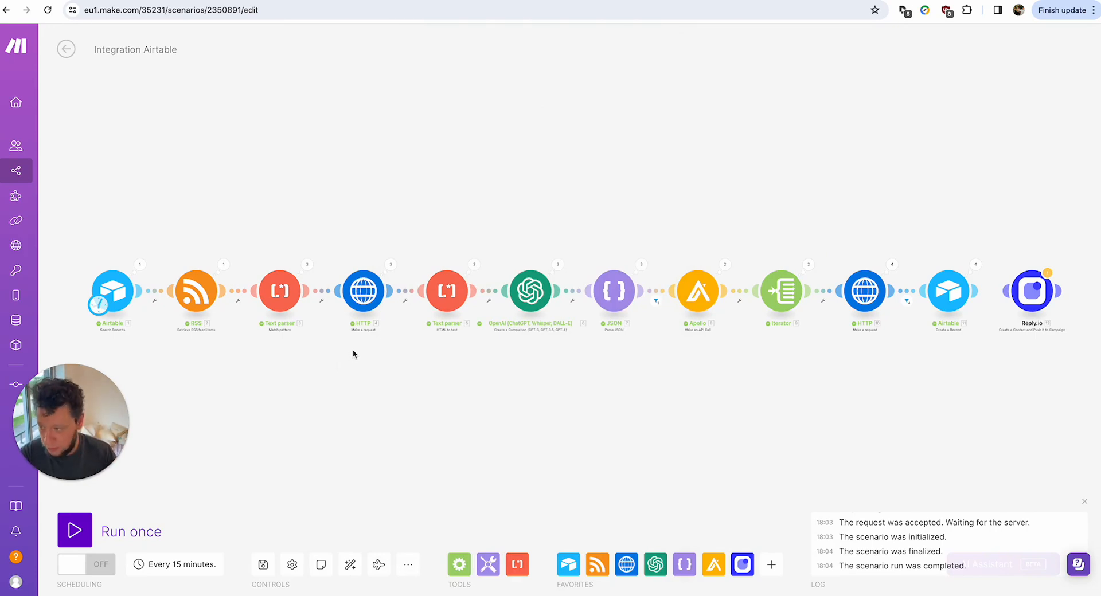
Inspect the HTML-to-text parser's first converted job description.
click(479, 270)
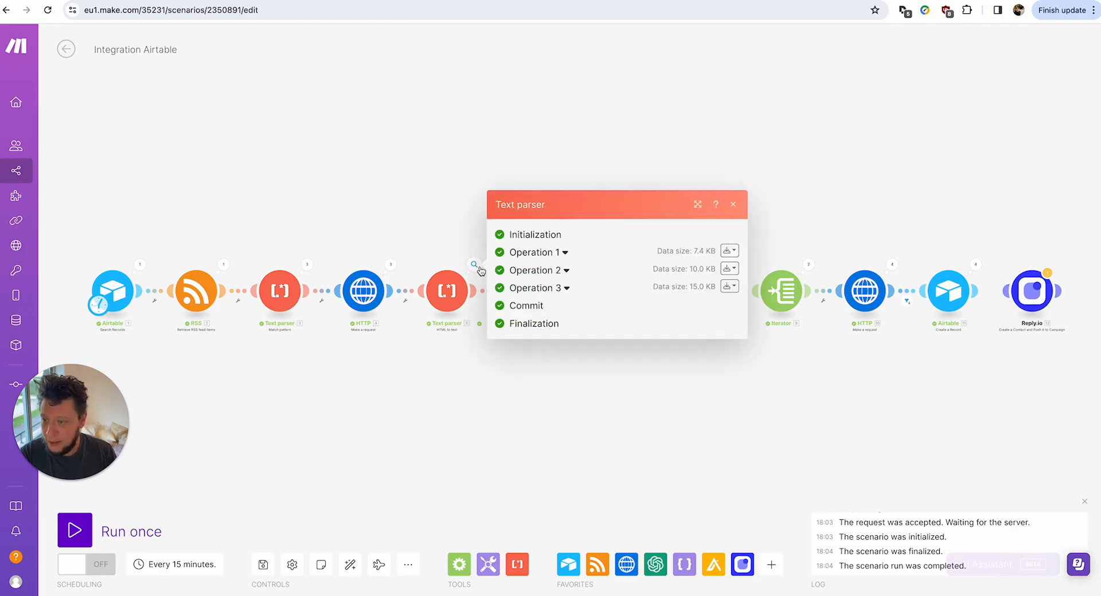
click(523, 255)
click(565, 310)
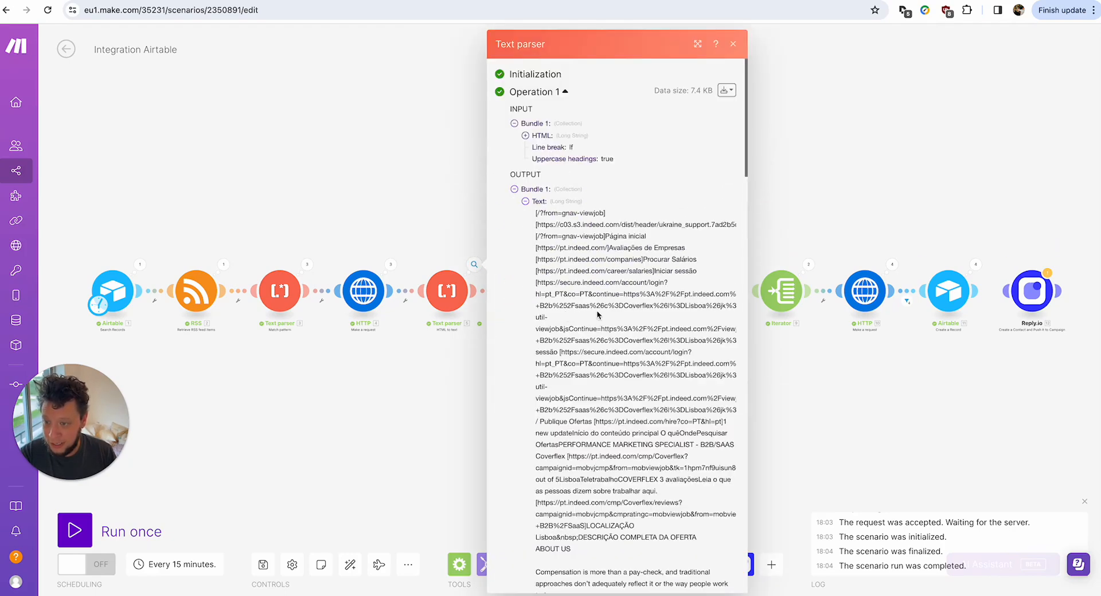
scroll(597, 315, down, 15)
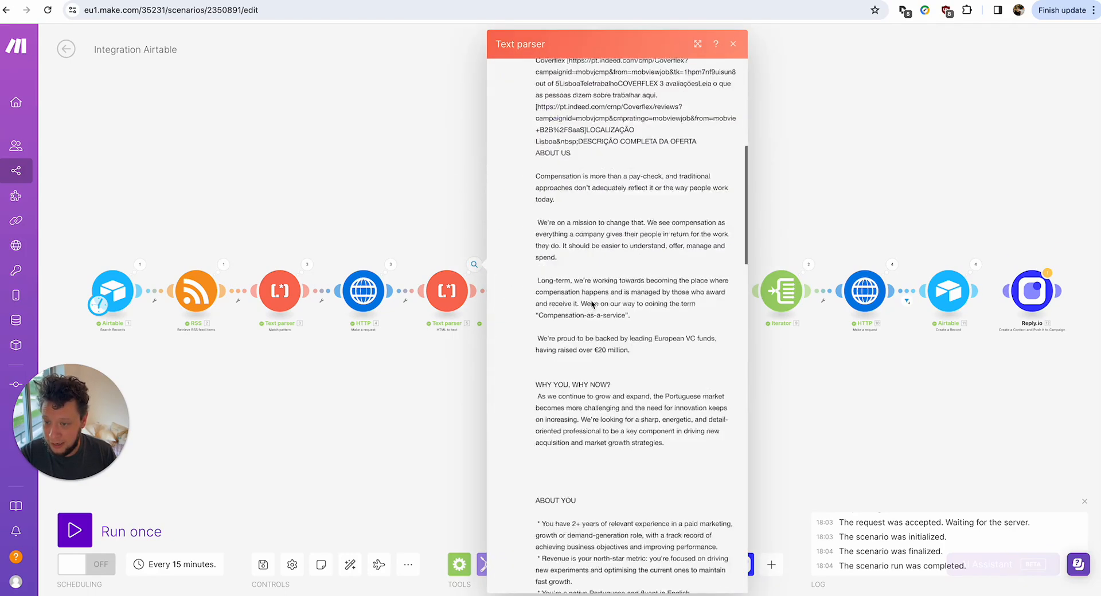
click(391, 266)
click(375, 217)
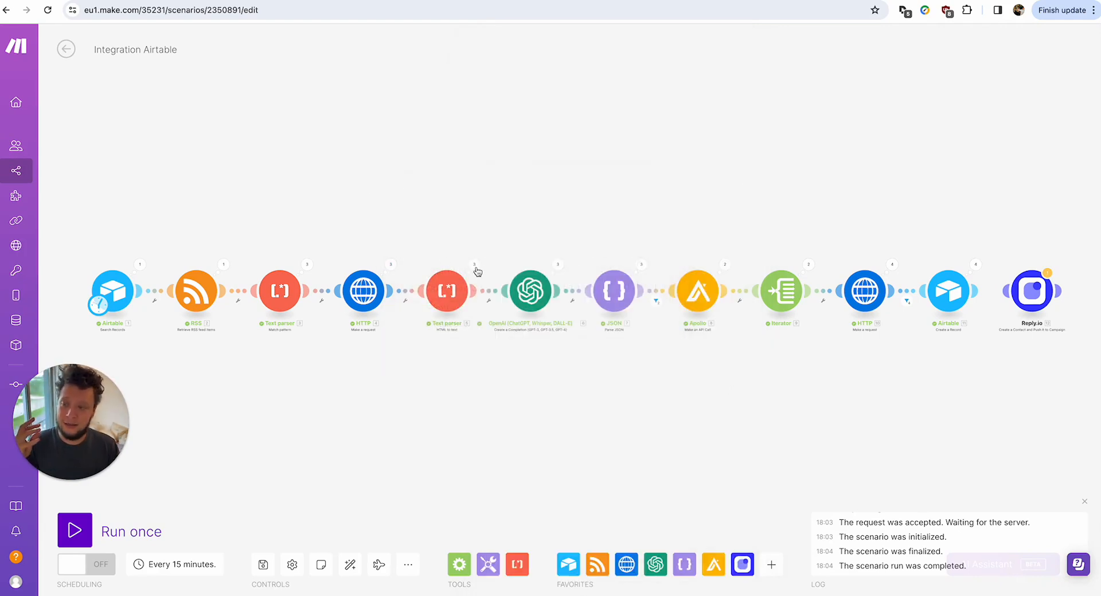
Inspect the HTML-to-text parser's third operation converted text.
click(469, 269)
click(568, 291)
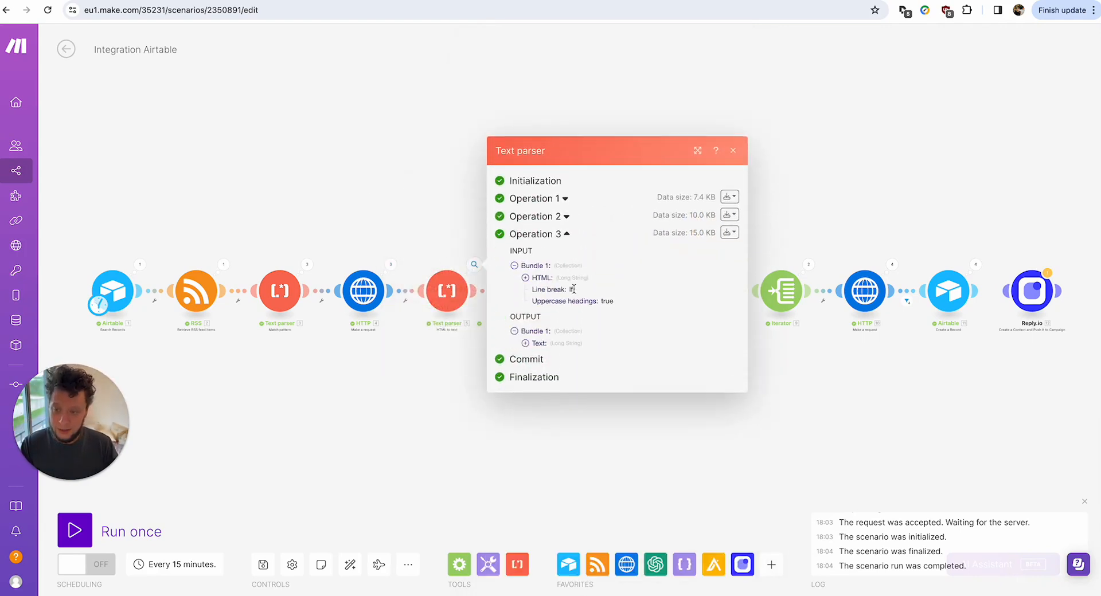
click(553, 350)
scroll(553, 351, down, 4)
scroll(539, 258, up, 4)
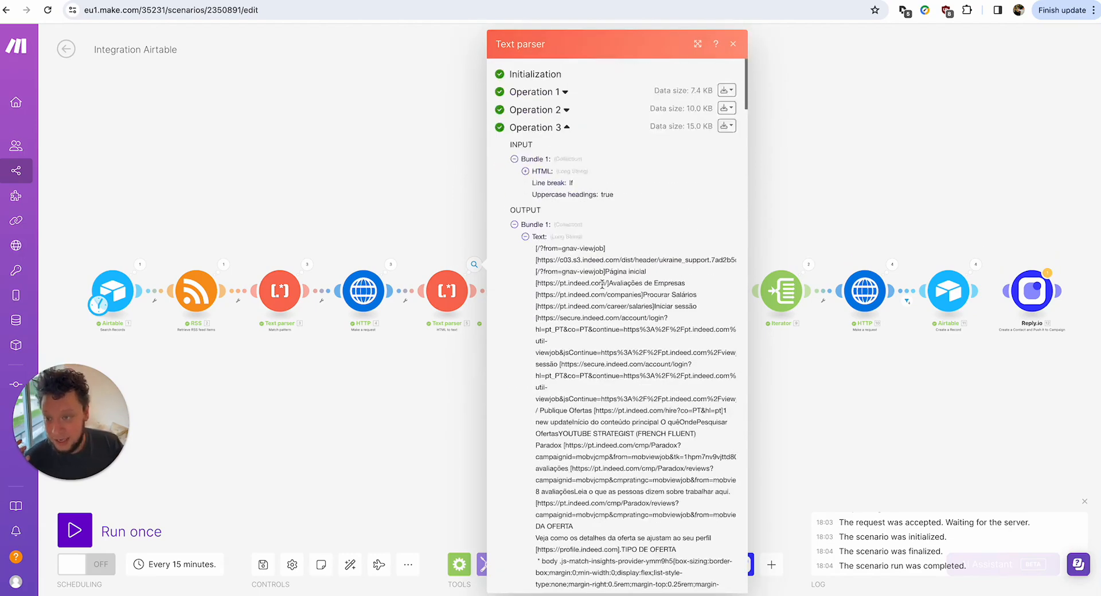
scroll(532, 193, down, 2)
drag(534, 114, 543, 493)
scroll(545, 493, down, 20)
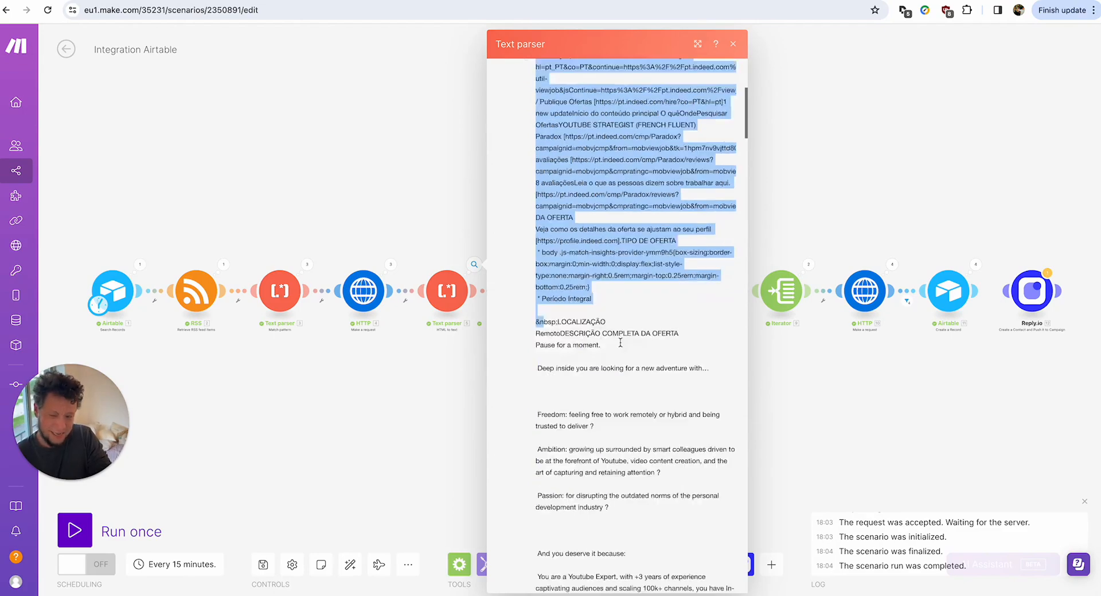
click(401, 389)
Check the OpenAI output, then open its gpt-4-1106-preview chat completion settings and prompt.
click(558, 266)
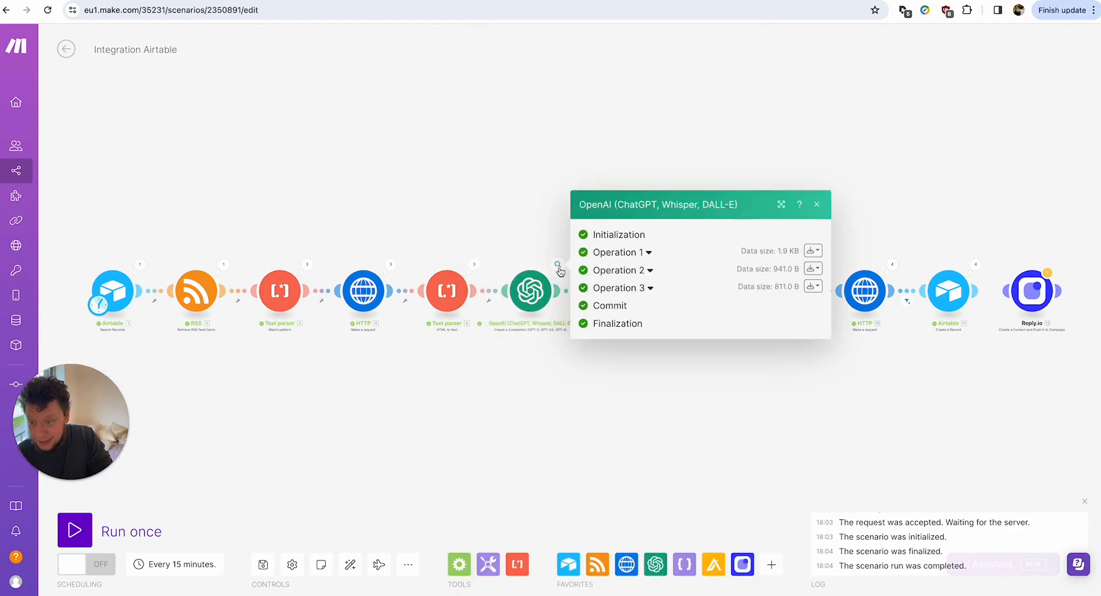
click(616, 253)
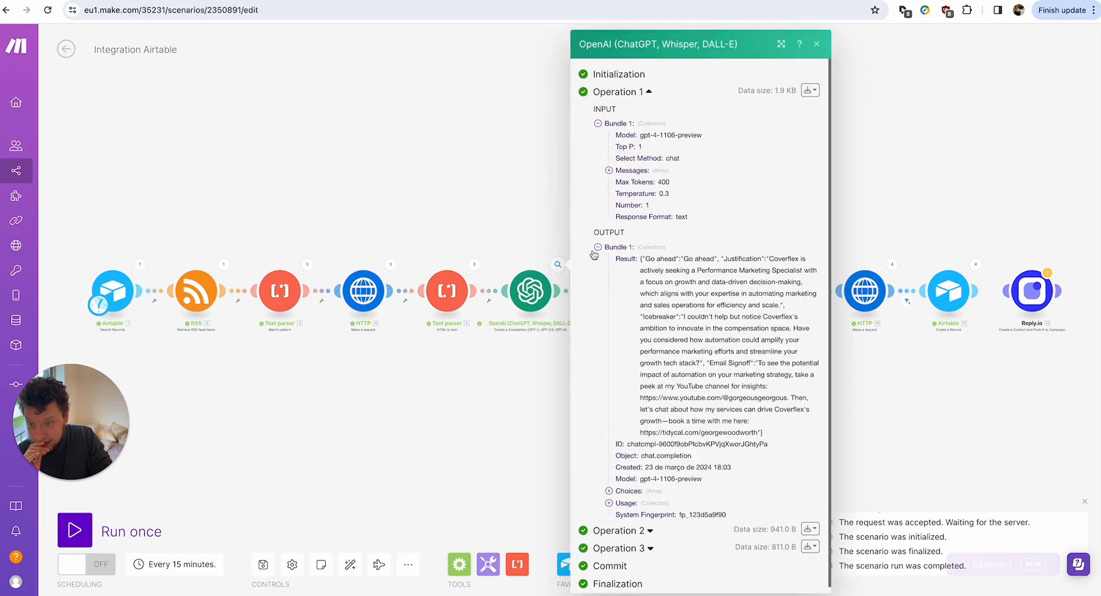
click(514, 250)
click(530, 290)
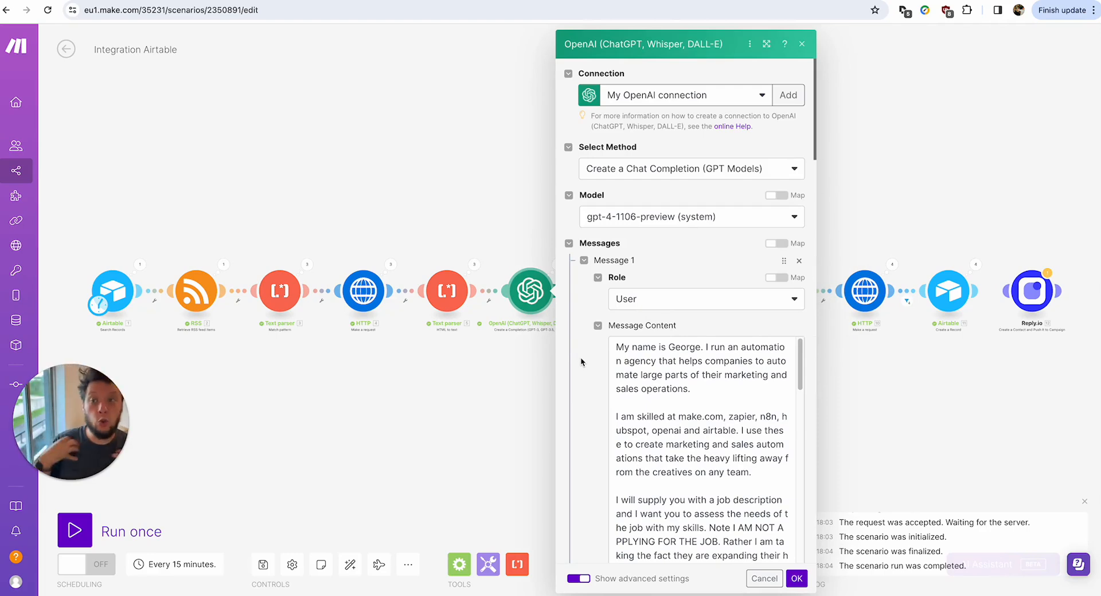
triple_click(626, 360)
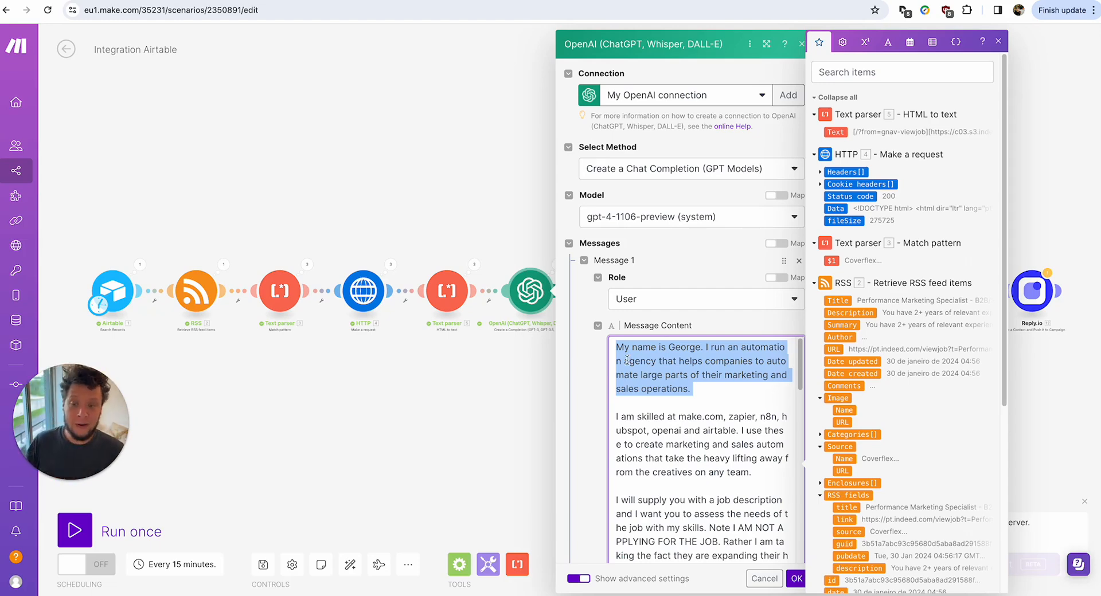
click(627, 360)
double_click(627, 360)
click(616, 348)
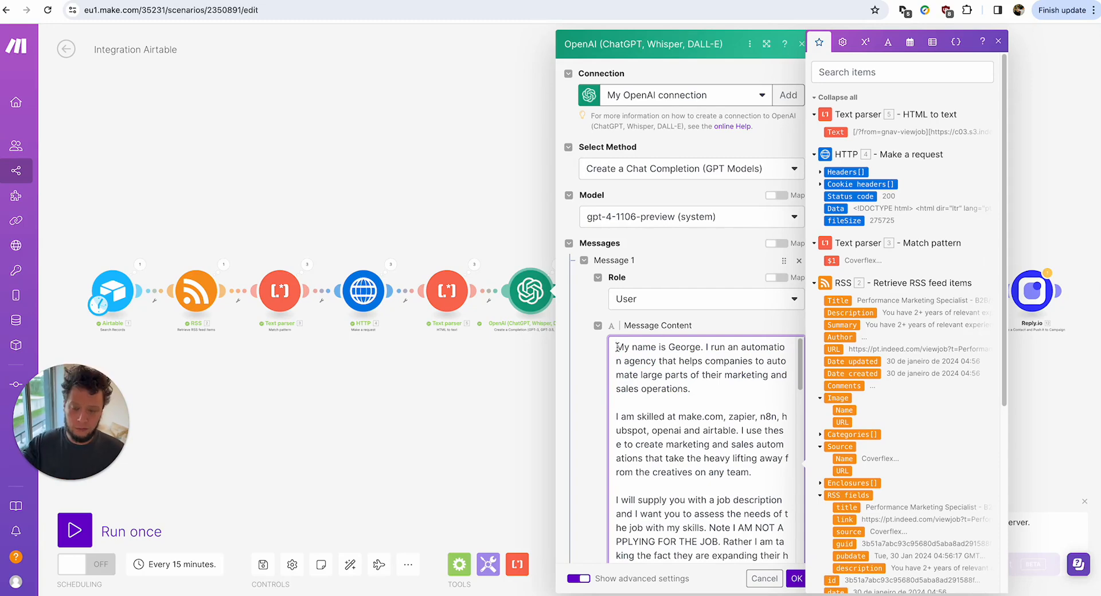
drag(617, 348, 701, 388)
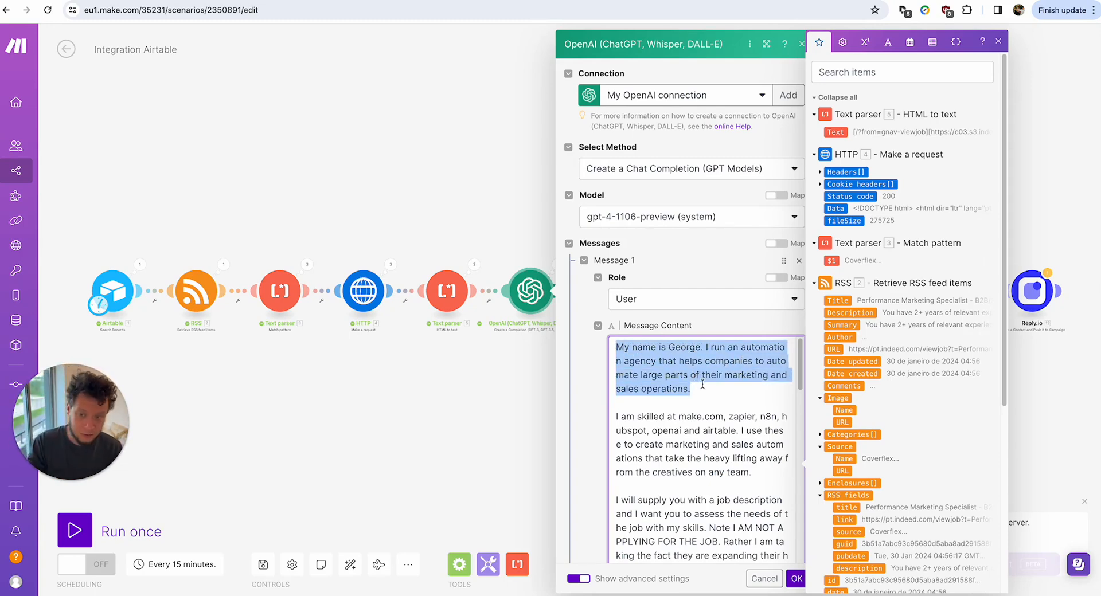
scroll(924, 378, down, 5)
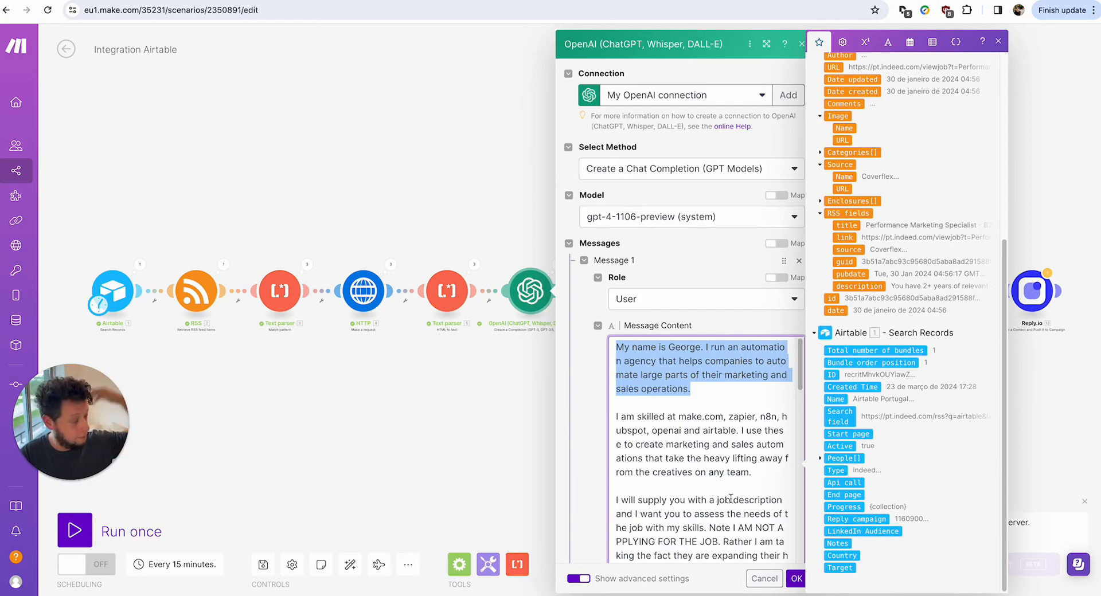
double_click(654, 430)
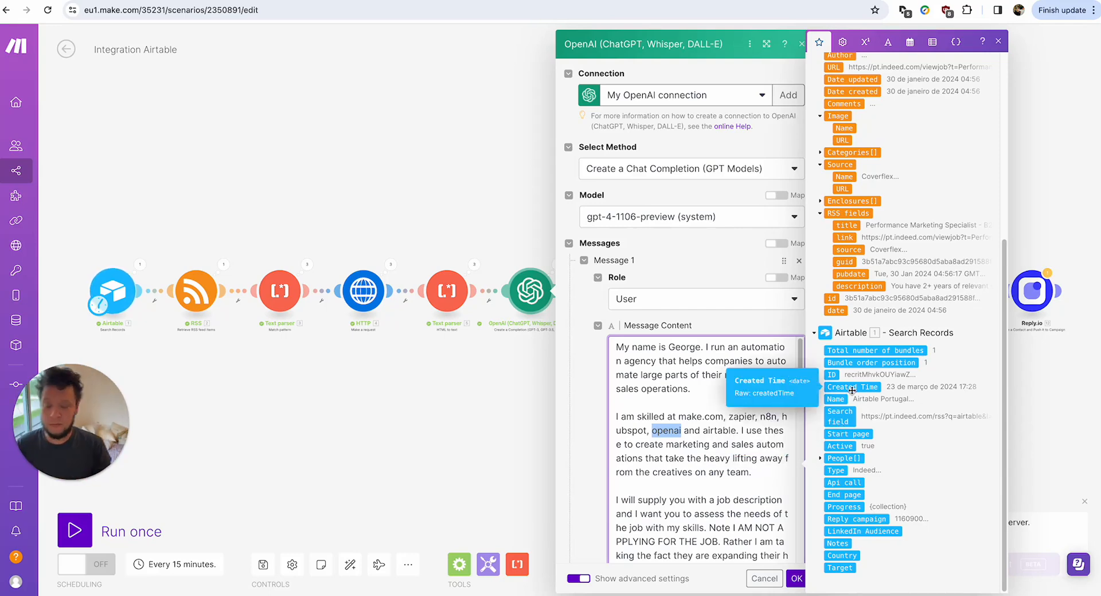
triple_click(699, 364)
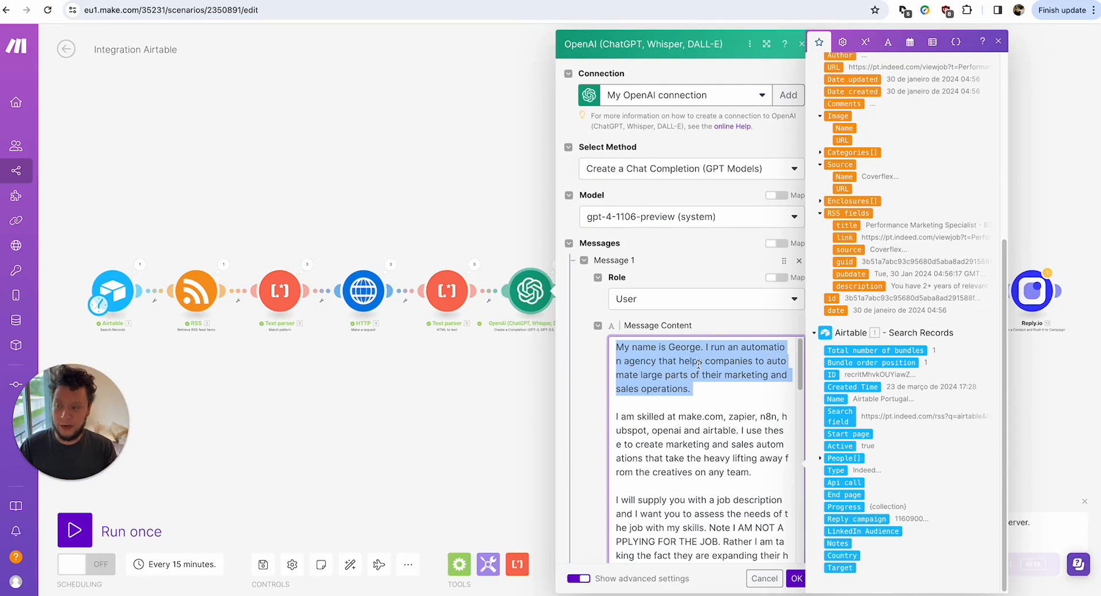
double_click(698, 364)
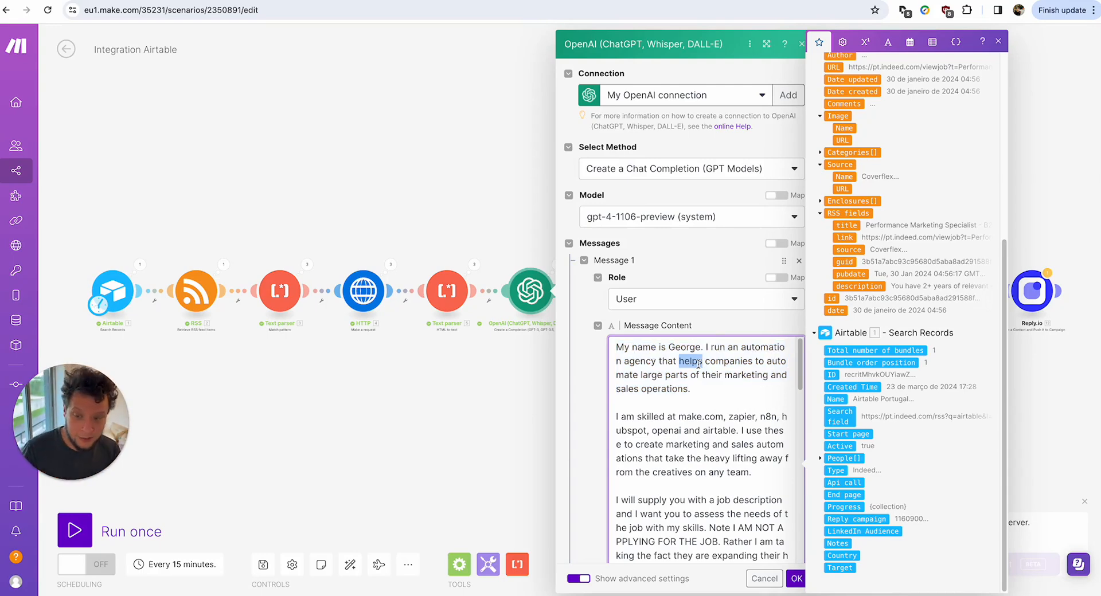
click(708, 392)
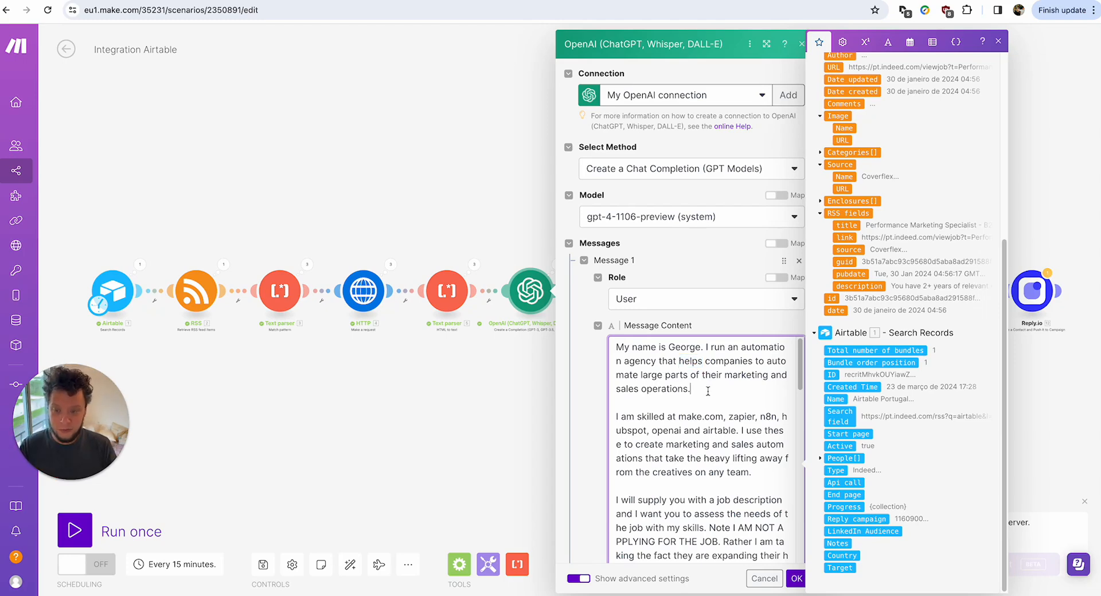
scroll(705, 389, down, 2)
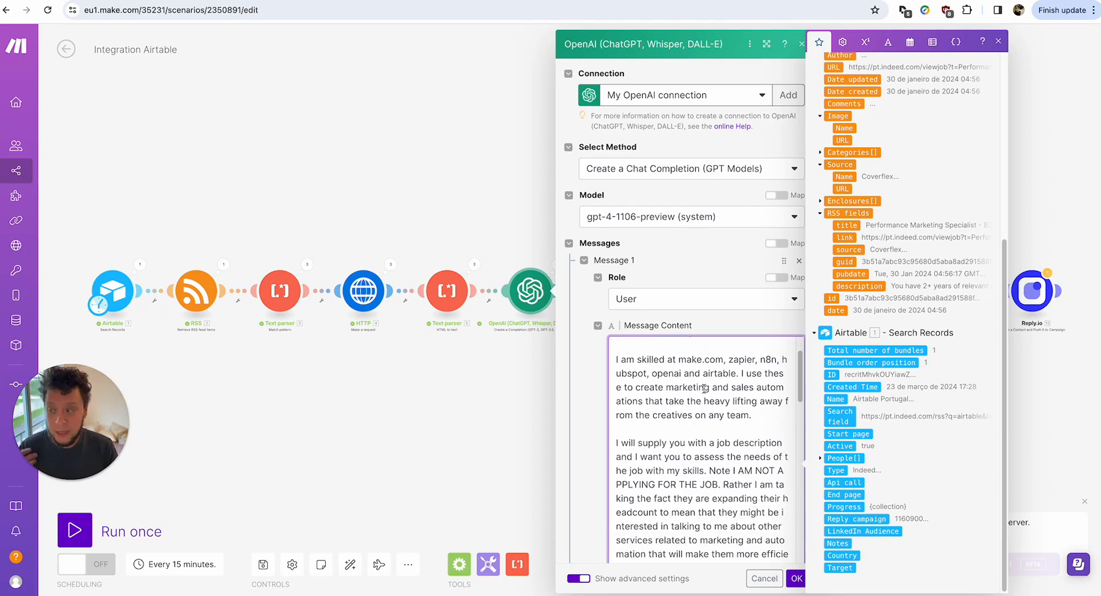
double_click(704, 388)
scroll(704, 389, down, 7)
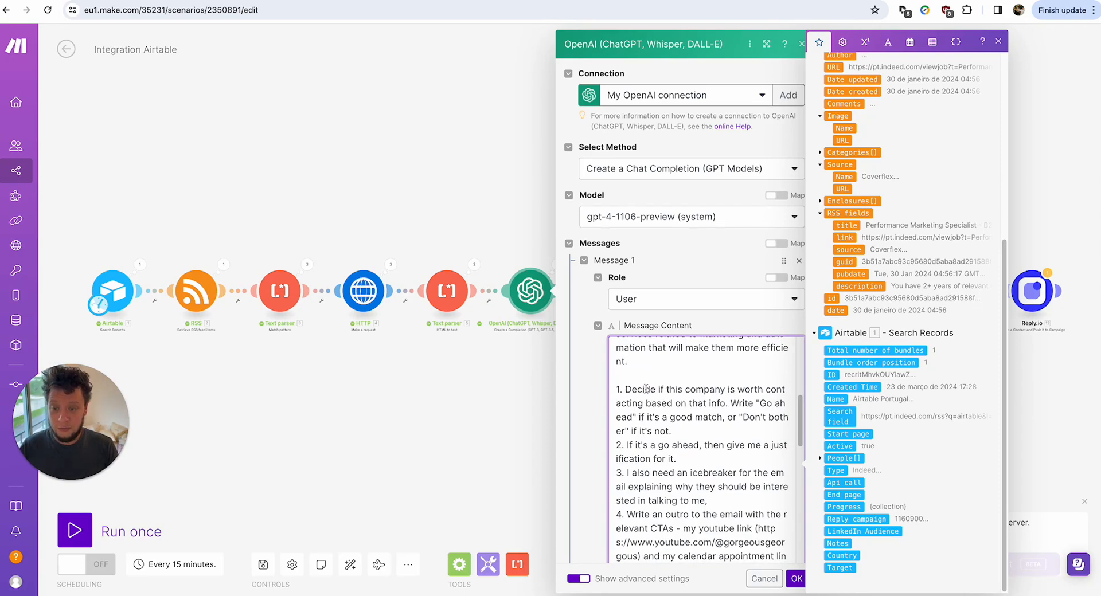
scroll(646, 389, up, 3)
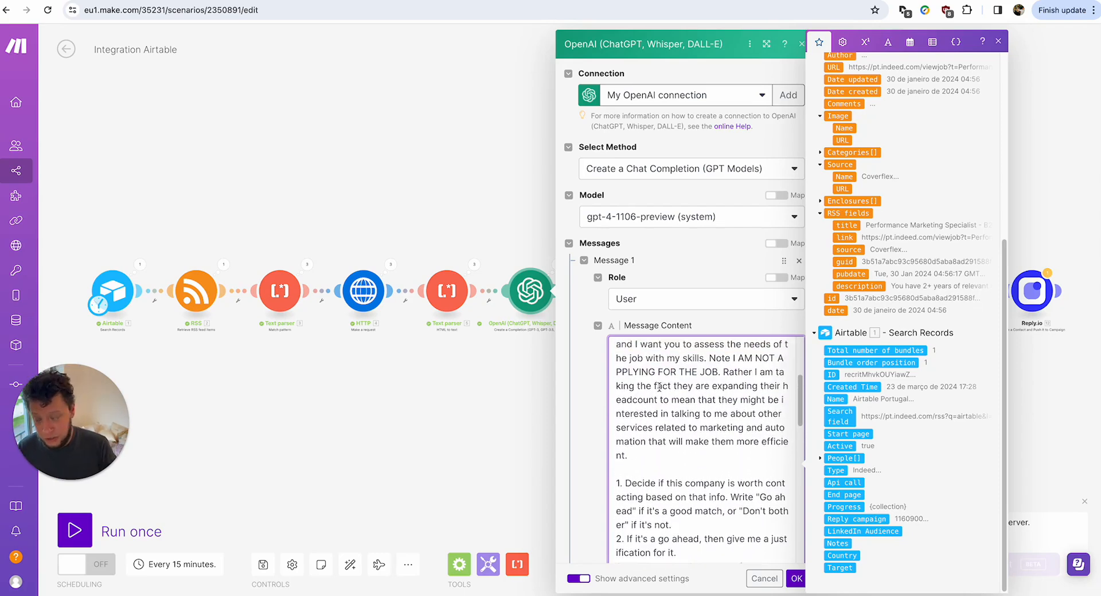
scroll(659, 388, up, 1)
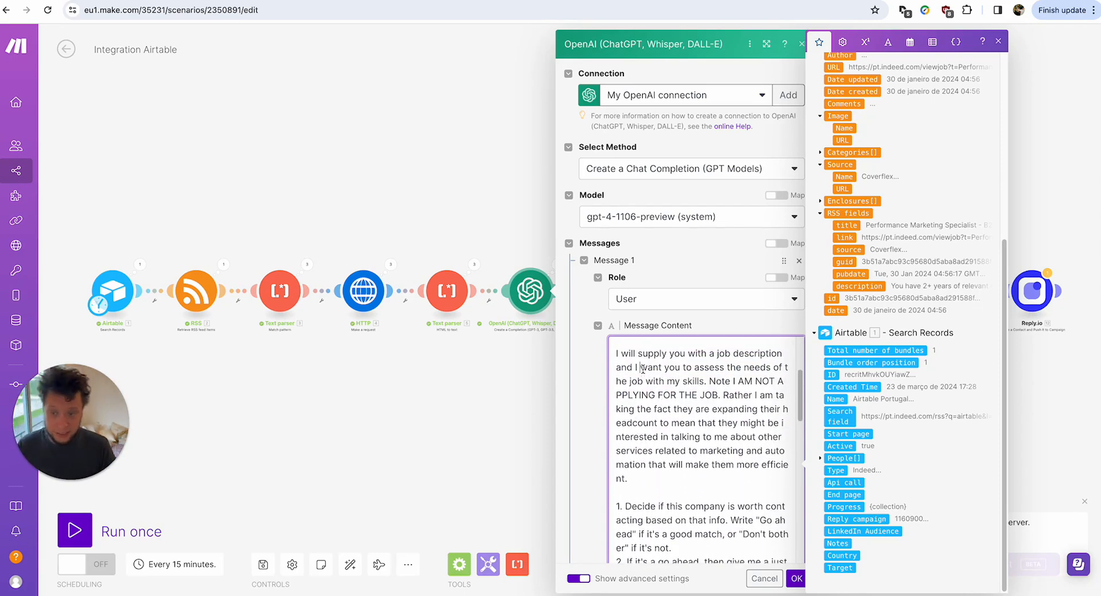
triple_click(643, 369)
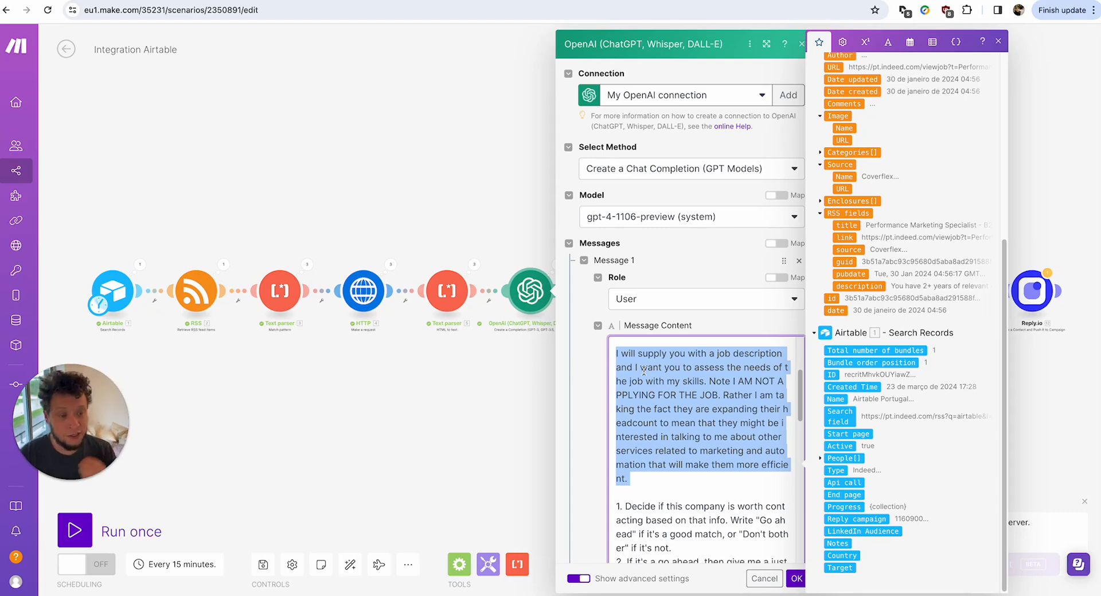
click(644, 371)
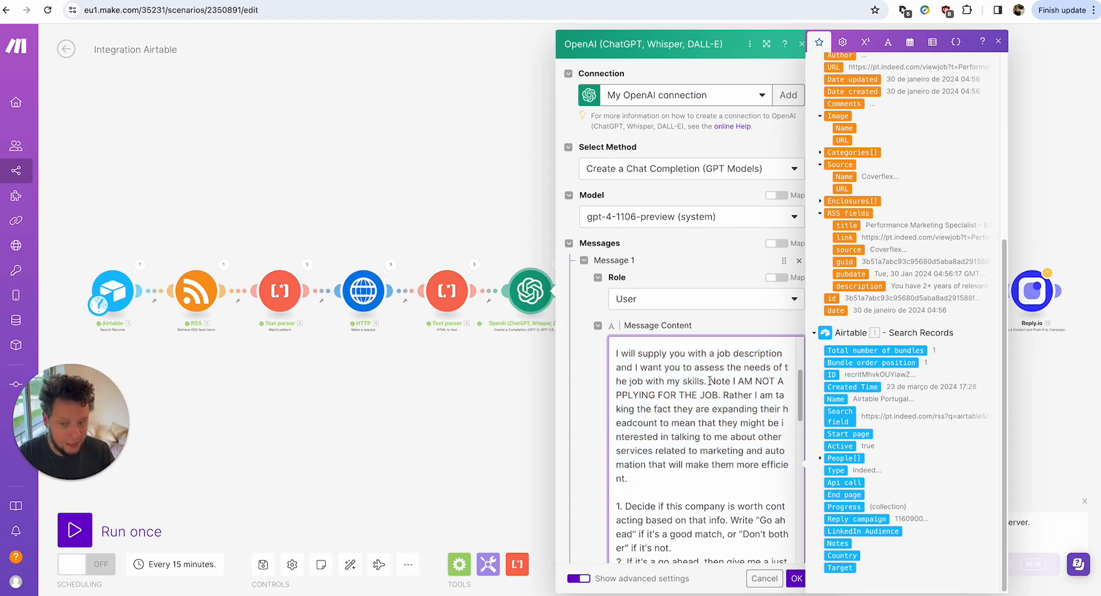
drag(709, 380, 727, 392)
scroll(710, 417, down, 5)
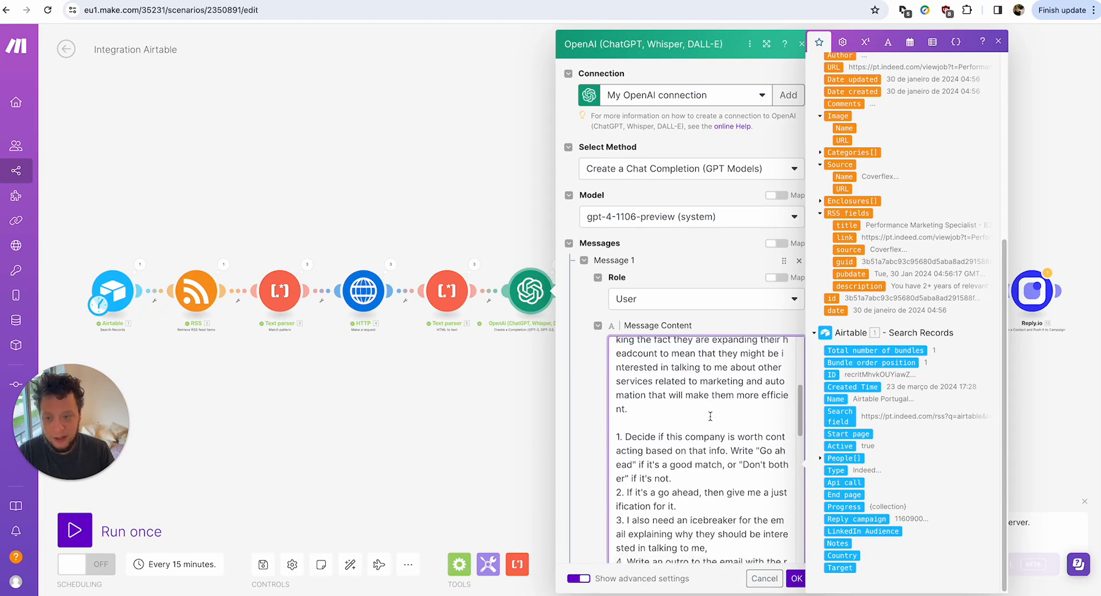
drag(616, 372, 744, 451)
scroll(751, 451, up, 2)
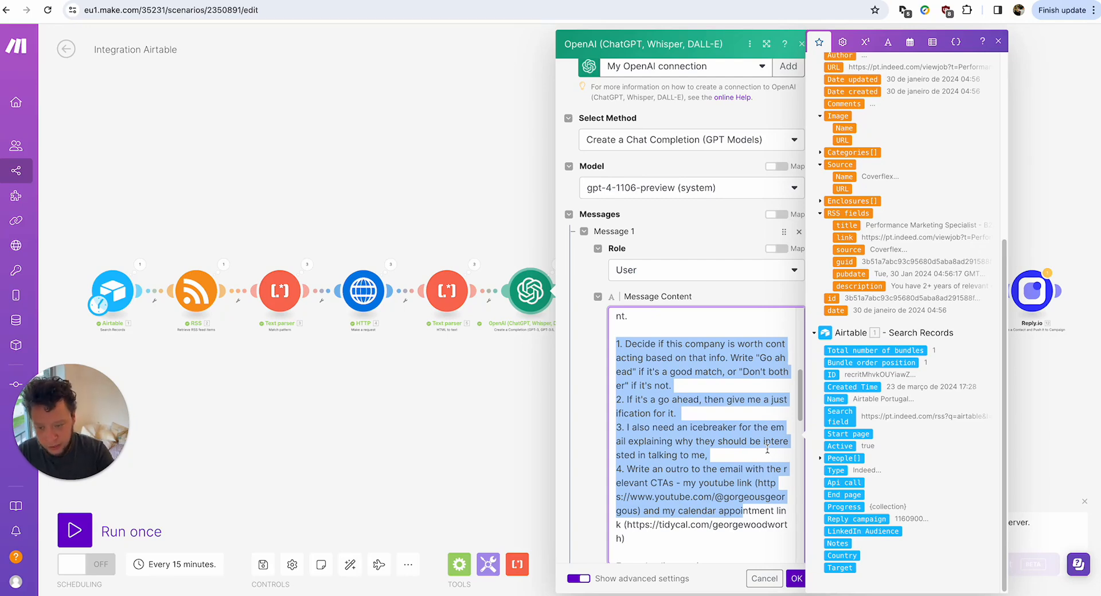
Highlight the example client projects and the general skills list in the OpenAI prompt.
scroll(767, 450, down, 6)
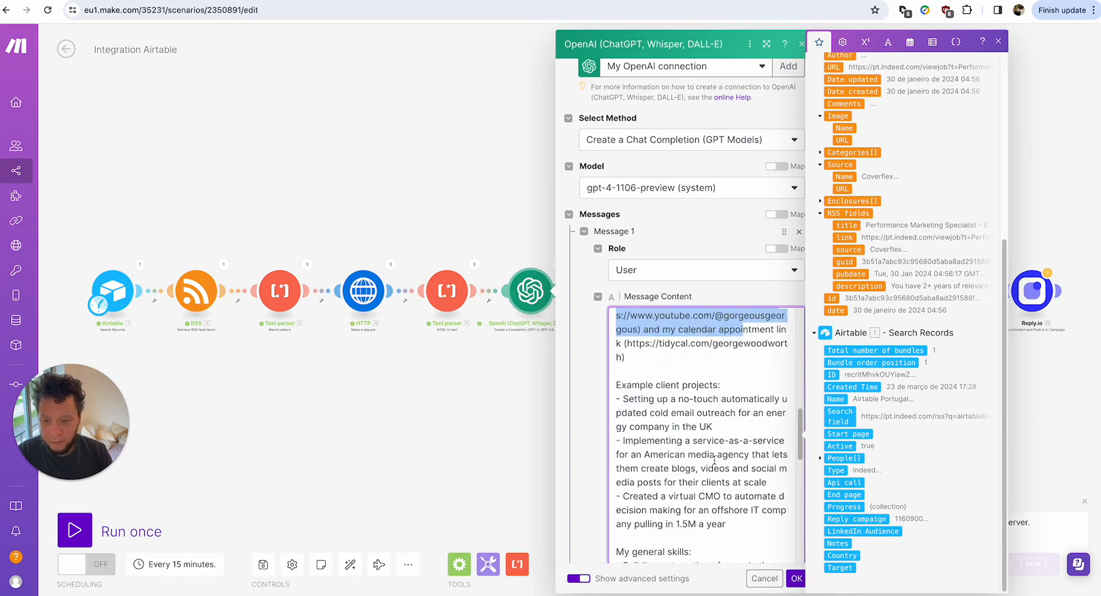
drag(617, 385, 770, 528)
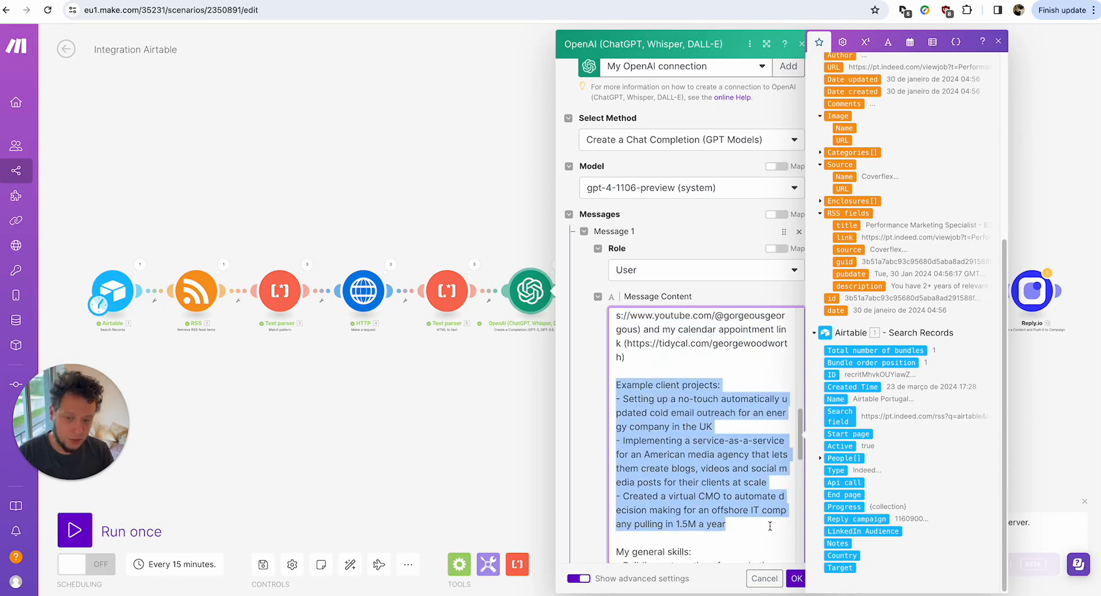
scroll(768, 526, down, 4)
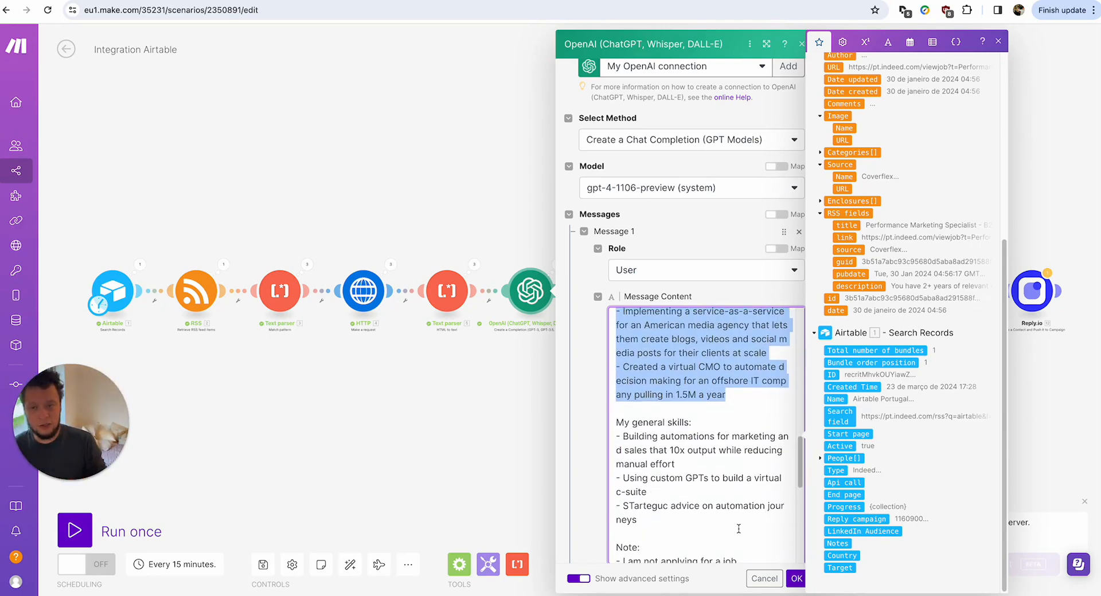
scroll(717, 476, up, 1)
scroll(702, 464, down, 3)
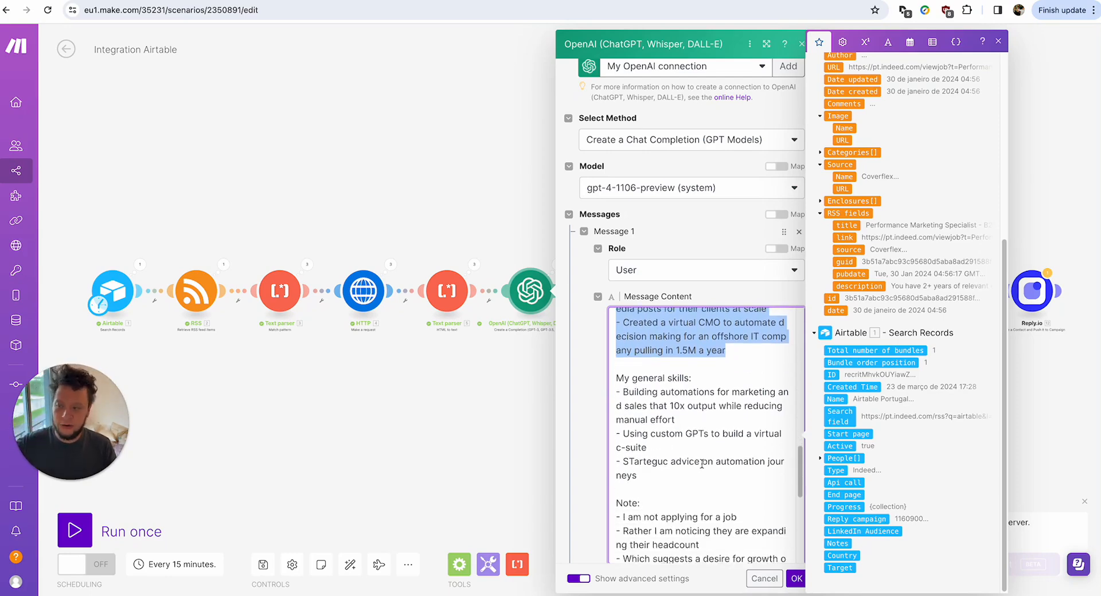
scroll(704, 461, down, 1)
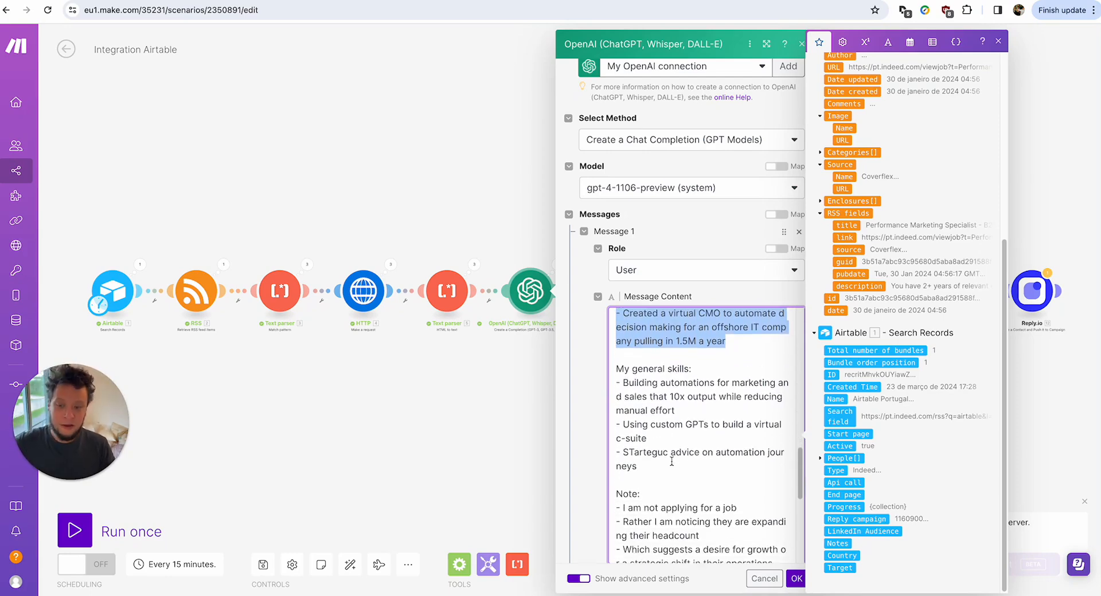
drag(658, 475, 615, 356)
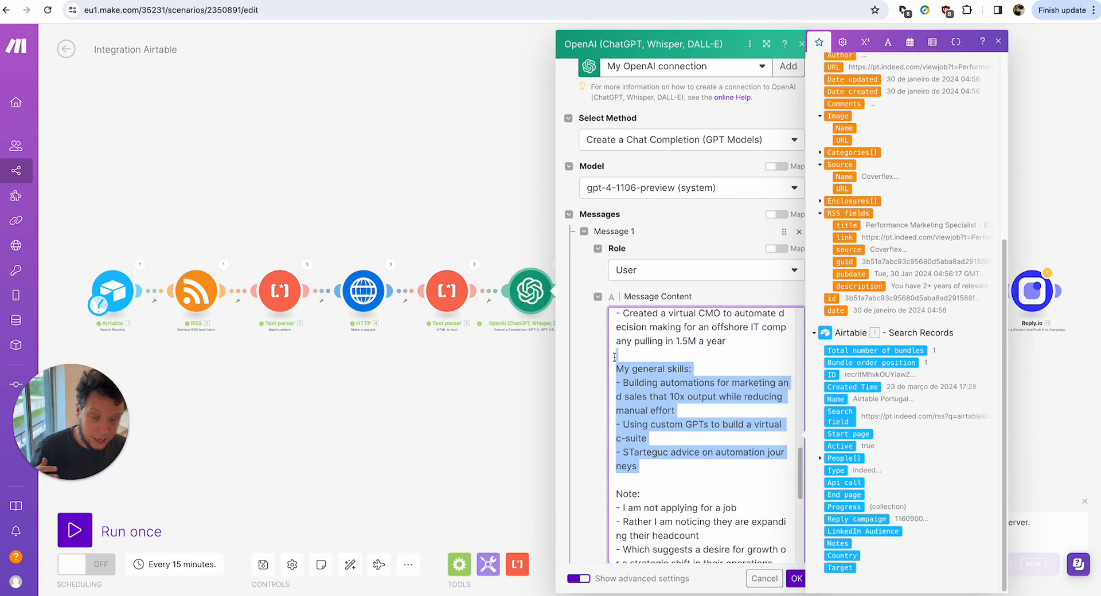
click(719, 397)
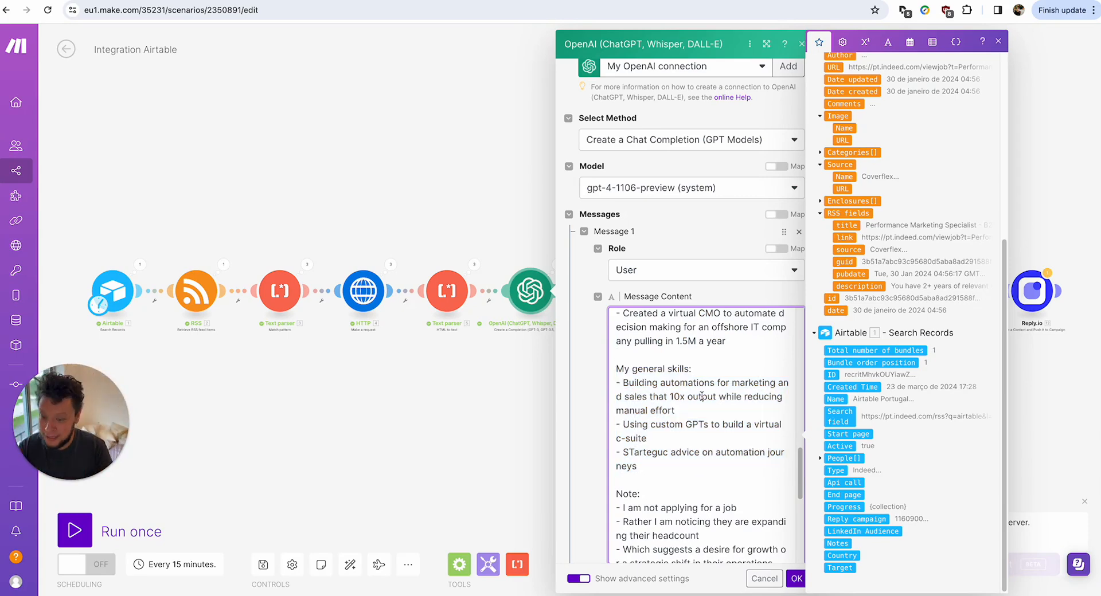
Highlight the prompt's note lines about not job-hunting.
scroll(700, 395, down, 5)
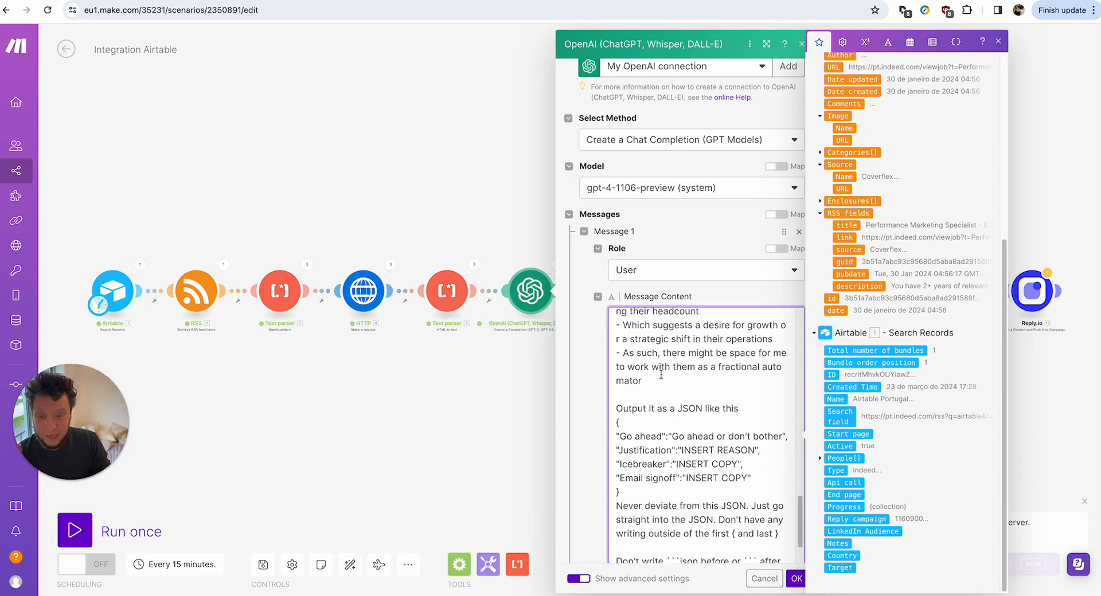
scroll(660, 375, up, 5)
scroll(661, 375, down, 2)
drag(621, 408, 761, 434)
scroll(717, 441, down, 1)
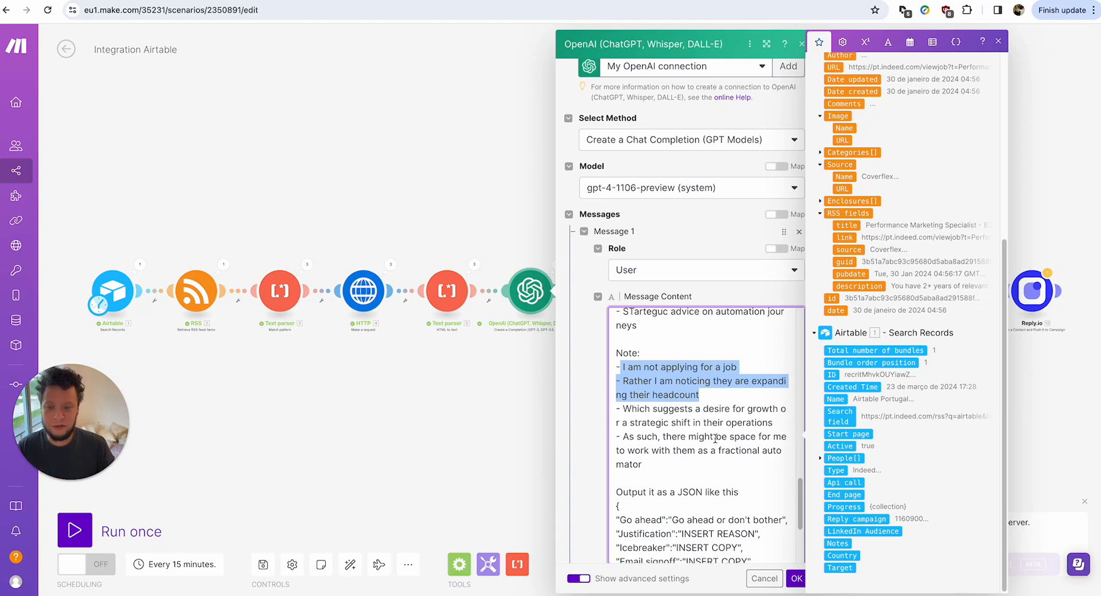
click(741, 449)
Highlight the JSON output instructions and the Go ahead and Justification keys.
scroll(743, 445, down, 3)
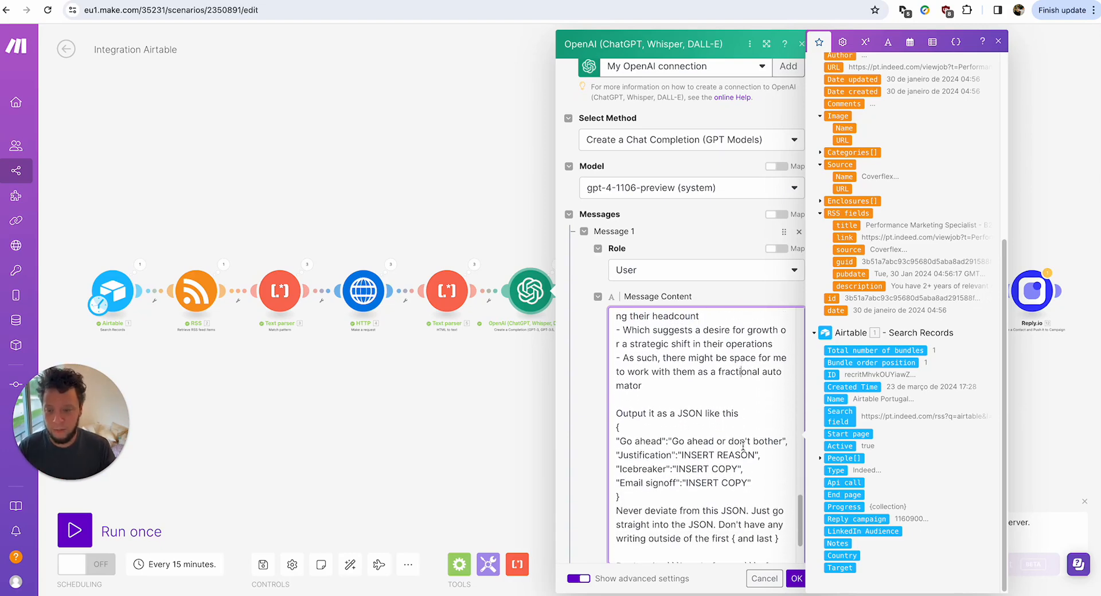
drag(614, 408, 789, 543)
click(633, 455)
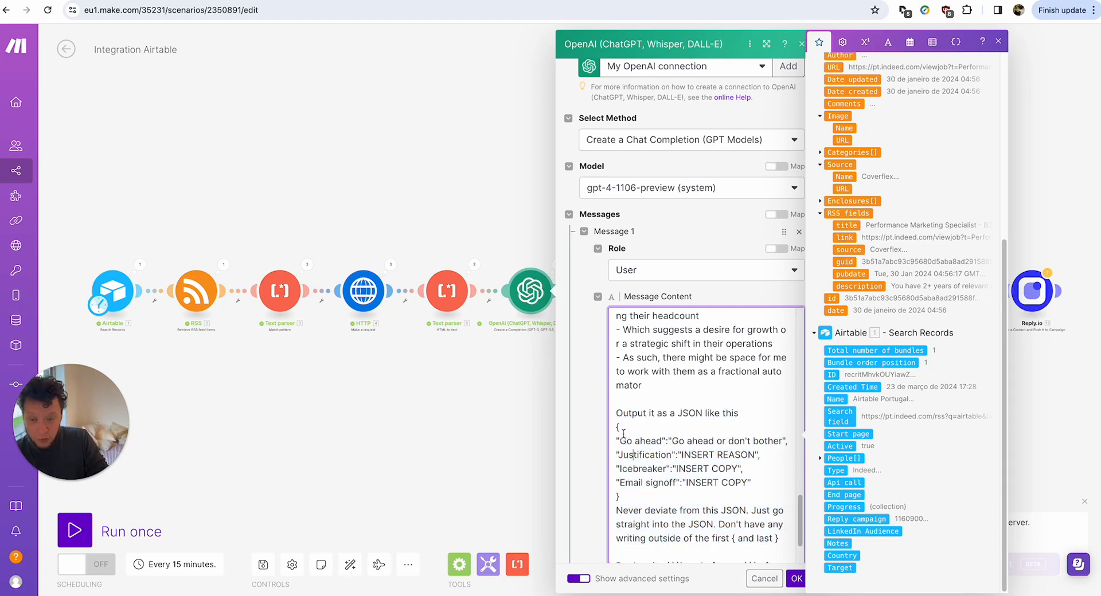
drag(618, 440, 738, 454)
click(625, 454)
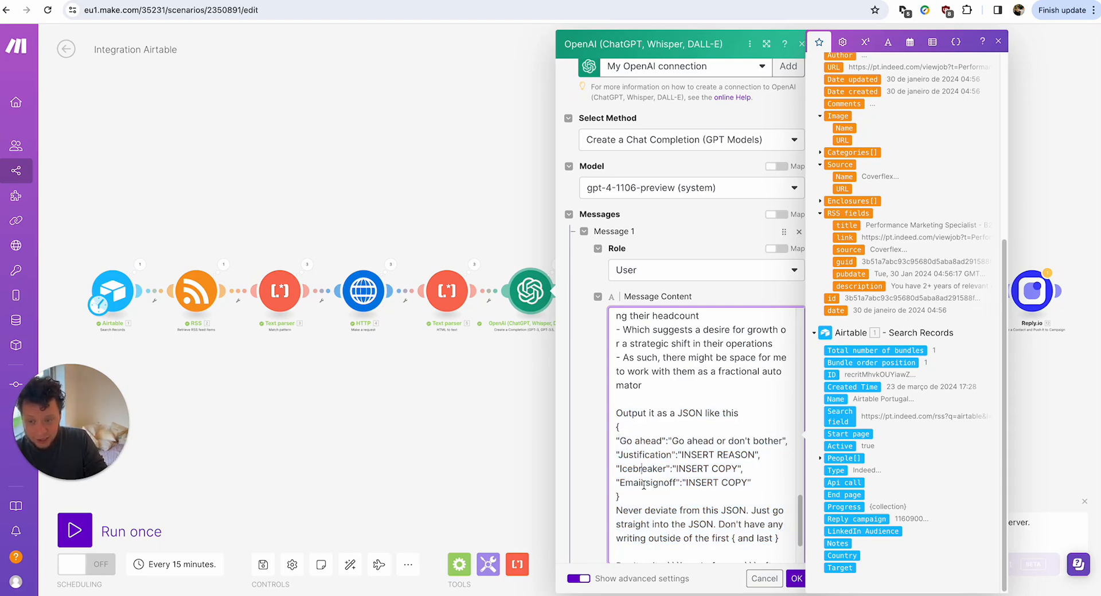
Point out the rules after the JSON template, including the braces and the three backticks before json.
scroll(625, 456, down, 5)
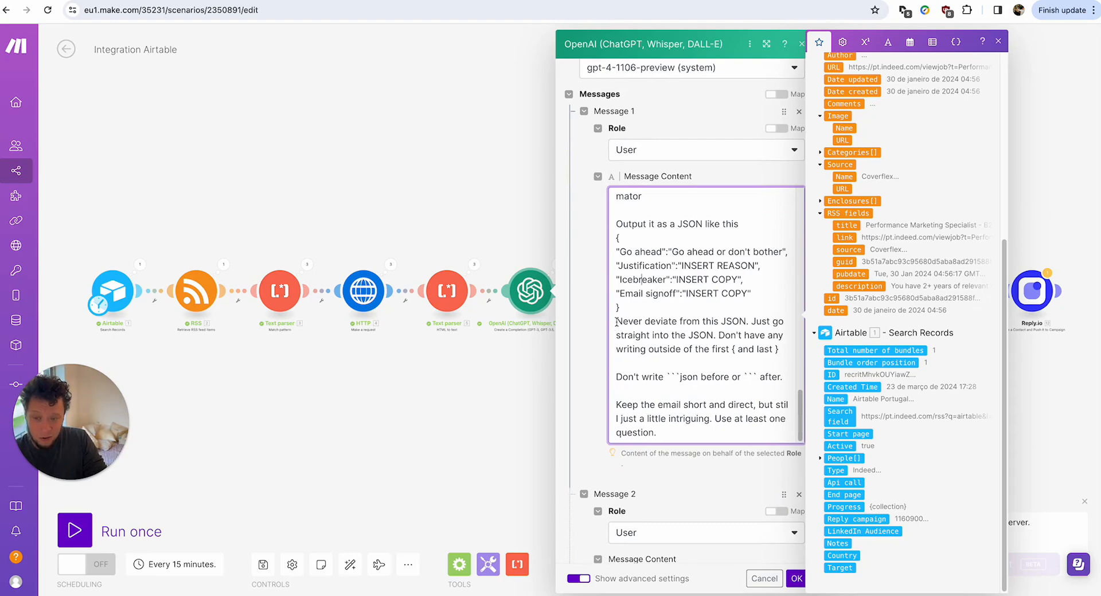
drag(615, 321, 765, 427)
click(630, 338)
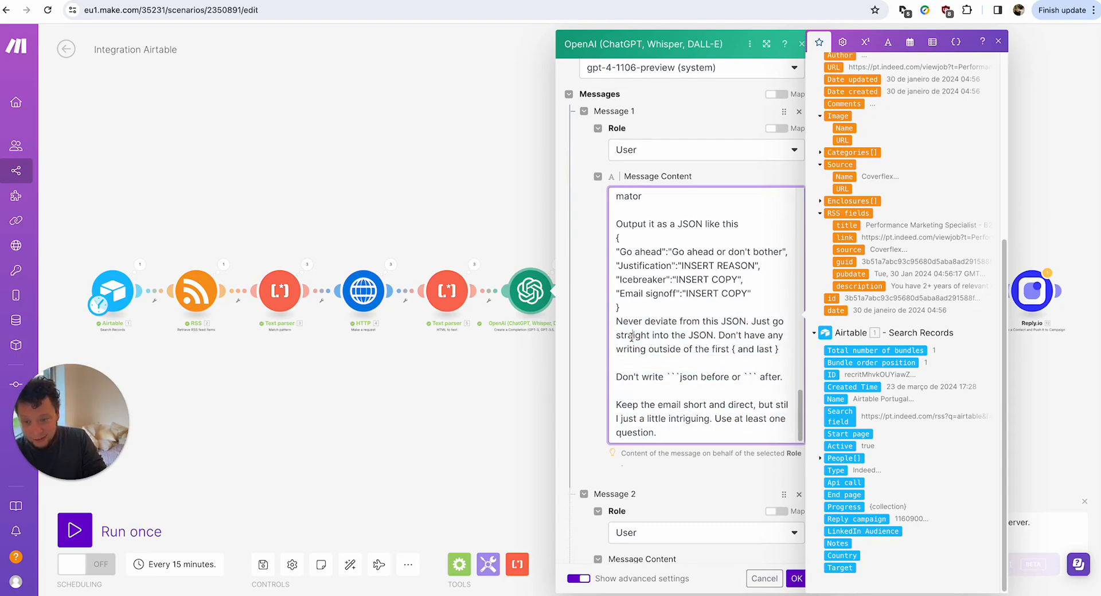
drag(730, 349, 742, 349)
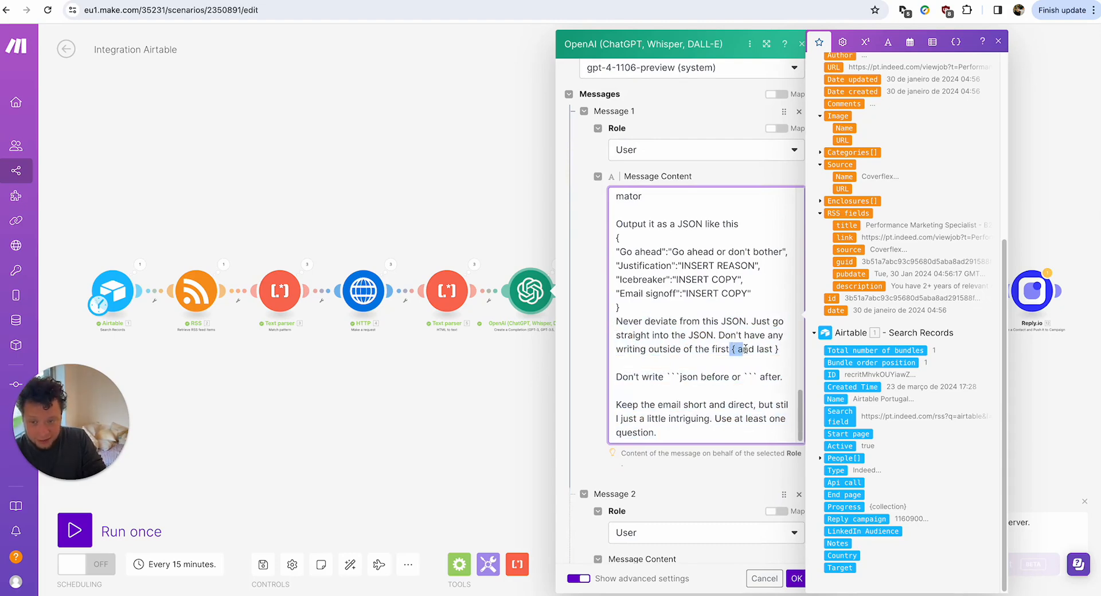
click(772, 348)
click(781, 348)
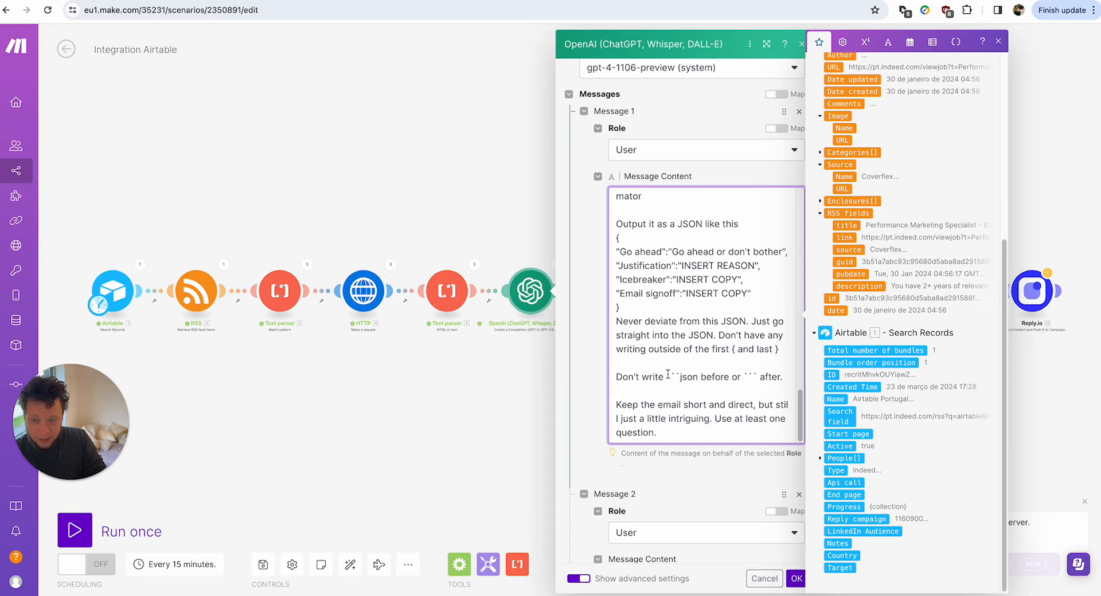
drag(666, 376, 681, 377)
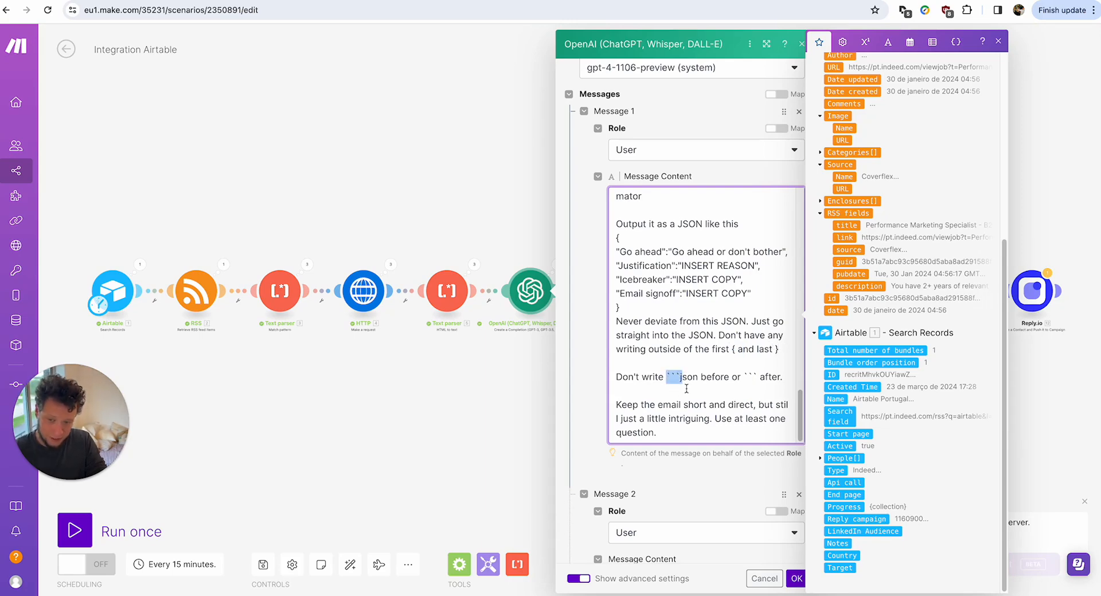
click(695, 378)
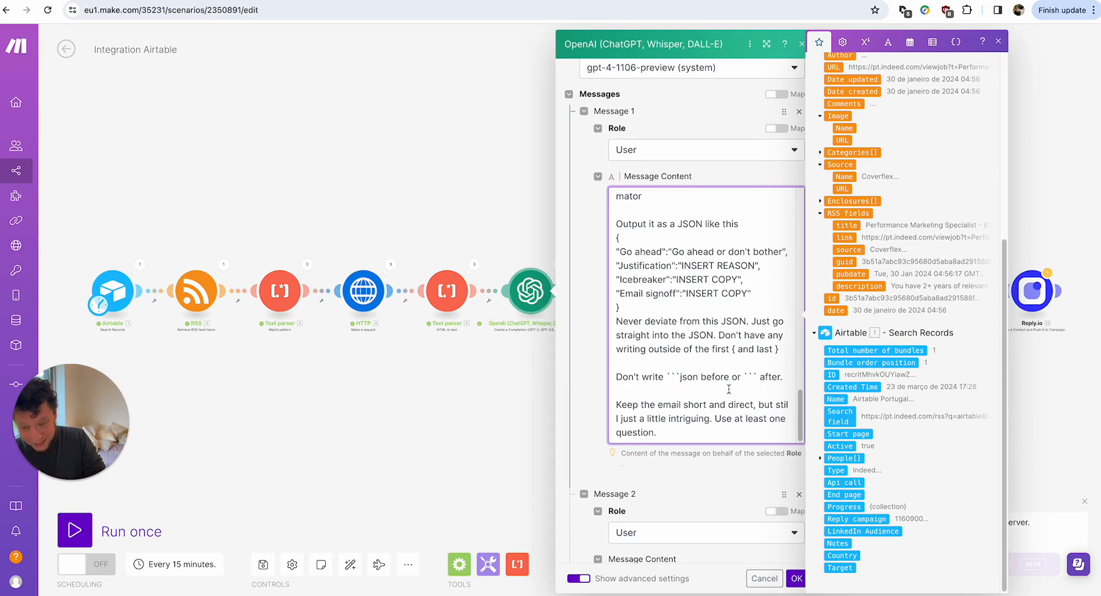
Highlight the keep-the-email-short paragraph and the example JSON answer in Message 3.
scroll(699, 395, down, 1)
scroll(694, 379, down, 3)
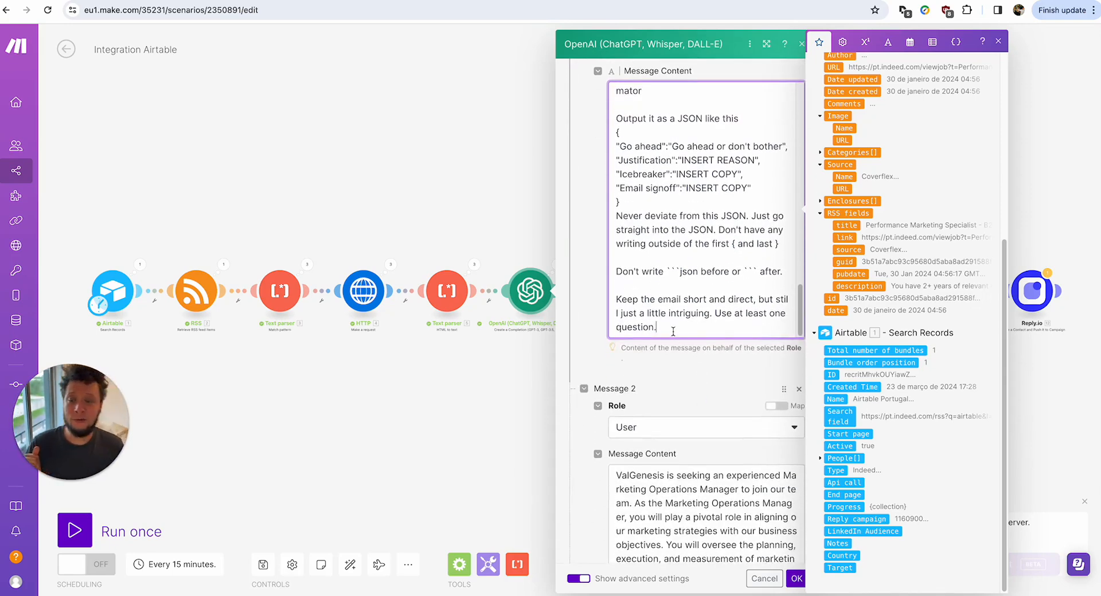
drag(673, 331, 611, 298)
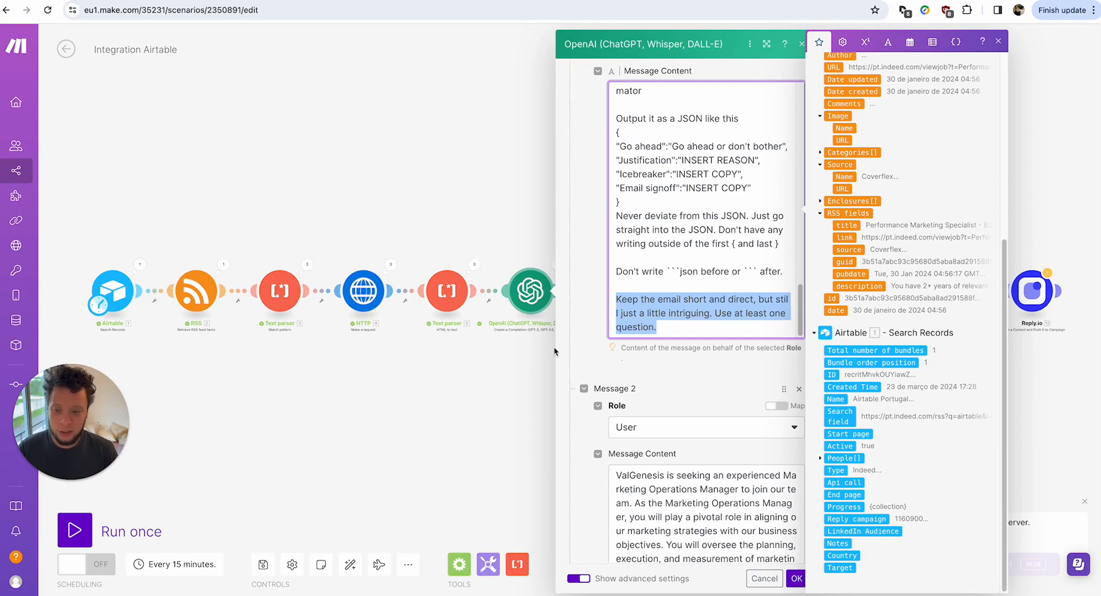
scroll(633, 265, down, 9)
scroll(633, 265, down, 9)
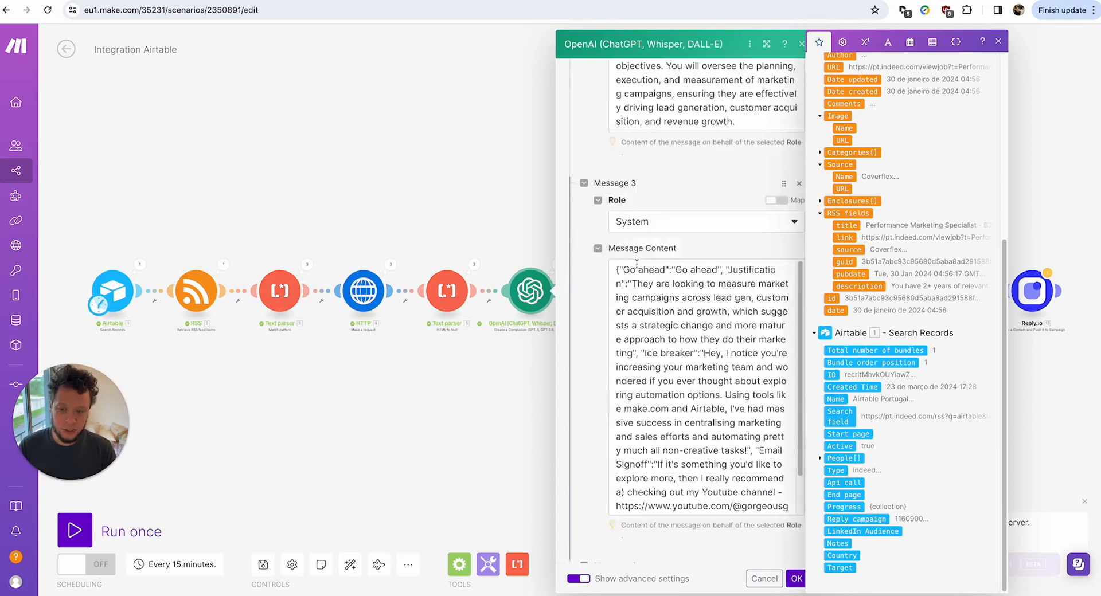
double_click(689, 312)
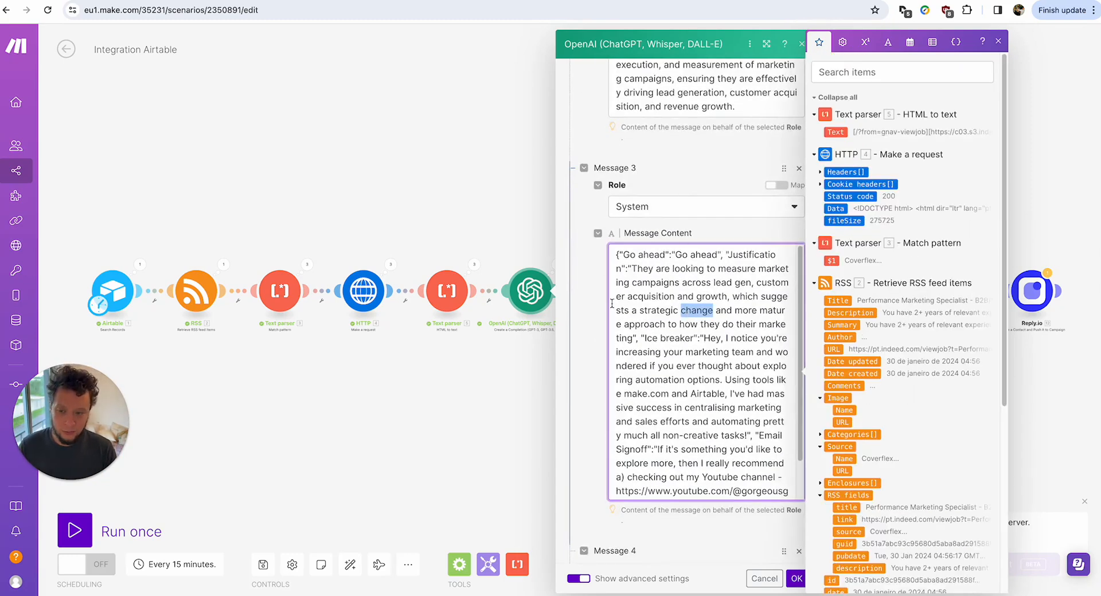
Check Message 4's mapped Title and Text fields, close the OpenAI settings and show its run results.
scroll(612, 304, down, 2)
scroll(590, 306, down, 12)
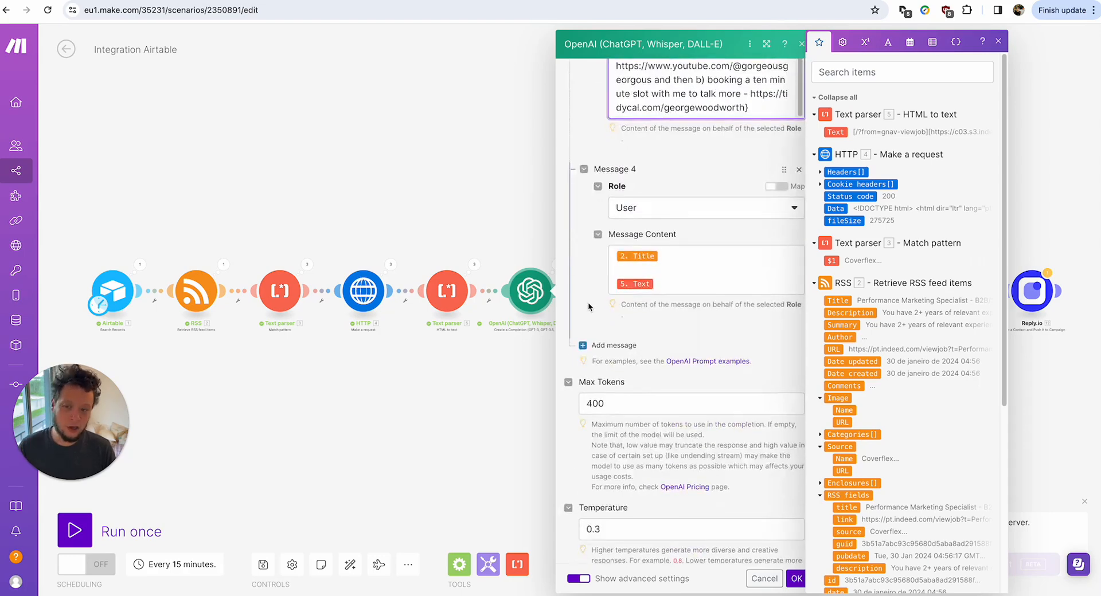
scroll(589, 307, down, 1)
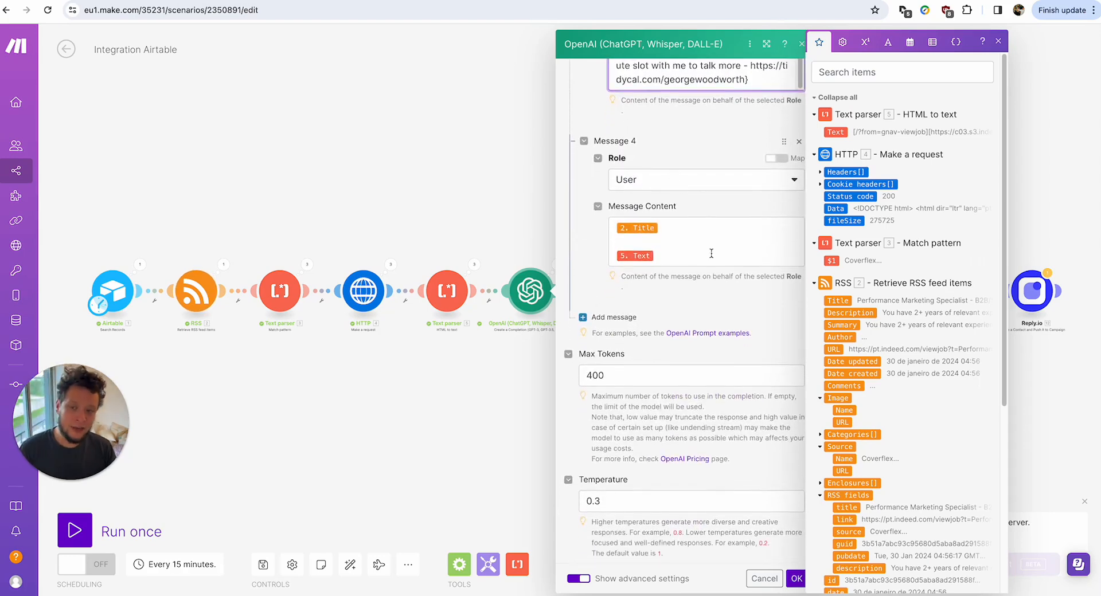
click(667, 226)
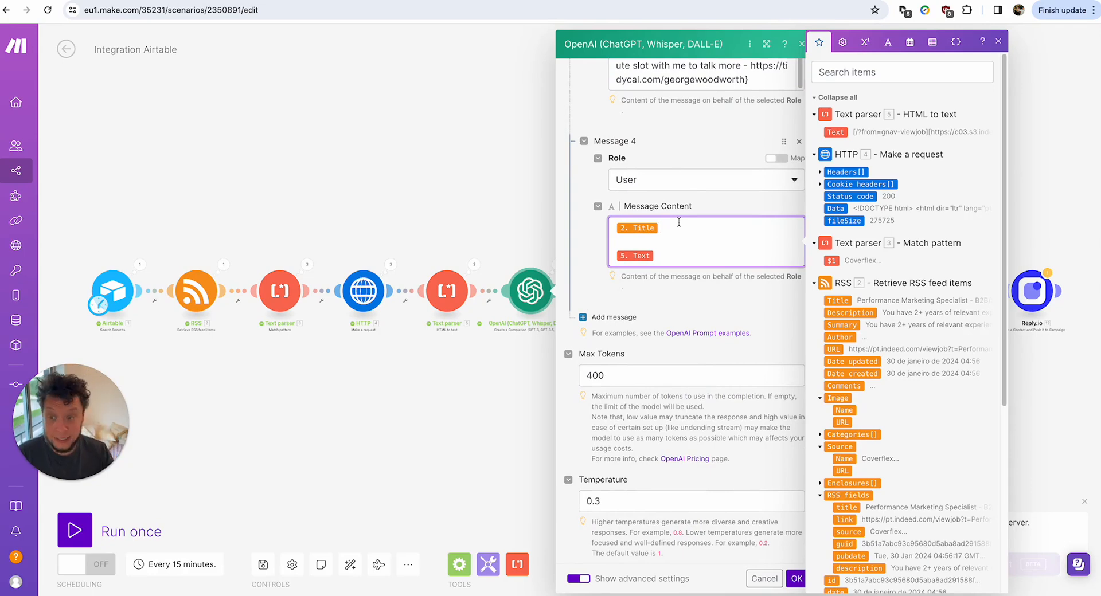
key(Escape)
click(557, 264)
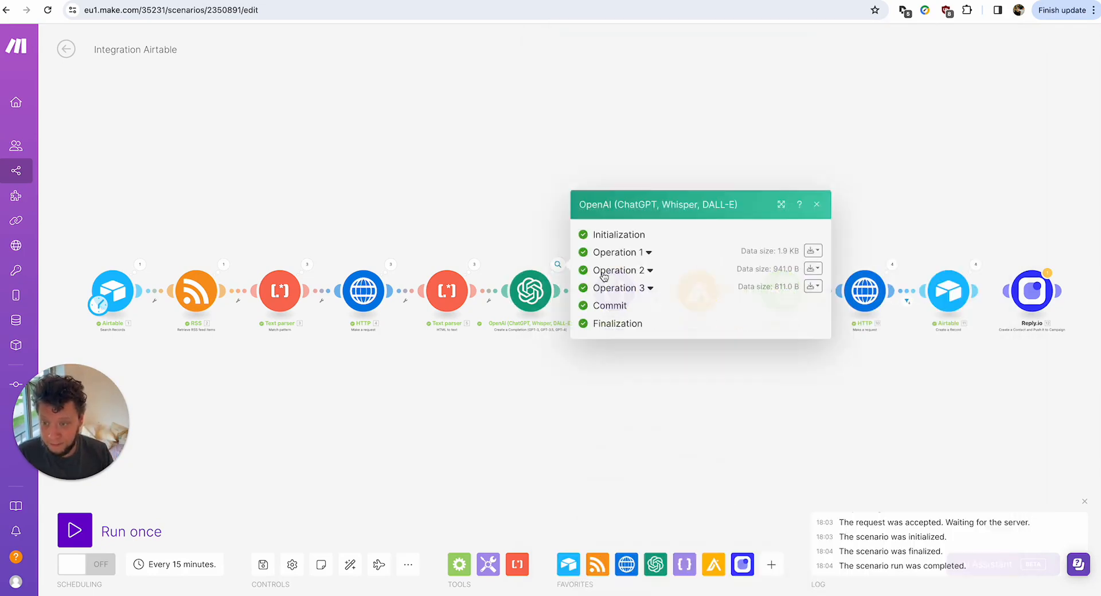
Check OpenAI's first operation, then read the JSON module's first parsed output.
click(638, 253)
click(547, 356)
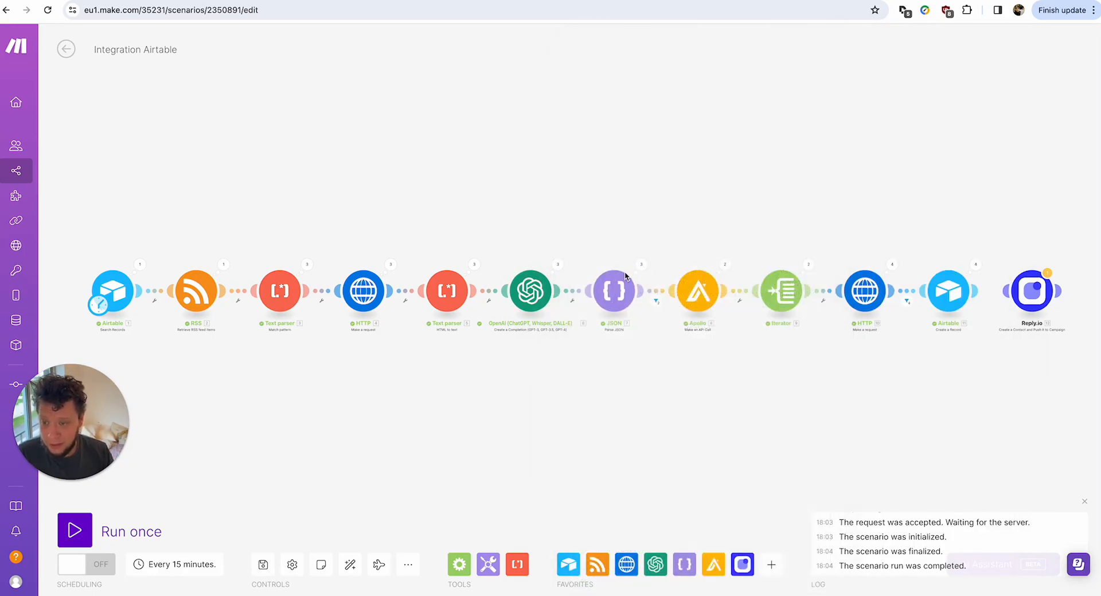
click(641, 264)
click(713, 255)
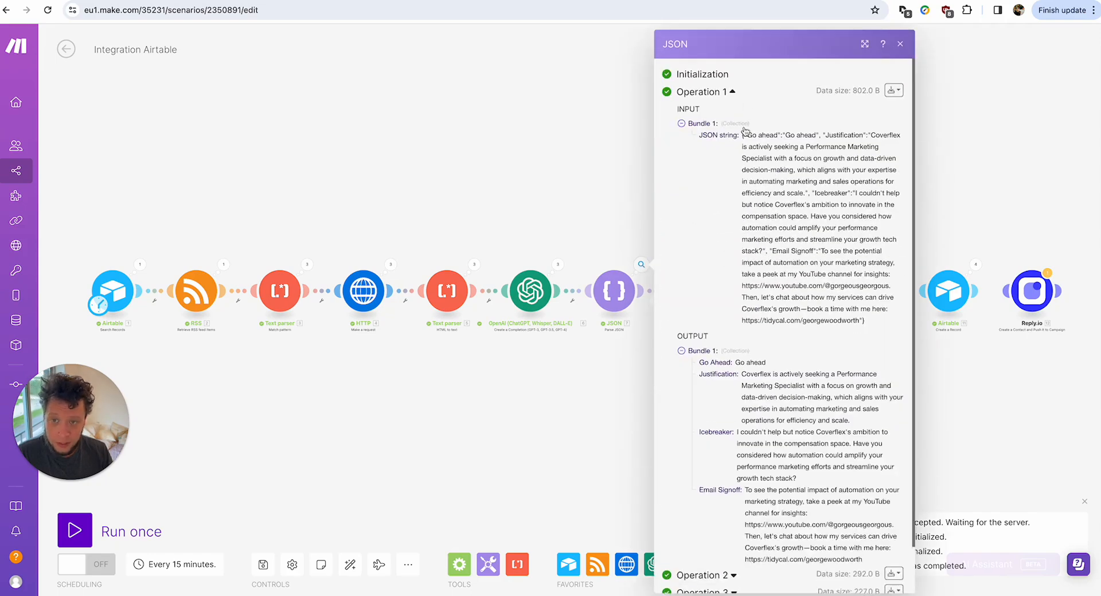
drag(742, 131, 842, 226)
scroll(817, 284, down, 1)
drag(863, 509, 860, 360)
click(736, 317)
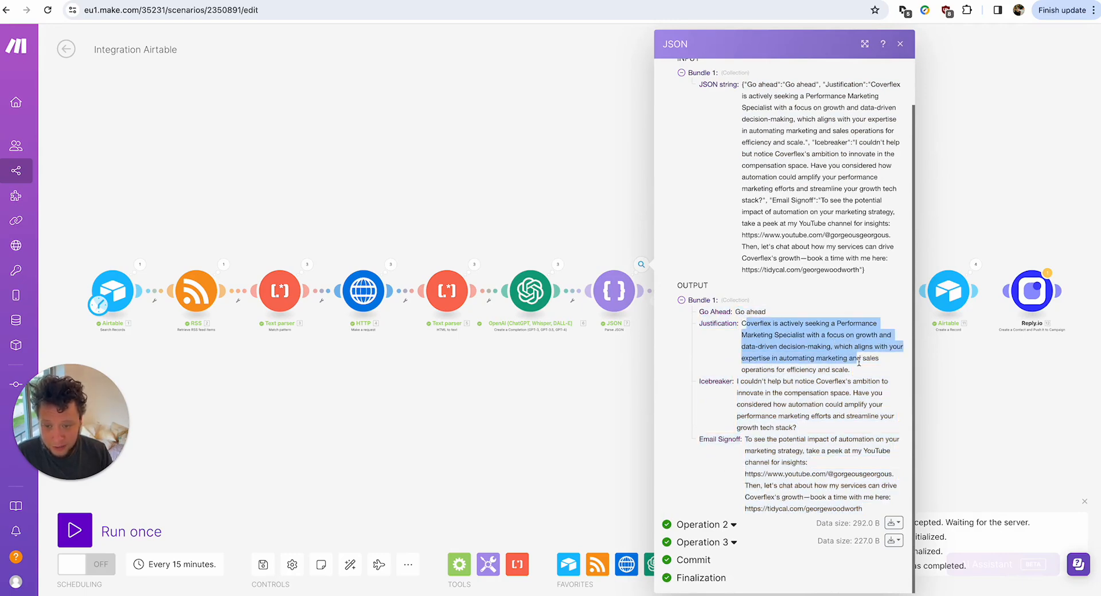
Expand the JSON module's second and third operations and read their Justification text.
click(733, 525)
scroll(736, 516, down, 4)
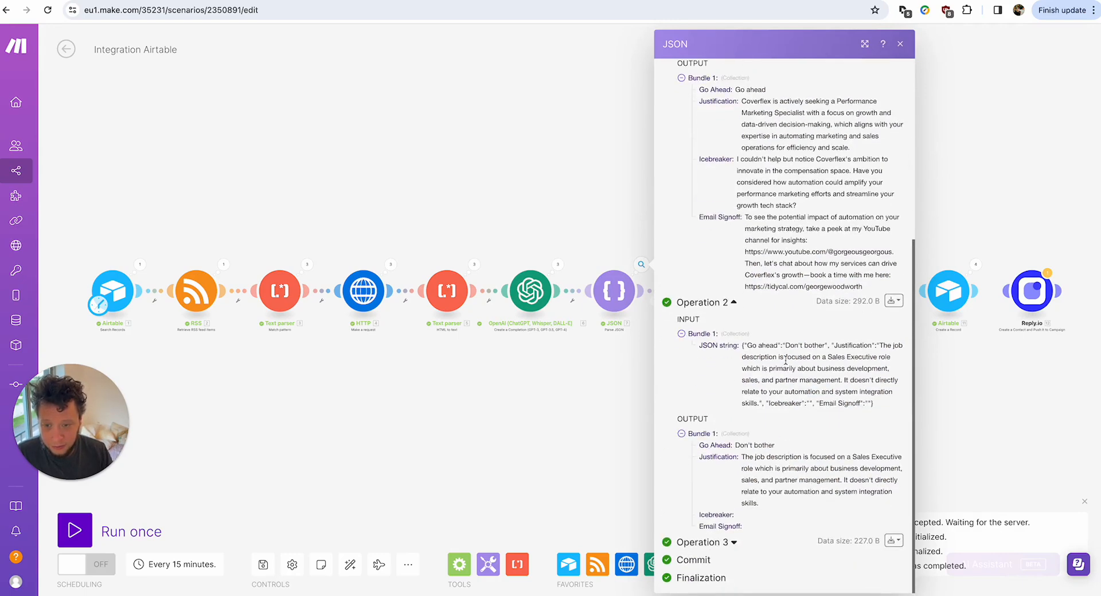
drag(761, 345, 785, 368)
drag(755, 457, 864, 494)
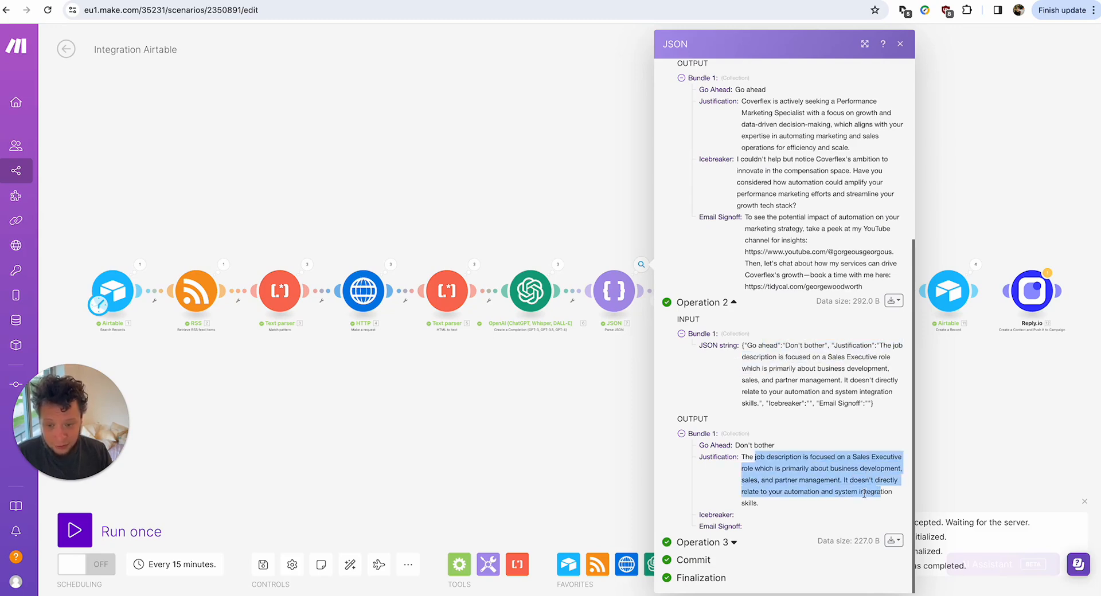
click(734, 542)
scroll(788, 458, down, 3)
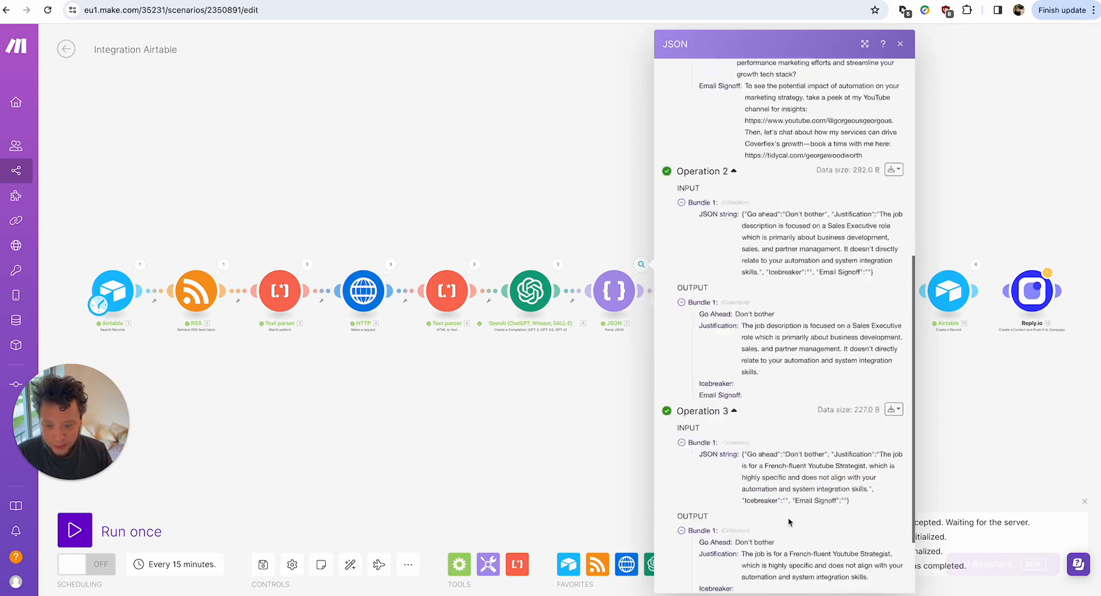
drag(758, 398, 847, 450)
drag(775, 498, 821, 509)
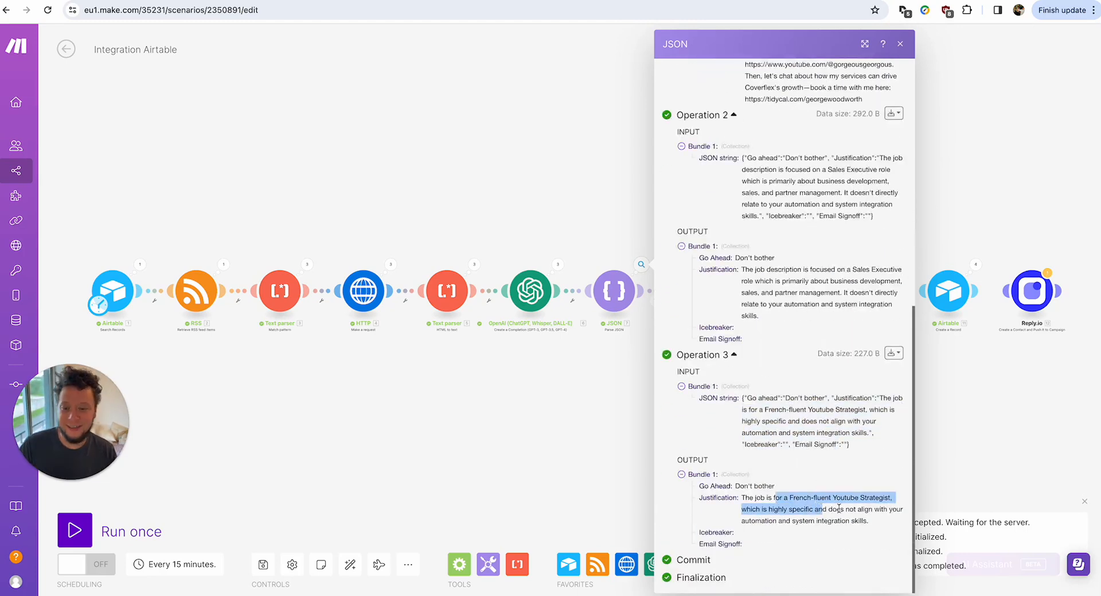
click(943, 393)
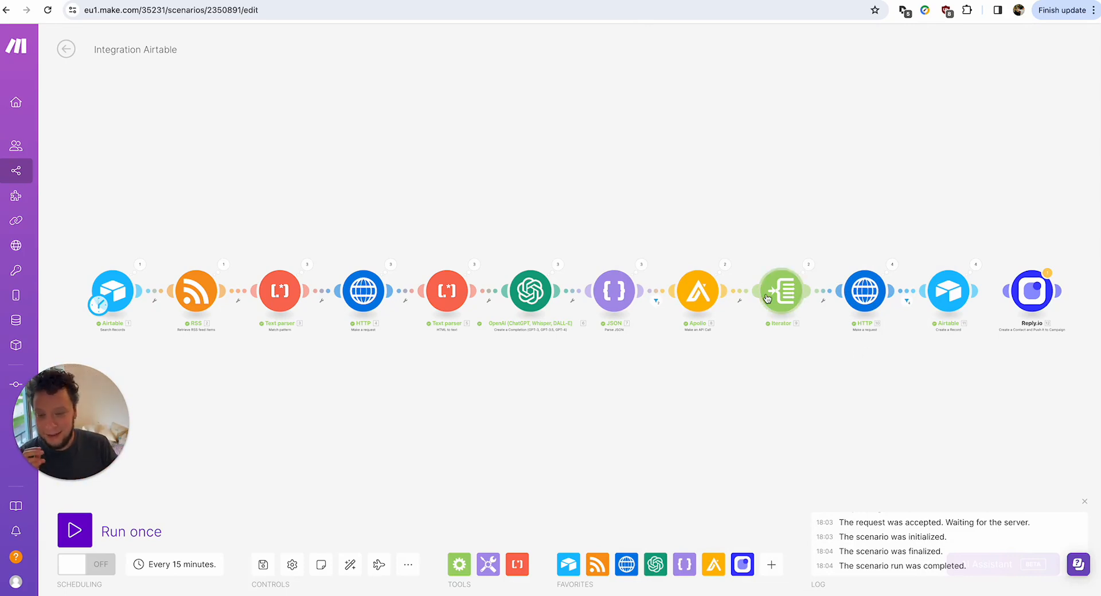
Inspect which bundles passed the JSON–Apollo filter and recheck the JSON module's second operation.
click(655, 299)
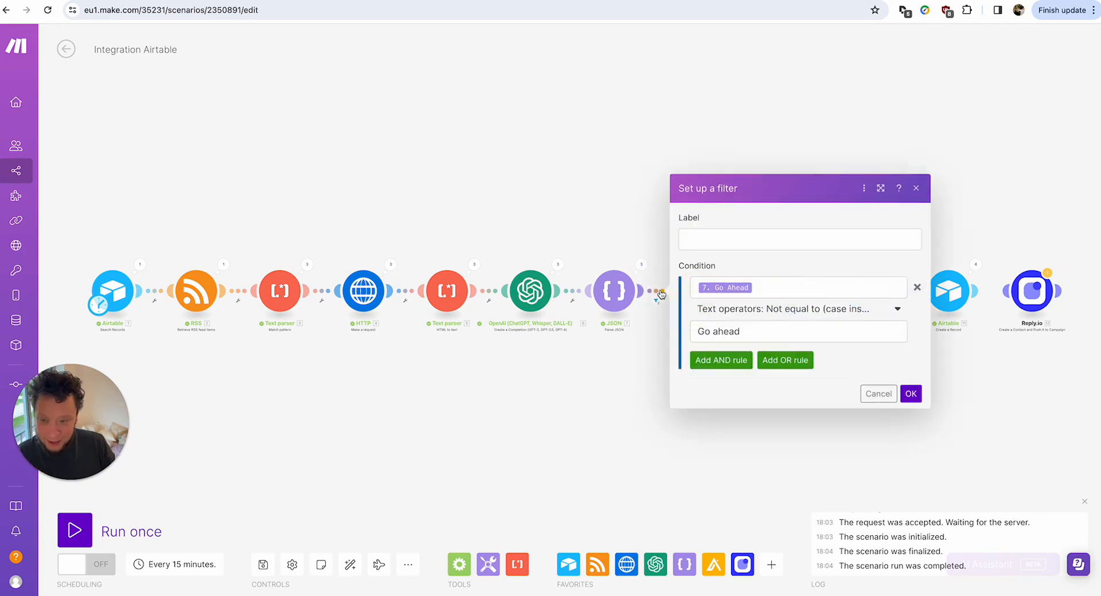
click(638, 420)
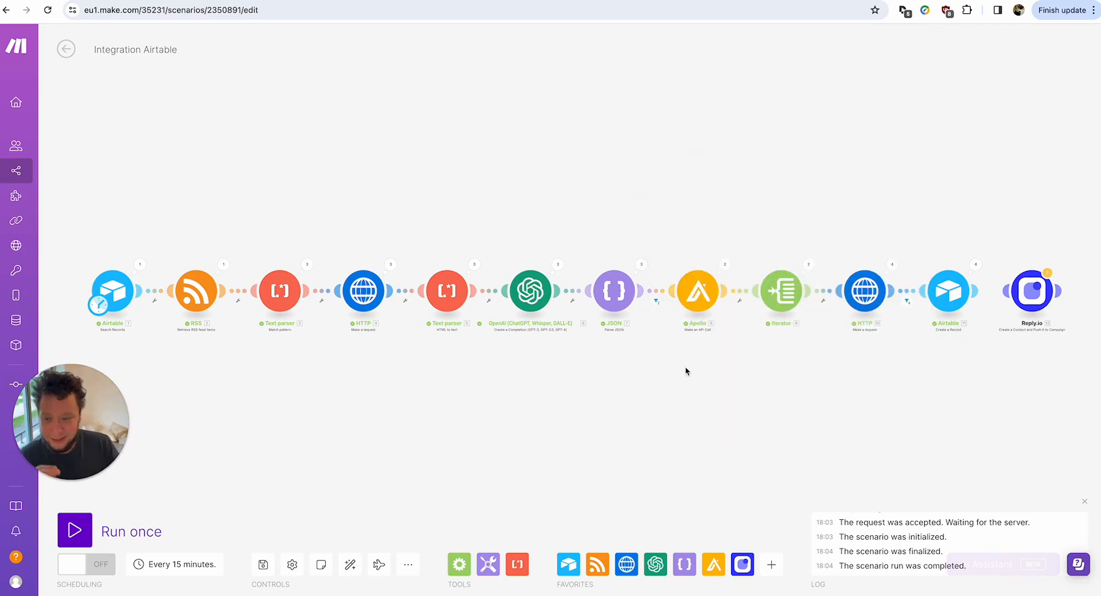
click(656, 302)
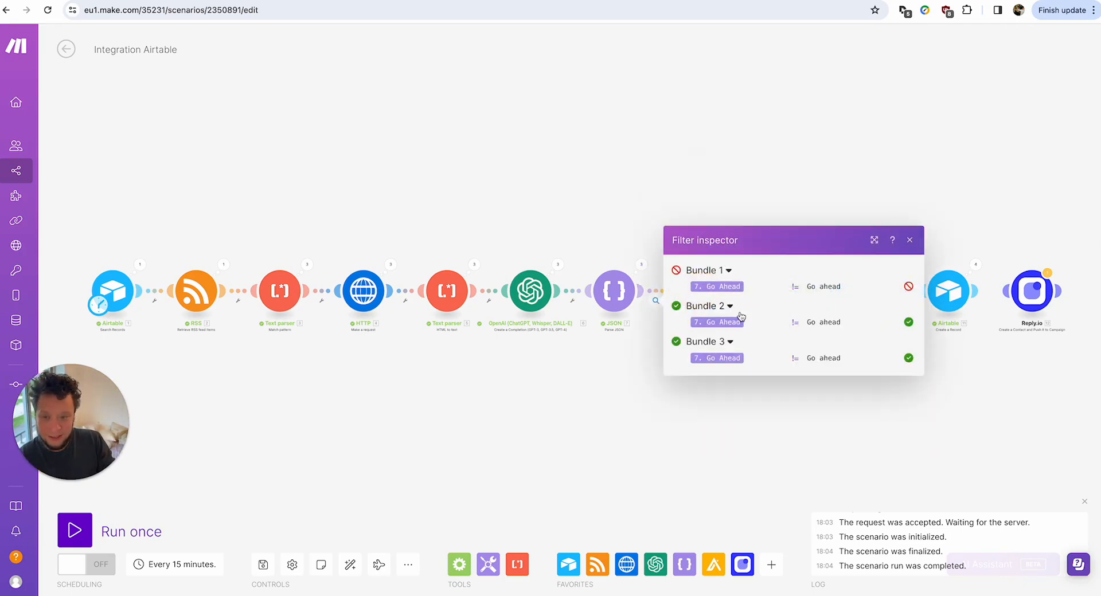
click(716, 280)
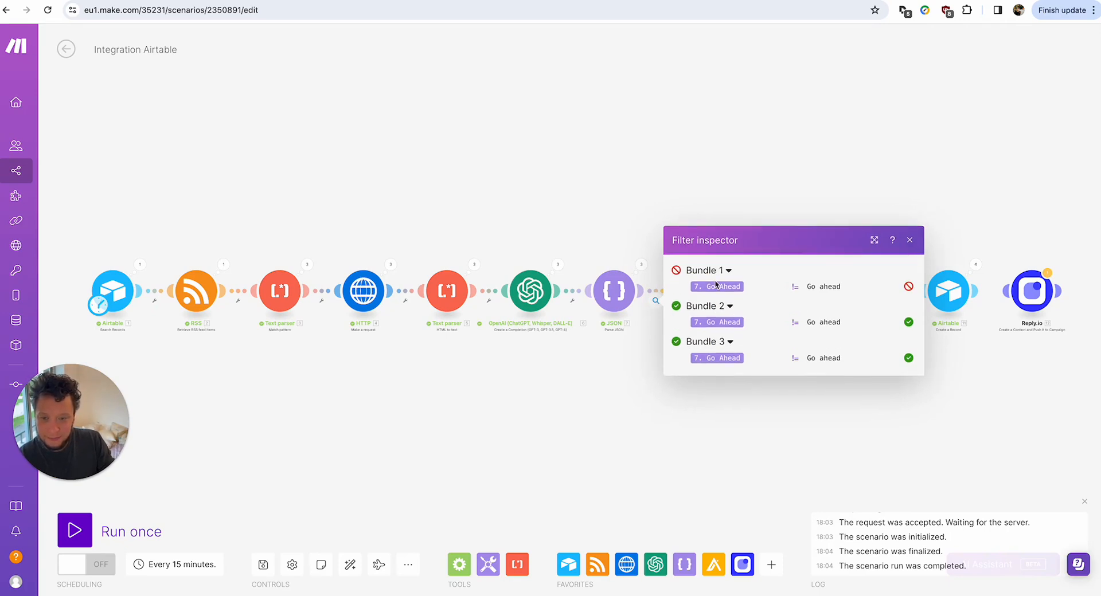
click(644, 251)
click(641, 264)
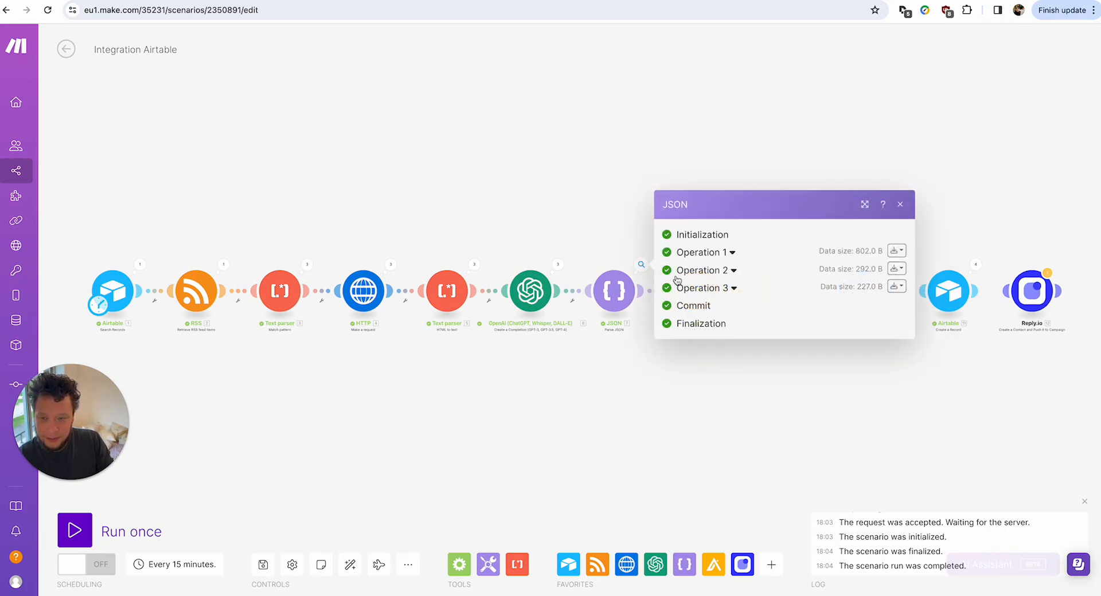
click(717, 270)
click(643, 206)
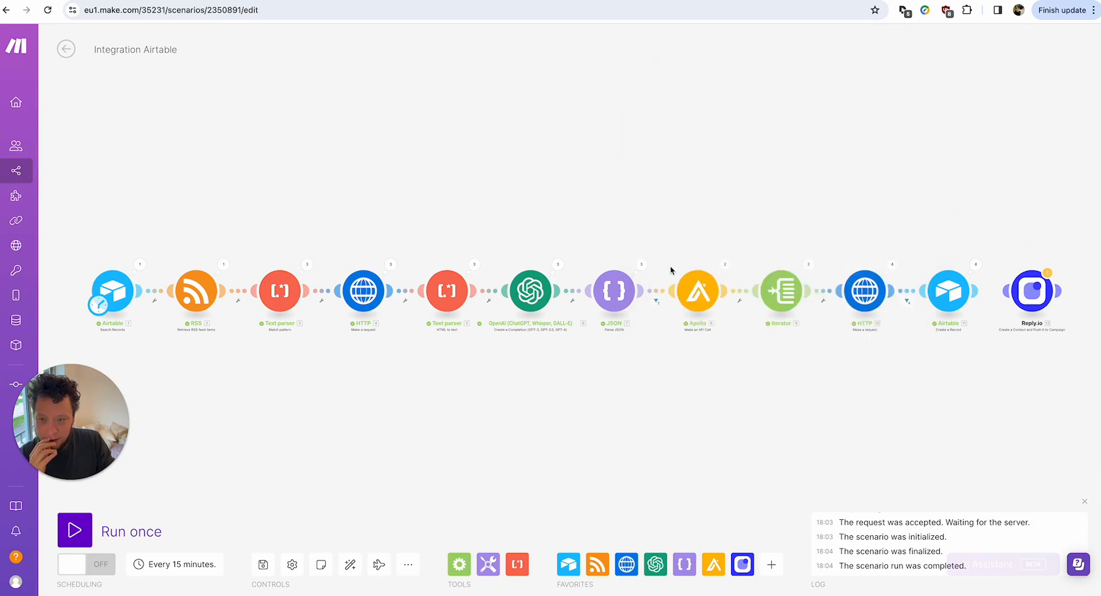
Change the Go Ahead filter operator from 'Not equal to (case insensitive)' to 'Equal to'.
click(656, 295)
click(788, 313)
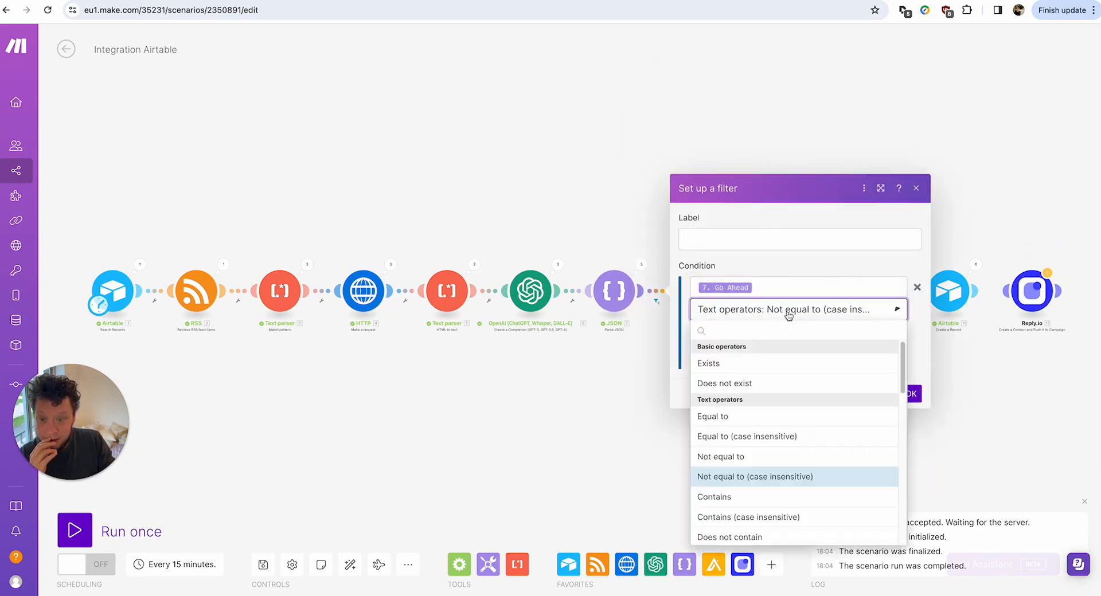
click(753, 420)
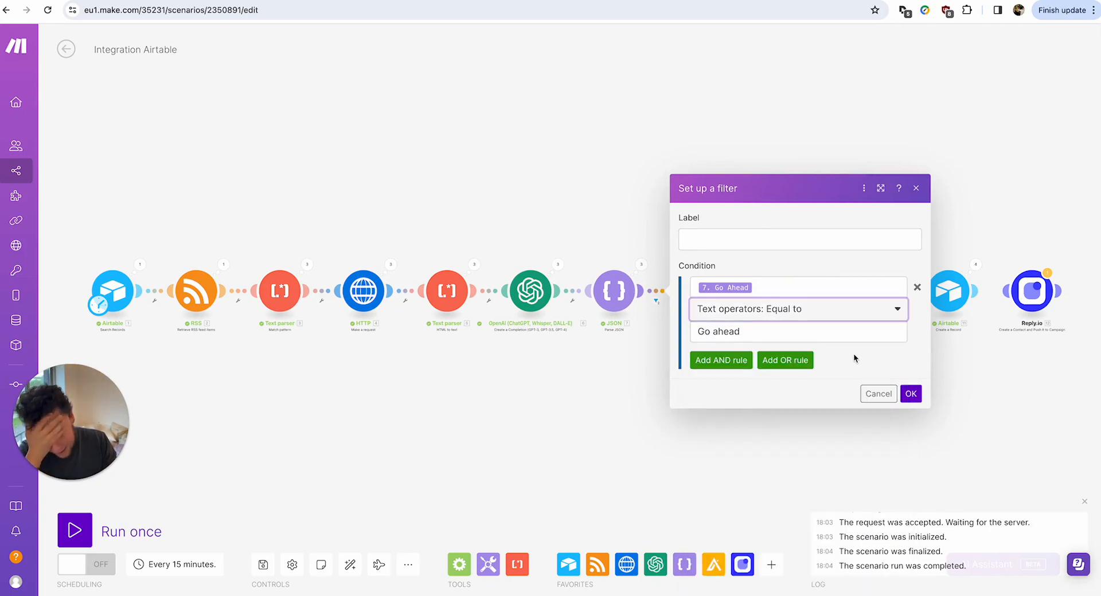
click(911, 394)
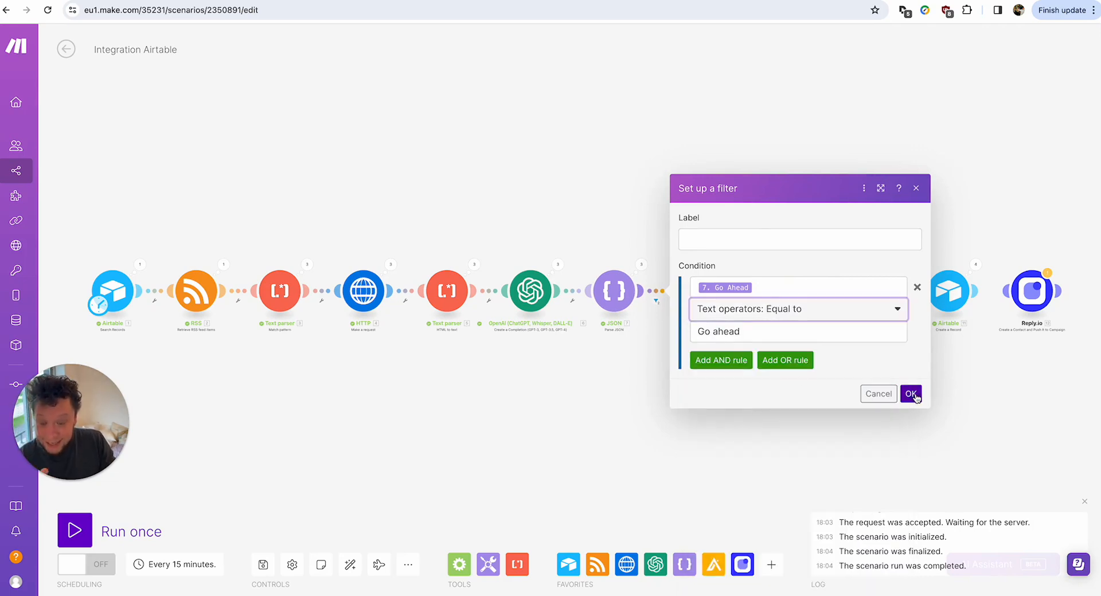
Inspect Apollo's first operation: its search request body and the people list in the response Body.
click(725, 266)
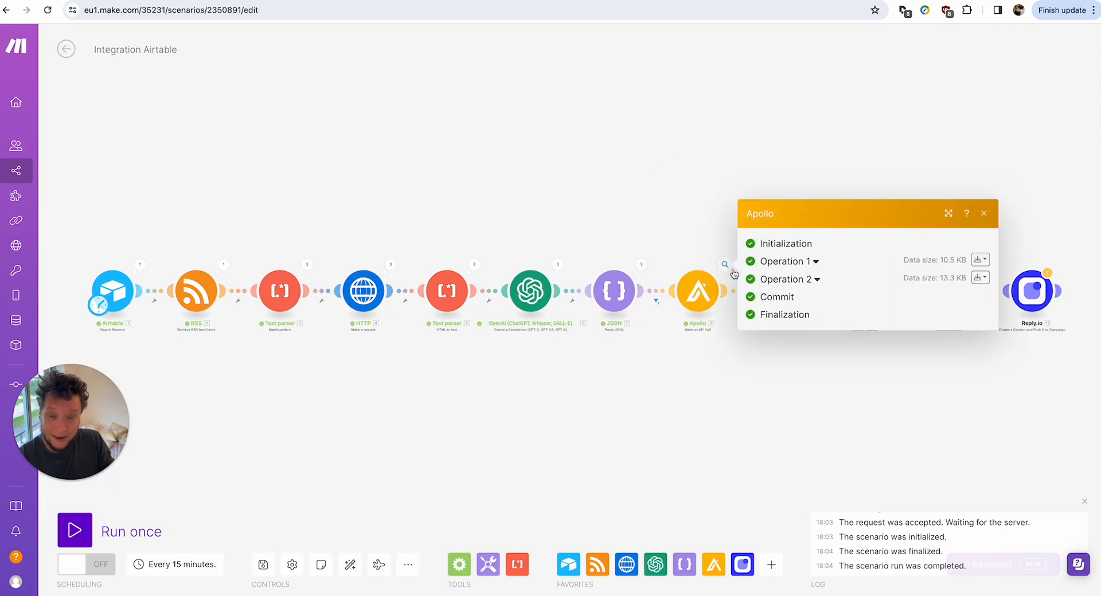
click(783, 263)
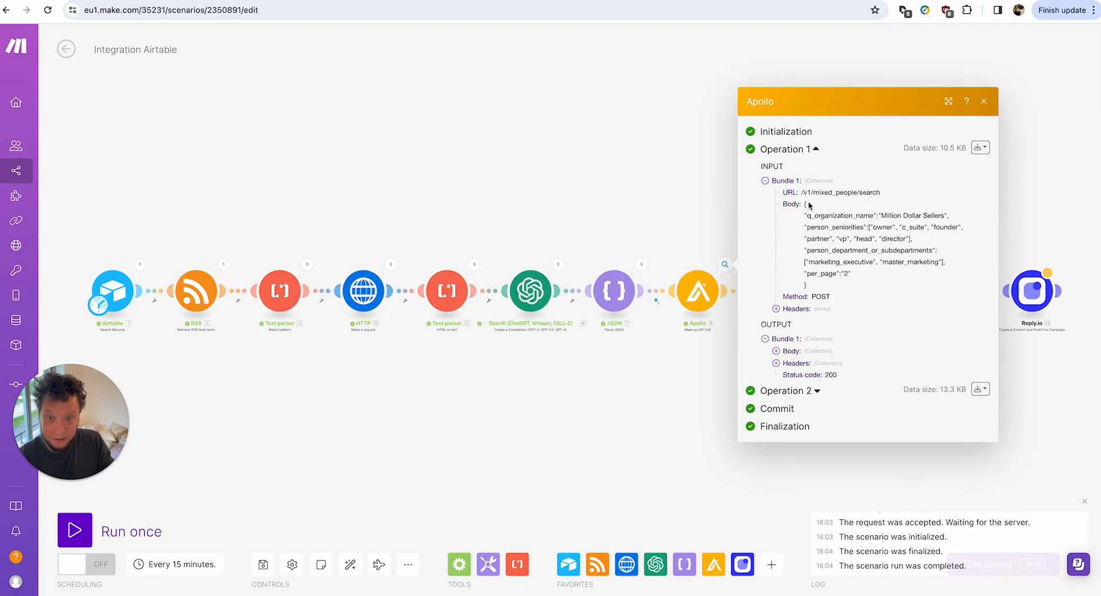
drag(806, 212, 906, 267)
click(907, 267)
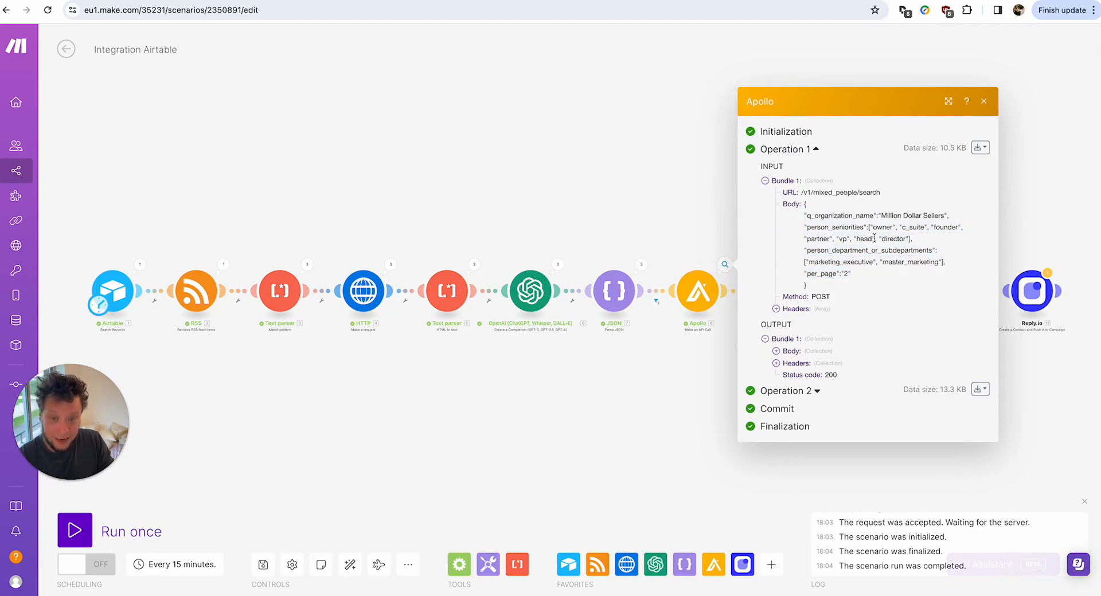
click(798, 351)
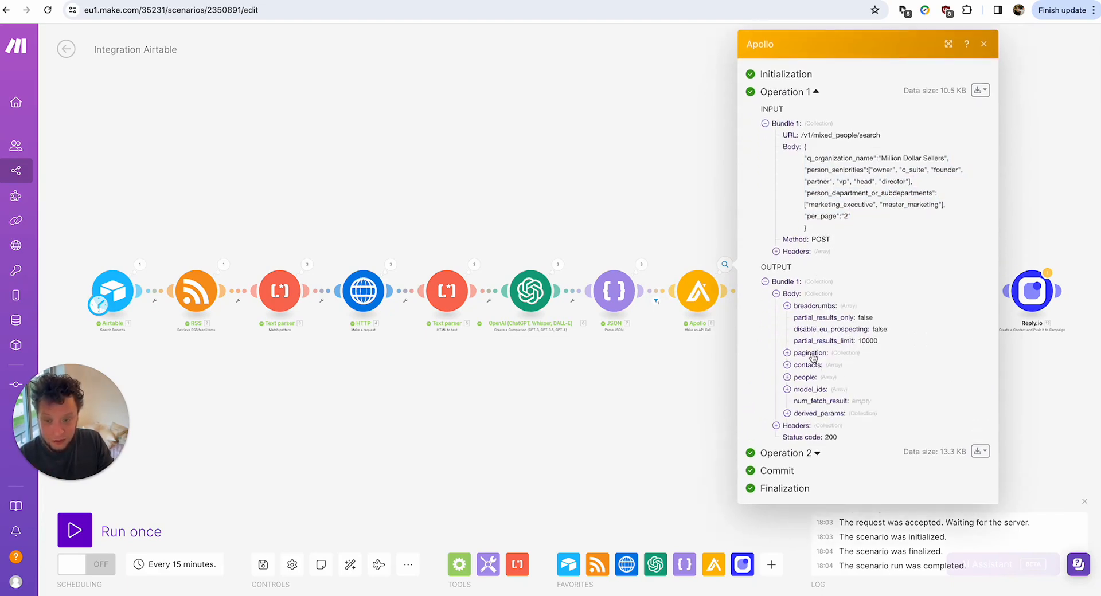
click(808, 377)
click(734, 413)
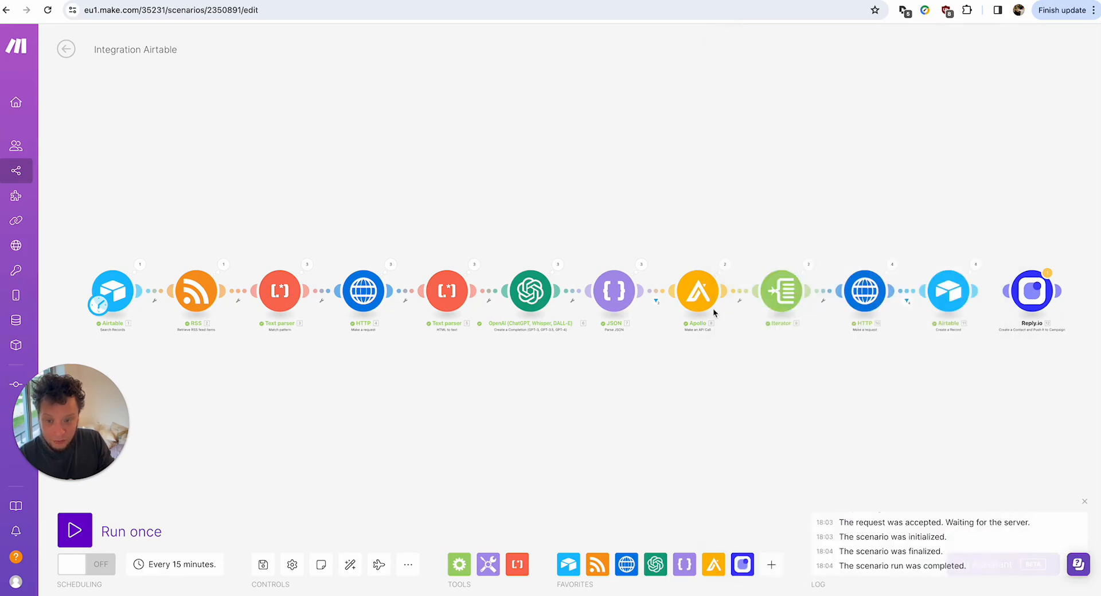
Inspect the HTTP email-finder's fourth operation Data response, then show Mission Control.
click(890, 265)
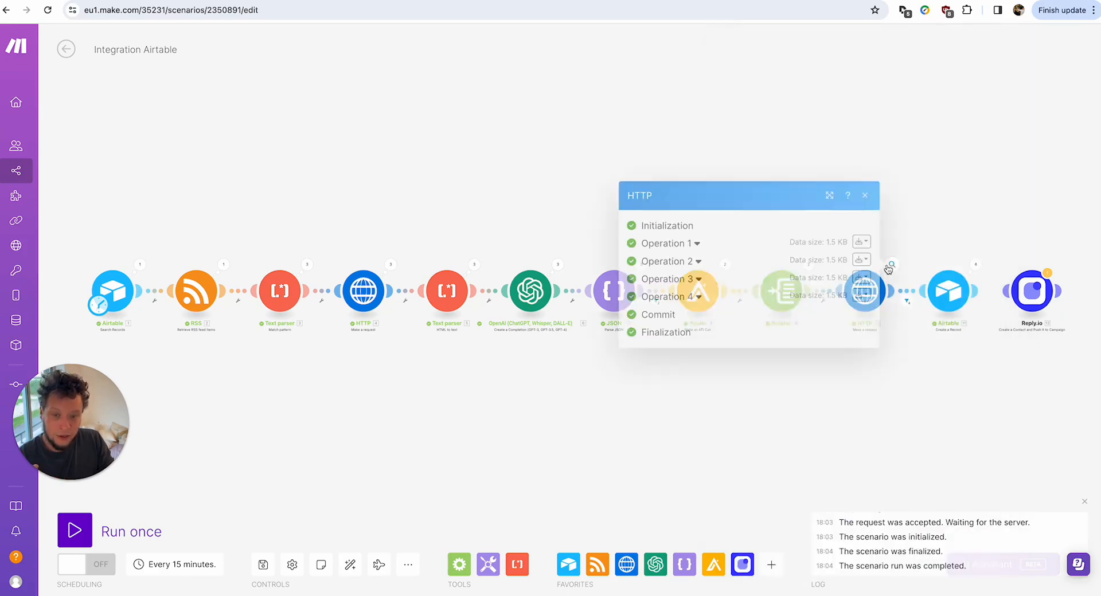
click(672, 297)
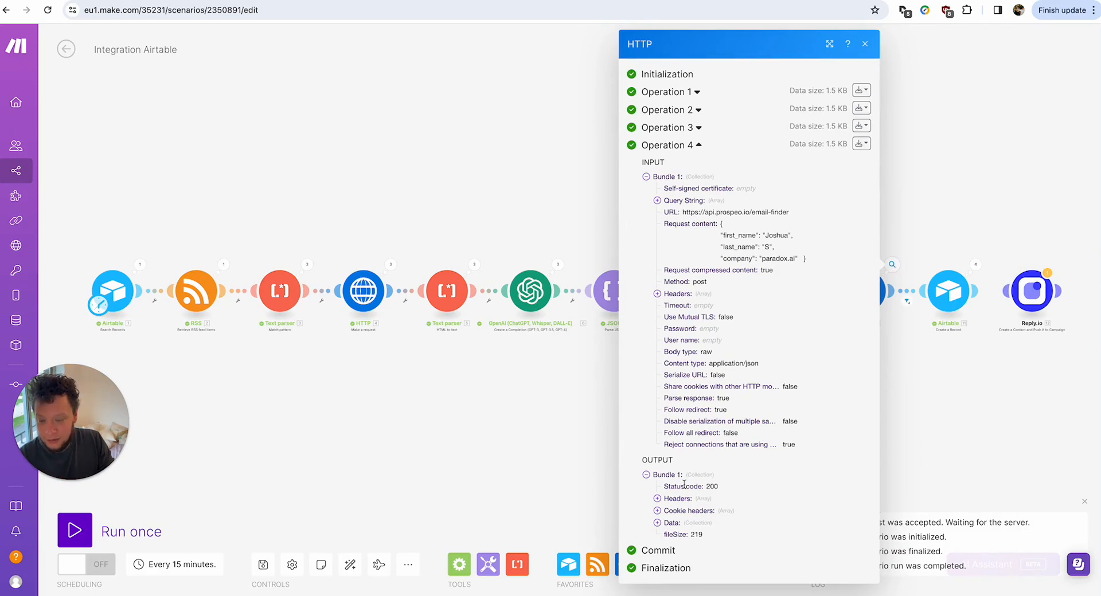
click(679, 523)
click(687, 532)
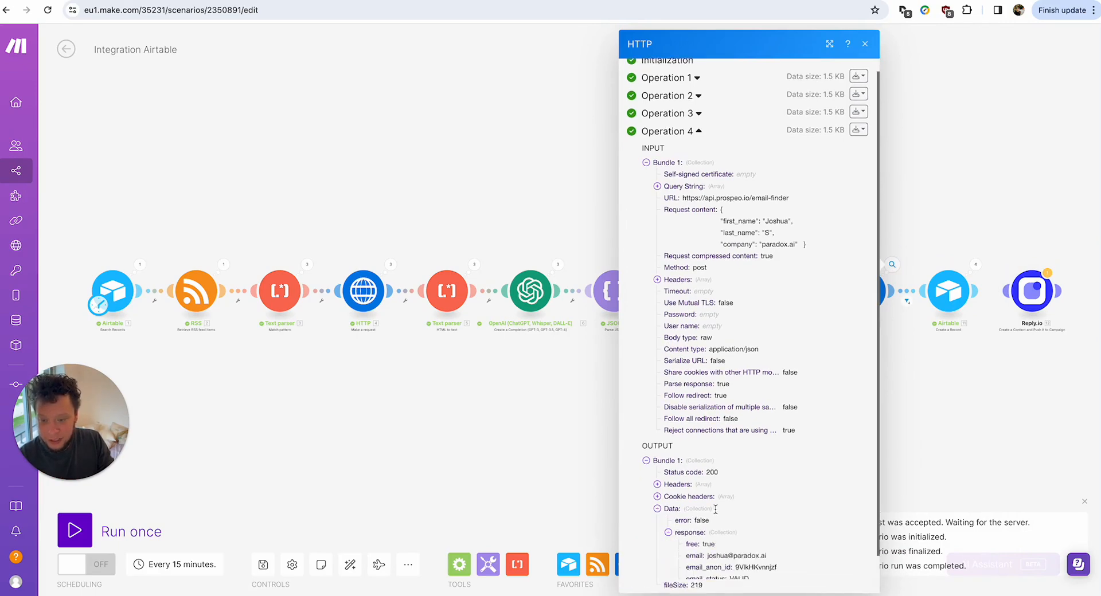
scroll(766, 474, down, 2)
click(944, 420)
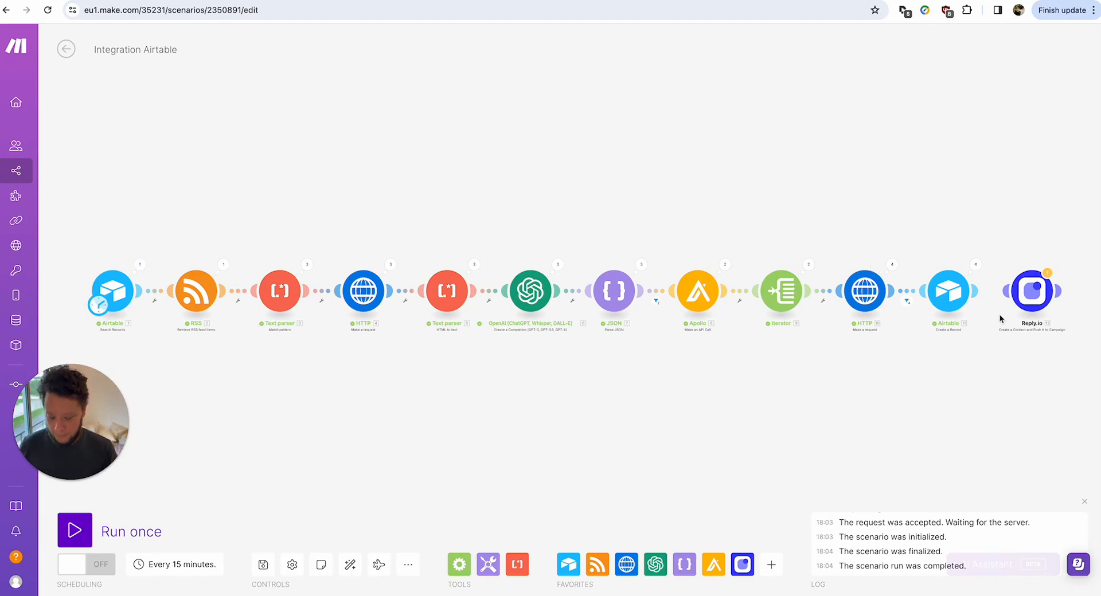
key(ctrl+Up)
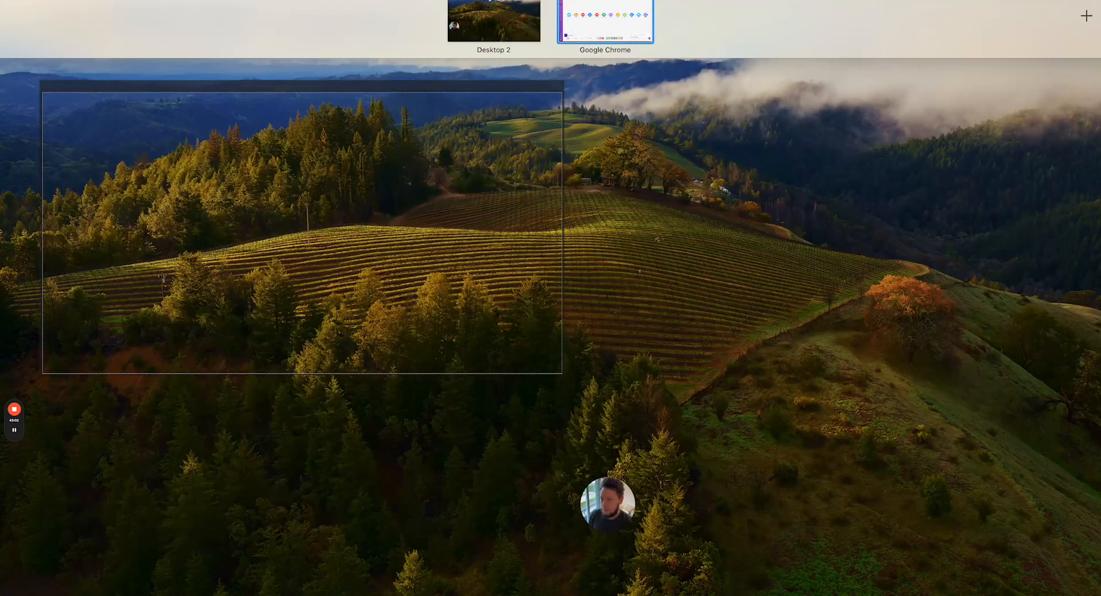